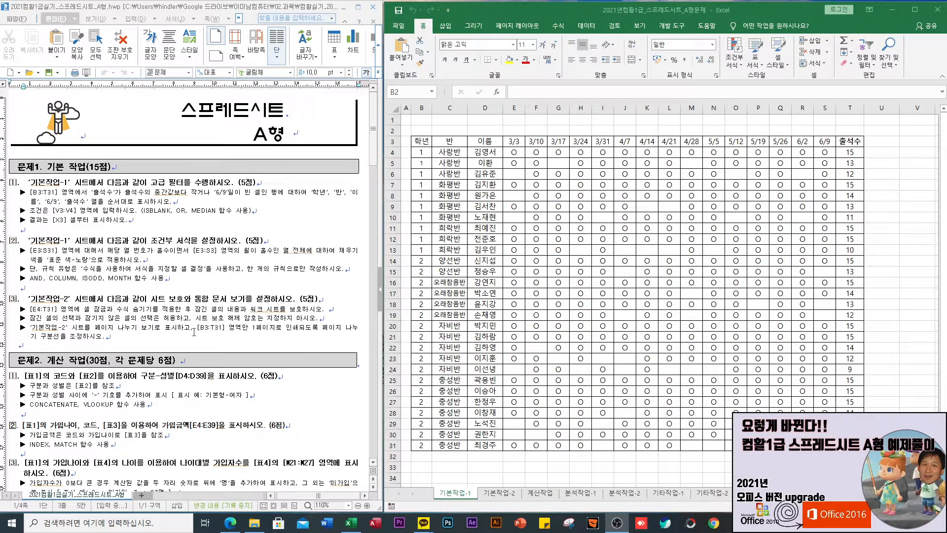
- Look through the exam task document and highlight the attendance-below-median condition in the first advanced filter task
scroll(194, 332, down, 15)
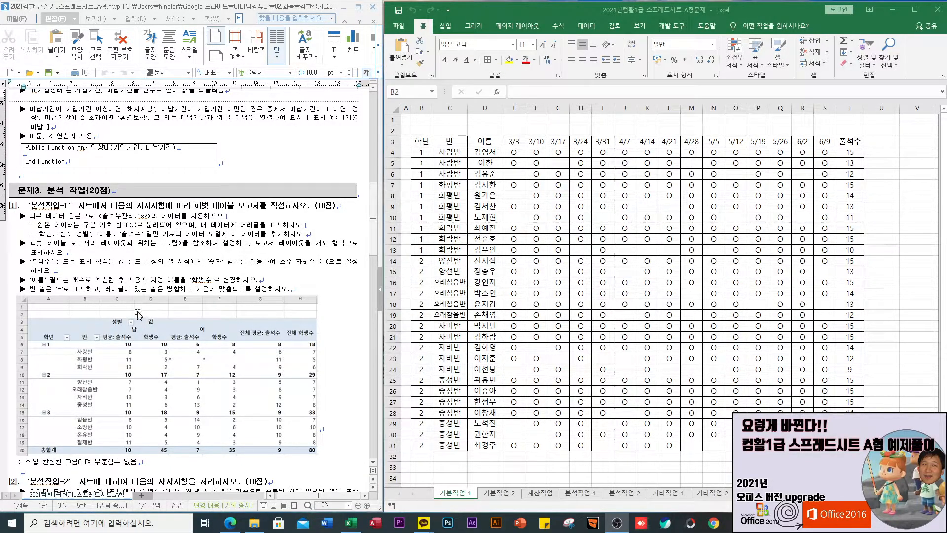
scroll(242, 360, up, 10)
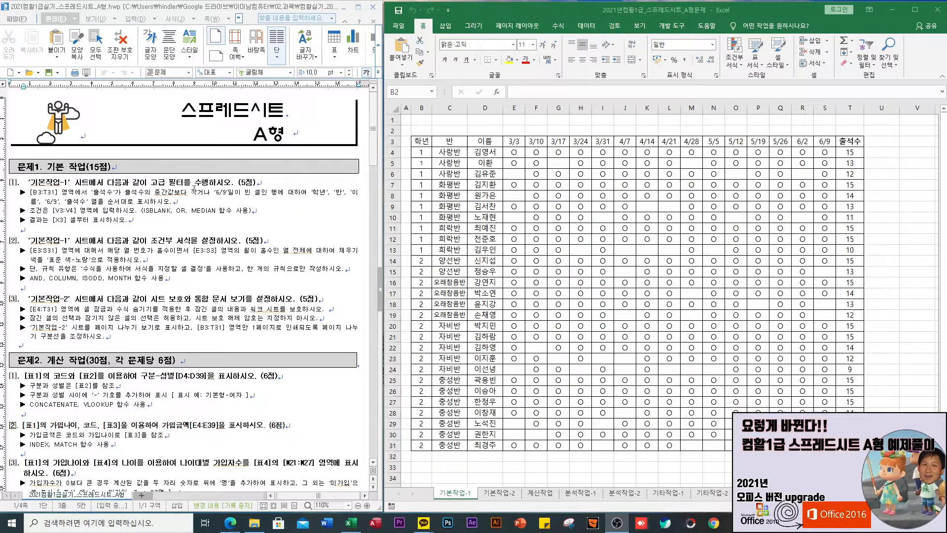
drag(91, 192, 203, 192)
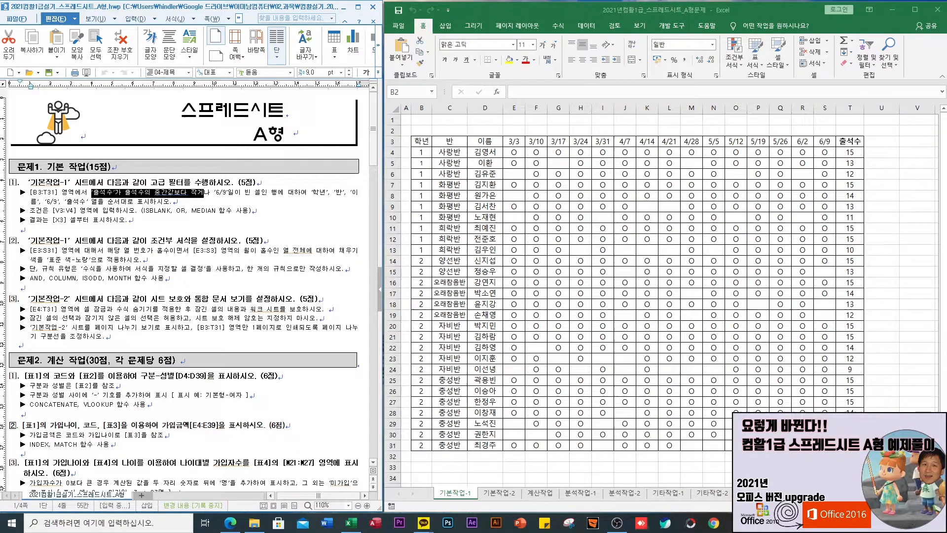
- Fill the criteria cells V3:V4 on the 기본작업-1 sheet with yellow
click(913, 140)
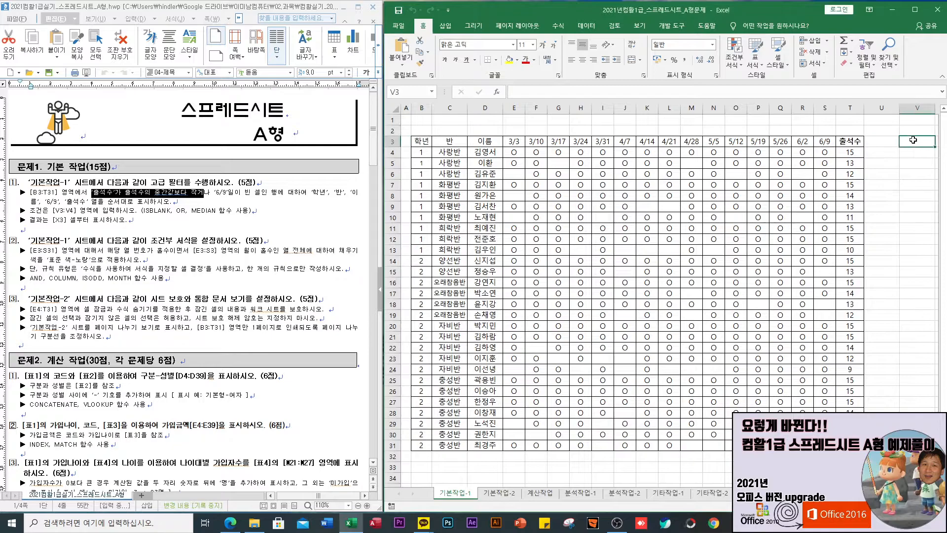
drag(913, 140, 913, 151)
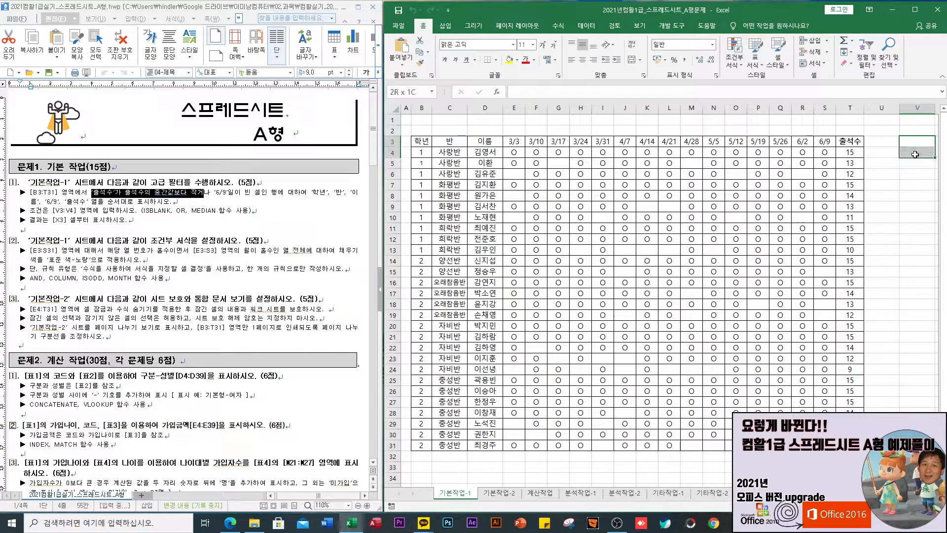
click(509, 60)
scroll(797, 141, right, 5)
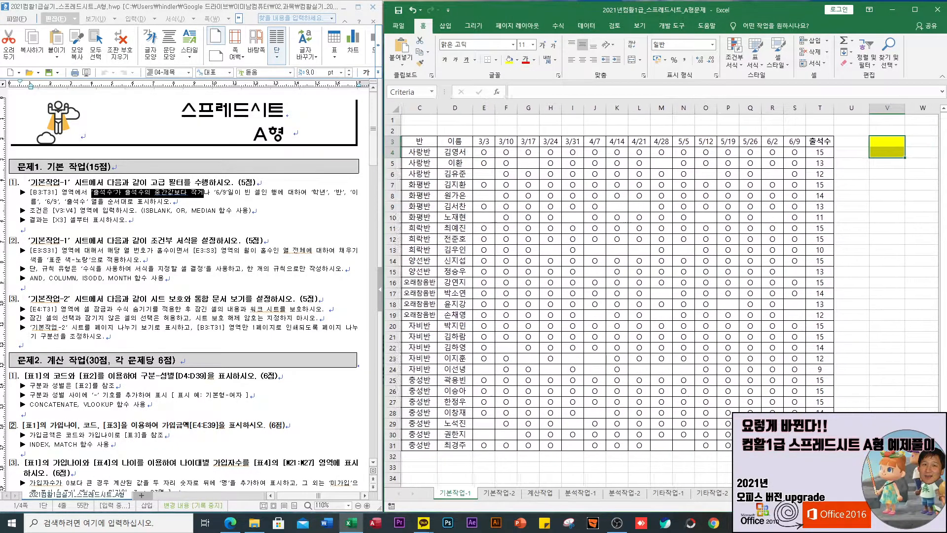
click(798, 142)
drag(798, 142, 865, 182)
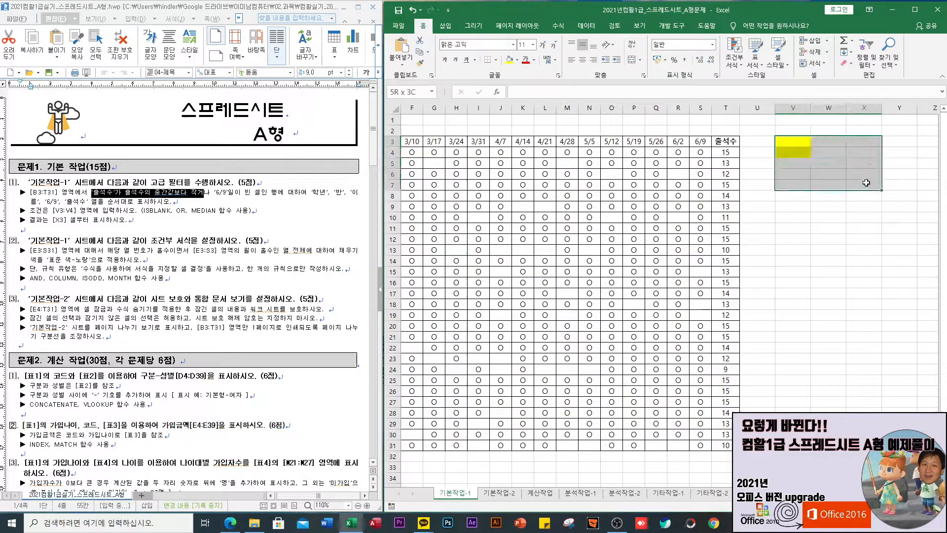
click(799, 145)
click(824, 141)
click(854, 140)
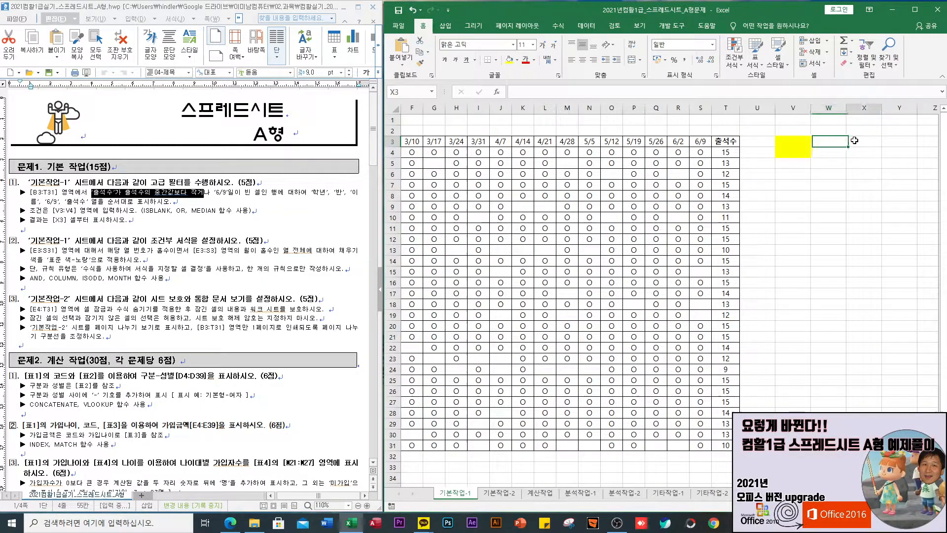
click(789, 143)
click(836, 141)
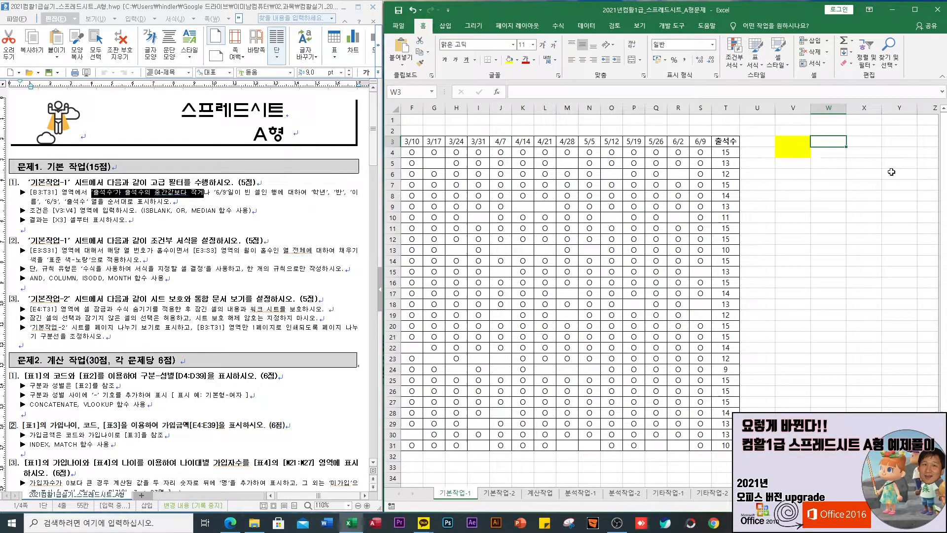
- Enter the criteria heading 조건 in cell V3
click(795, 144)
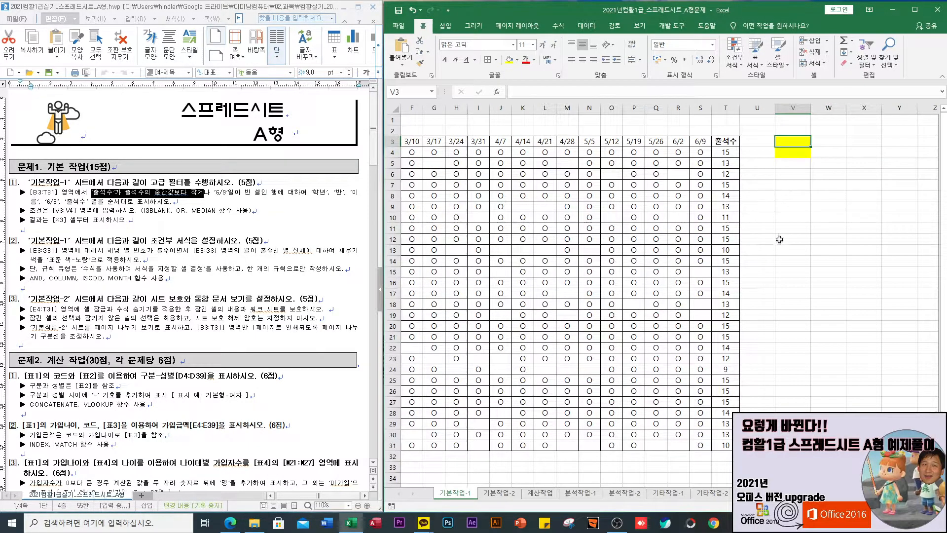
text(wh)
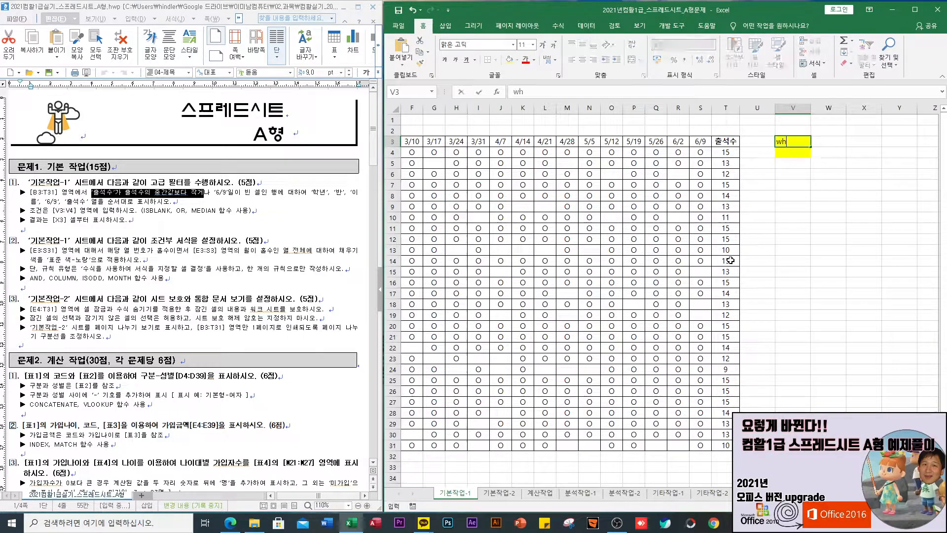
key(BackSpace)
key(BackSpace)
text(ㄴ)
key(Return)
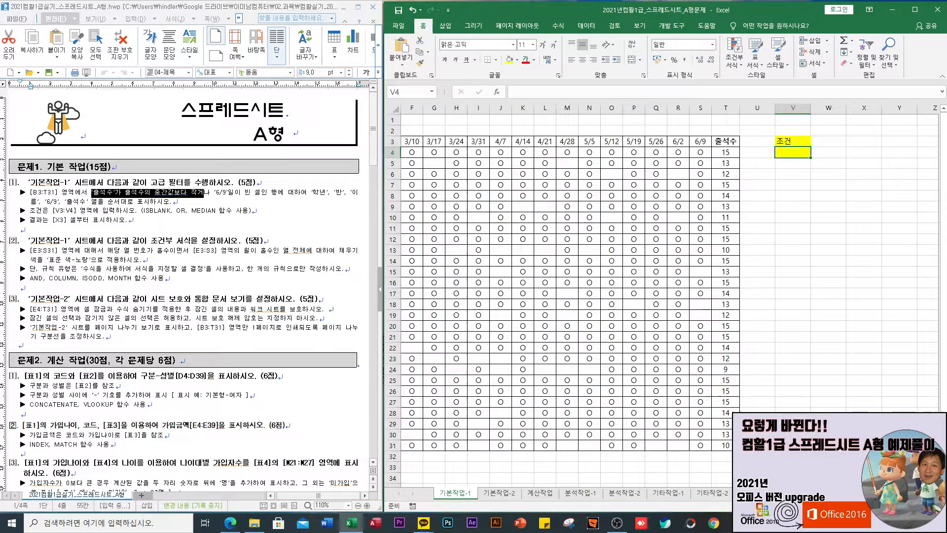
- Start an OR formula in V4 with a less-than comparison on the first 출석수 value, =OR(T4<
text(=or)
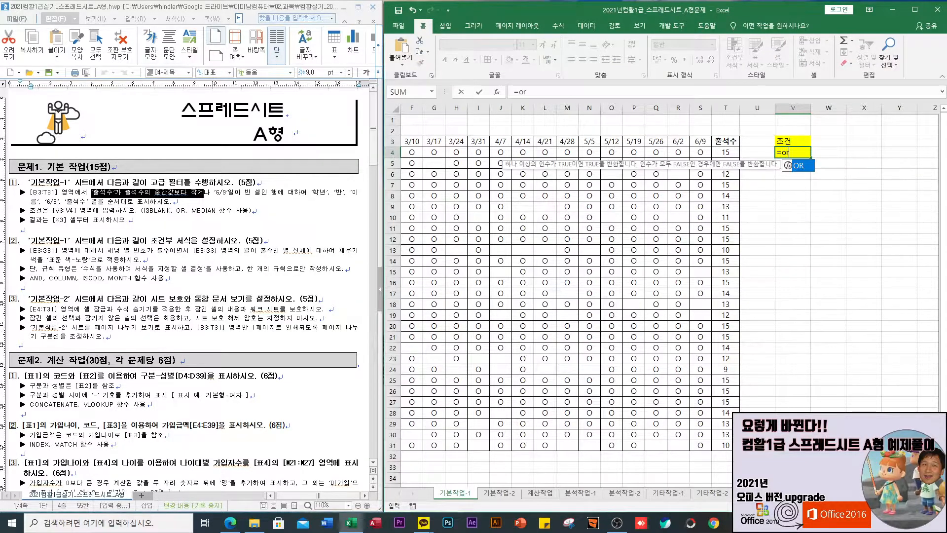
key(Tab)
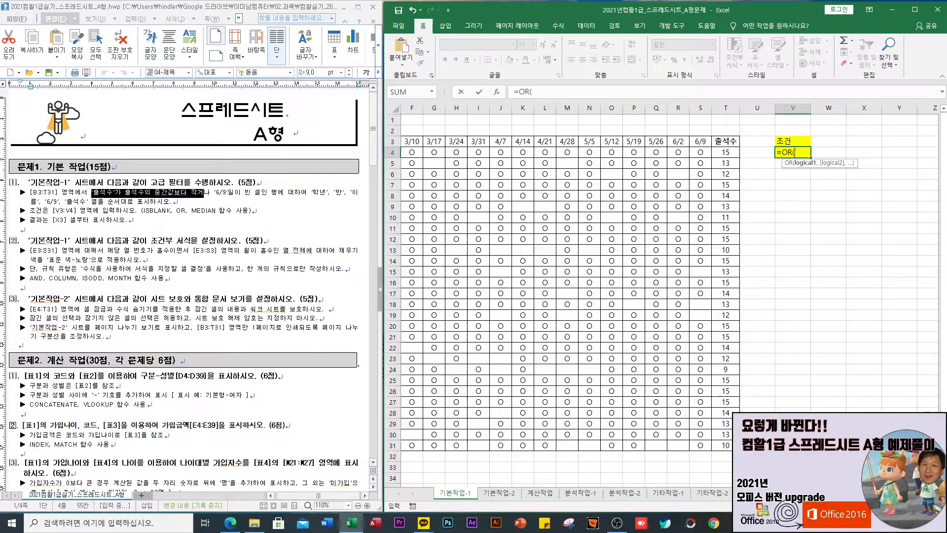
scroll(668, 296, left, 2)
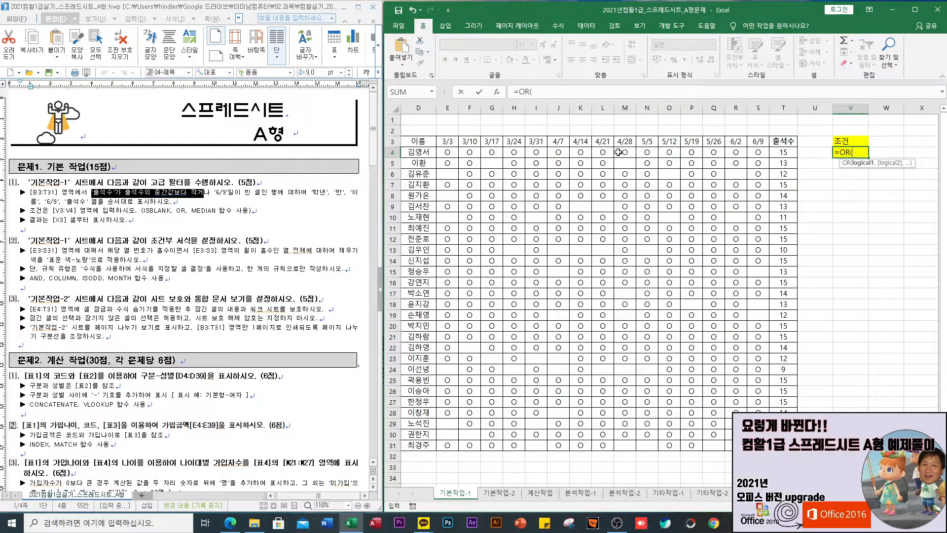
click(784, 153)
text(<)
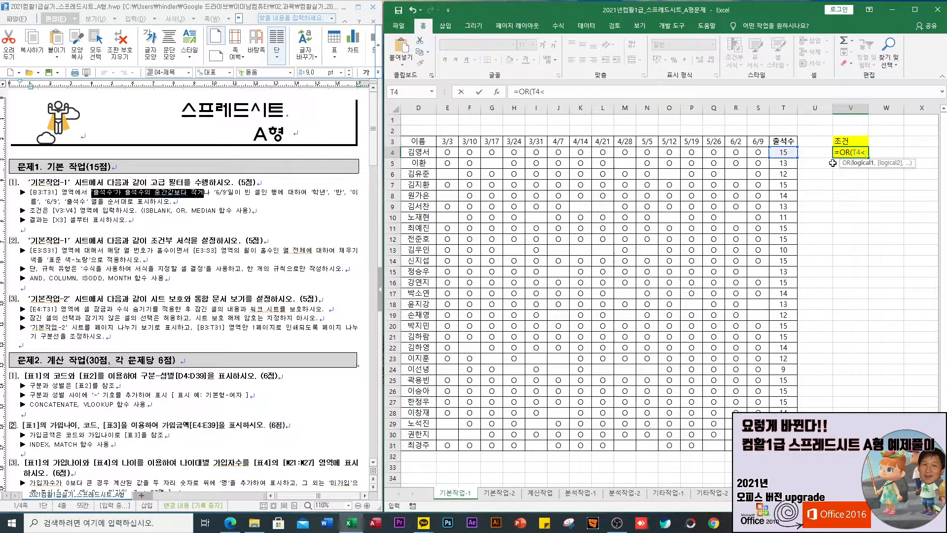
- Complete the first condition by comparing with the 출석수 median over an absolute range, MEDIAN($T$4:$T$31)
text(me)
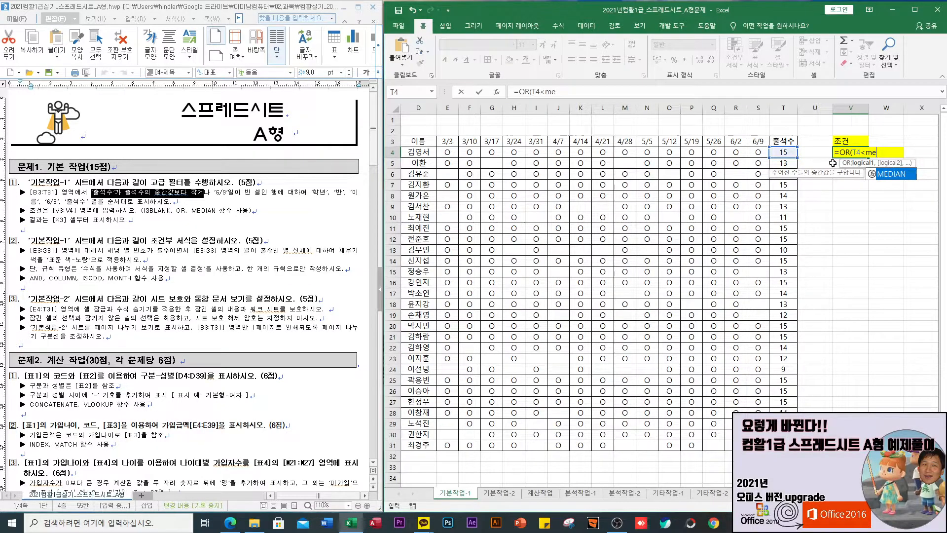
key(Tab)
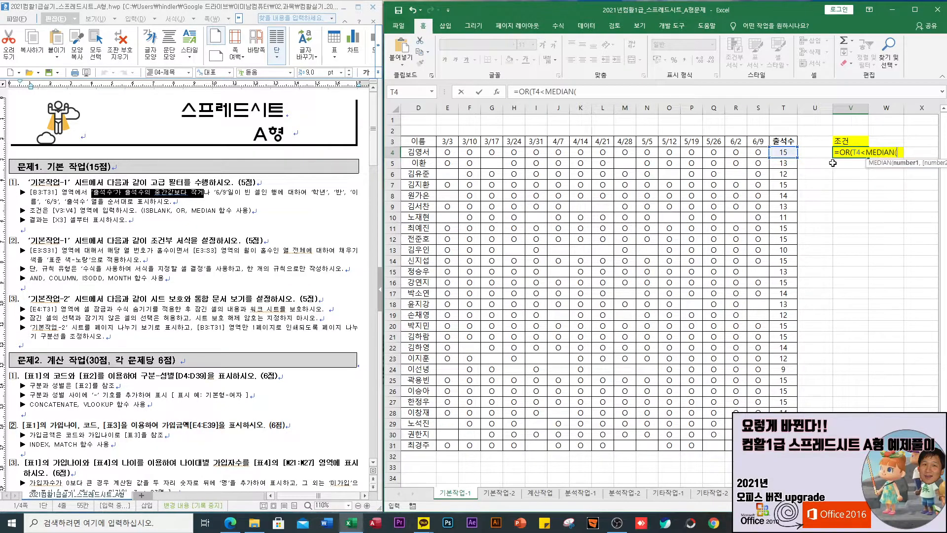
click(784, 151)
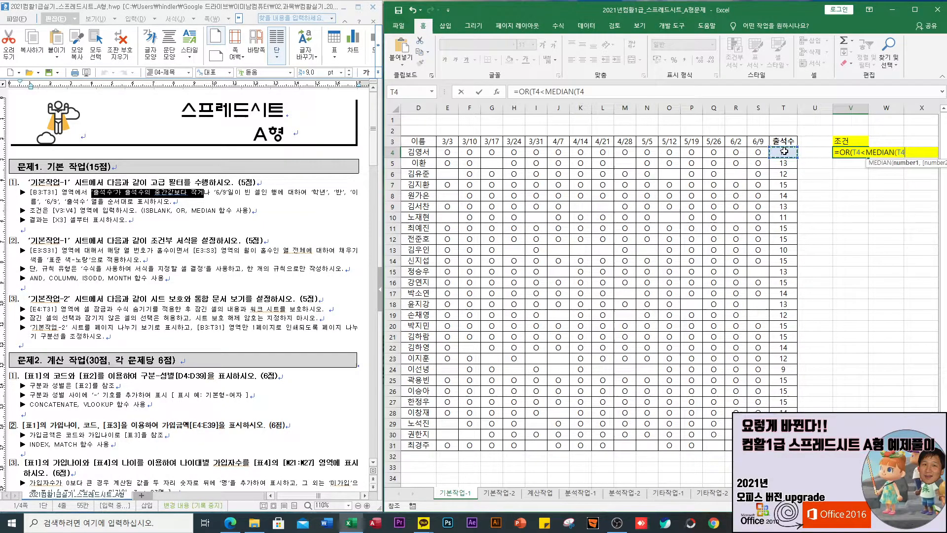
key(ctrl+shift+Down)
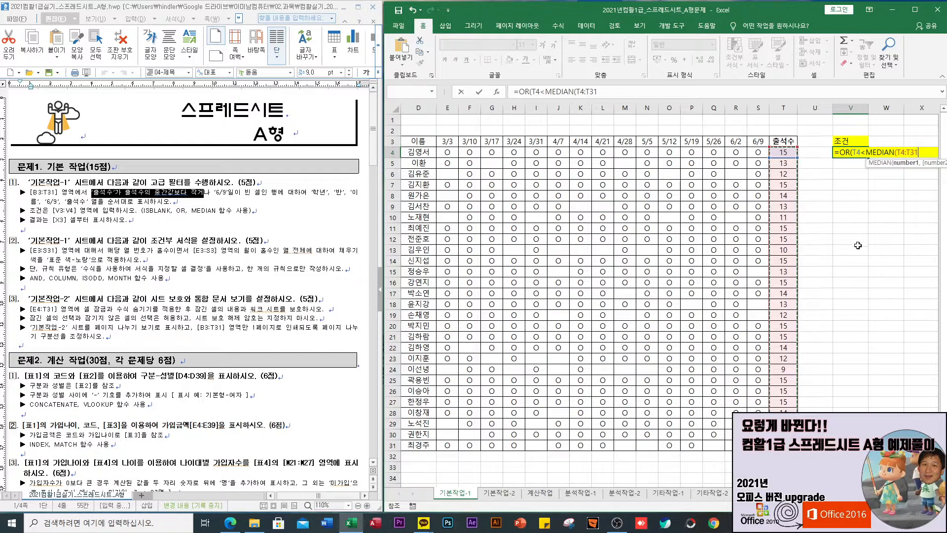
key(F4)
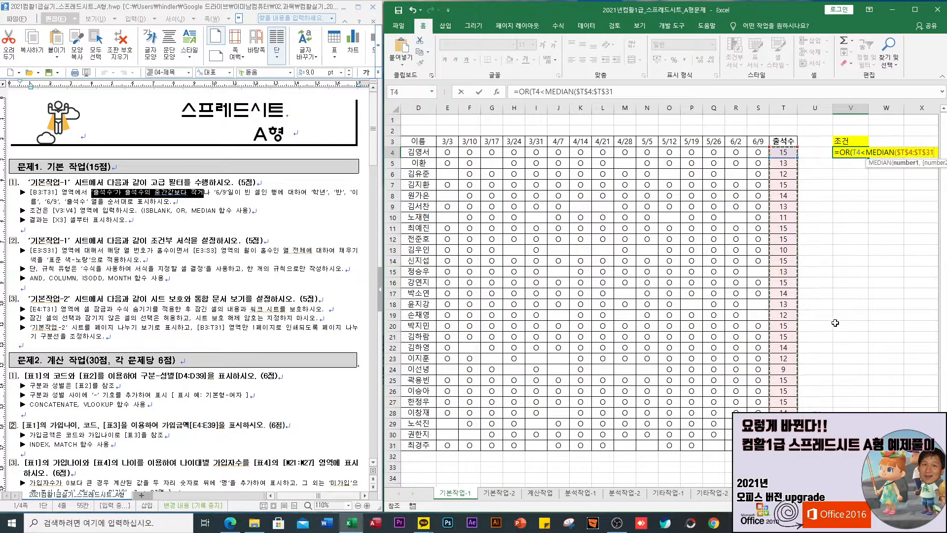
scroll(669, 295, right, 5)
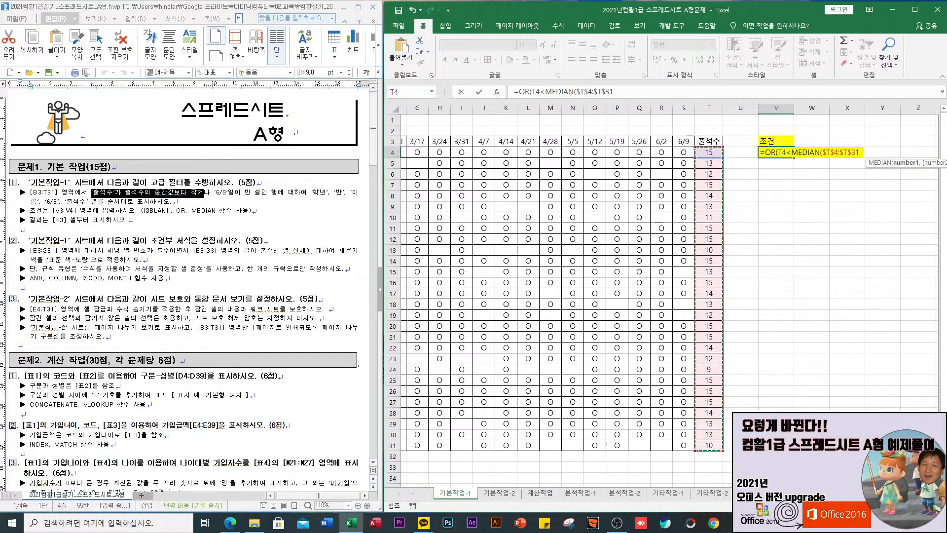
scroll(758, 158, right, 2)
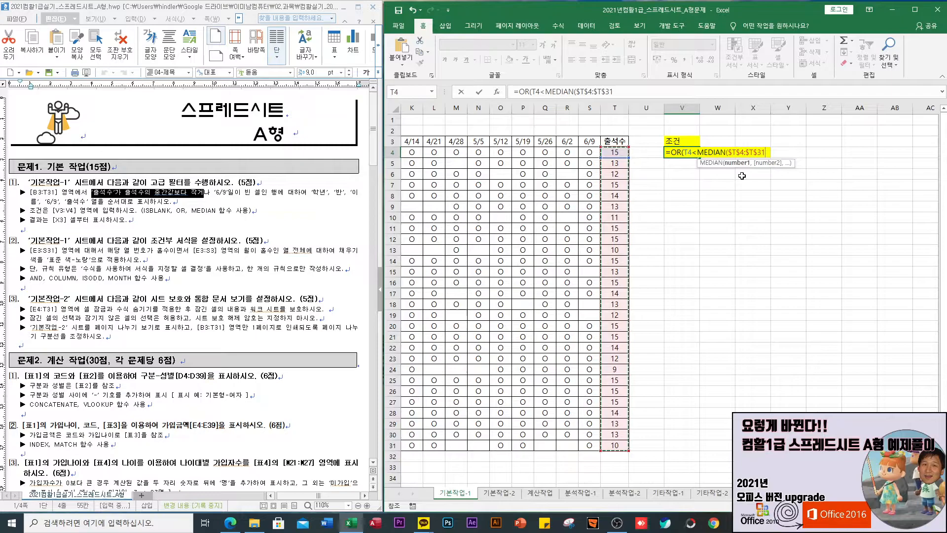
text())
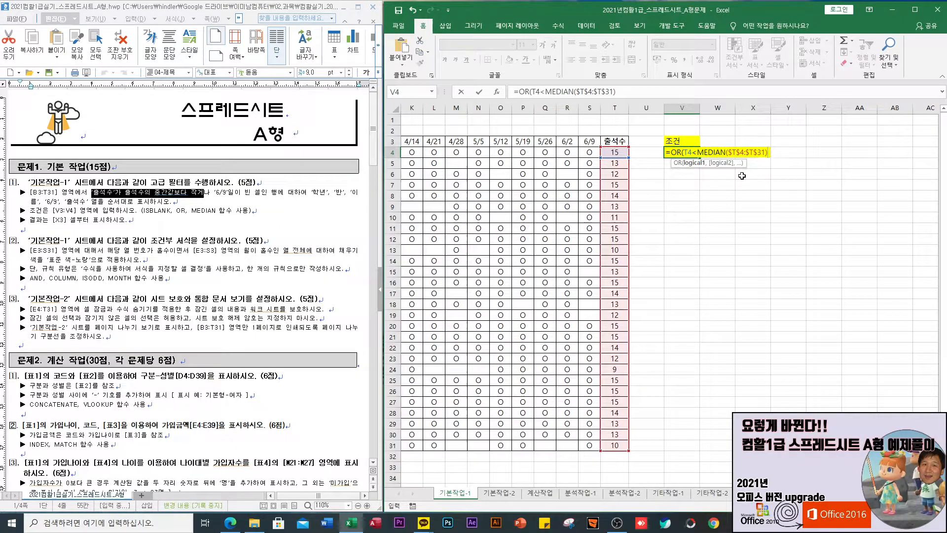
- Add ISBLANK(S4) as the second OR condition for the 6/9 column and complete the criteria formula
text(,)
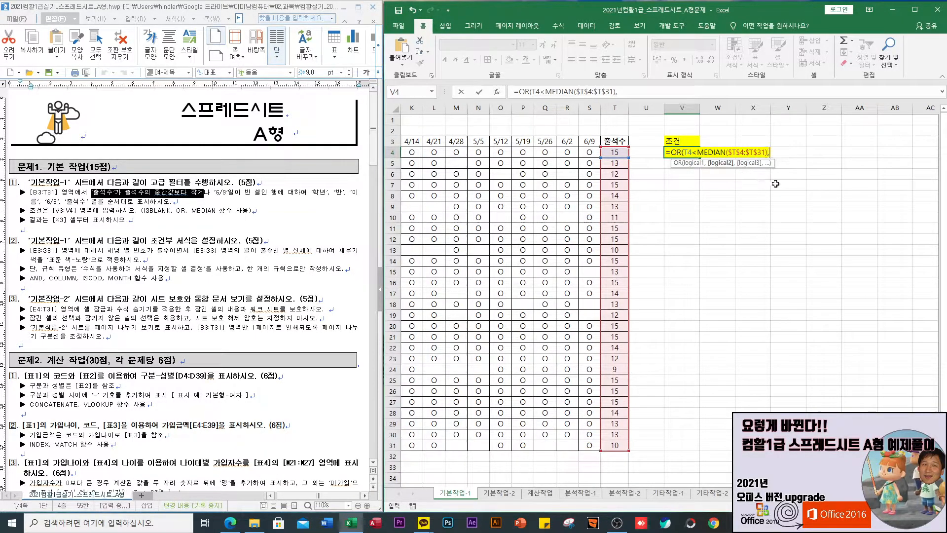
text(isb)
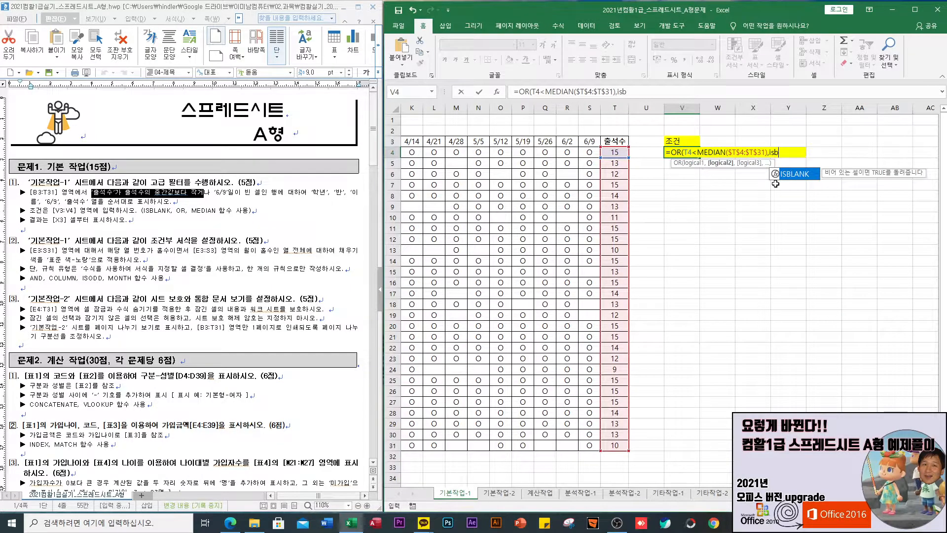
key(Tab)
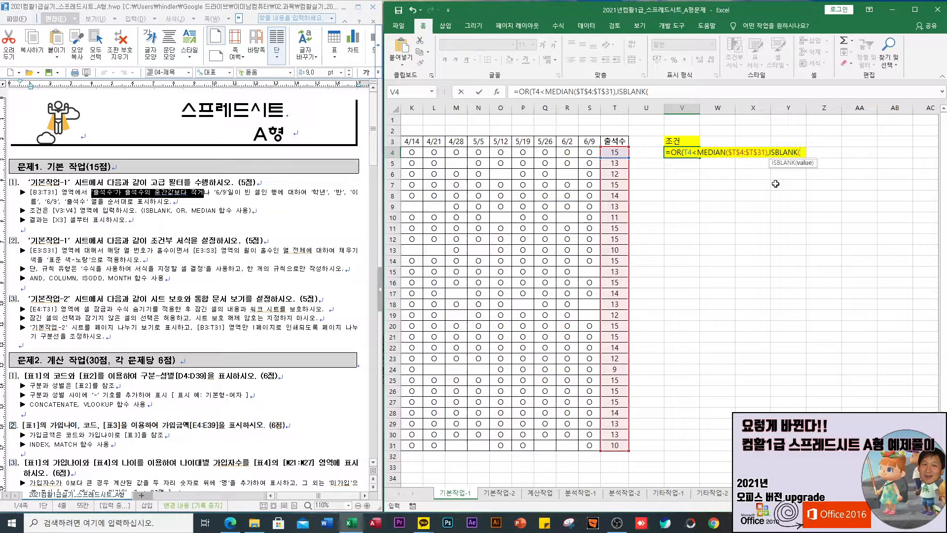
click(589, 153)
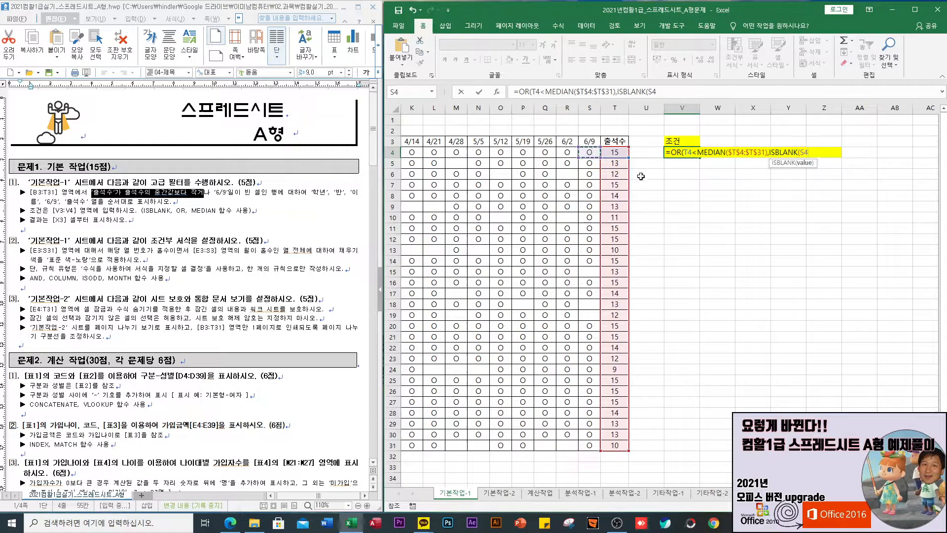
text())
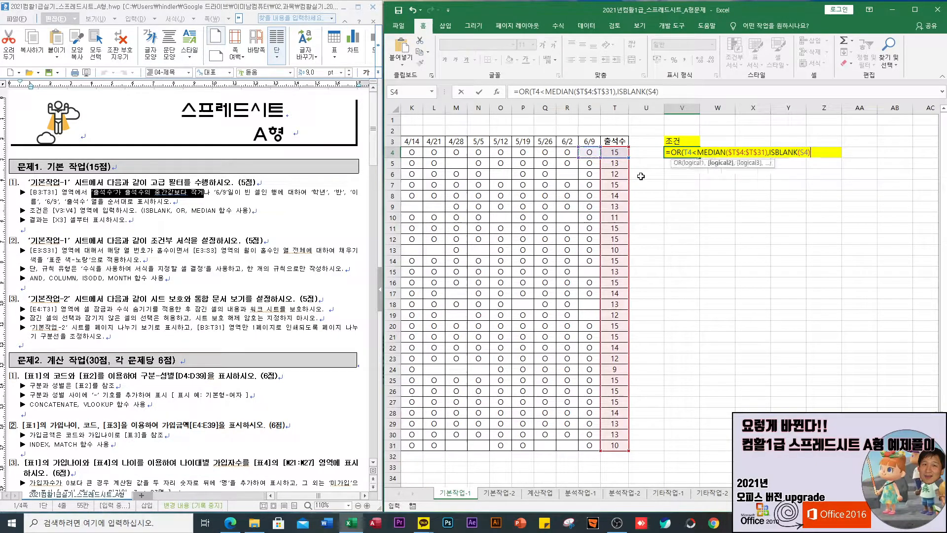
text())
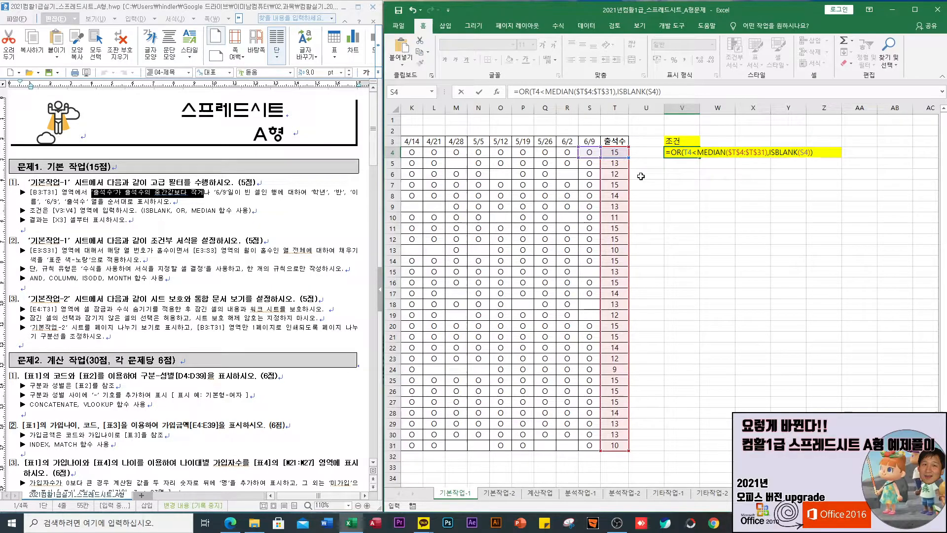
key(Return)
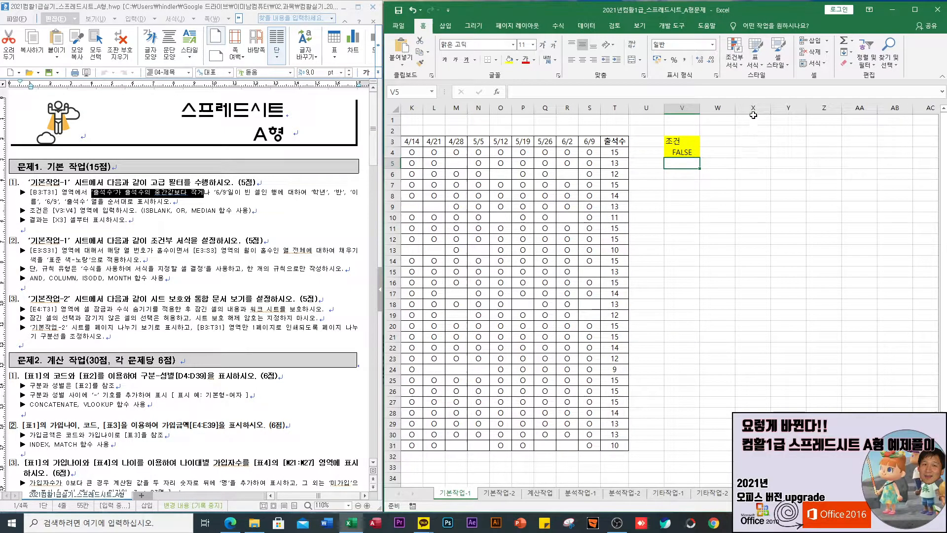
- Set up an advanced filter on the attendance table B3:T31 with V3:V4 as the criteria range
click(754, 142)
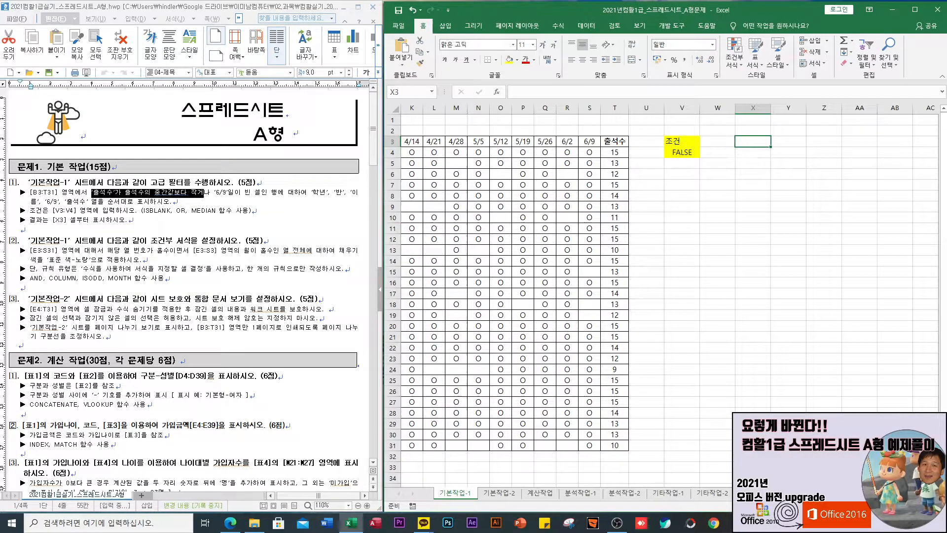
scroll(436, 124, left, 5)
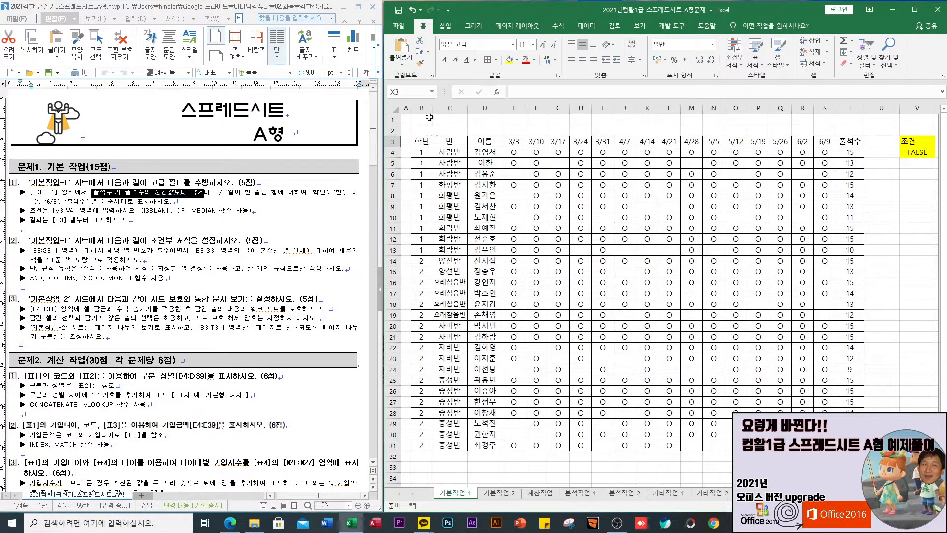
drag(422, 141, 856, 445)
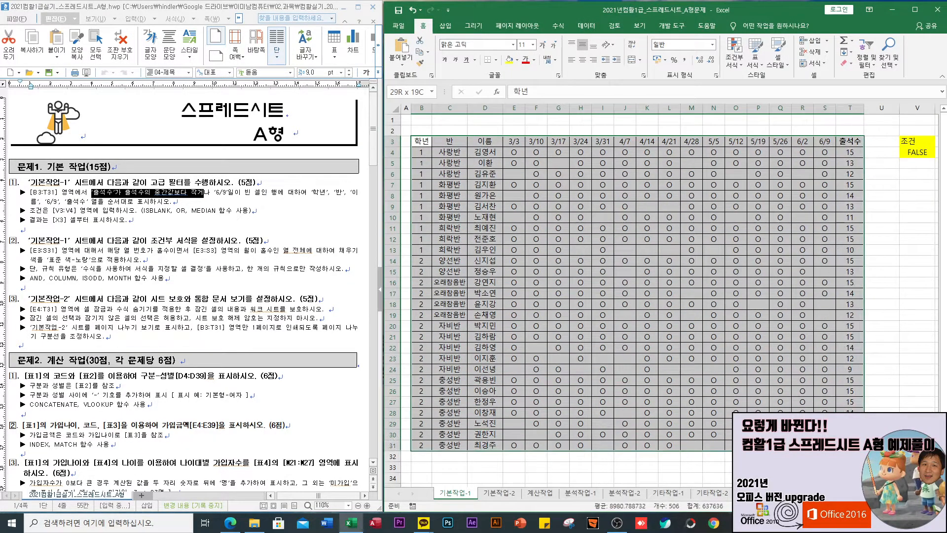
click(586, 26)
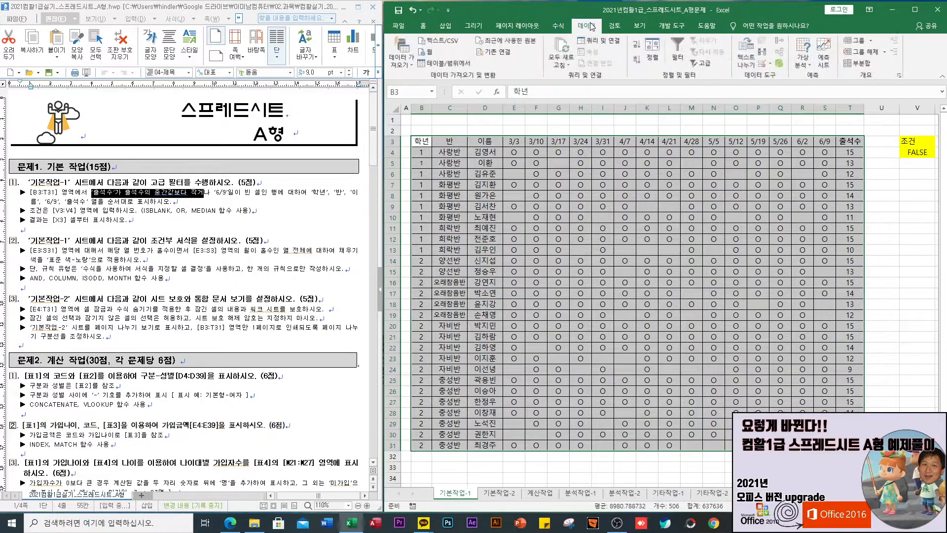
click(706, 63)
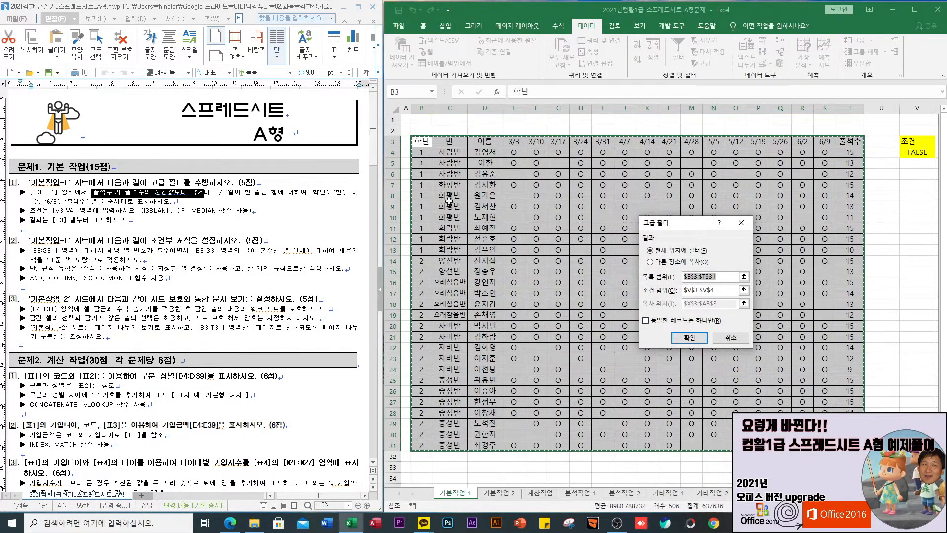
key(Tab)
click(743, 290)
drag(912, 144, 908, 153)
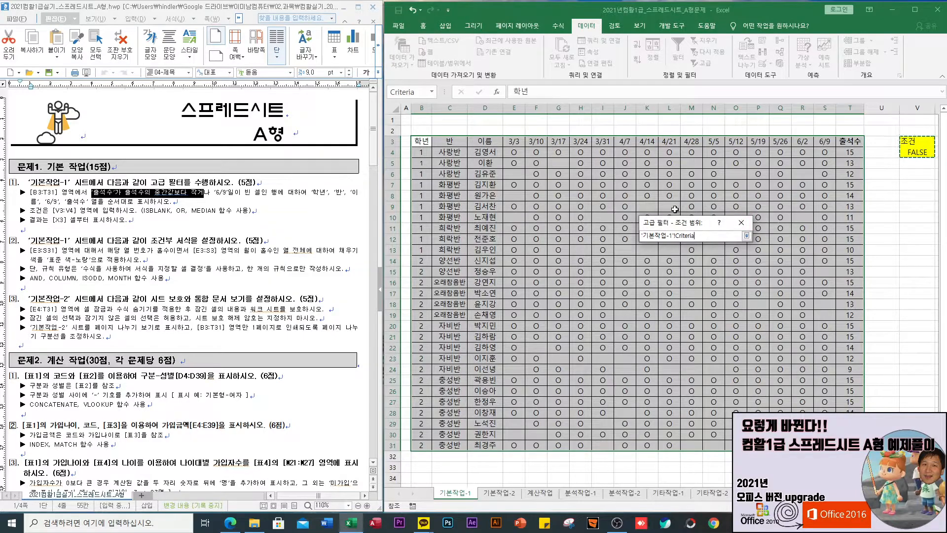
key(Return)
- Set the filter to copy to another location at X3, run it, and review the extracted columns
click(659, 262)
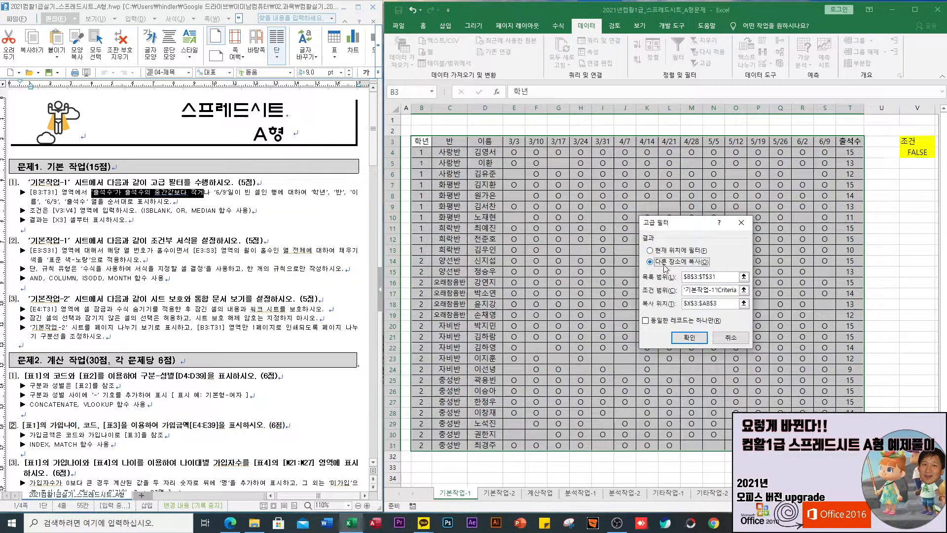
click(742, 303)
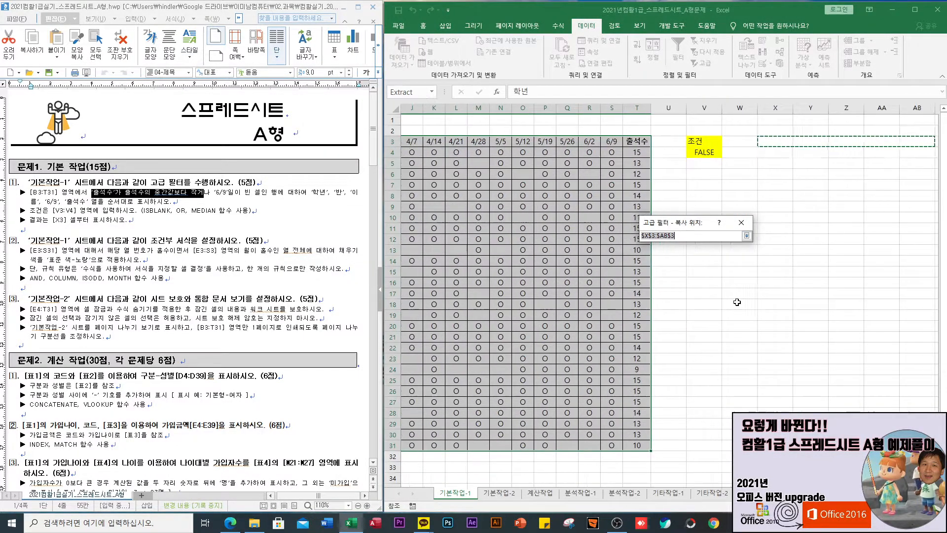
click(776, 141)
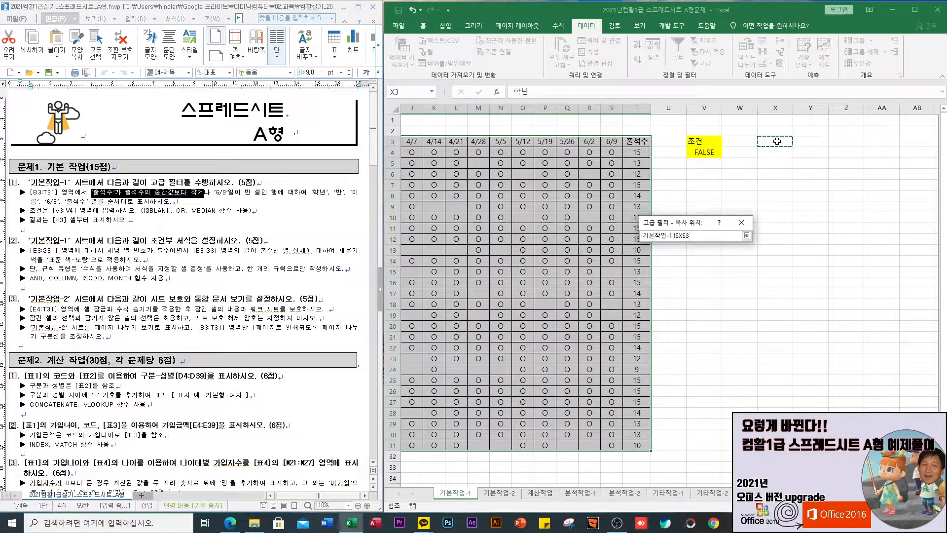
key(Return)
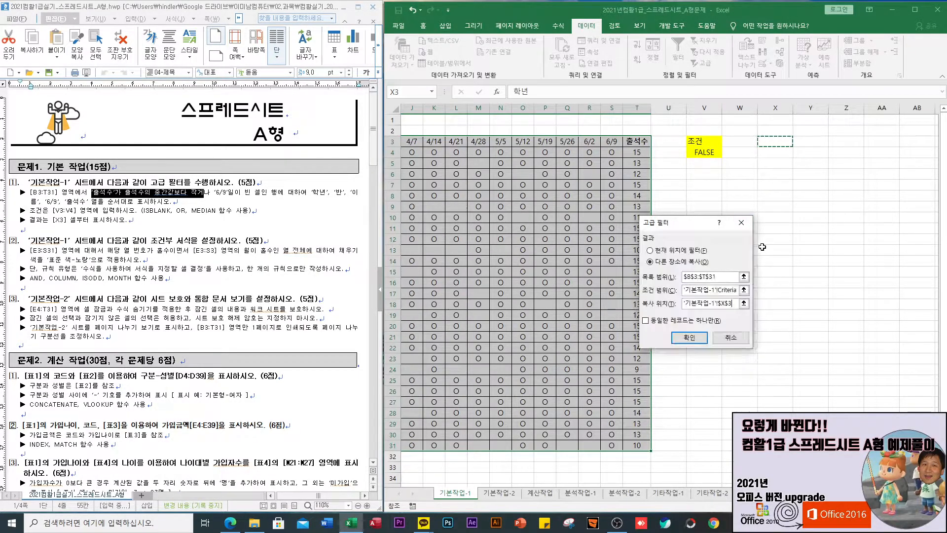
click(692, 336)
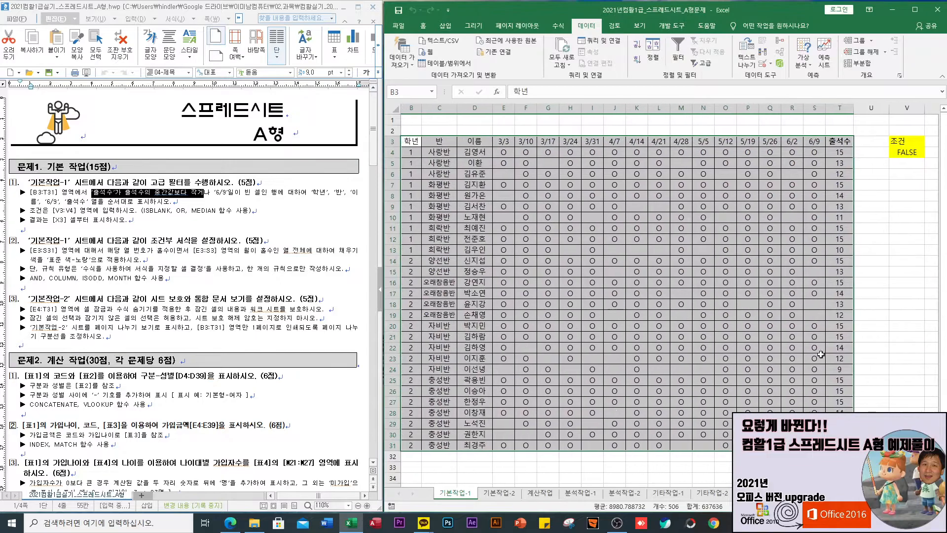
scroll(670, 296, right, 7)
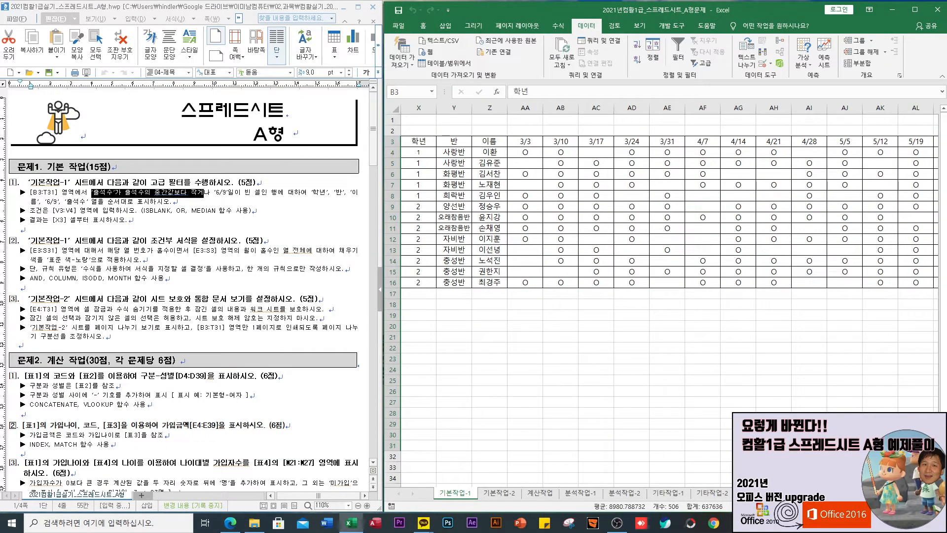
scroll(669, 296, right, 2)
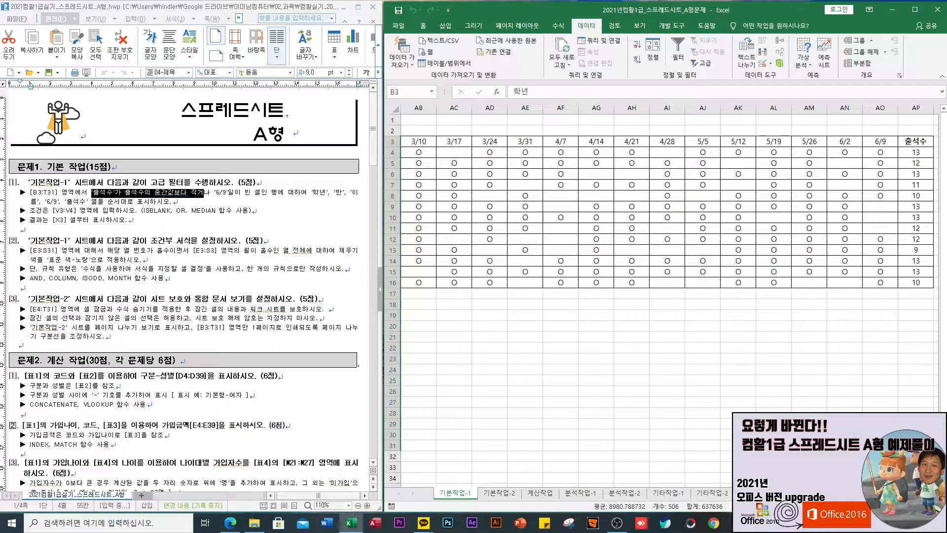
drag(878, 493, 804, 493)
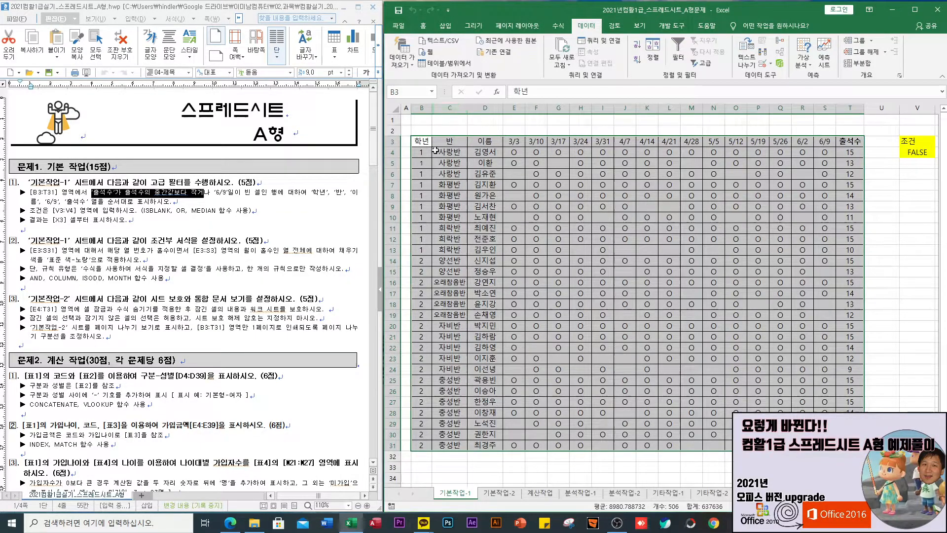
drag(422, 141, 845, 141)
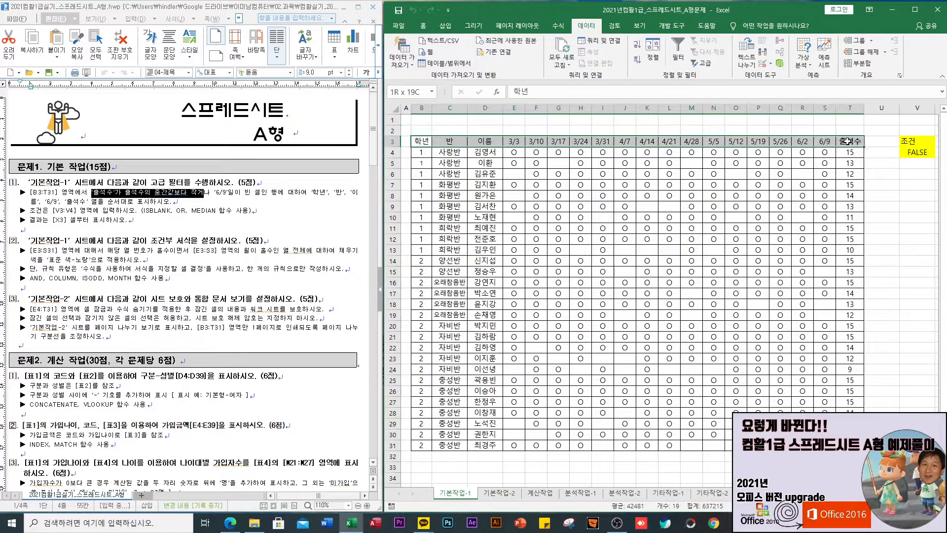
drag(422, 152, 849, 446)
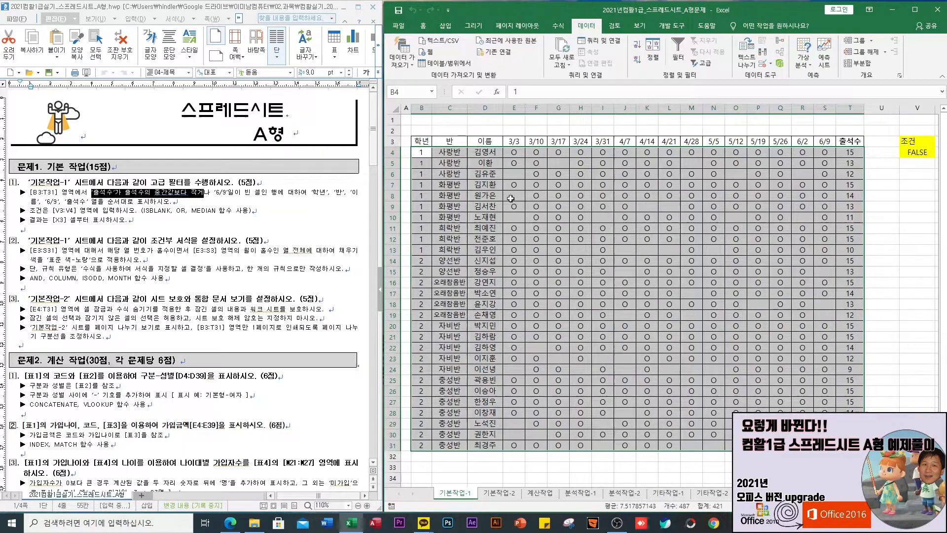
drag(421, 141, 850, 446)
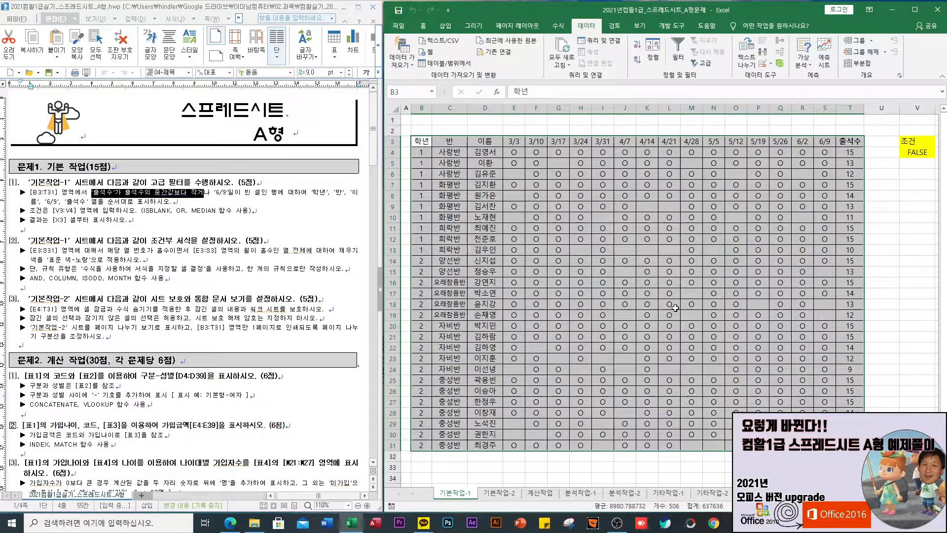
click(420, 153)
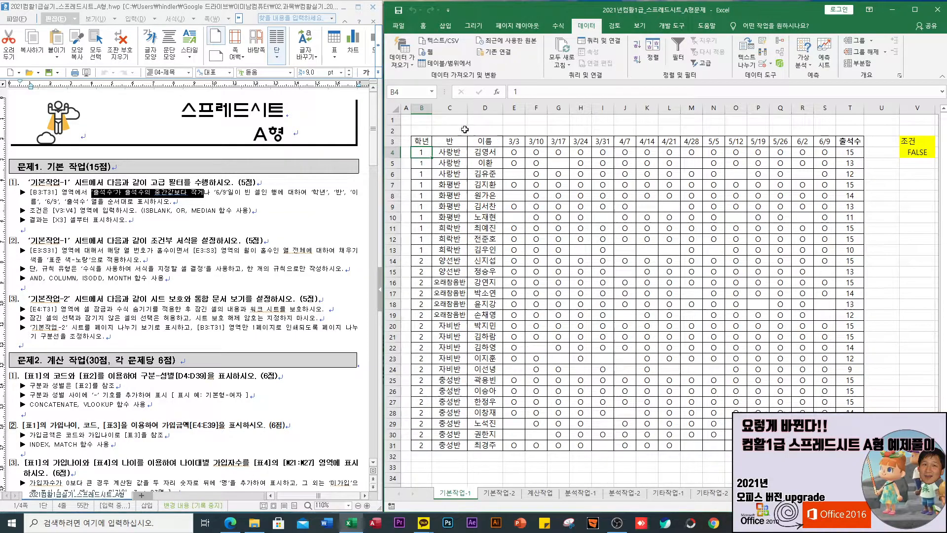
click(514, 140)
drag(523, 140, 825, 445)
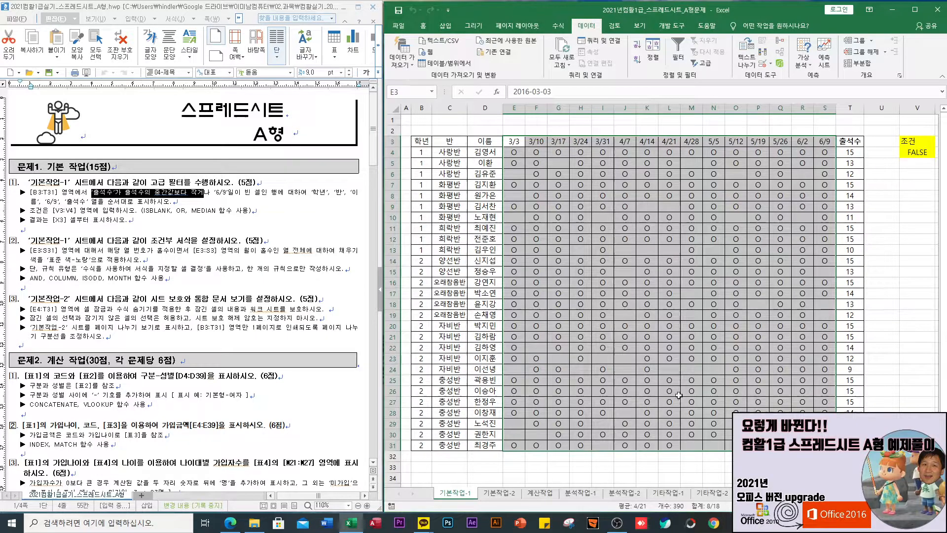
- Highlight the whole of row 6 with a light blue fill colour
click(879, 174)
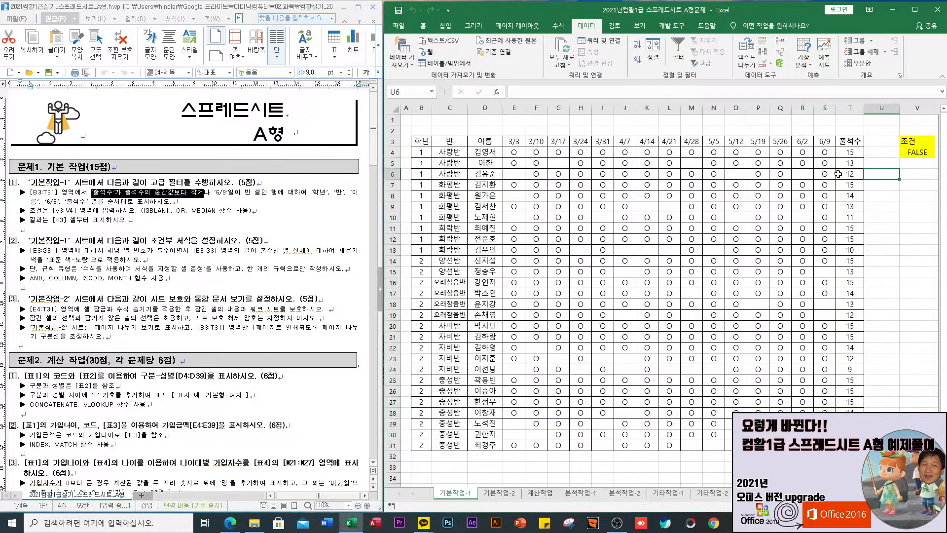
click(392, 174)
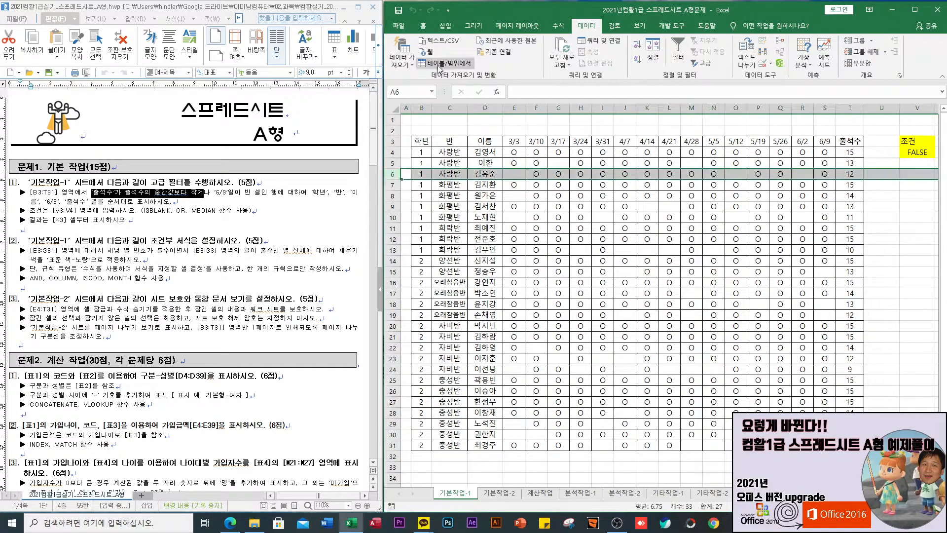
click(423, 25)
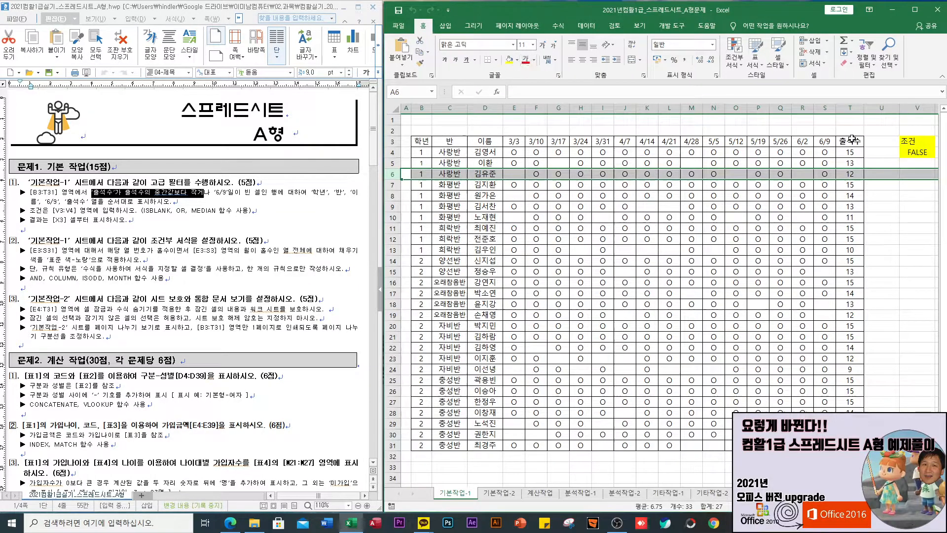
click(508, 60)
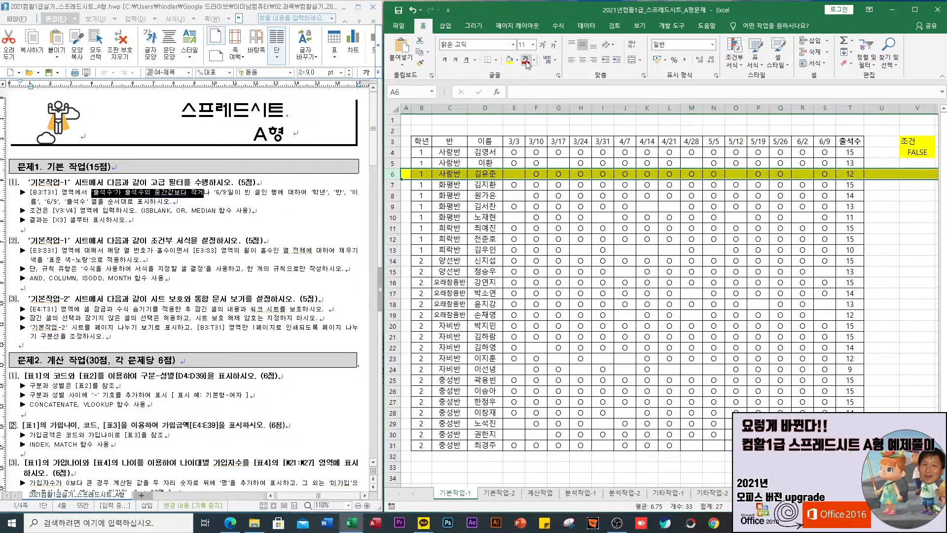
click(516, 60)
click(543, 93)
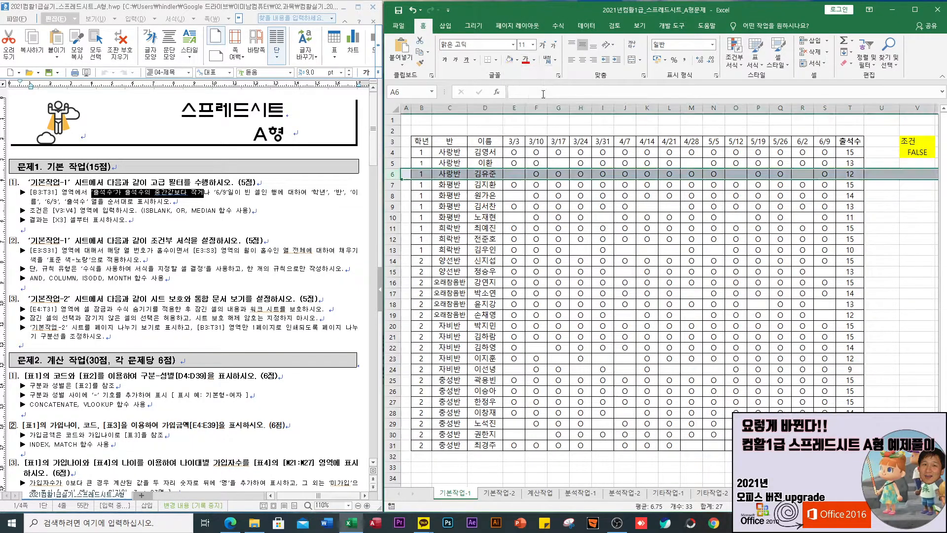
click(877, 173)
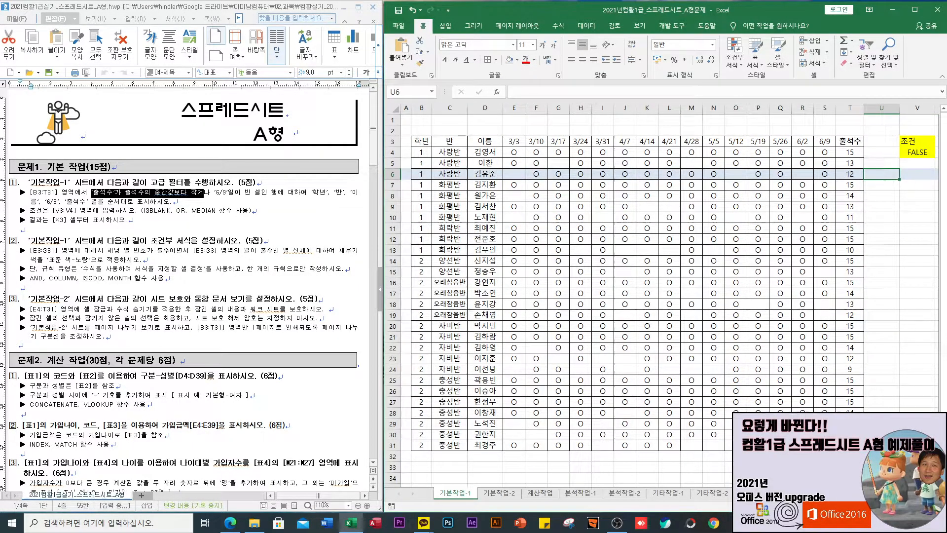
- Enter the helper headings A in cell U5 and B in cell V5
scroll(849, 182, right, 2)
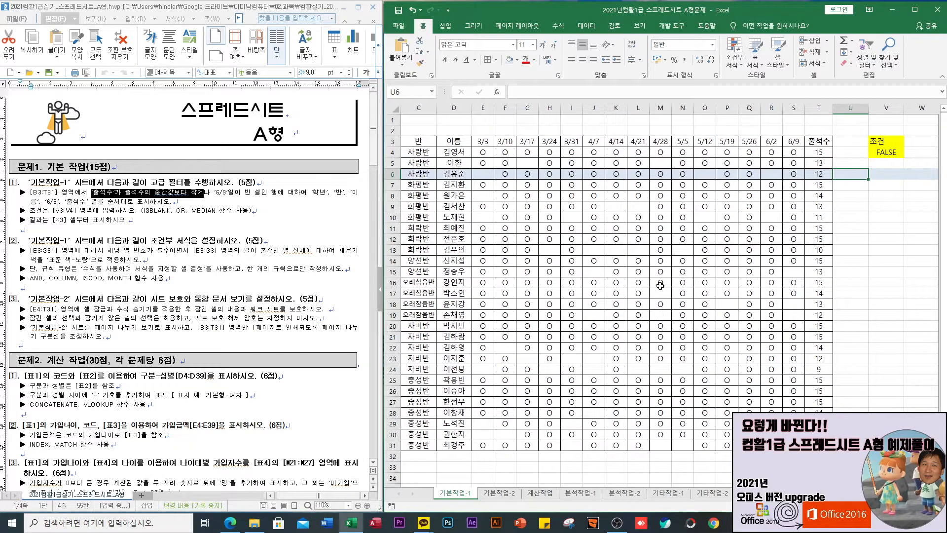
click(848, 164)
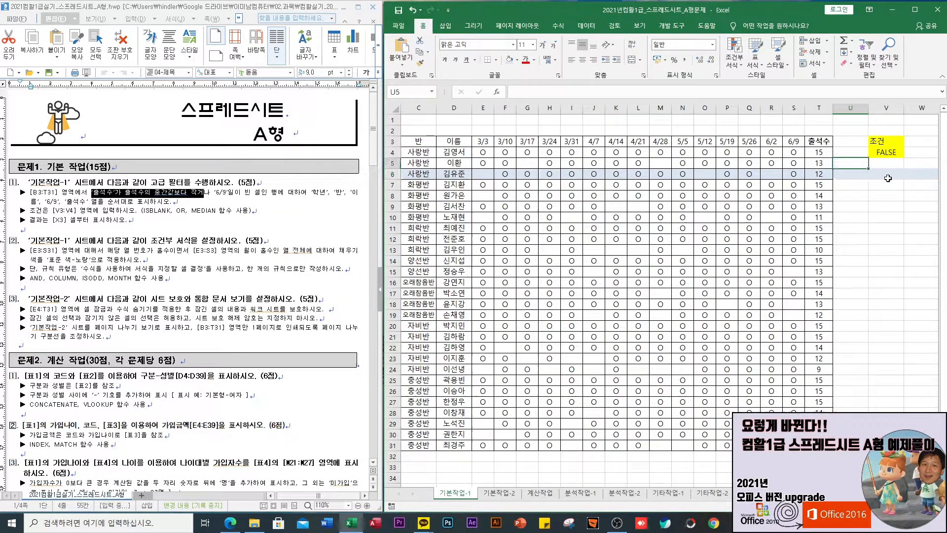
text(A)
key(Tab)
text(B)
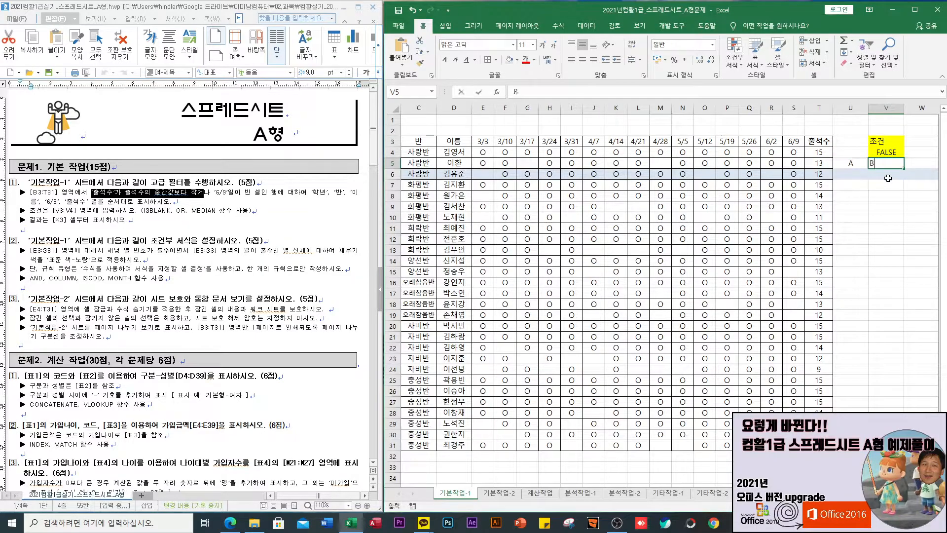
key(Return)
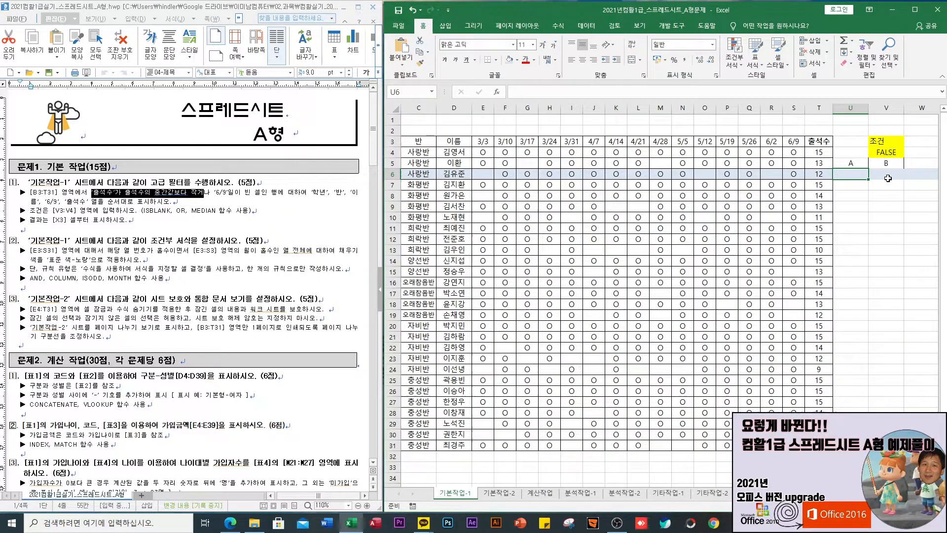
- Enter the formula =COLUMN(E6) in cell U6 under helper heading A
drag(481, 141, 819, 445)
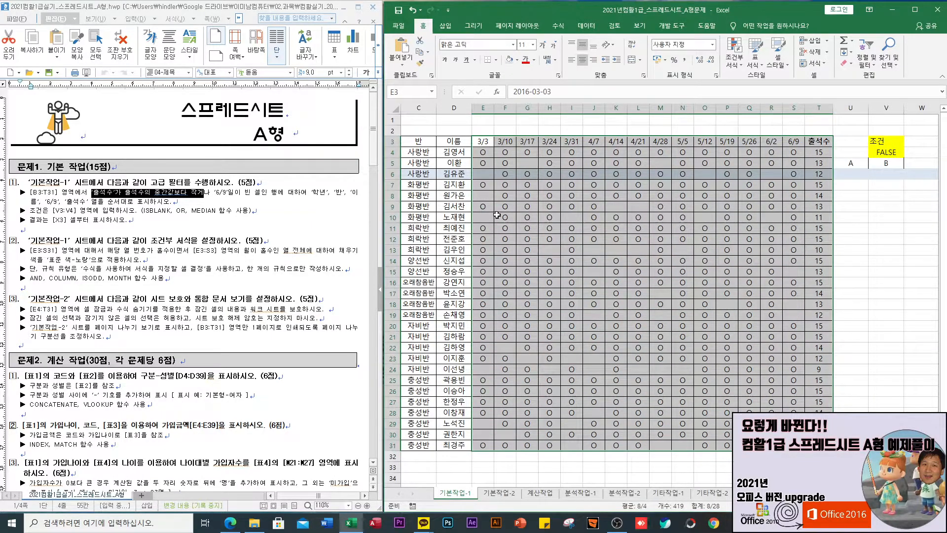
click(483, 142)
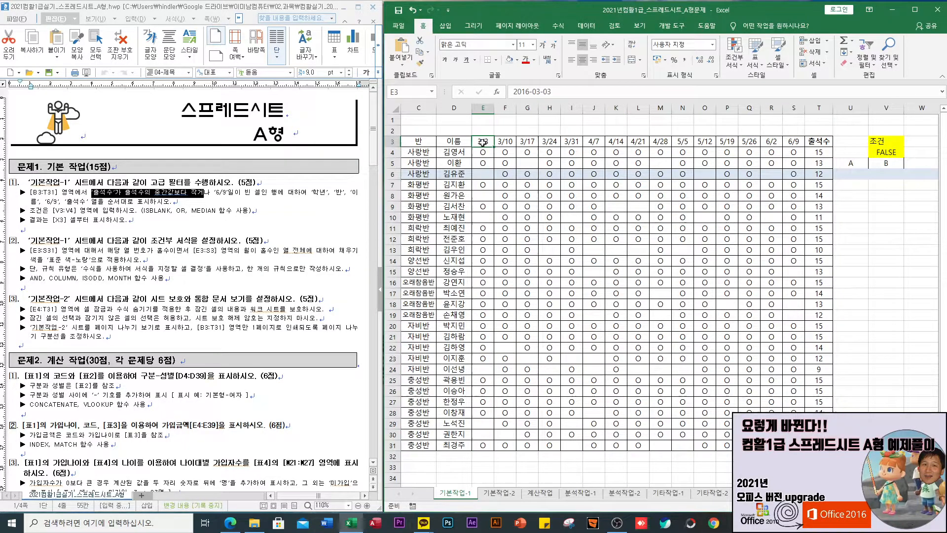
click(851, 173)
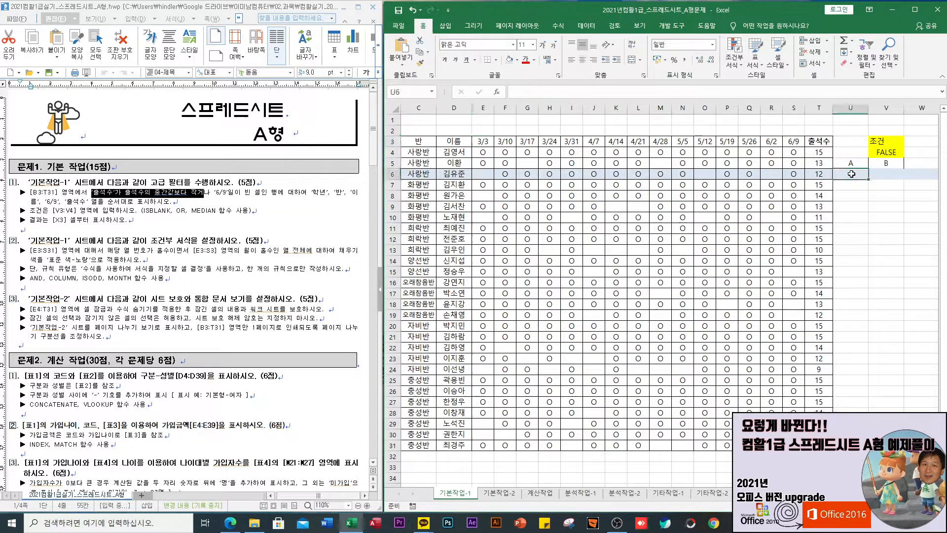
text(=colo)
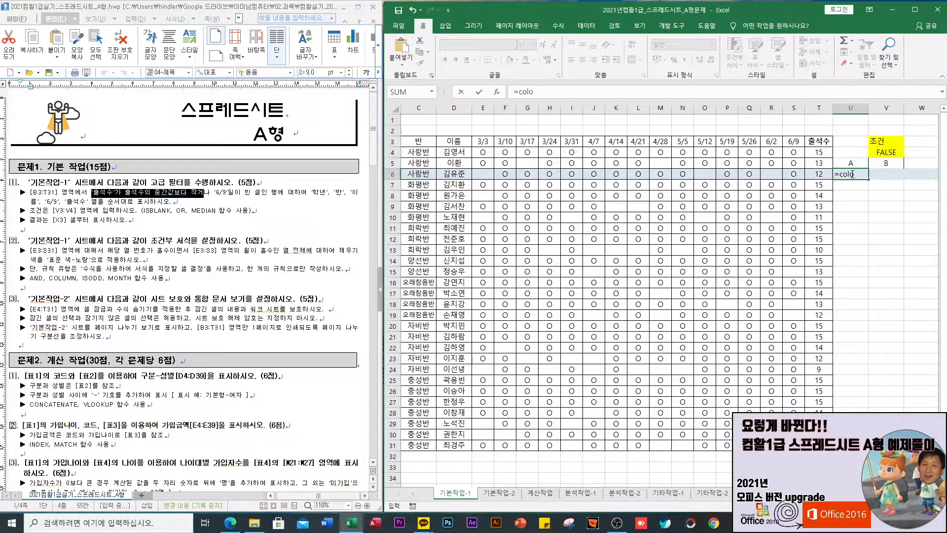
key(BackSpace)
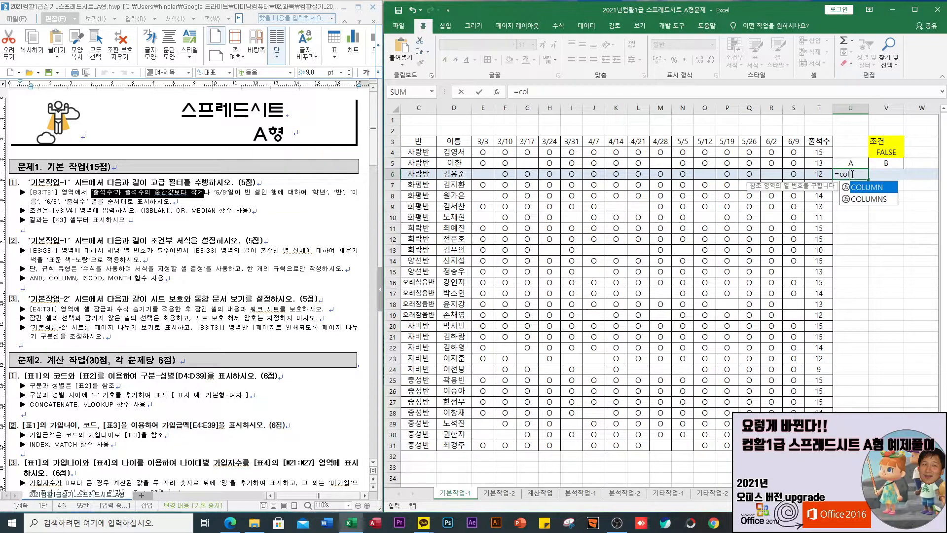
key(Tab)
click(482, 173)
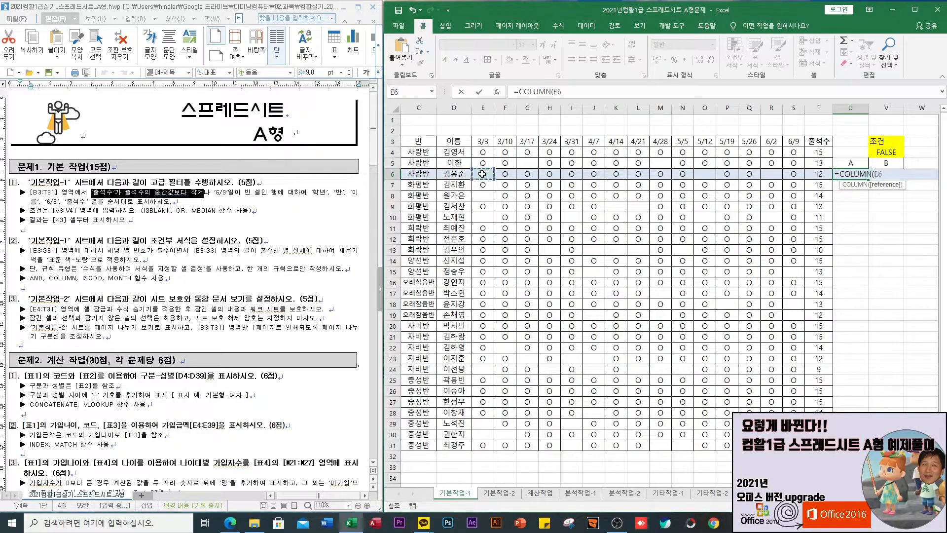
text())
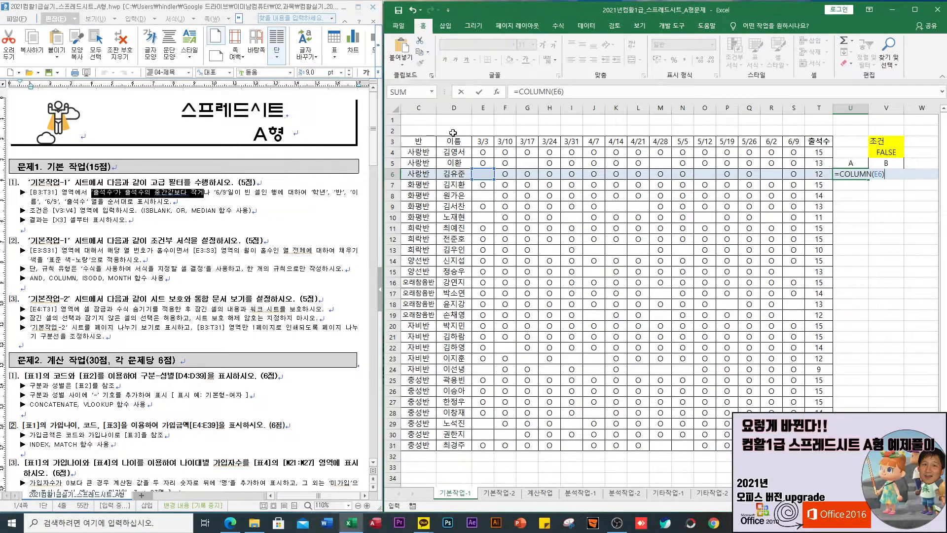
key(Return)
- Wrap the column formula in U6 with ISODD, making it =ISODD(COLUMN(E6))
click(854, 173)
double_click(843, 173)
text(is)
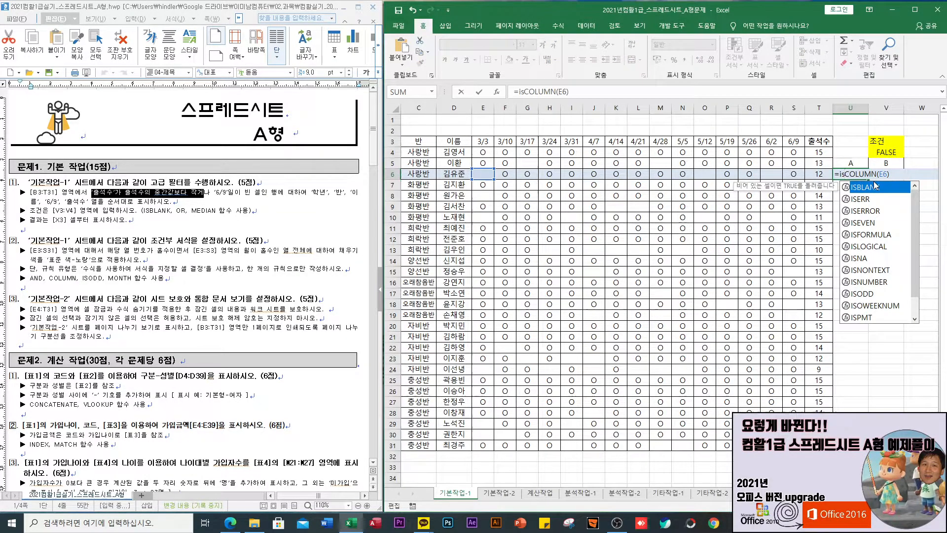
text(o)
double_click(875, 185)
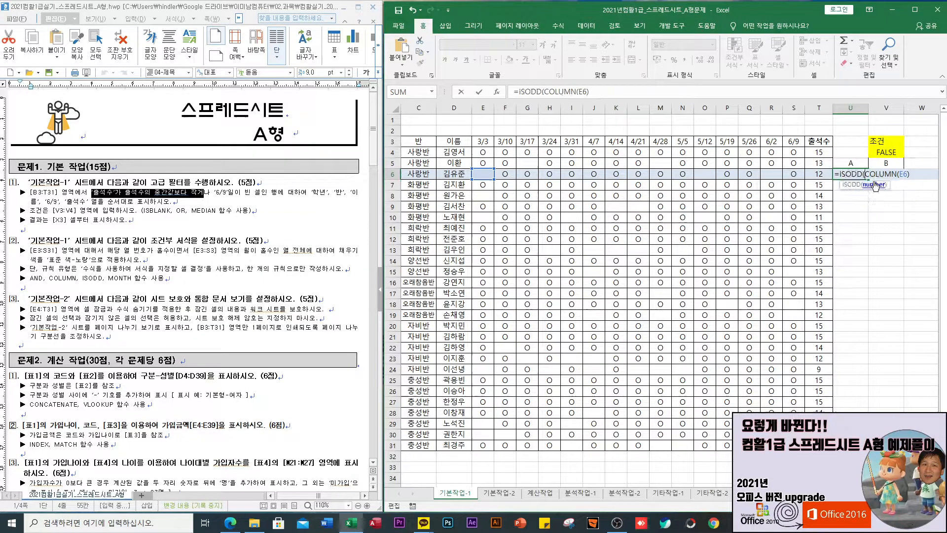
text())
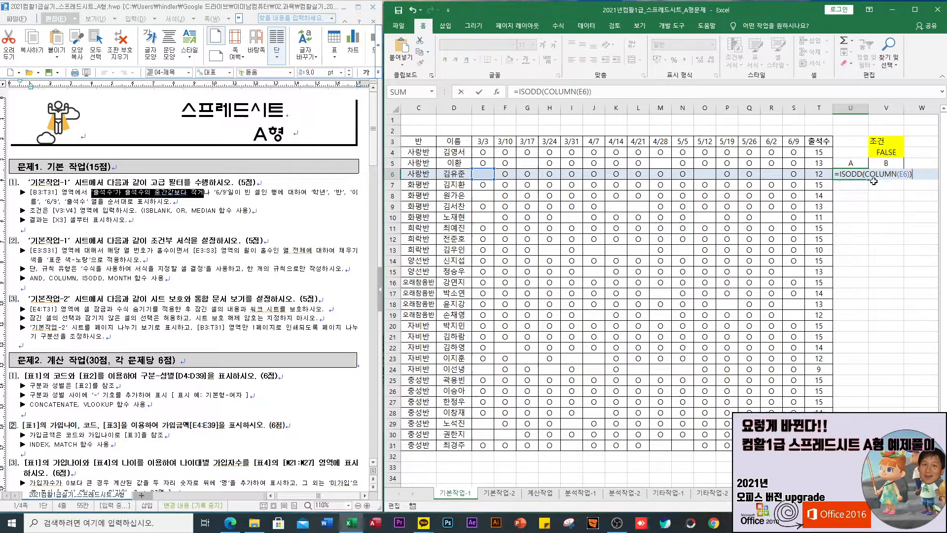
key(Return)
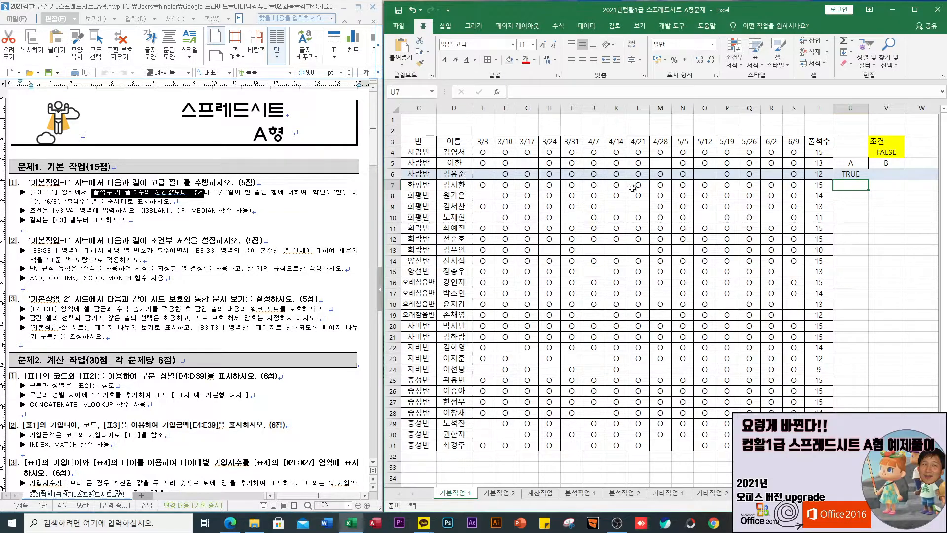
- Make the row of the U6 reference absolute, giving =ISODD(COLUMN(E$6))
double_click(856, 174)
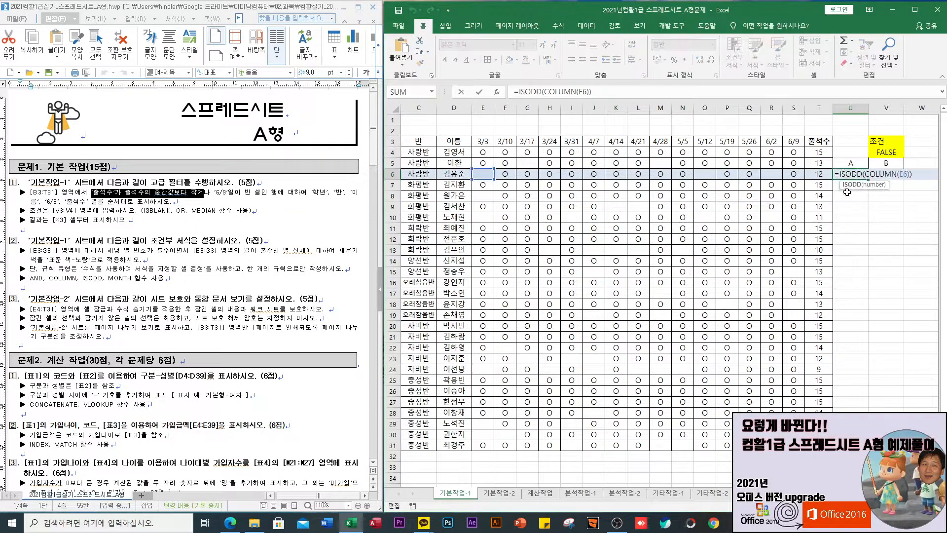
click(901, 175)
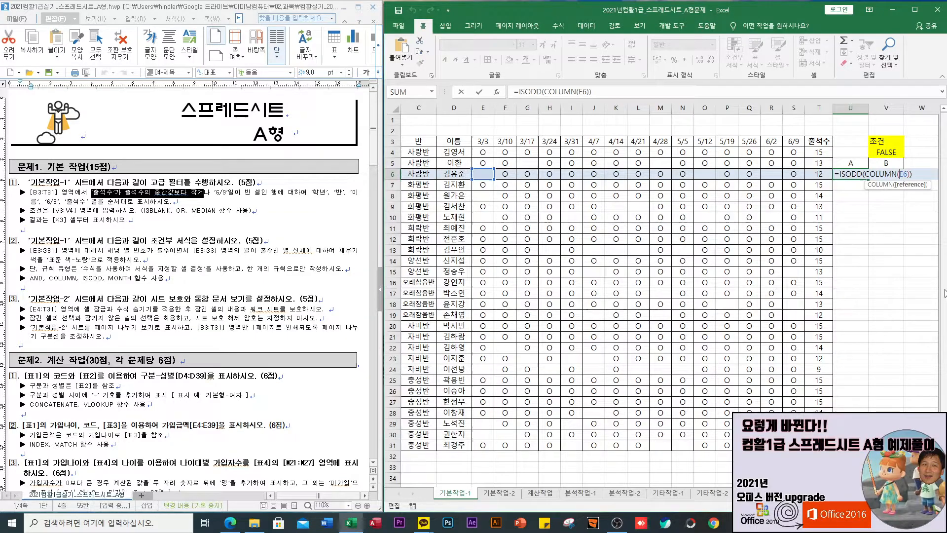
key(F4)
key(F4)
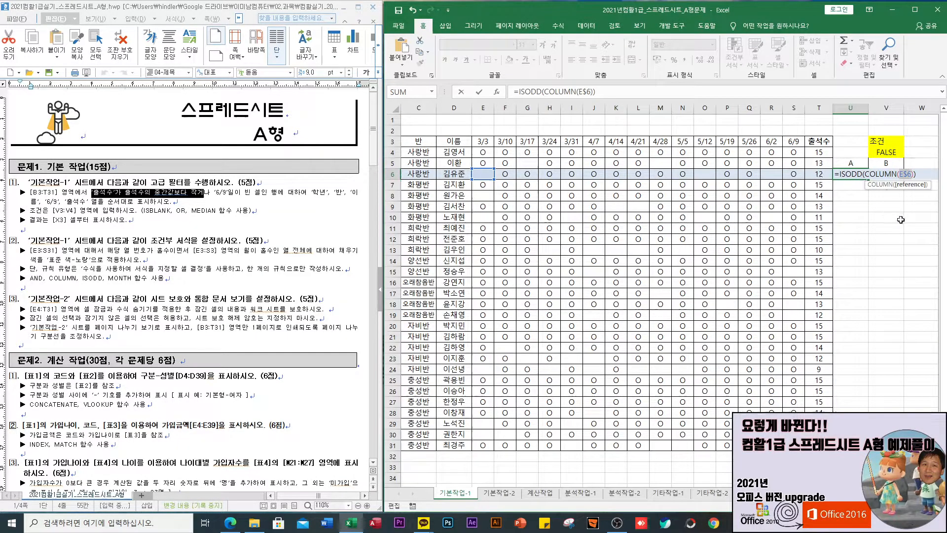
key(Return)
double_click(853, 175)
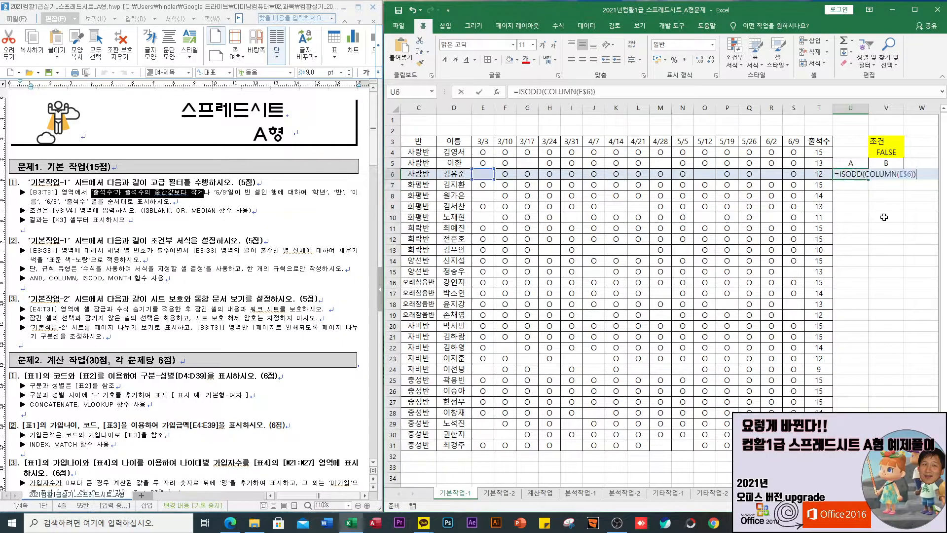
key(Return)
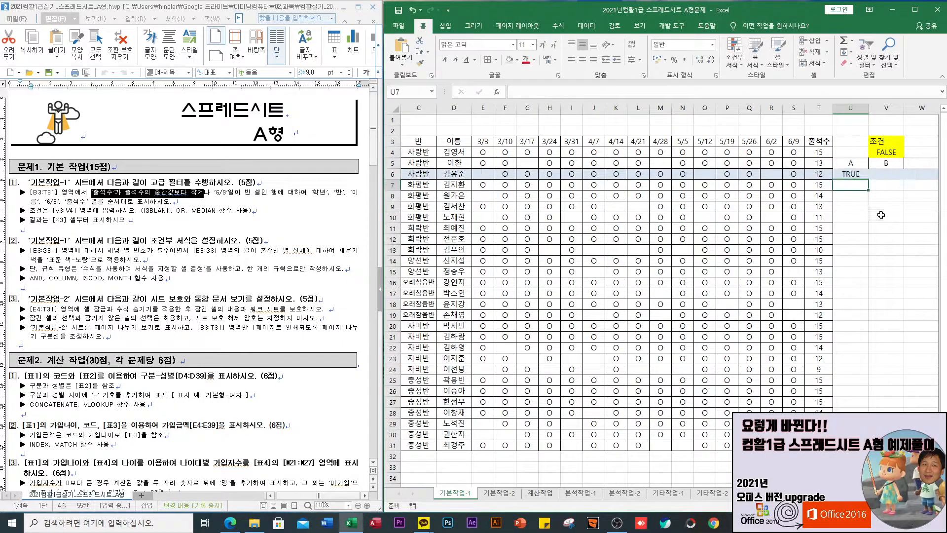
- Enter the formula =MONTH(E$3) in cell V6 under helper heading B
click(883, 175)
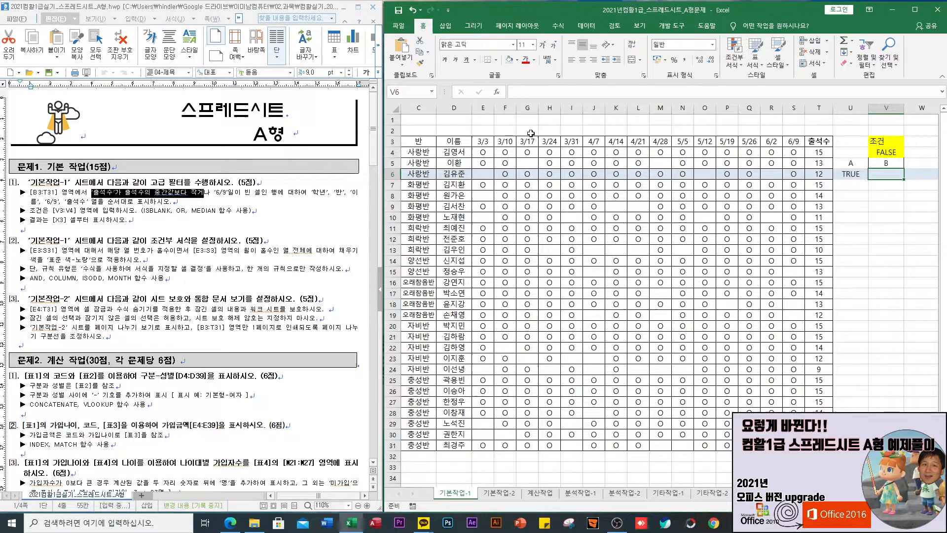
text(=)
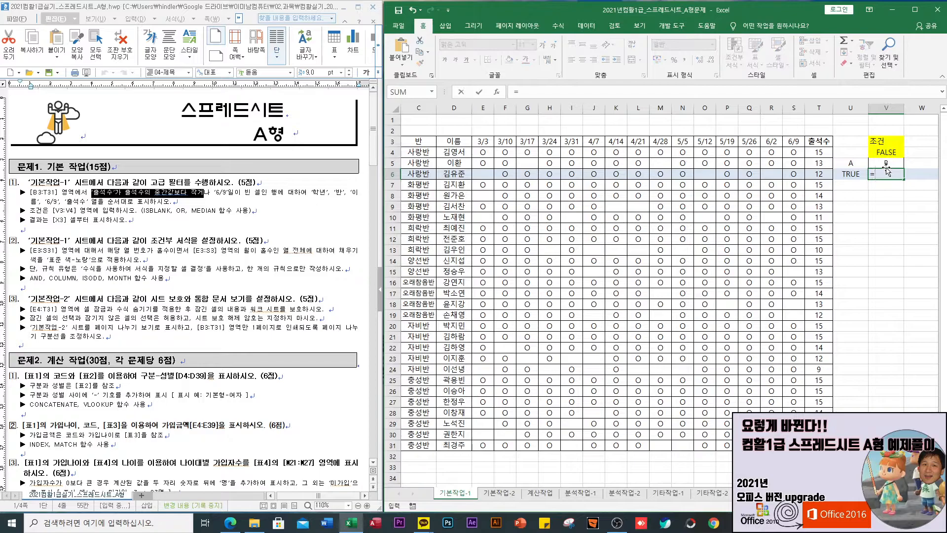
text(month)
key(Tab)
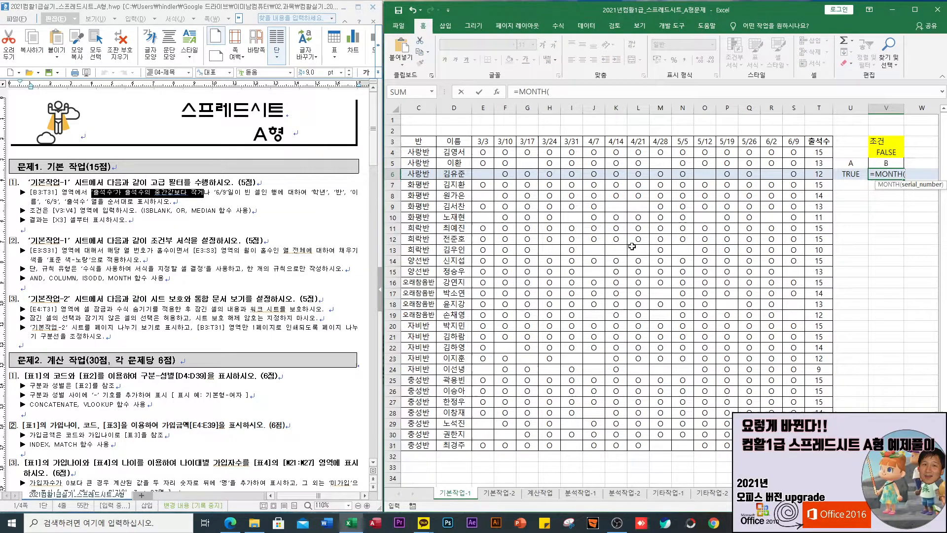
click(478, 141)
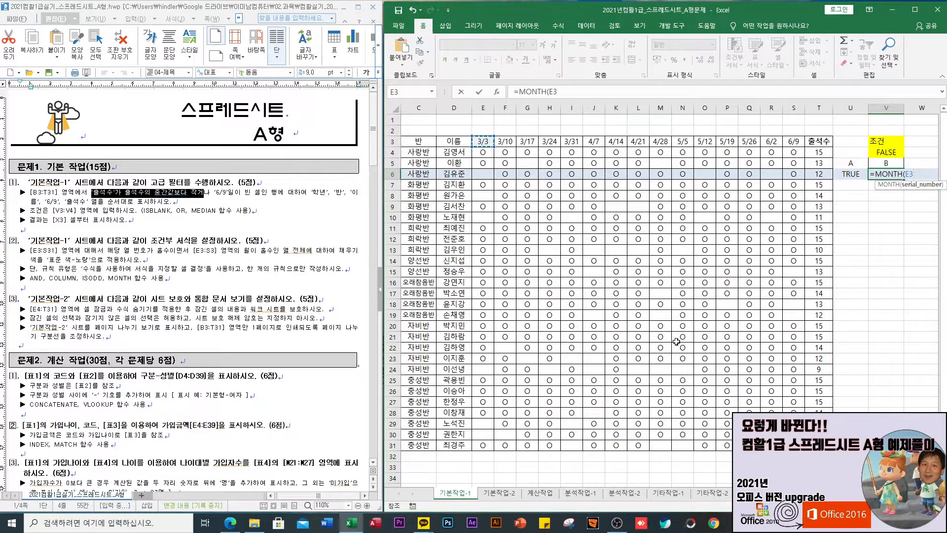
key(F4)
key(F4)
text())
key(Return)
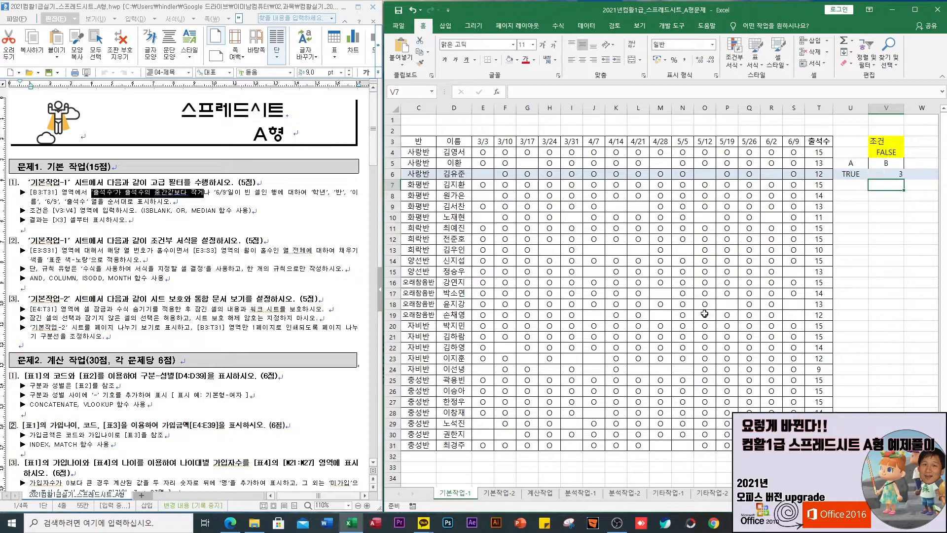
- Wrap the month formula in V6 with ISODD, making it =ISODD(MONTH(E$3))
click(888, 174)
key(F2)
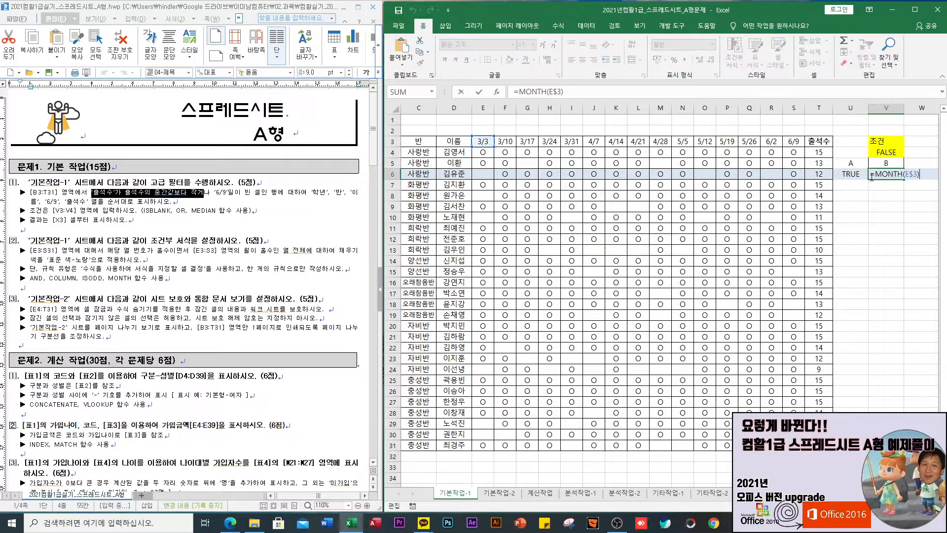
click(875, 175)
text(ISODD()
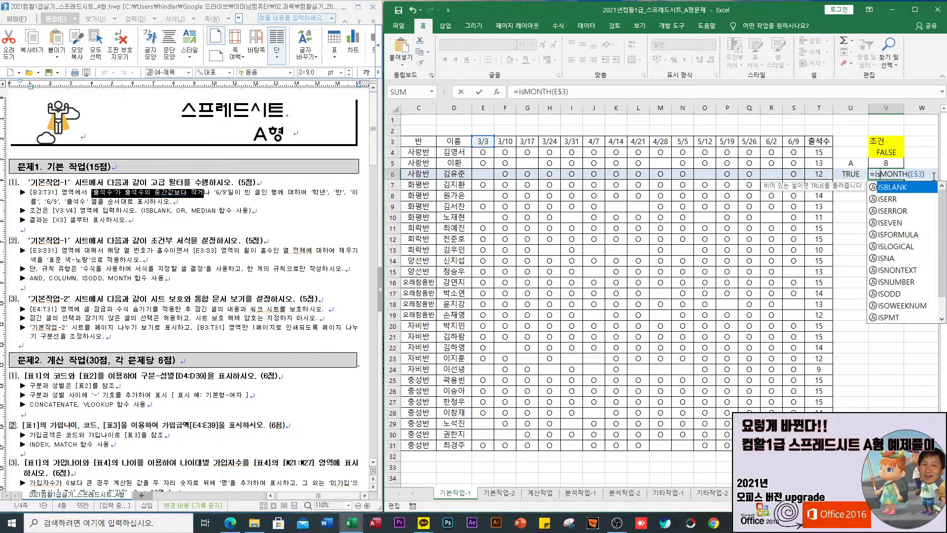
text())
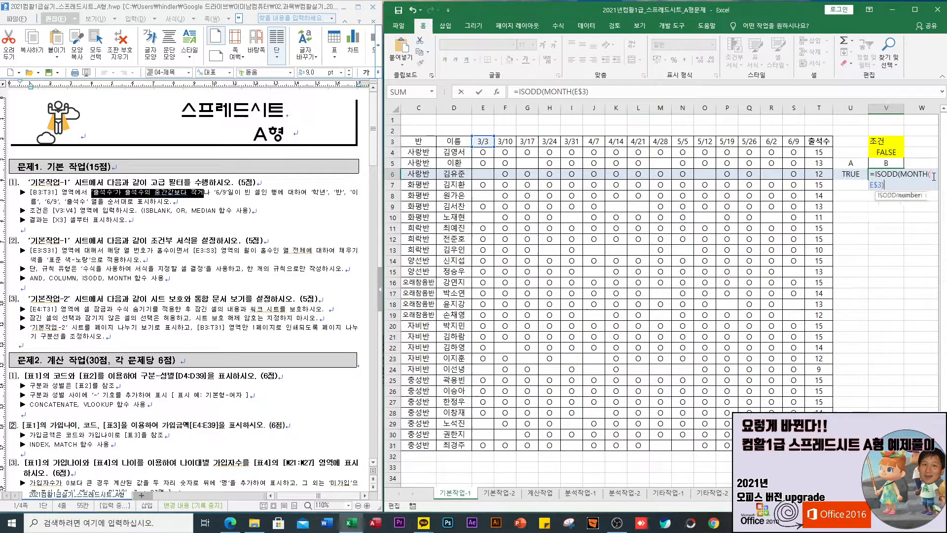
key(Return)
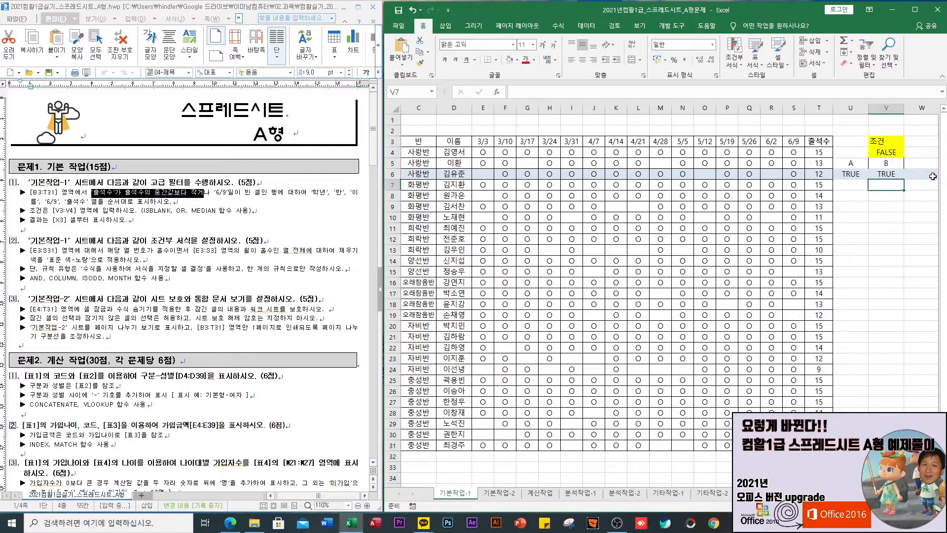
- Fill the U6:V6 formulas down to row 16 to check their references, and clear the copies from U7:V16
drag(853, 174, 895, 296)
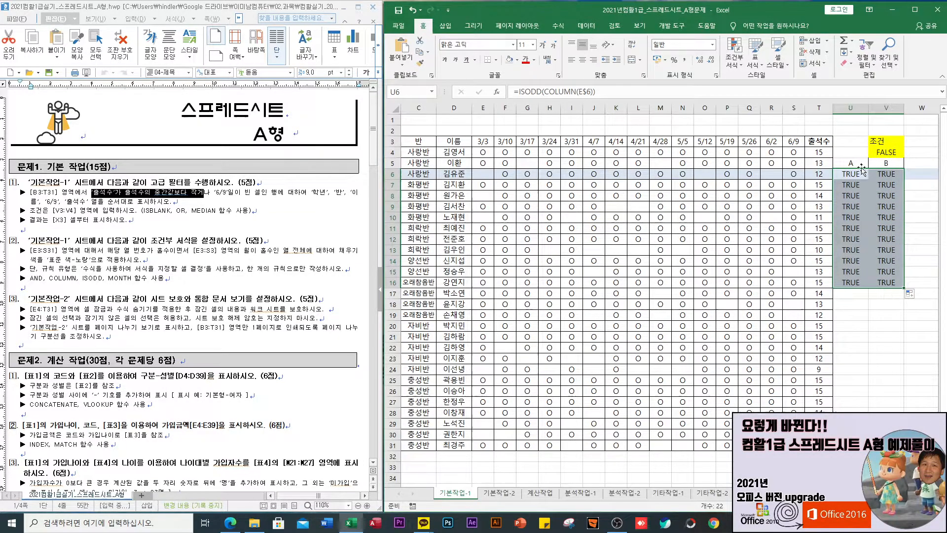
drag(858, 172, 883, 175)
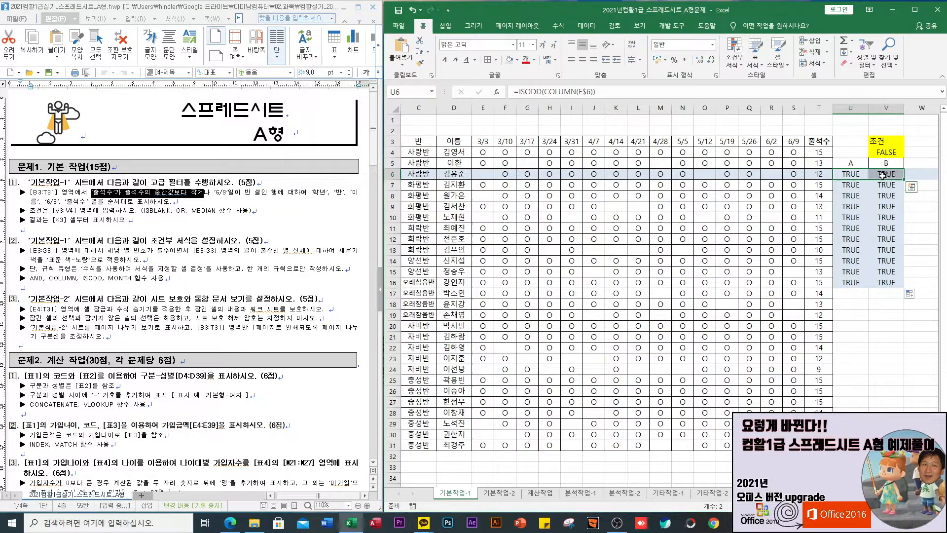
double_click(845, 173)
key(Escape)
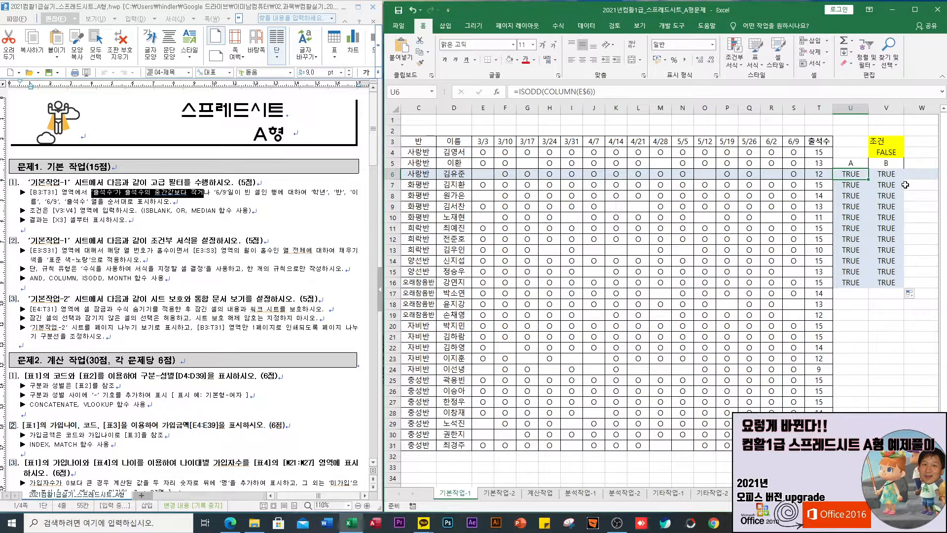
key(Tab)
key(F2)
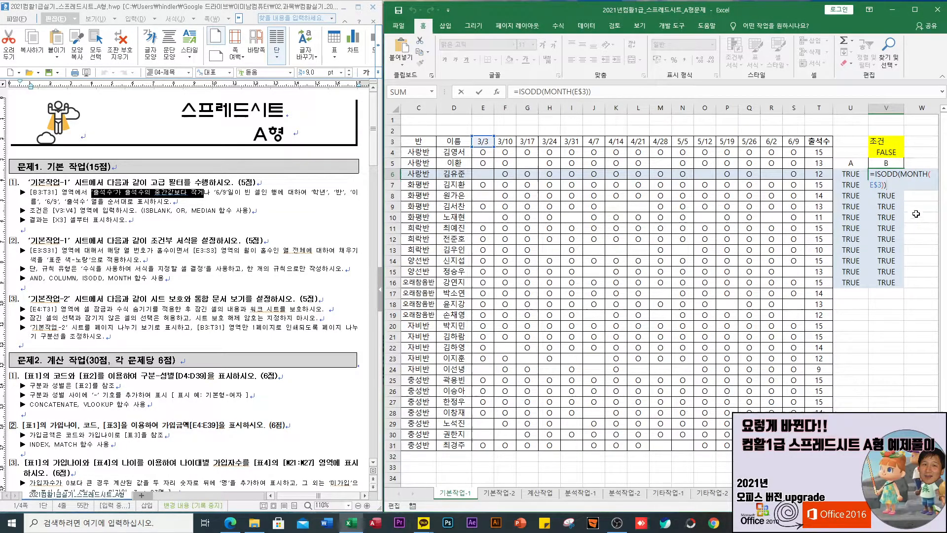
key(Escape)
drag(851, 185, 887, 282)
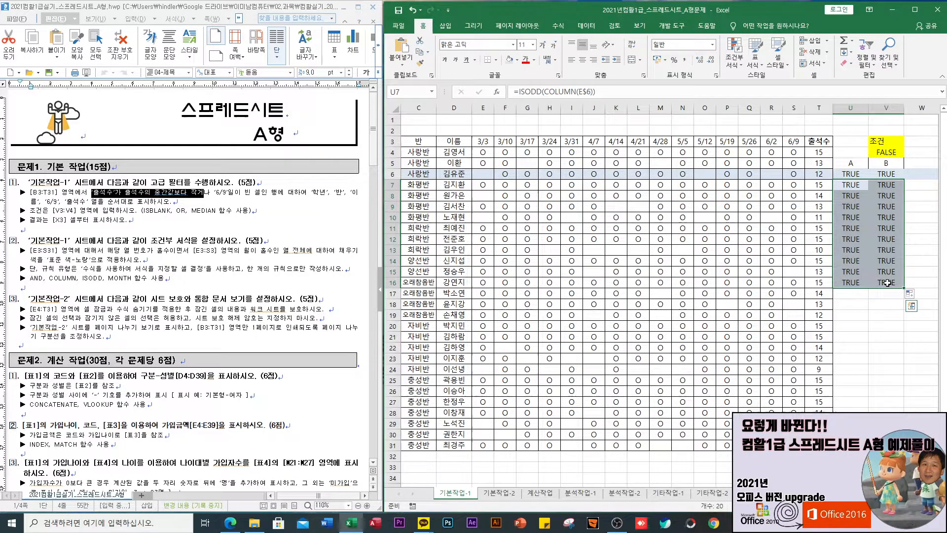
key(Delete)
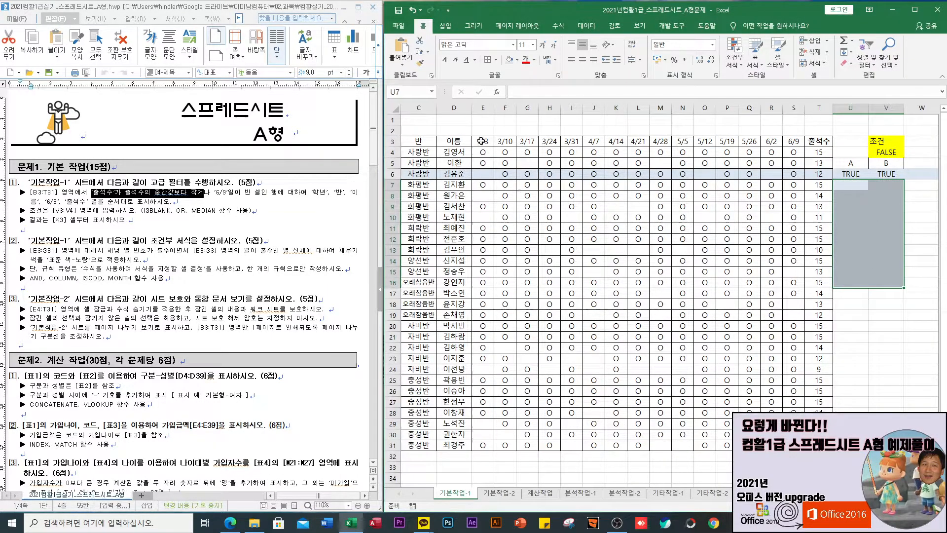
- Select the attendance range E3:S31, including the date header row
click(886, 176)
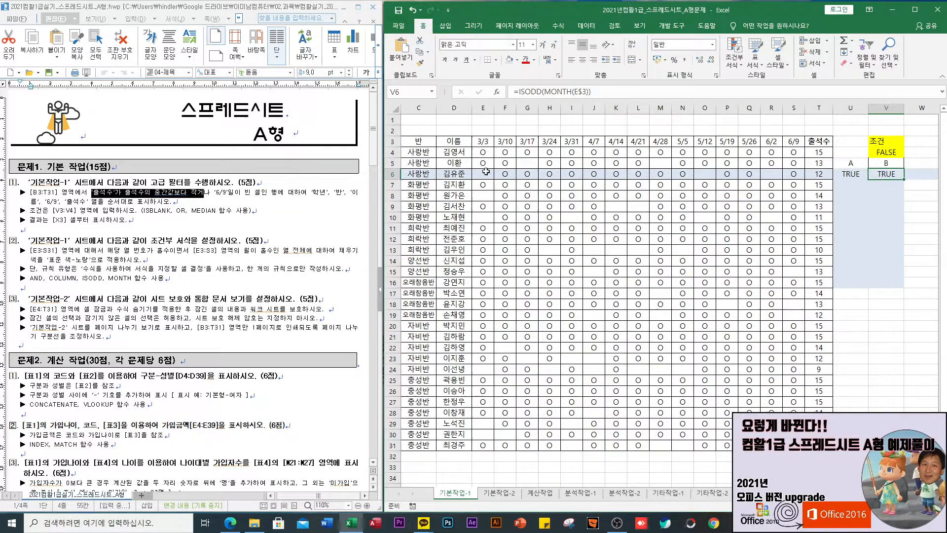
drag(482, 140, 794, 444)
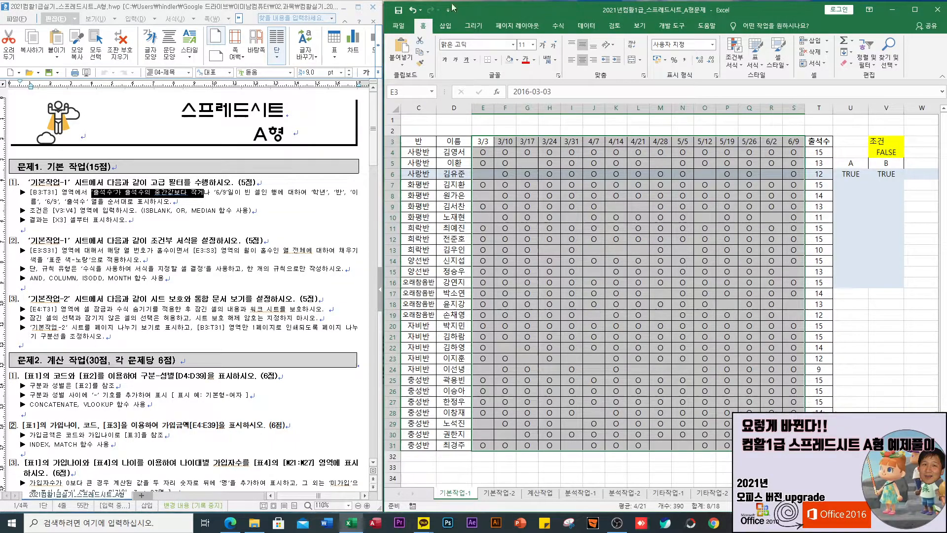
- Start a new conditional formatting rule of the type that uses a formula to determine which cells to format
click(734, 54)
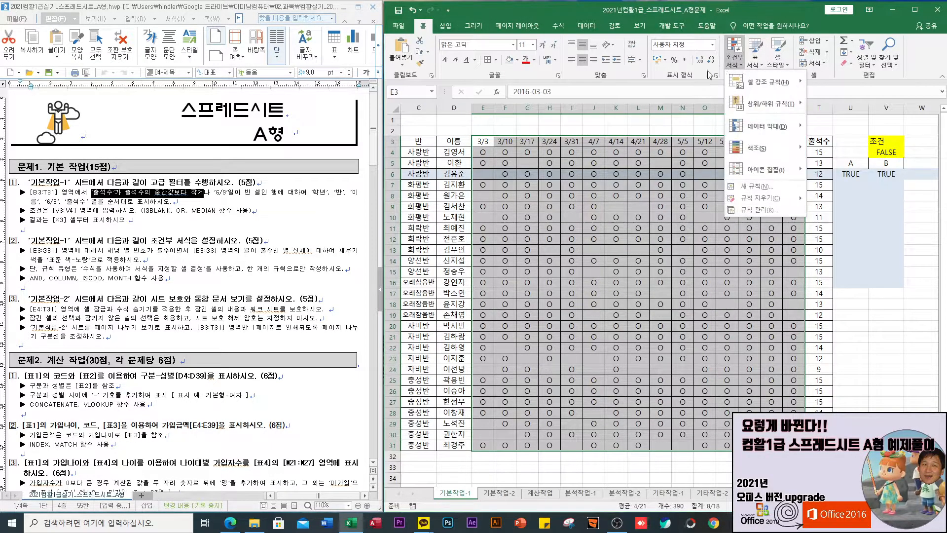
click(725, 187)
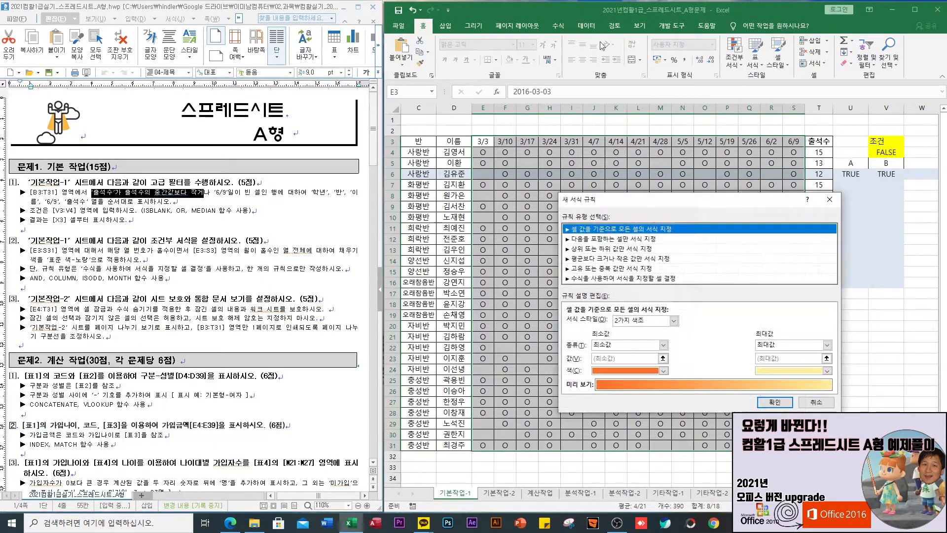
click(624, 279)
click(633, 322)
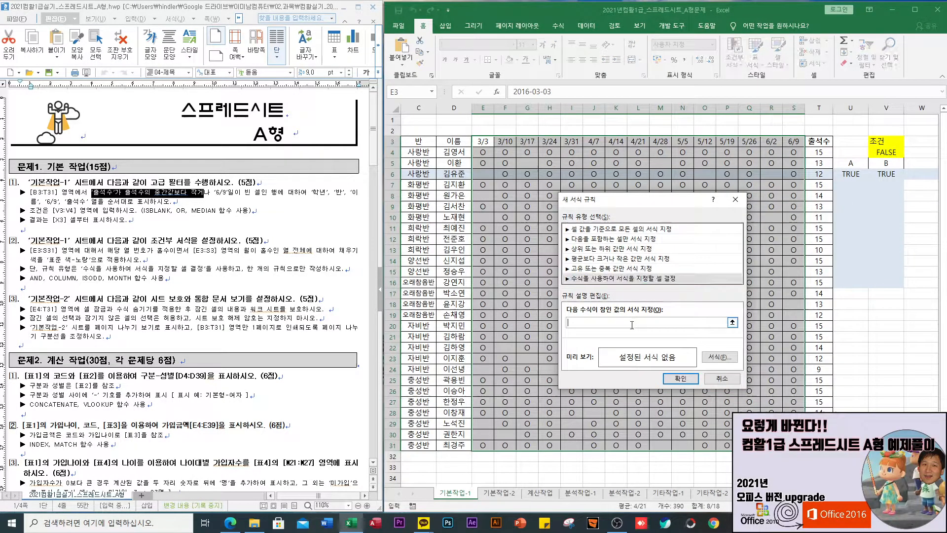
drag(647, 201, 611, 174)
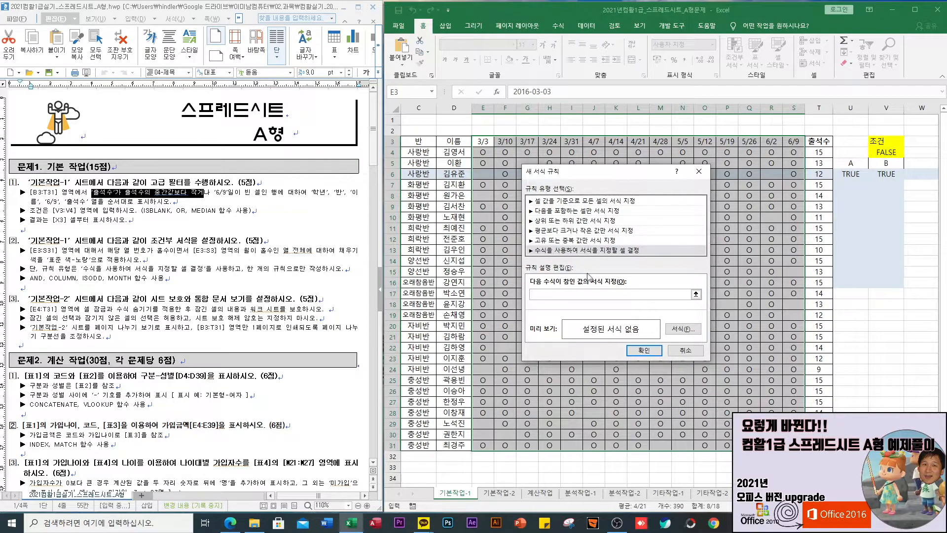
- Enter the rule formula =and(isodd(column(E$3),isodd(month(E$3))) with both references fixed to row 3
text(=and(isodd(column()
click(483, 142)
key(F4)
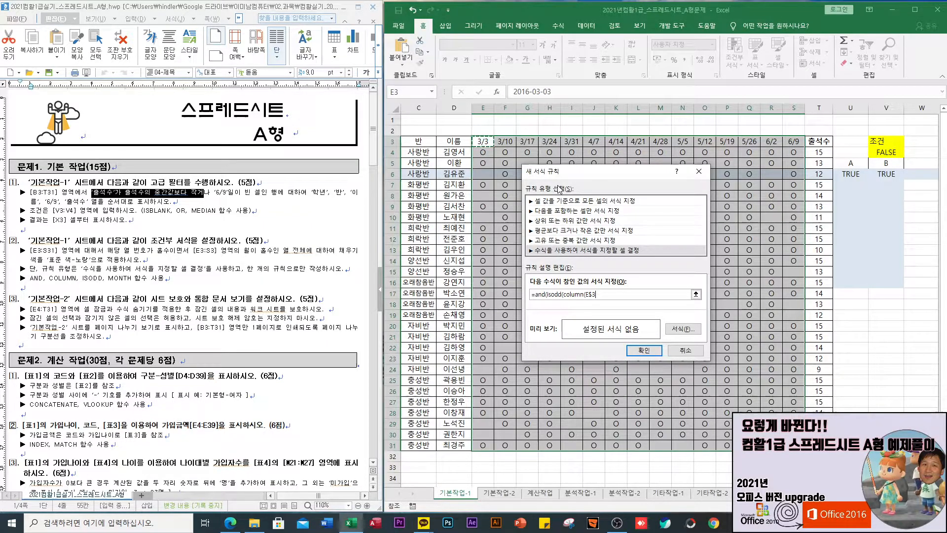
text(),isodd(month()
click(482, 142)
key(F4)
text()))
text()))
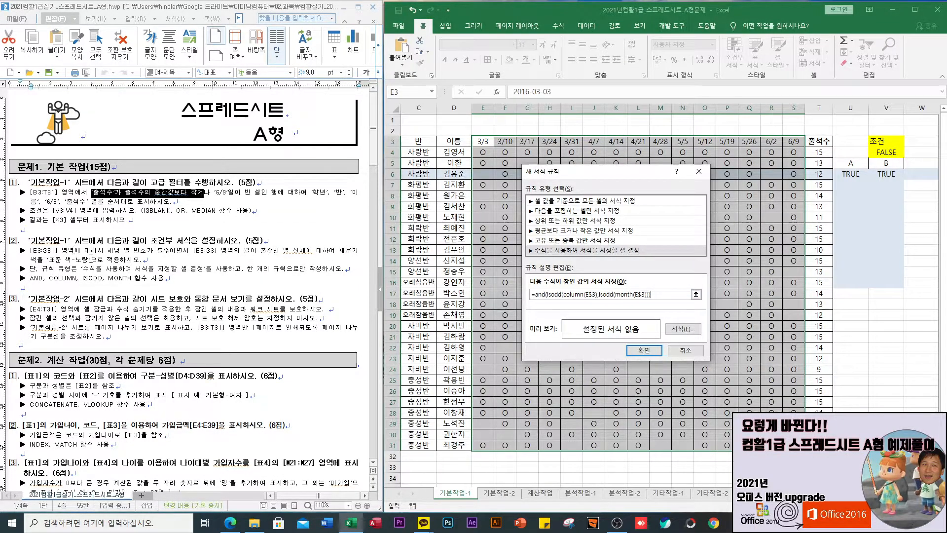
- Set the rule's format to a standard yellow fill
click(645, 350)
click(682, 328)
click(666, 161)
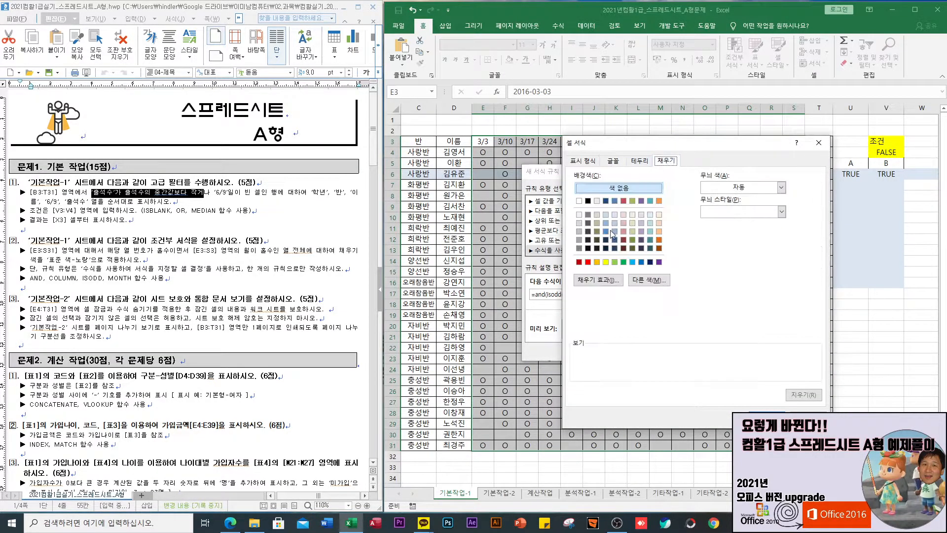
click(607, 262)
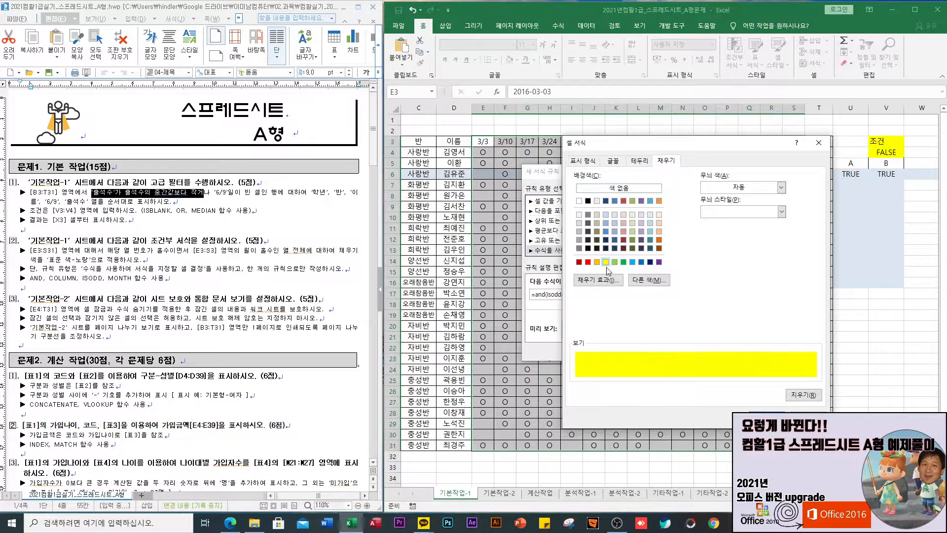
click(765, 419)
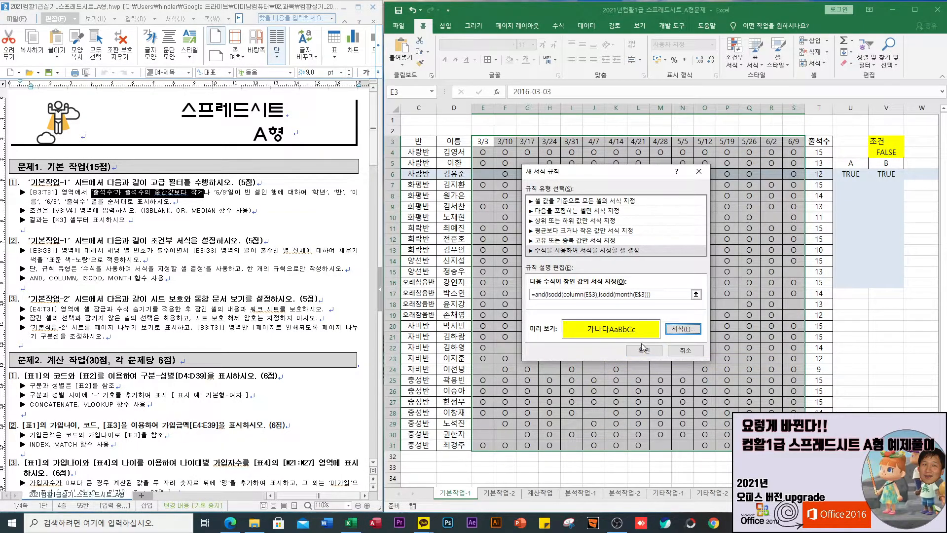
- Try to apply the rule with two and with three closing parentheses at the end of the formula
click(644, 350)
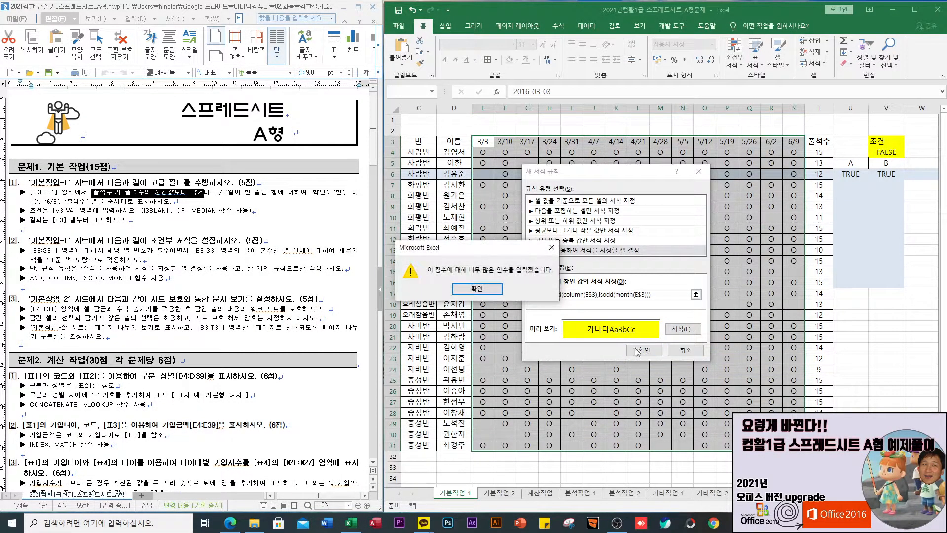
click(489, 292)
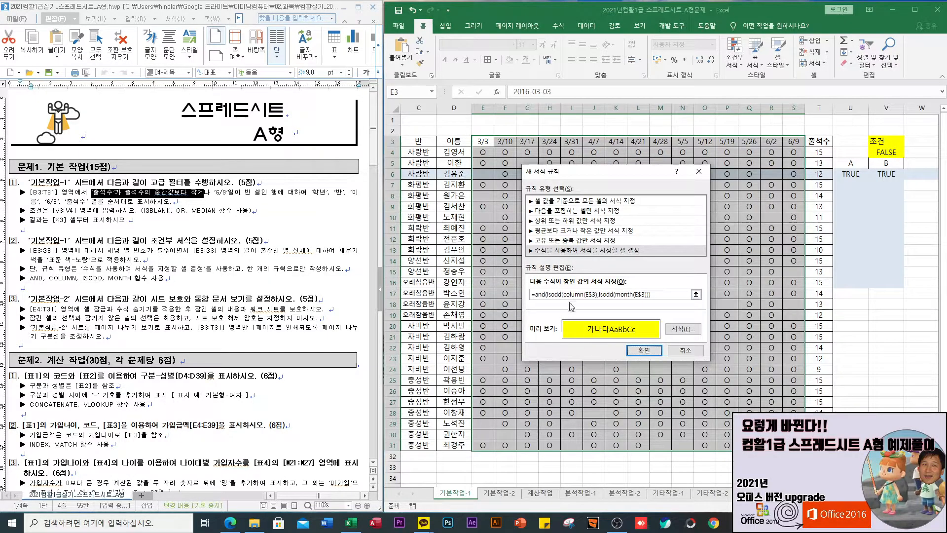
click(650, 294)
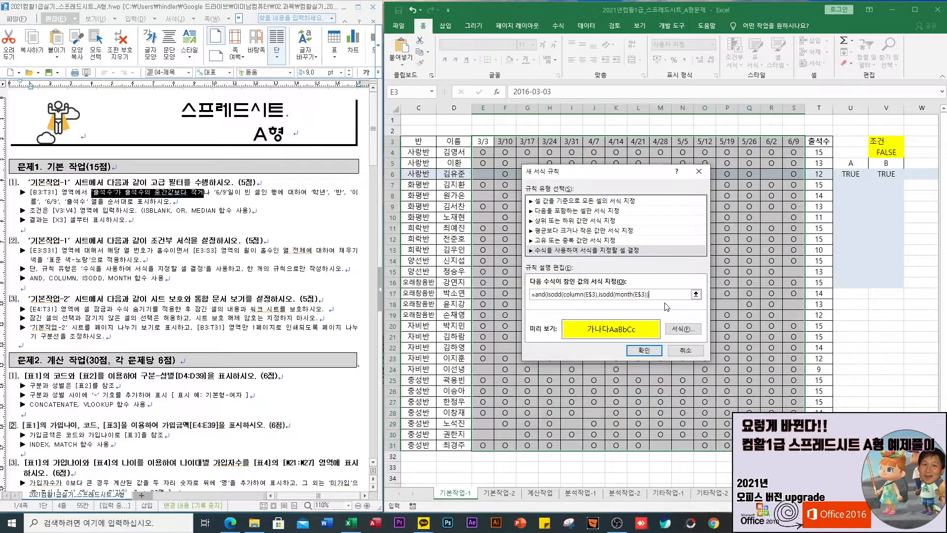
click(643, 350)
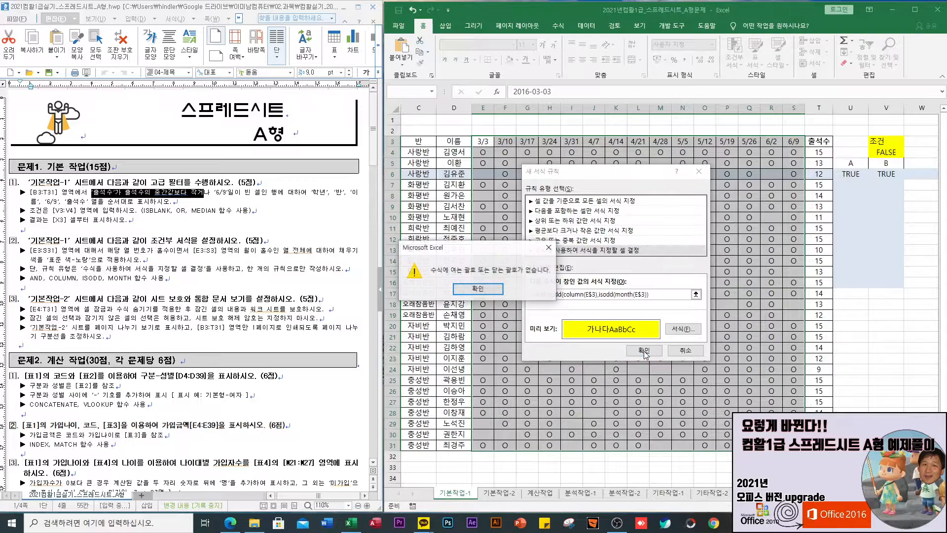
click(476, 290)
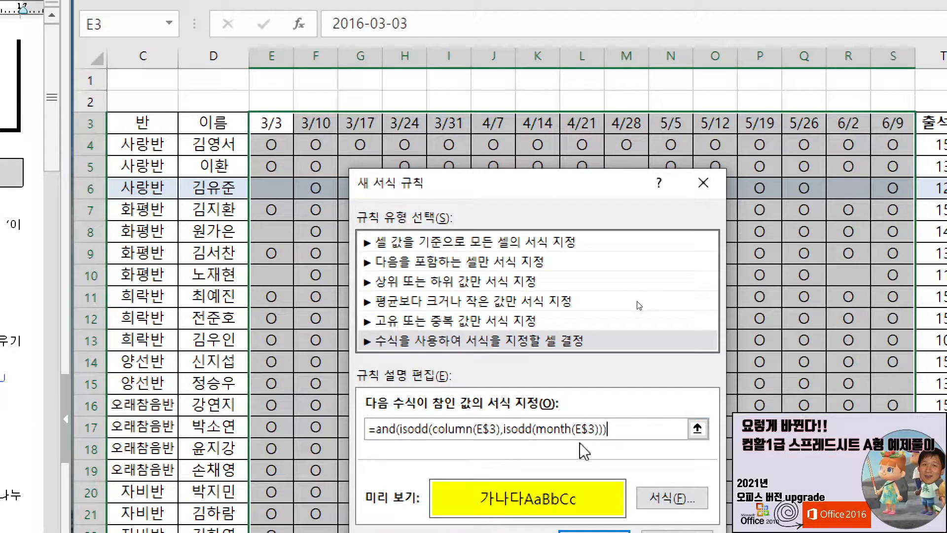
text())
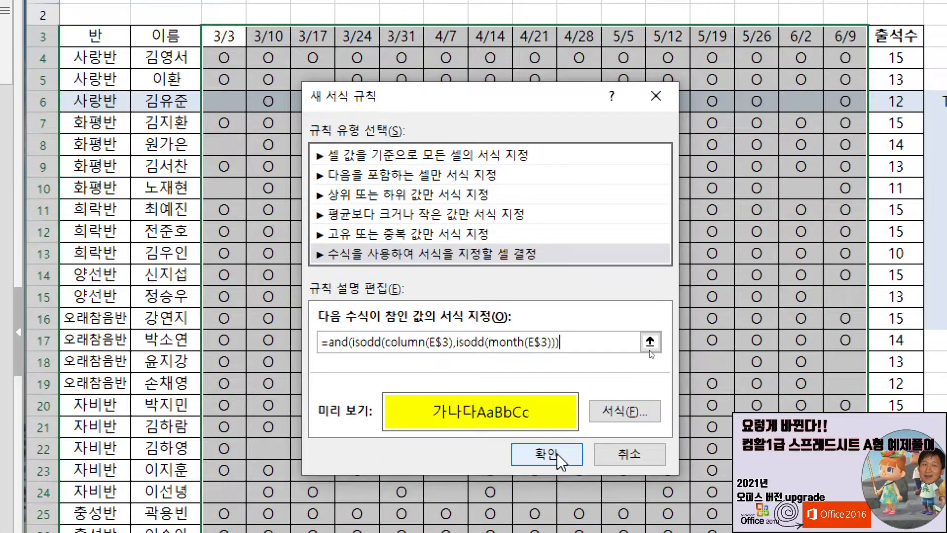
click(605, 532)
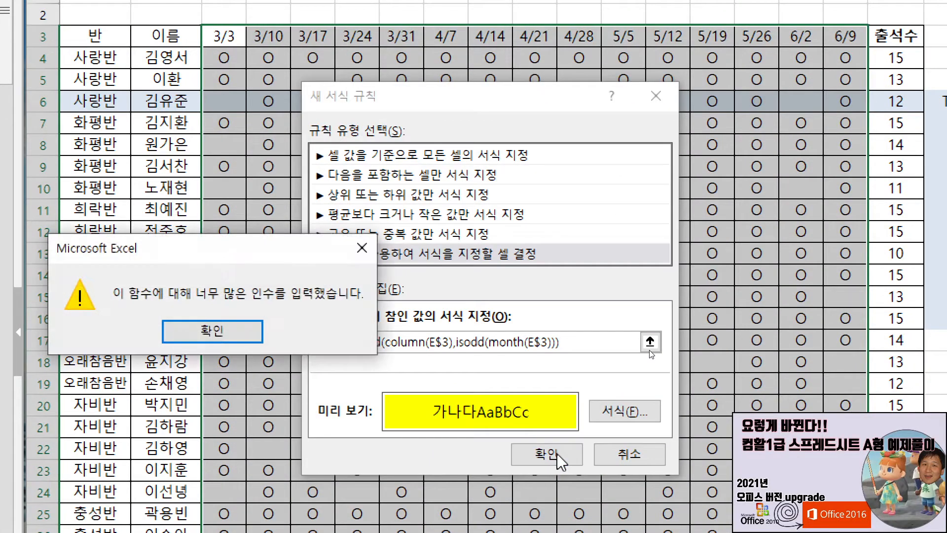
click(213, 331)
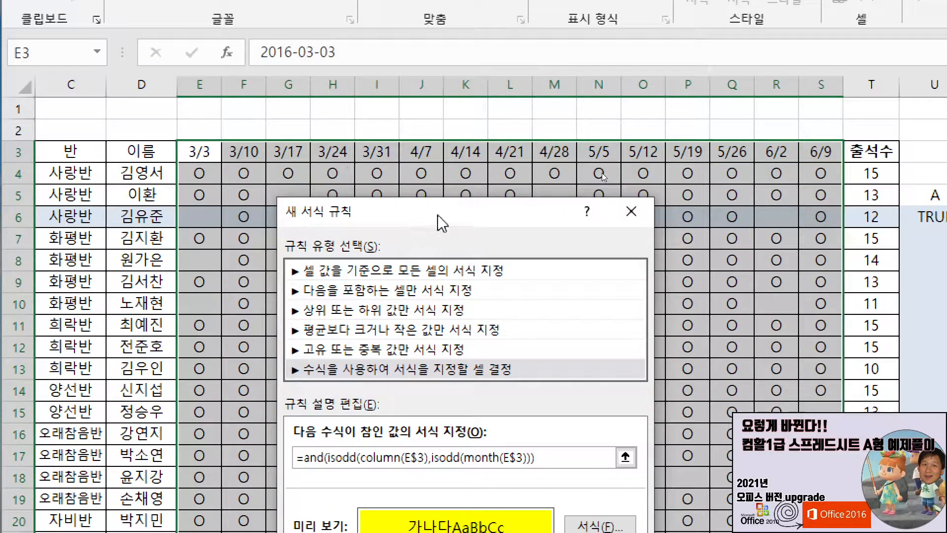
- Try to apply the unchanged rule once more, and discard the new formatting rule
drag(420, 146, 468, 37)
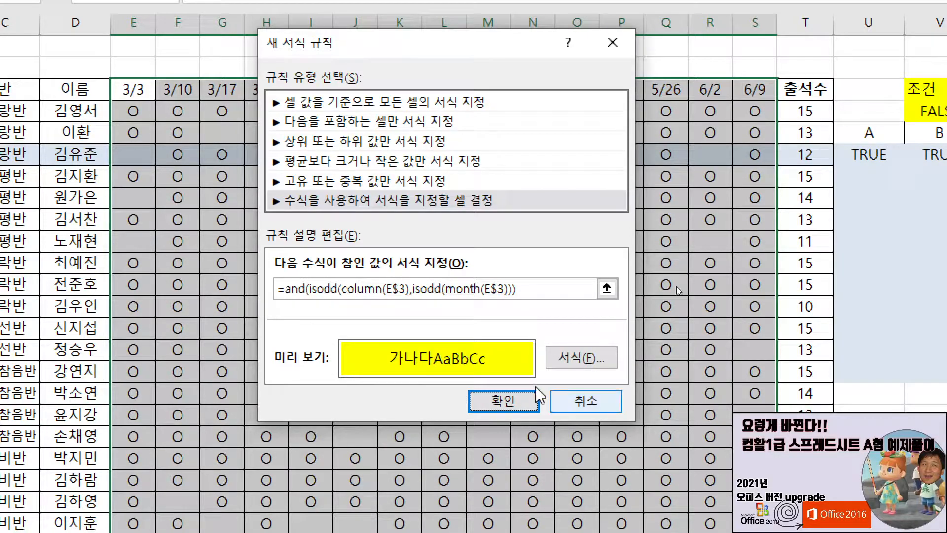
click(504, 400)
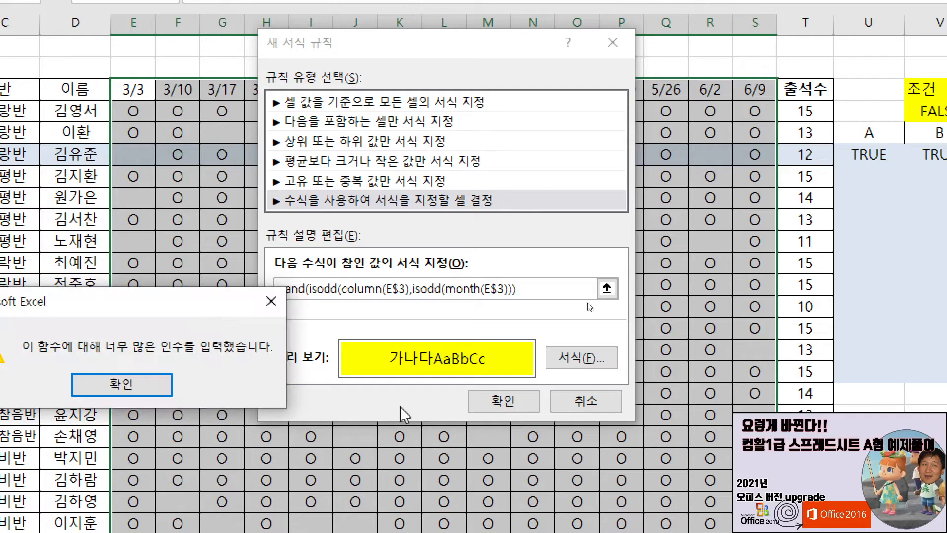
click(114, 387)
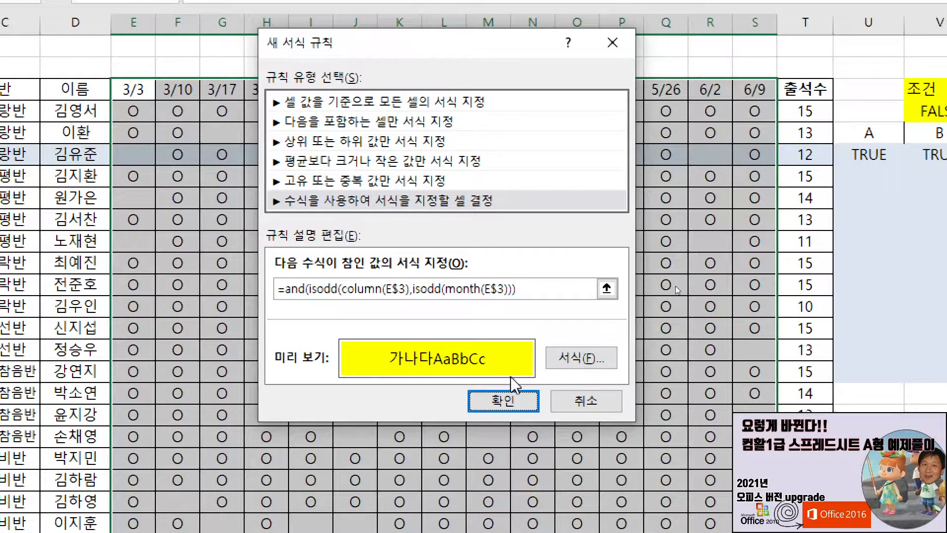
click(596, 404)
scroll(552, 392, down, 8)
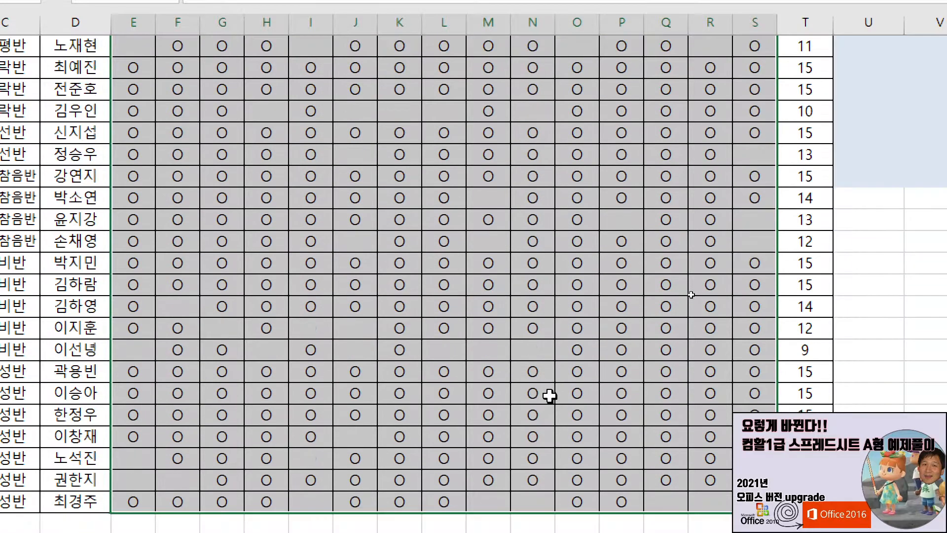
scroll(557, 404, up, 8)
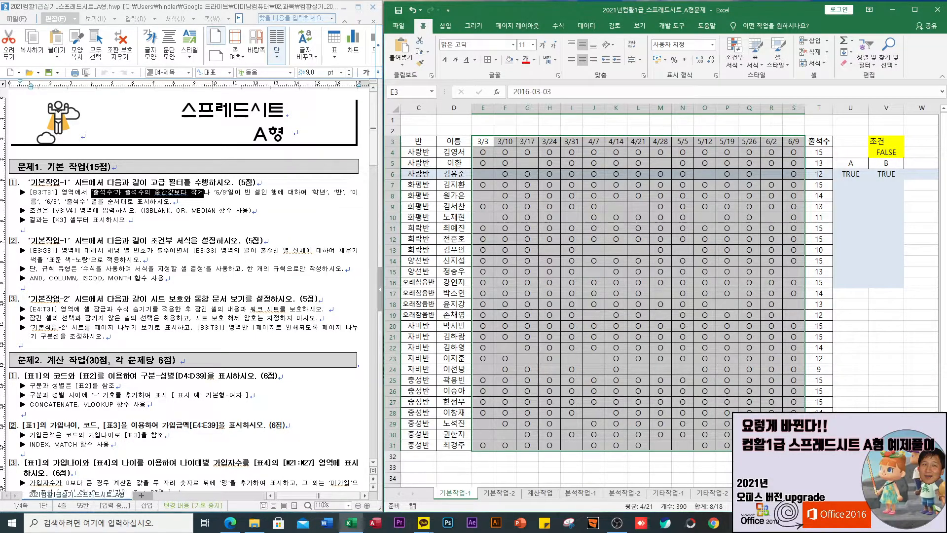
click(736, 63)
click(762, 216)
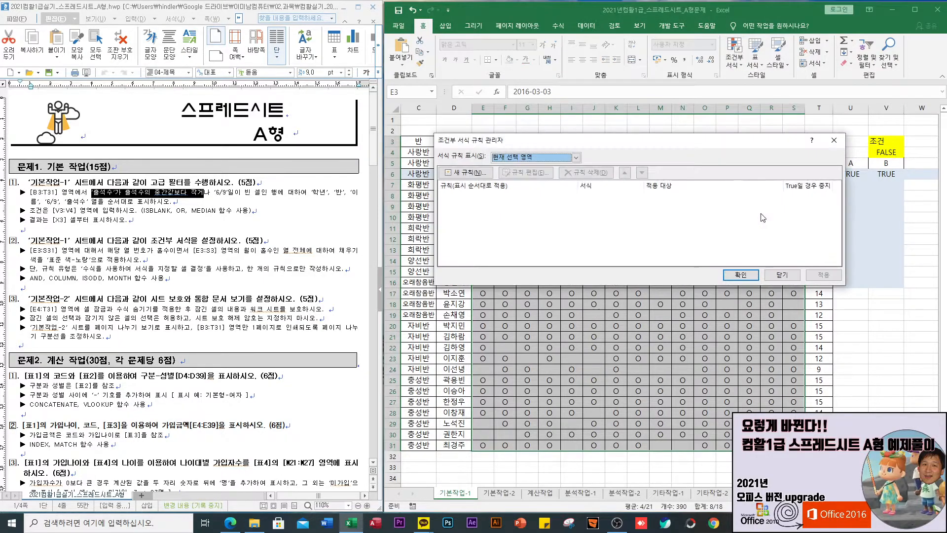
click(782, 274)
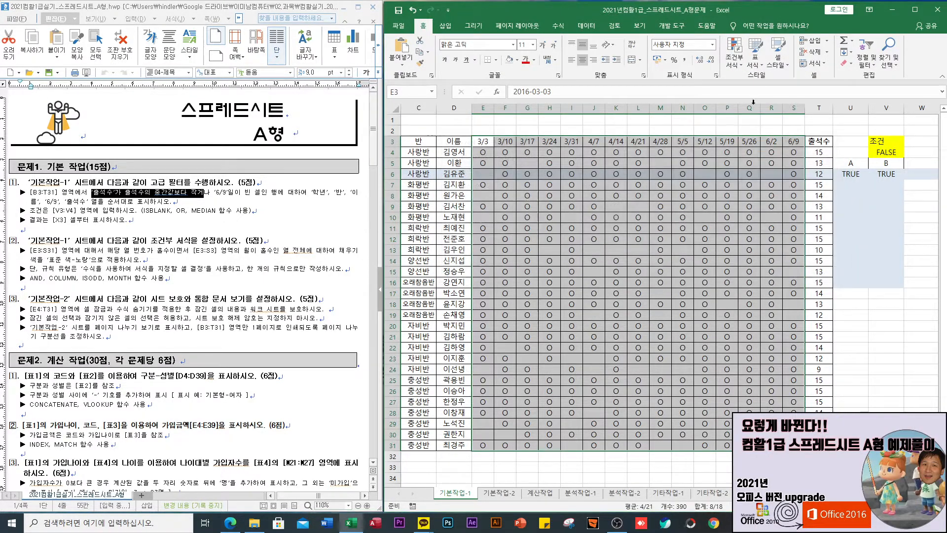
- Create a formula-based conditional formatting rule for E3:S31 and begin its formula with =and(isodd(column(E$3
click(736, 63)
click(762, 216)
click(609, 186)
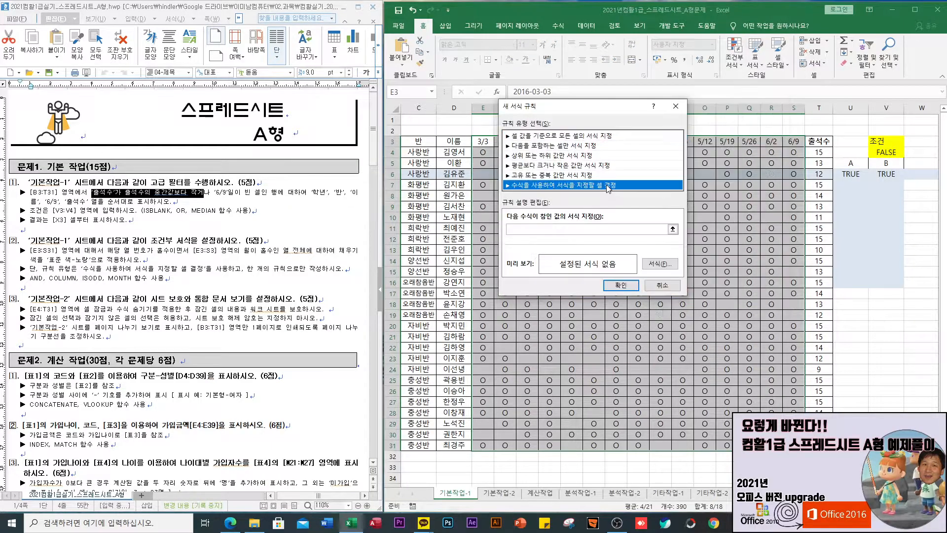
click(542, 229)
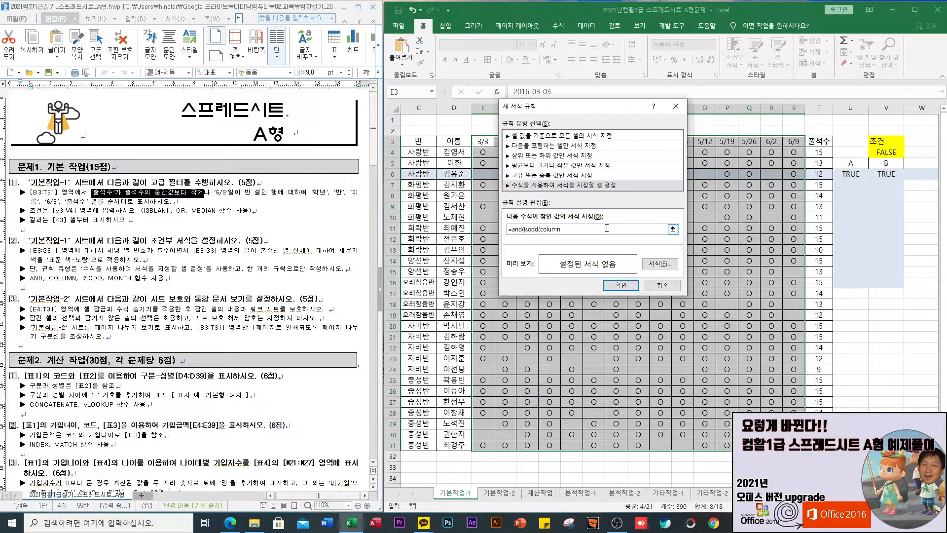
drag(579, 105, 577, 179)
click(483, 141)
key(F4)
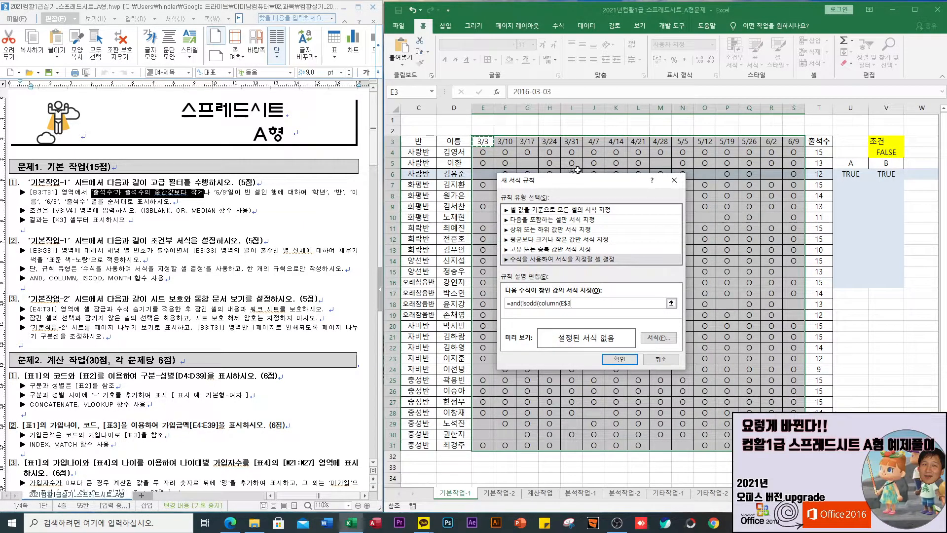
- Complete the rule formula as =and(isodd(column(E$3)),isodd(month(E$3)))
text())
text(),isdodd()
text(month()
click(483, 141)
key(F4)
text())))
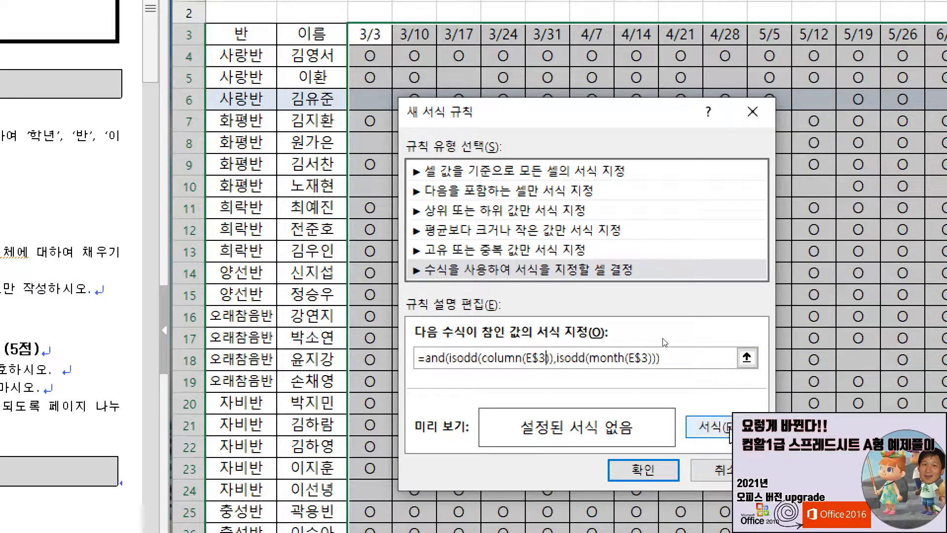
- Give the rule a standard yellow fill, apply it to E3:S31, and deselect the range
click(729, 428)
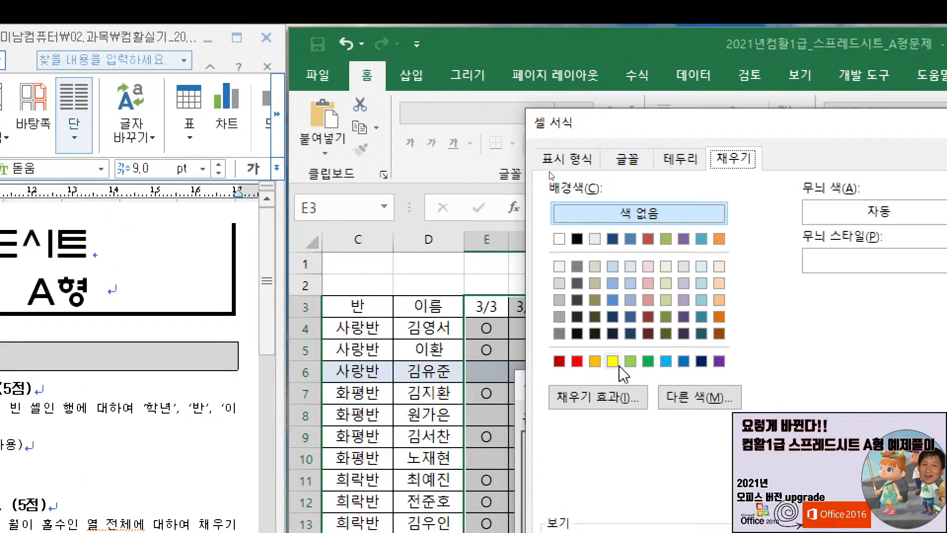
click(613, 363)
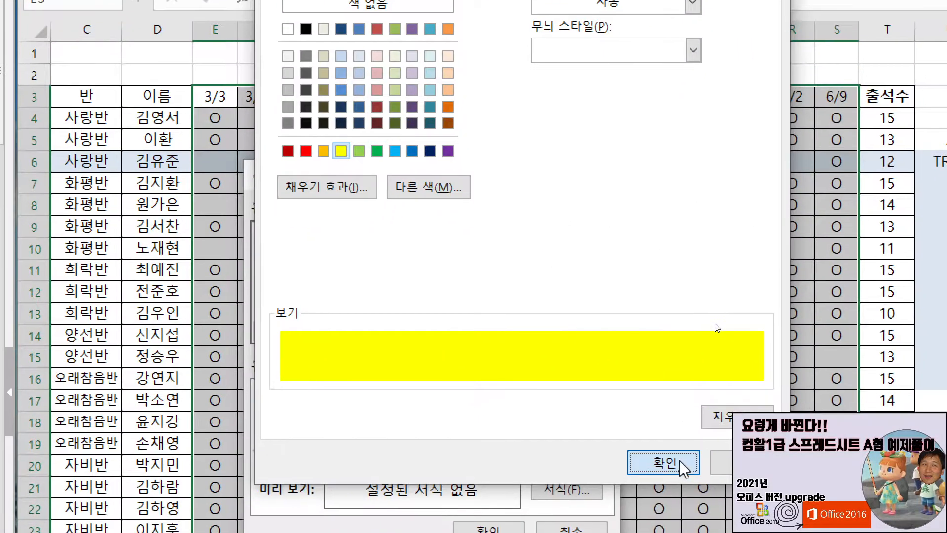
click(933, 532)
click(603, 423)
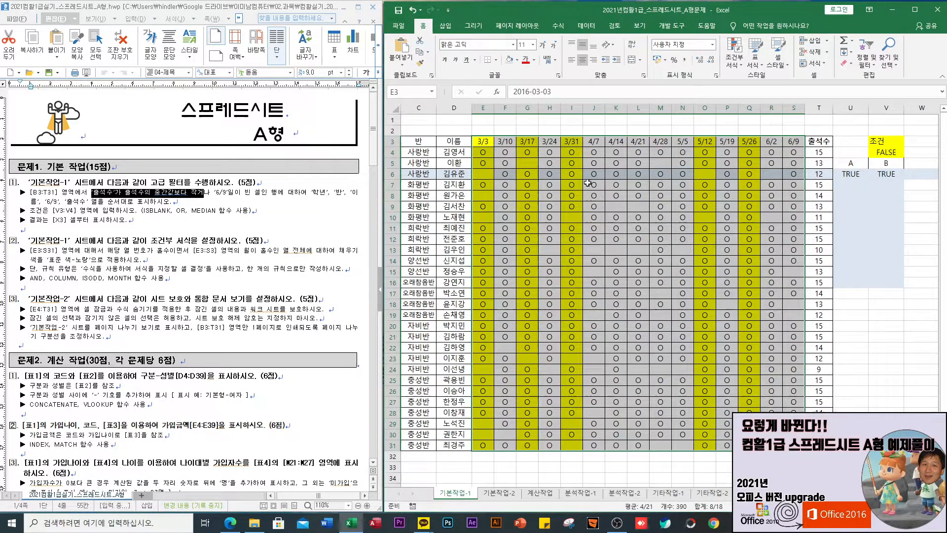
click(886, 367)
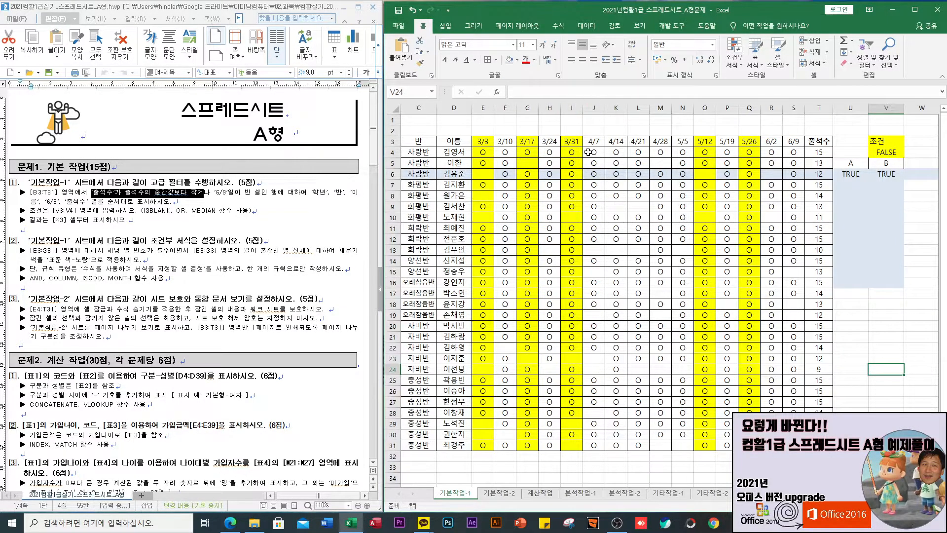
- Apply both the locked and hidden-formula protection attributes to cells E4:T31 on the 기본작업-1 sheet
drag(482, 151, 799, 445)
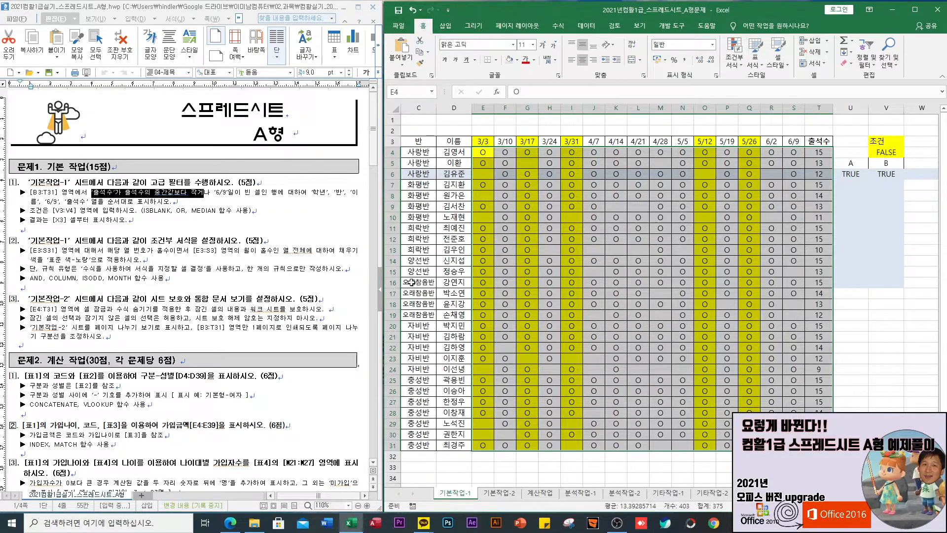
right_click(599, 152)
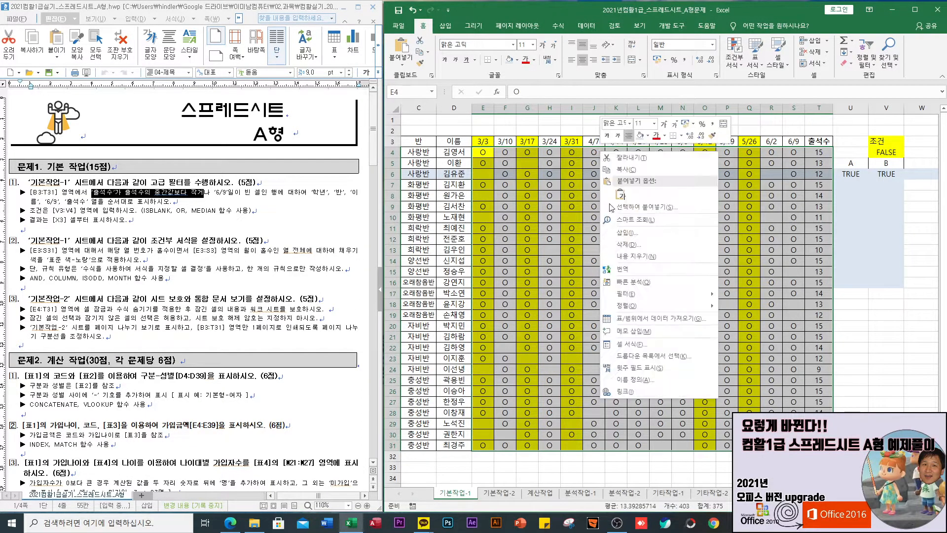
click(654, 345)
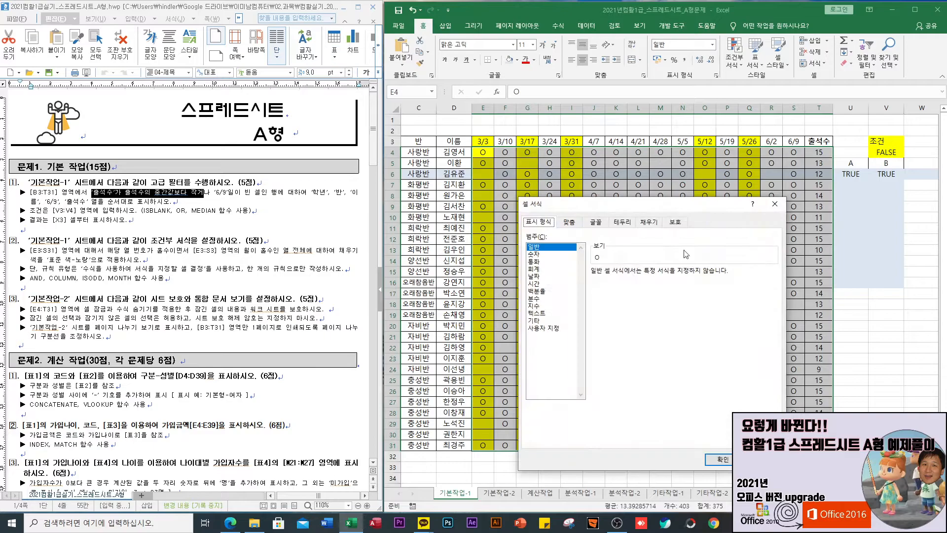
click(675, 222)
click(530, 249)
click(723, 460)
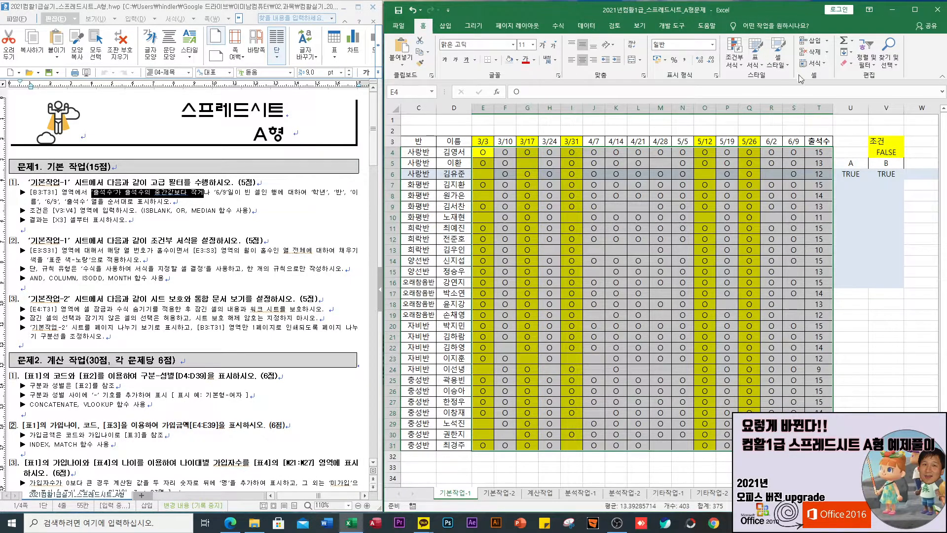
- Protect the 기본작업-1 sheet without a password, allowing only the selection of locked and unlocked cells
click(822, 65)
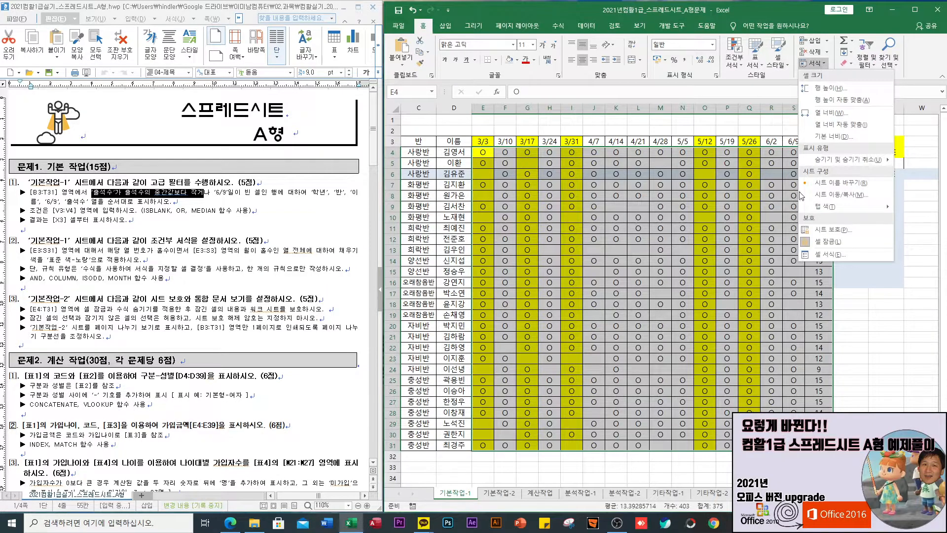
click(831, 230)
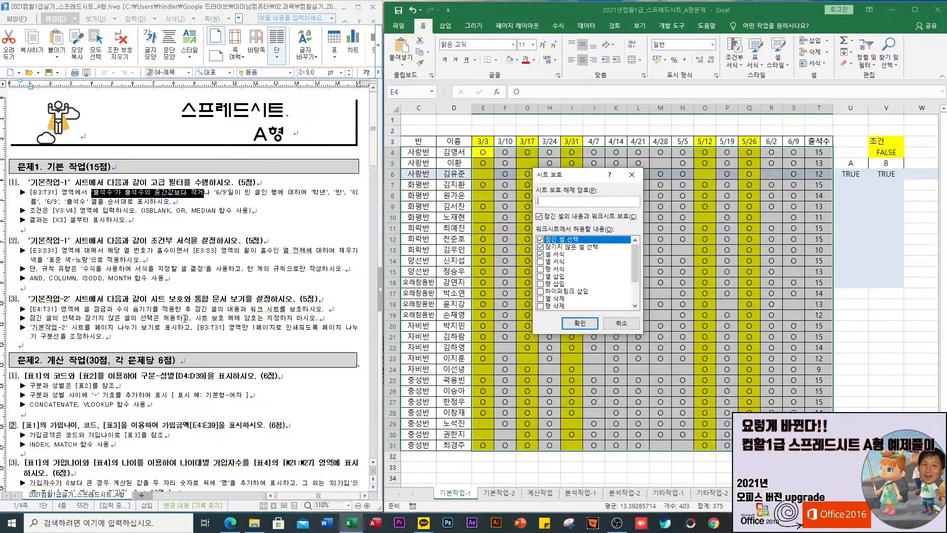
click(541, 255)
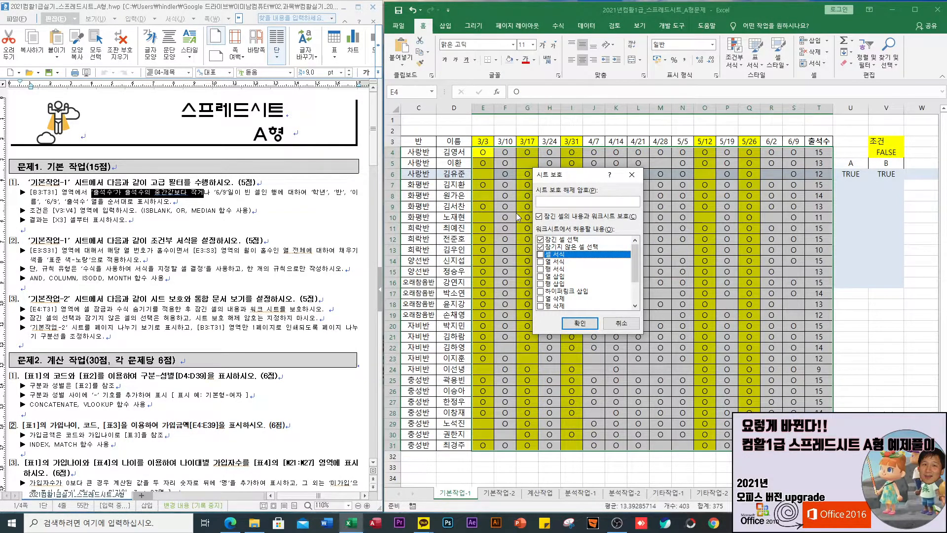
click(580, 323)
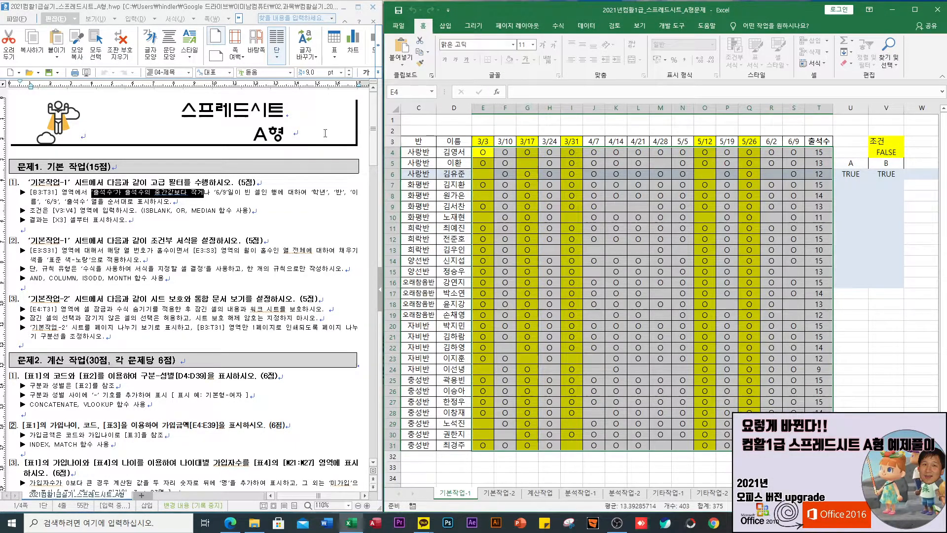
- Show 기본작업-1 in page break preview and move the first vertical page break to the far edge of column T
click(639, 26)
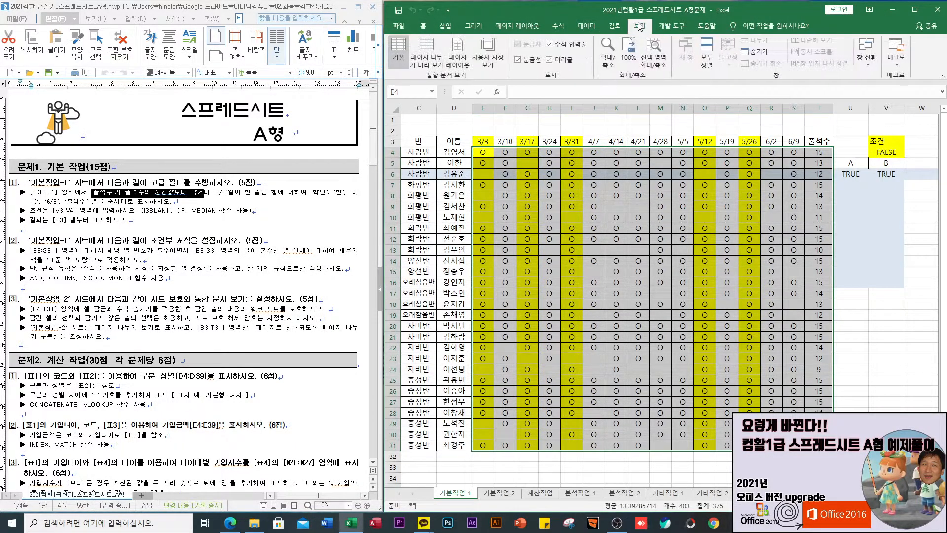
click(429, 53)
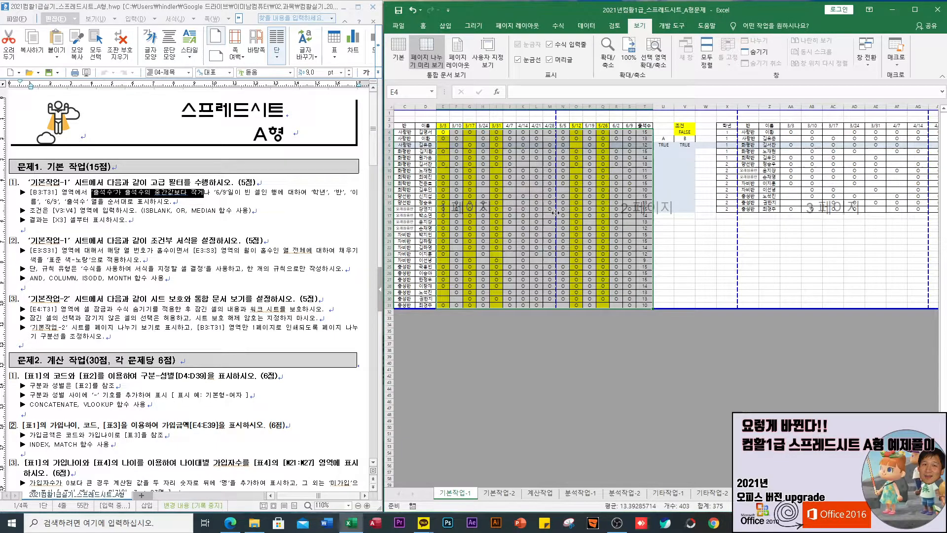
drag(555, 212, 655, 212)
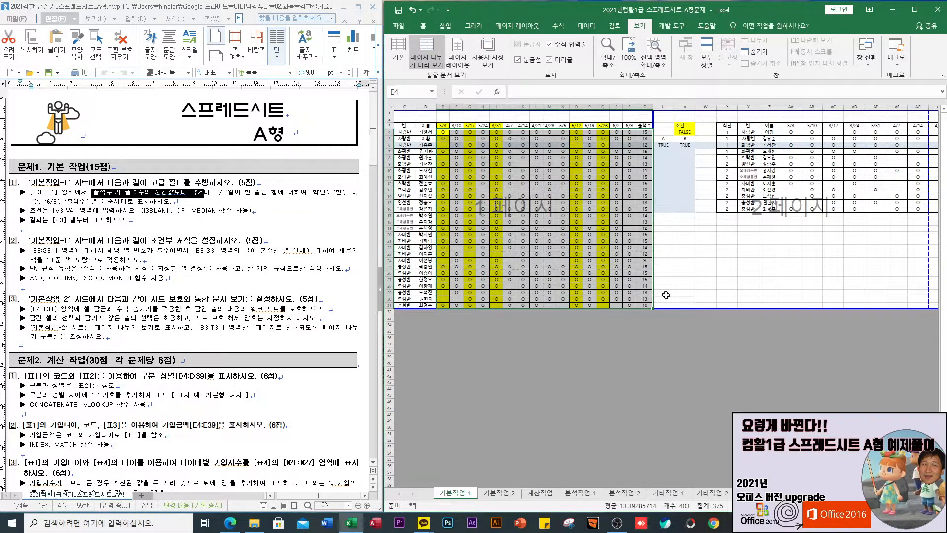
click(398, 49)
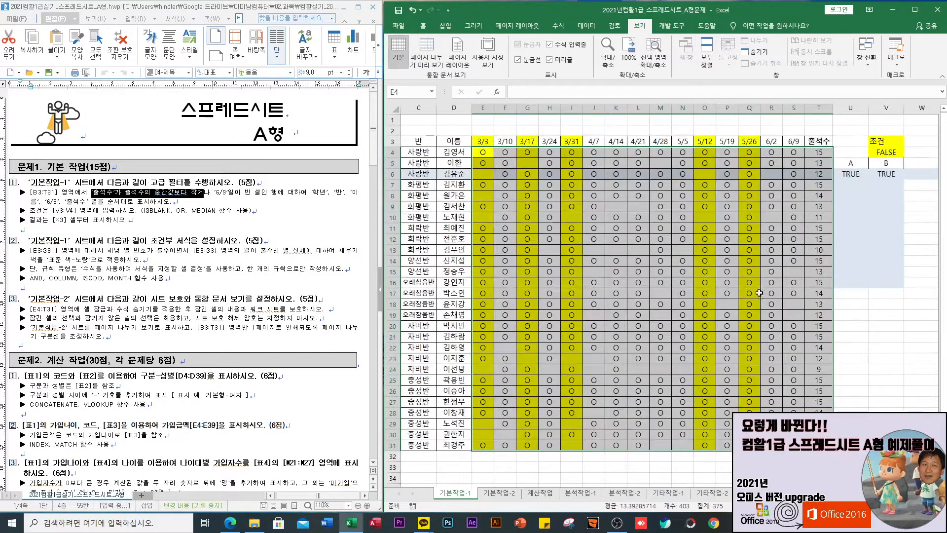
click(886, 423)
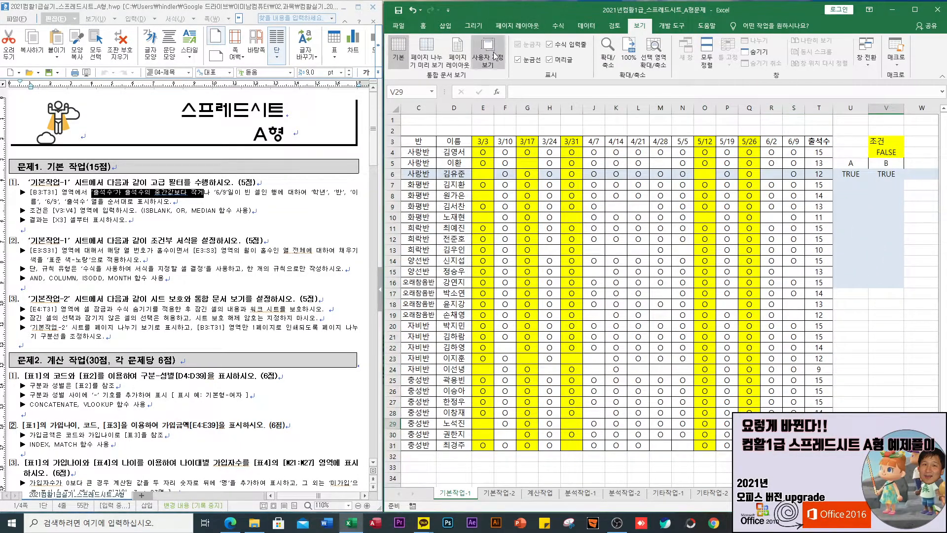
click(427, 49)
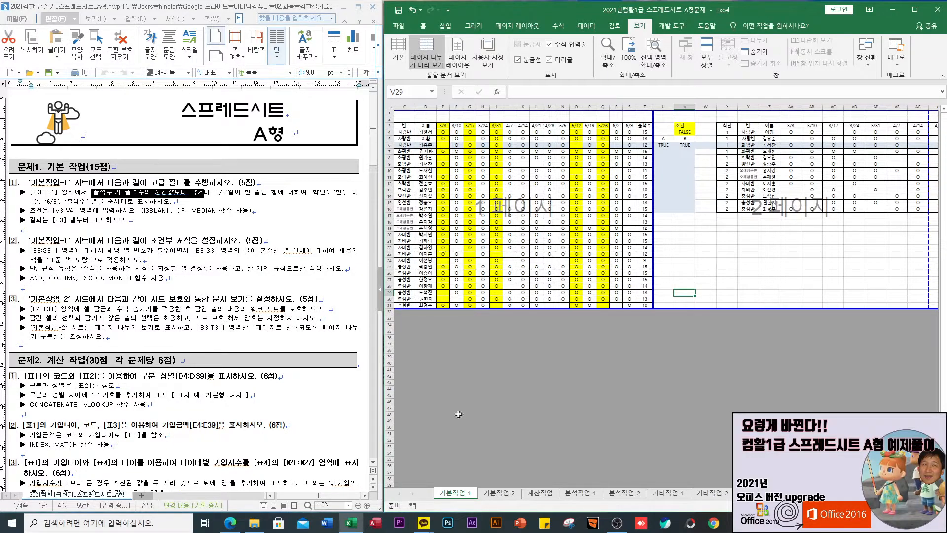
- In File Explorer, browse Google 드라이브 to the 개정문제 folder under 컴활실기_2021 and open 2021년컴활1급_스프레드시트_A형정답
click(254, 522)
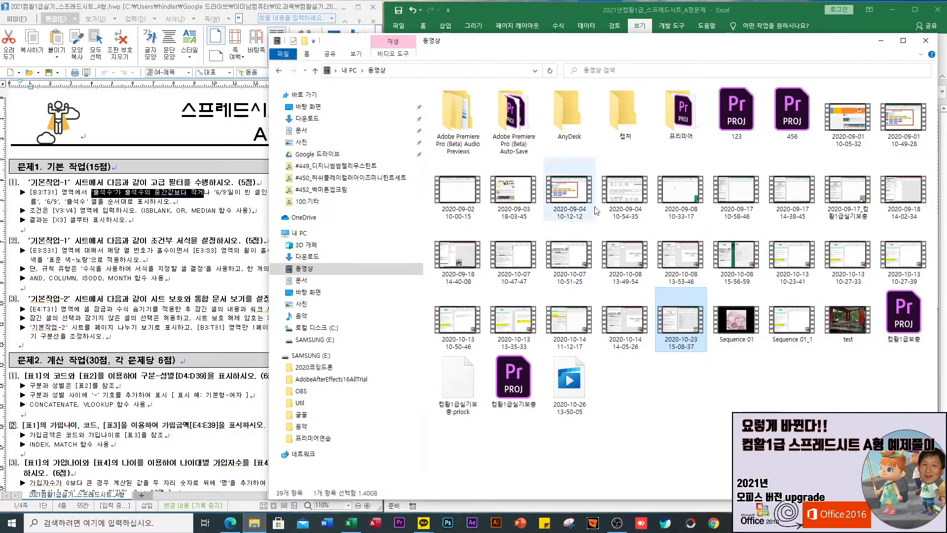
click(308, 108)
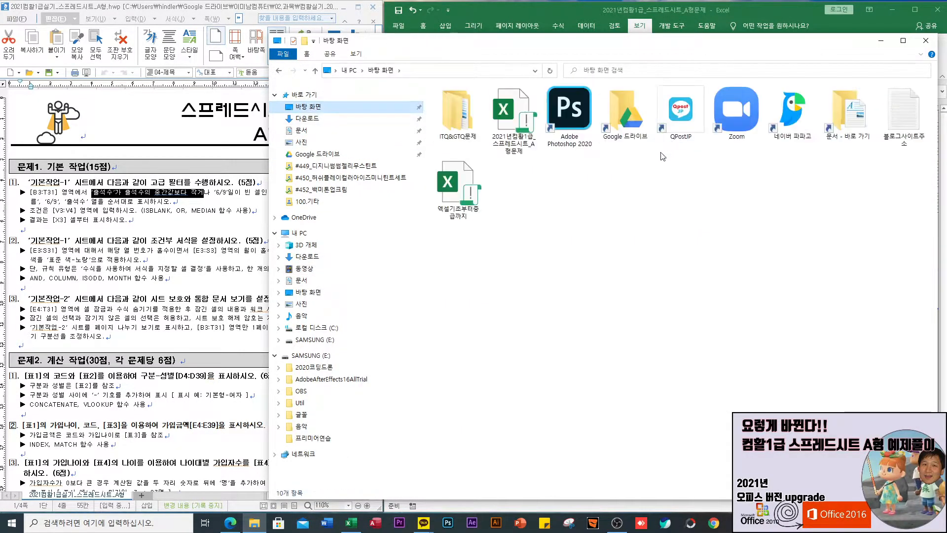
click(319, 155)
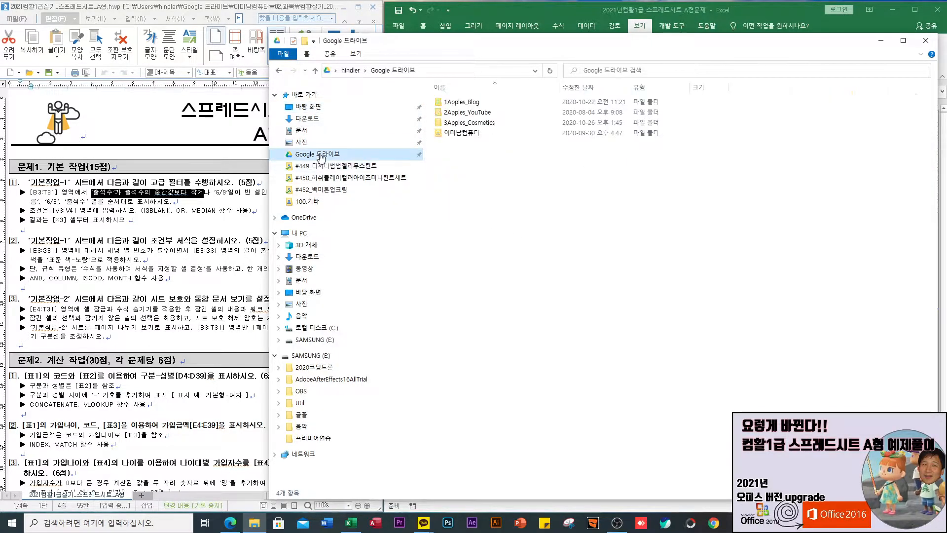
double_click(458, 132)
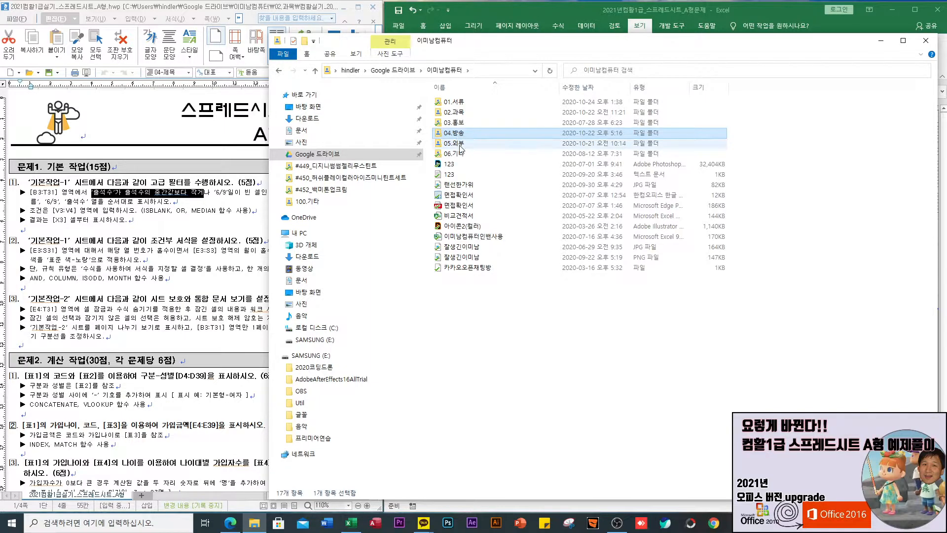
double_click(456, 112)
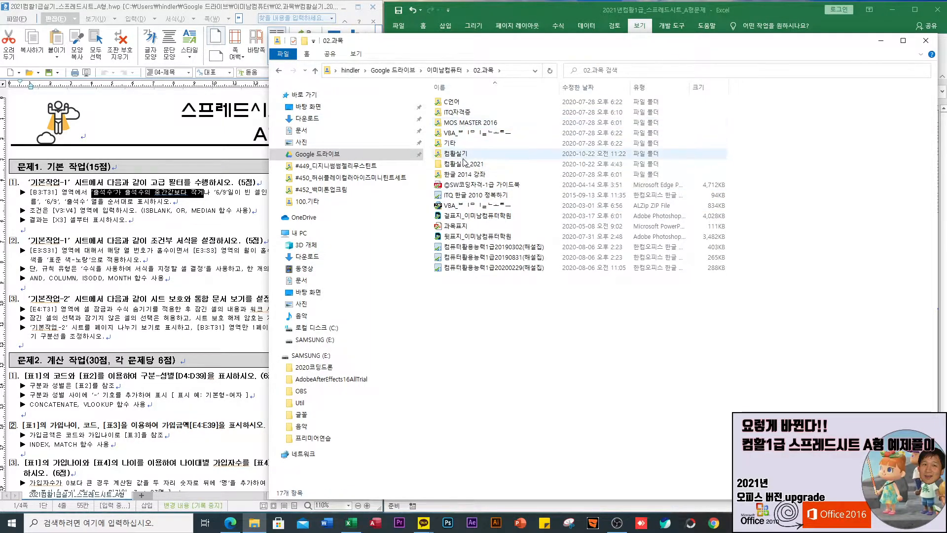
double_click(464, 164)
double_click(463, 102)
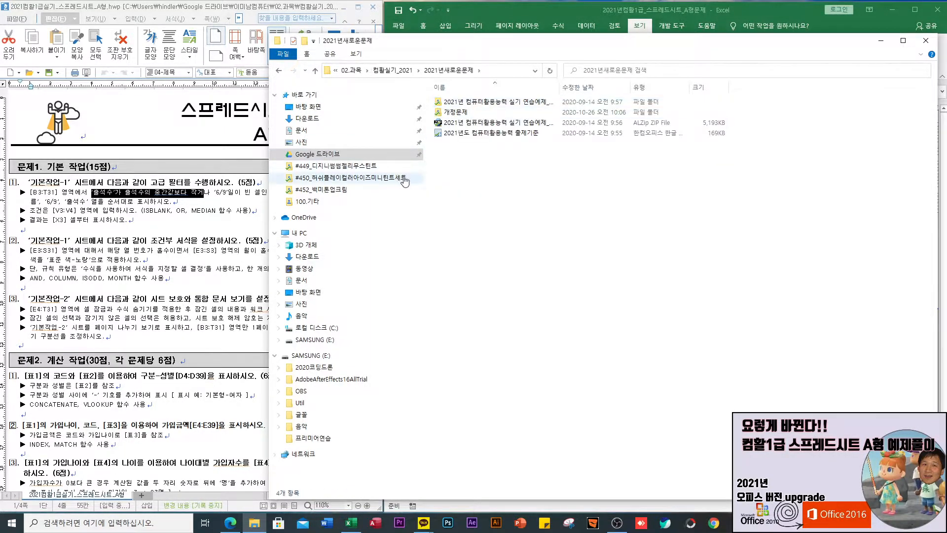
click(458, 112)
double_click(458, 113)
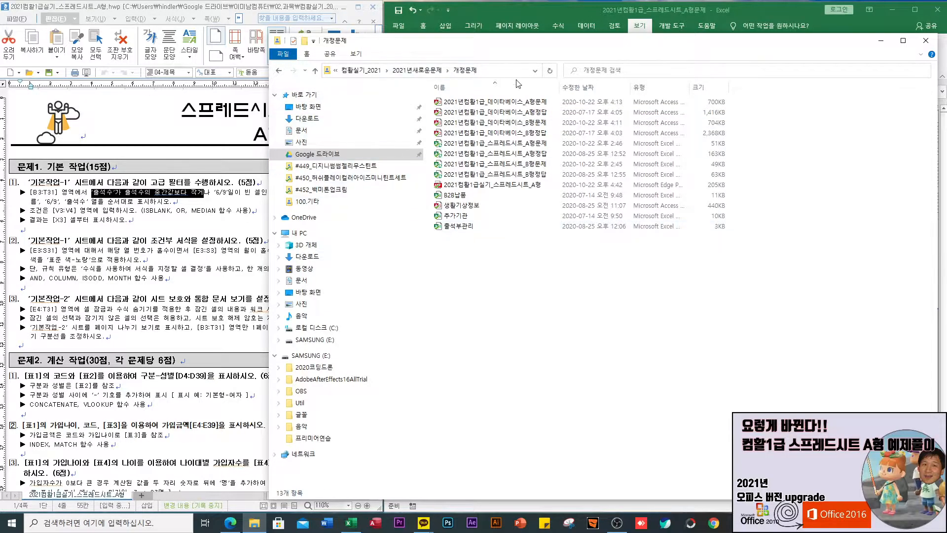
double_click(496, 154)
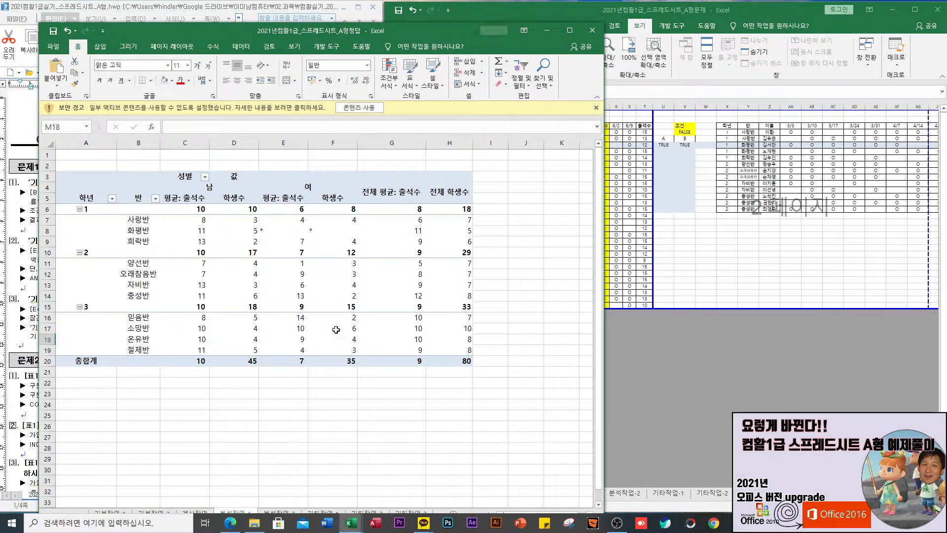
- Enable the answer workbook's content and examine its 기본작업-2 sheet in normal view and page break preview
drag(260, 37, 262, 15)
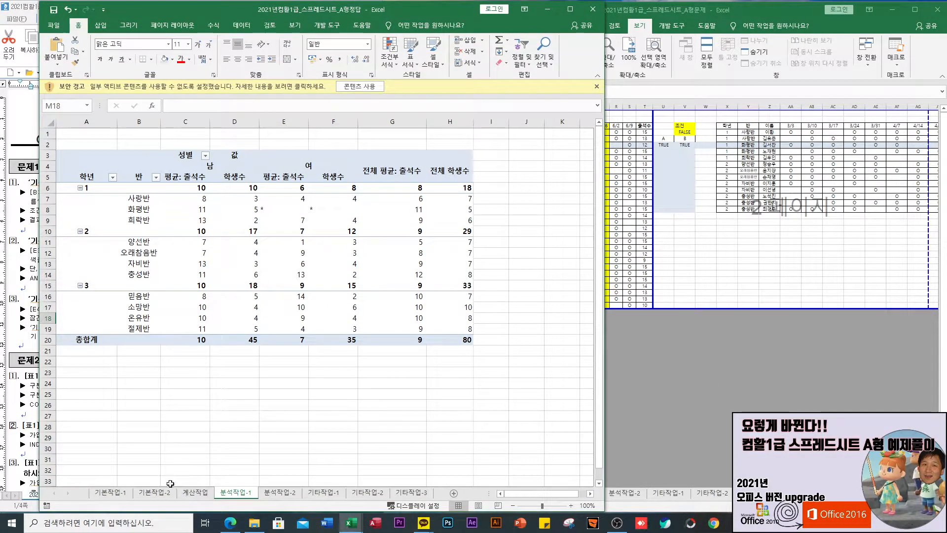
click(155, 492)
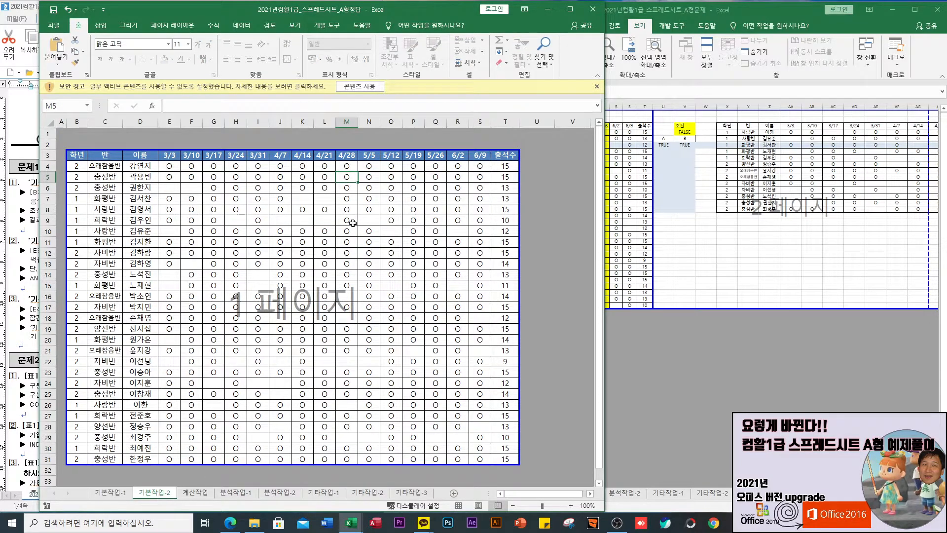
click(294, 26)
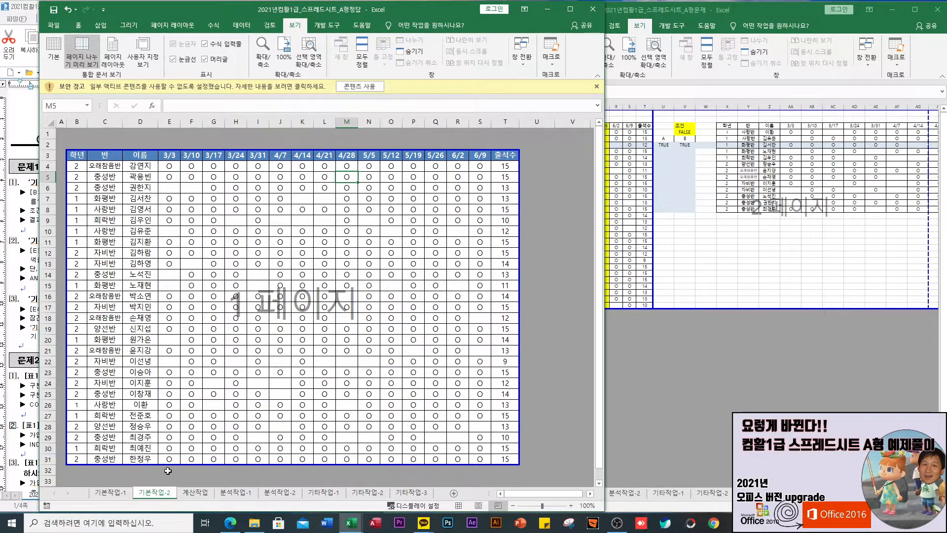
click(366, 87)
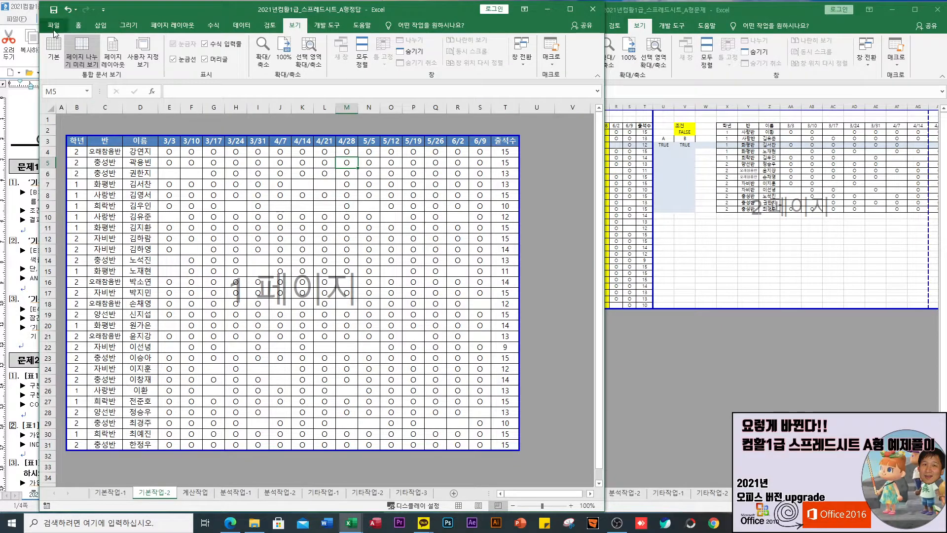
click(55, 49)
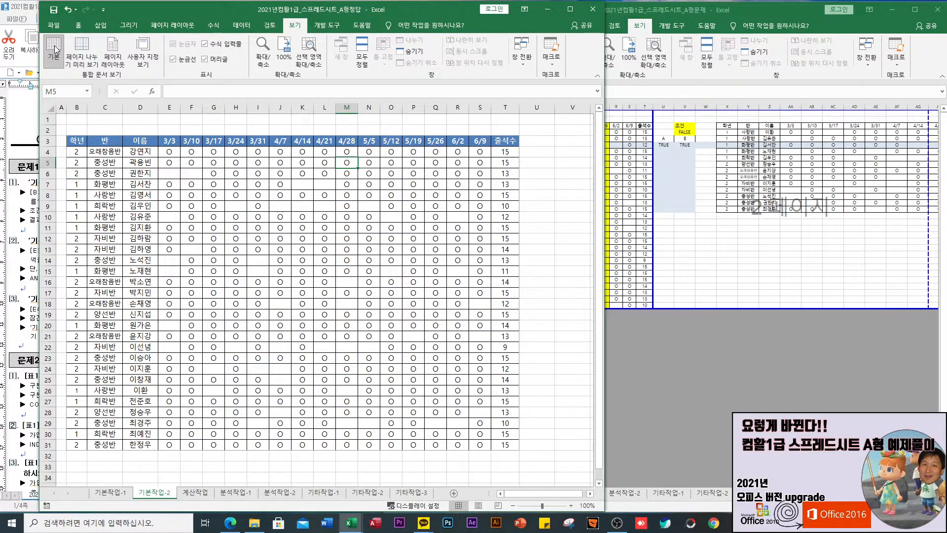
click(82, 49)
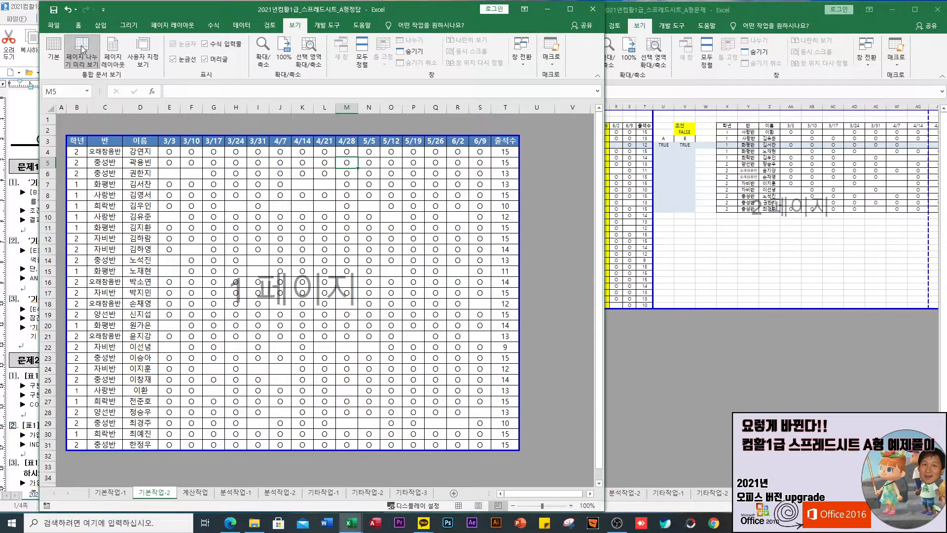
- Put the answer workbook away, go back to the problem workbook, and return 기본작업-1 to normal view
click(690, 20)
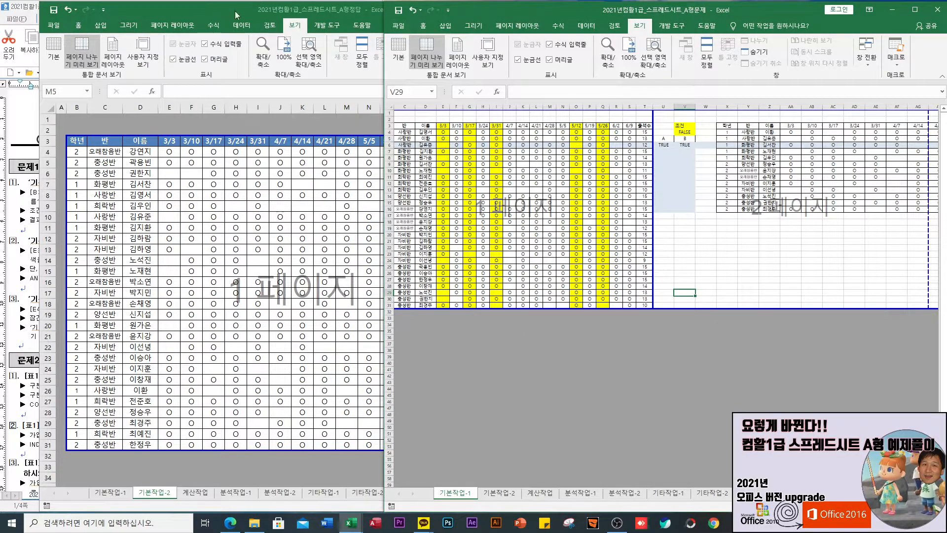
drag(236, 15, 212, 7)
click(519, 9)
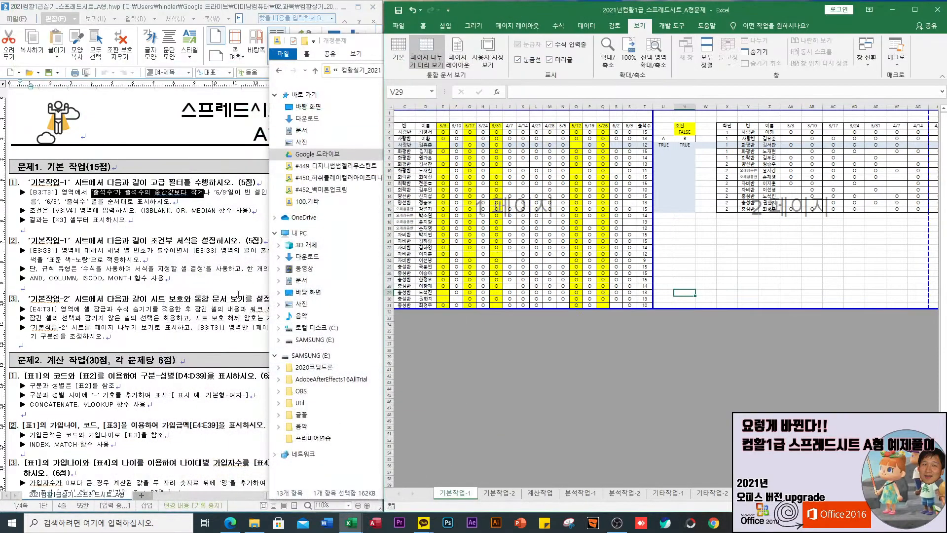
click(218, 8)
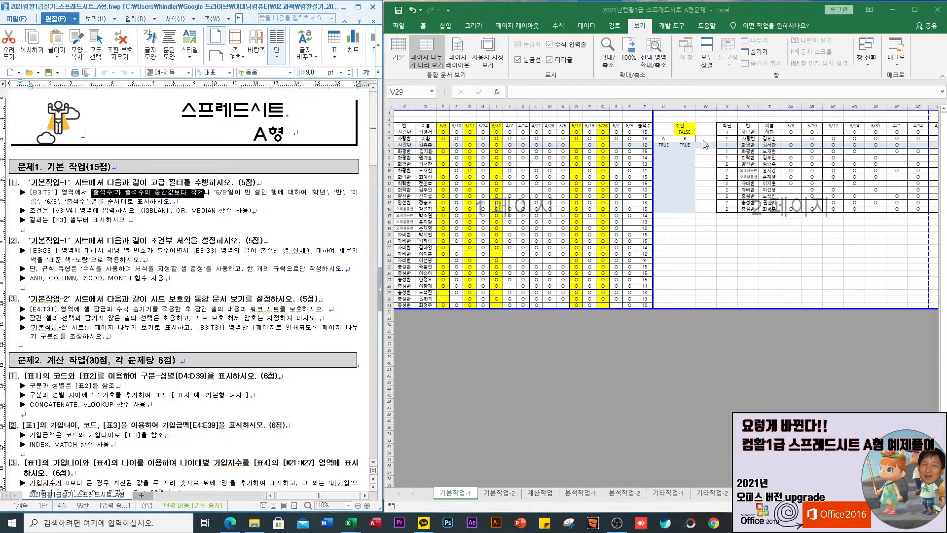
click(400, 52)
click(397, 54)
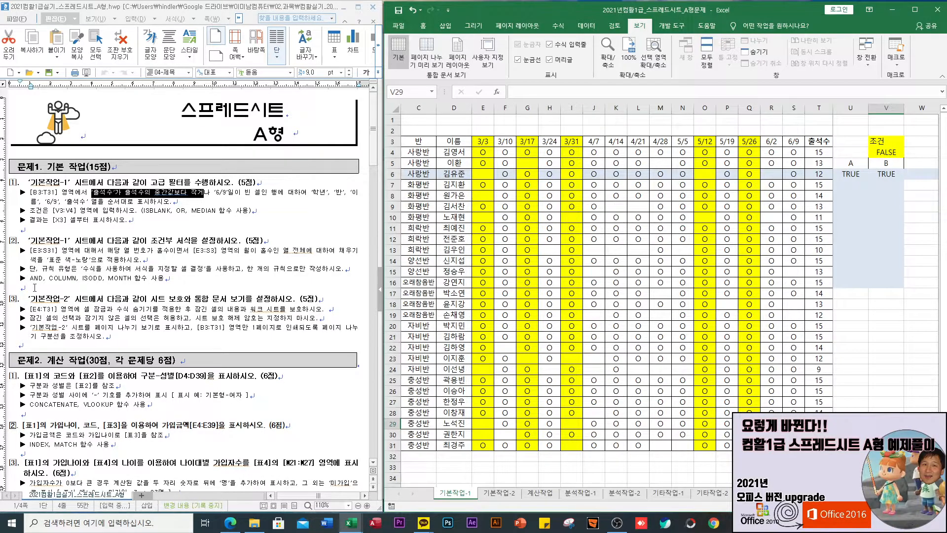
- On the 기본작업-2 sheet, apply both the 잠금 and 숨김 protection options to cells E4:T31
click(508, 493)
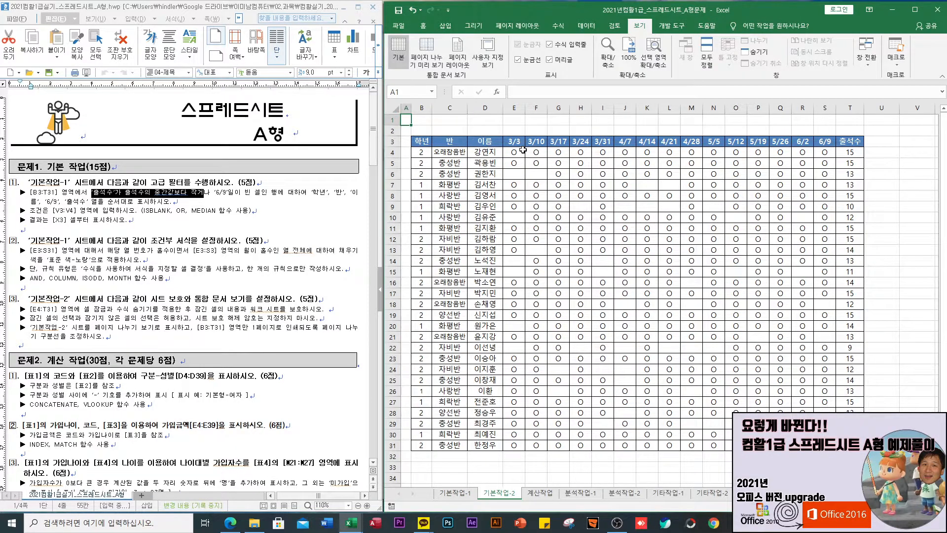
drag(514, 152, 848, 445)
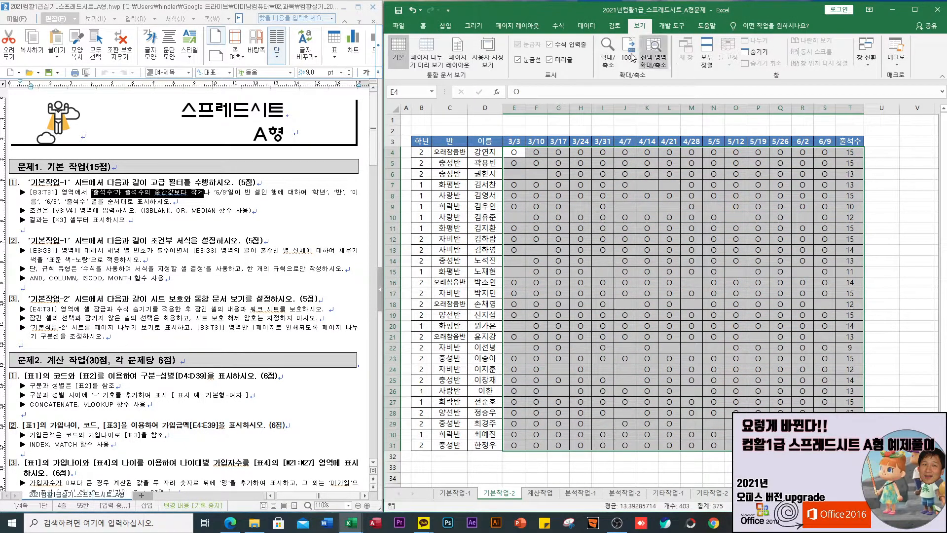
right_click(614, 223)
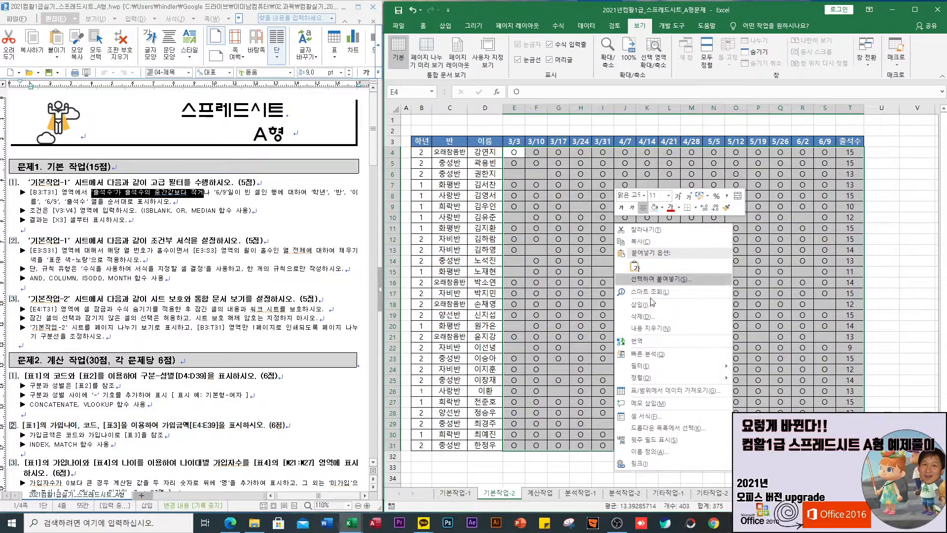
click(641, 427)
click(525, 275)
click(524, 287)
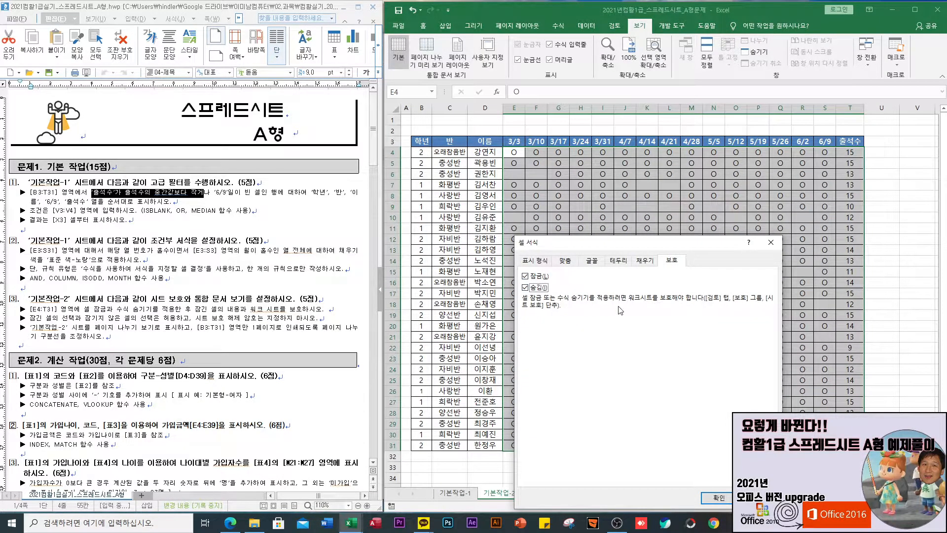
click(717, 498)
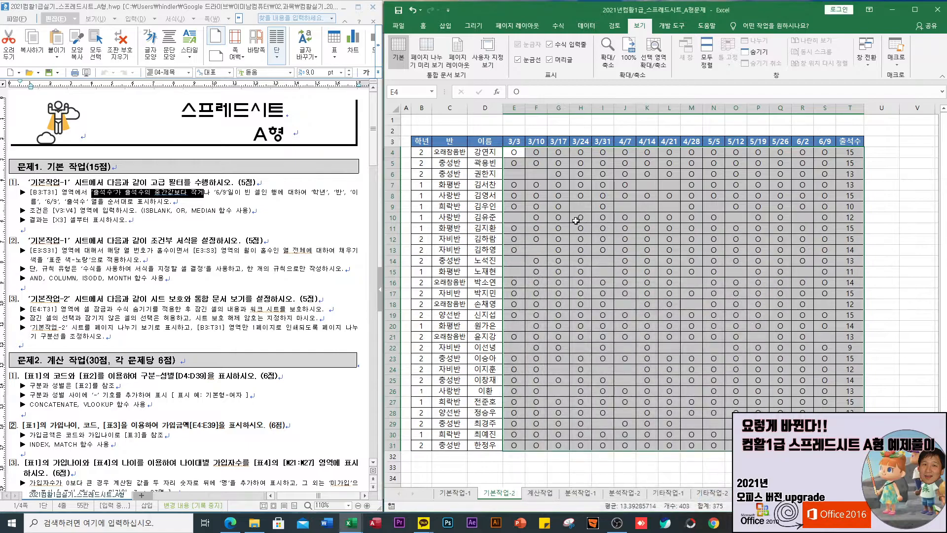
- Protect the sheet without a password, allowing selection of both locked and unlocked cells
click(423, 25)
click(823, 72)
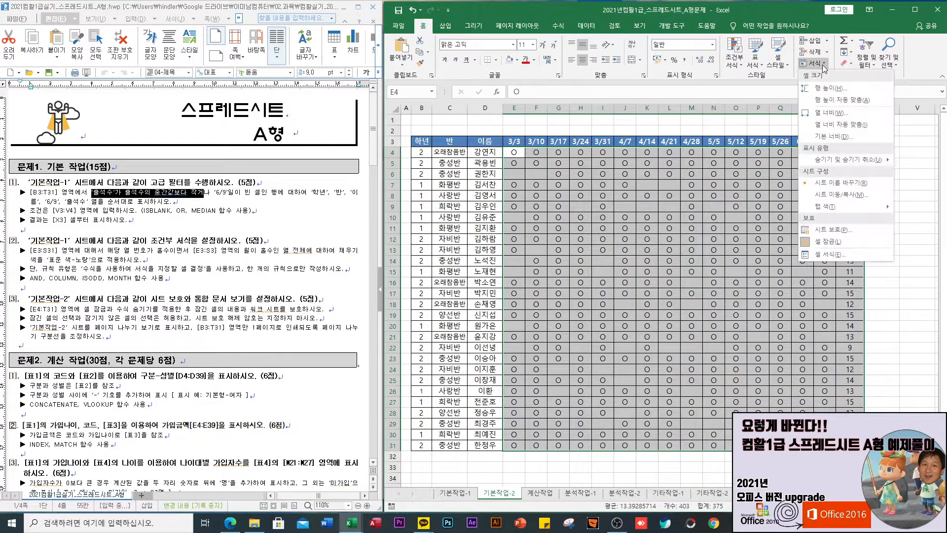
click(840, 234)
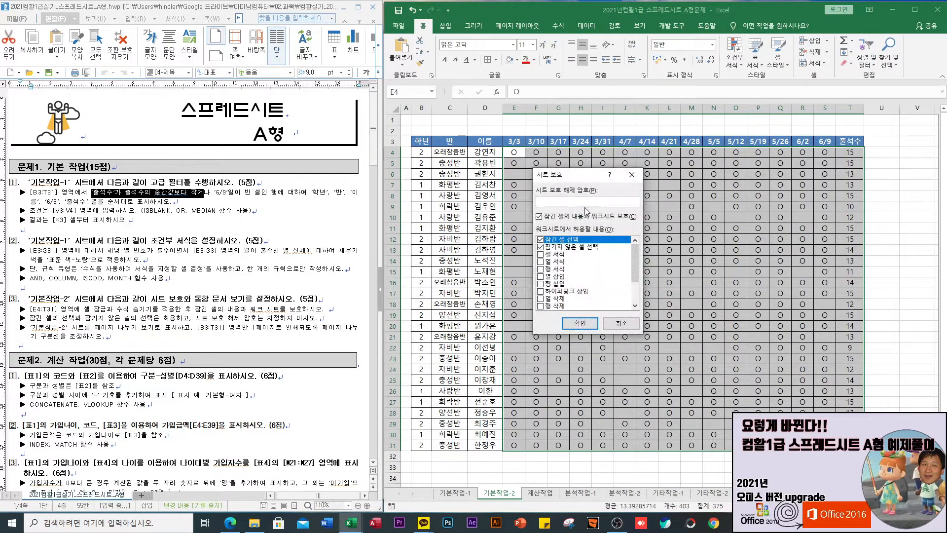
click(580, 322)
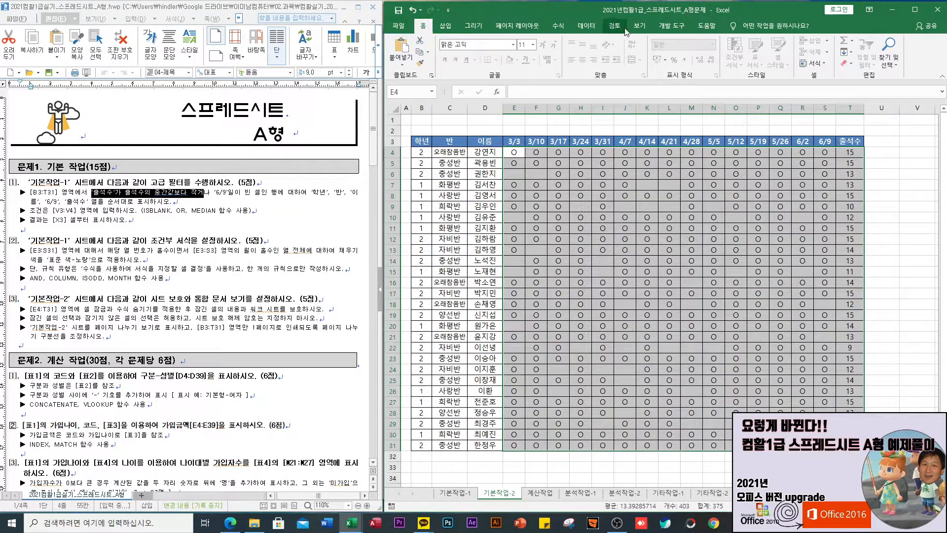
- Show 기본작업-2 in page break preview and adjust the page breaks so B3:T31 fits on one page
click(640, 25)
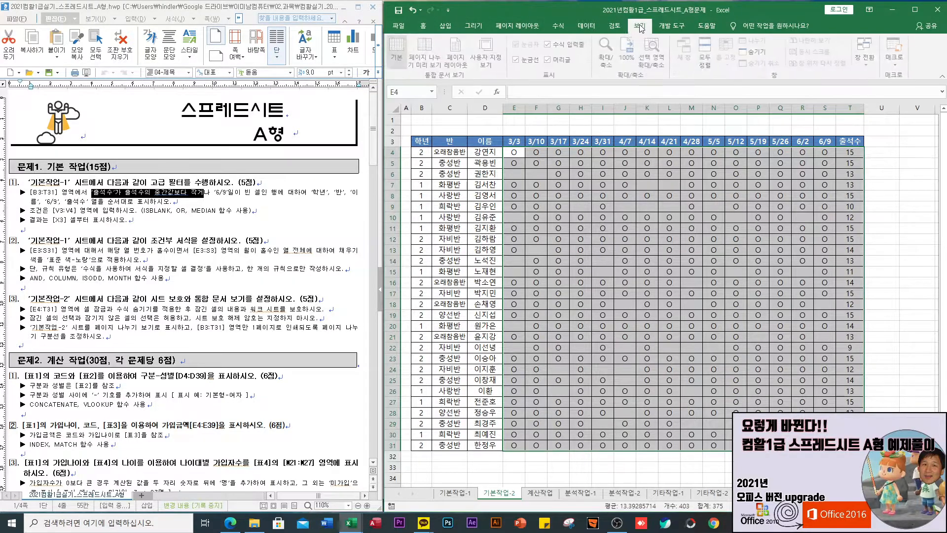
click(428, 51)
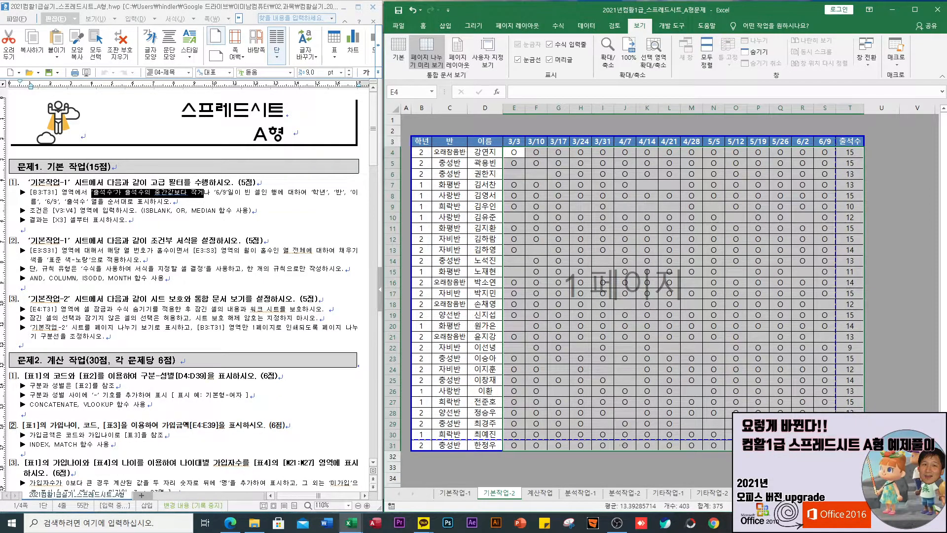
drag(883, 362, 901, 389)
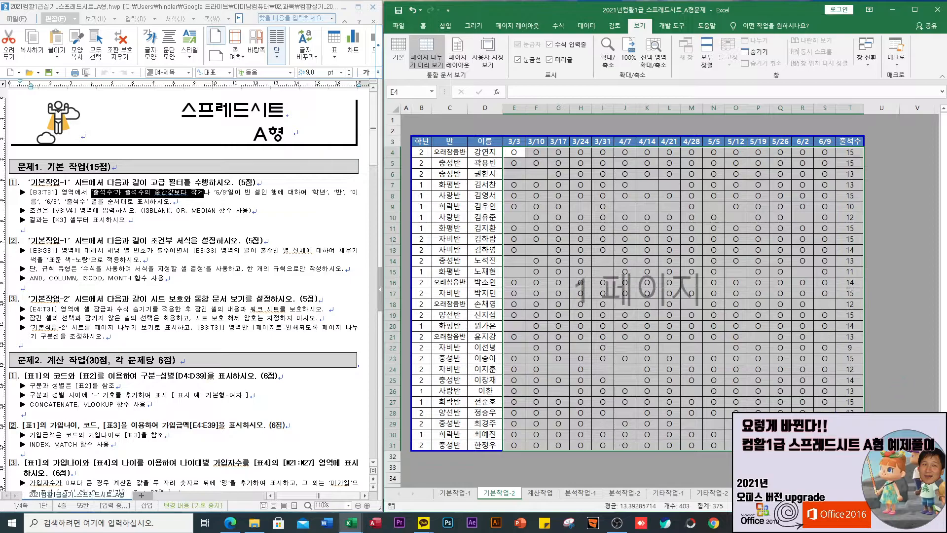
scroll(676, 394, down, 1)
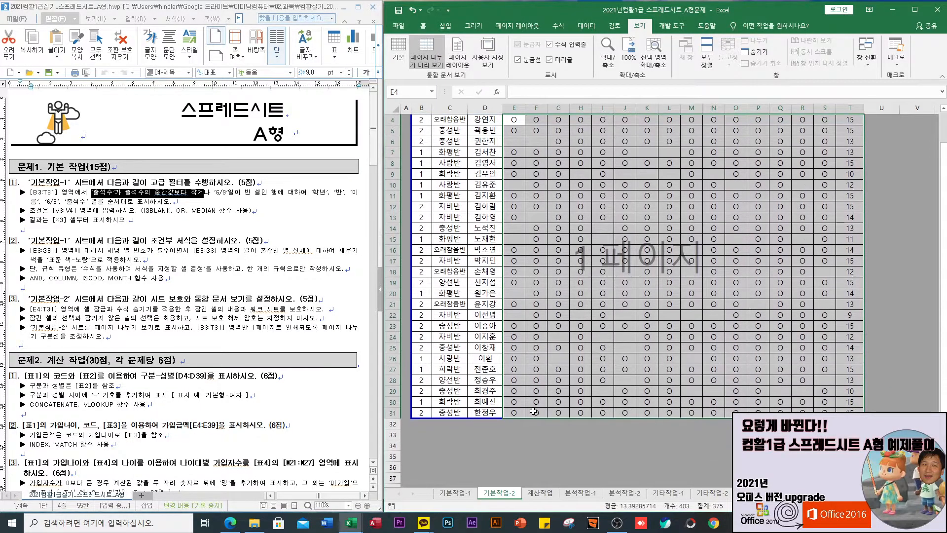
drag(503, 384, 518, 385)
scroll(476, 218, up, 1)
scroll(458, 347, down, 3)
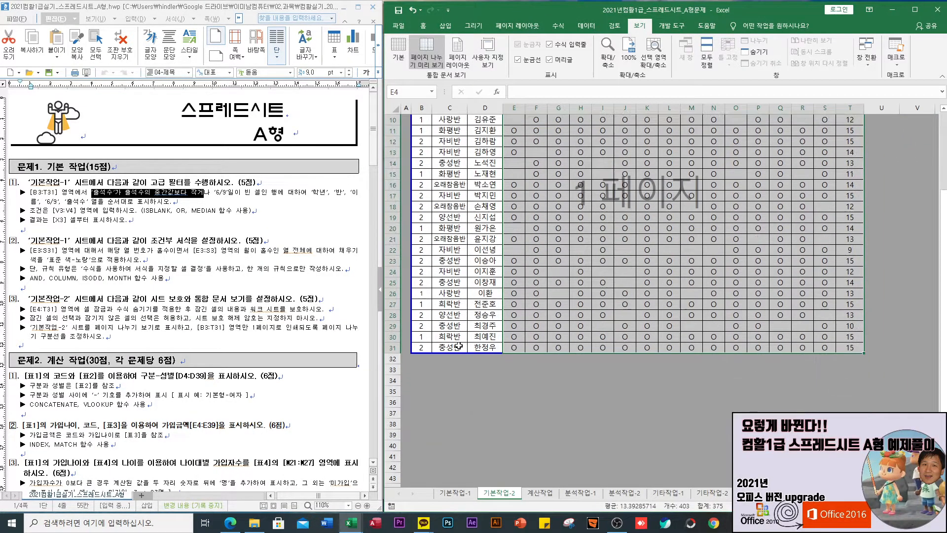
- Extend the print area down to row 34 and pull its lower boundary back to row 31
drag(494, 354, 498, 382)
scroll(498, 383, up, 3)
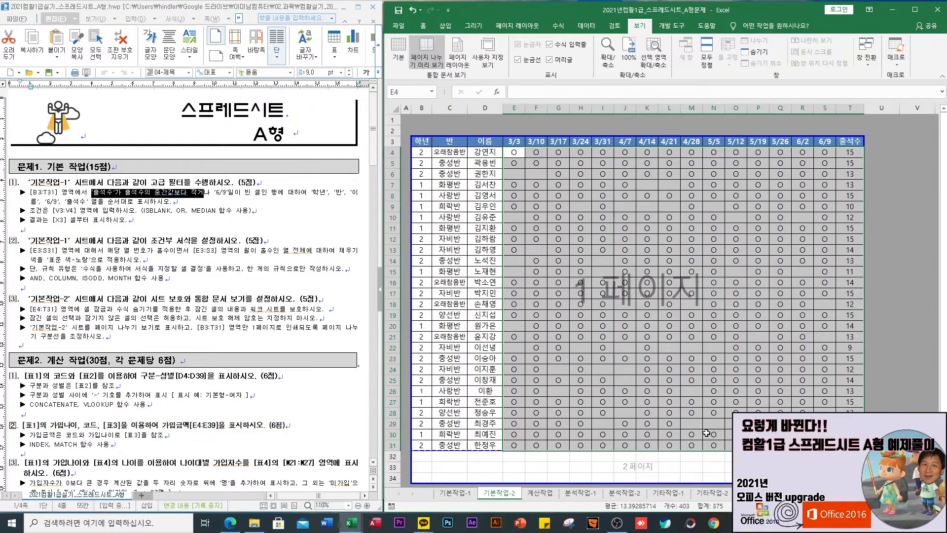
scroll(735, 439, down, 1)
drag(727, 451, 728, 417)
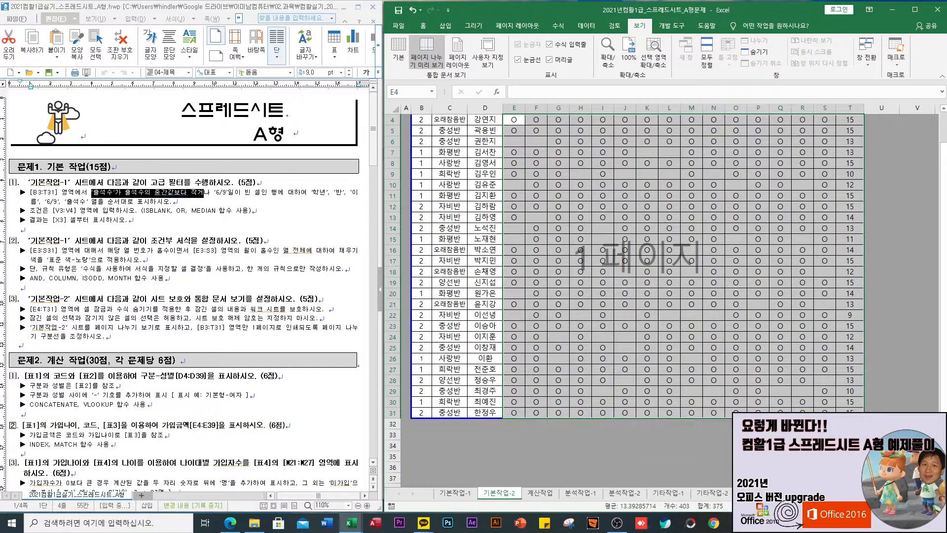
scroll(580, 129, up, 1)
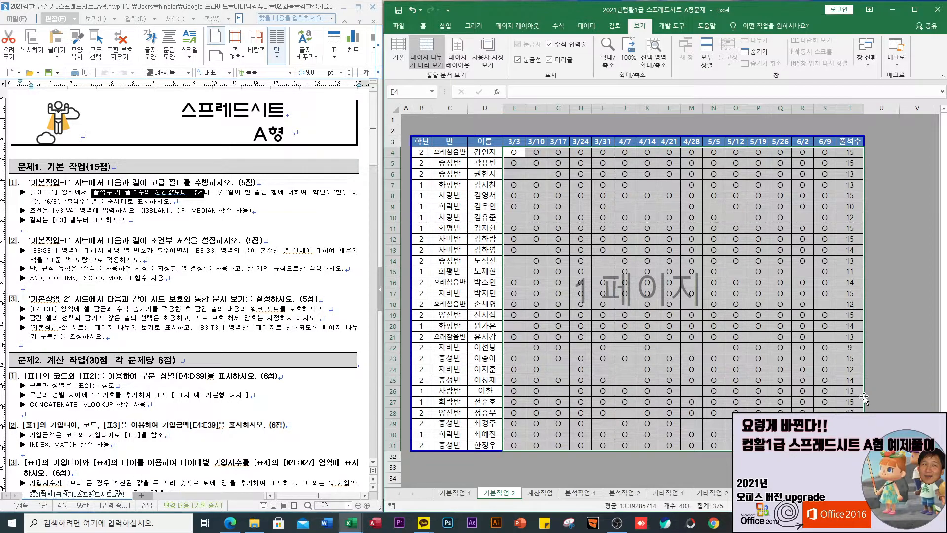
- Extend the print area to column U and row 33, and return its boundaries to B3:T31
drag(865, 404, 900, 399)
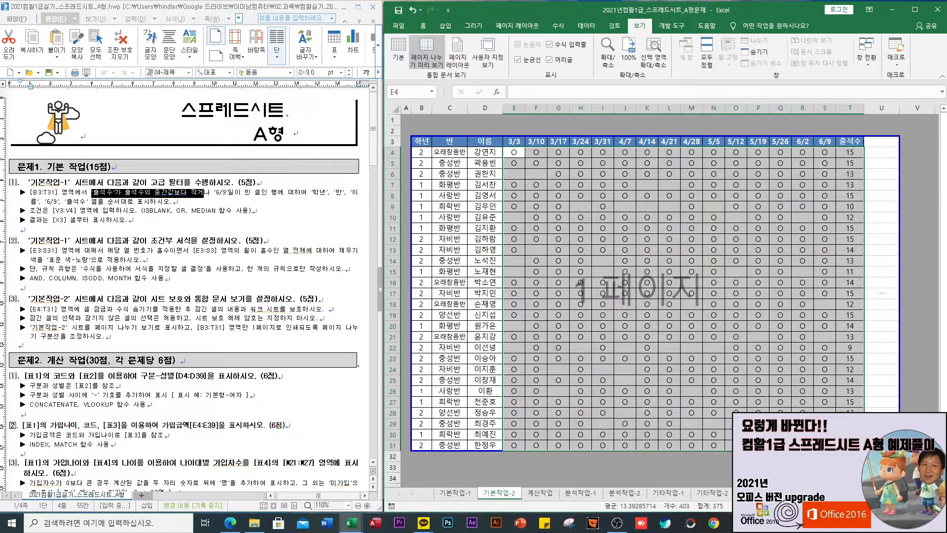
drag(607, 451, 608, 472)
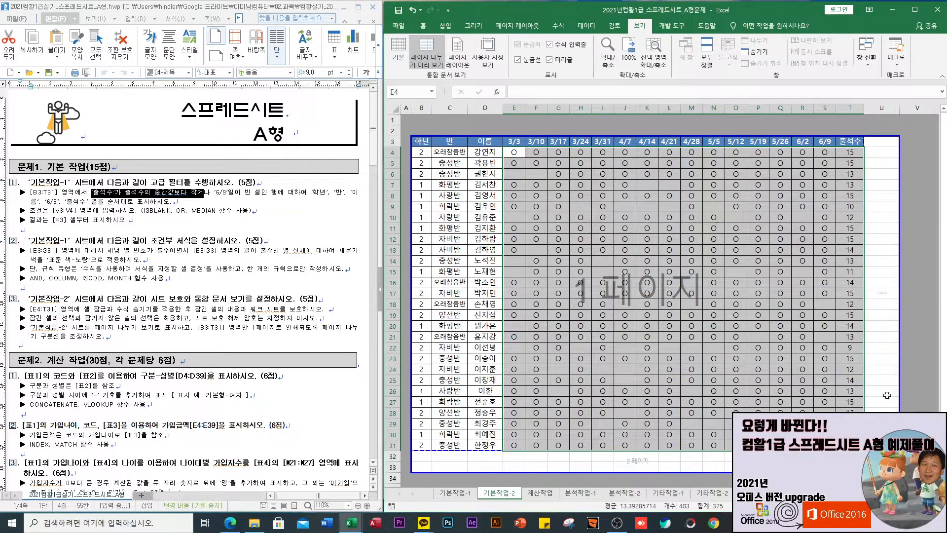
drag(896, 382, 864, 382)
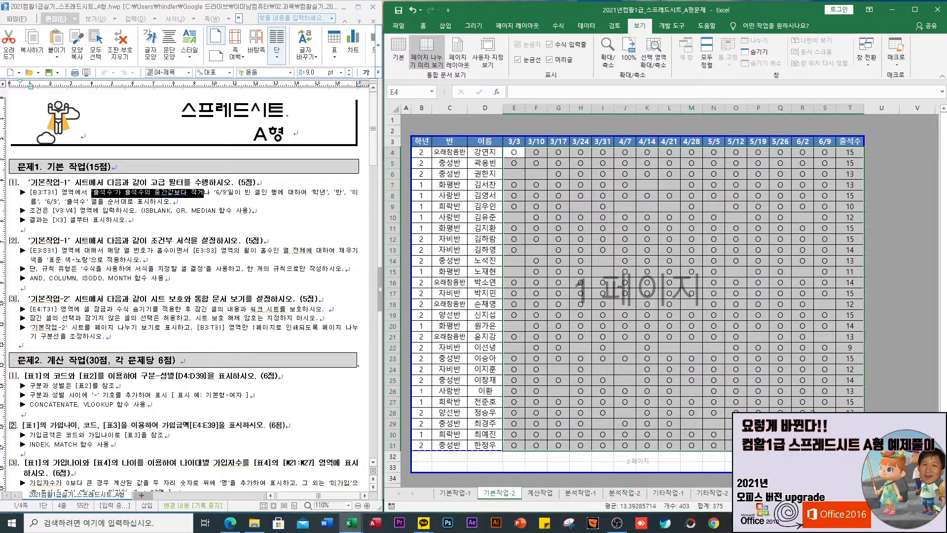
drag(607, 472, 608, 451)
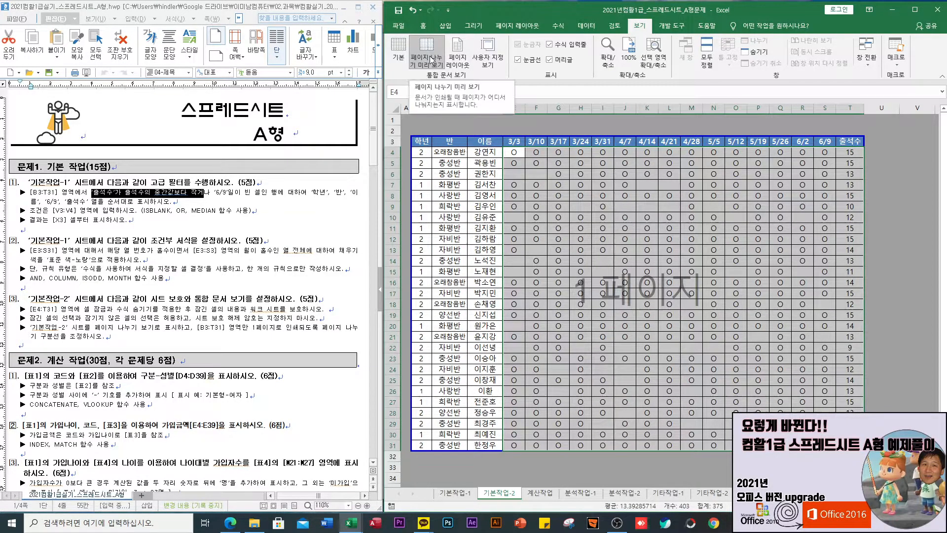
- View 기본작업-2 in normal view and return it to page break preview
click(399, 49)
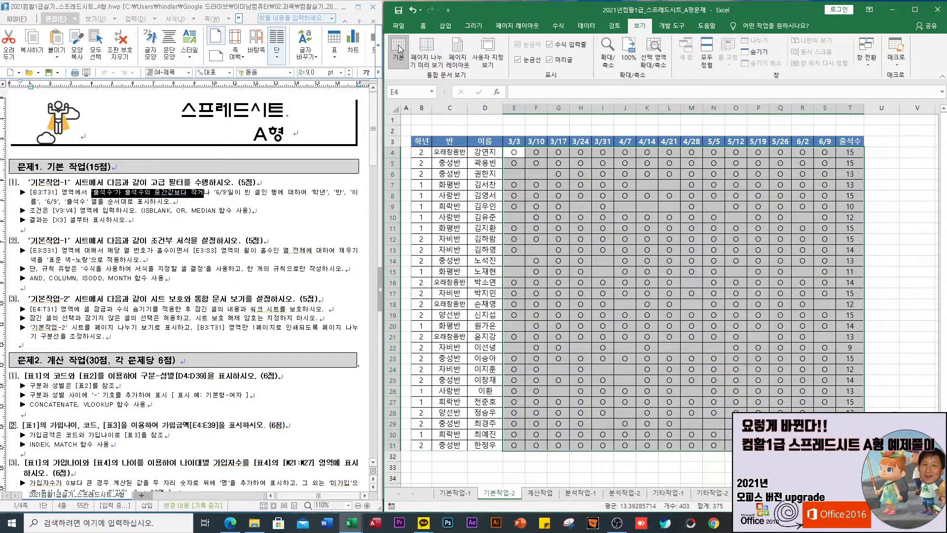
click(417, 49)
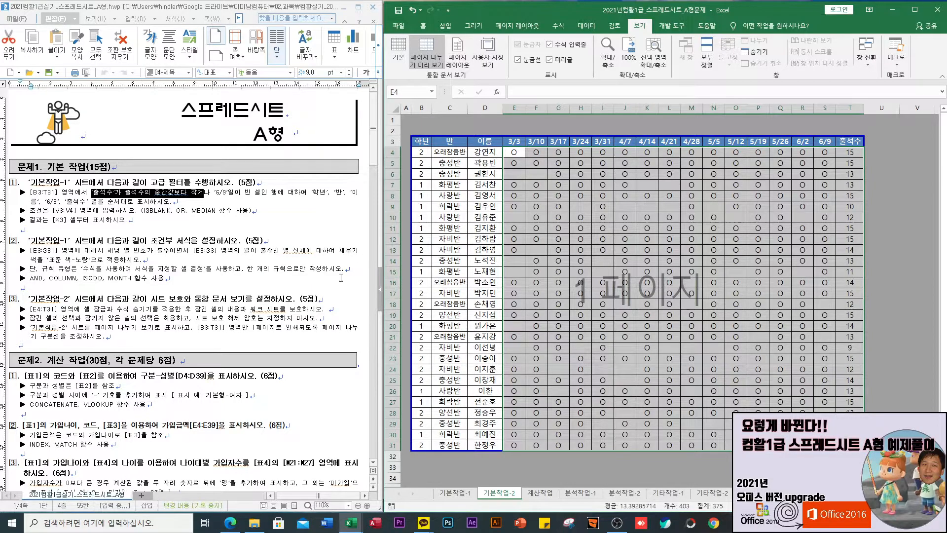
- On the 계산작업 sheet, enter =CONCATENATE("잘생긴","이미남","만만세") in D4
click(541, 493)
scroll(248, 357, down, 4)
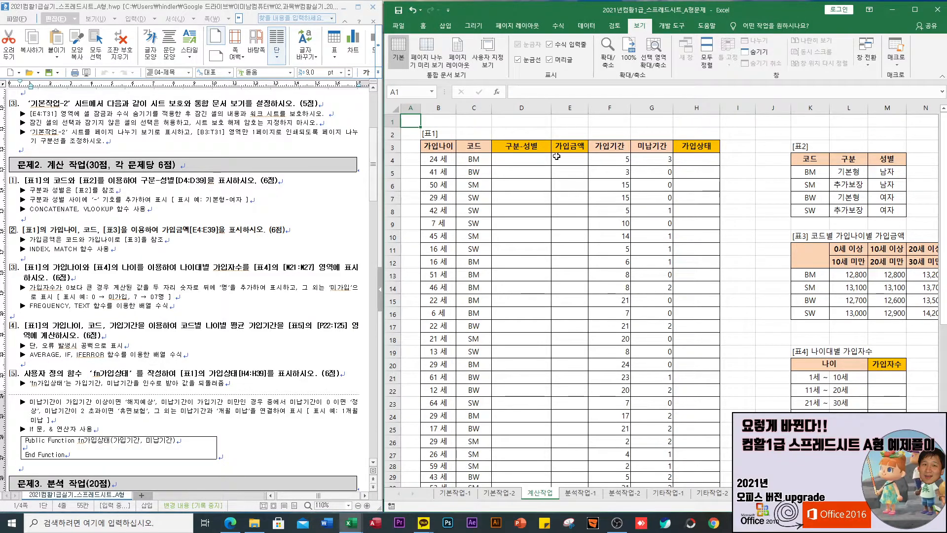
click(511, 159)
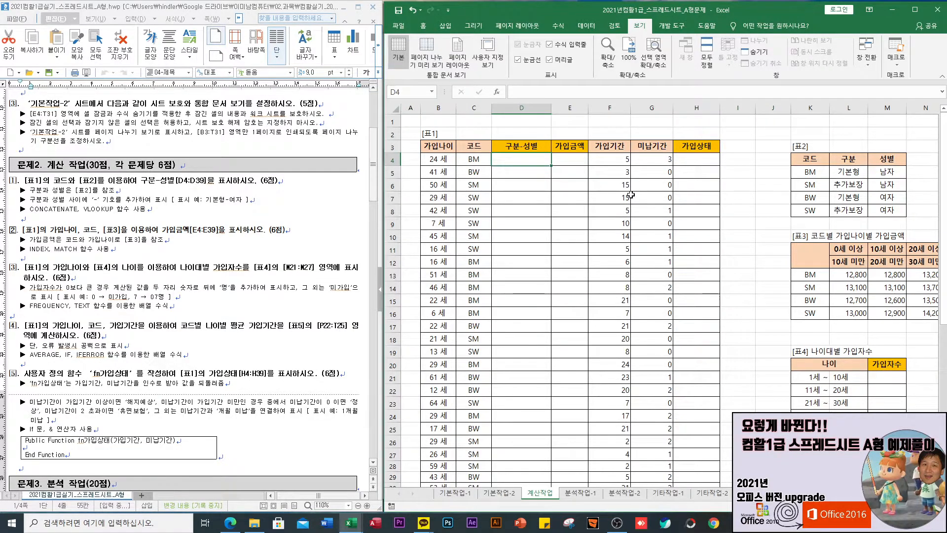
text(=co)
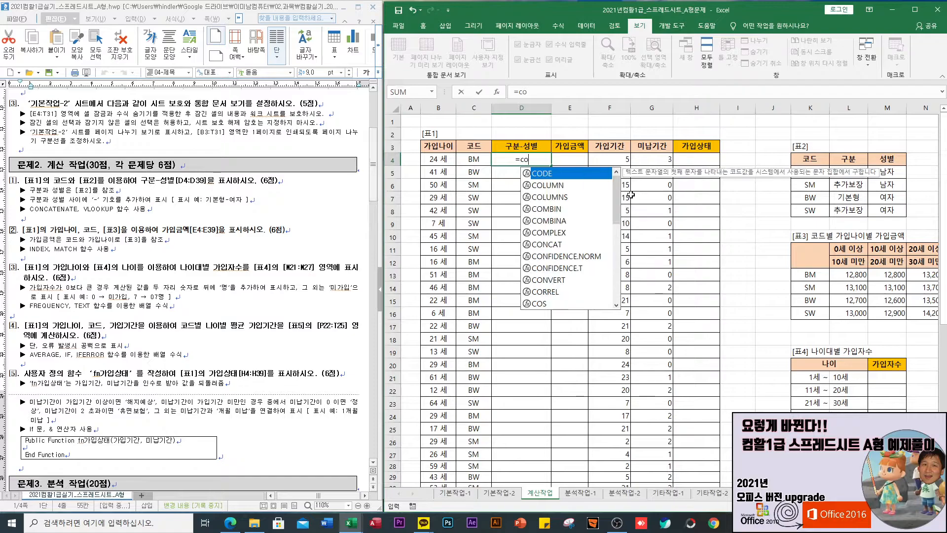
text(nc)
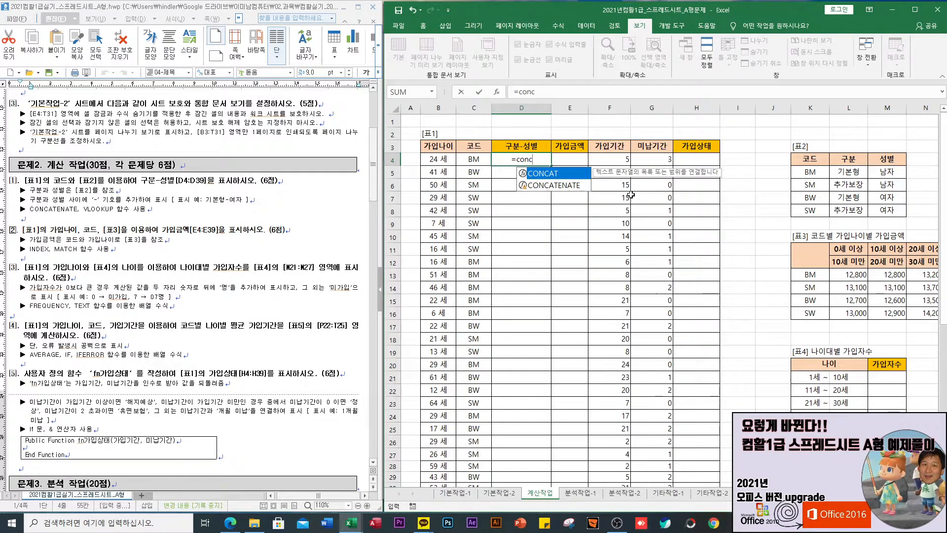
click(564, 186)
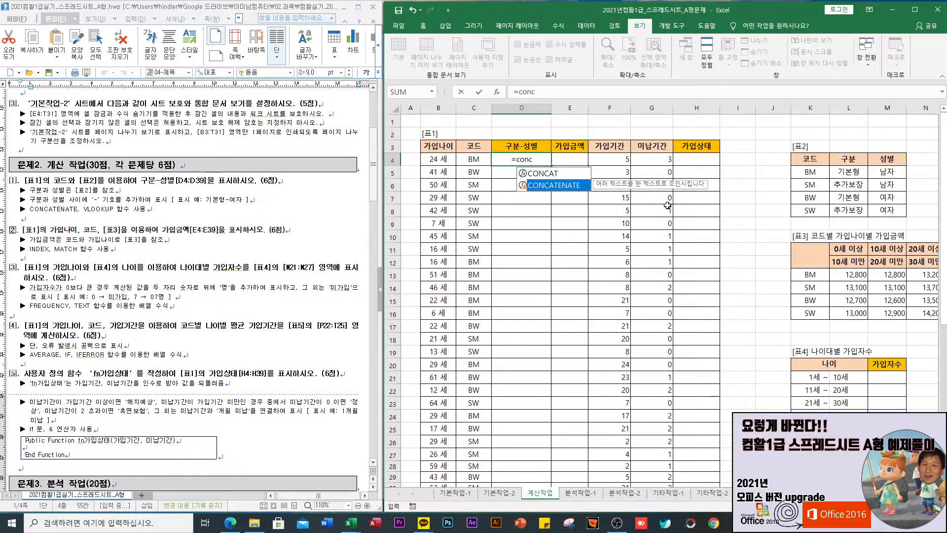
key(Tab)
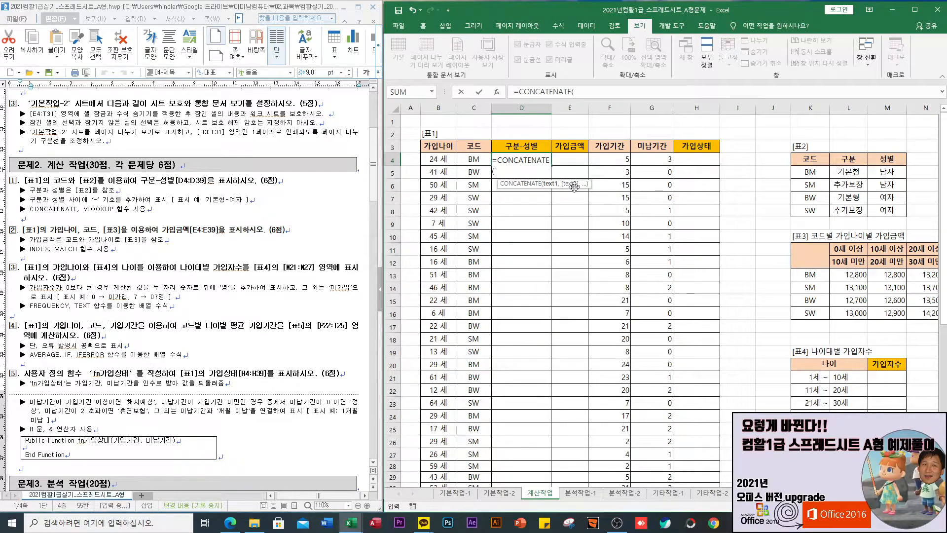
text(잘생긴)
text(,)
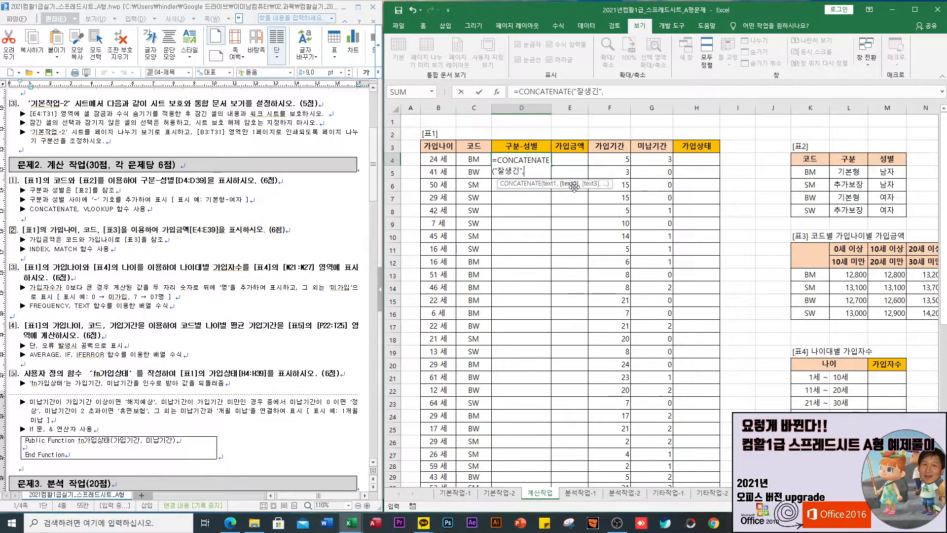
text("이미남",)
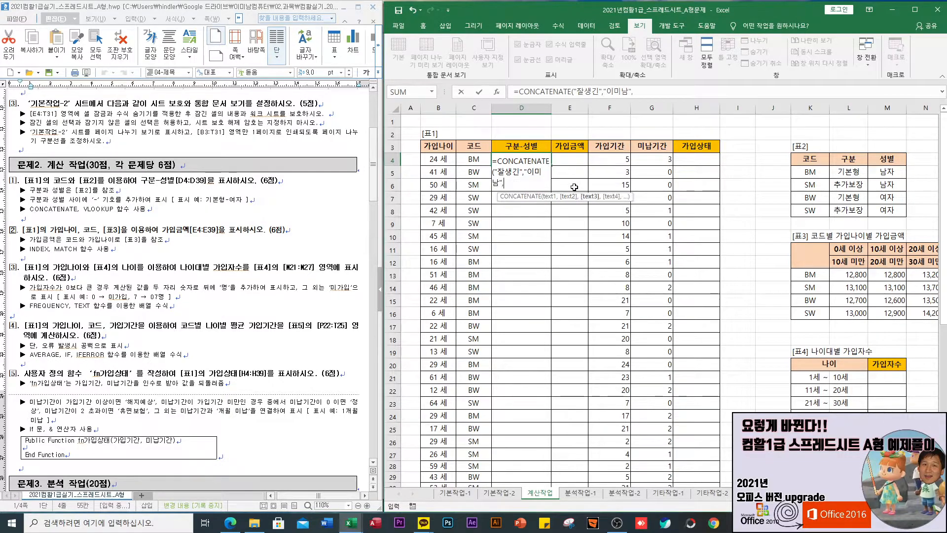
text("마만세"))
key(ctrl+Return)
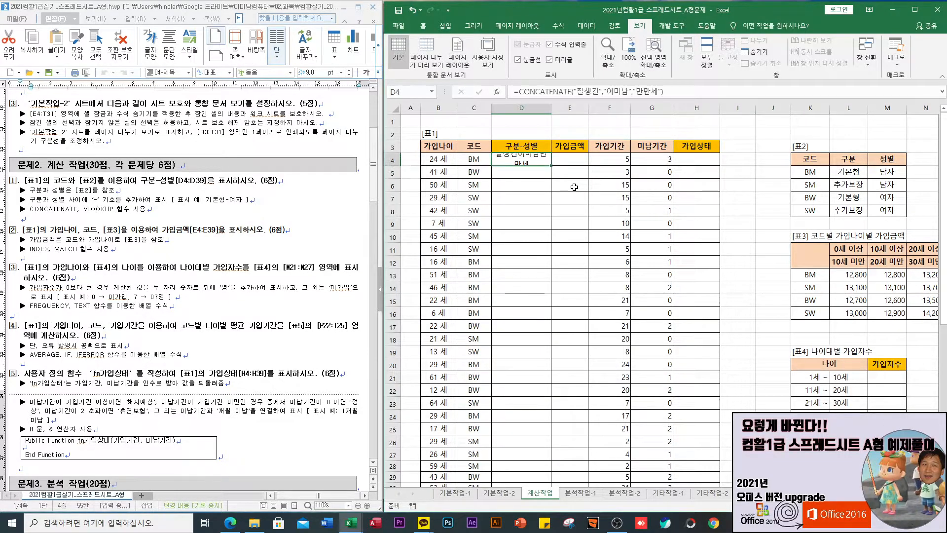
- Replace the middle text "이미남" in D4's CONCATENATE formula with "-"
key(F2)
drag(529, 172, 503, 187)
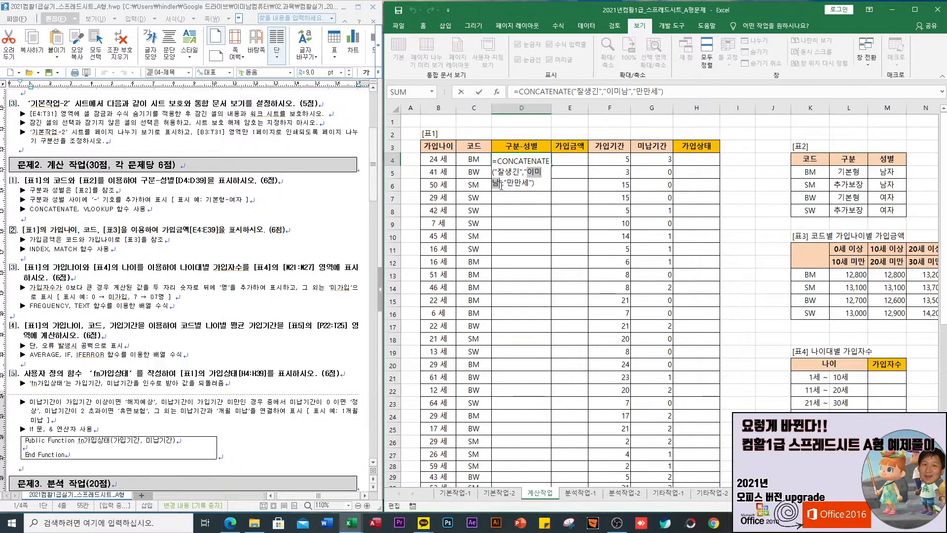
text(-)
key(Return)
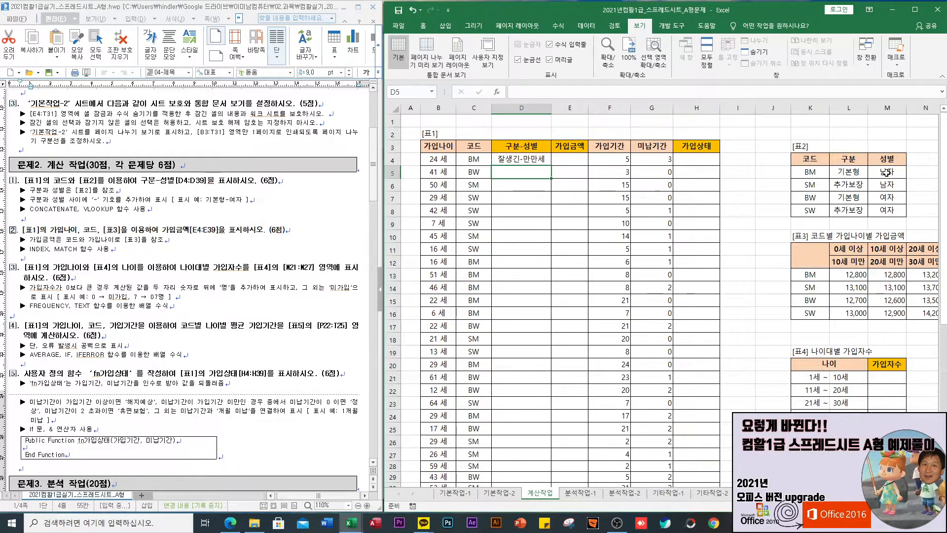
- Replace the text "잘생긴" in D4's CONCATENATE formula with the start of a VLOOKUP function
click(516, 160)
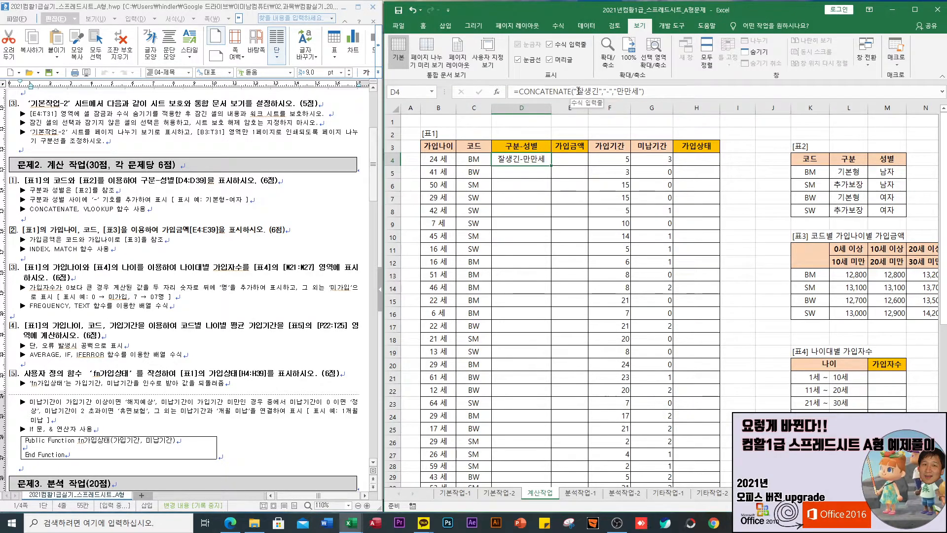
drag(575, 92, 596, 91)
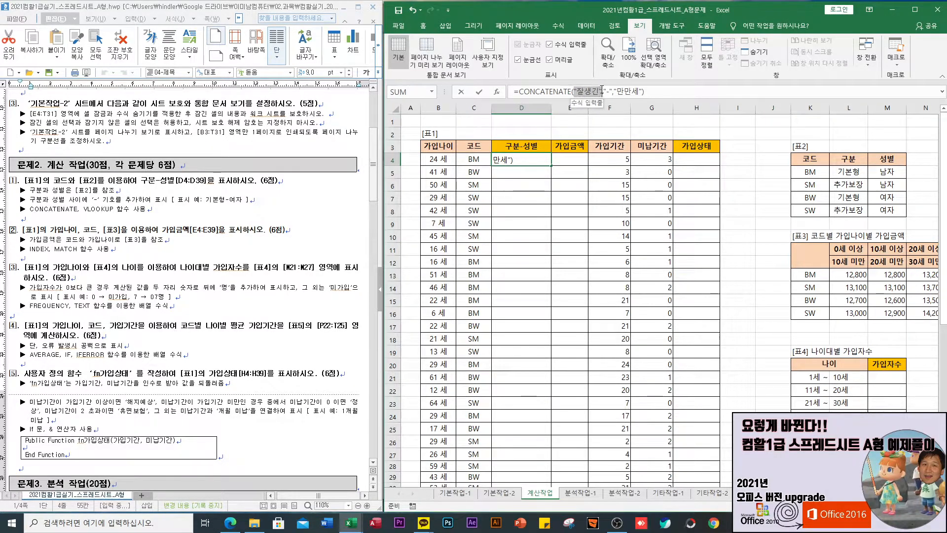
text(ㅍ)
key(Hangul)
key(BackSpace)
text(VLOOKUP()
key(Tab)
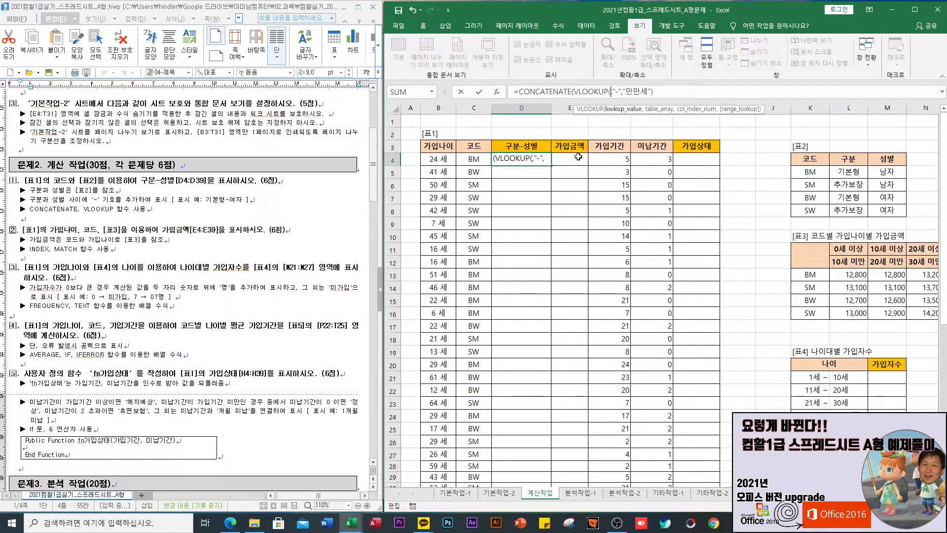
- Give the VLOOKUP in D4 the lookup value C4 and [표2] as the absolute table range $K$4:$M$8
click(474, 159)
text(,)
drag(815, 159, 888, 209)
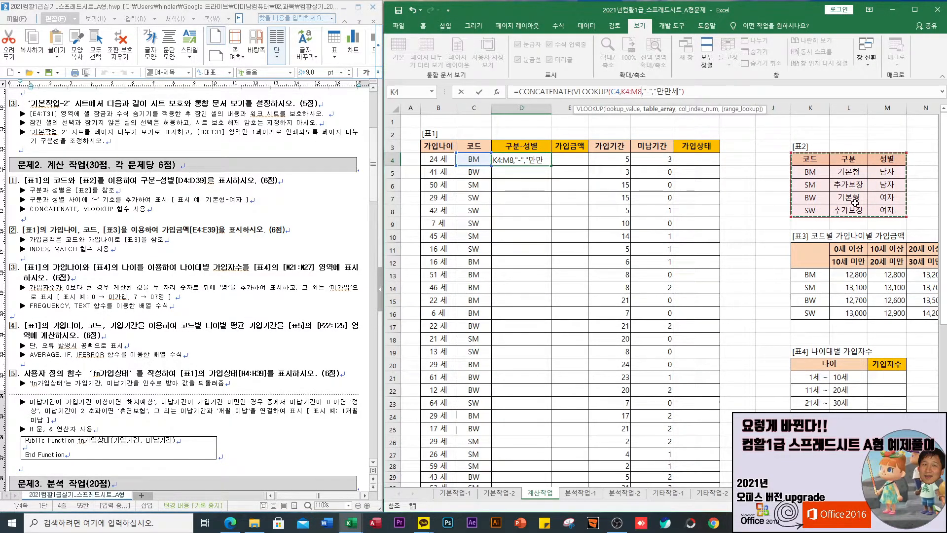
key(F4)
text(,,)
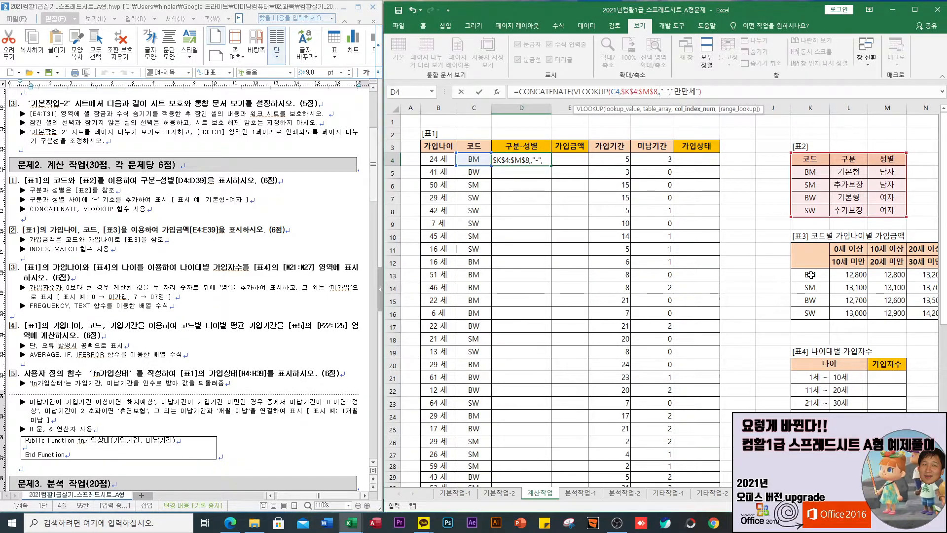
key(BackSpace)
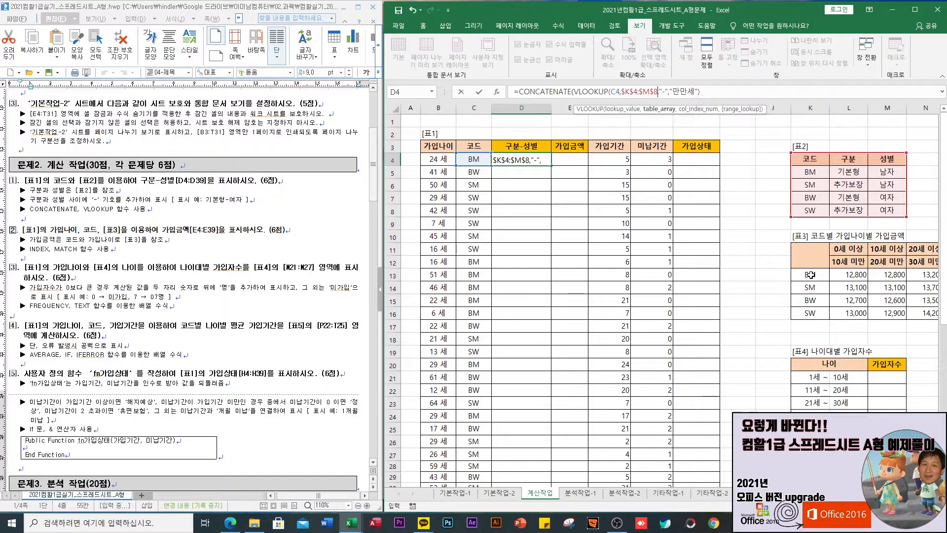
key(Return)
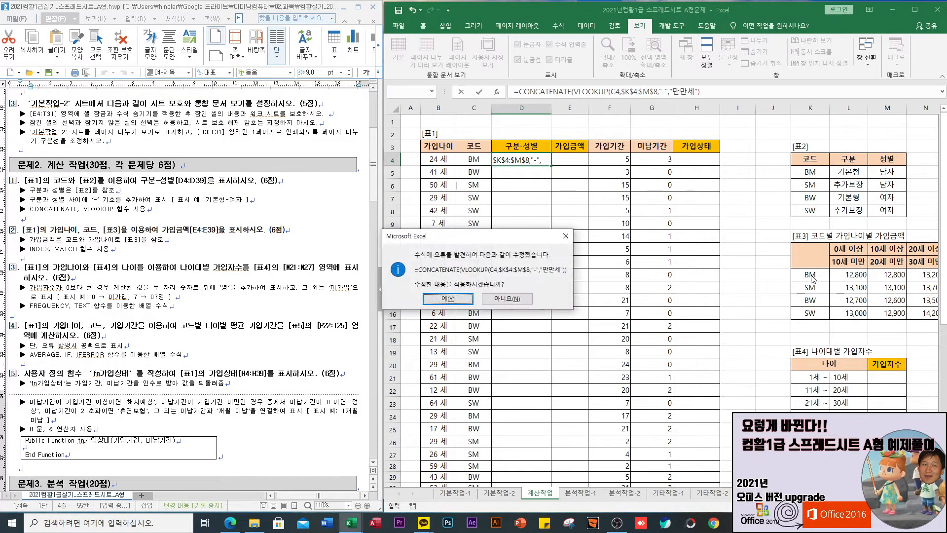
click(566, 236)
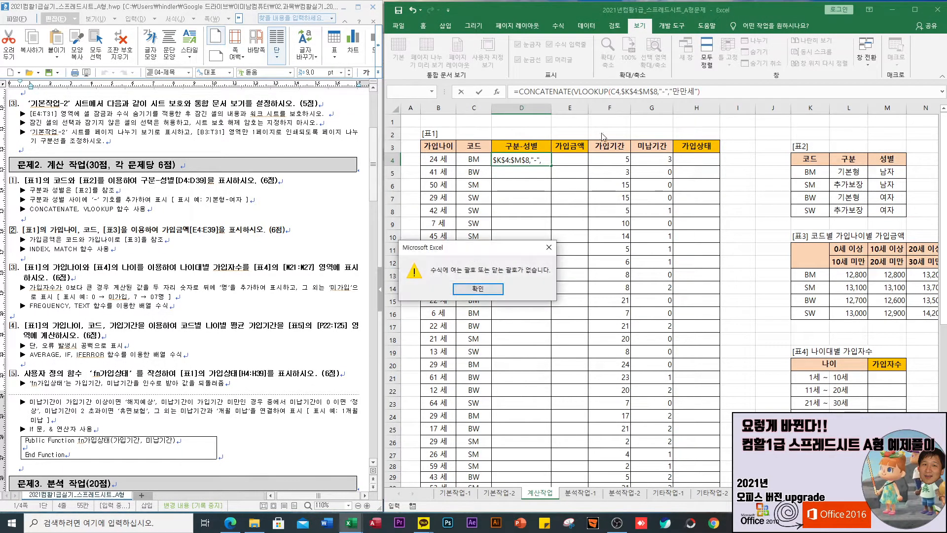
click(493, 289)
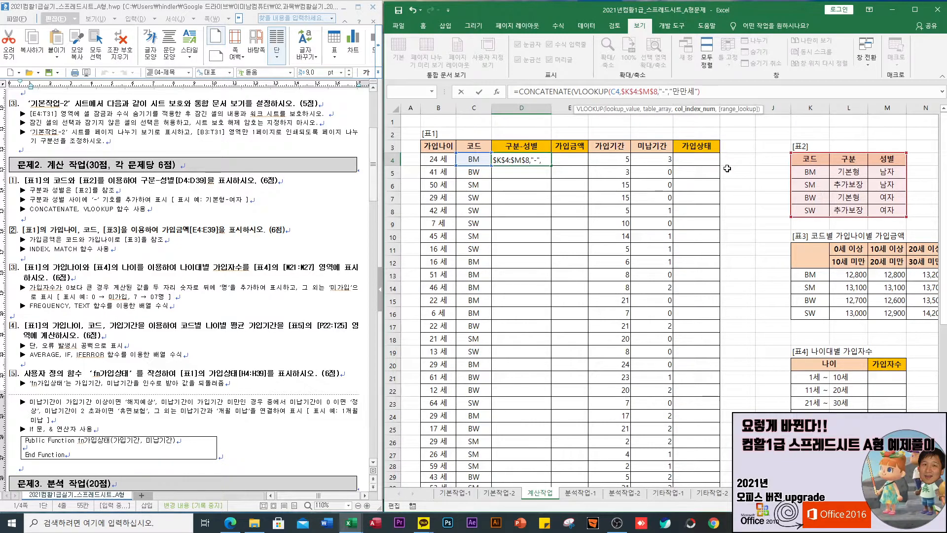
- Complete the VLOOKUP with column index 2 and match type 0, and separate it from "-" with a comma
text(2,)
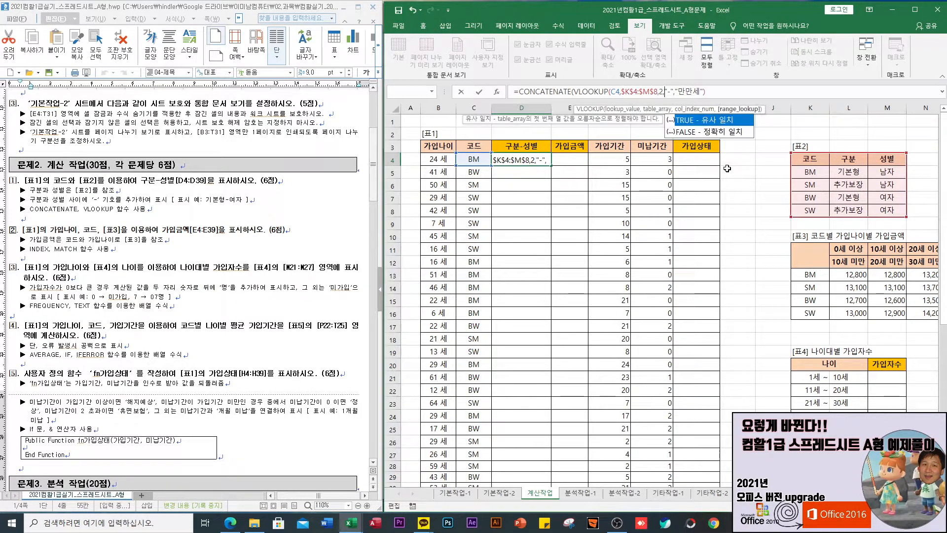
text(0))
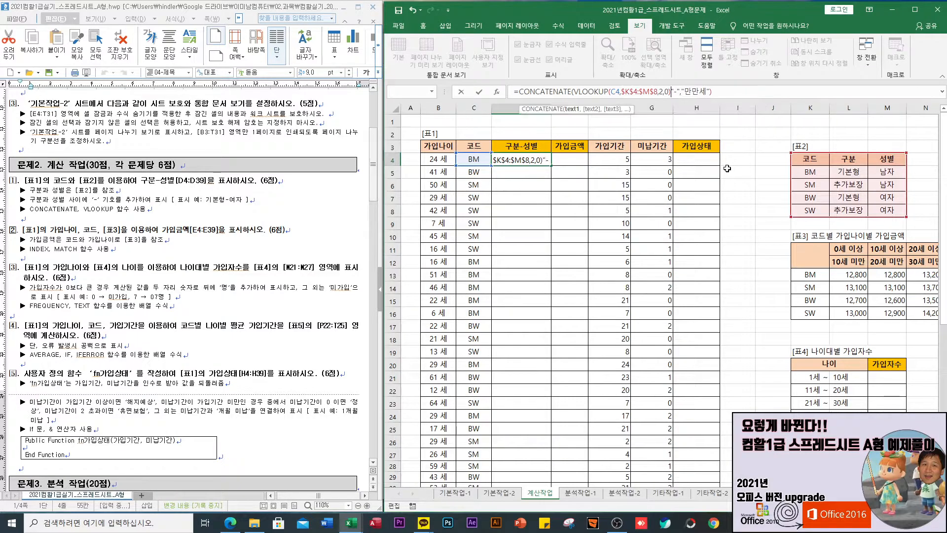
text(,)
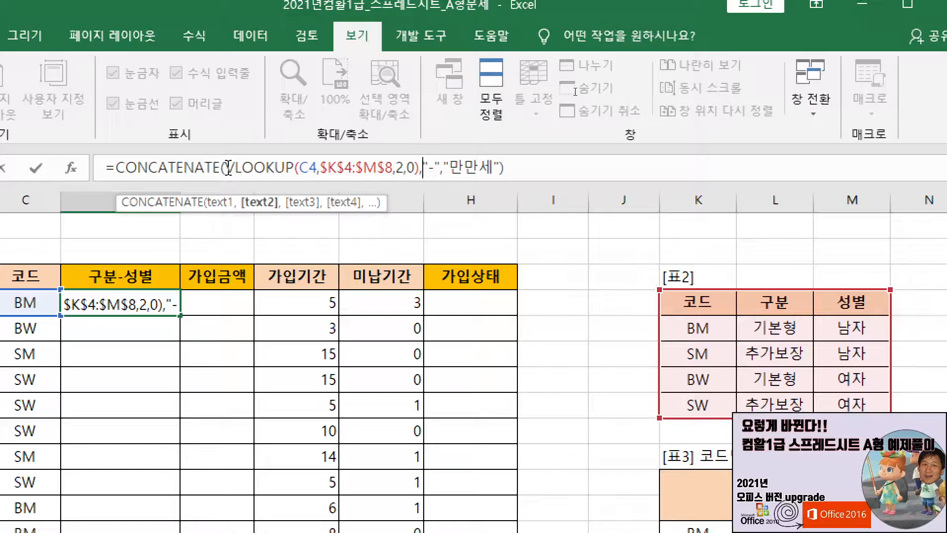
- Replace "만만세" in D4's formula with a copy of the VLOOKUP using column index 3, and fill the formula down to D39
drag(227, 168, 420, 163)
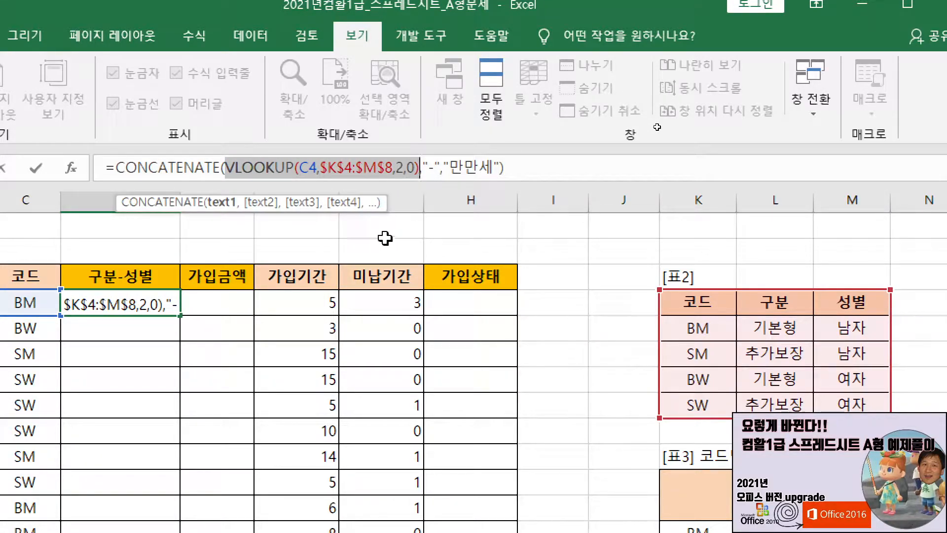
drag(443, 168, 501, 163)
key(ctrl+v)
click(616, 167)
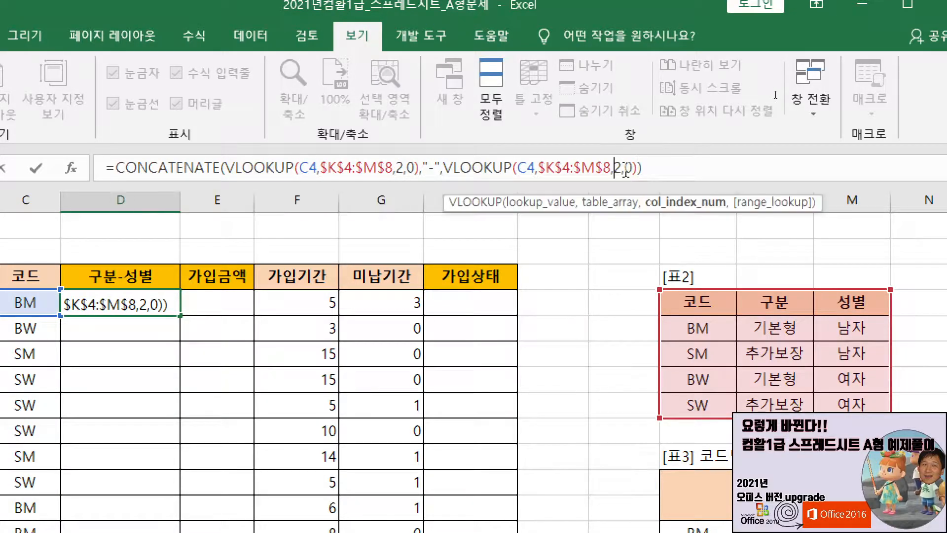
key(Delete)
text(3)
key(Return)
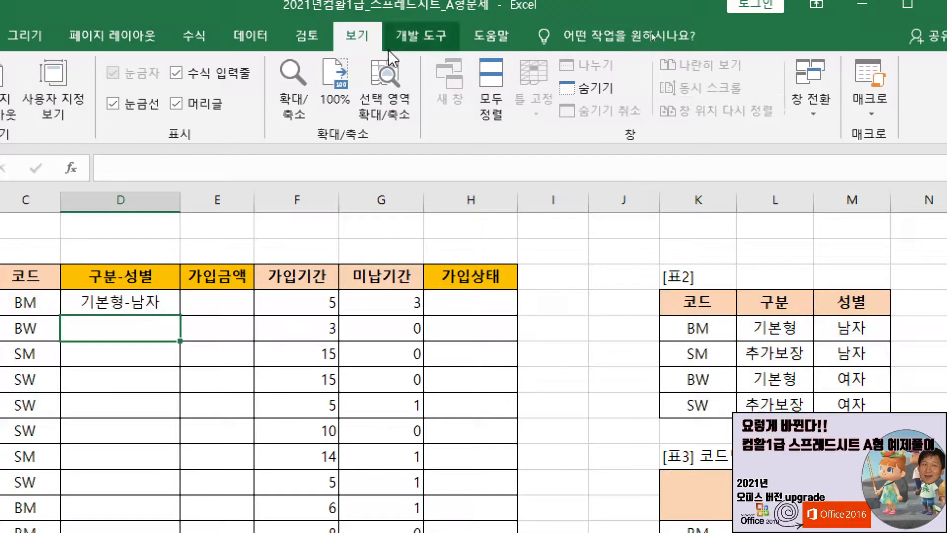
click(138, 302)
double_click(179, 316)
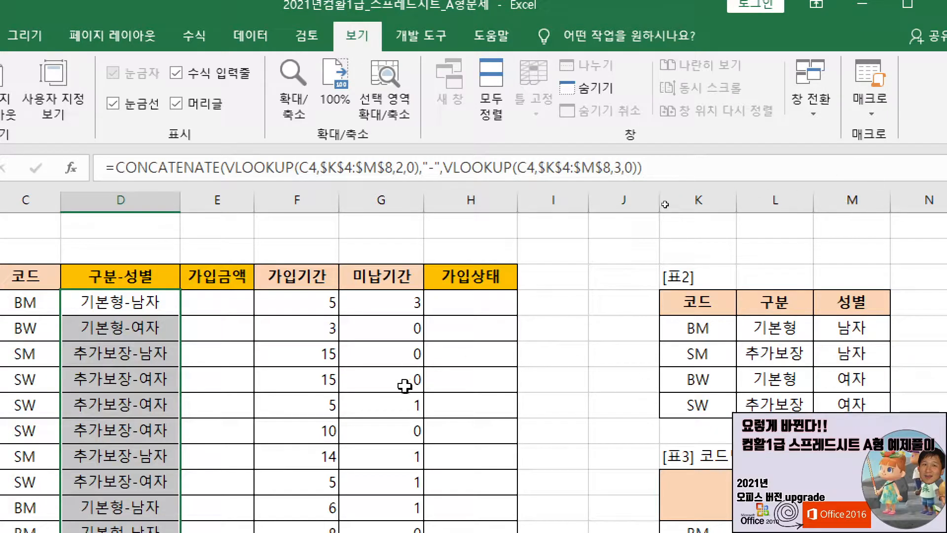
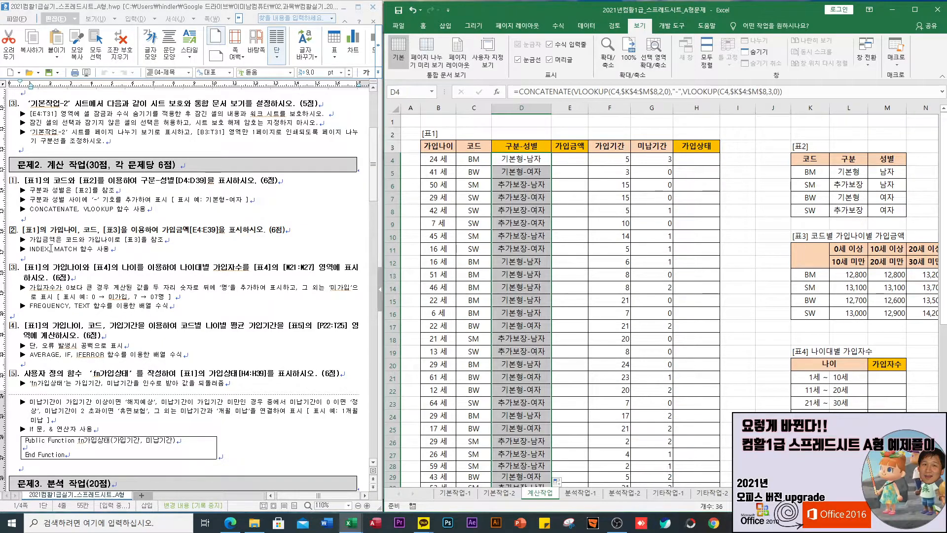
- Examine the code rows K13:K16 and the amount range L13:S16 of [표3] to see how codes map to rows
drag(808, 274, 811, 315)
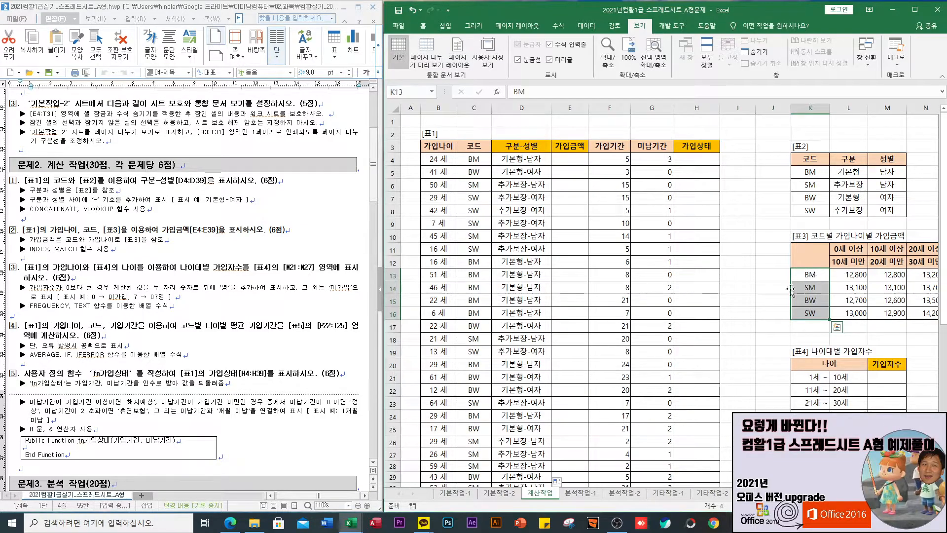
drag(821, 277, 884, 275)
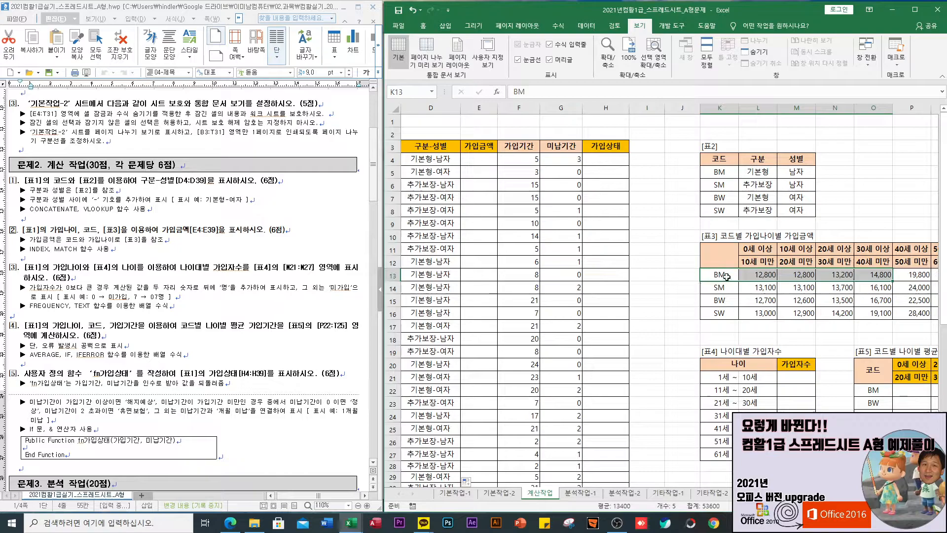
drag(676, 251, 683, 395)
drag(681, 223, 893, 225)
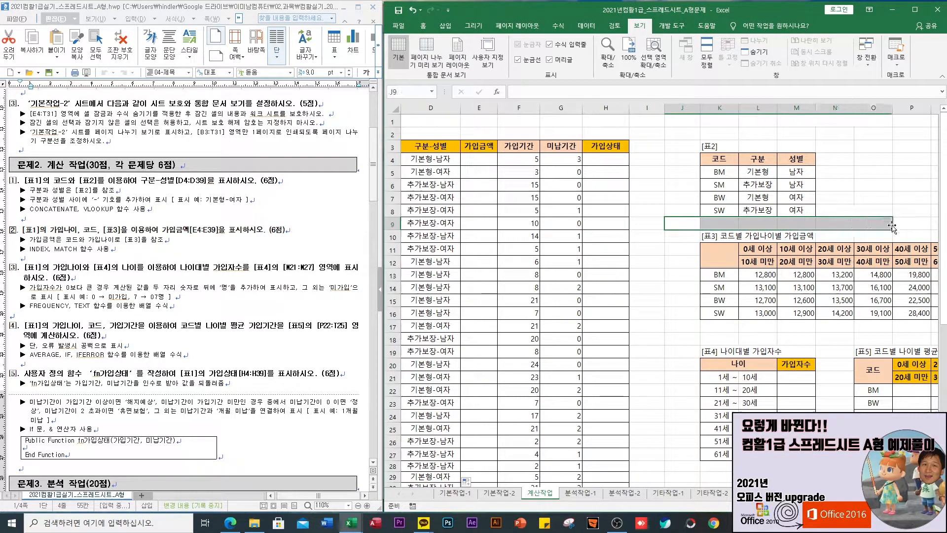
drag(747, 271, 890, 311)
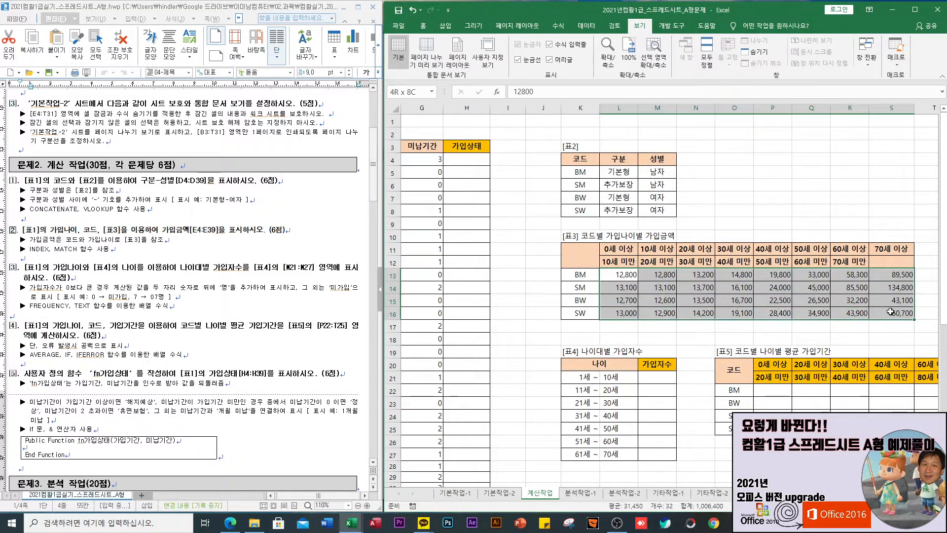
drag(611, 274, 892, 313)
click(611, 275)
key(ctrl+shift+Right)
key(ctrl+shift+Down)
scroll(567, 203, left, 5)
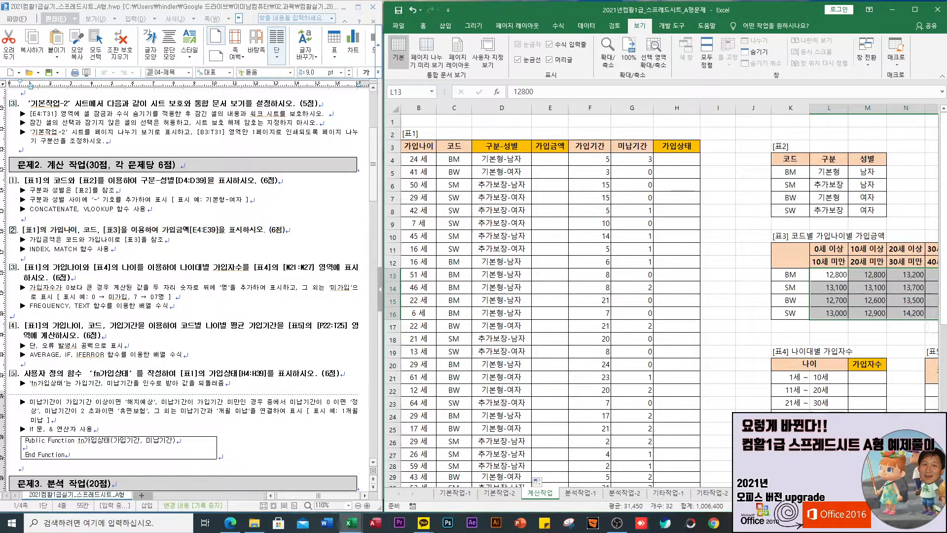
scroll(661, 296, right, 3)
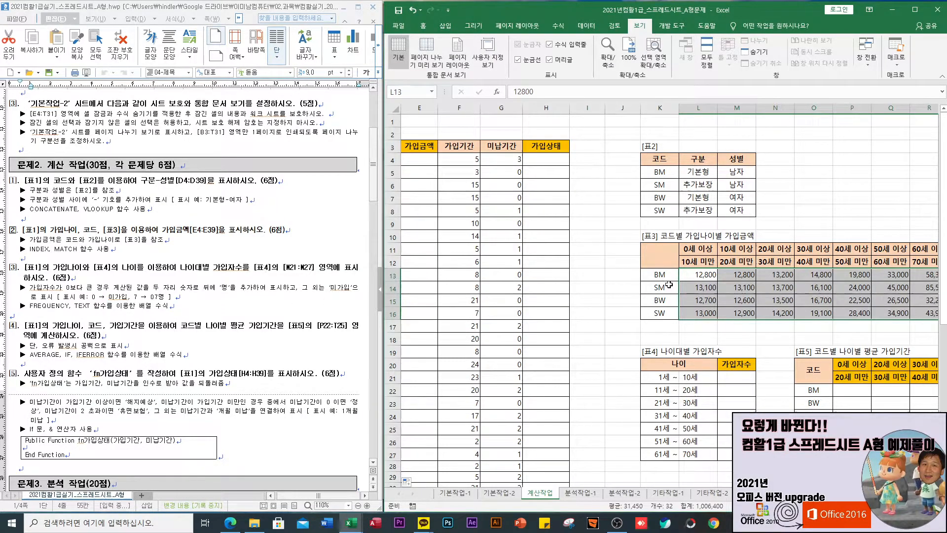
drag(659, 274, 660, 313)
drag(628, 278, 629, 315)
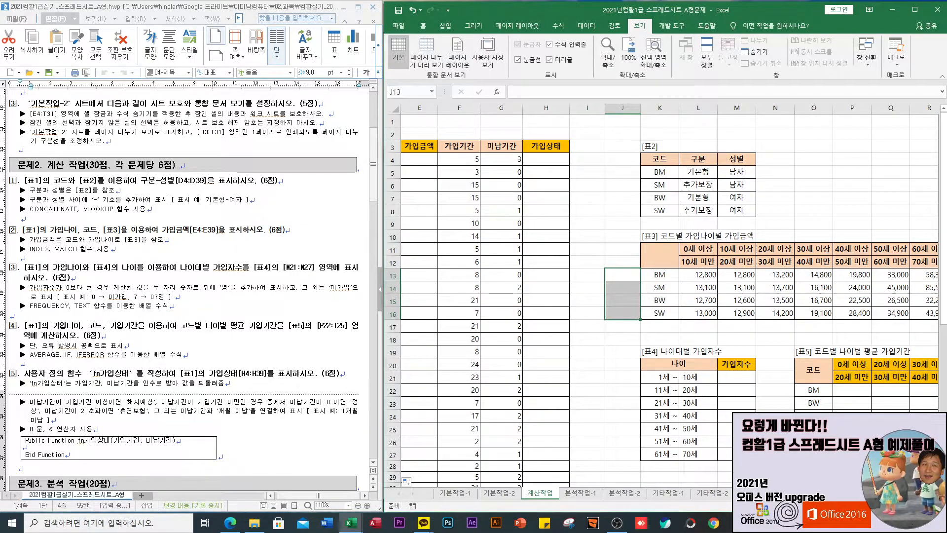
- Examine the lower age bounds in [표3]'s header row L11:S11 against the 가입나이 column of [표1]
scroll(520, 321, left, 3)
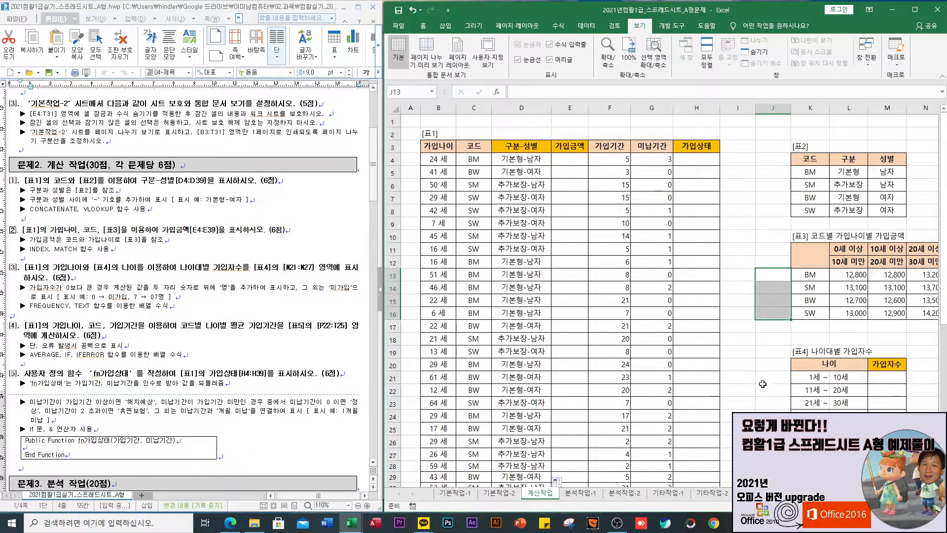
scroll(692, 247, right, 5)
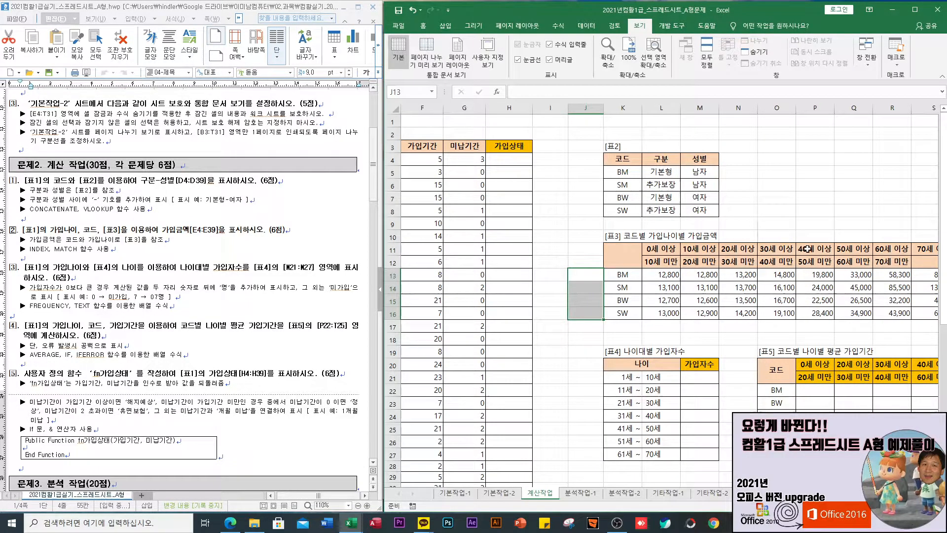
scroll(498, 245, left, 5)
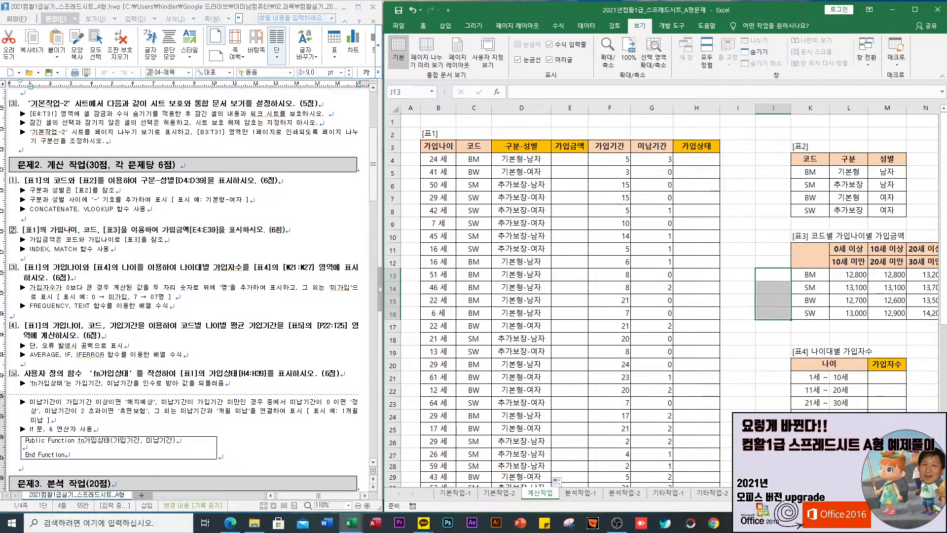
scroll(665, 249, right, 5)
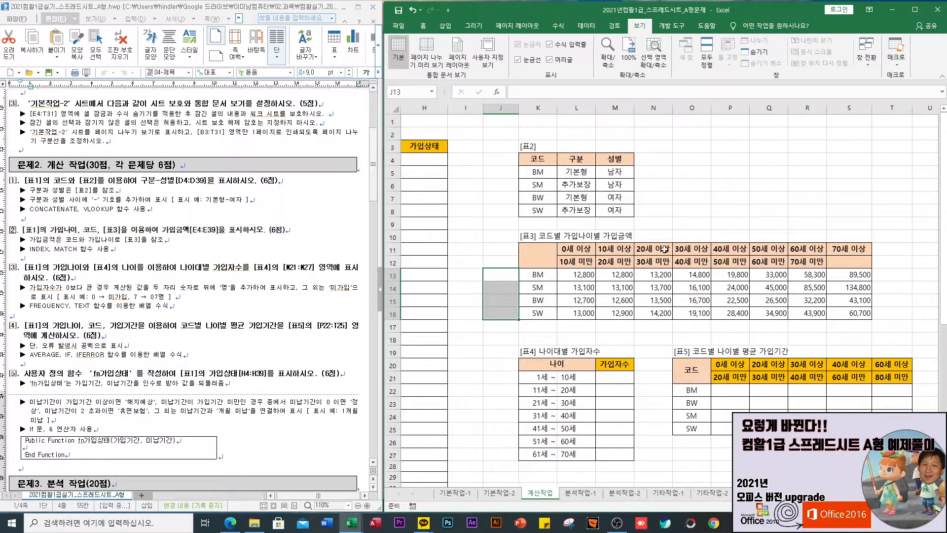
drag(658, 247, 688, 249)
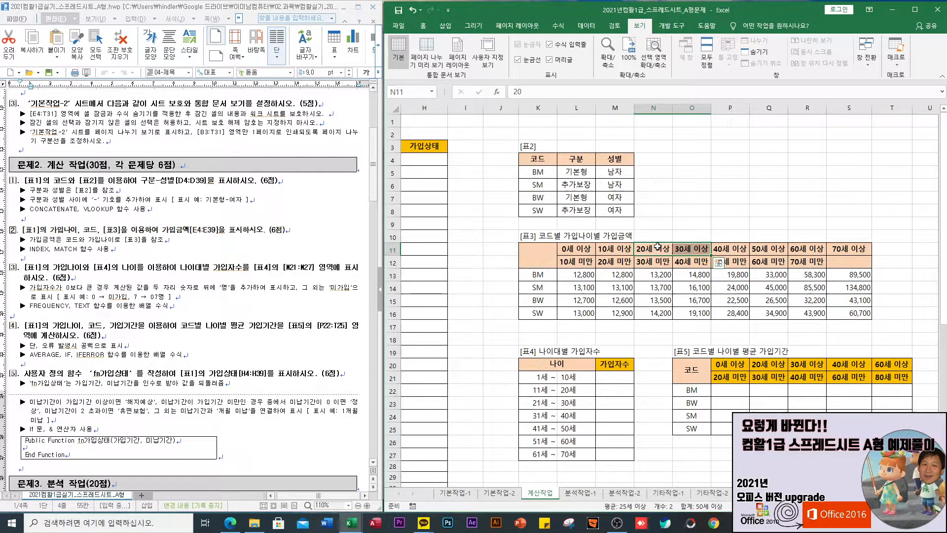
scroll(426, 293, left, 4)
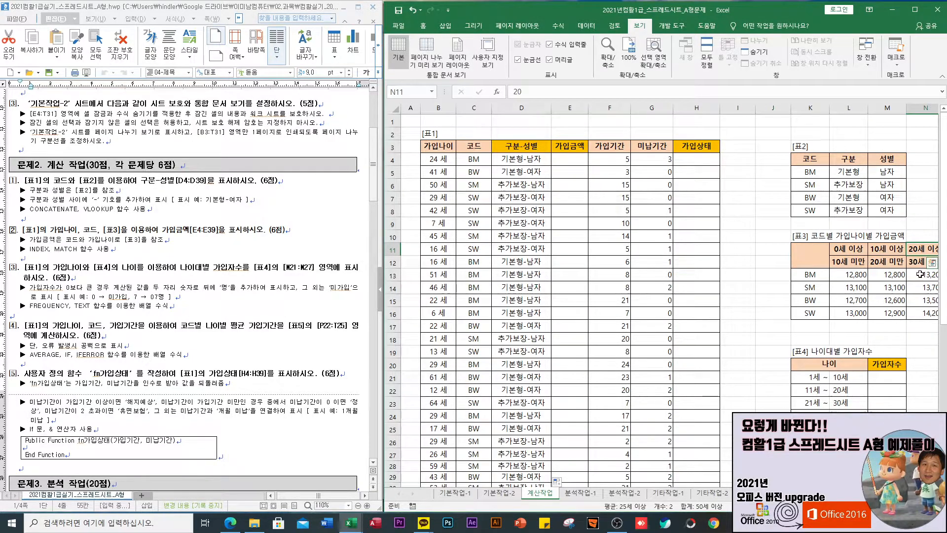
drag(848, 249, 820, 249)
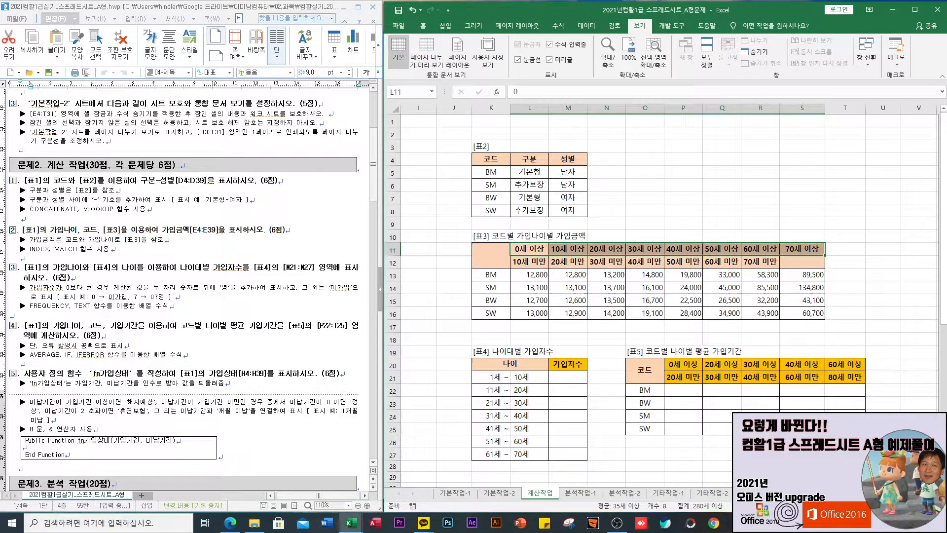
- Begin an INDEX formula in E4 with the absolute amount range $L$13:$S$16 of [표3] as its array
scroll(661, 295, left, 3)
click(570, 159)
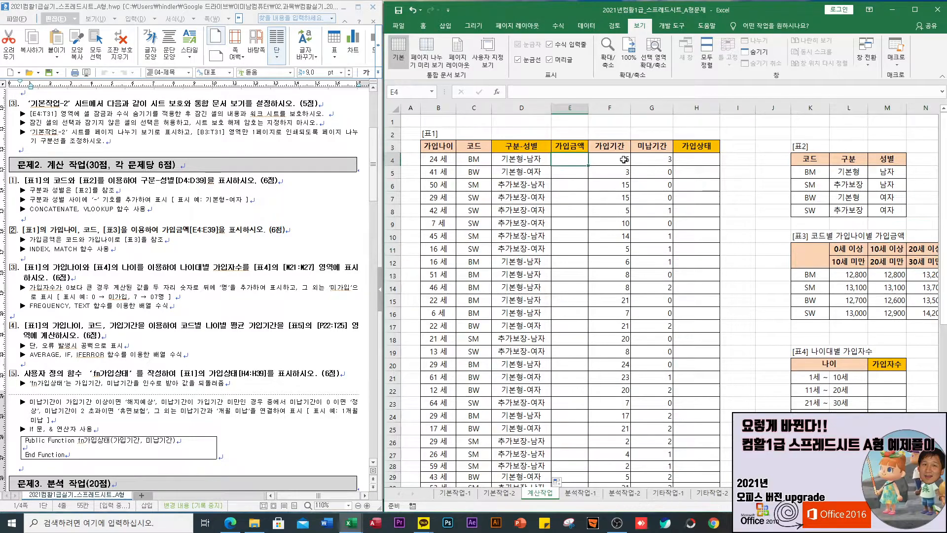
text(=index)
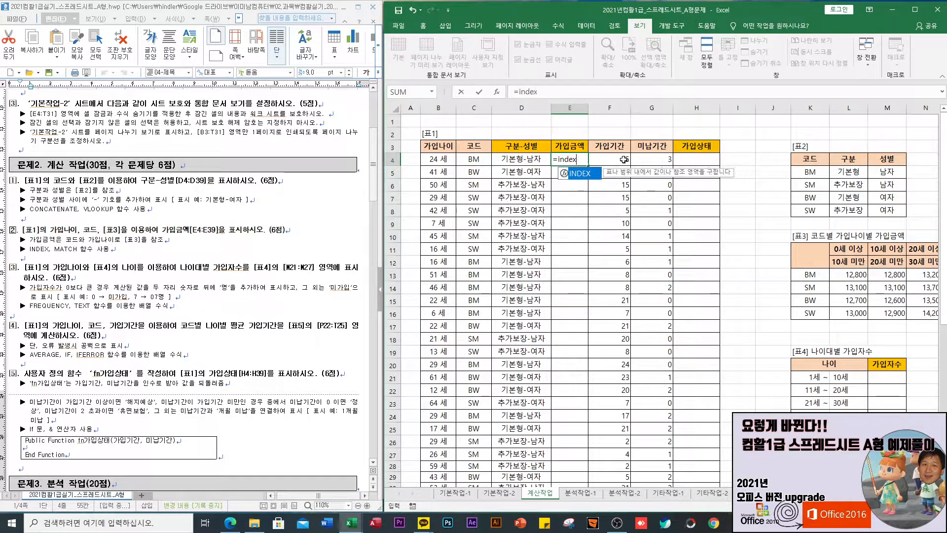
key(Tab)
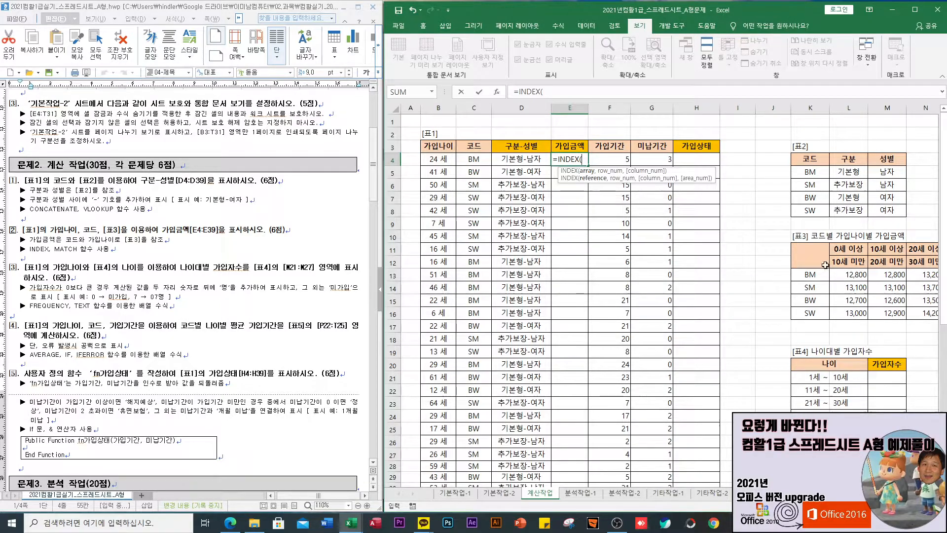
drag(847, 273, 863, 317)
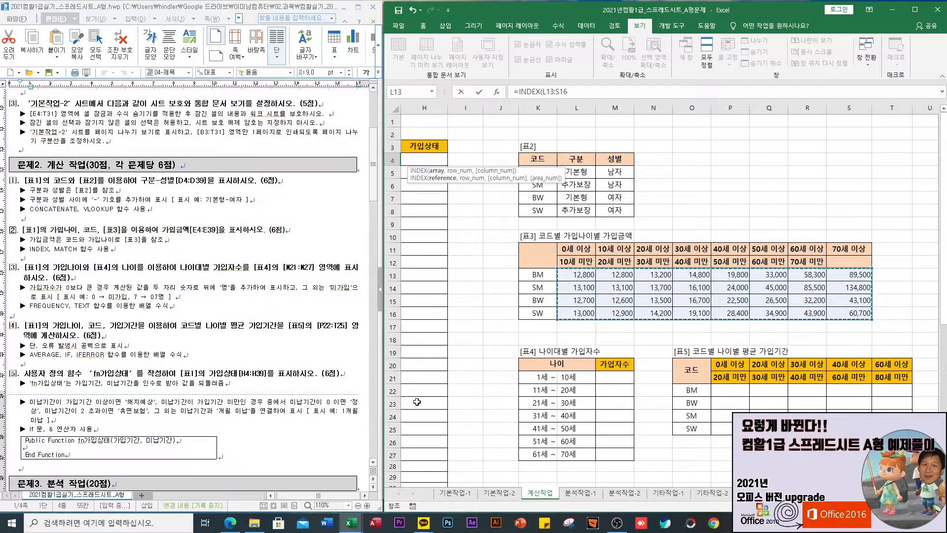
key(F4)
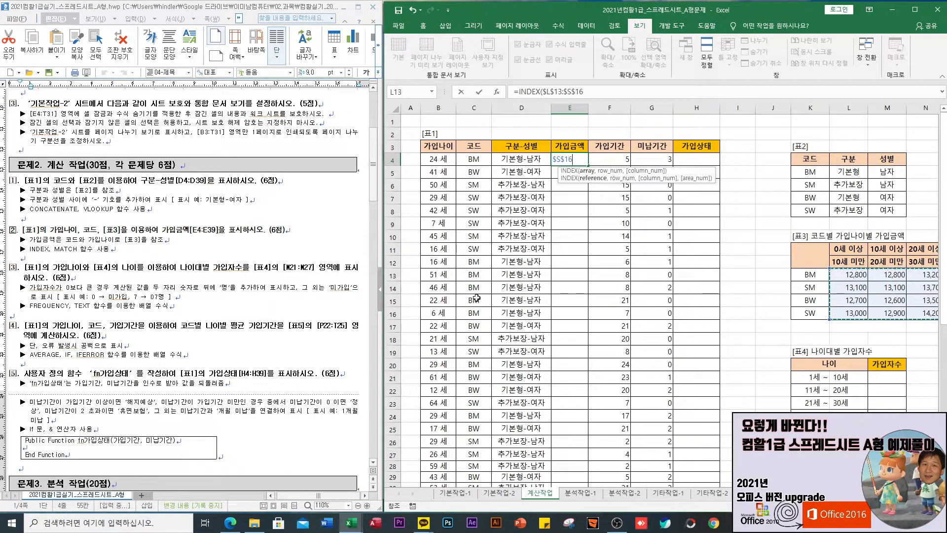
text(,)
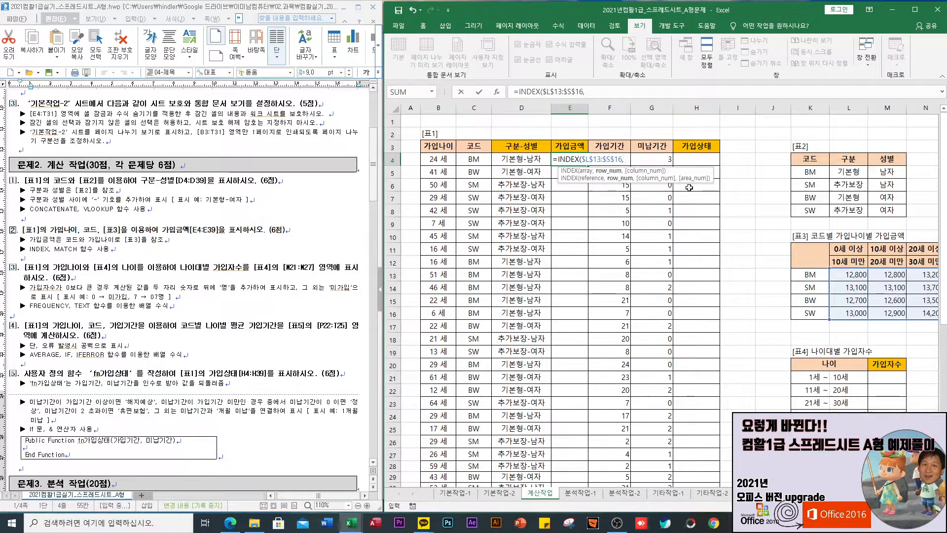
- Add a MATCH as INDEX's row number, looking up code C4 in $K$13:$K$16 with match type 0
text(MATCH()
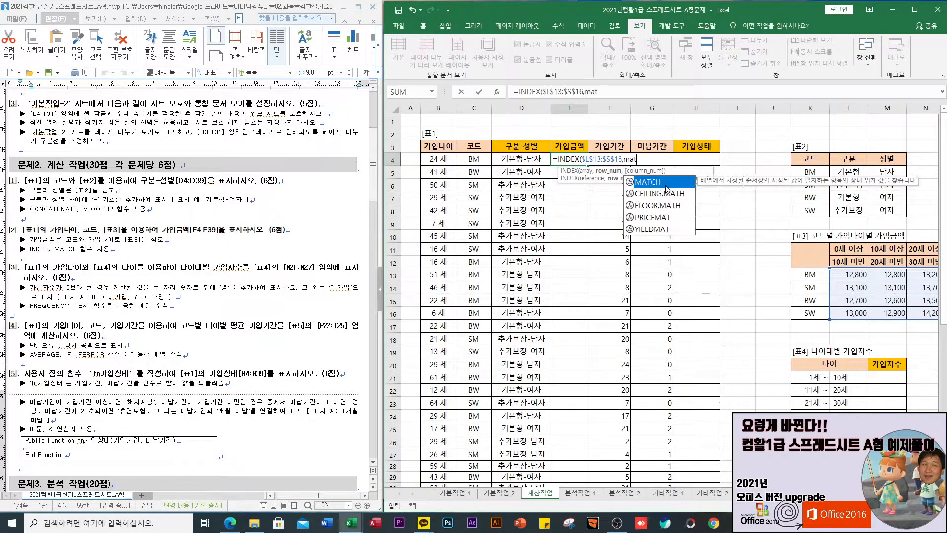
click(474, 159)
text(,)
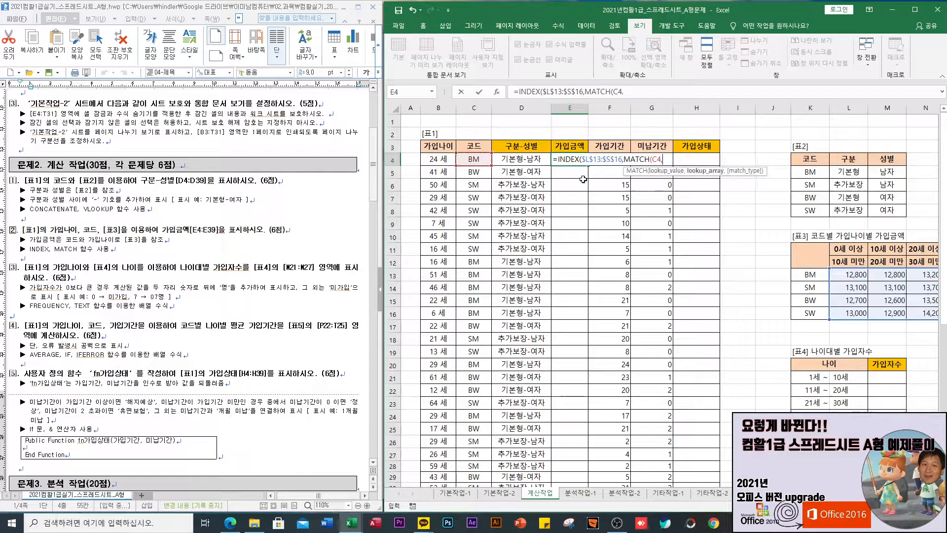
drag(804, 275, 811, 312)
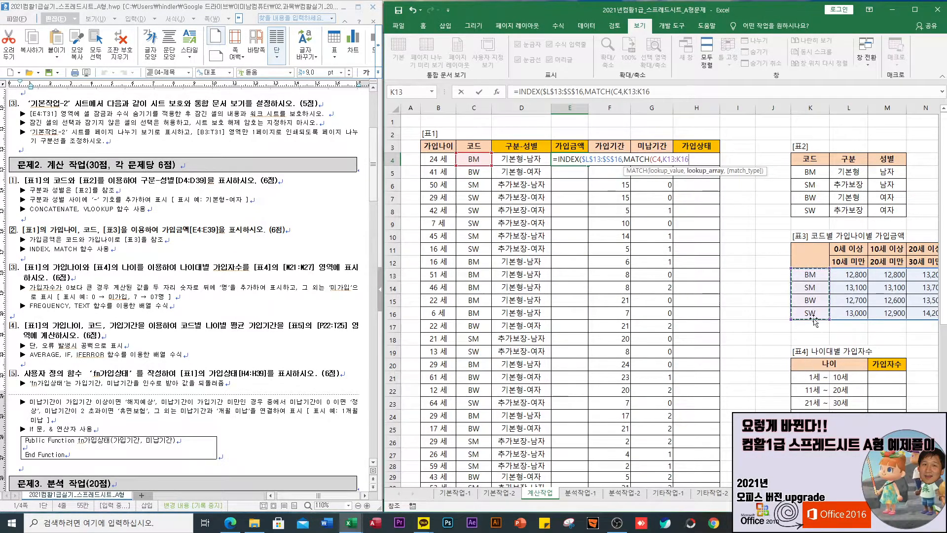
key(F4)
text(,)
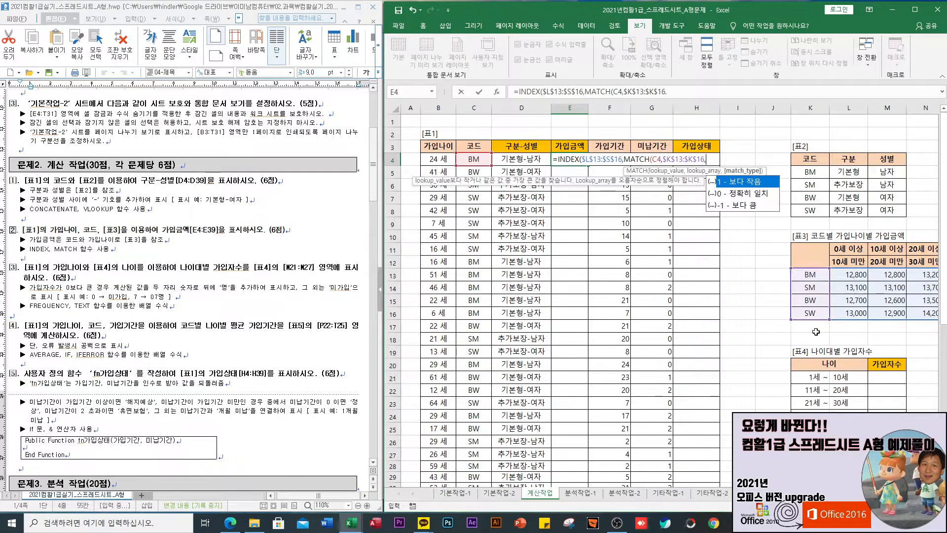
text(0))
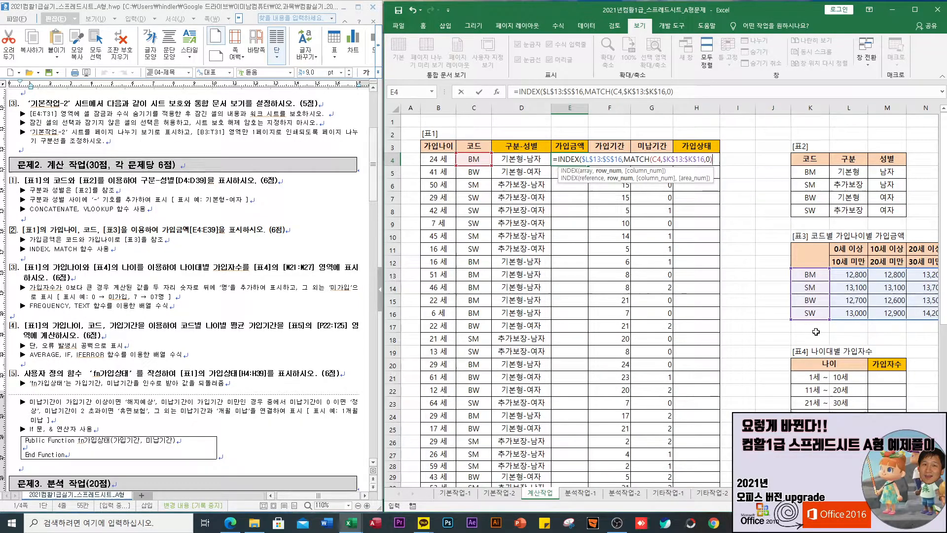
text(,)
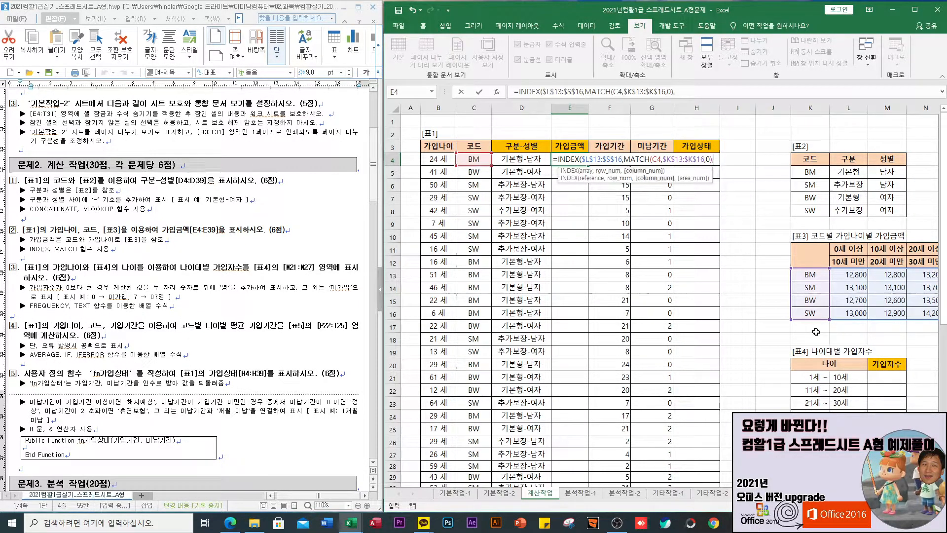
- Start a second MATCH as INDEX's column number, looking up age B4 in the absolute range $L$11:$S$11
text(MATCH()
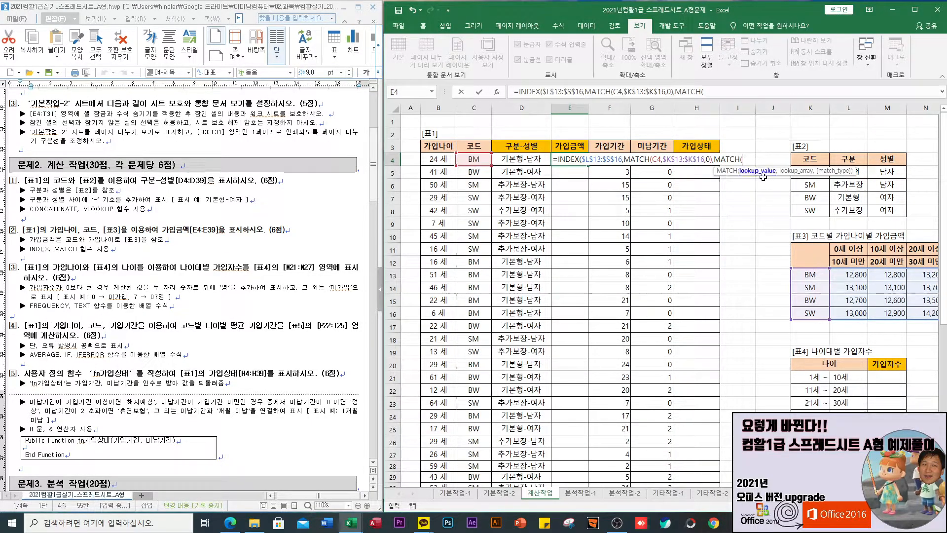
click(438, 160)
text(,)
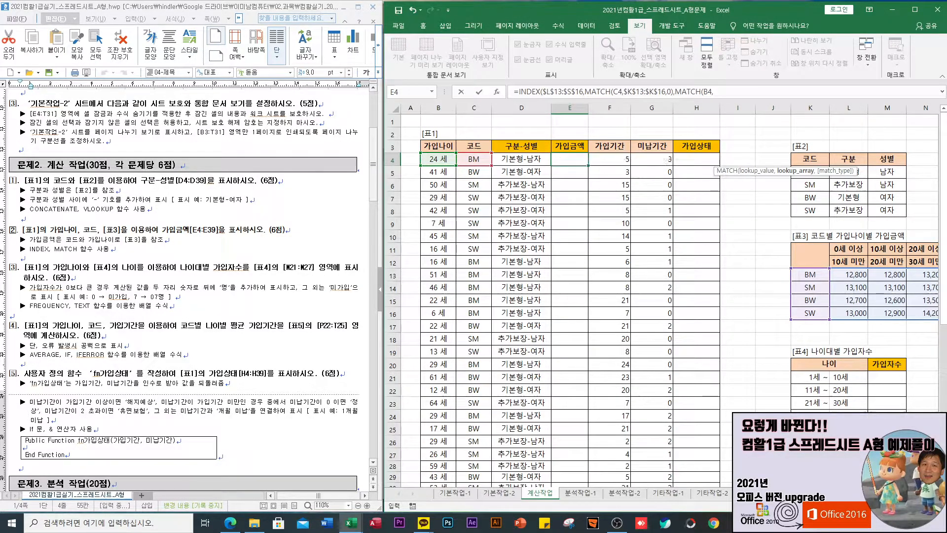
scroll(646, 249, right, 7)
drag(574, 248, 838, 248)
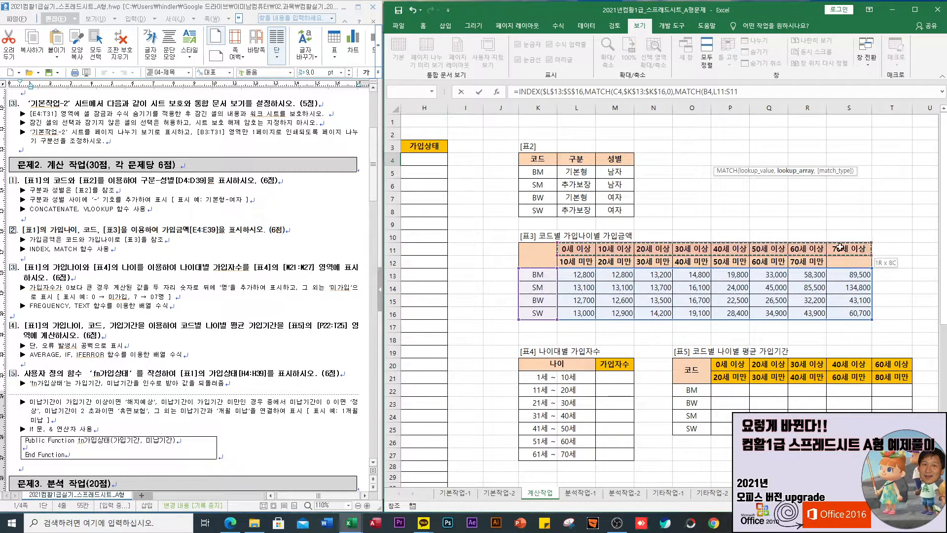
key(F4)
scroll(660, 267, left, 7)
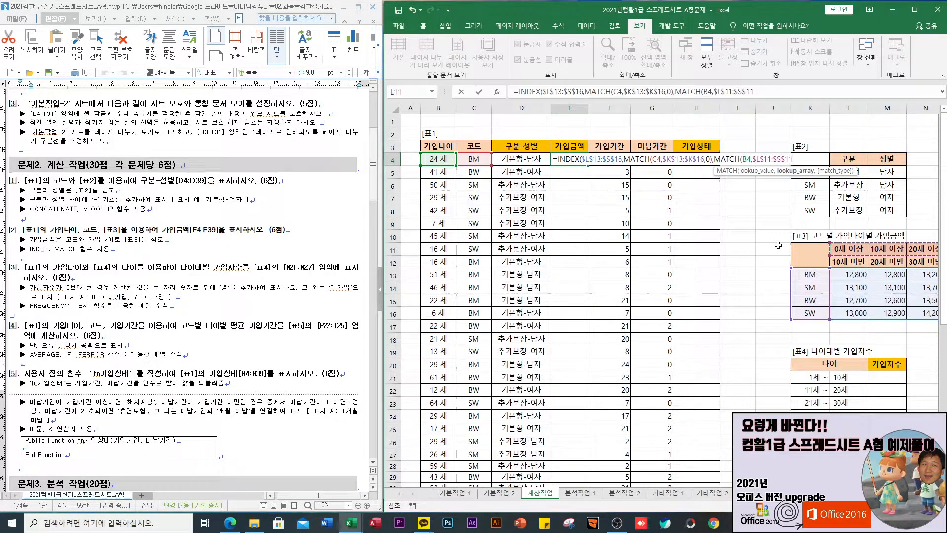
- Complete the age MATCH with match type 1, close the INDEX formula, and fill it down to E39
text(,1)
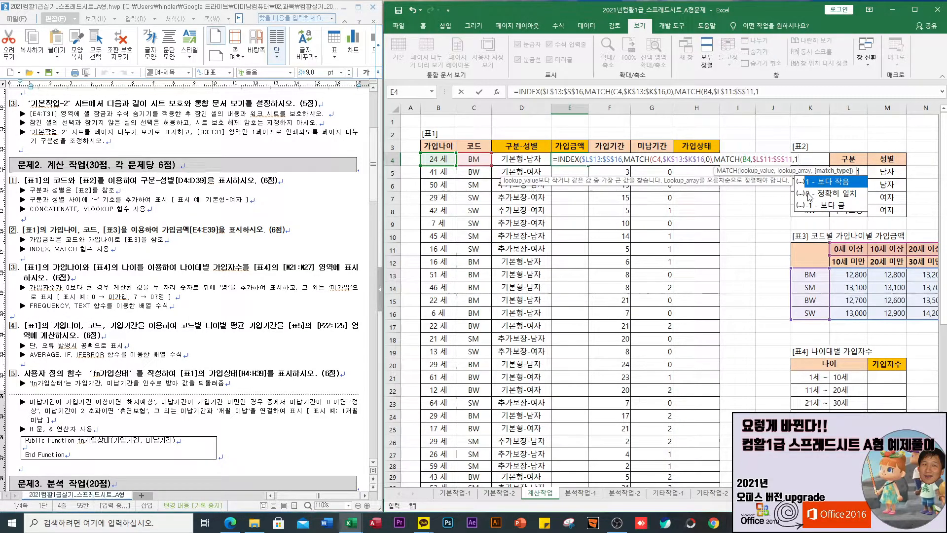
text())
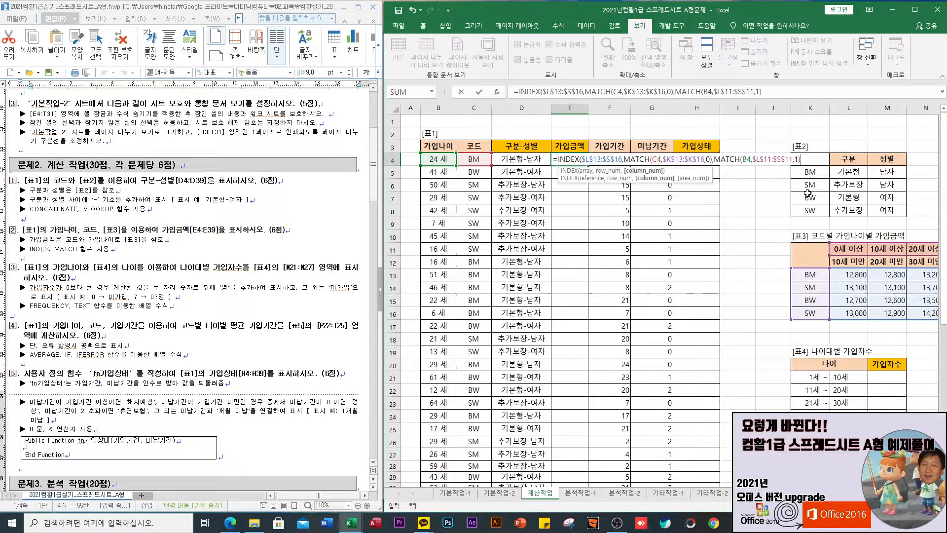
key(Return)
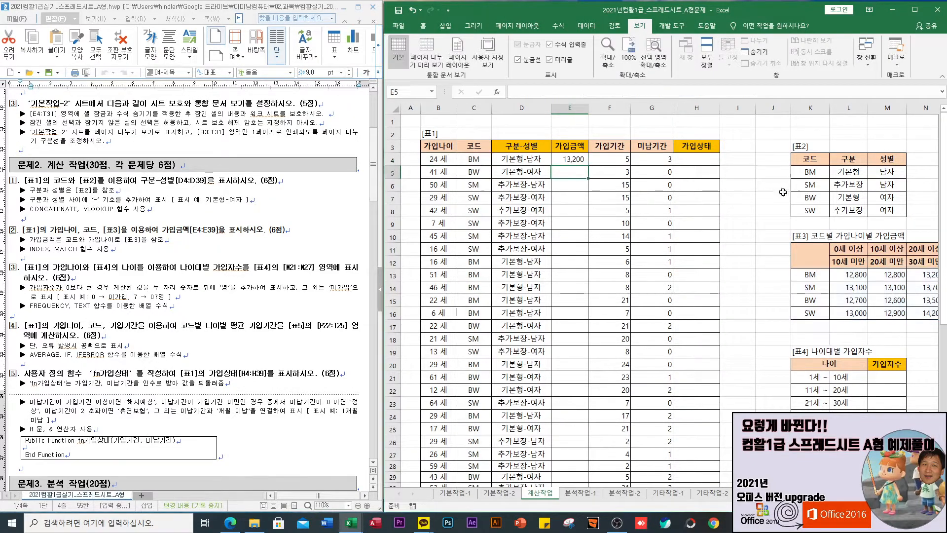
click(572, 161)
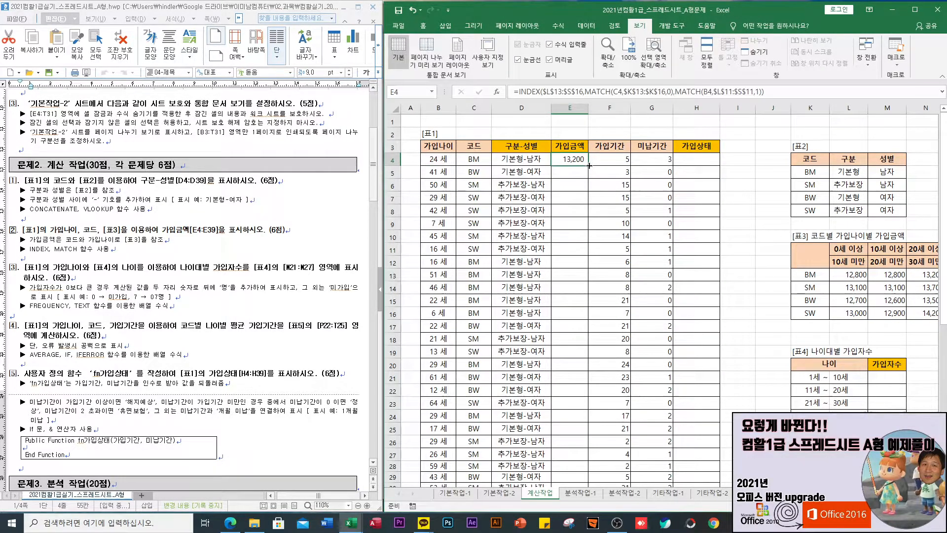
double_click(589, 165)
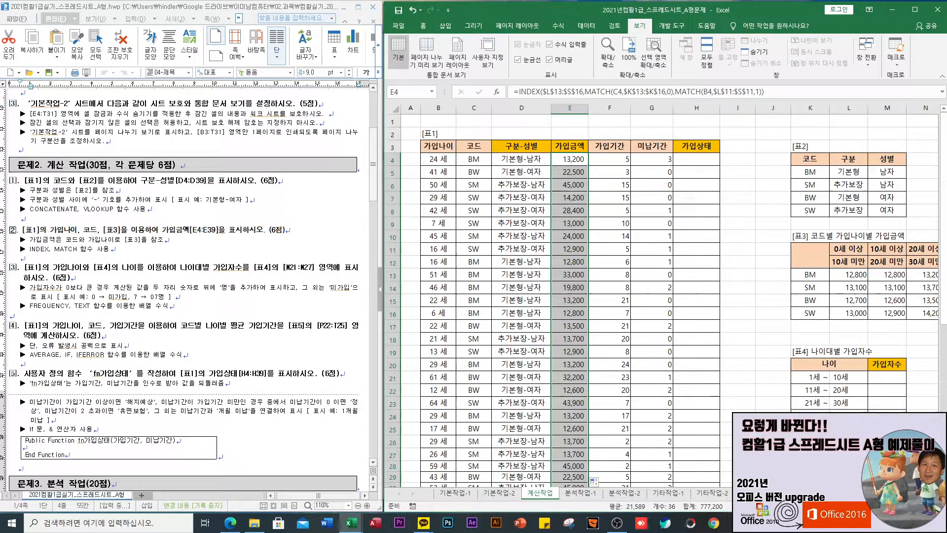
- Begin a FREQUENCY formula across the 가입자수 cells M21:M27 of [표4]
scroll(669, 300, right, 2)
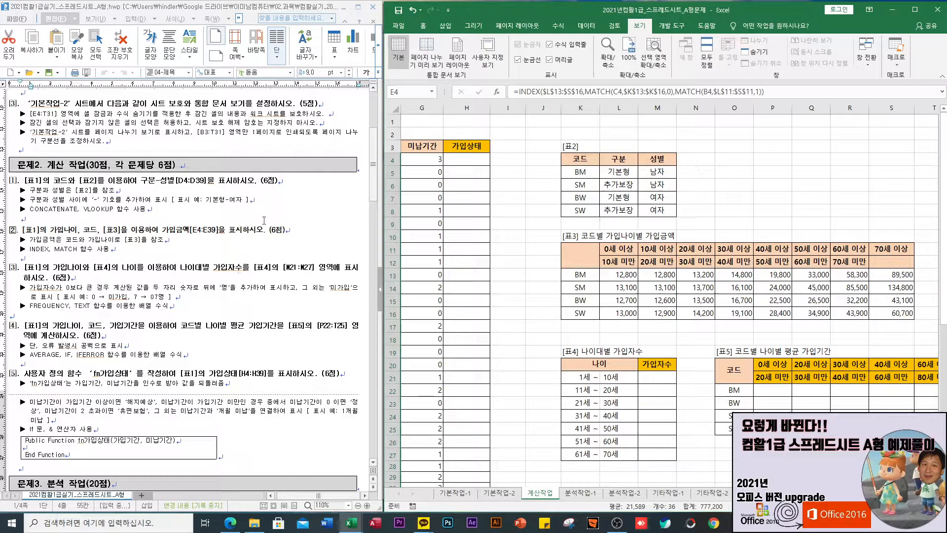
drag(508, 339, 775, 339)
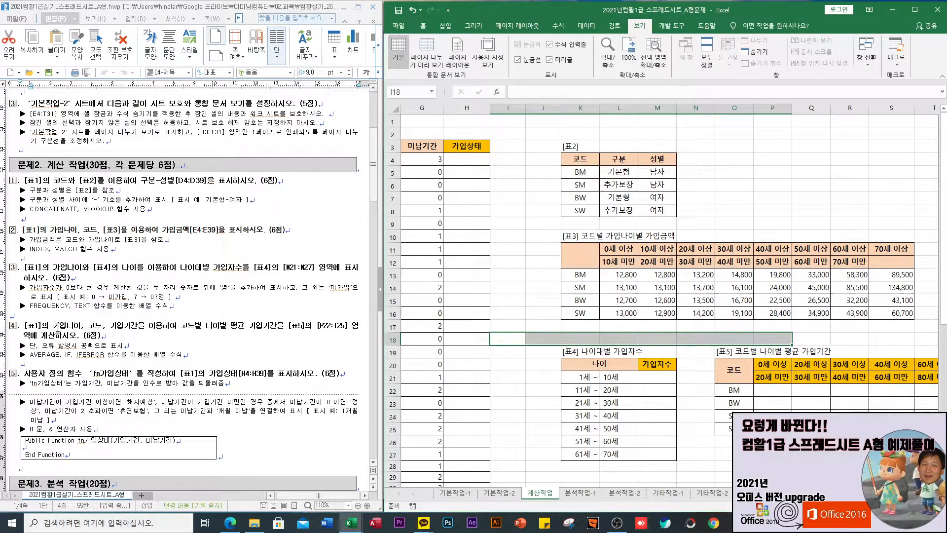
drag(657, 377, 666, 457)
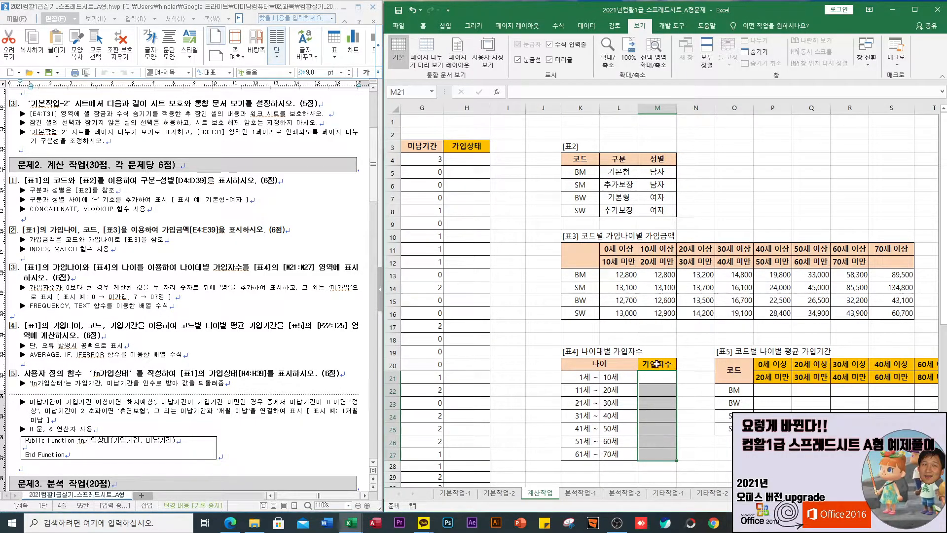
text(=fre)
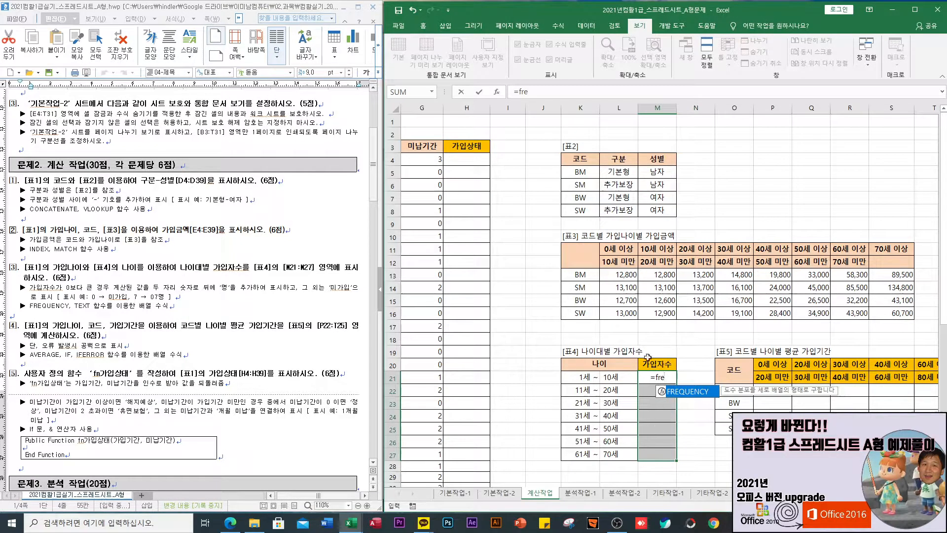
key(Tab)
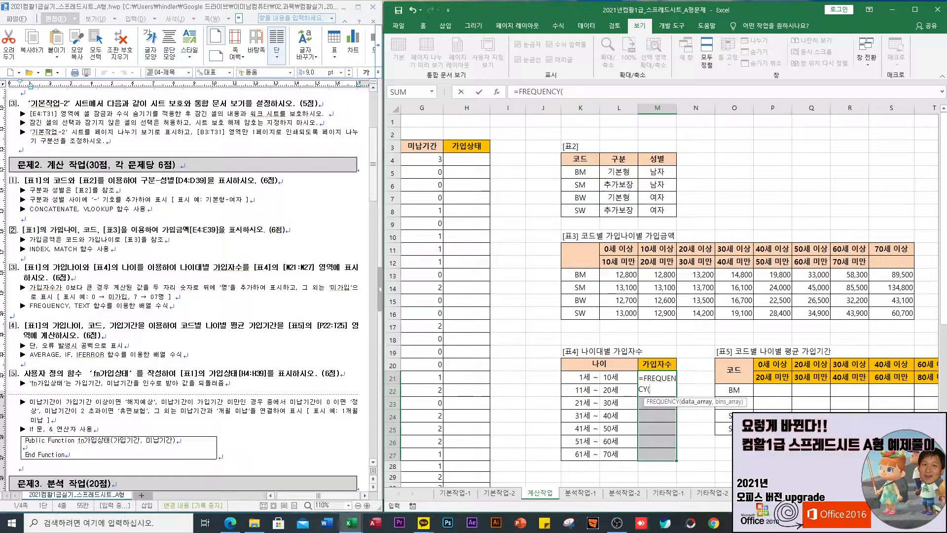
- Give FREQUENCY the data range B4:B39 and bins L21:L27, and enter it as an array formula
scroll(691, 345, left, 3)
click(440, 158)
drag(440, 158, 441, 471)
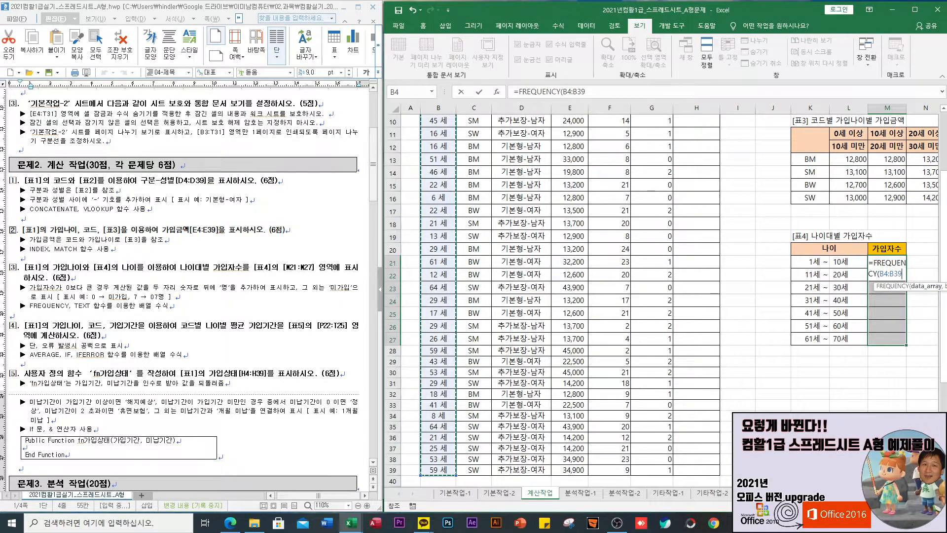
text(,)
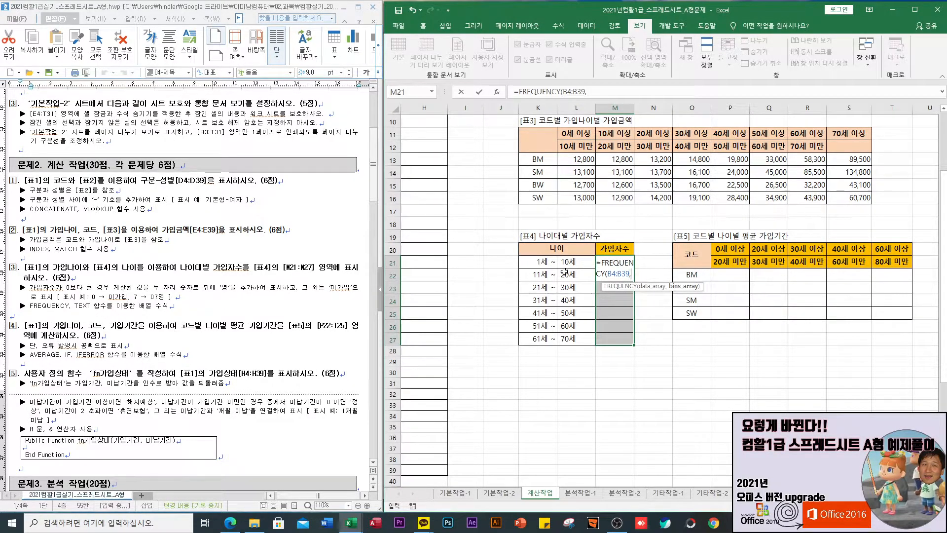
drag(568, 263, 575, 340)
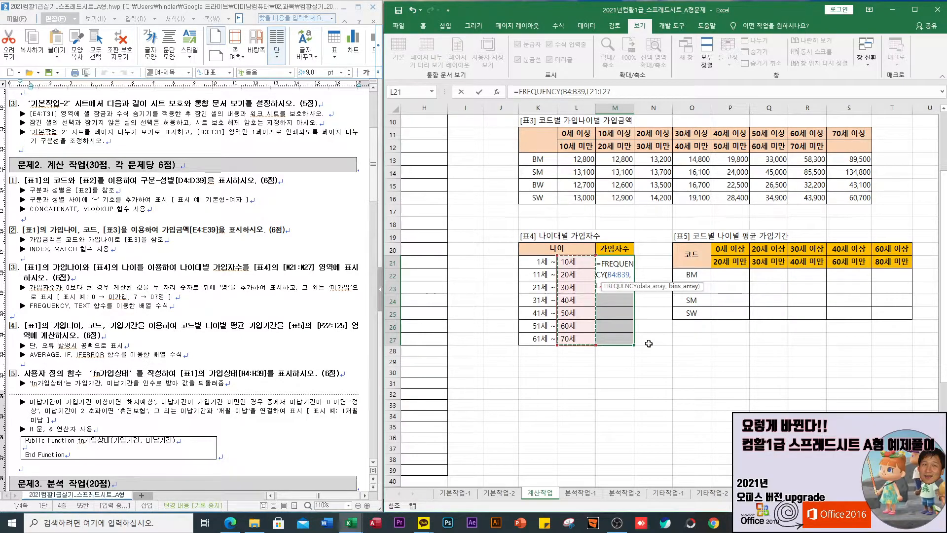
text())
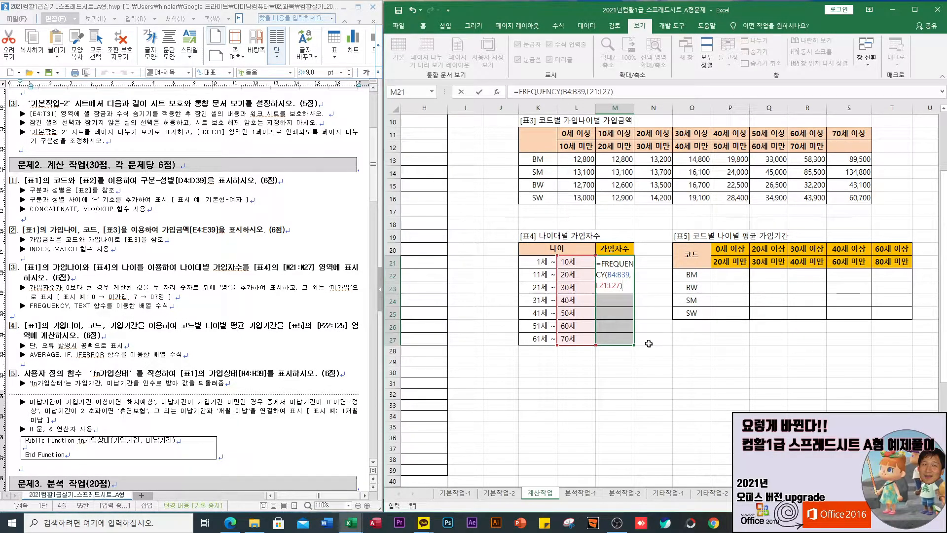
key(ctrl+shift+Return)
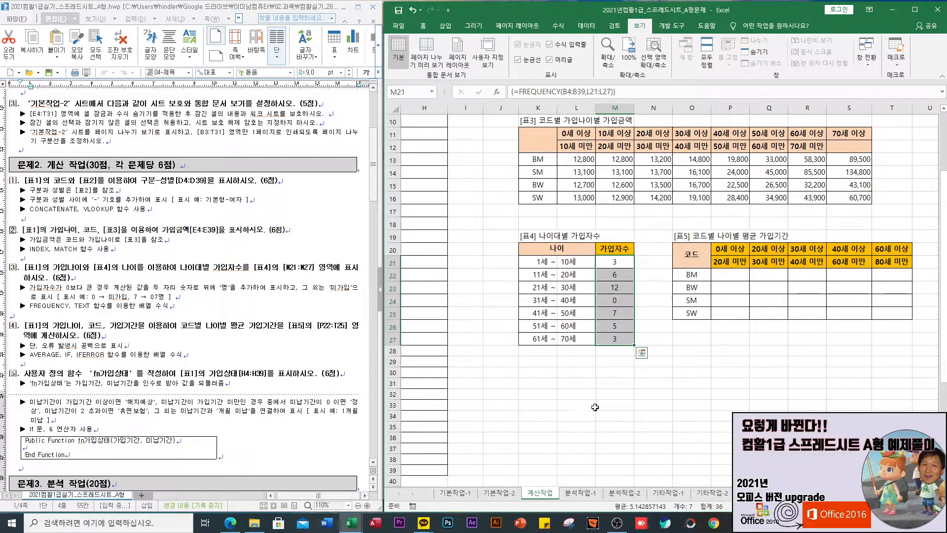
- Enter a trial formula =TEXT(M24,"00명") in M30 and copy it down to M31
click(613, 374)
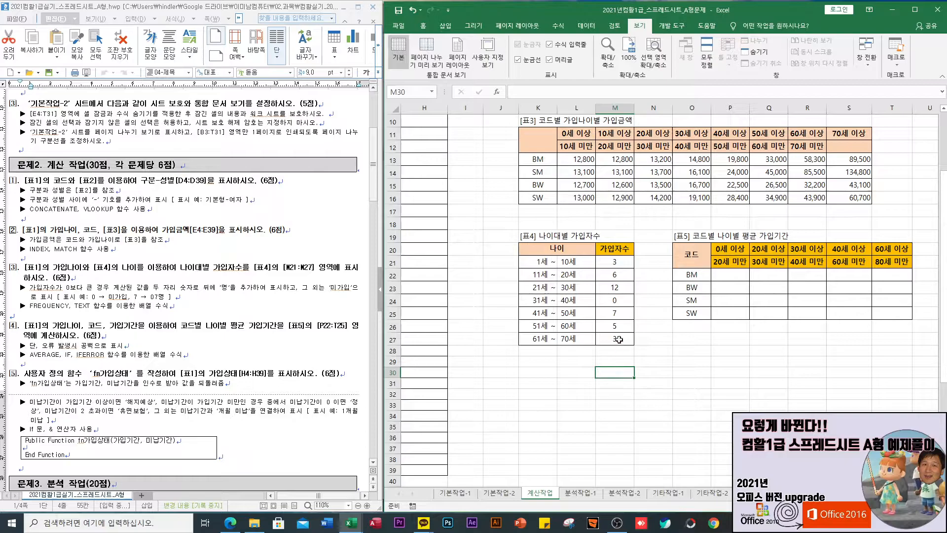
text(=)
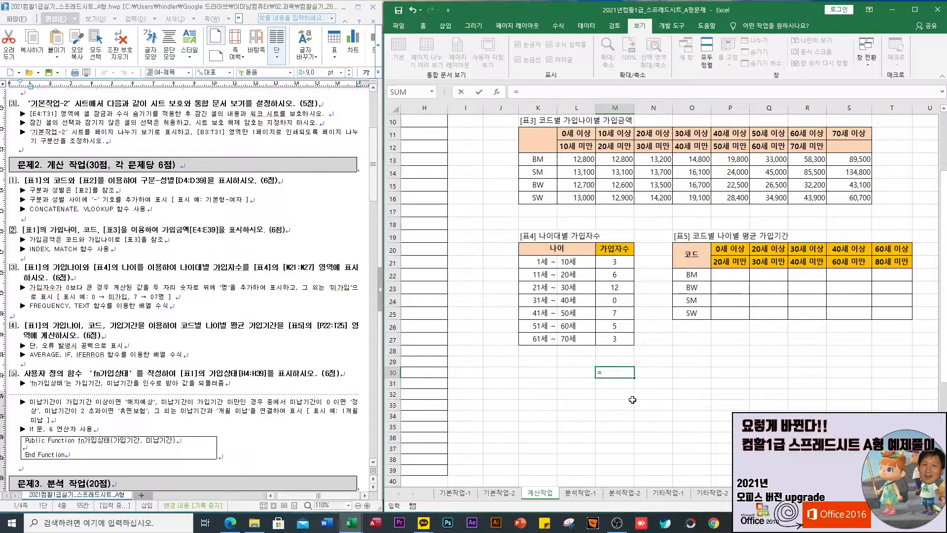
text(TEXT()
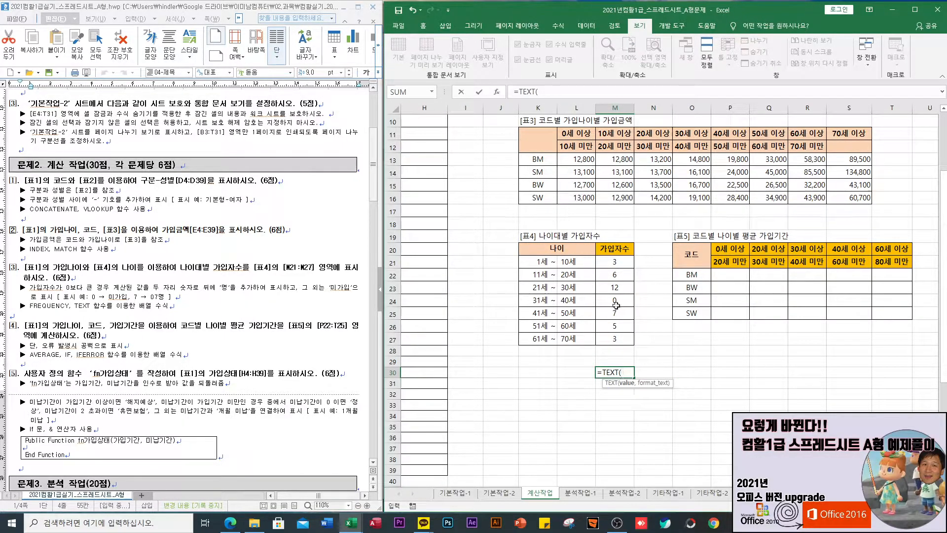
click(614, 301)
text(,"00)
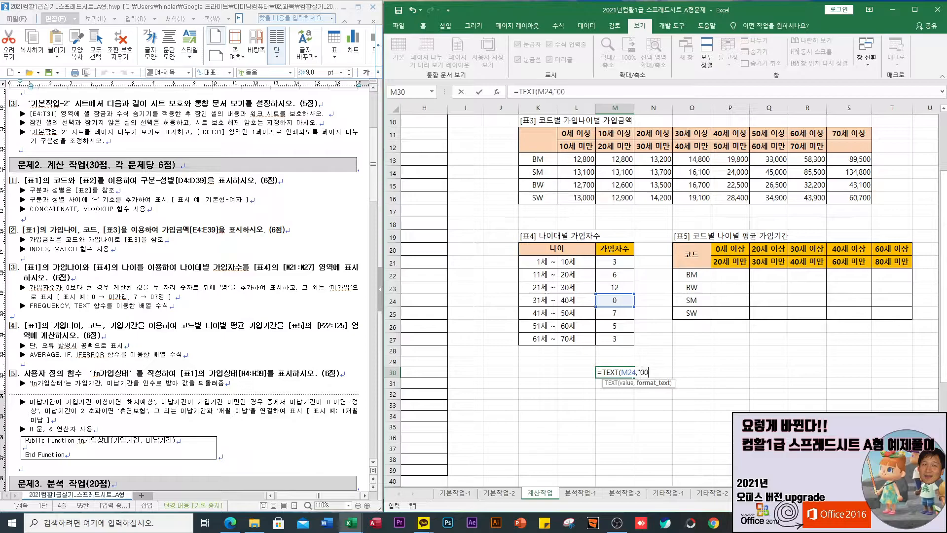
text(며)
text(")
text())
key(Return)
click(619, 373)
drag(636, 380, 636, 388)
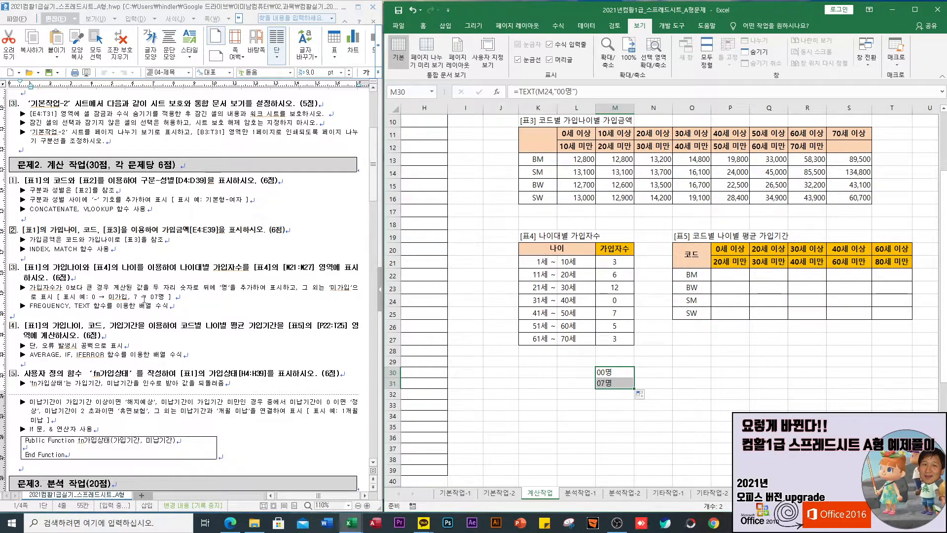
- Enter a second trial TEXT formula in O30 for M24, using a conditional format of [>0]00명;미가입
click(675, 374)
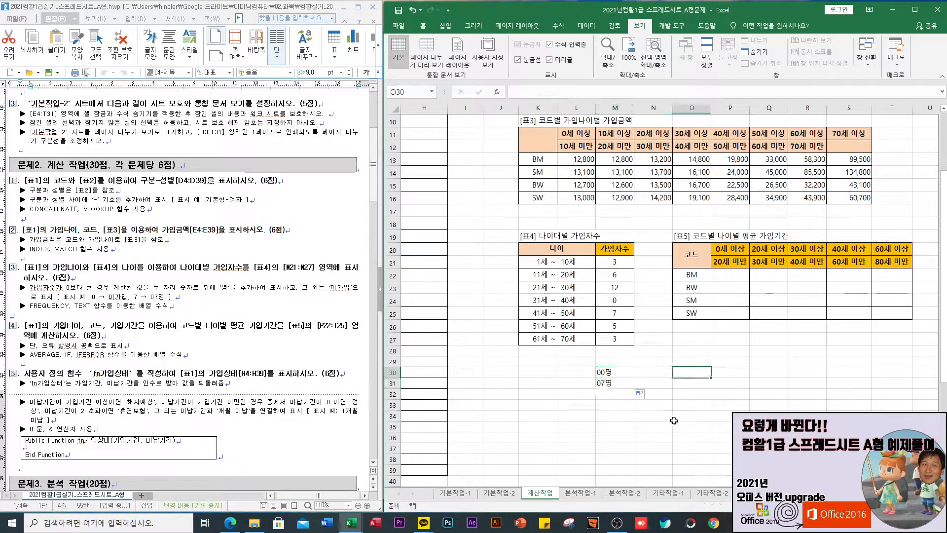
text(=)
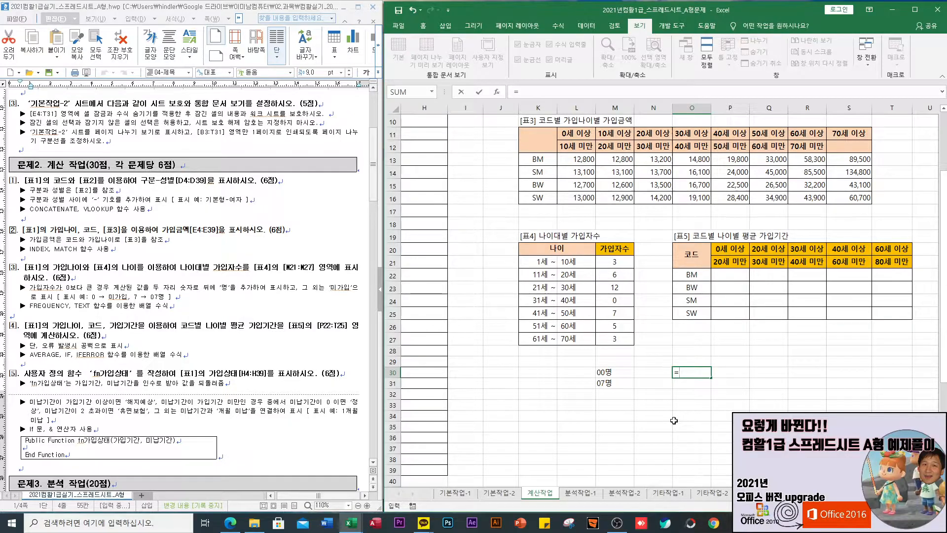
text(ㅅㄷtext()
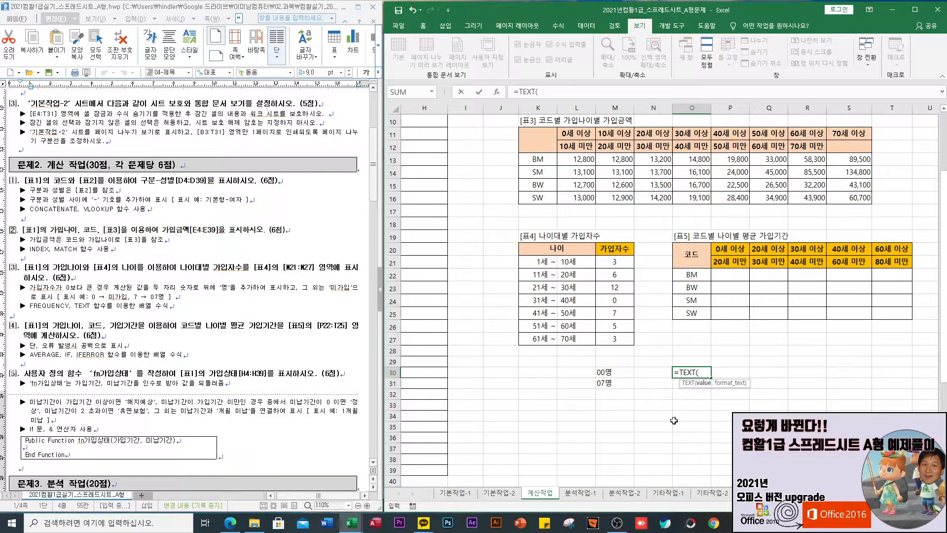
click(614, 299)
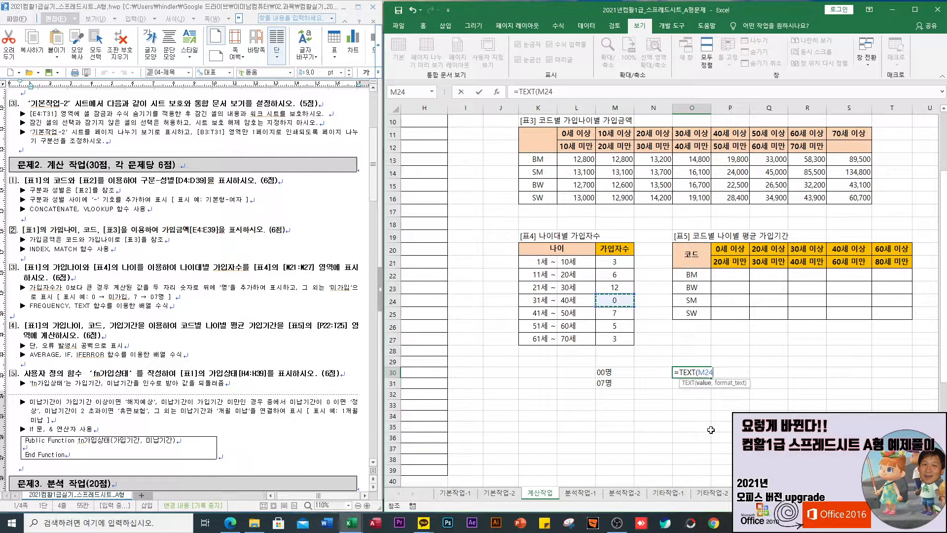
text(,)
text([>0)
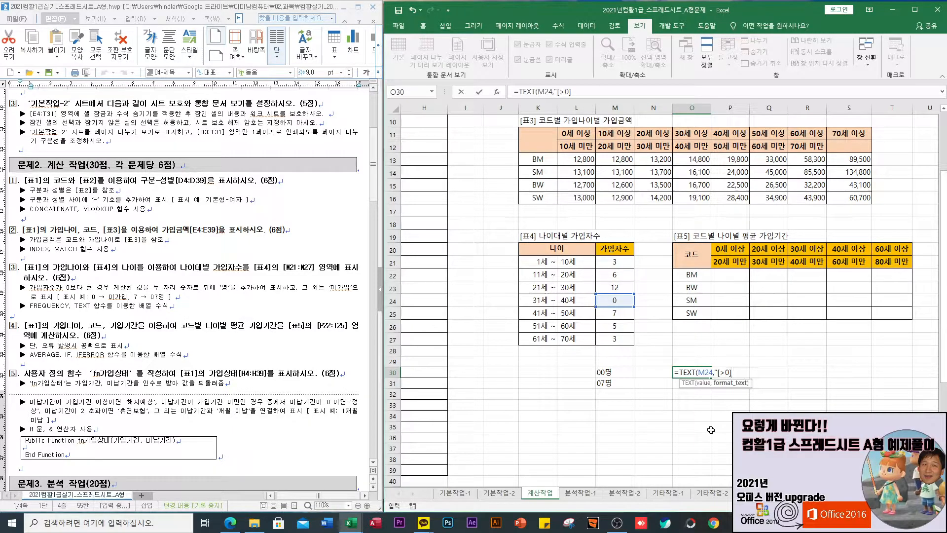
text(명;al)
key(BackSpace)
text(미가입"")
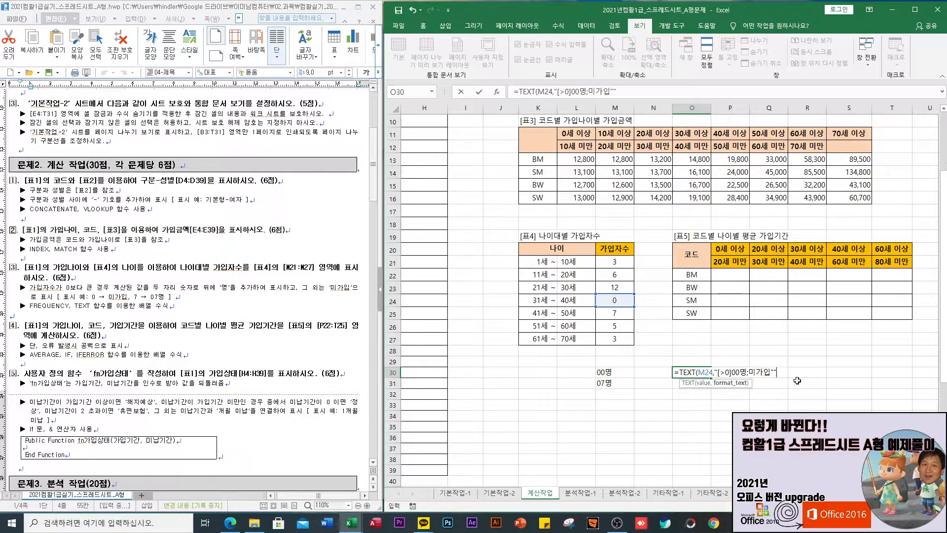
key(Return)
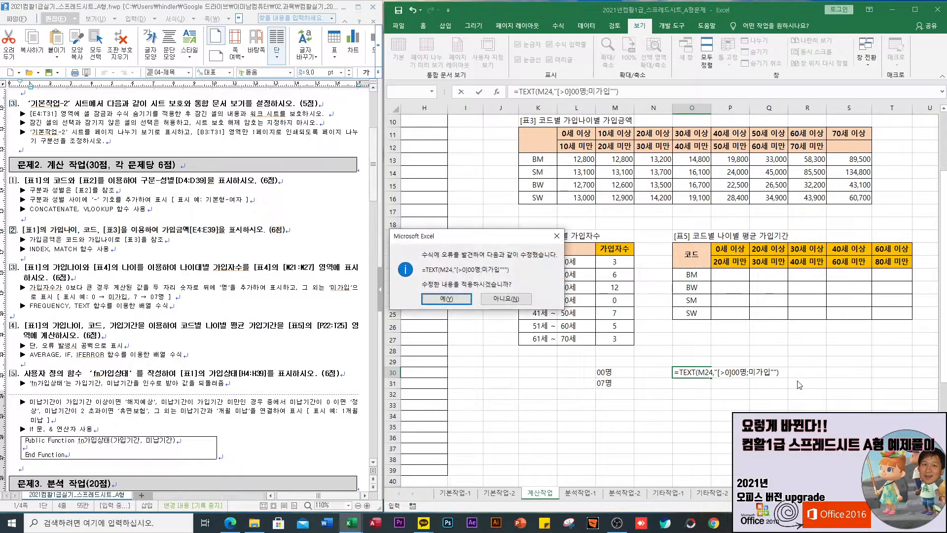
key(Return)
- Remove the surplus quotation marks after 미가입 in O30's formula and copy it down to O31
key(Up)
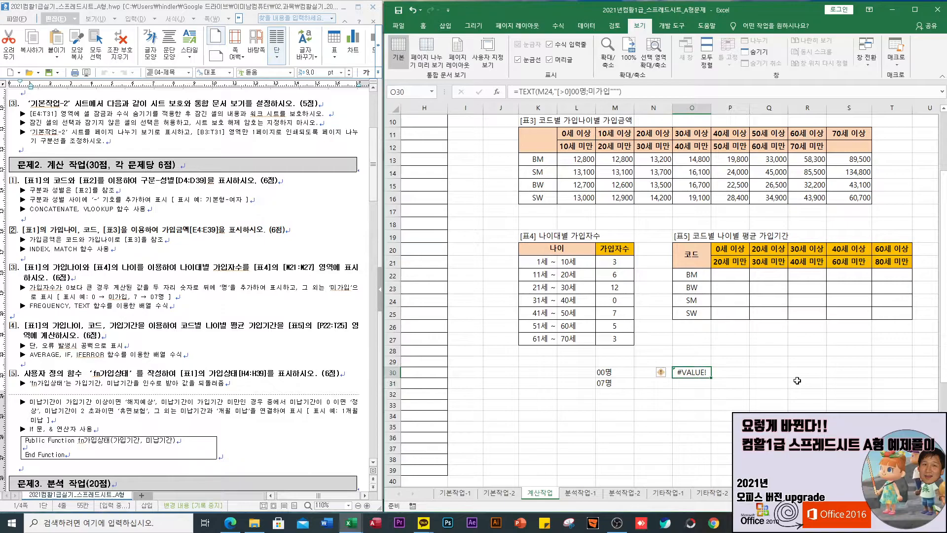
key(F2)
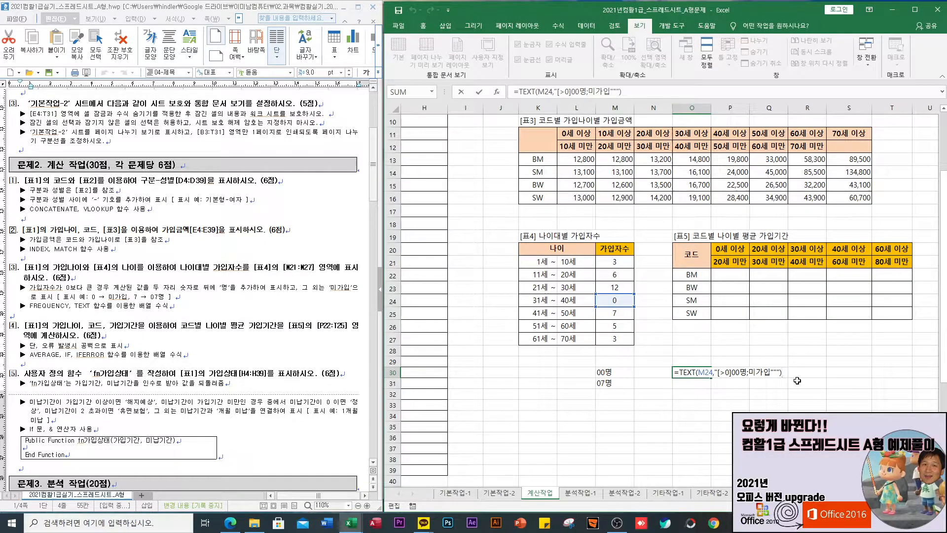
key(Left)
key(Left)
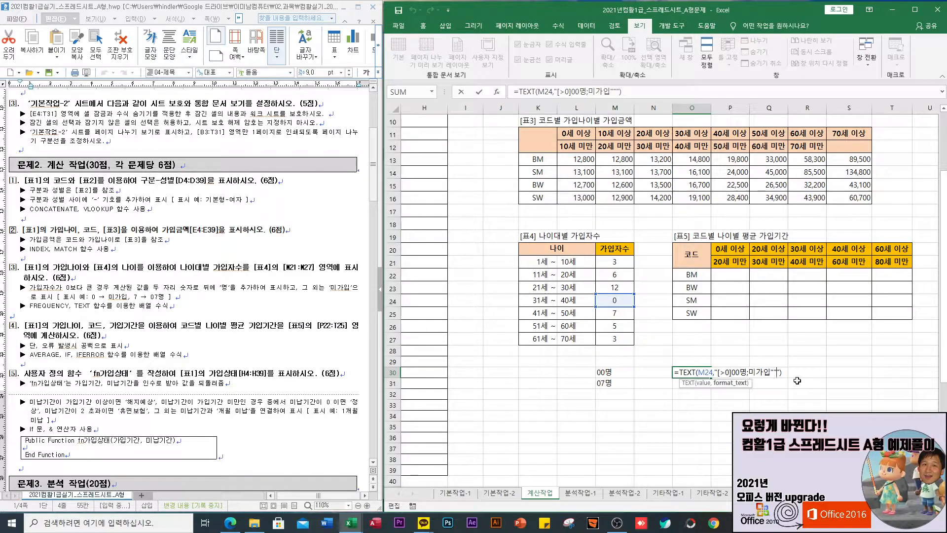
key(BackSpace)
key(Return)
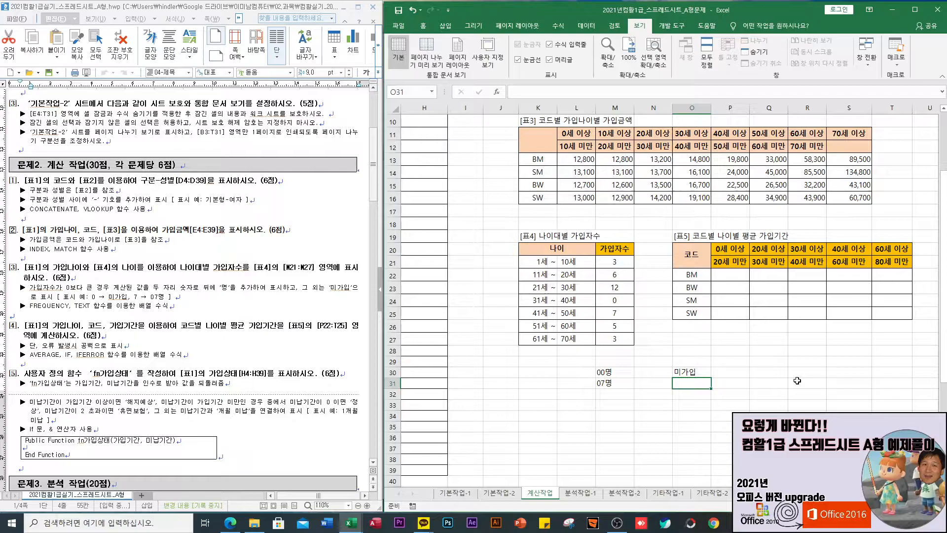
click(691, 371)
drag(713, 377, 711, 388)
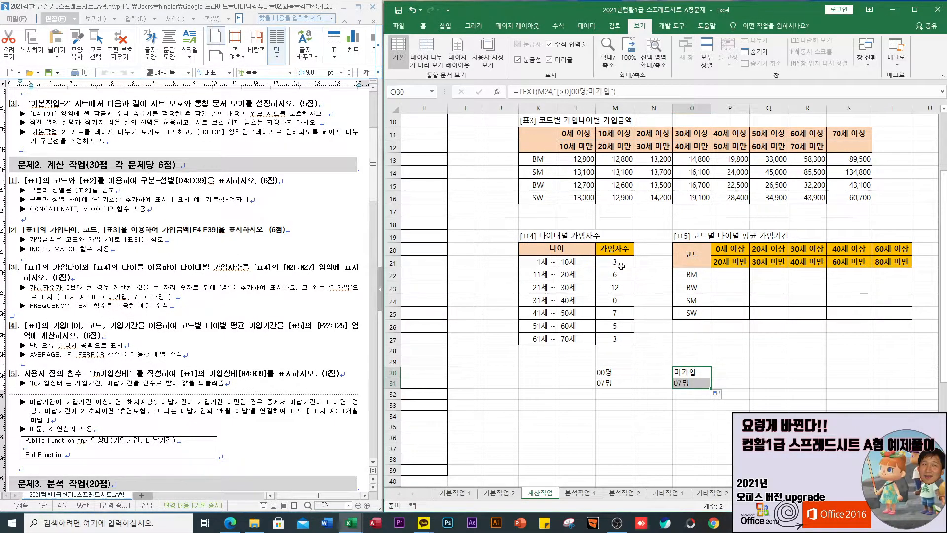
- Wrap the FREQUENCY array formula of M21:M27 in a TEXT function as its value argument
drag(619, 263, 616, 340)
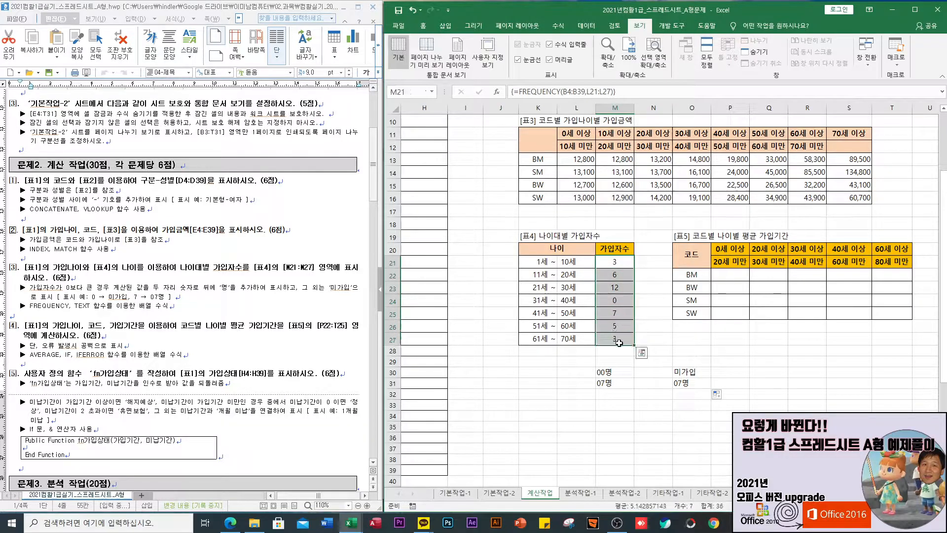
key(F2)
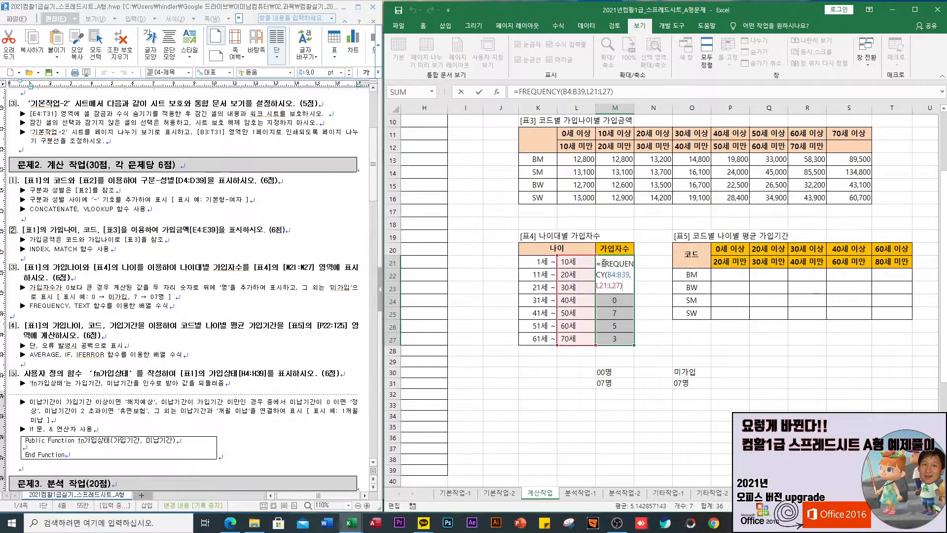
text(ㅅ)
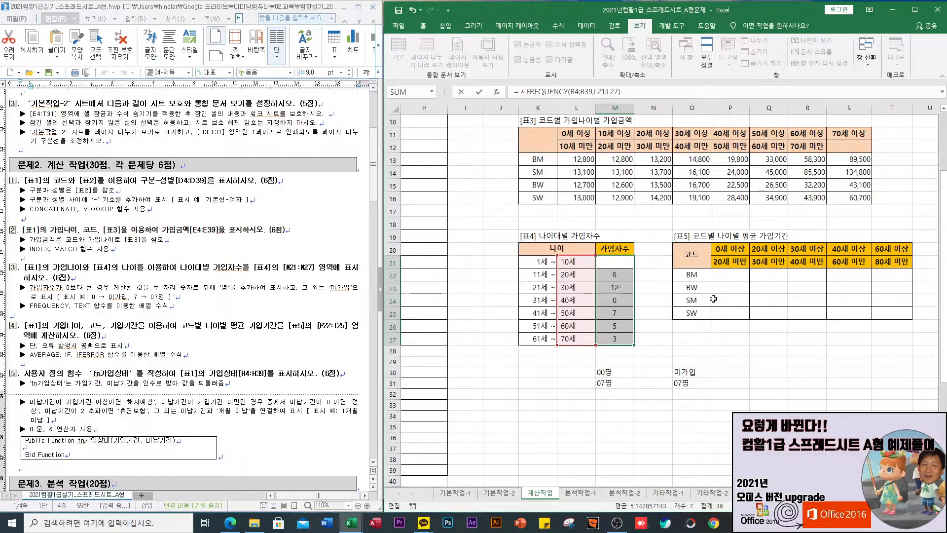
key(BackSpace)
key(Hangul)
text(text)
key(Tab)
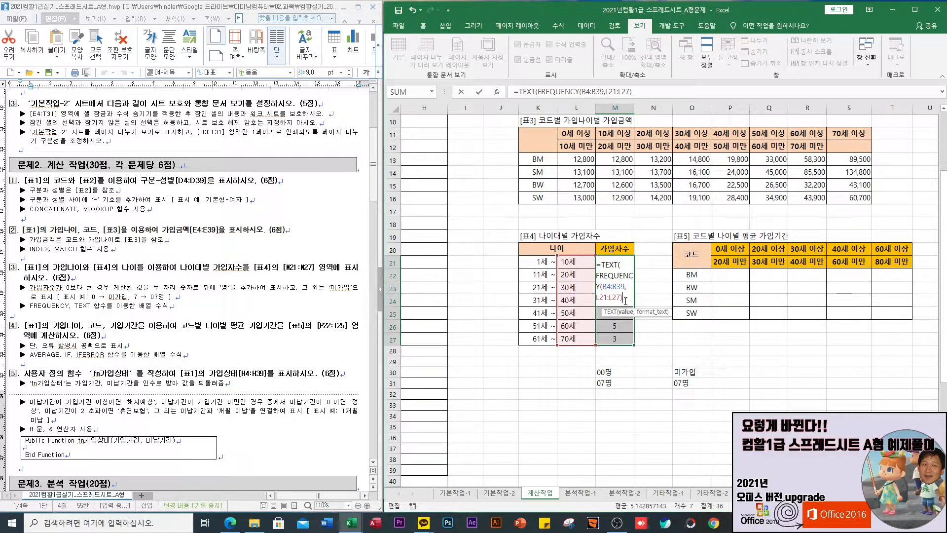
- Give TEXT the format "[>0]00명;미가입", close the function, and enter it as an array formula in M21:M27
text(,)
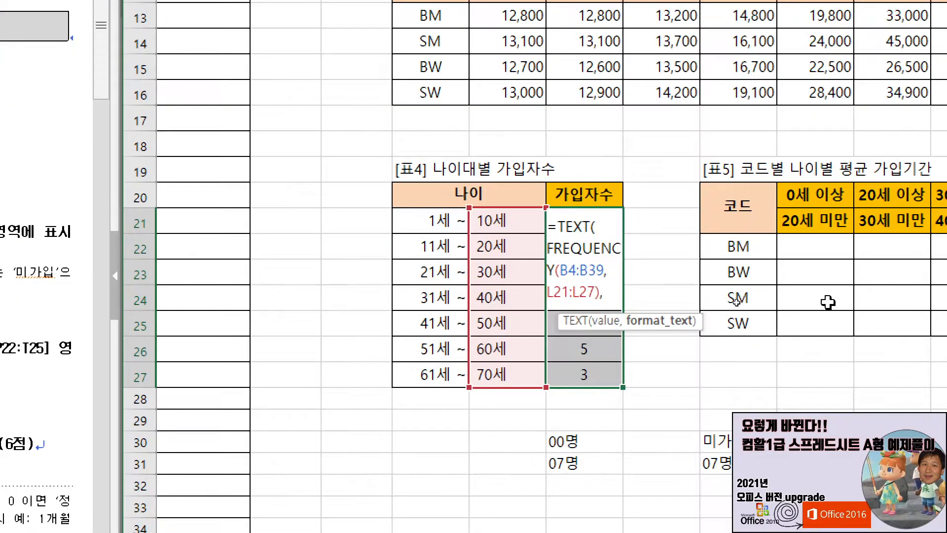
text("[>0)
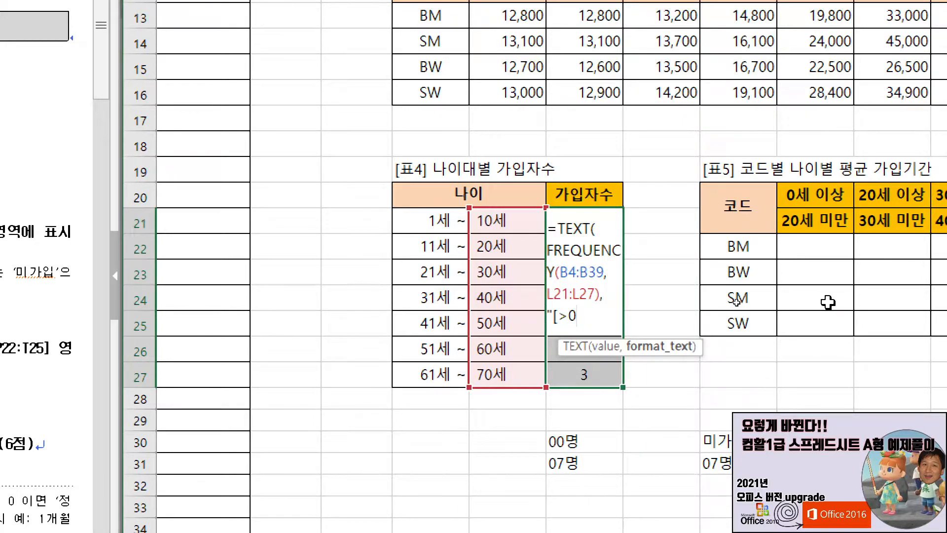
text(]00명;a)
key(BackSpace)
text(미가입)
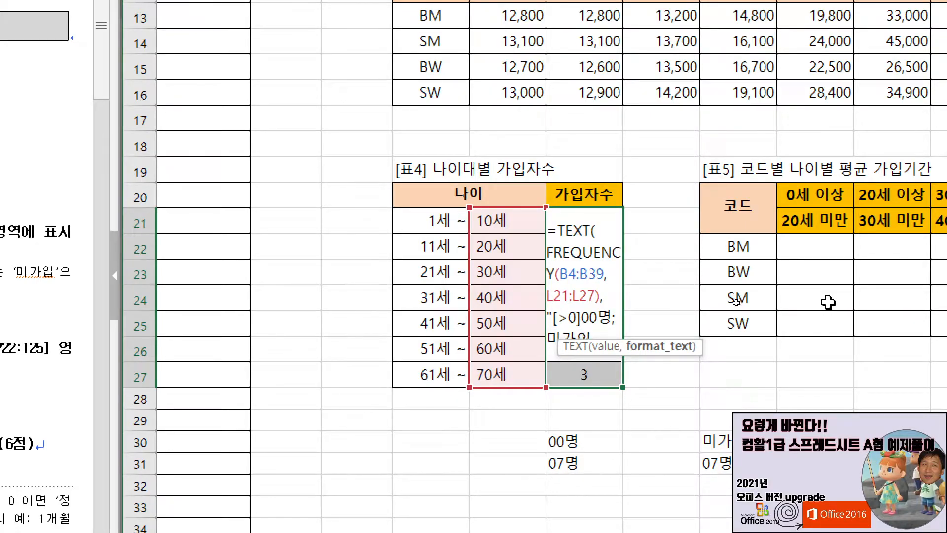
text("))
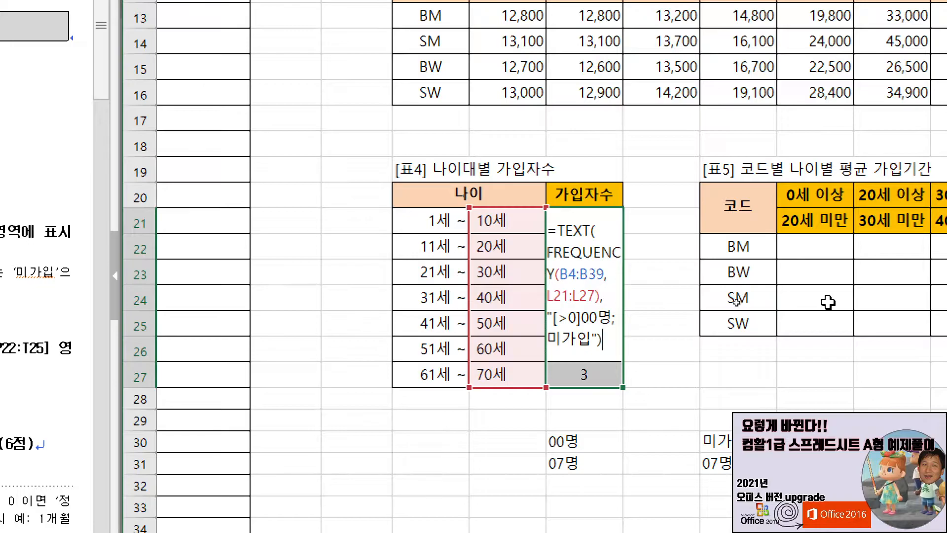
key(ctrl+shift+Return)
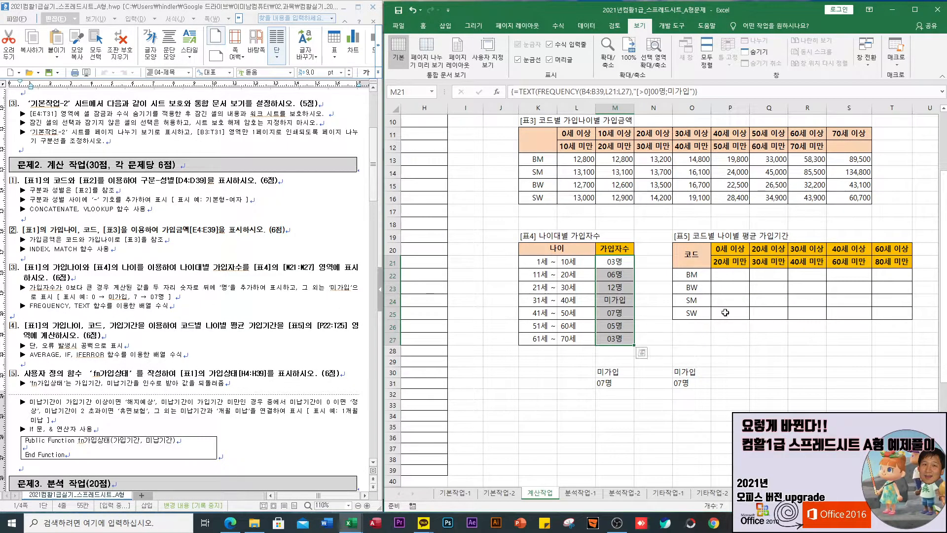
- Examine the 가입기간 values of [표1] and the age headings of [표5] for the average calculation
click(729, 274)
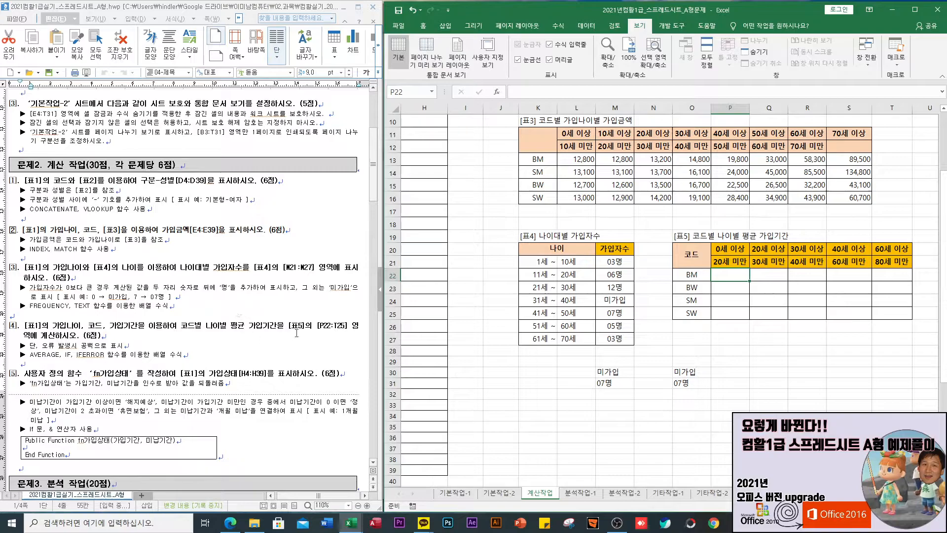
scroll(520, 439, left, 4)
scroll(520, 439, up, 3)
drag(618, 163, 616, 403)
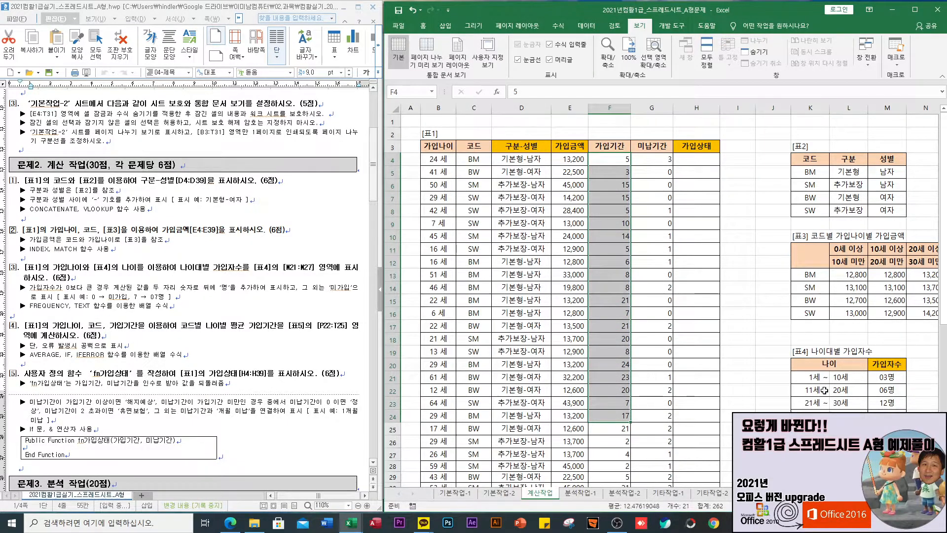
scroll(669, 296, right, 3)
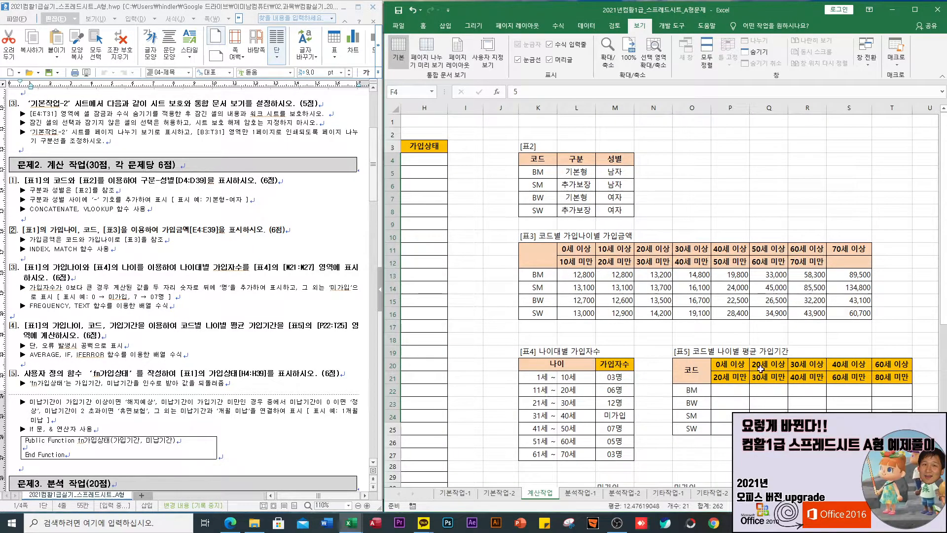
drag(731, 363, 891, 364)
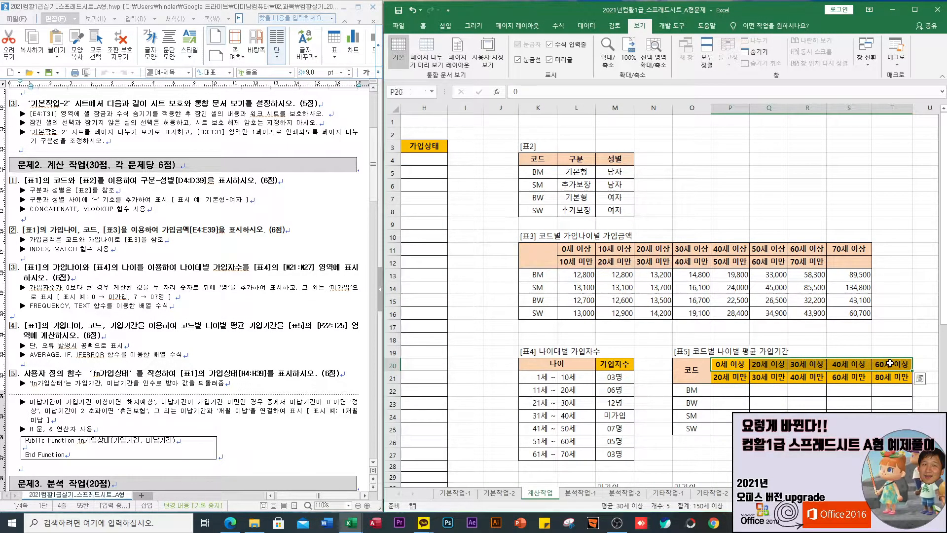
- Start an AVERAGE formula in P22 with a nested IF whose logical test is two empty bracketed conditions multiplied together
click(734, 392)
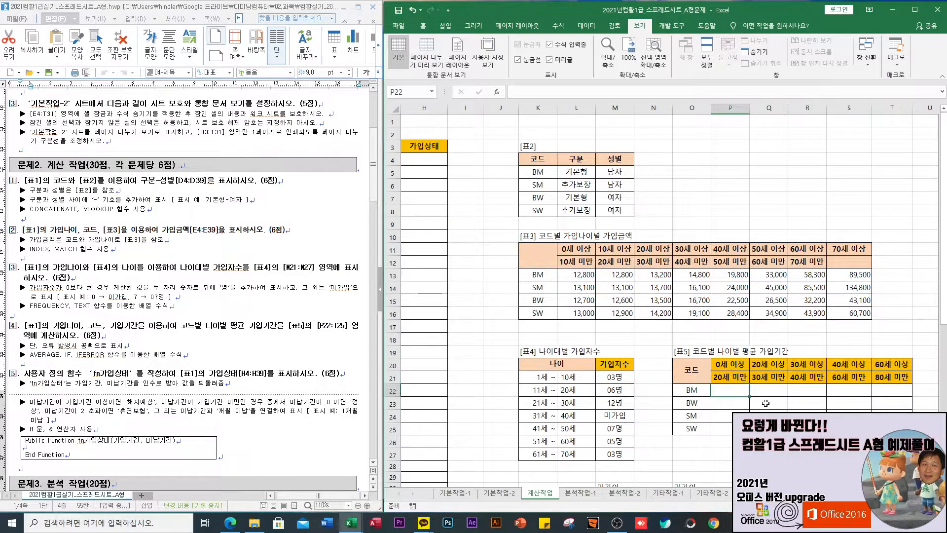
text(=)
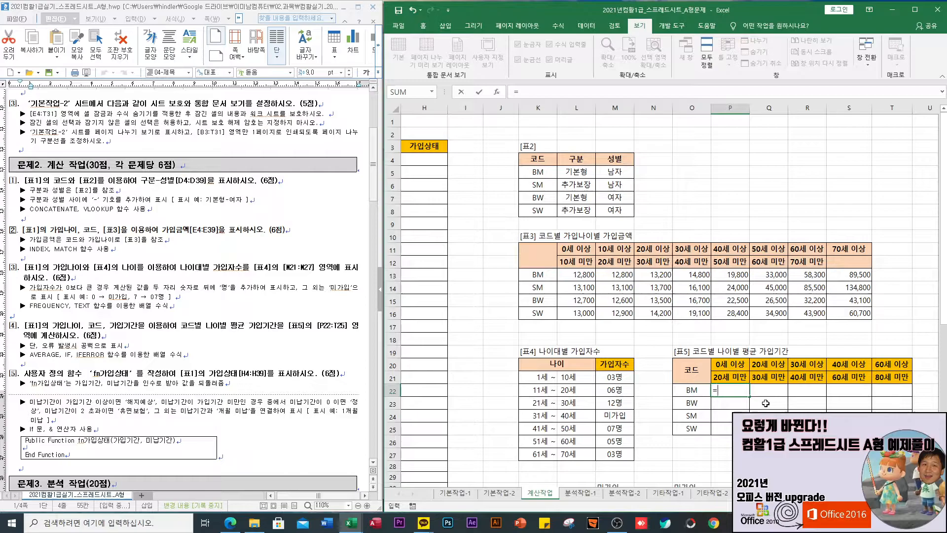
text(ㅁㅍ)
key(BackSpace)
key(BackSpace)
key(Hangul)
text(aver)
text(IF()
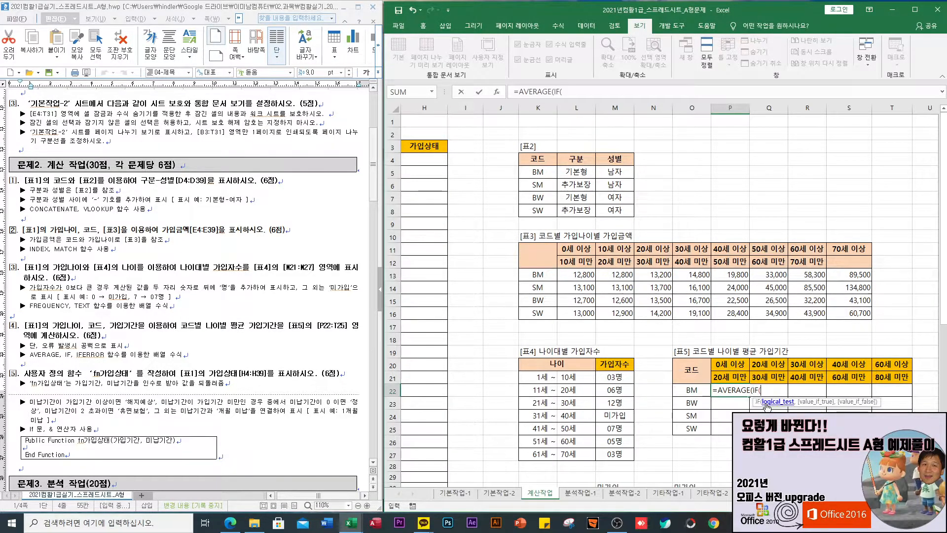
text(()*(),)
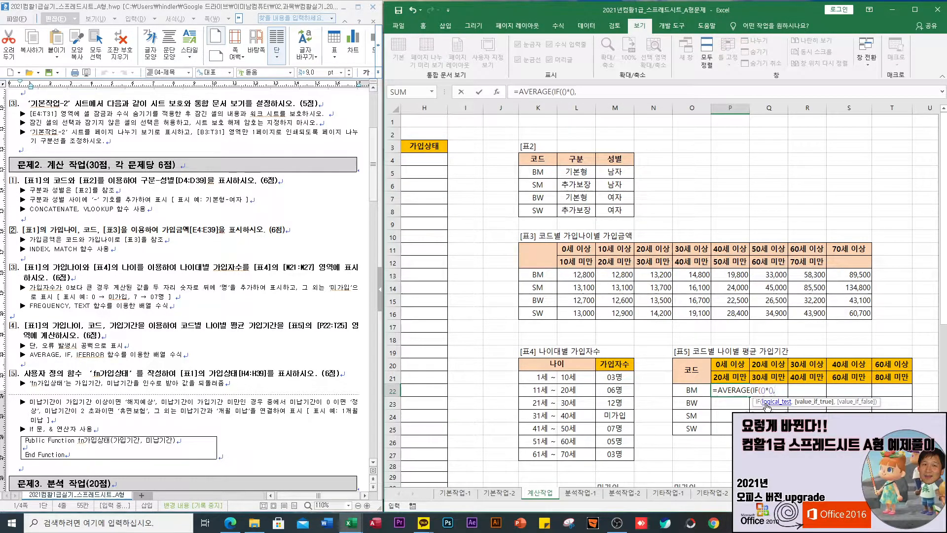
- Give the IF the 가입기간 values $F$4:$F$39 as its true value and close both functions
scroll(666, 296, left, 3)
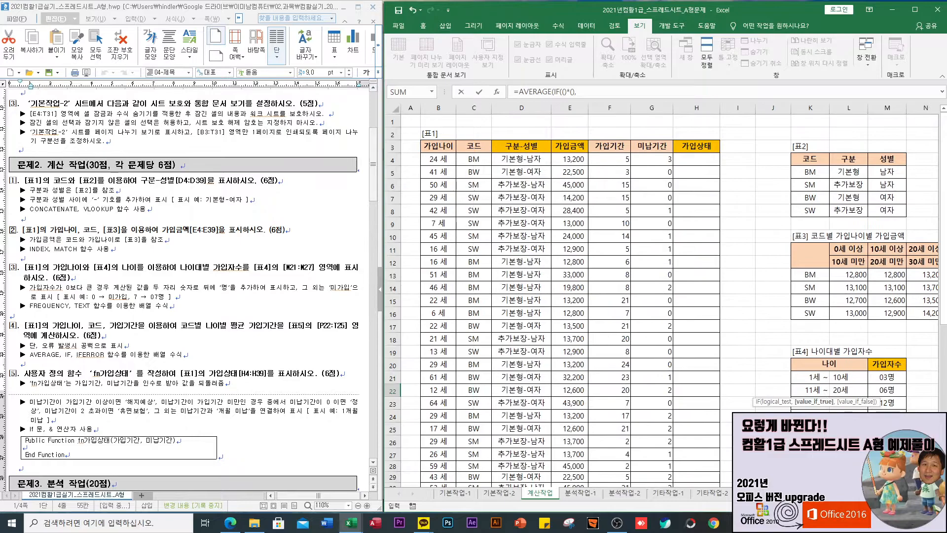
click(609, 158)
key(ctrl+shift+Down)
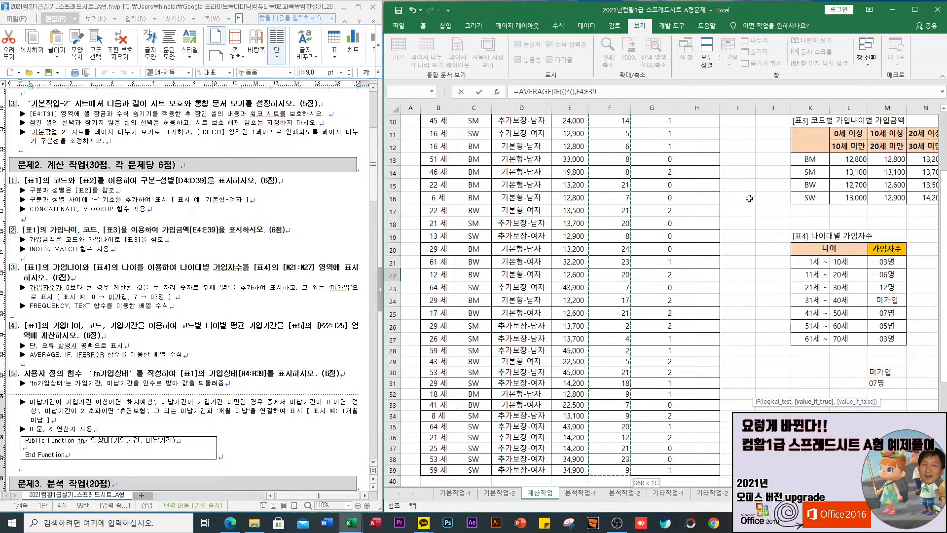
key(F4)
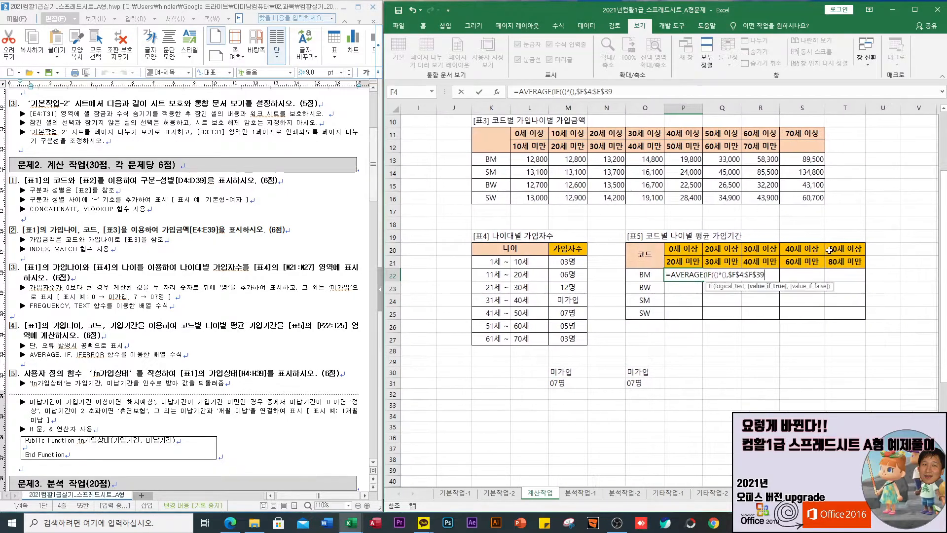
text())
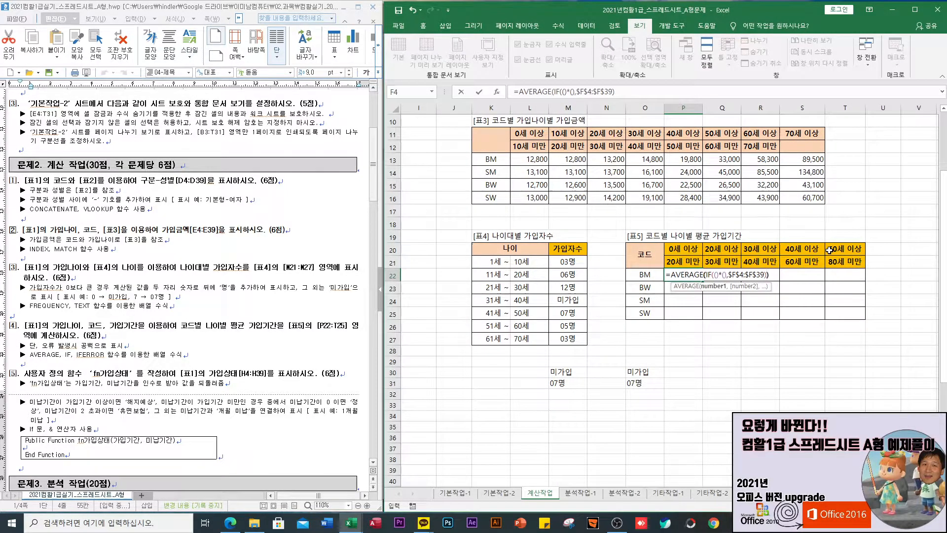
- Fill the first condition with $C$4:$C$39=$O22 to match the [표1] codes against the [표5] code
click(717, 274)
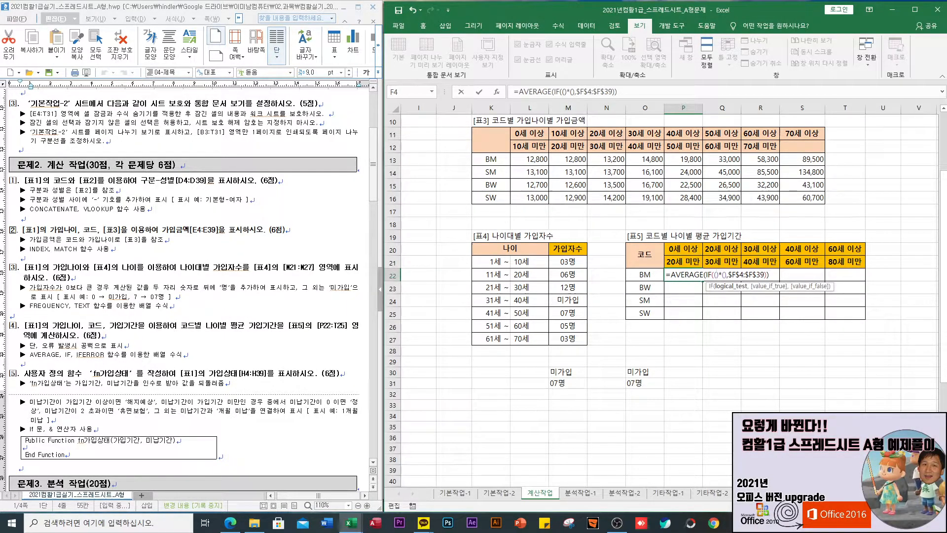
drag(868, 494, 808, 493)
scroll(474, 312, up, 3)
click(471, 161)
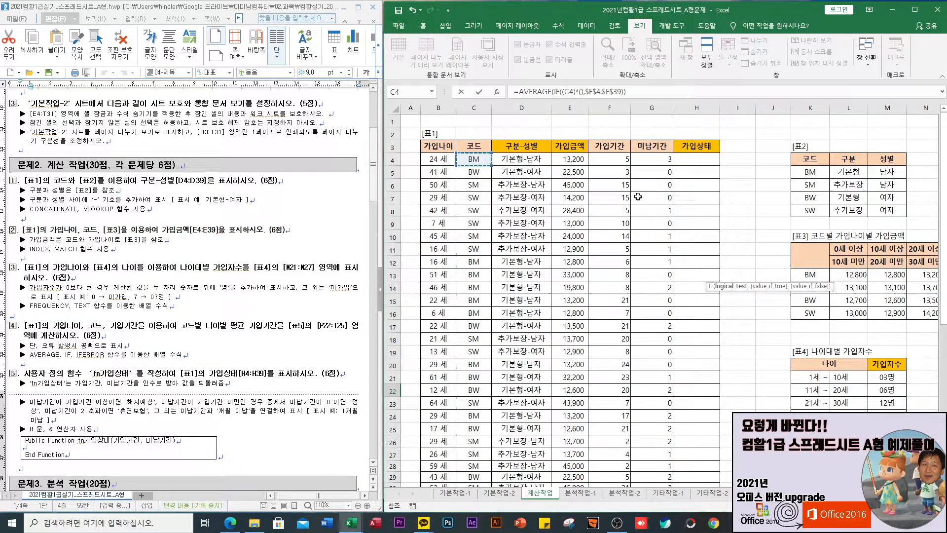
key(ctrl+shift+Down)
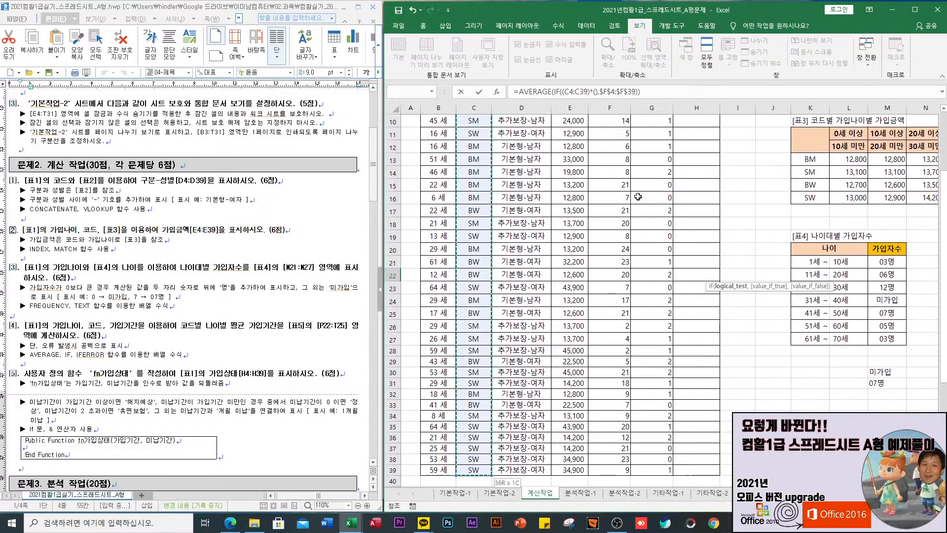
key(F4)
text(=)
click(644, 274)
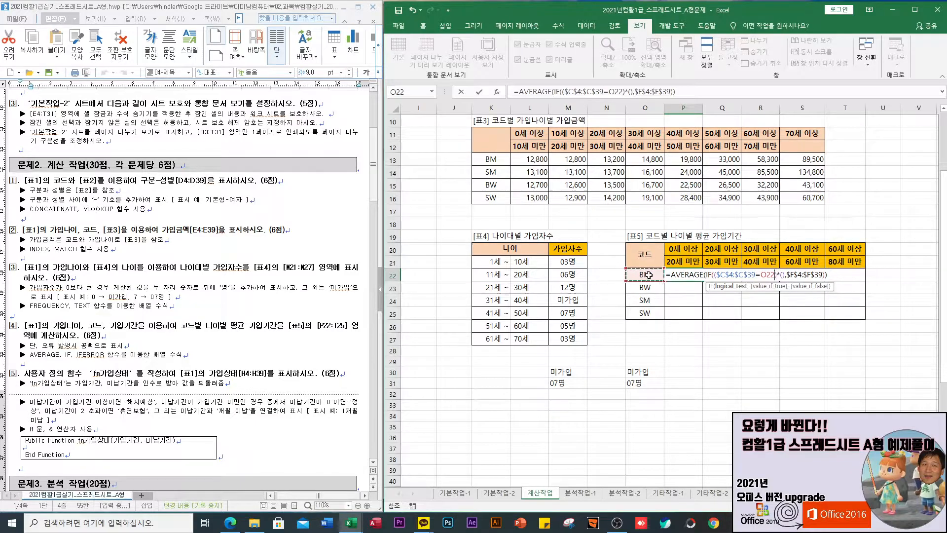
key(F4)
key(F4)
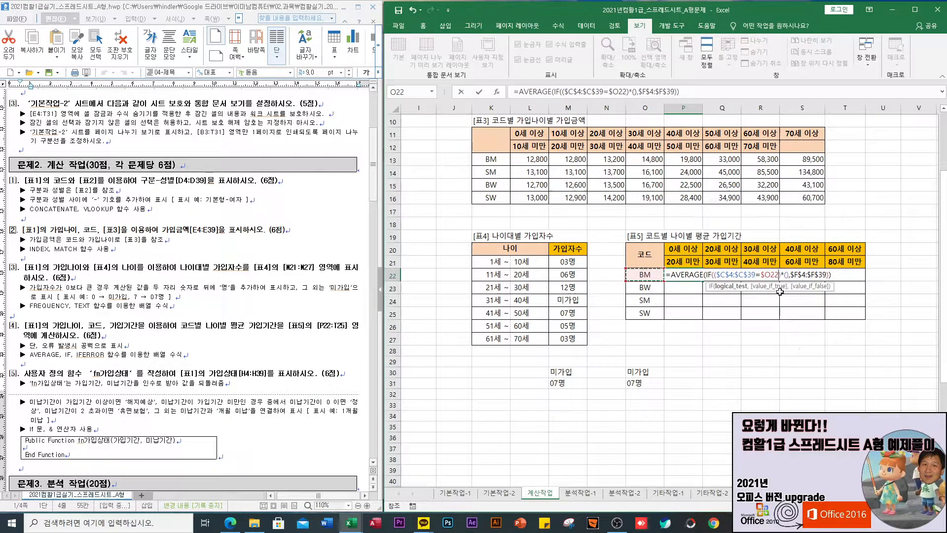
- Fill the second condition with $B$4:$B$39>=P$20 to test 가입나이 against the lower age limit
click(788, 275)
scroll(508, 346, left, 3)
scroll(488, 365, up, 3)
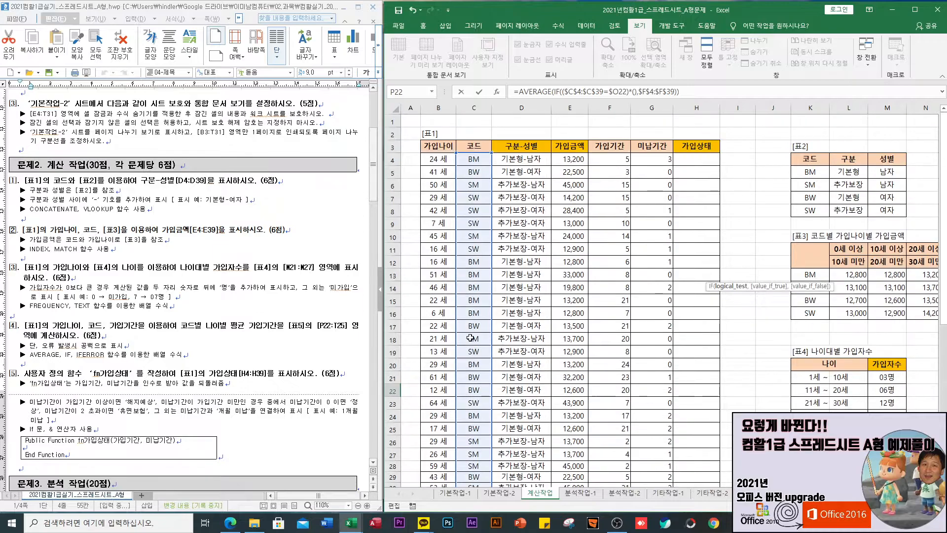
click(435, 160)
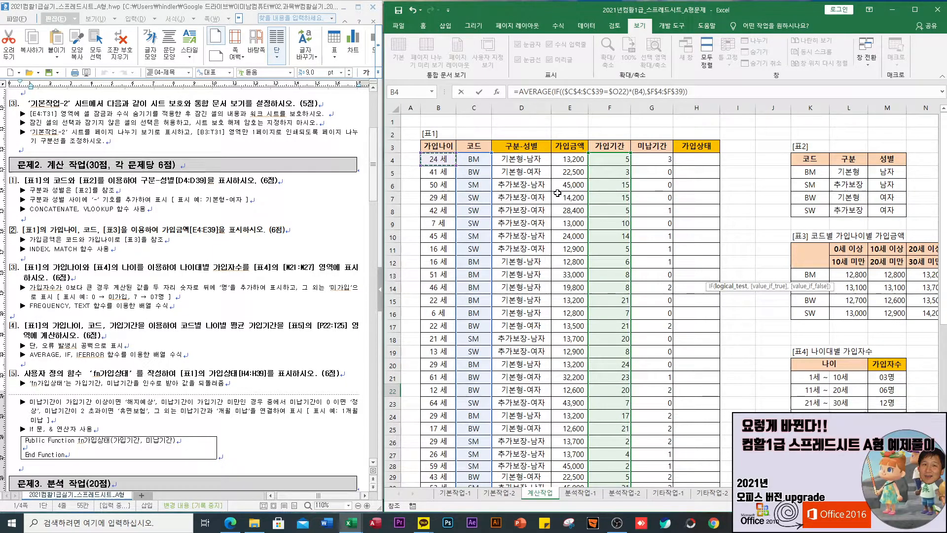
key(ctrl+shift+Down)
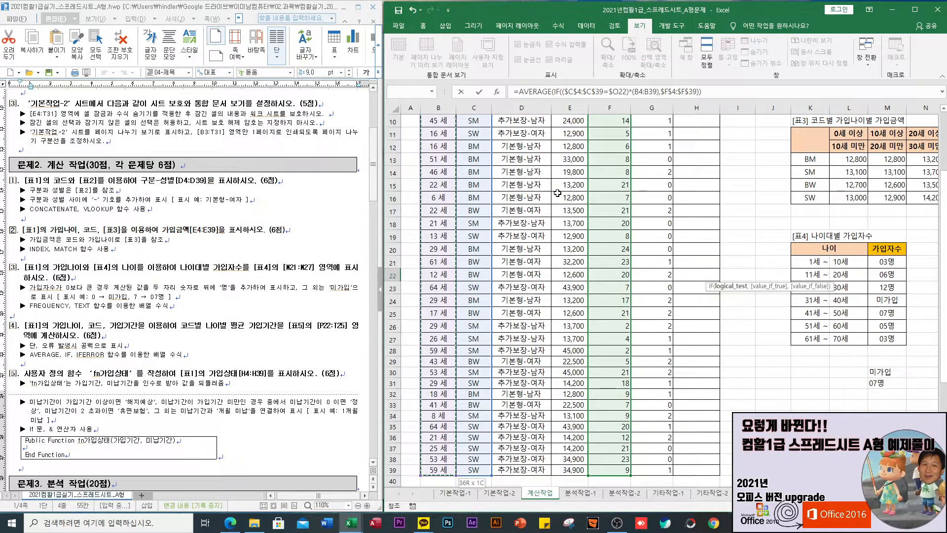
key(F4)
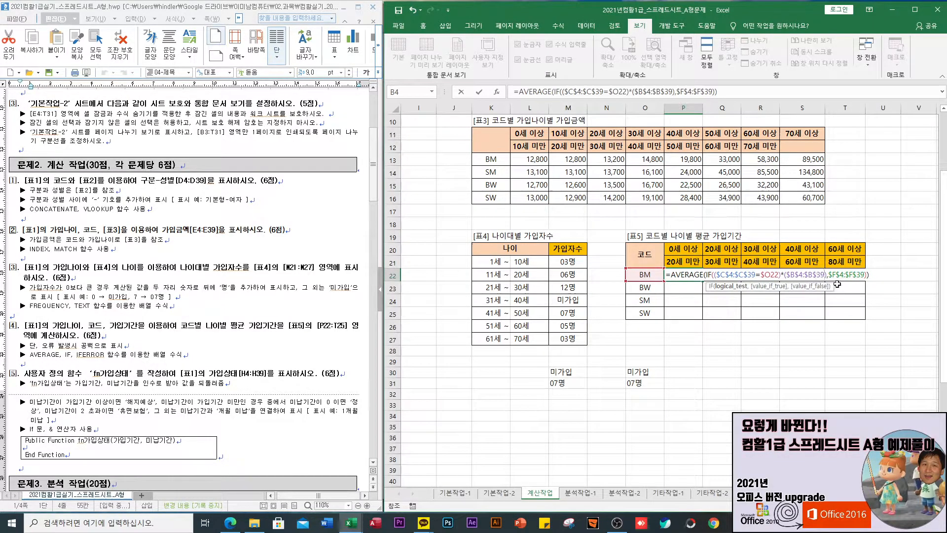
text(>=)
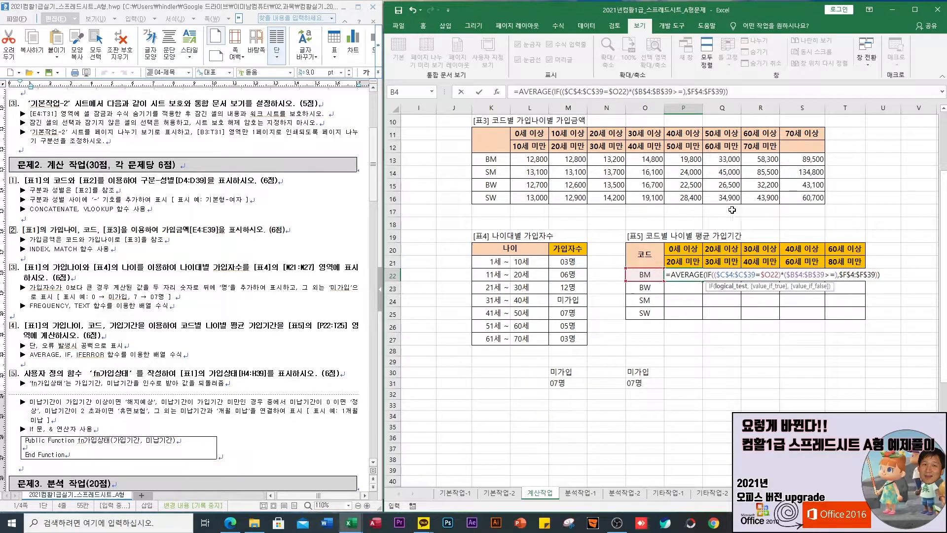
click(687, 250)
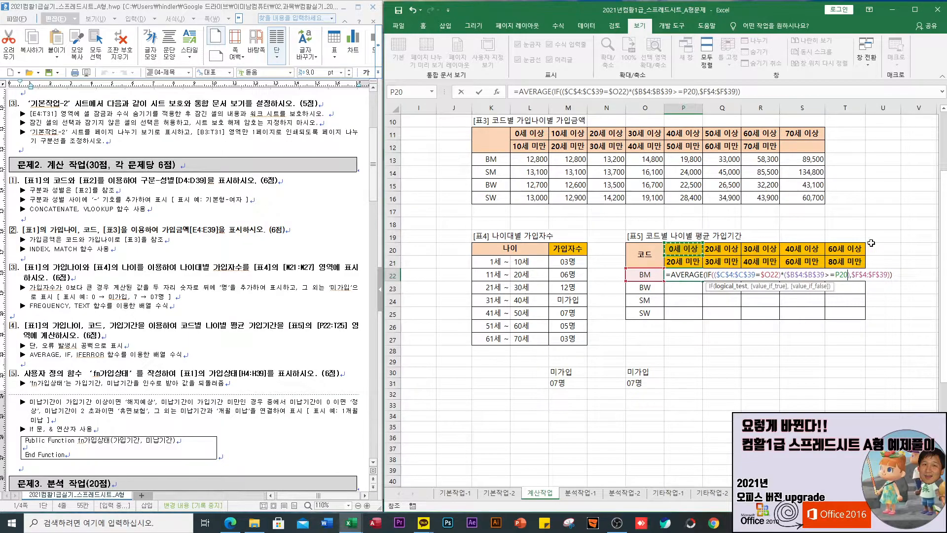
key(F4)
key(F4)
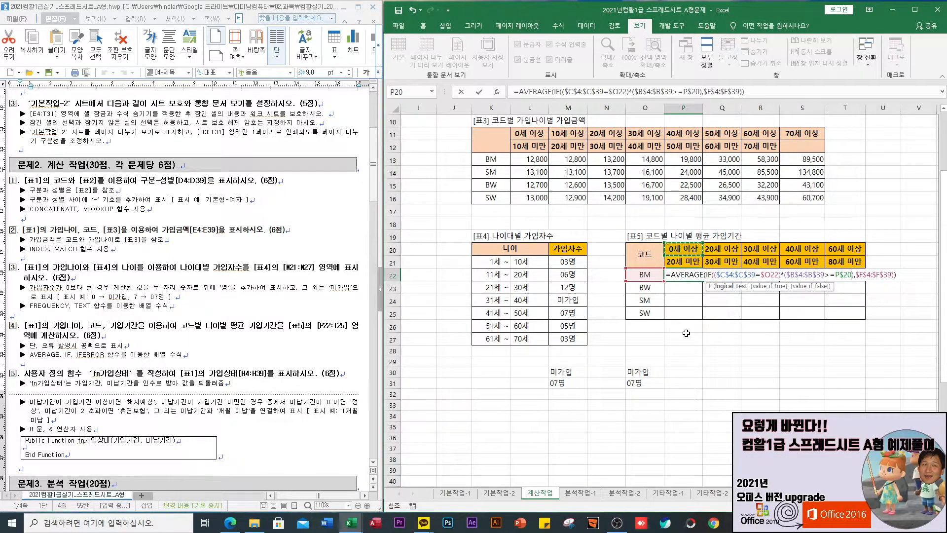
- Multiply in a third condition, $B$4:$B$39<P$21, to test 가입나이 against the upper age limit
click(854, 275)
text(*(),)
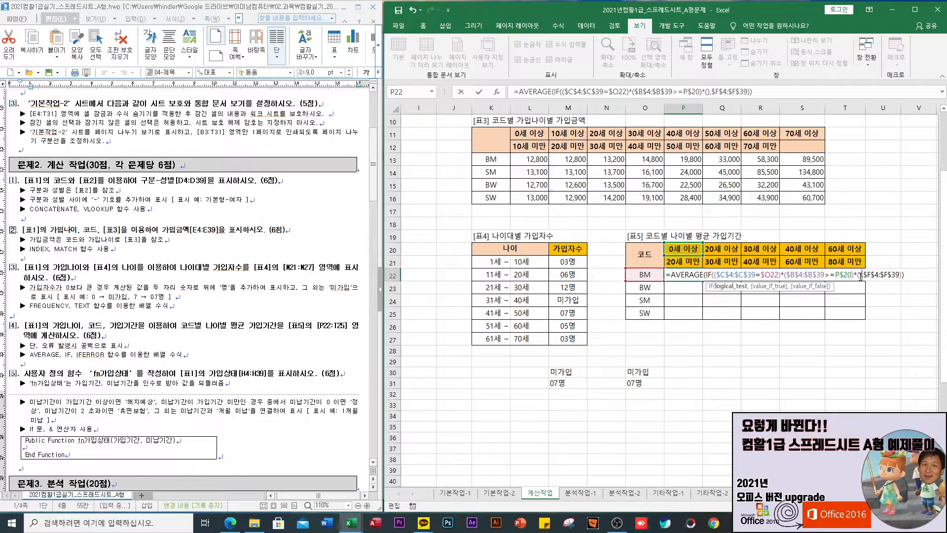
scroll(670, 296, left, 3)
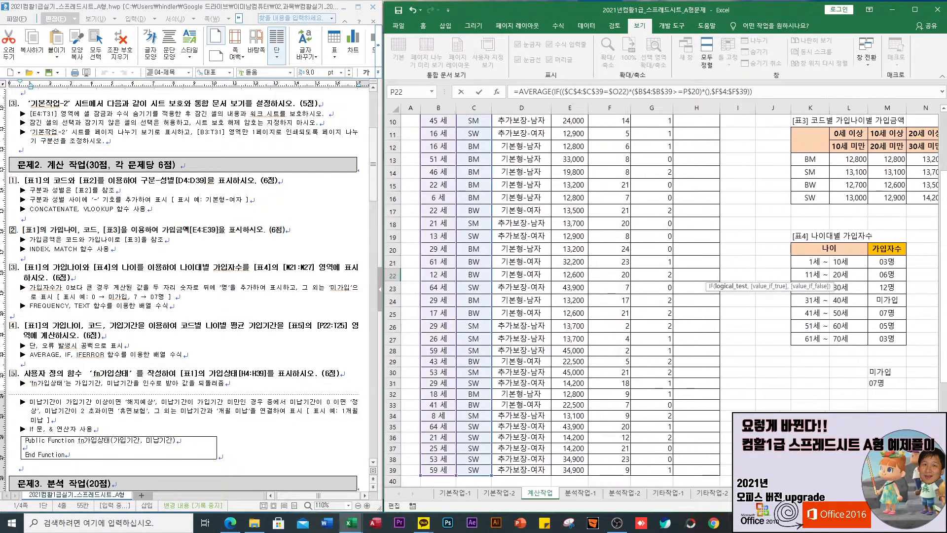
scroll(513, 259, up, 3)
click(438, 159)
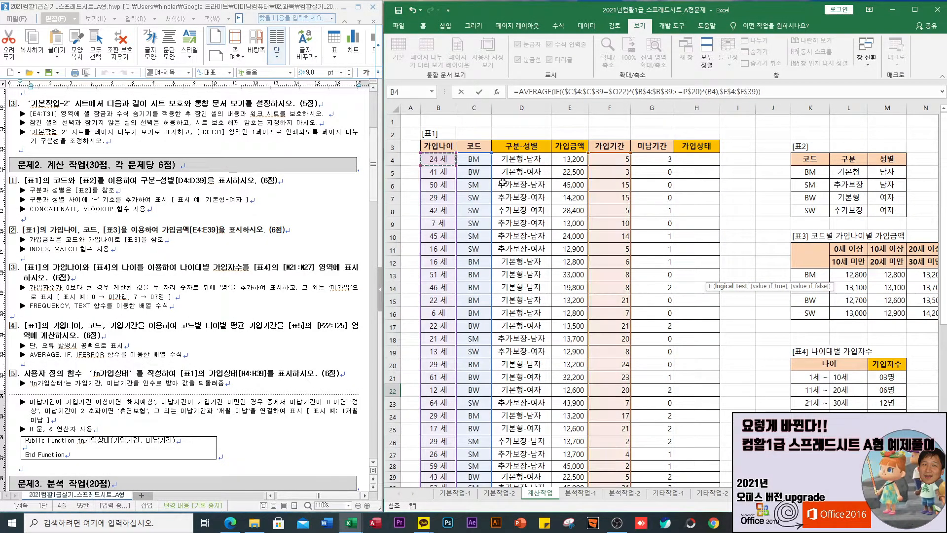
key(ctrl+shift+Down)
key(F4)
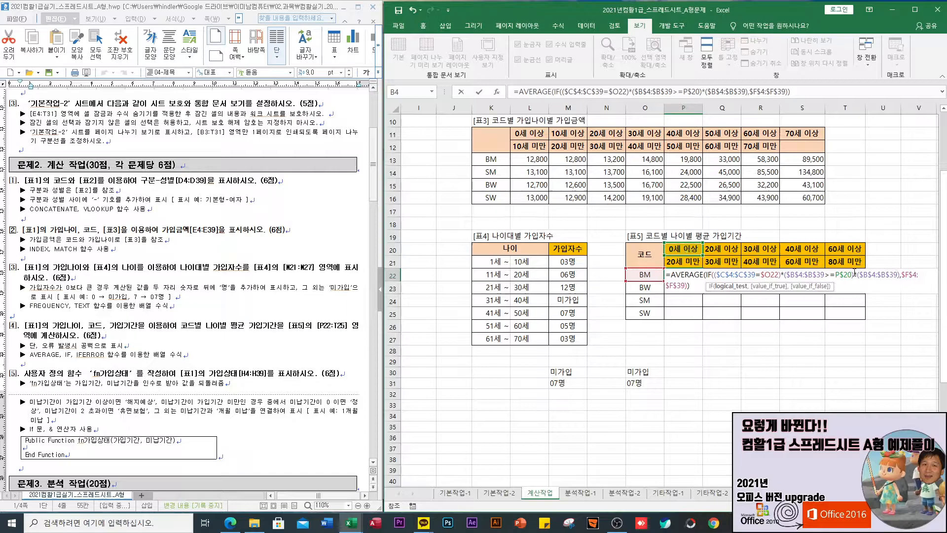
text(<)
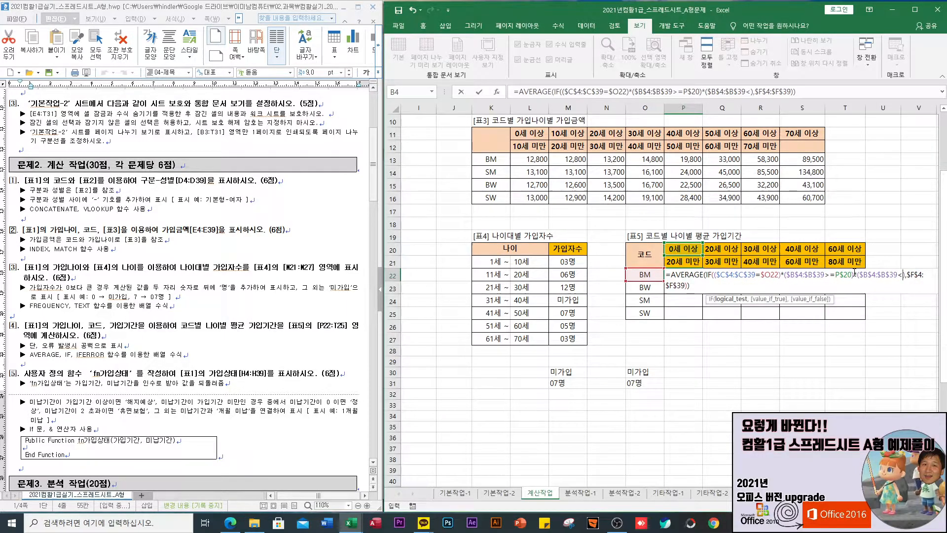
click(687, 264)
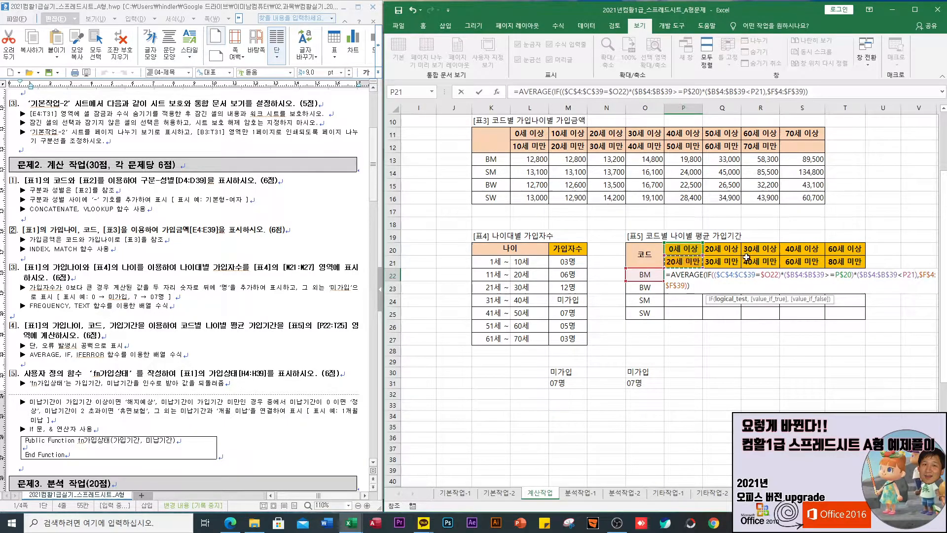
key(F4)
key(F4)
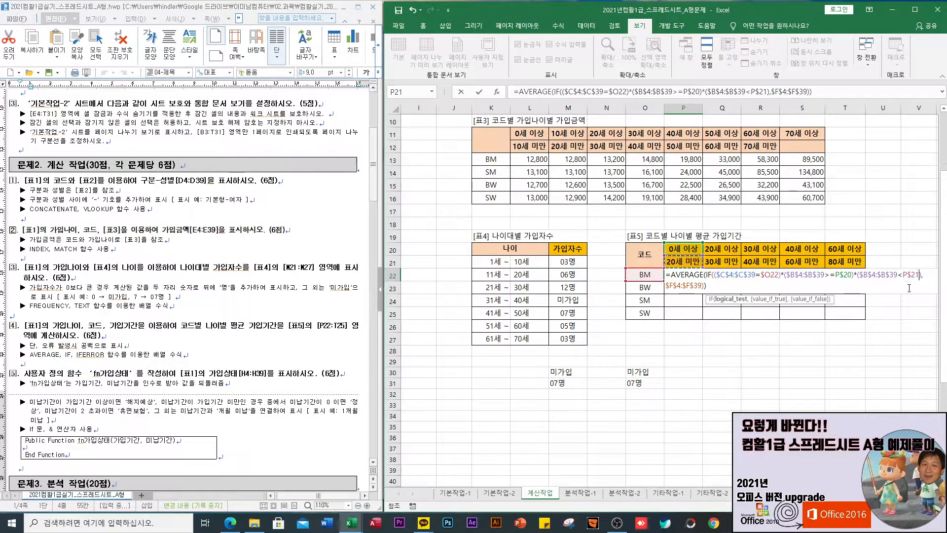
- Enter the P22 formula as an array formula and copy it across P22:T25
click(933, 493)
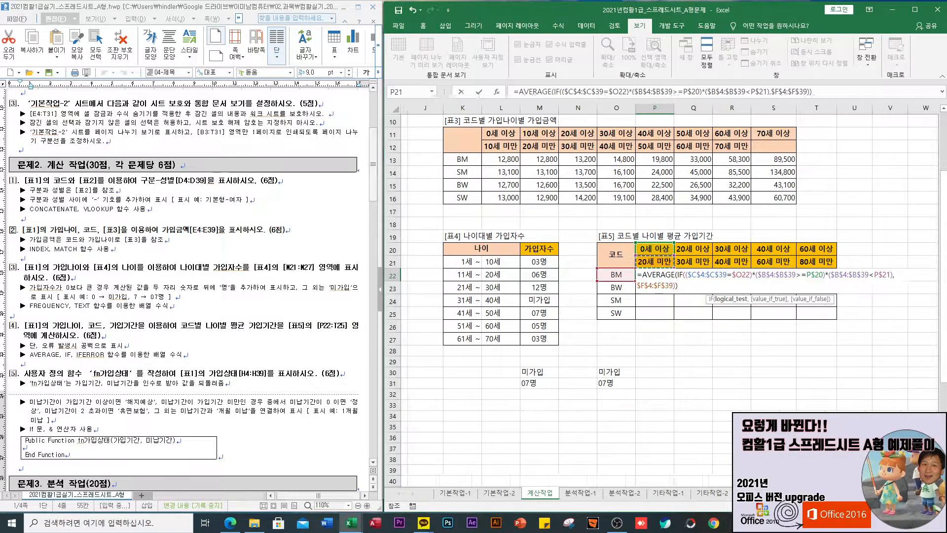
click(933, 493)
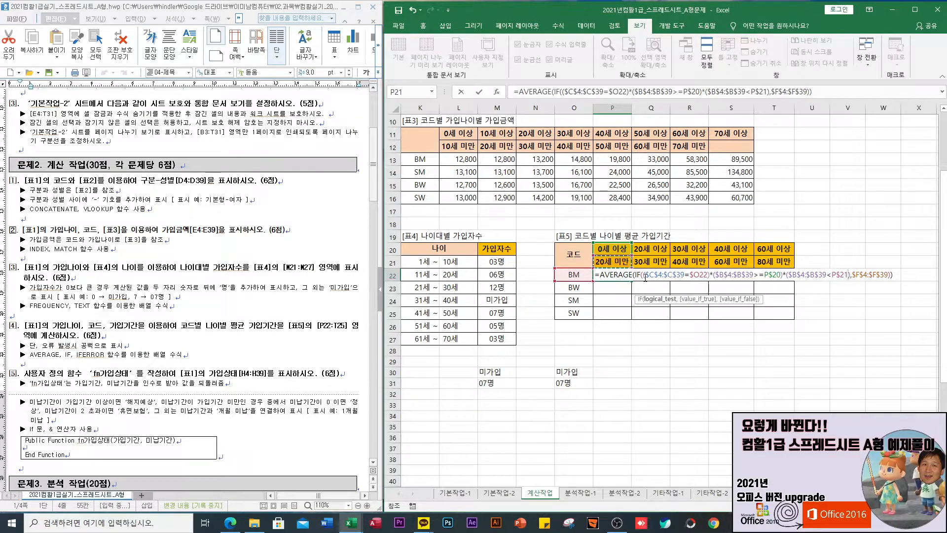
key(ctrl+shift+Return)
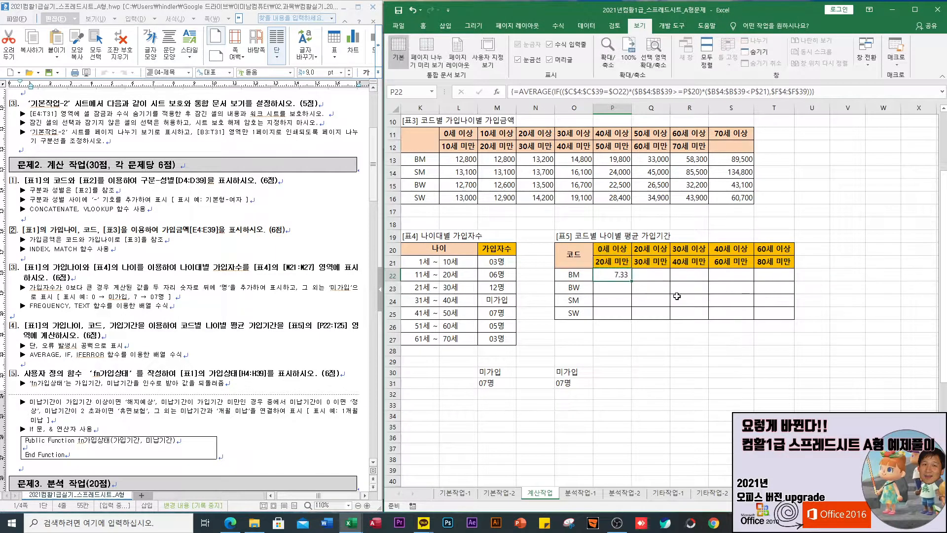
drag(630, 280, 793, 320)
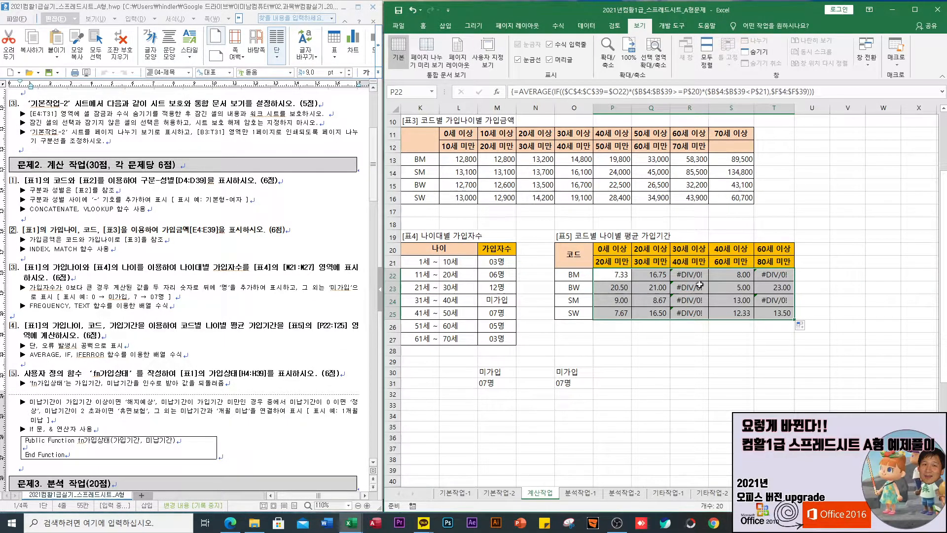
- Wrap the P22 formula in IFERROR with "" as the error value, enter it as an array formula and copy it across P22:T25
click(623, 274)
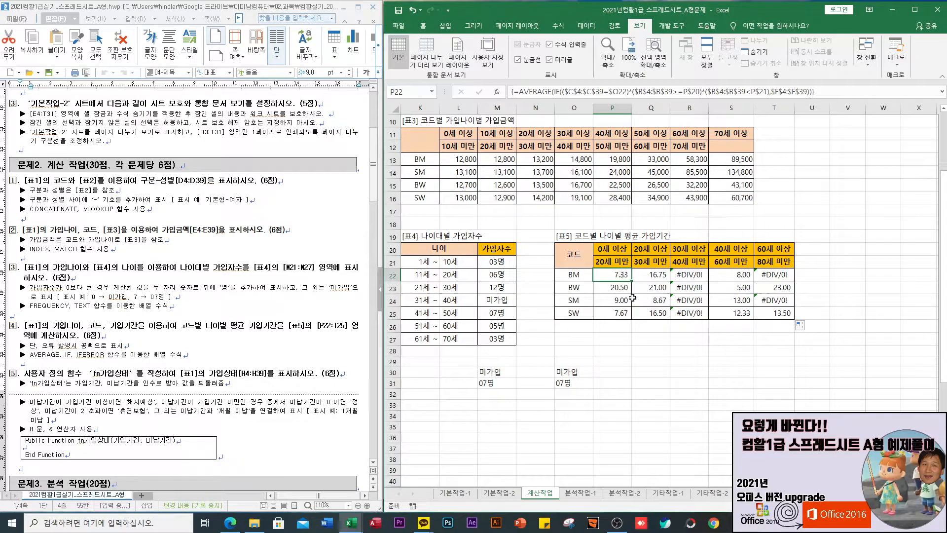
key(F2)
click(598, 276)
text(ife)
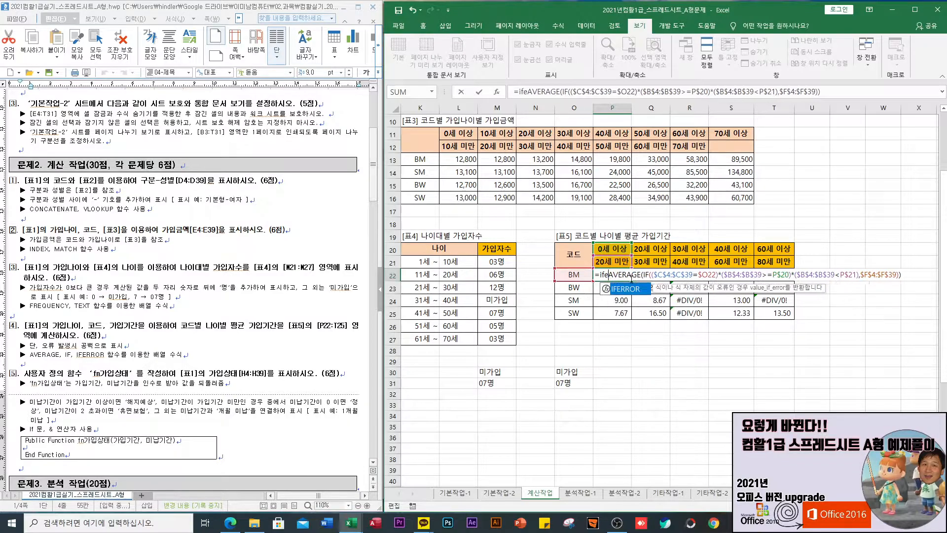
key(Tab)
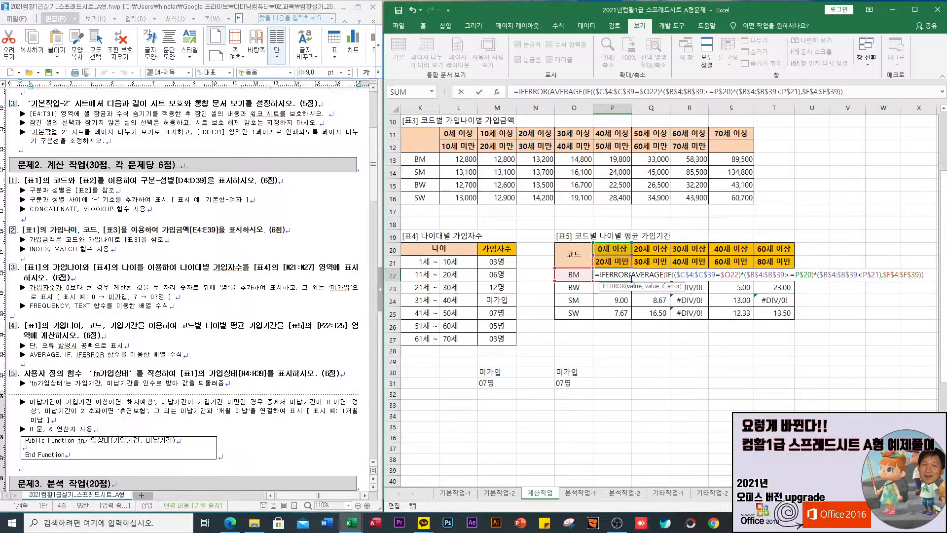
key(End)
text(,)
text(""))
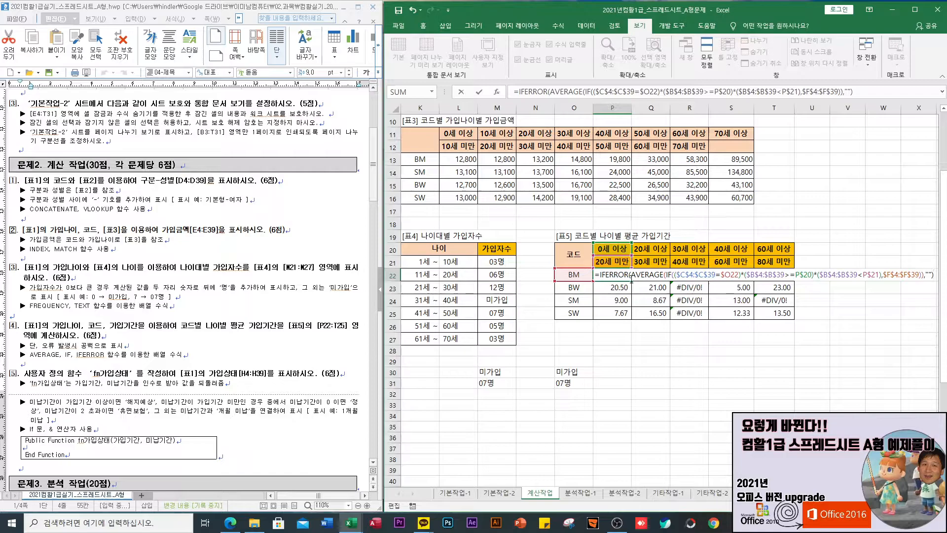
key(ctrl+shift+Return)
drag(632, 280, 793, 319)
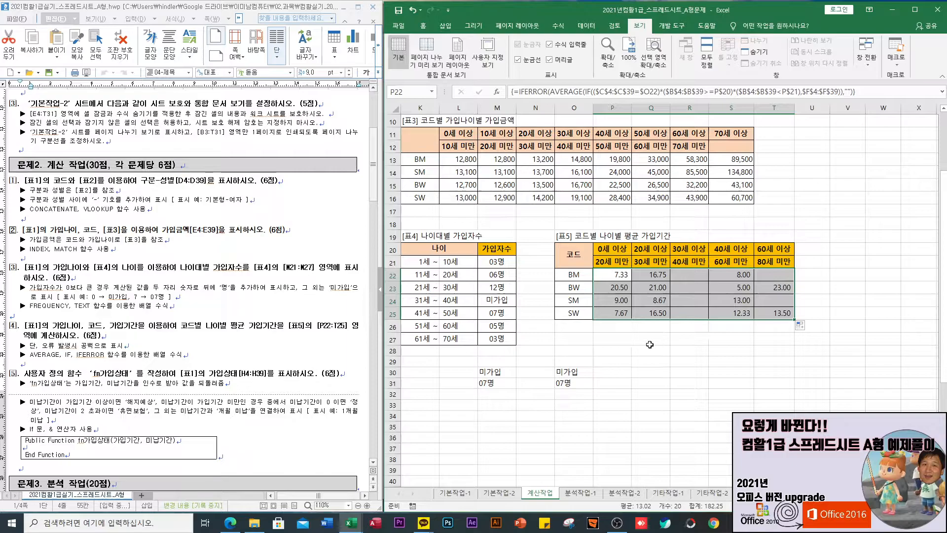
- Select H4 under 가입상태 in [표1], switch to the Visual Basic editor and insert a new module into the A형문제 workbook
drag(873, 493, 809, 493)
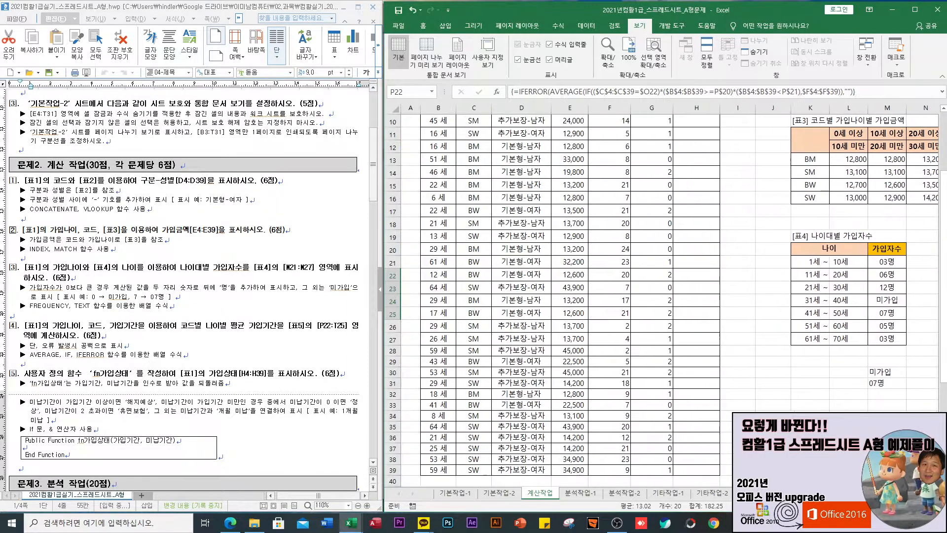
scroll(702, 407, up, 3)
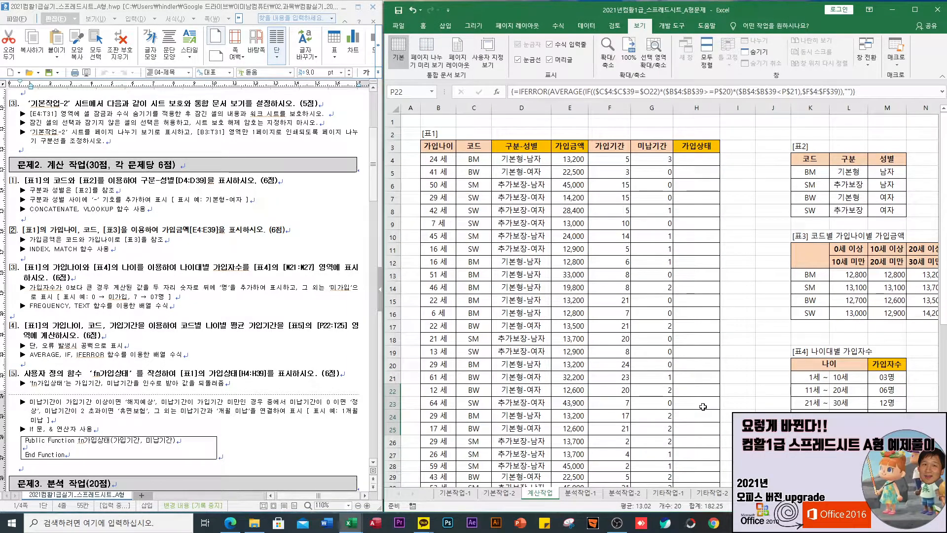
click(690, 160)
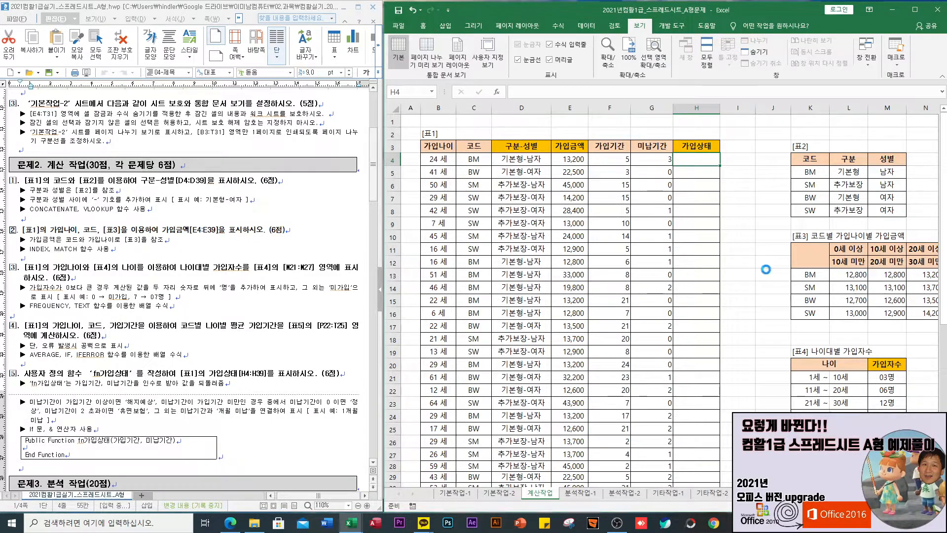
key(alt+F11)
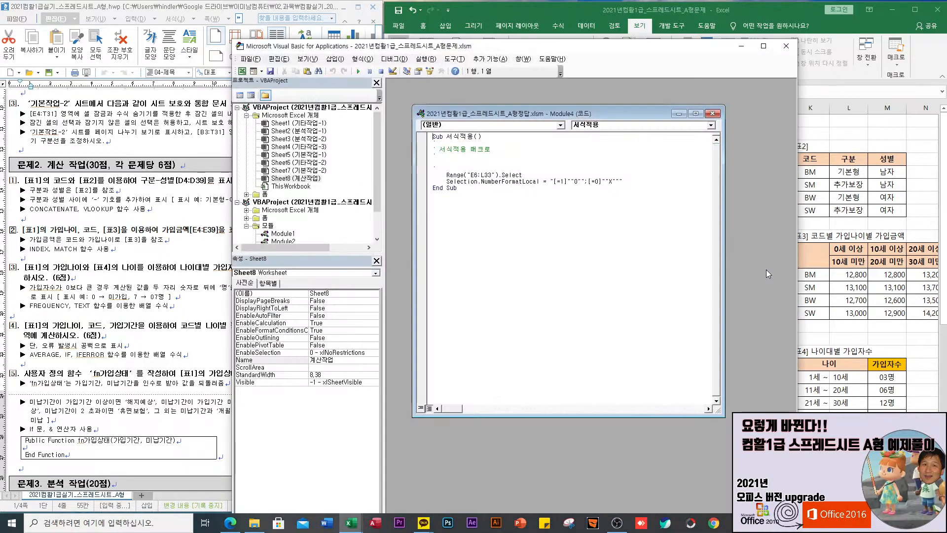
click(336, 59)
click(316, 97)
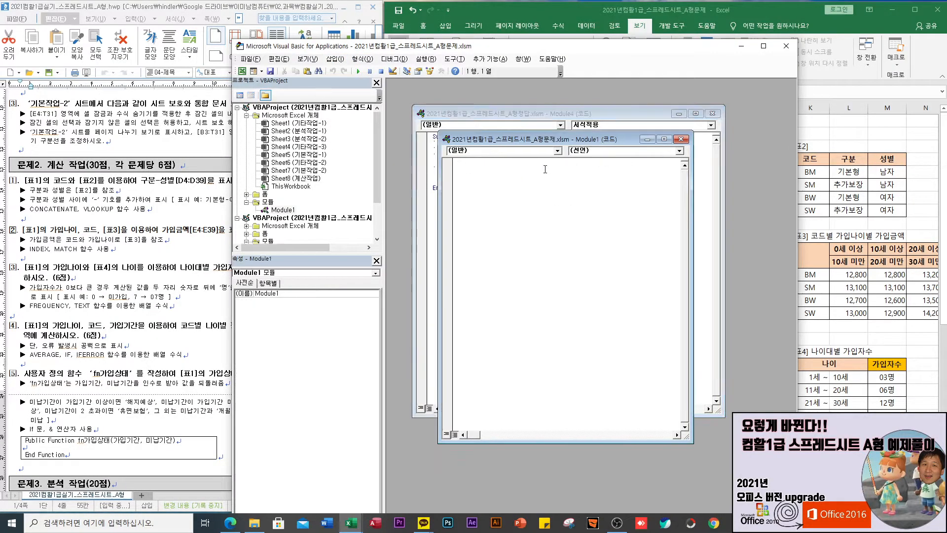
- Declare the public function fn가입상태 with the arguments 가입기간 and 미납기간, keeping the exam instructions uncovered
text(public function fn가입상태()
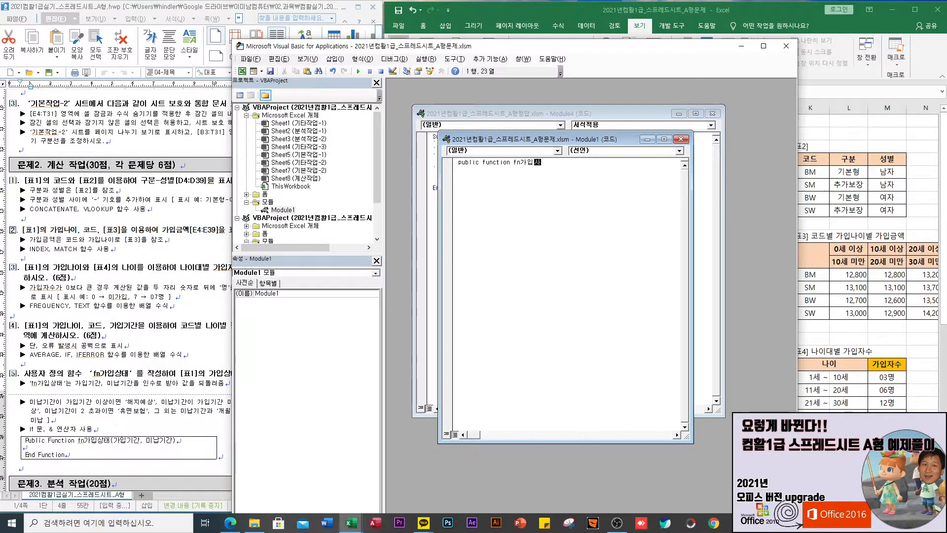
text(가입기간,미납기간))
key(Return)
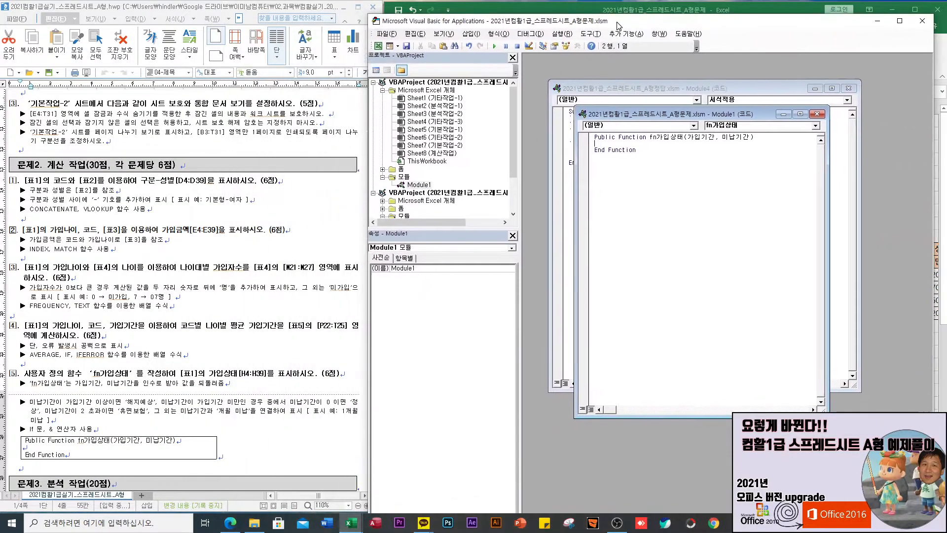
drag(617, 26, 628, 23)
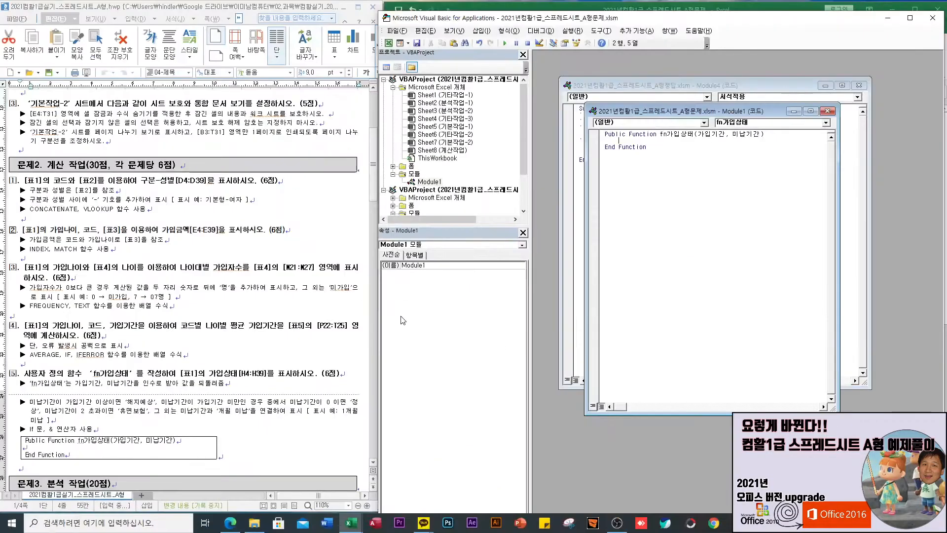
drag(667, 116, 625, 165)
- Begin the function body with the condition If 미납기간 >= 가입기간 Then
text(ㅑ)
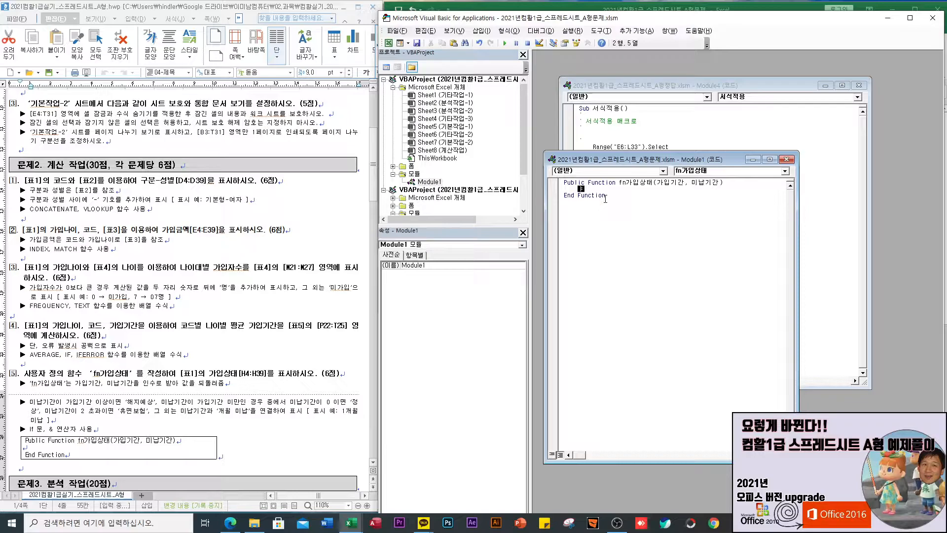
text(if)
text(als)
key(BackSpace)
key(BackSpace)
key(BackSpace)
text(ㄴ미납기간 >= 가입기간)
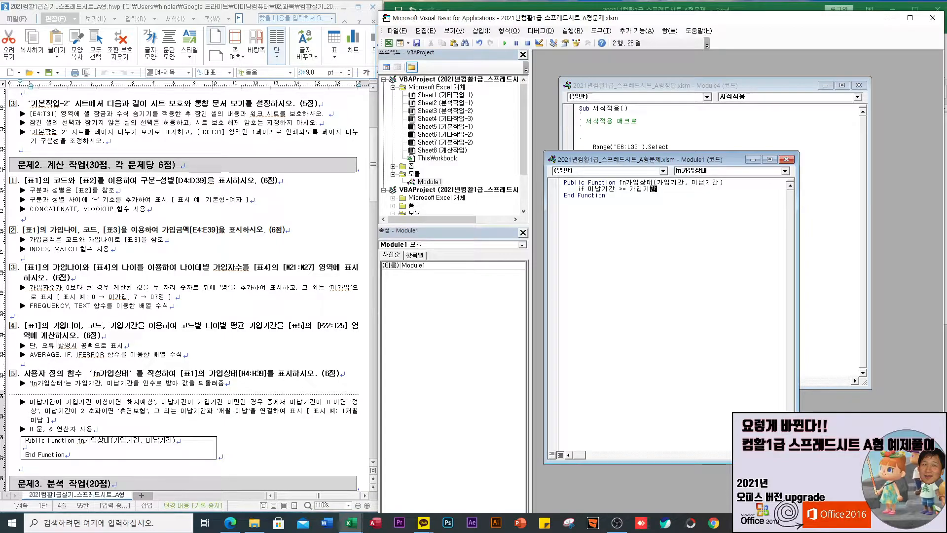
text( then)
key(Return)
- Assign "해지예상" to fn가입상태 for this condition and add an Else branch
key(Tab)
text(fn가입상태 =)
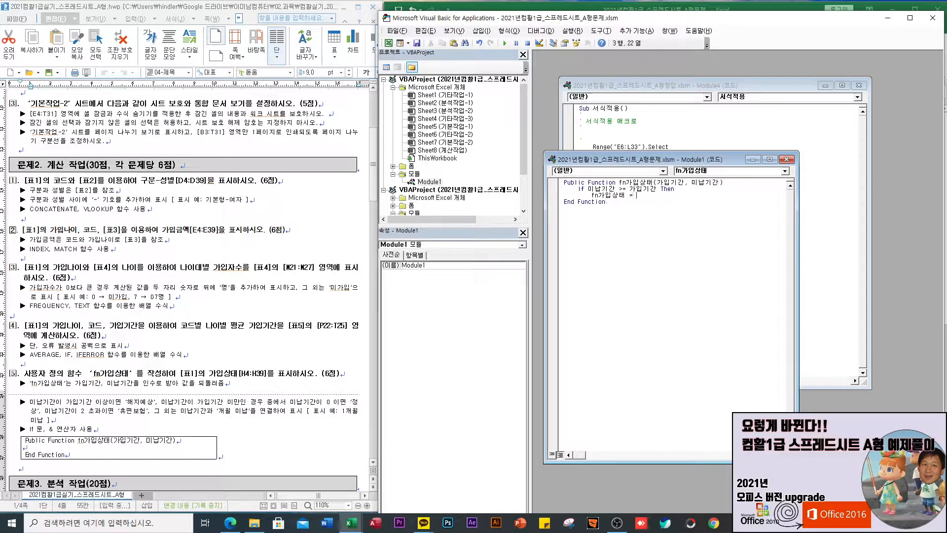
text( "해지예상")
key(Return)
text(else)
key(Return)
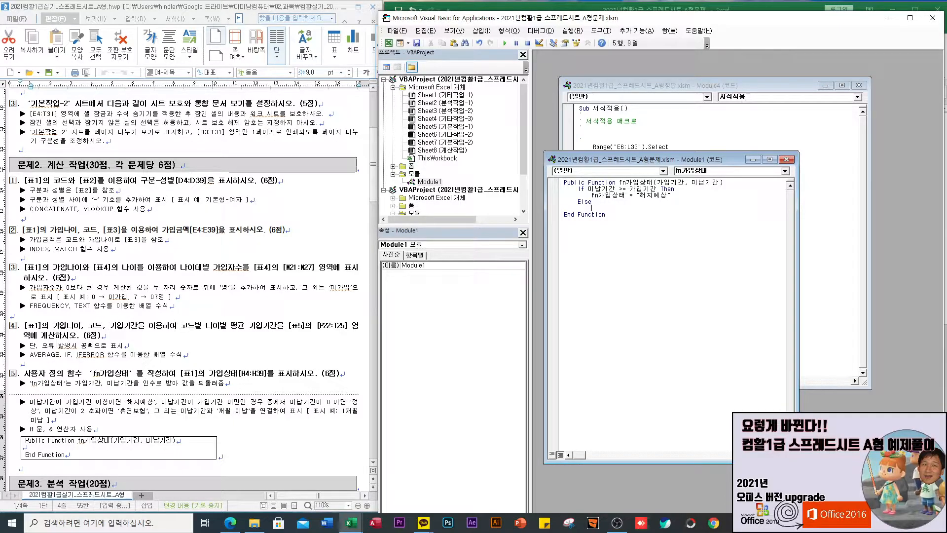
- Nest If 미납기간 = 0 Then inside the Else branch and assign "정상" to fn가입상태
text(f al)
text(미납기간 )
text(=0 )
text(then)
key(Return)
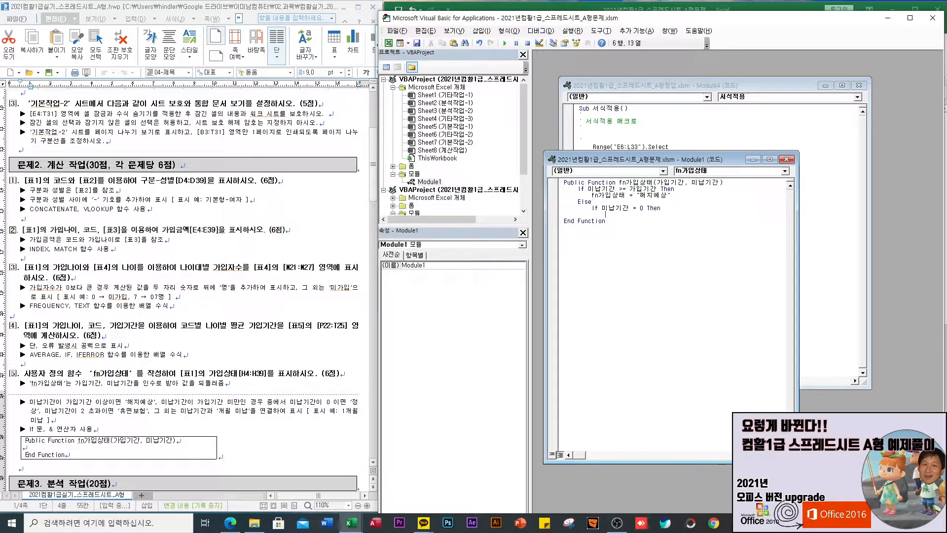
text(fn가입상태 )
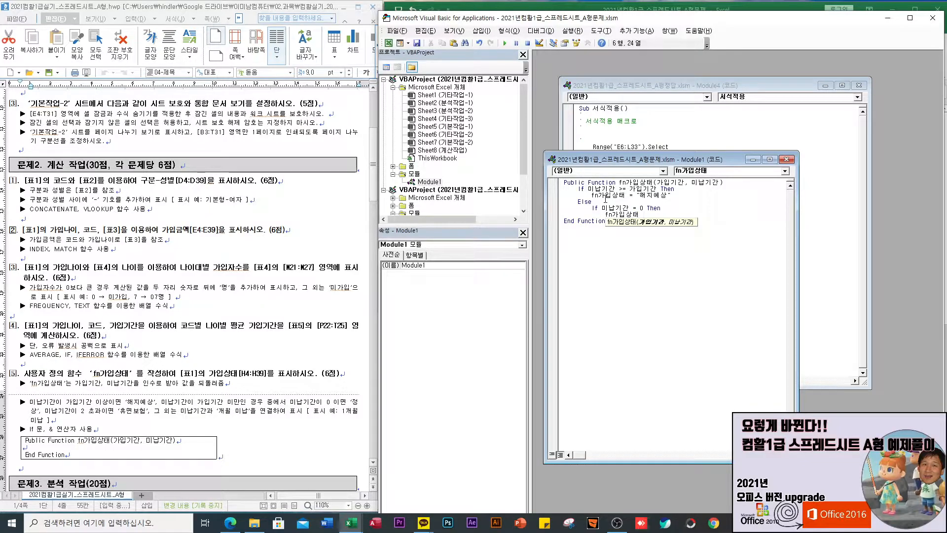
text(= "정상")
key(Return)
key(BackSpace)
text(elseif)
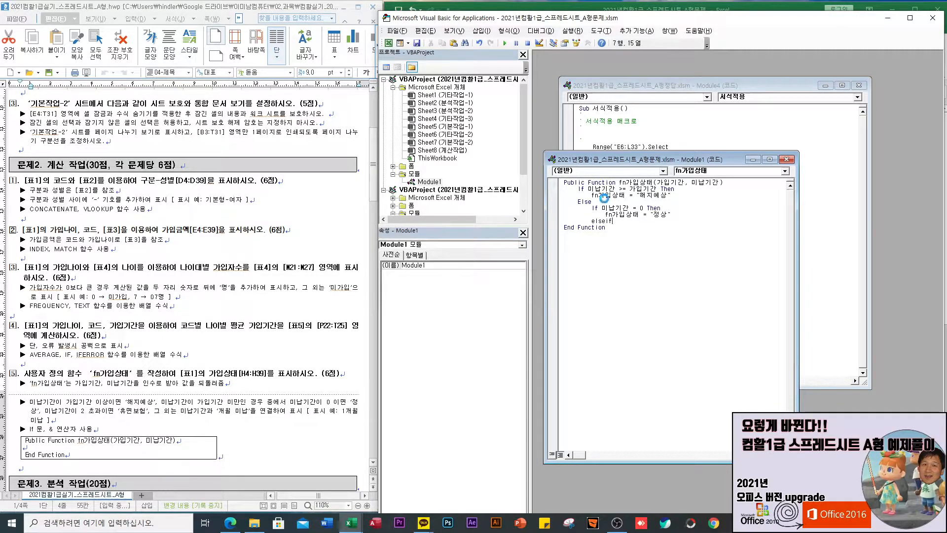
key(Return)
key(Return)
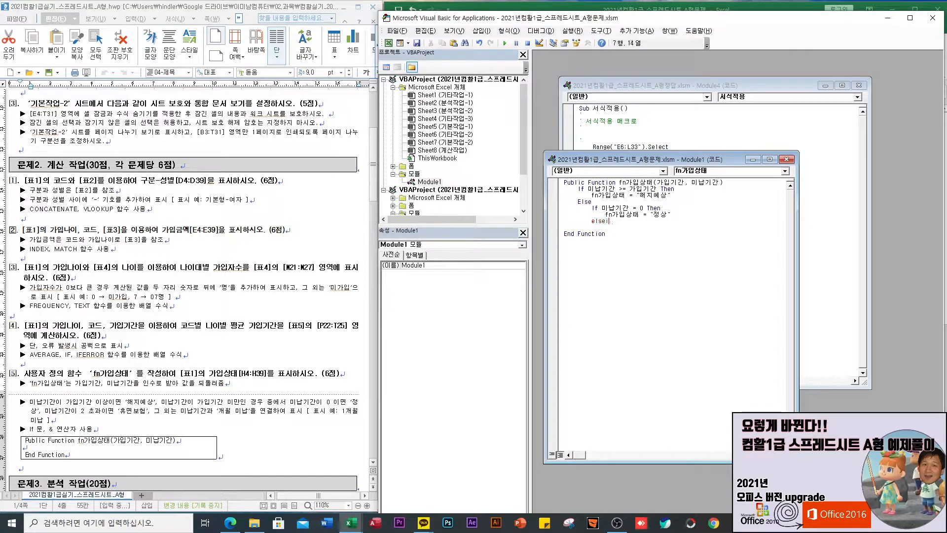
key(End)
key(Return)
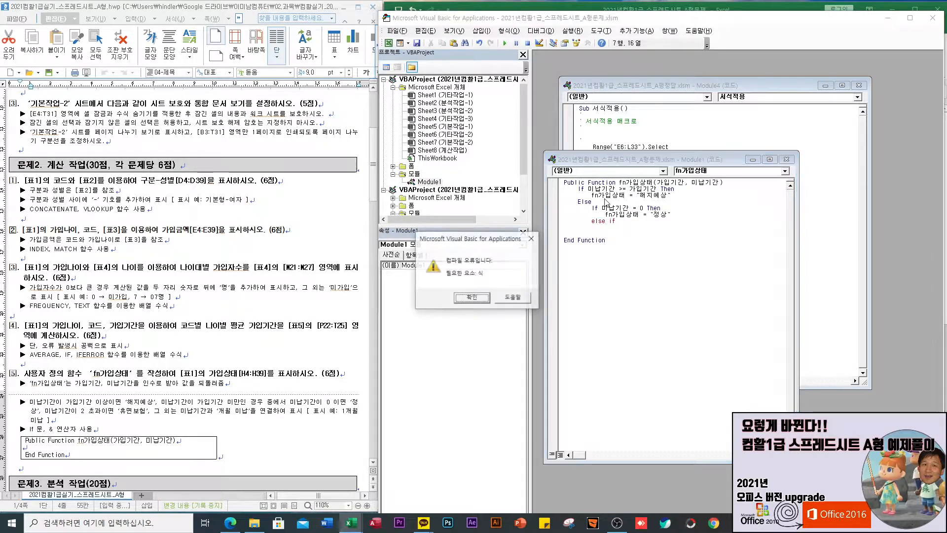
key(Return)
key(BackSpace)
key(BackSpace)
key(BackSpace)
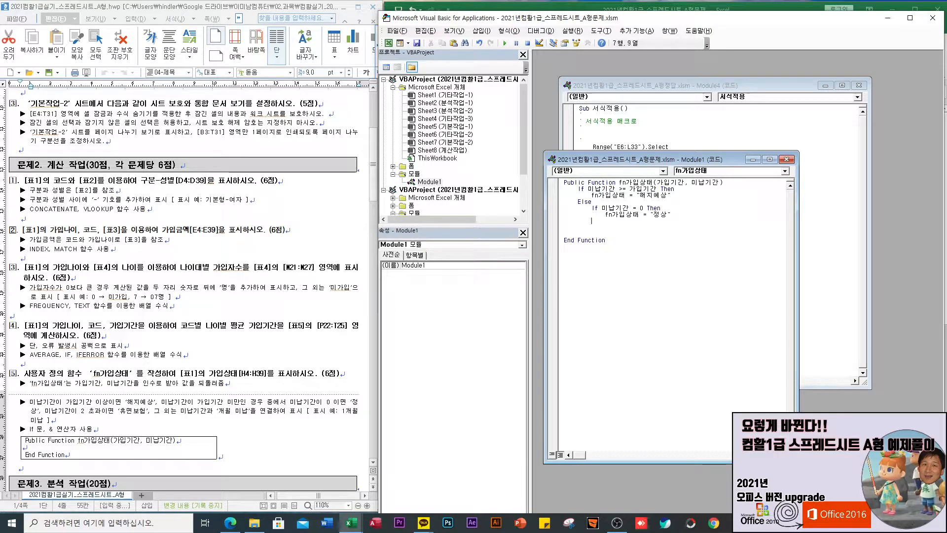
- Add ElseIf 미납기간 > 2 Then to the nested If and assign "휴면보험" to fn가입상태
text(seif)
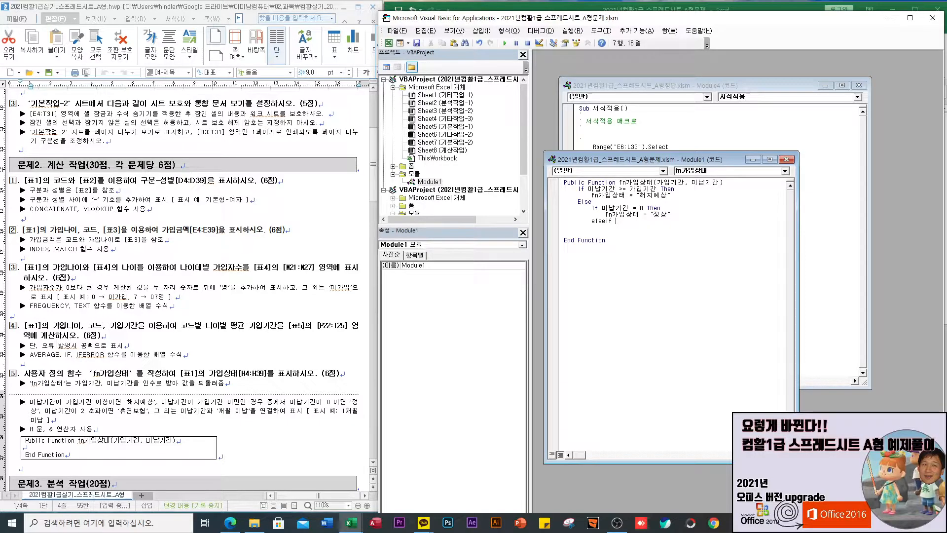
text(미납기간 > 2 then)
key(Return)
key(Tab)
text(fn가입상태 =)
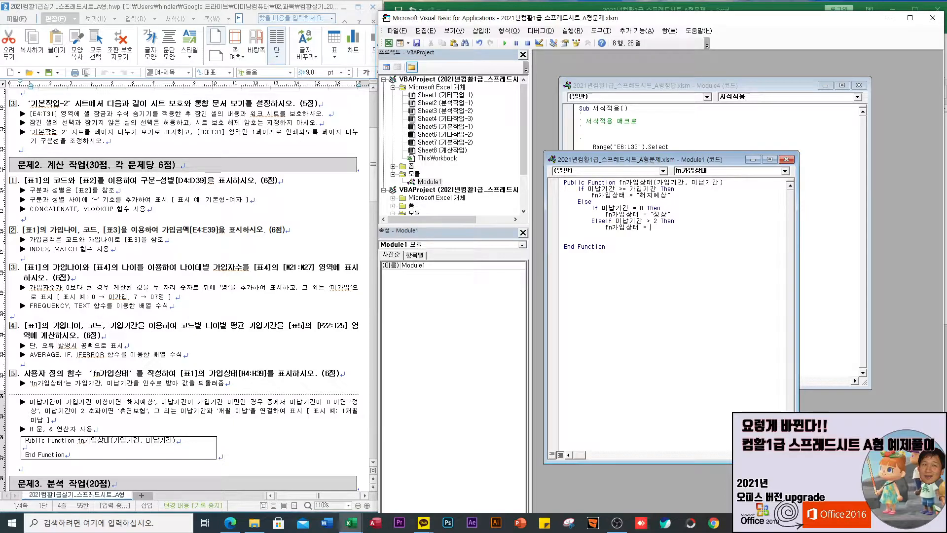
text( ")
text(휴면ㅂ)
text(보험")
key(Return)
- Add the nested Else branch that assigns 미납기간 & "개월 미납" to fn가입상태
text(else)
key(Return)
key(Tab)
text(fn)
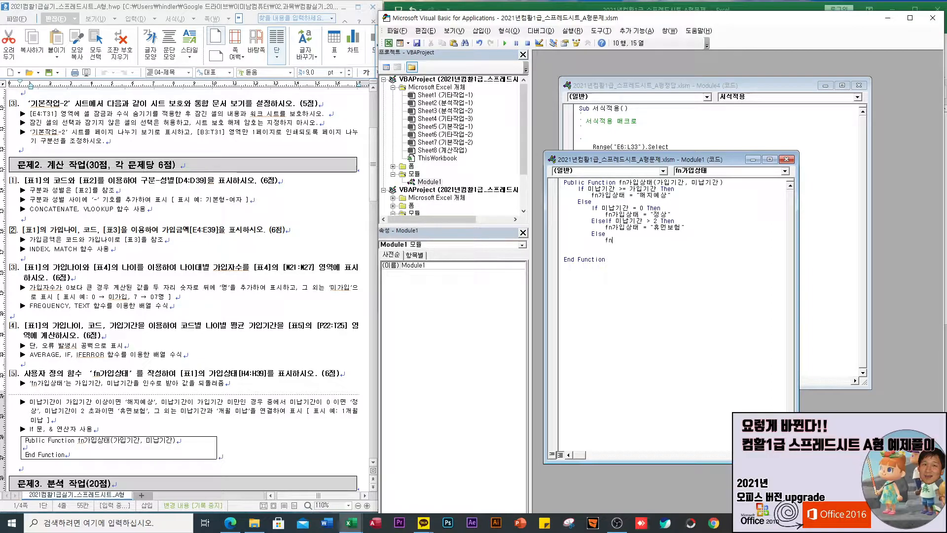
text(가입상태 )
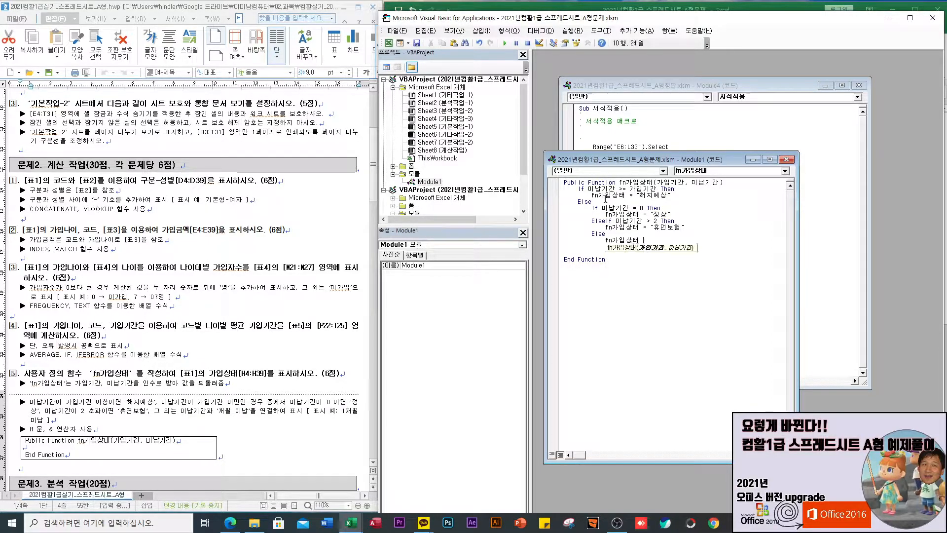
text(=)
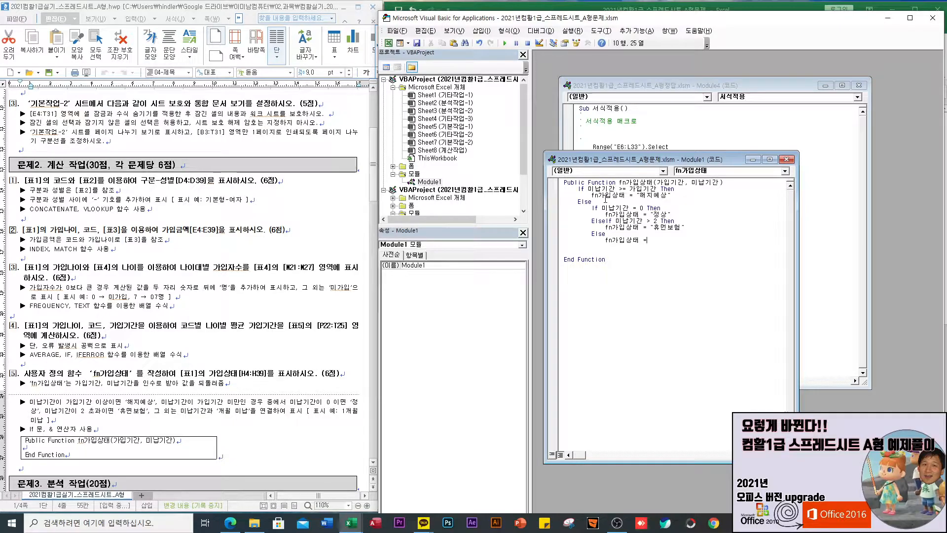
text(미납기간 & "개월 미납")
key(Return)
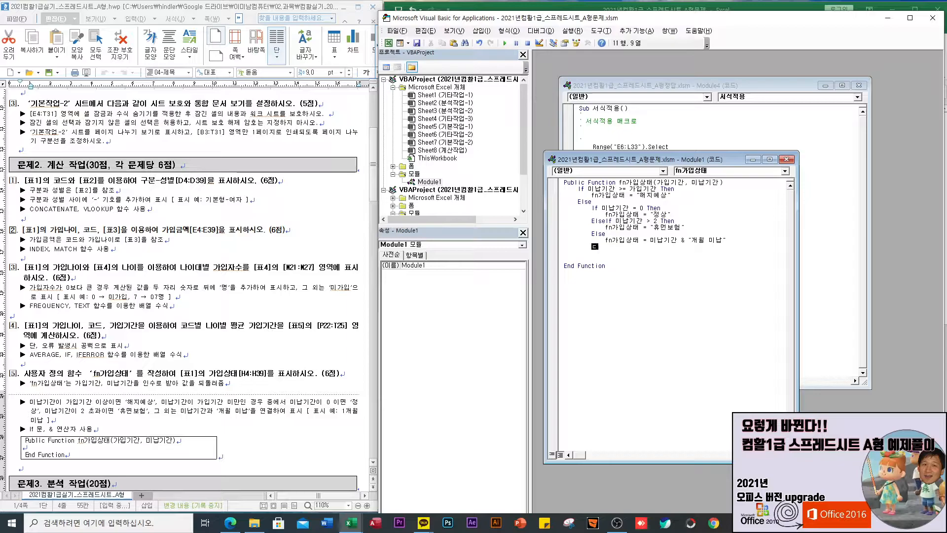
- Close both the nested and the outer If blocks with End If
text(end if)
key(Return)
text(end if)
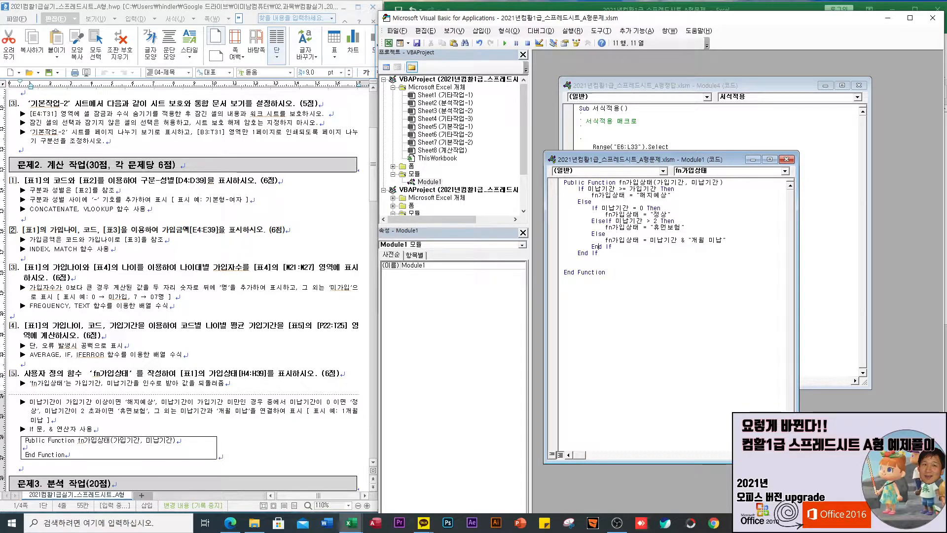
- Return to the 계산작업 sheet and insert the user-defined function fn가입상태 from this workbook into cell H4
key(alt+F11)
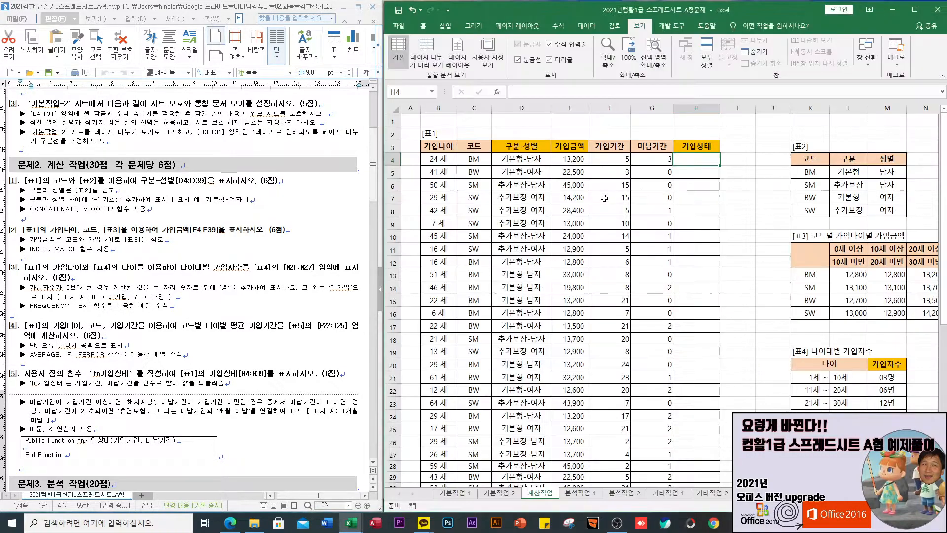
click(497, 92)
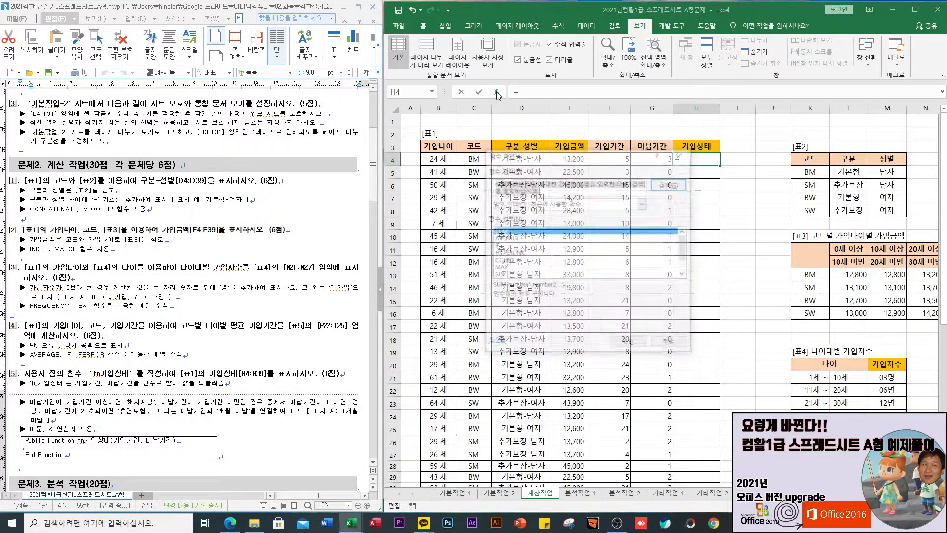
click(642, 203)
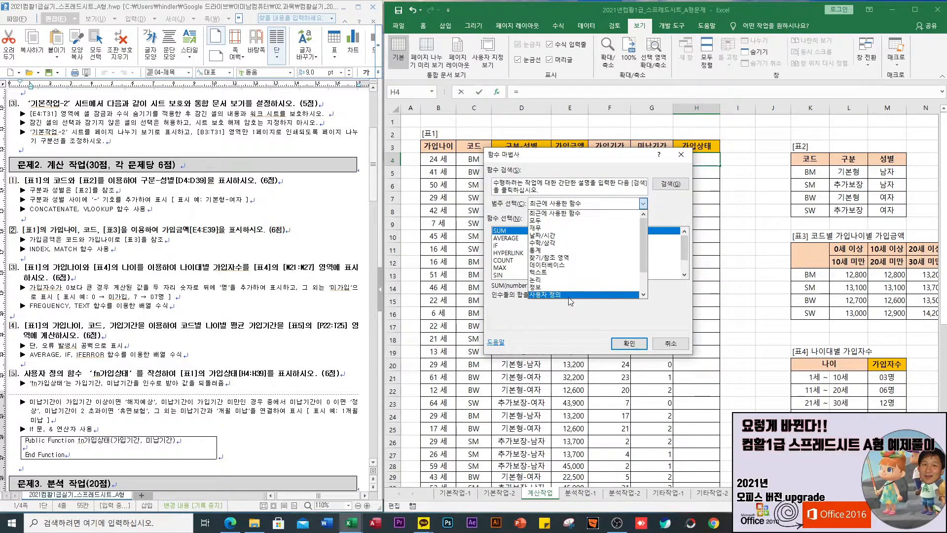
click(571, 295)
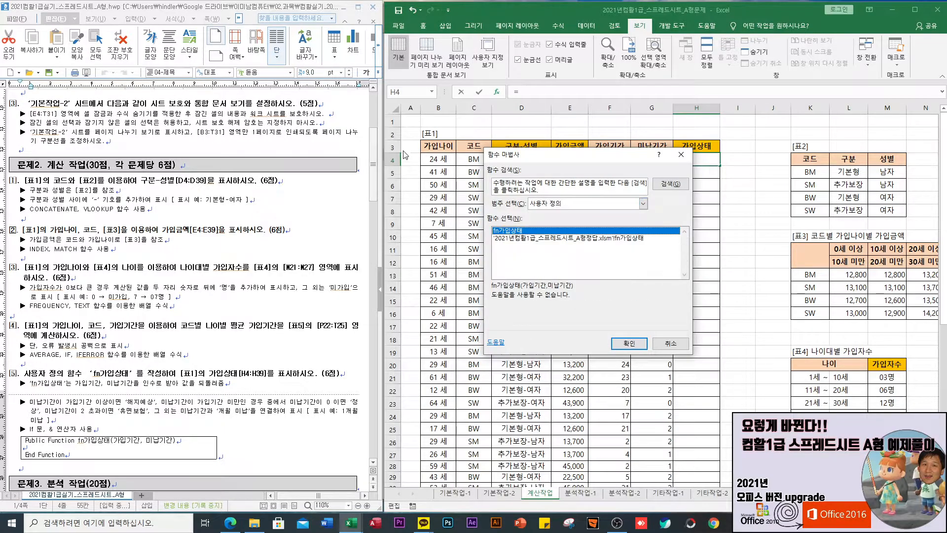
click(634, 345)
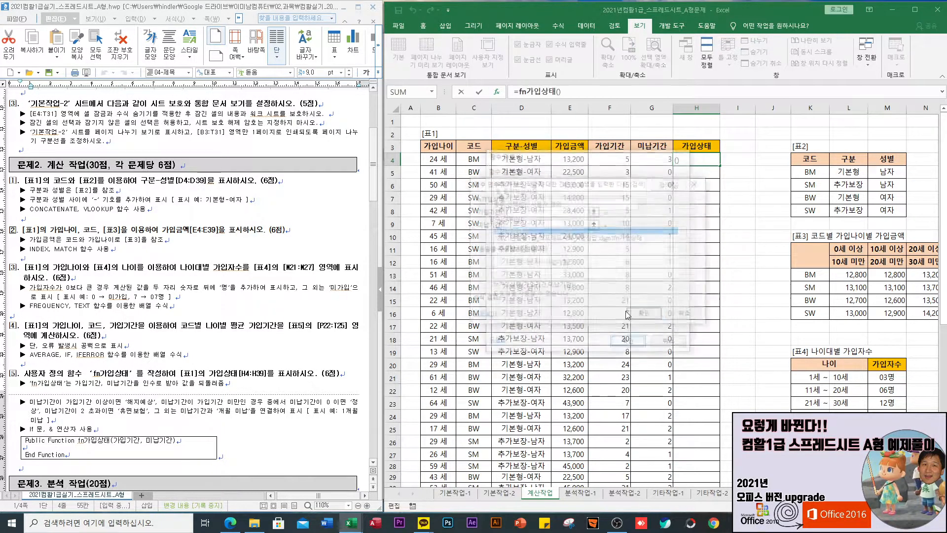
- Set the fn가입상태 arguments to F4 for 가입기간 and G4 for 미납기간 and confirm the formula
click(617, 160)
key(Tab)
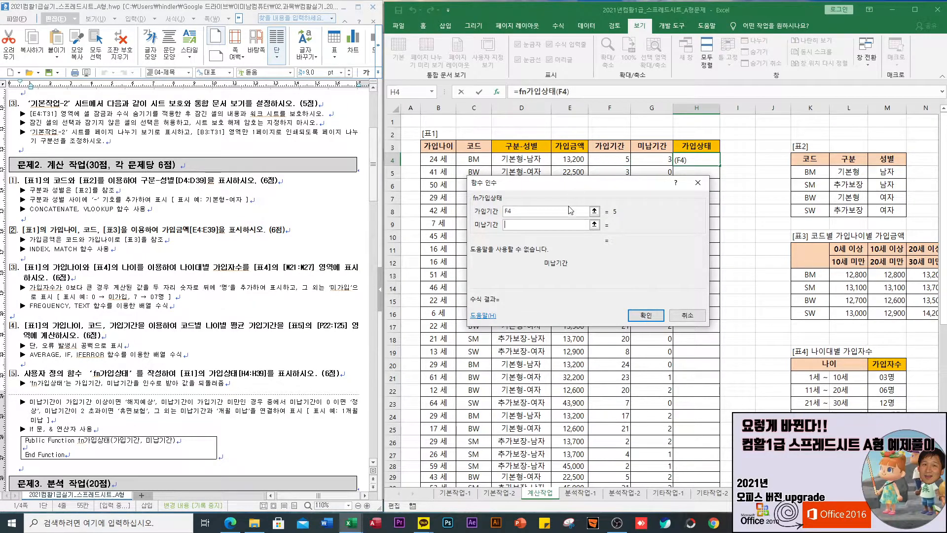
click(655, 159)
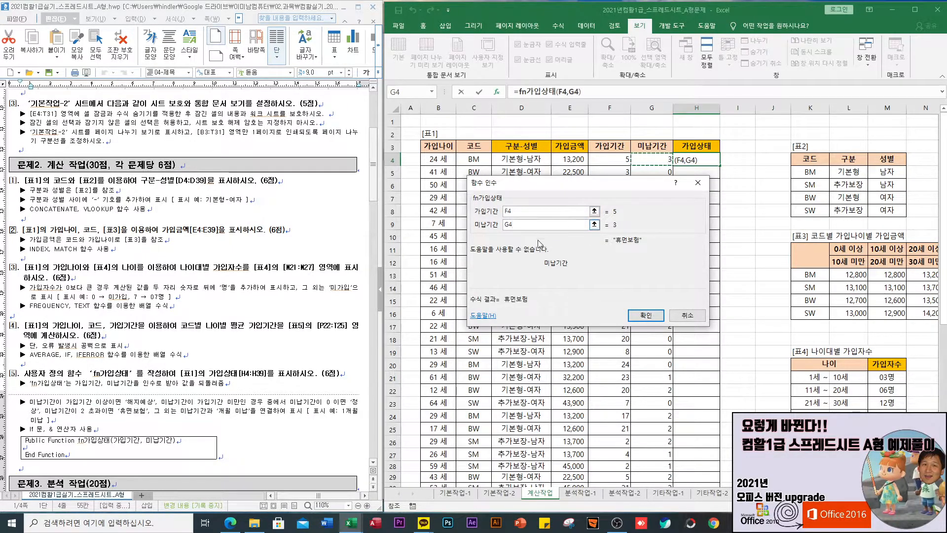
click(650, 316)
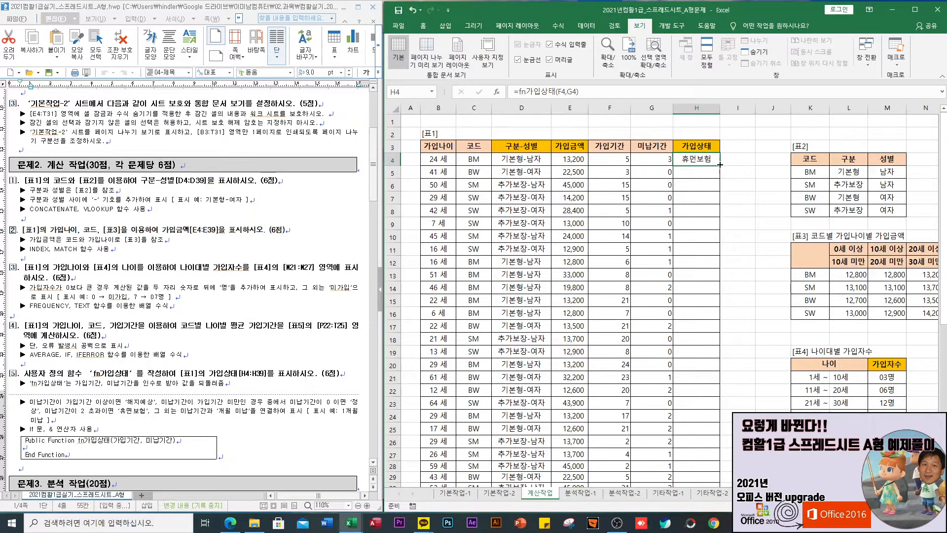
- Fill the H4 formula down the 가입상태 column to H39 and check the filled results
double_click(721, 165)
scroll(711, 352, down, 4)
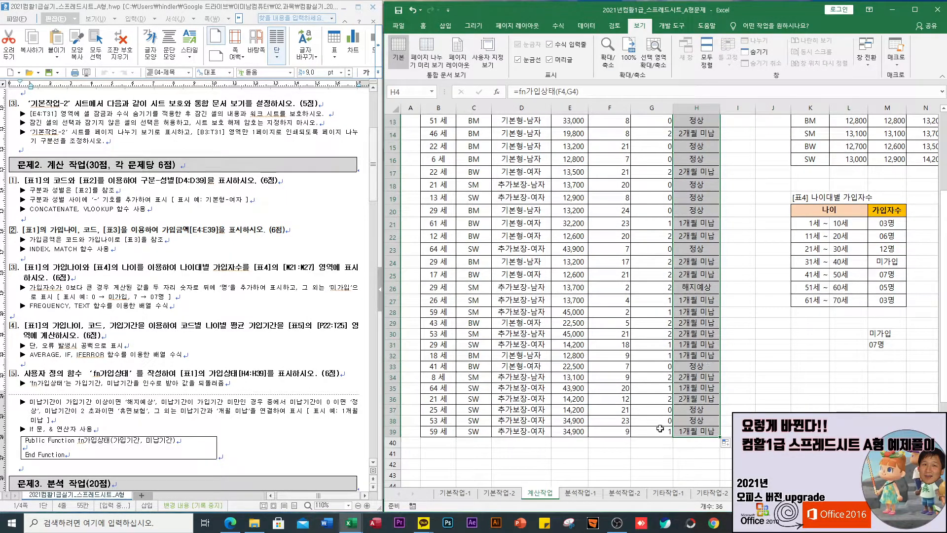
scroll(671, 400, up, 4)
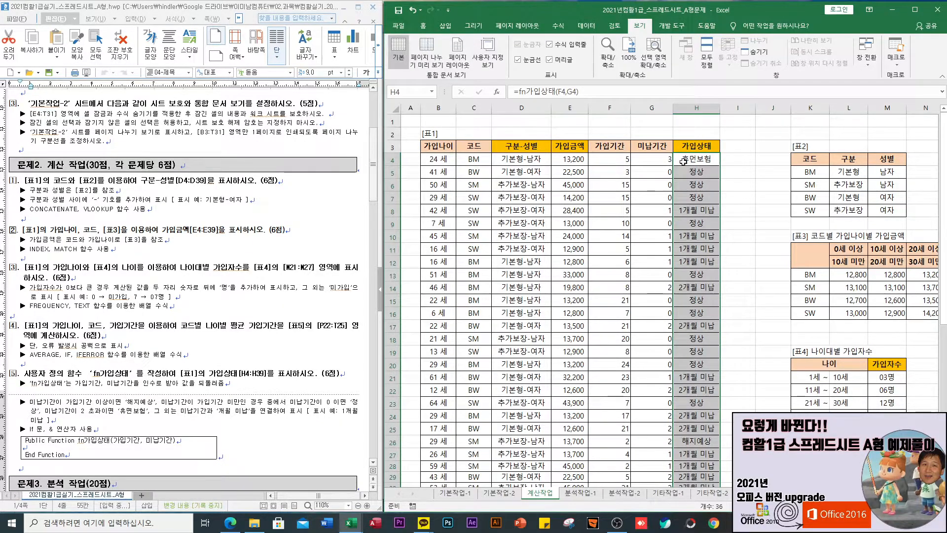
scroll(647, 361, down, 4)
scroll(637, 367, up, 4)
- Review the fn가입상태 code in the Visual Basic editor and return to the worksheet
click(672, 26)
click(398, 54)
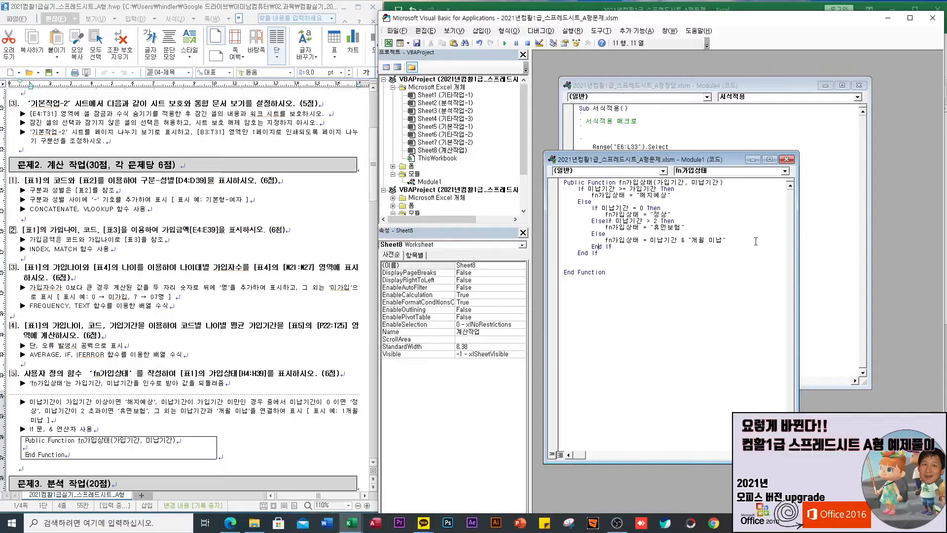
click(809, 2)
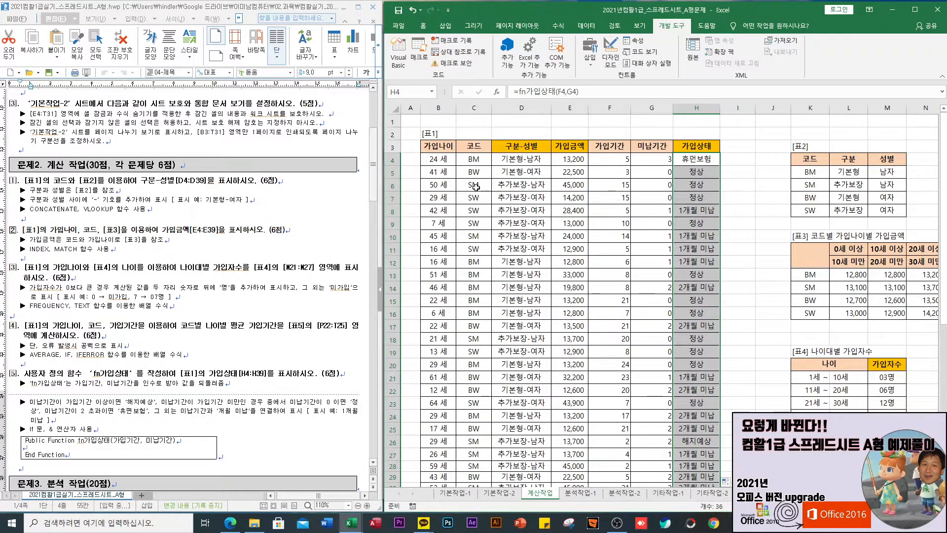
- Go to the 문제3 분석 작업 instructions in the exam document and switch the workbook to the 분석작업-1 sheet
scroll(296, 289, down, 6)
scroll(296, 289, down, 2)
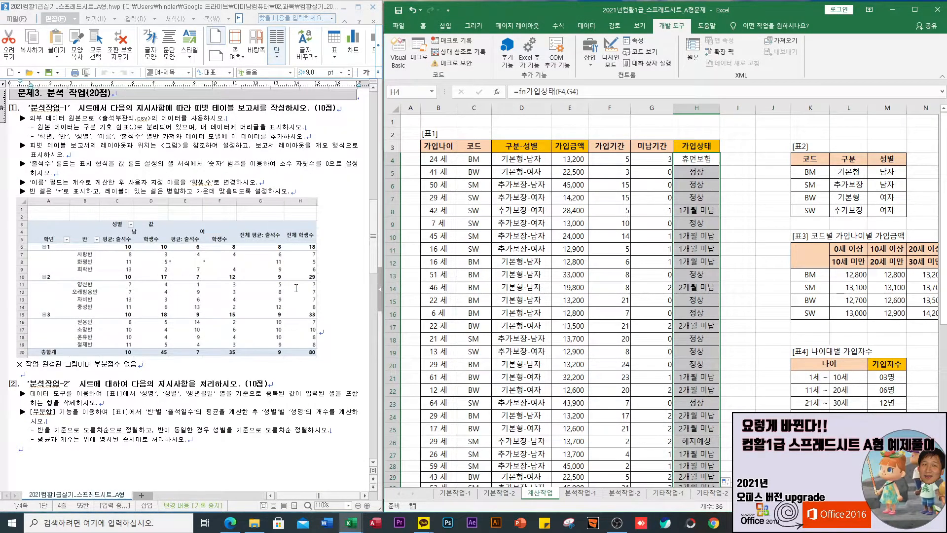
click(737, 313)
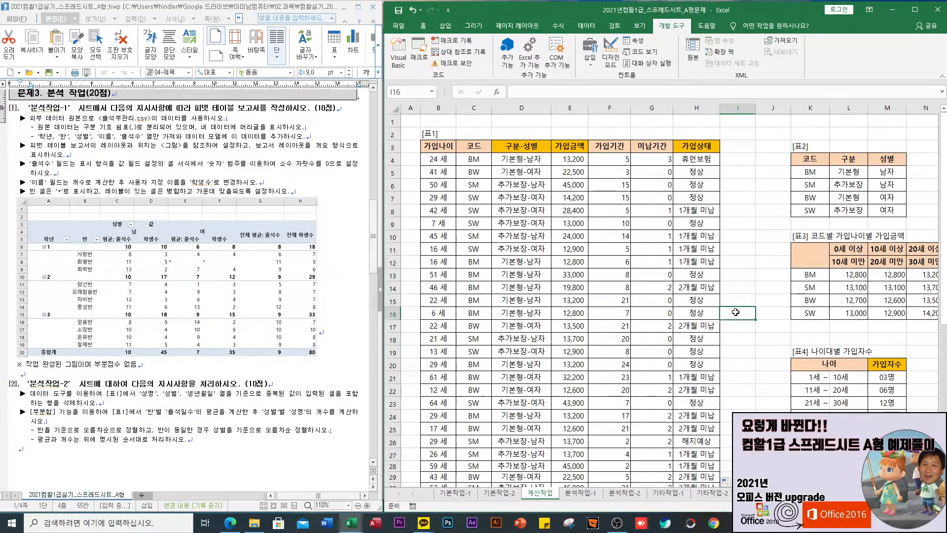
click(581, 493)
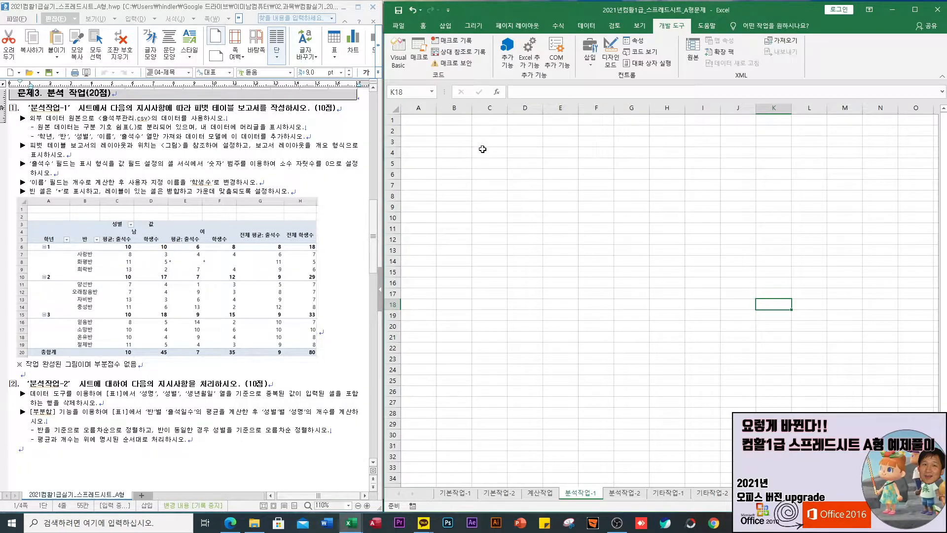
click(586, 26)
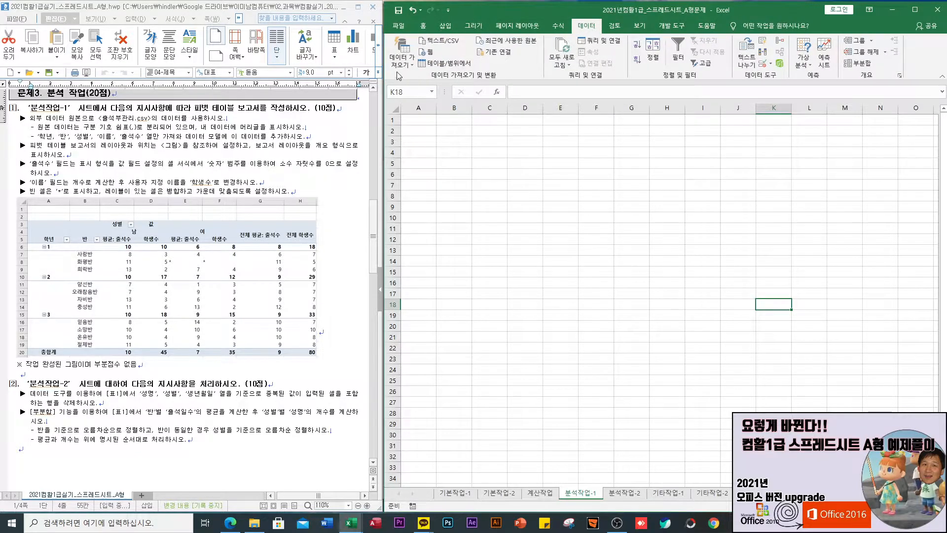
click(443, 41)
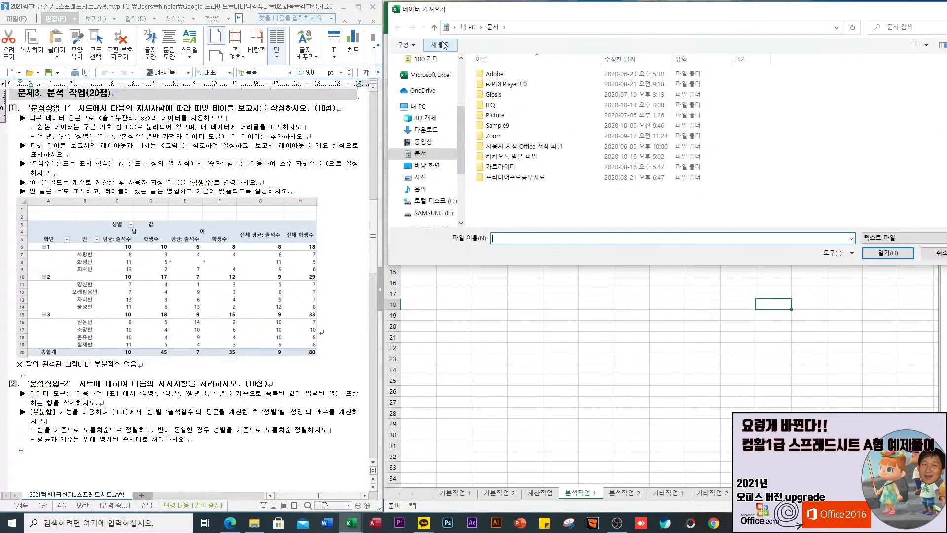
click(425, 166)
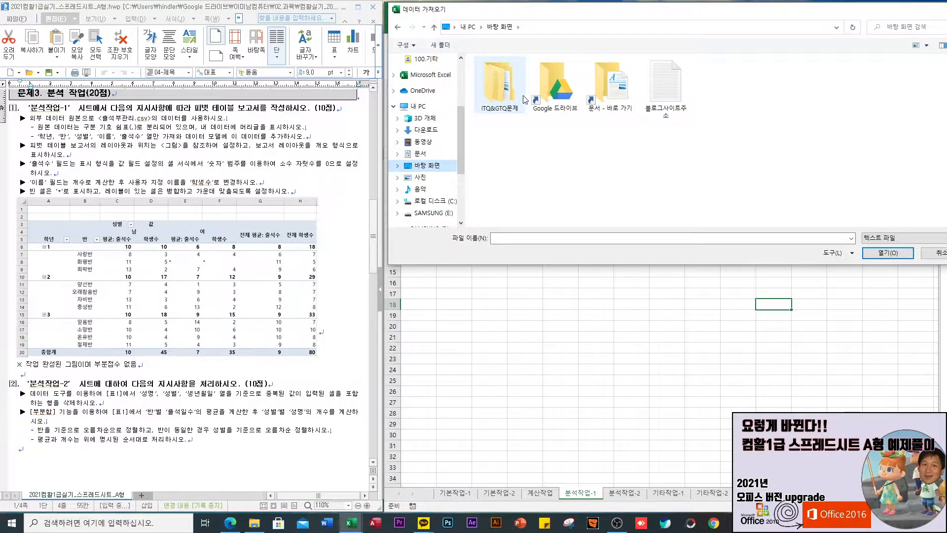
drag(461, 138, 460, 76)
click(432, 127)
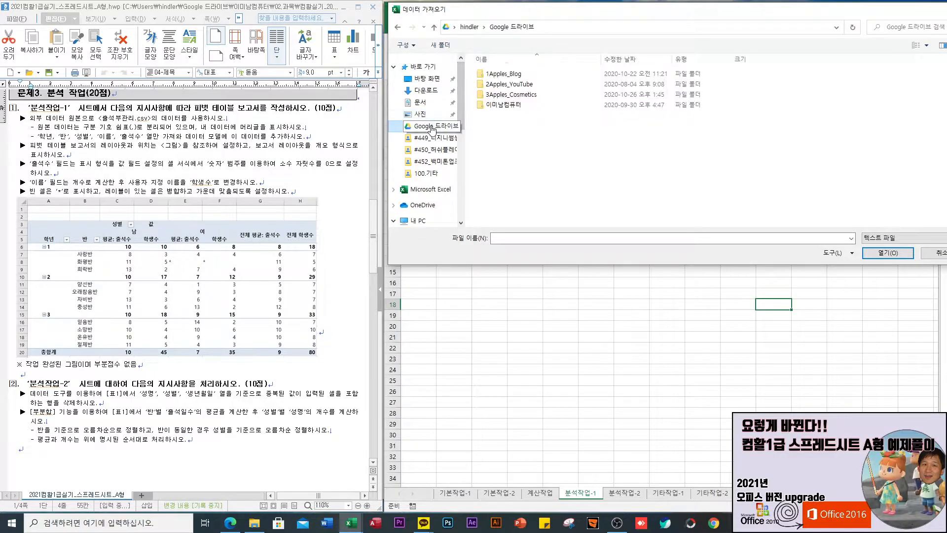
double_click(498, 104)
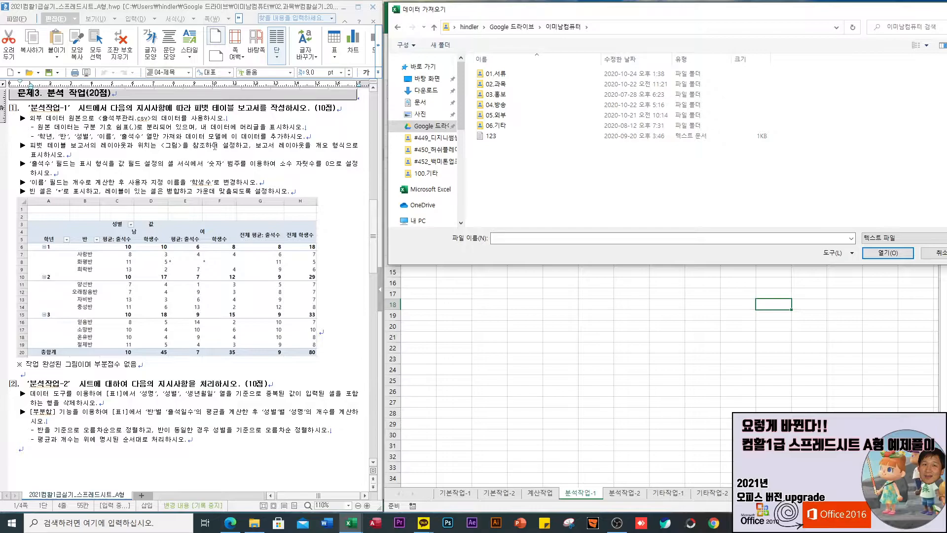
click(935, 252)
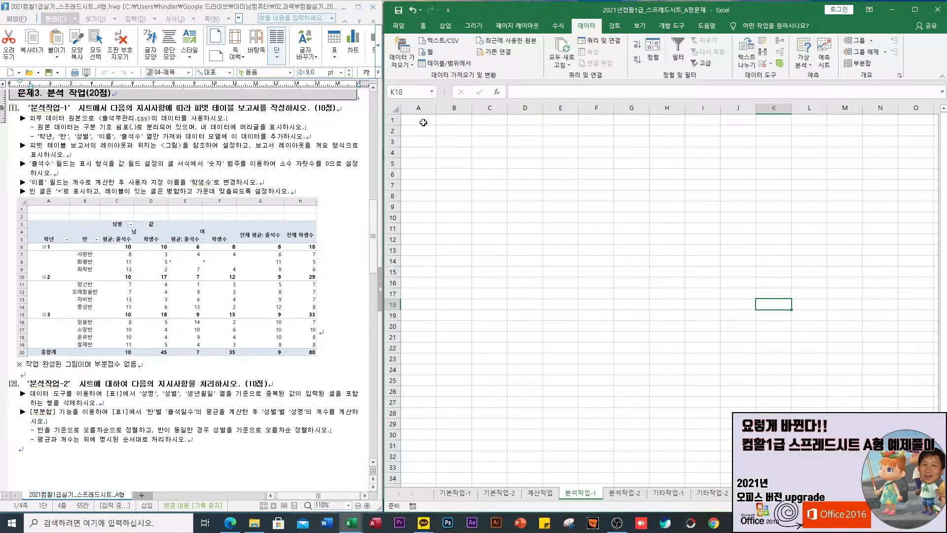
- Select cell A3 on the 분석작업-1 sheet and open the choices of sources for getting external data
click(424, 142)
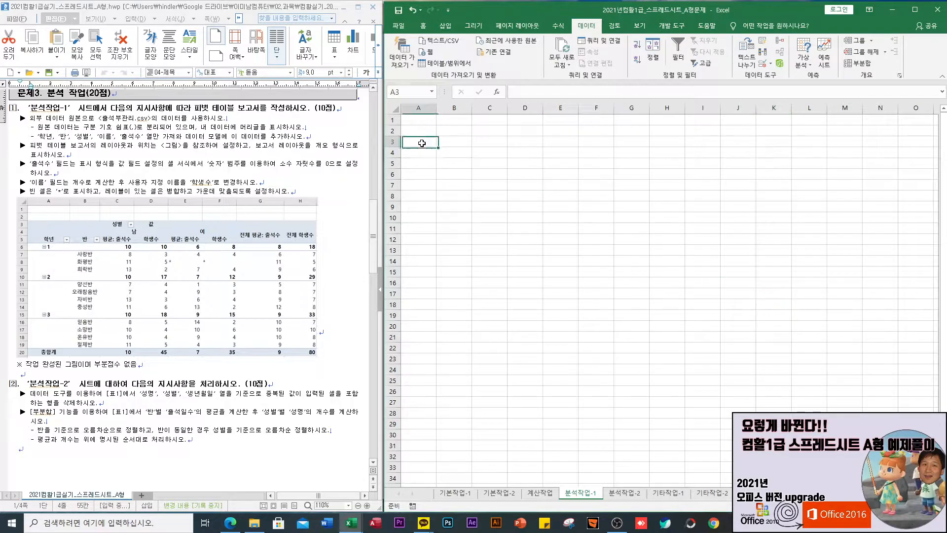
click(409, 73)
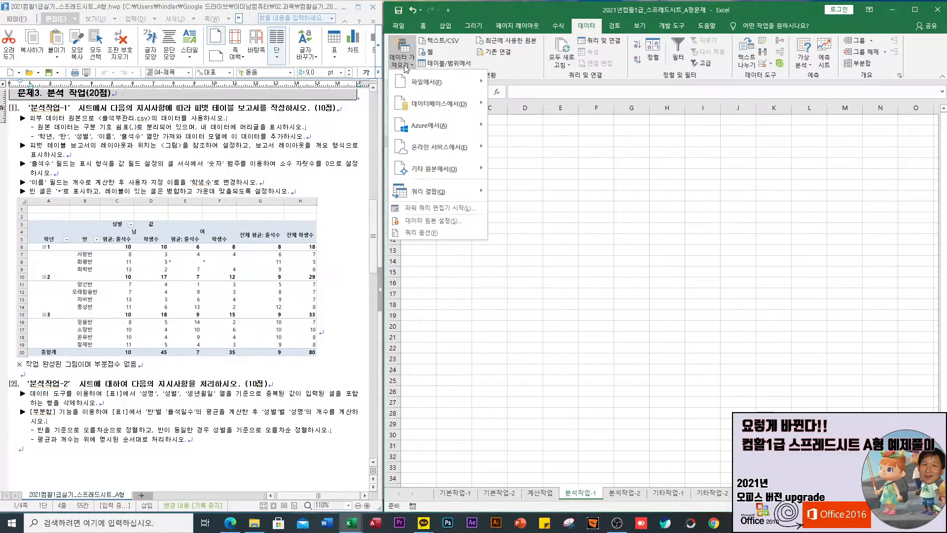
- Start a Microsoft Query import with Excel Files* as the data source
mouse_move(442, 169)
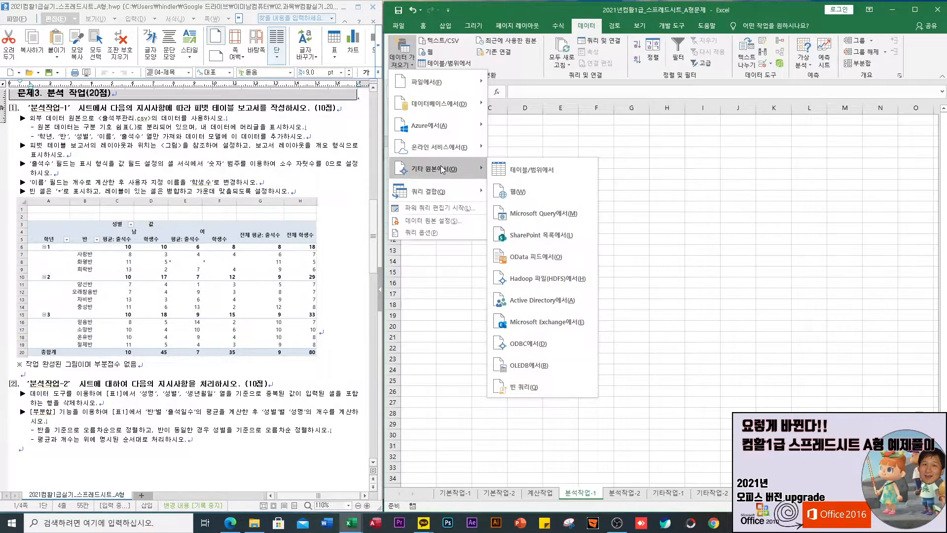
click(555, 214)
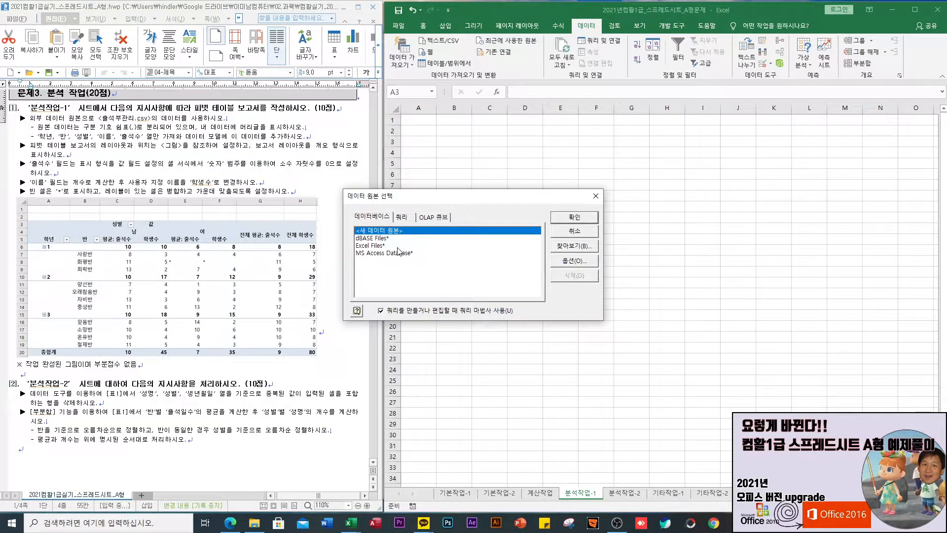
click(375, 245)
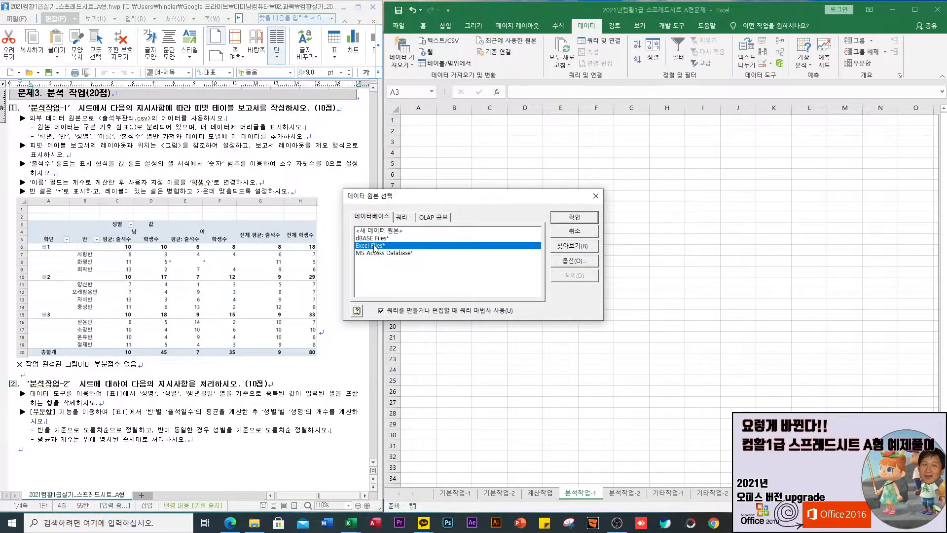
click(575, 218)
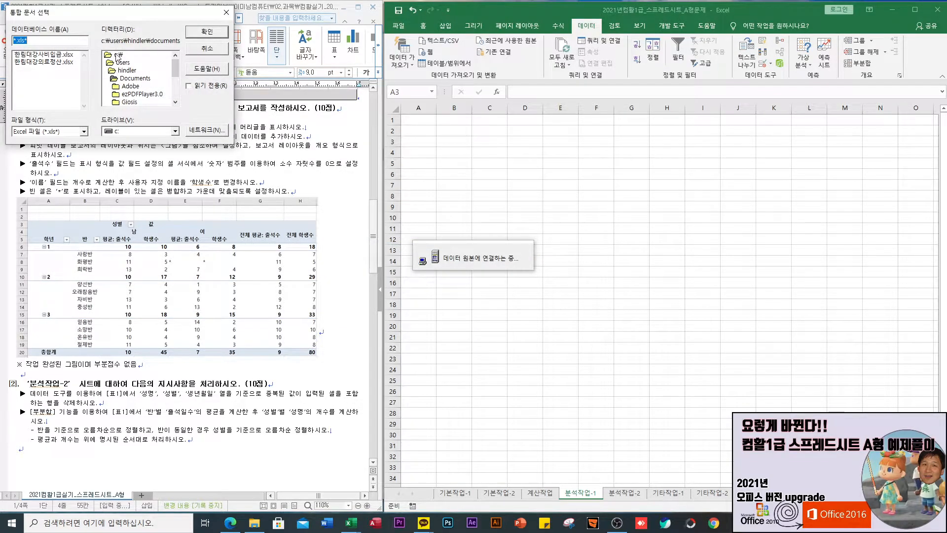
- Browse from the C: drive root through Users to the Desktop folder in the workbook selection
mouse_move(175, 72)
mouse_down()
mouse_move(173, 93)
mouse_move(169, 59)
mouse_up()
double_click(140, 78)
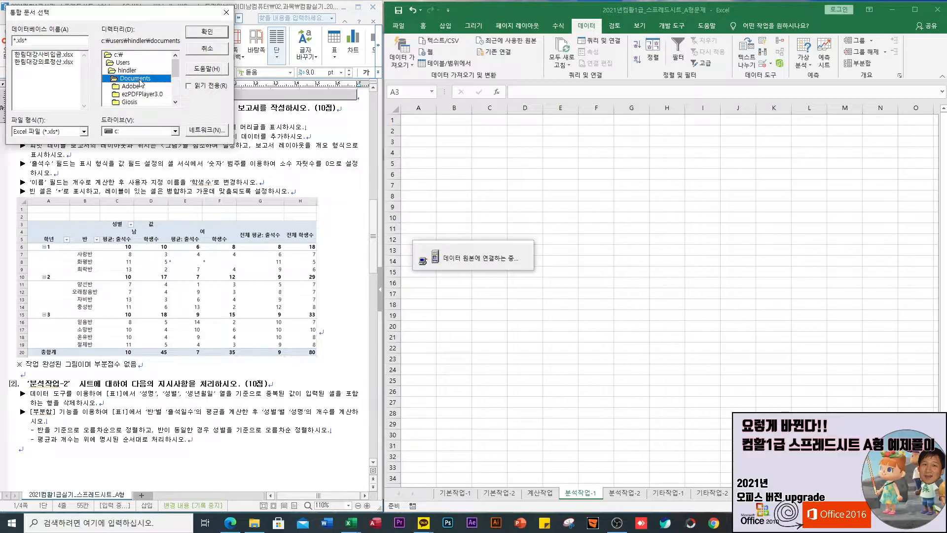
mouse_move(175, 76)
mouse_down()
mouse_move(172, 102)
mouse_move(175, 65)
mouse_up()
scroll(156, 89, down, 1)
scroll(153, 89, up, 1)
double_click(119, 55)
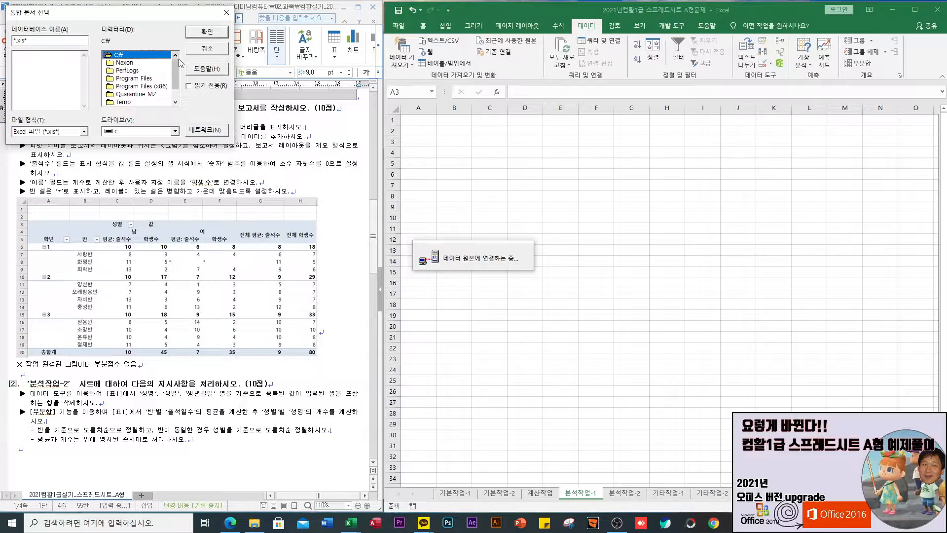
scroll(157, 77, down, 3)
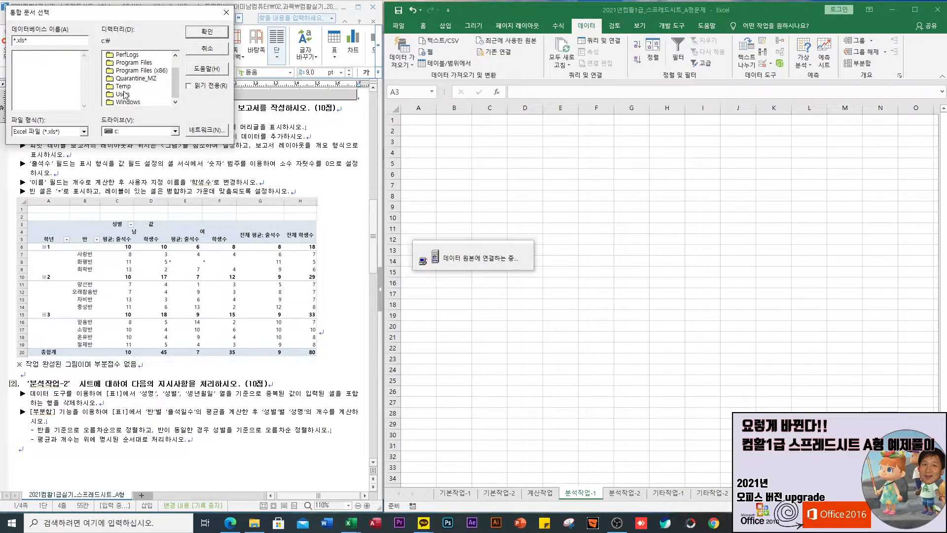
double_click(125, 93)
double_click(132, 79)
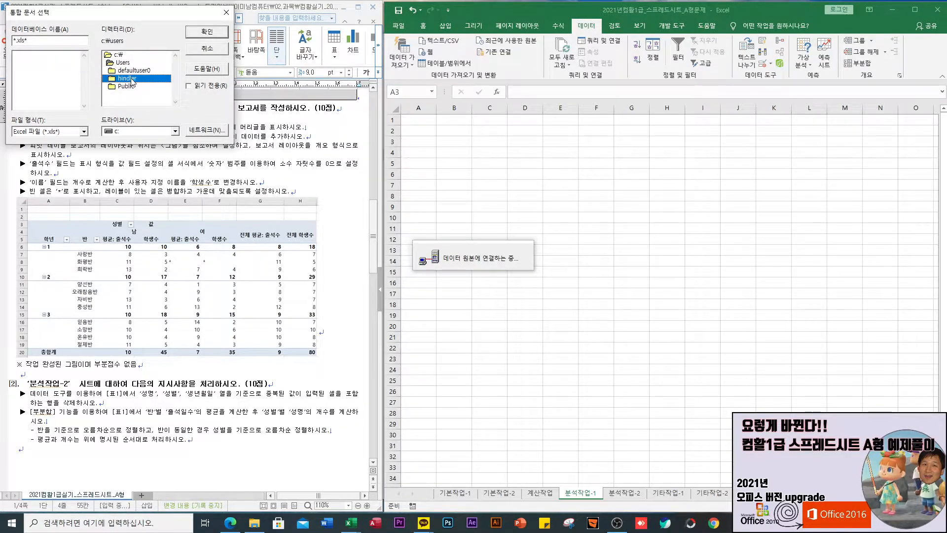
scroll(155, 86, down, 2)
double_click(137, 72)
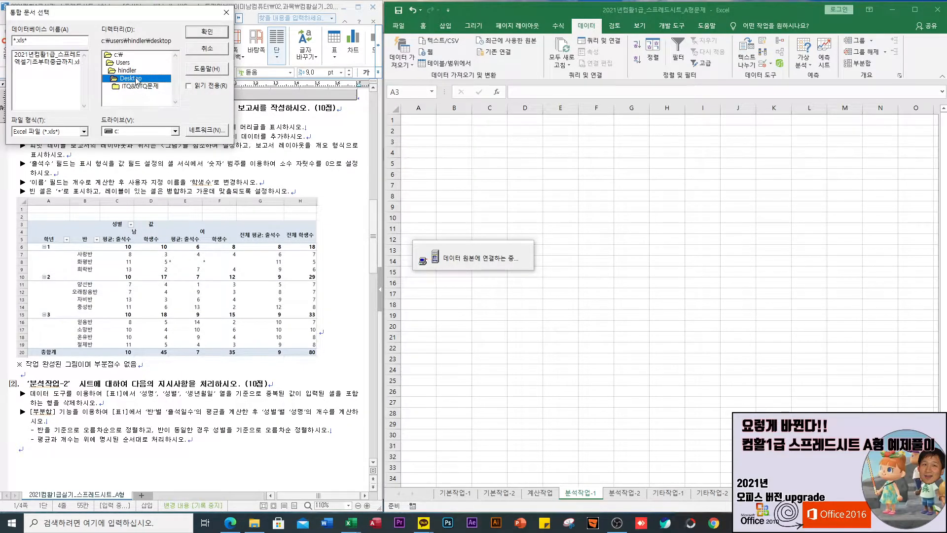
- Look through the Downloads folder for the source data file
click(122, 63)
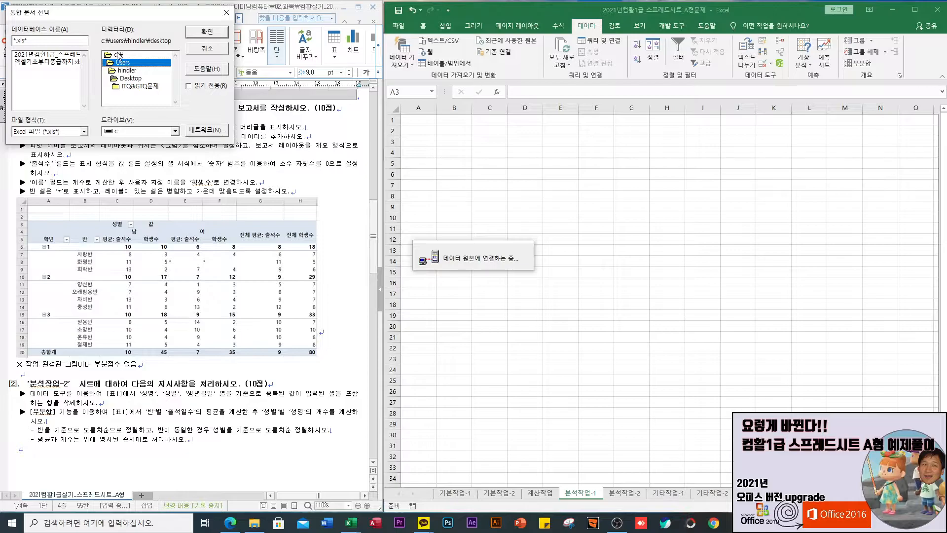
double_click(128, 71)
scroll(136, 74, down, 2)
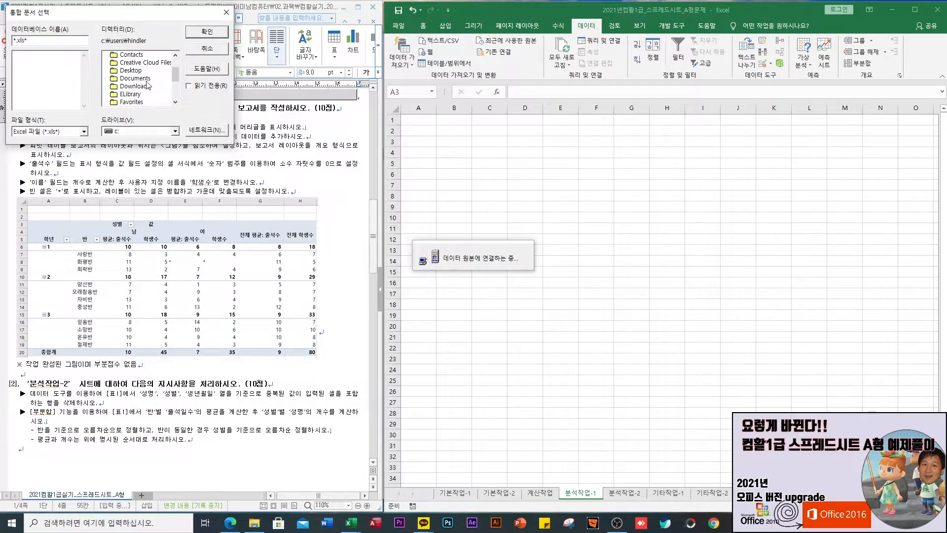
double_click(133, 86)
scroll(147, 85, down, 3)
scroll(149, 82, down, 1)
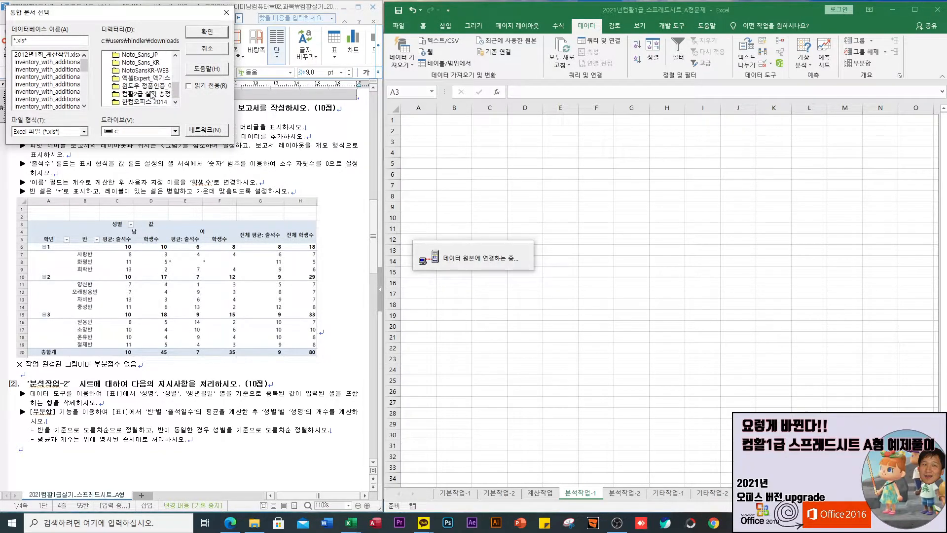
scroll(149, 96, up, 3)
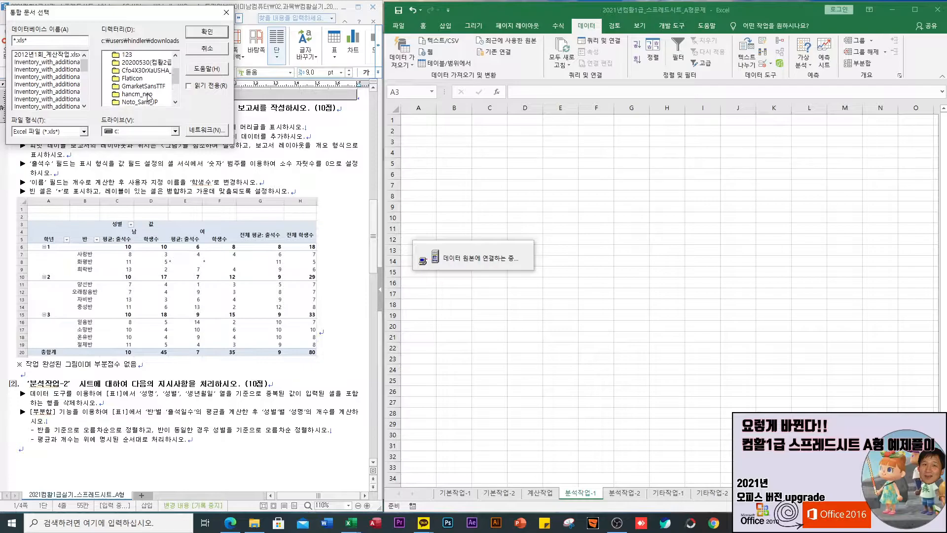
scroll(155, 101, down, 3)
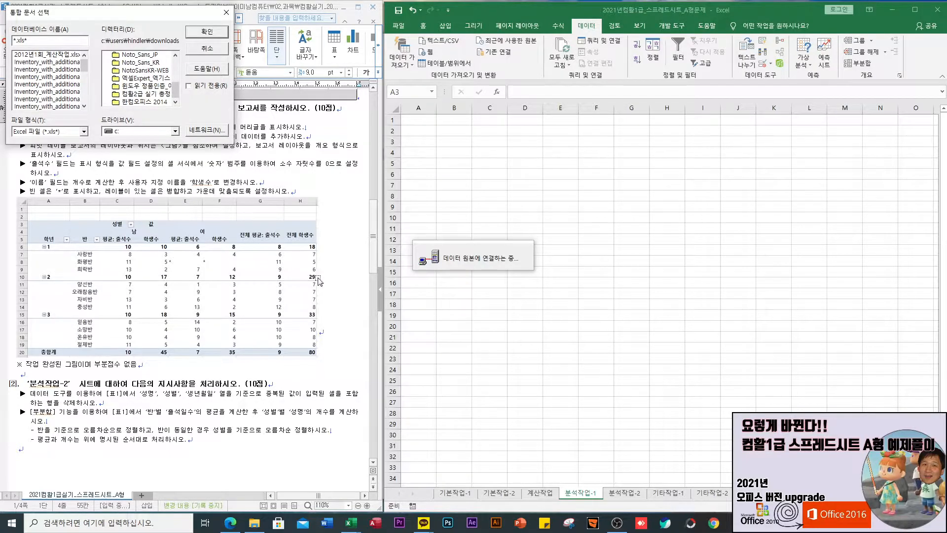
- Switch to File Explorer and copy the 출석부관리 file from the 개정문제 folder to the desktop
click(254, 522)
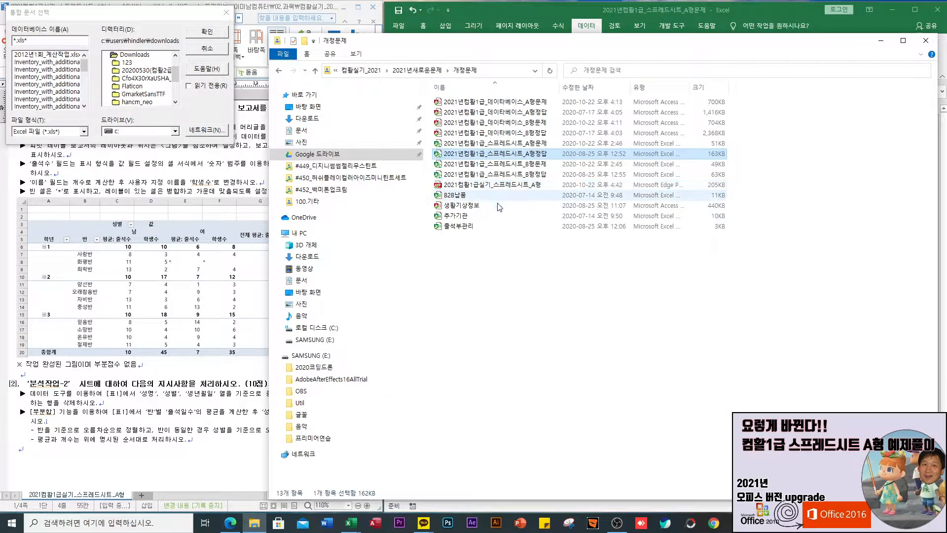
click(465, 228)
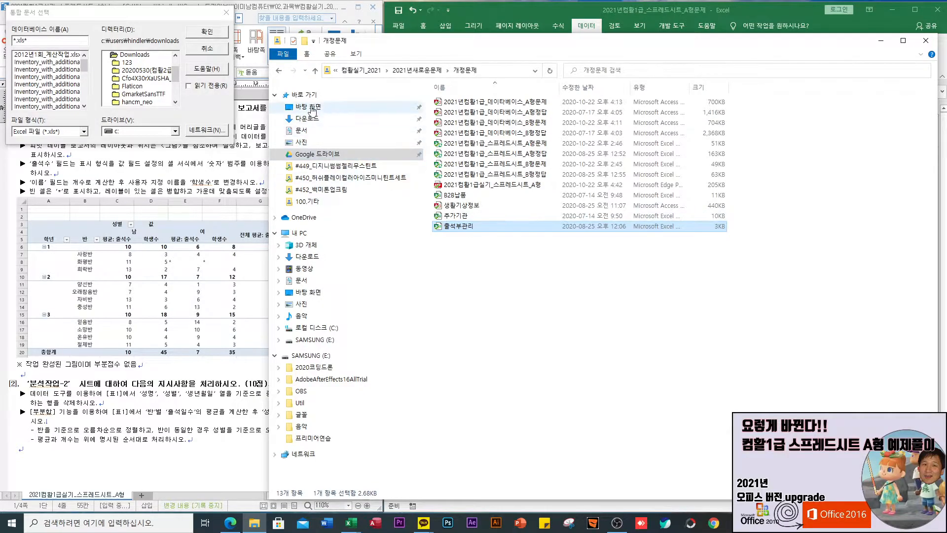
click(375, 107)
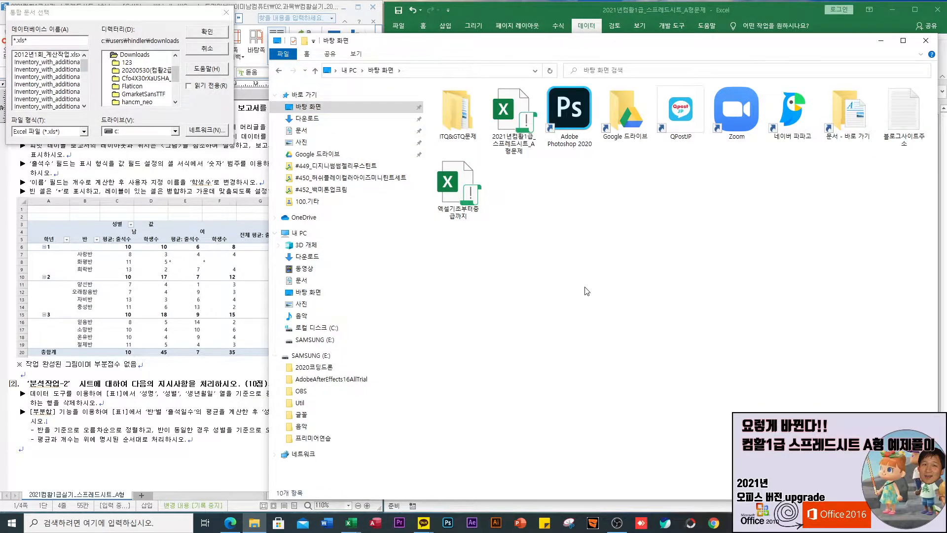
key(ctrl+v)
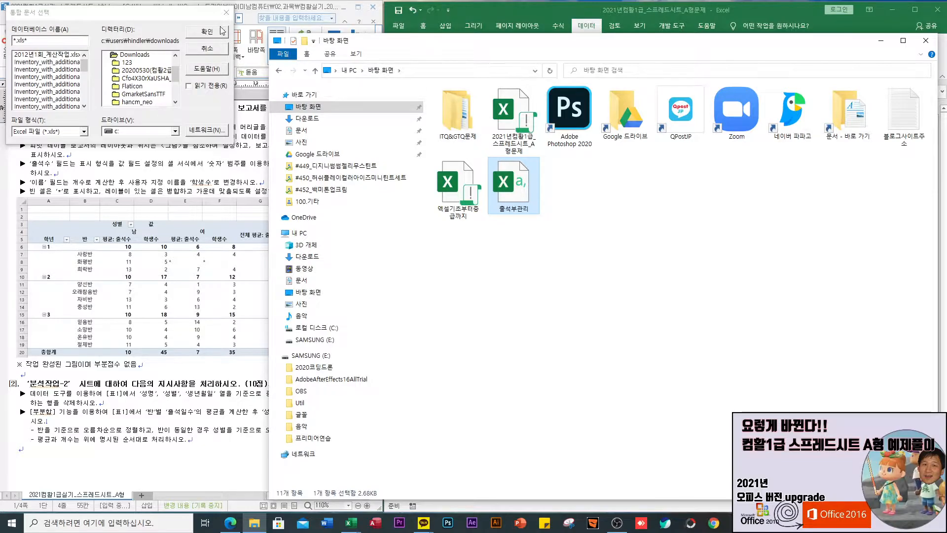
- Set the directory of the workbook selection to the Desktop folder that holds the copied file
drag(175, 78, 175, 59)
double_click(119, 54)
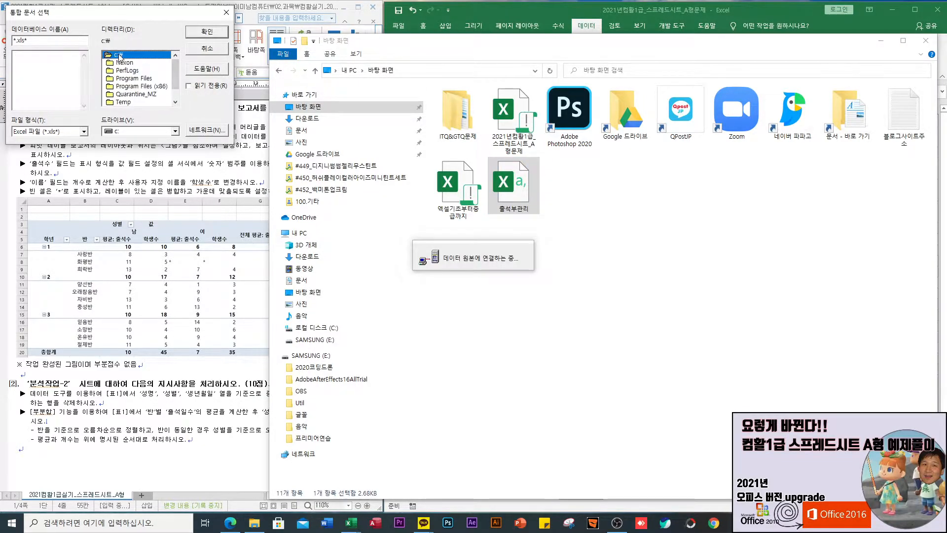
scroll(152, 87, down, 1)
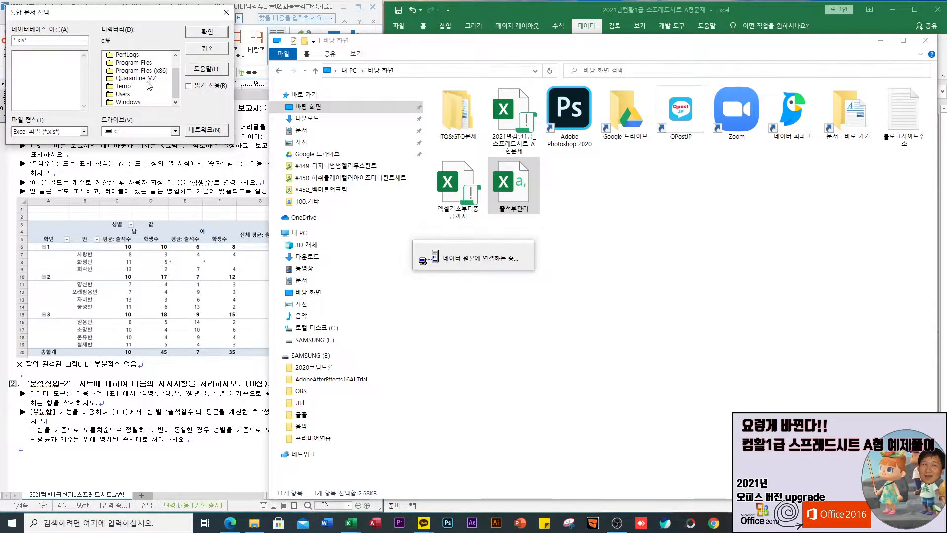
double_click(125, 94)
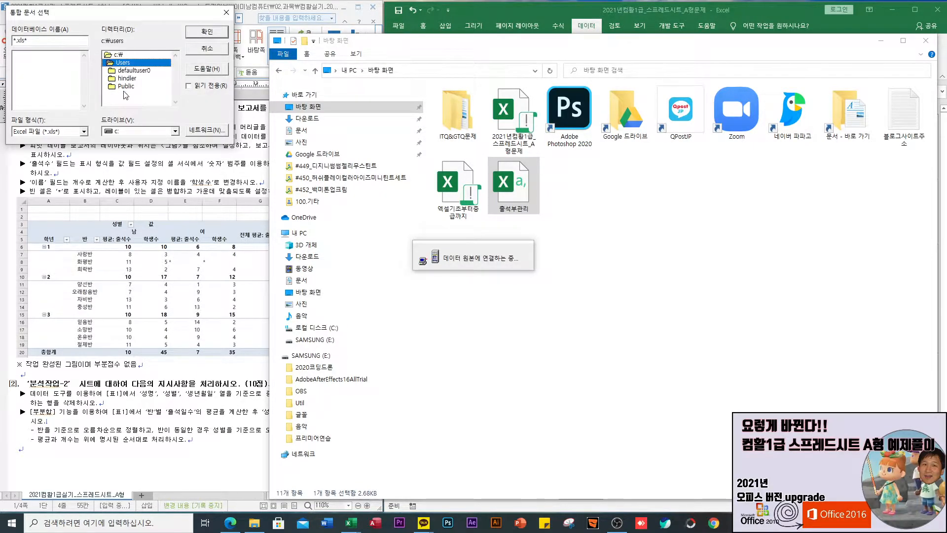
double_click(125, 78)
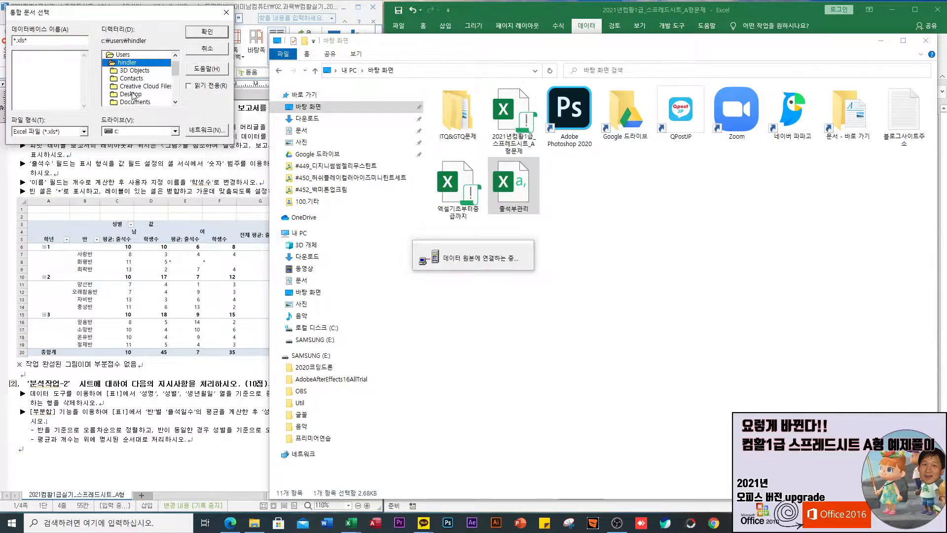
double_click(131, 94)
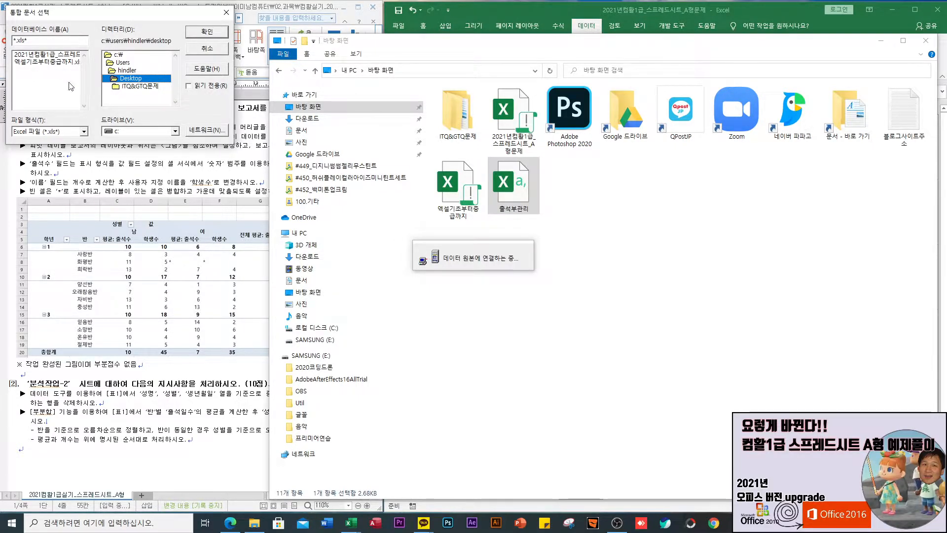
- Try to connect to 출석부관리.csv with all file types listed, and cancel the Microsoft Query import
click(83, 131)
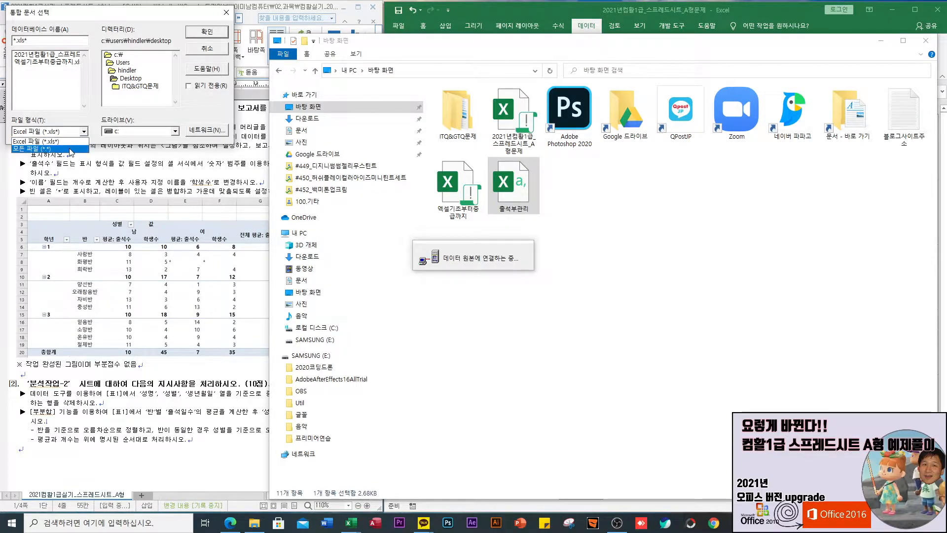
click(72, 152)
scroll(88, 98, down, 3)
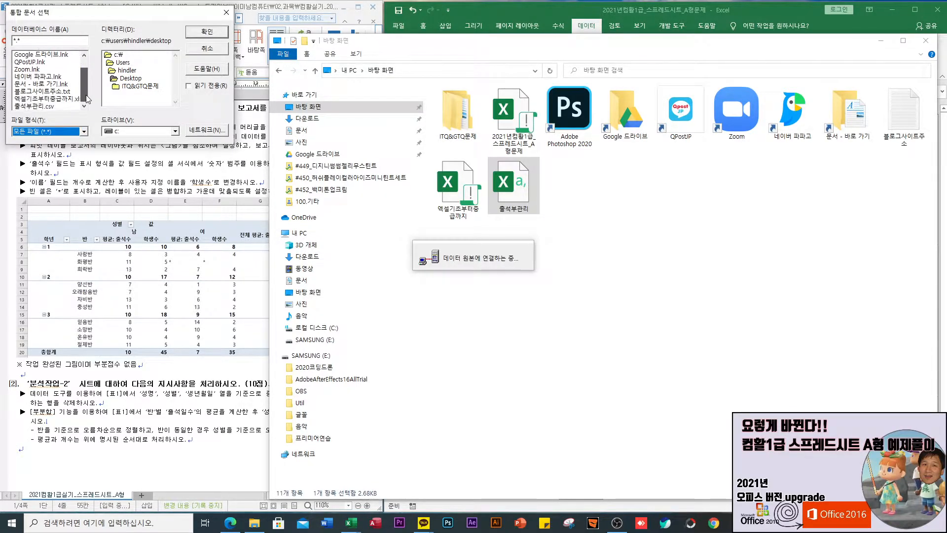
click(42, 106)
click(205, 32)
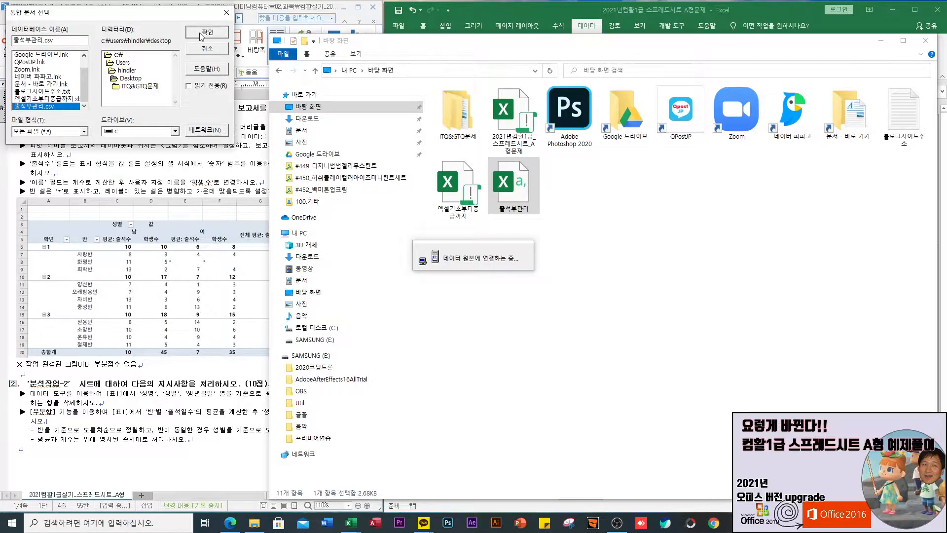
click(483, 297)
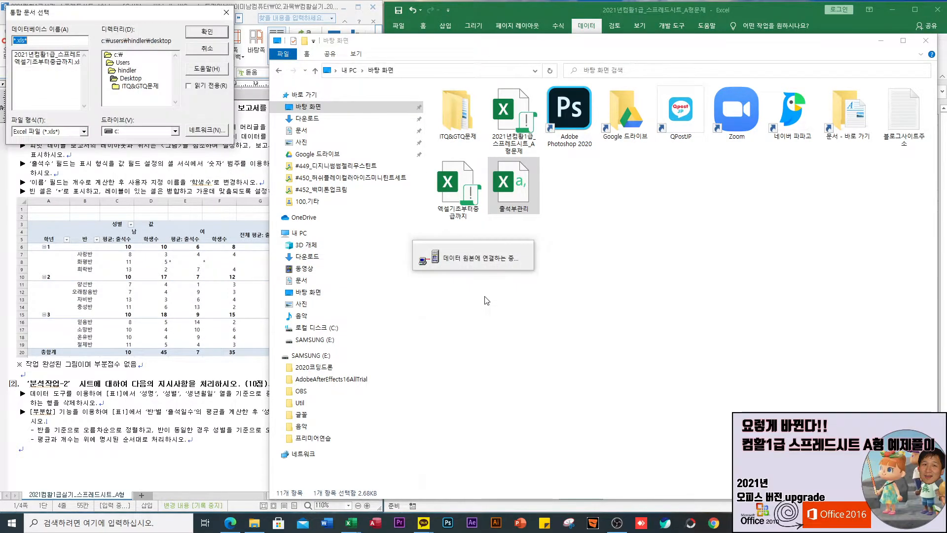
click(208, 50)
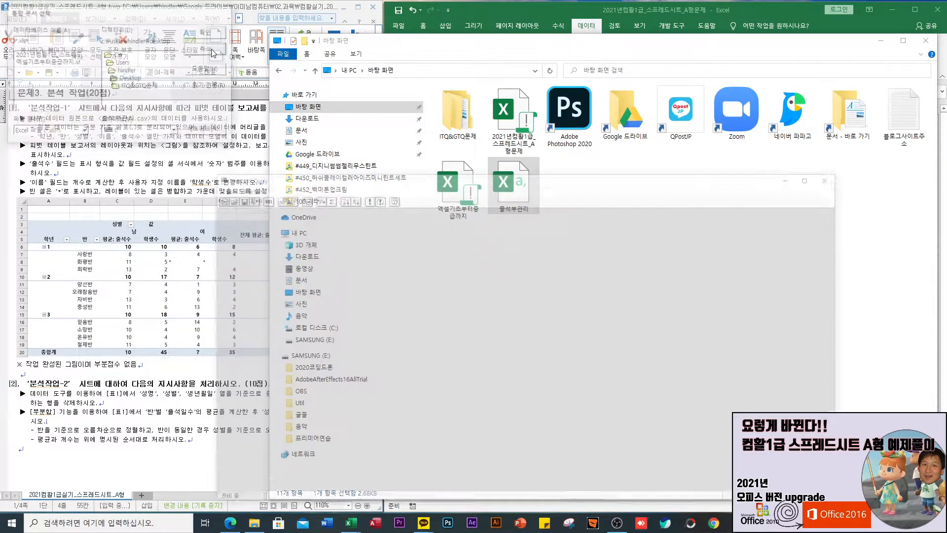
click(809, 123)
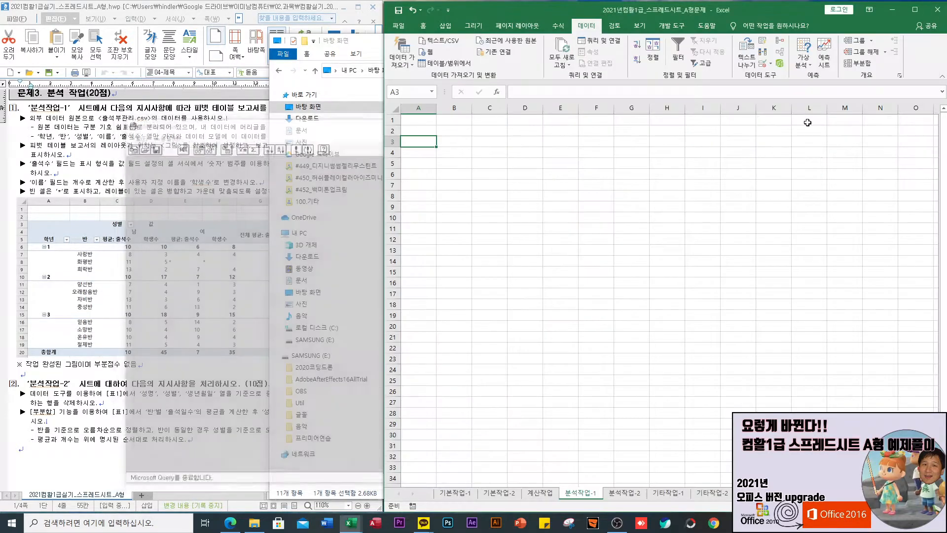
- Import the 출석부관리 file from the desktop as a text/CSV data source
click(447, 44)
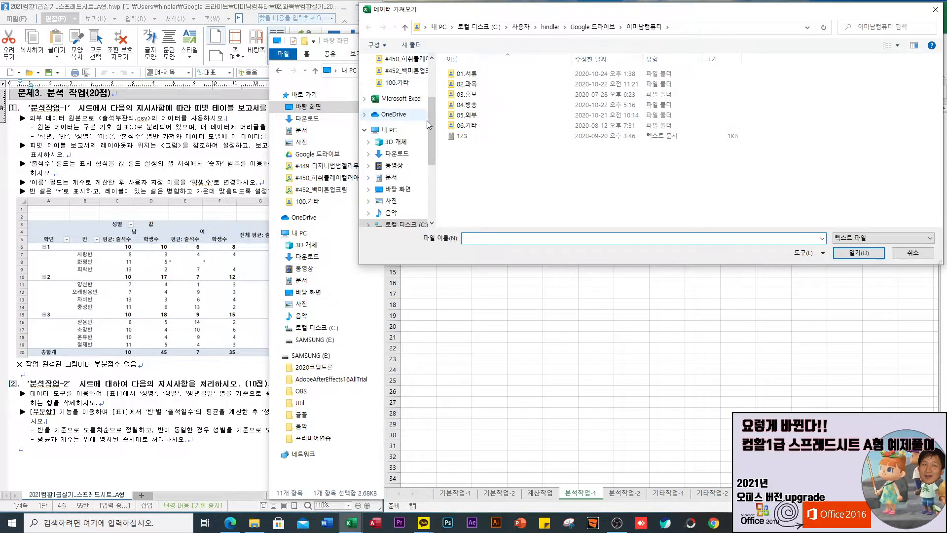
scroll(425, 120, up, 3)
click(403, 80)
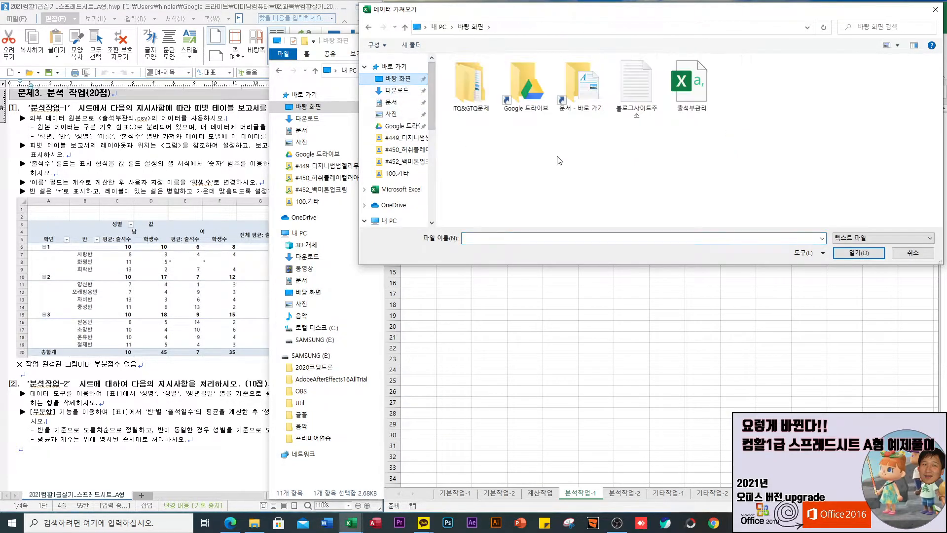
click(693, 89)
click(858, 253)
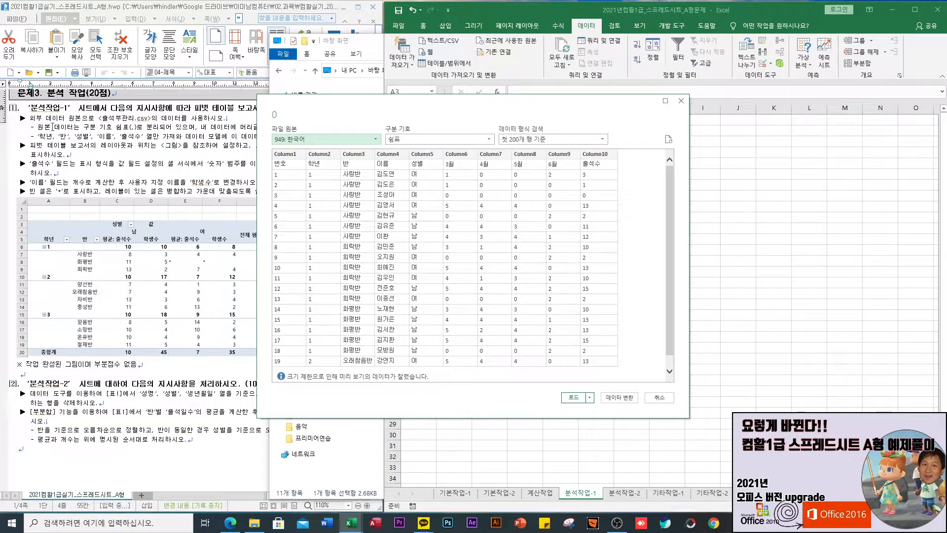
- Open the previewed CSV data for transformation in the Power Query editor
drag(369, 105, 441, 110)
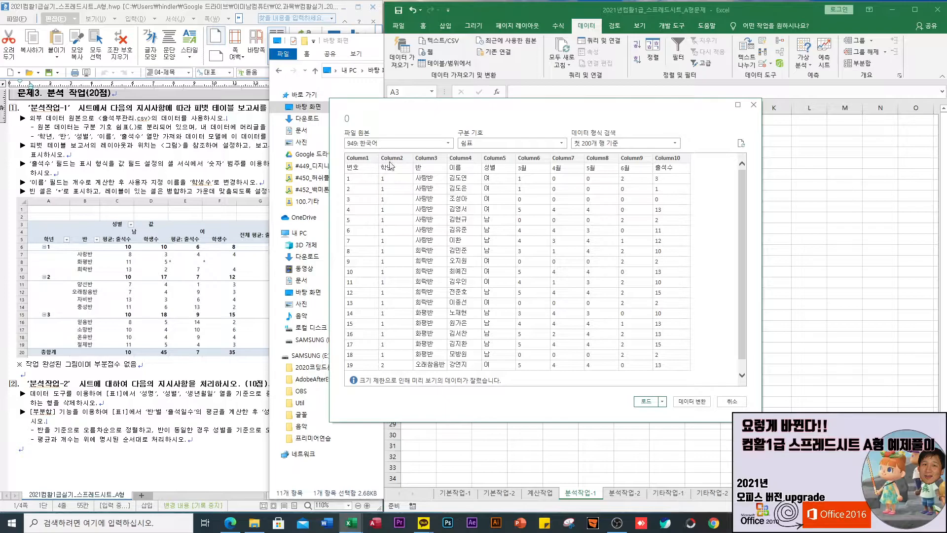
click(662, 401)
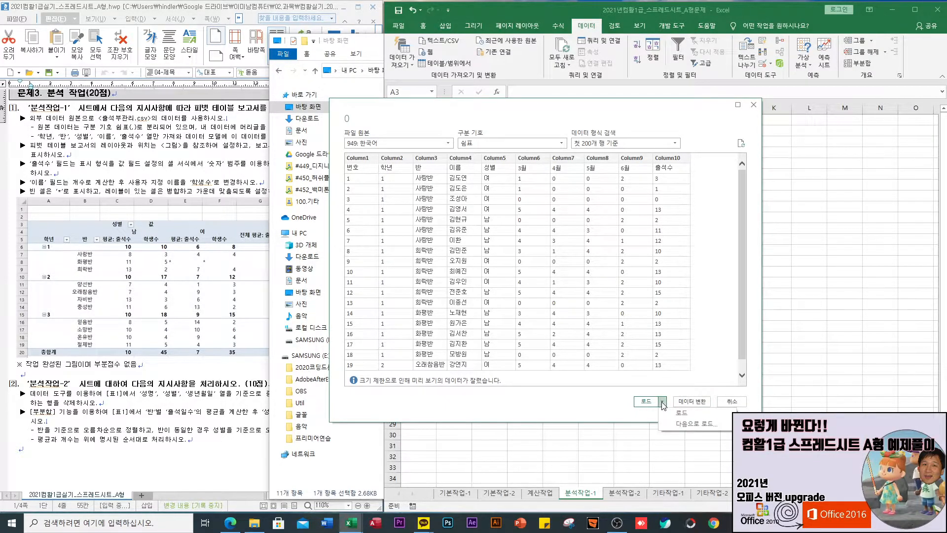
click(693, 402)
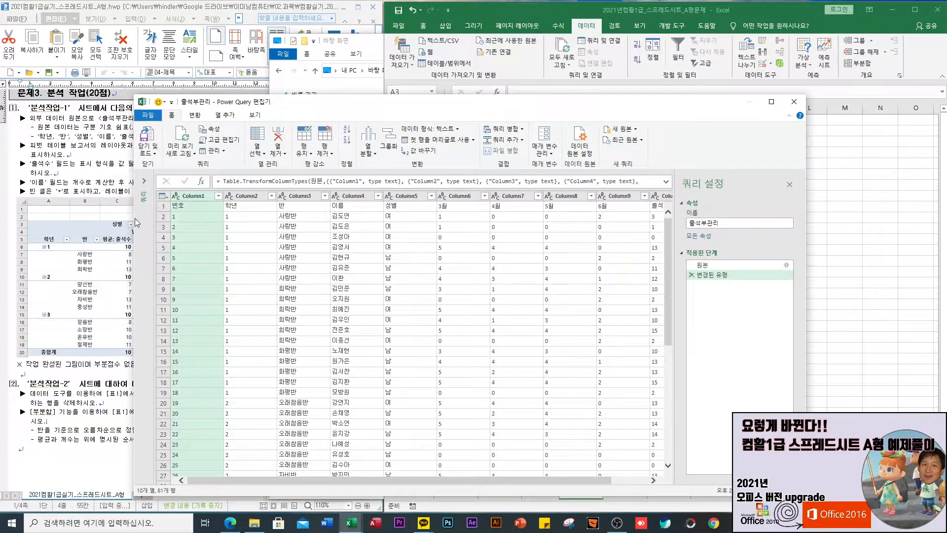
- Remove the 번호 column and reorder the remaining columns so 성별 precedes 이름 and 출석수 directly follows it
drag(261, 101, 327, 149)
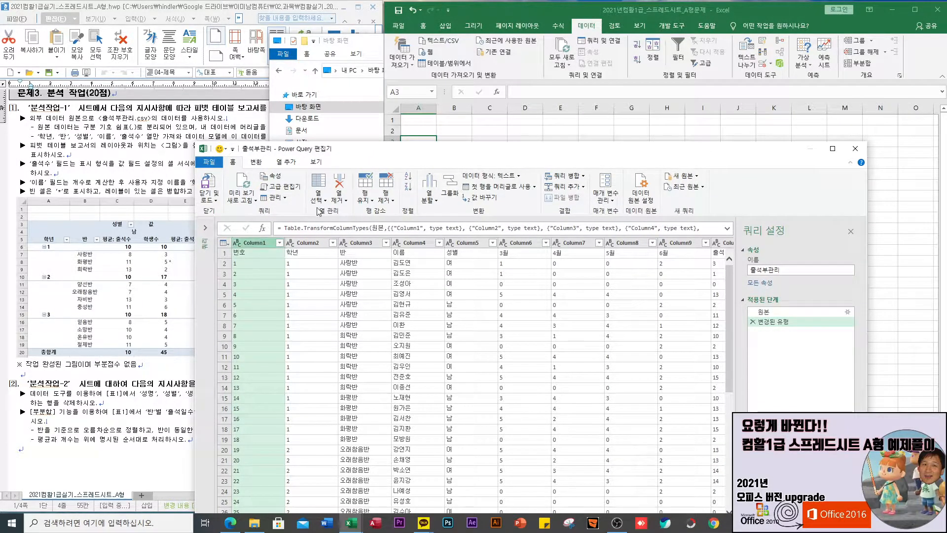
click(339, 184)
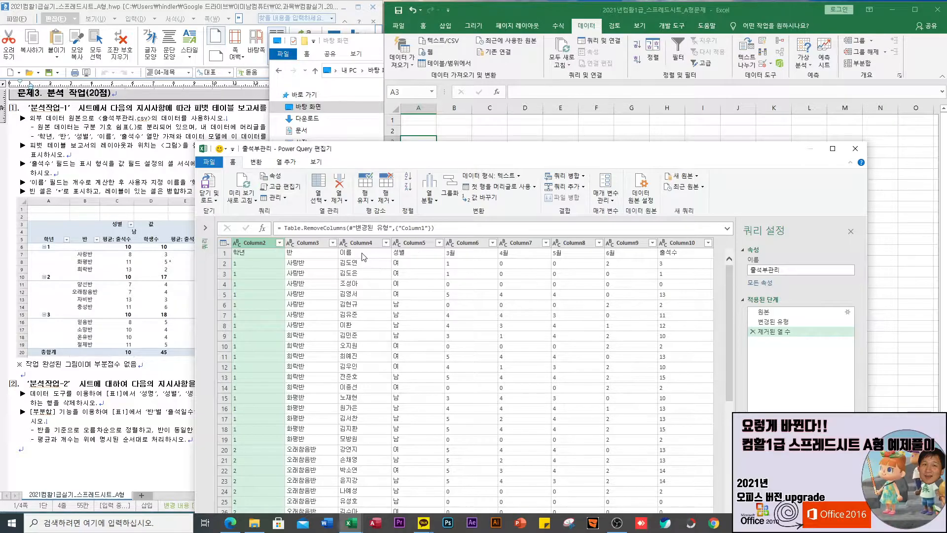
click(415, 243)
mouse_move(416, 244)
mouse_down()
mouse_move(311, 244)
mouse_move(345, 250)
mouse_up()
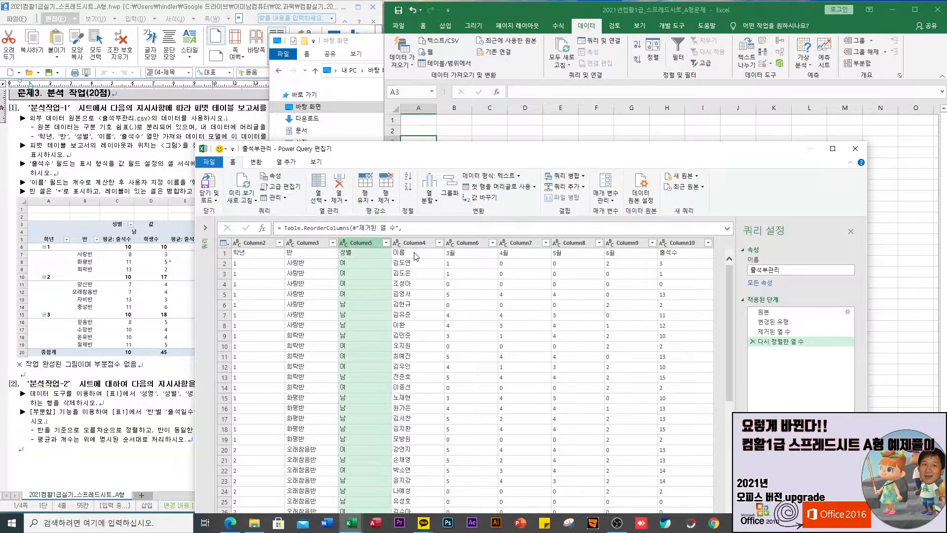
click(683, 243)
drag(683, 243, 467, 273)
- Remove the 3월, 4월, 5월 and 6월 columns one by one from the query
right_click(523, 244)
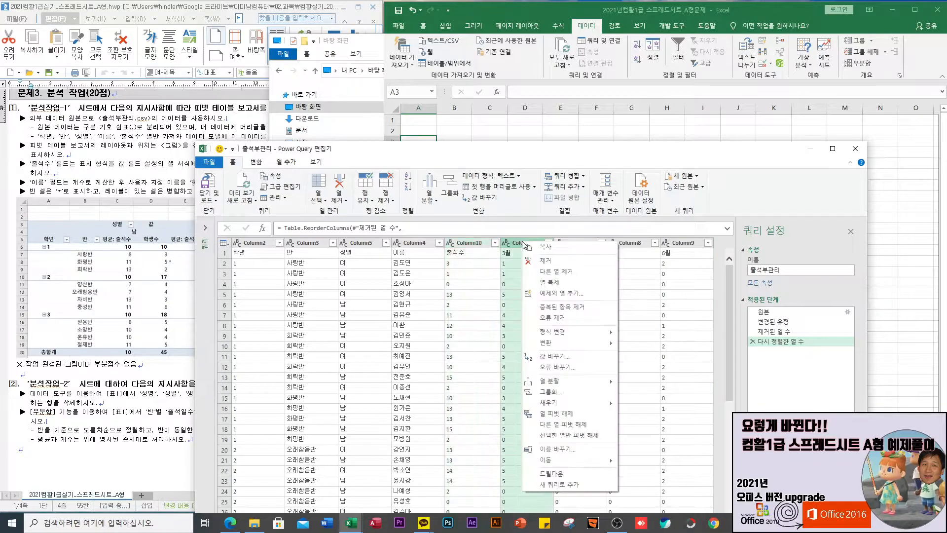
click(558, 262)
right_click(529, 243)
click(552, 261)
right_click(531, 244)
click(553, 263)
right_click(530, 244)
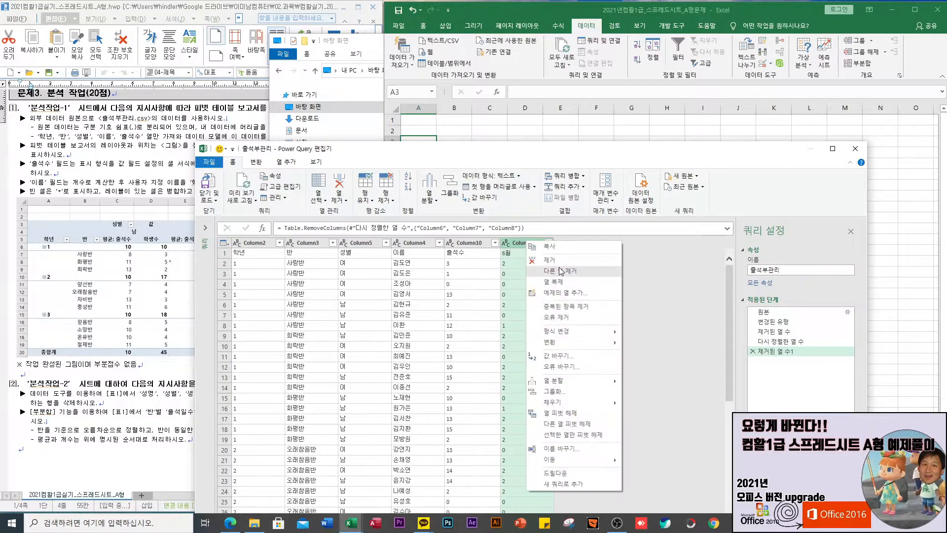
click(556, 261)
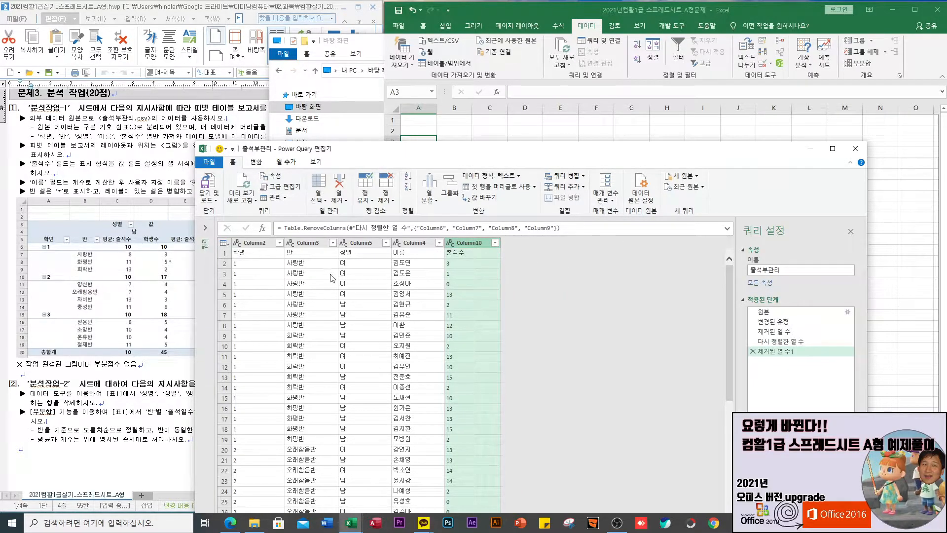
- Close the query editor and load the data as a pivot table report on a new worksheet
drag(536, 156, 617, 85)
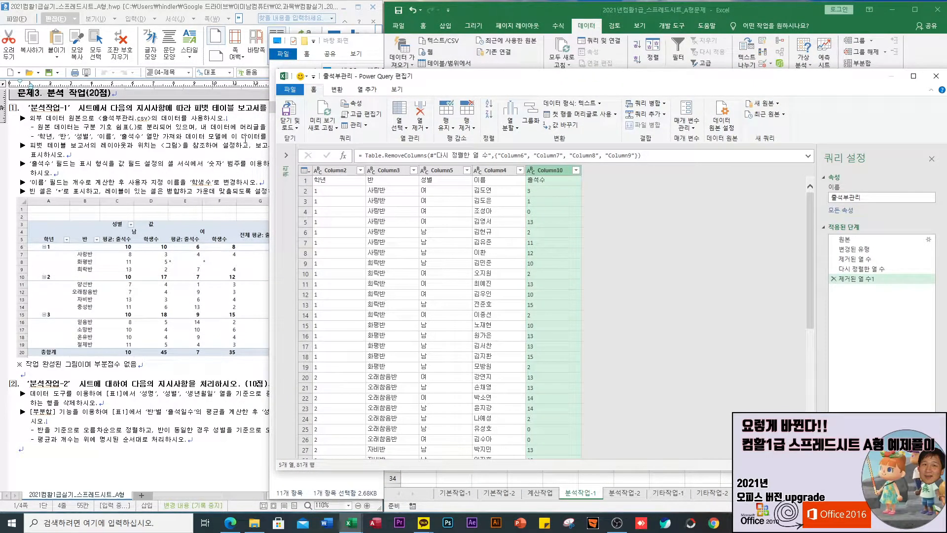
click(295, 128)
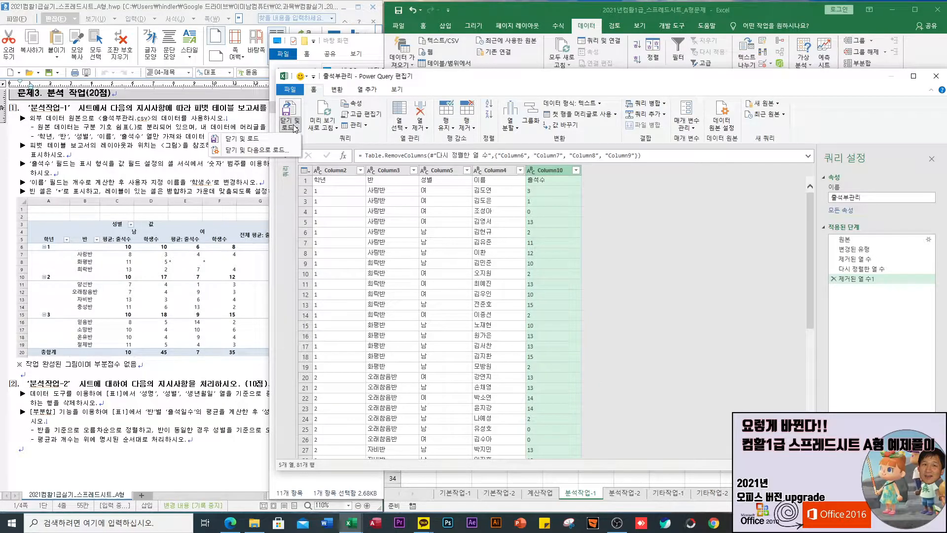
click(265, 152)
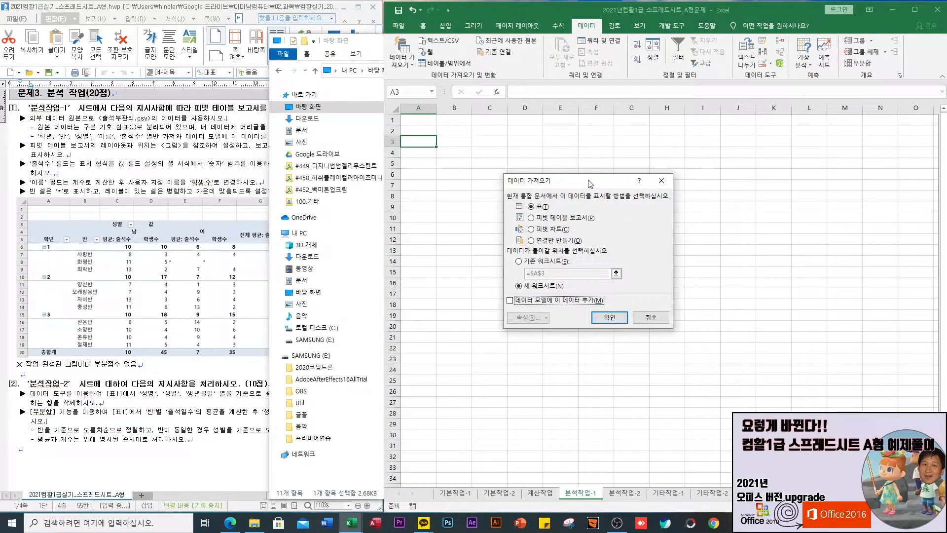
drag(590, 184, 594, 144)
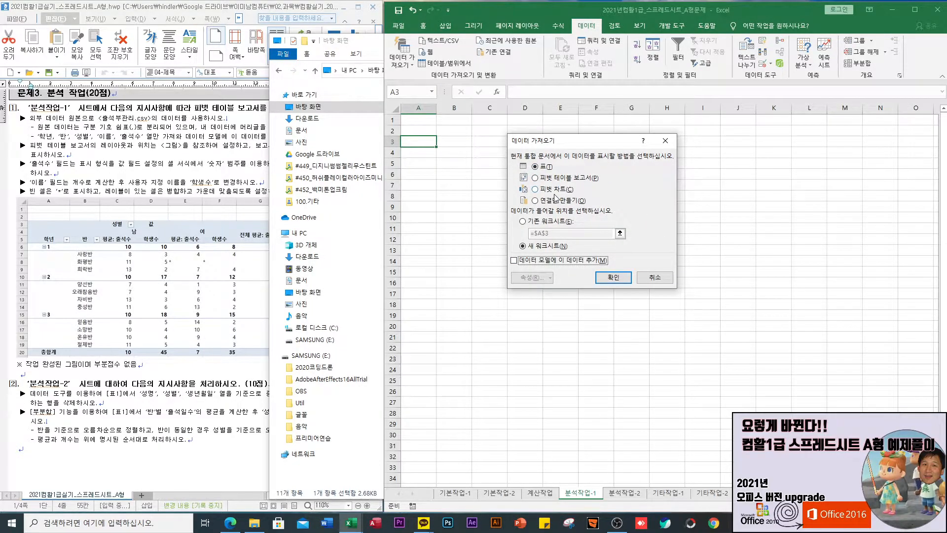
click(536, 178)
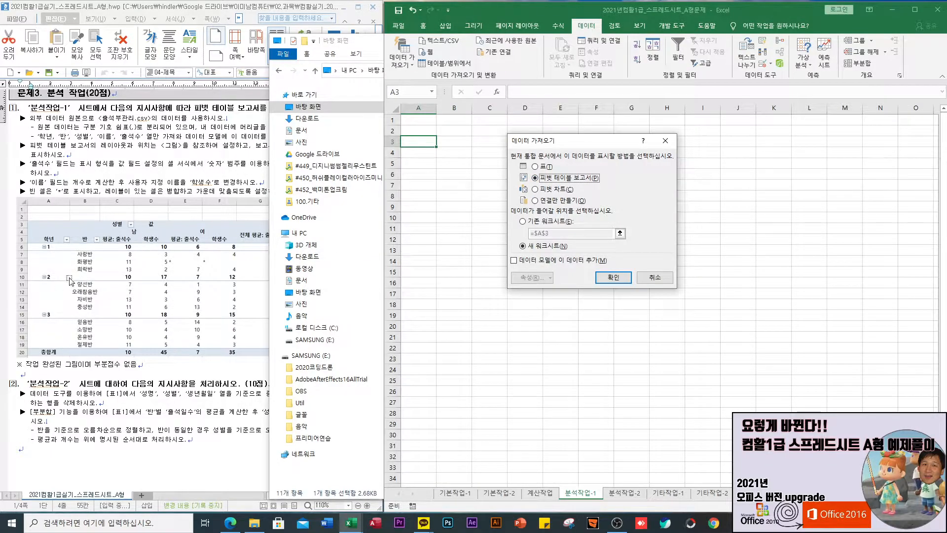
click(613, 278)
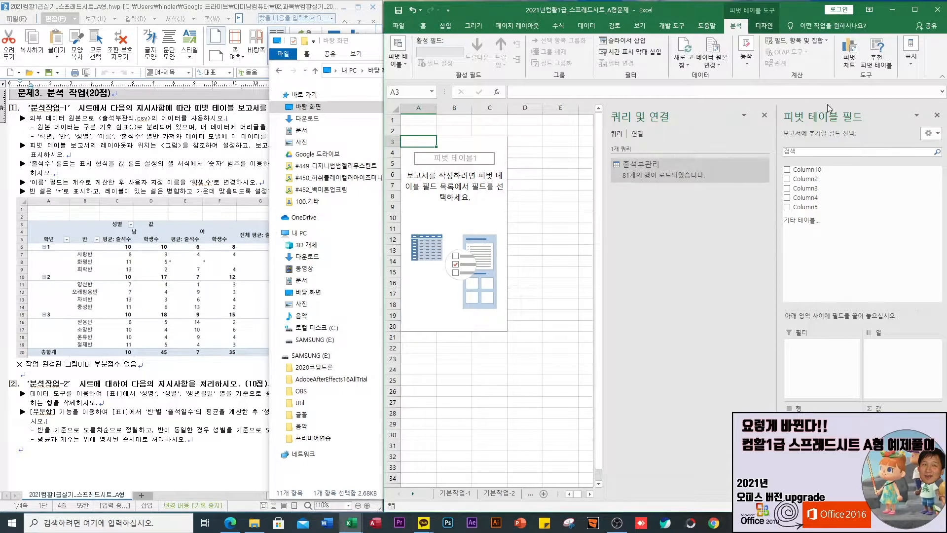
- Close the side panes and delete rows 2 to 24 holding the empty pivot table on Sheet1
click(937, 115)
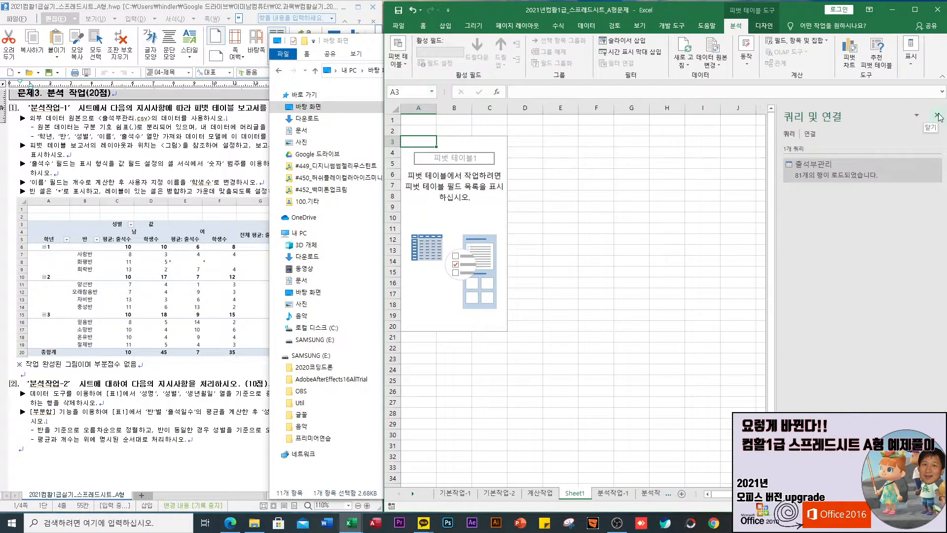
click(938, 115)
drag(393, 130, 393, 369)
right_click(393, 238)
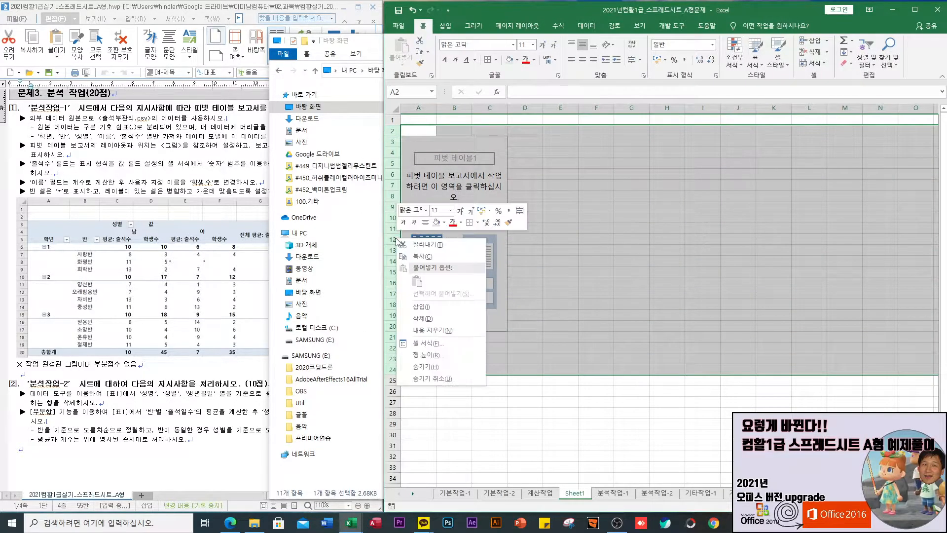
click(419, 313)
click(573, 297)
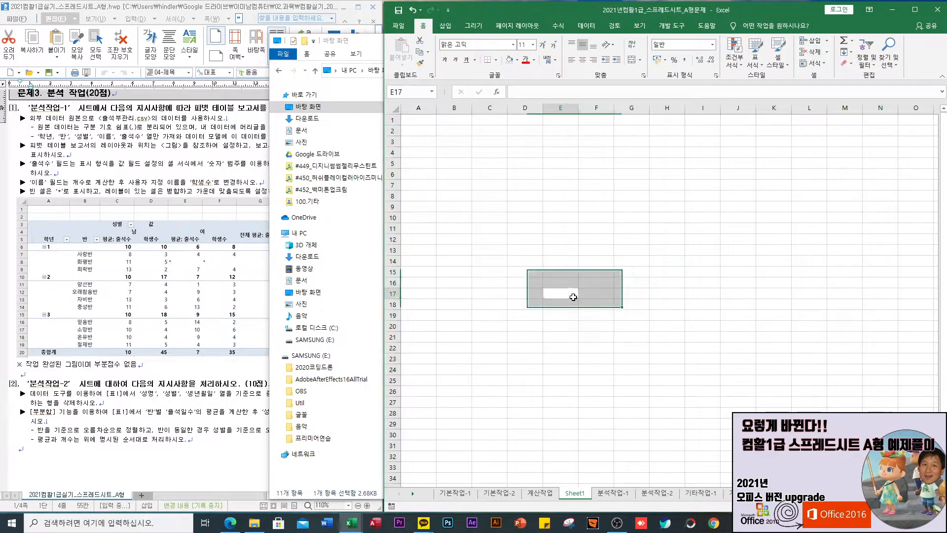
- From cell A3 of Sheet1, import the desktop file 출석부관리 as text/CSV again and open it for data transformation
click(423, 141)
click(587, 27)
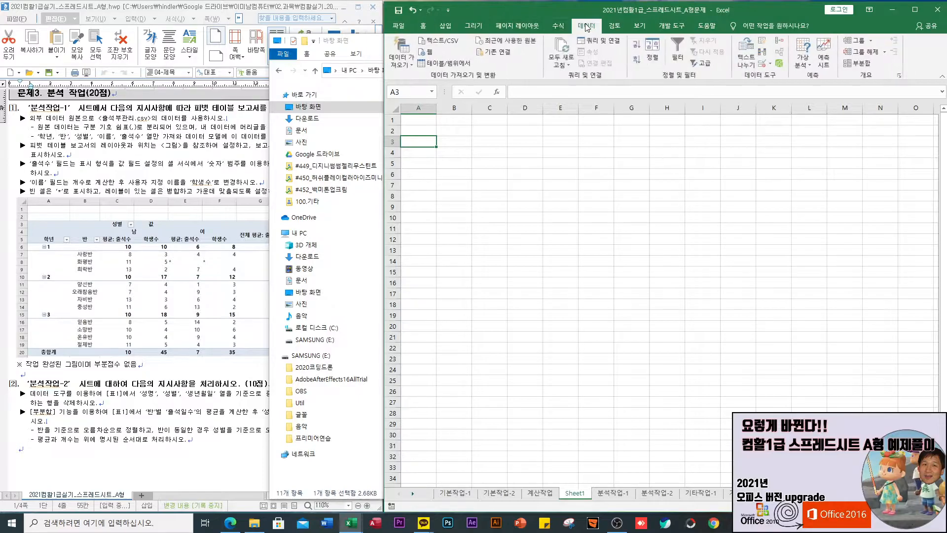
click(442, 41)
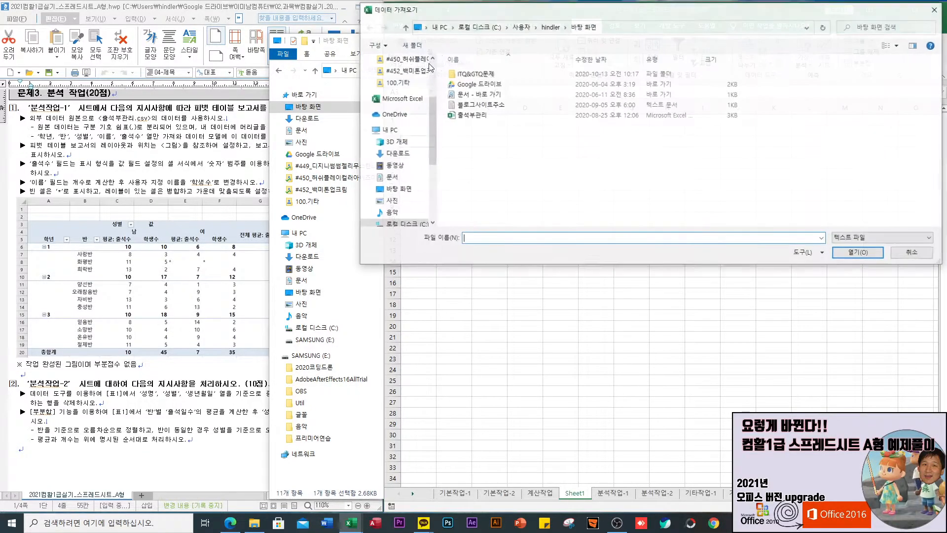
click(473, 115)
click(847, 254)
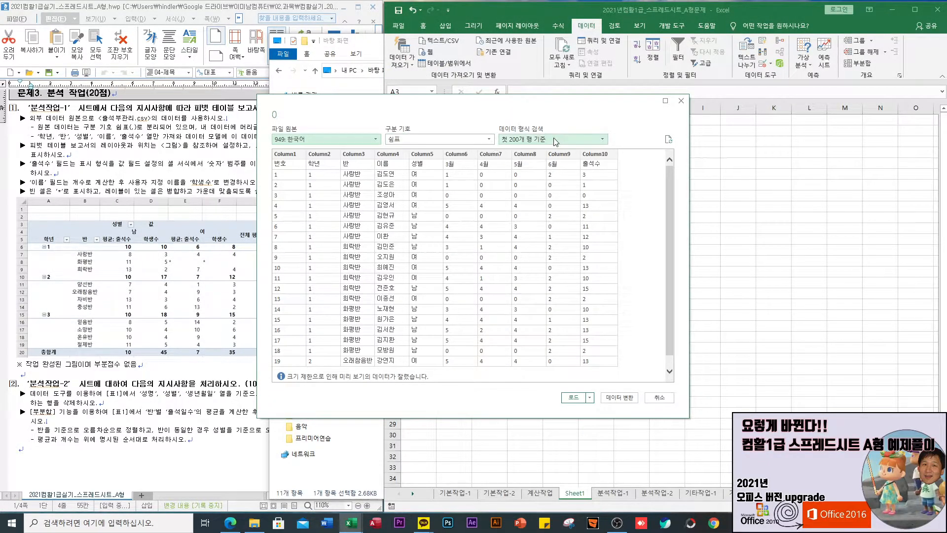
click(603, 141)
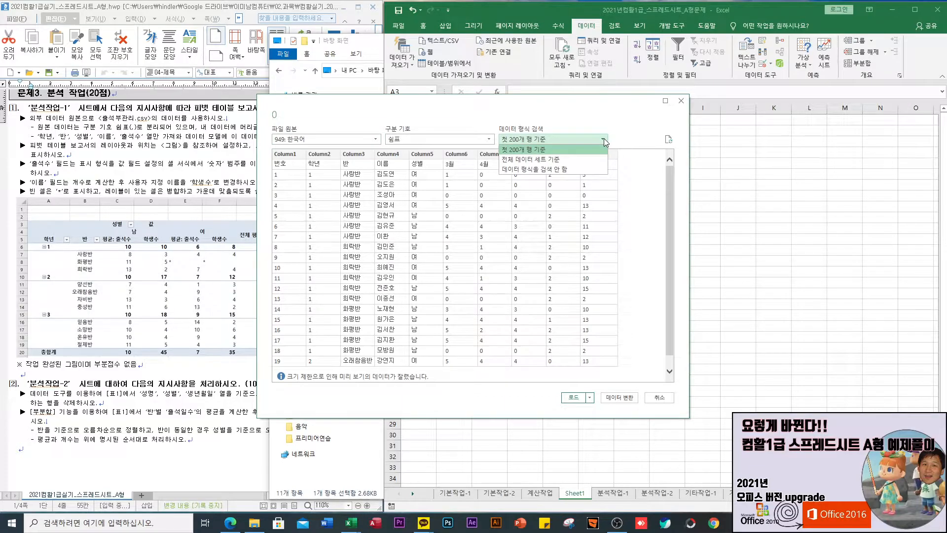
click(604, 141)
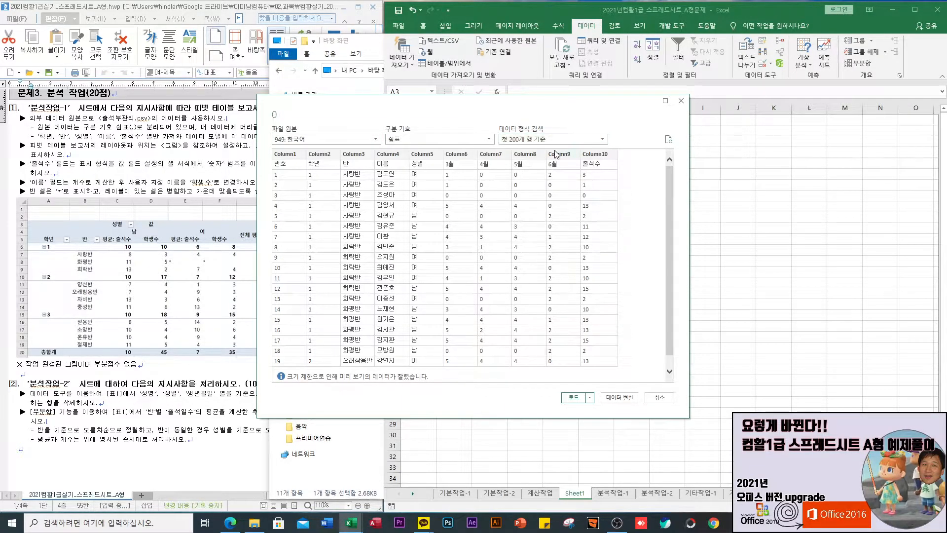
click(619, 398)
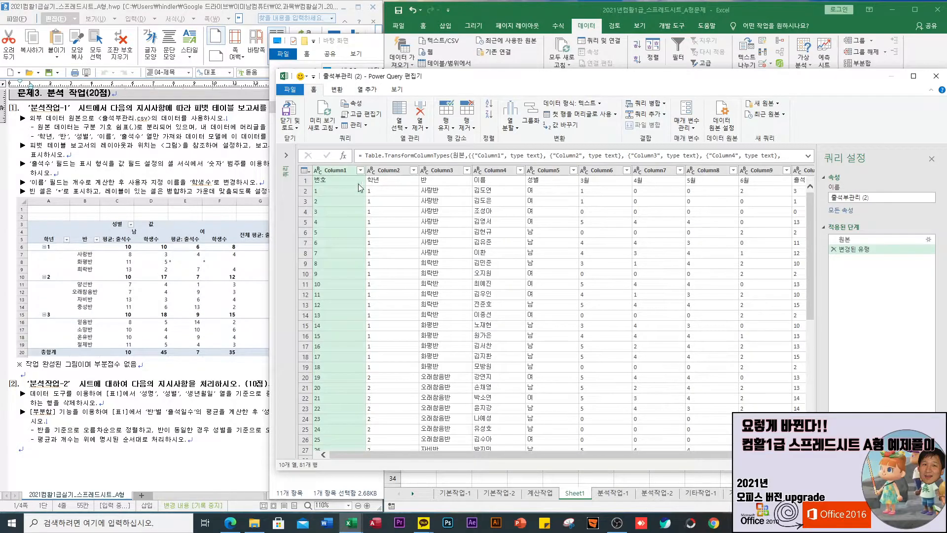
- Remove the 번호 column and move the 성별 column in front of 이름
right_click(342, 171)
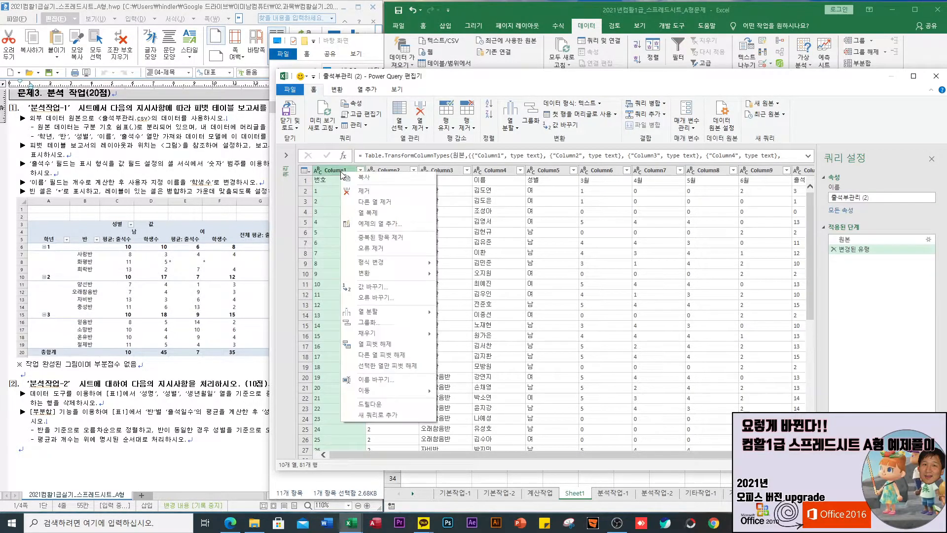
click(365, 191)
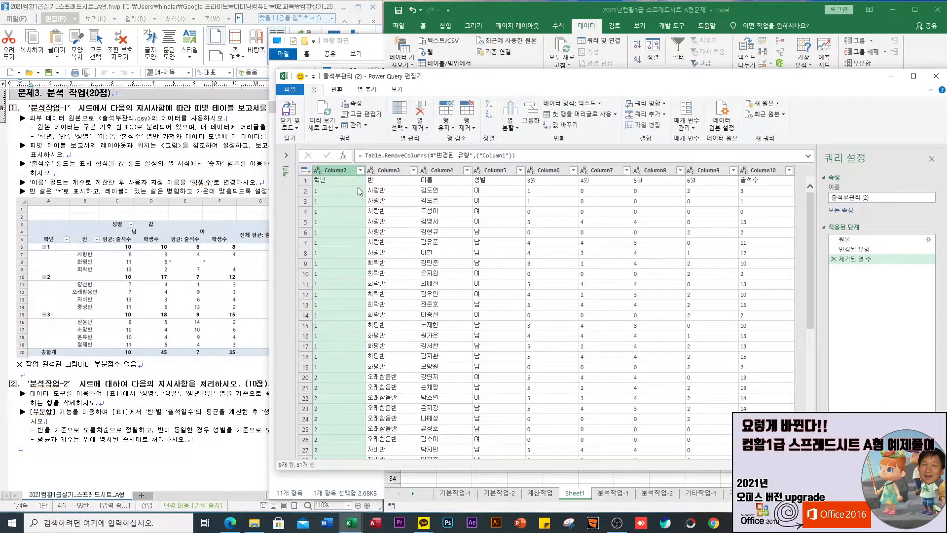
click(491, 171)
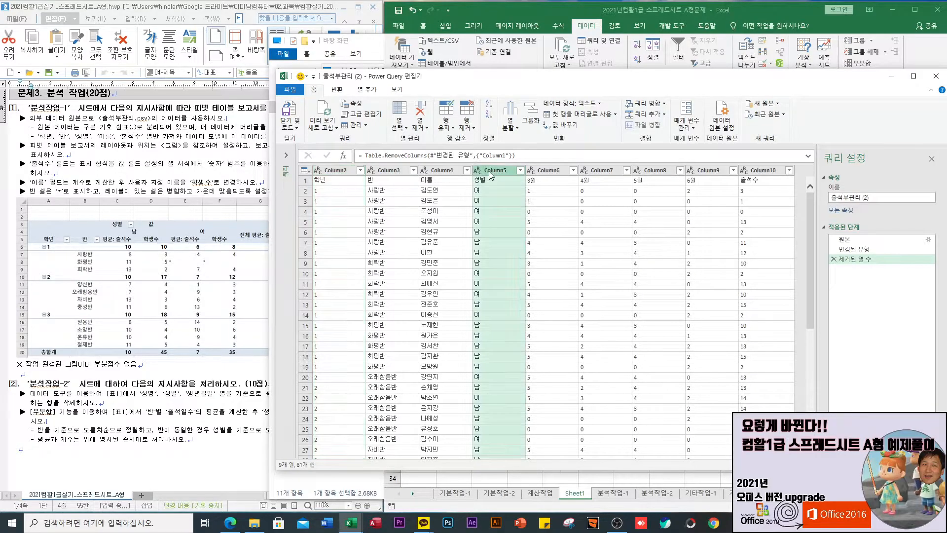
drag(496, 171, 426, 171)
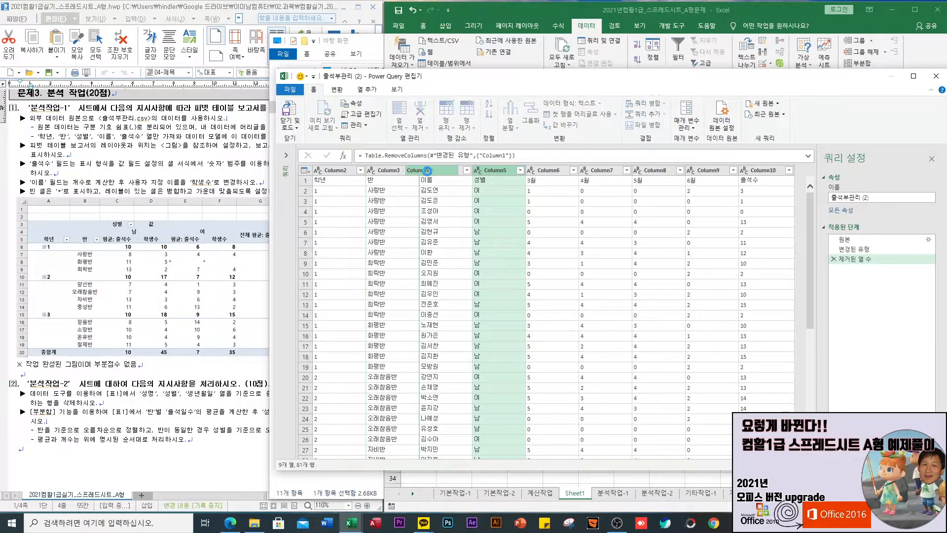
- Remove the 3월 through 6월 columns together and use the first row as column headers
click(546, 171)
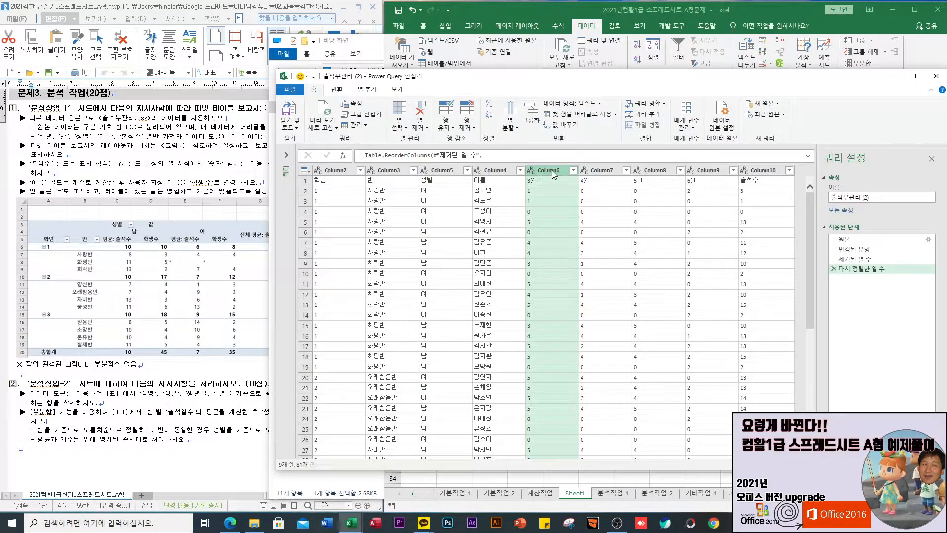
shift+click(715, 170)
right_click(716, 173)
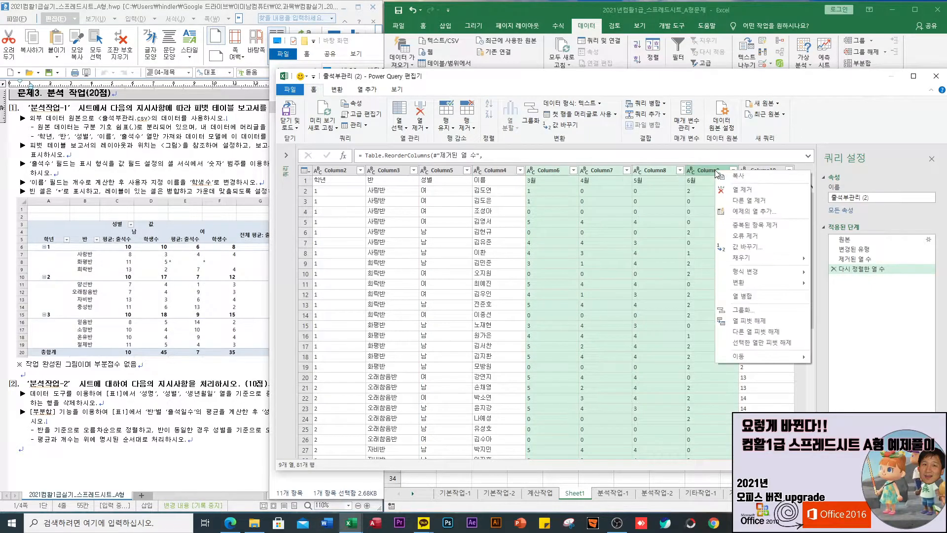
click(744, 189)
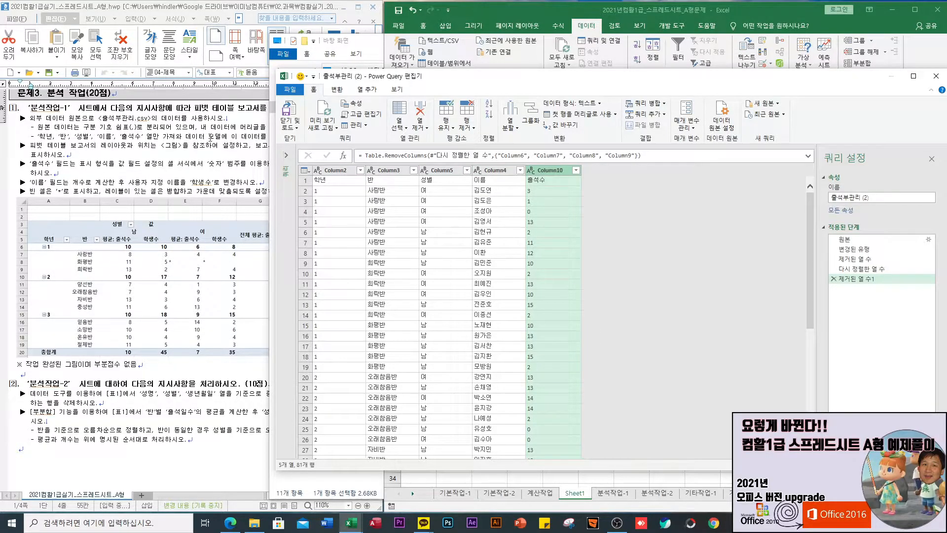
drag(443, 81, 422, 76)
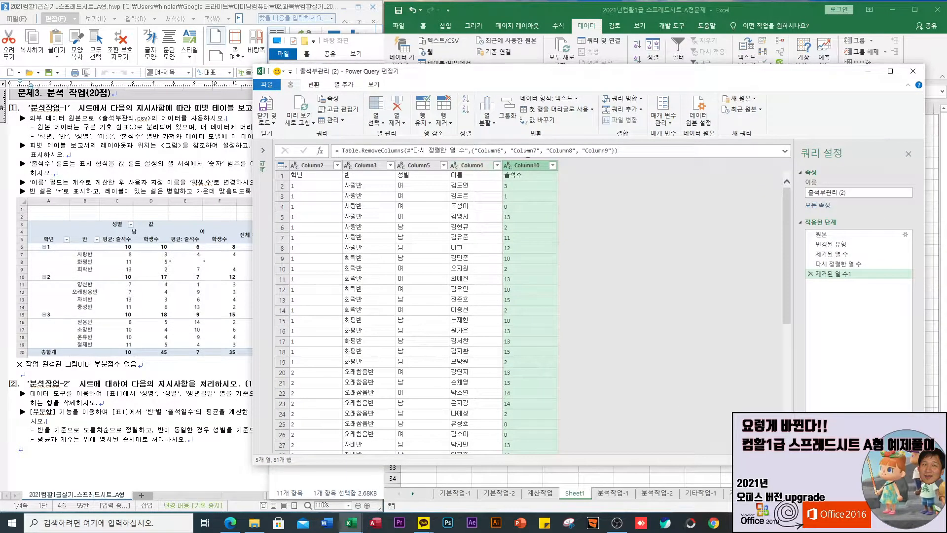
click(576, 116)
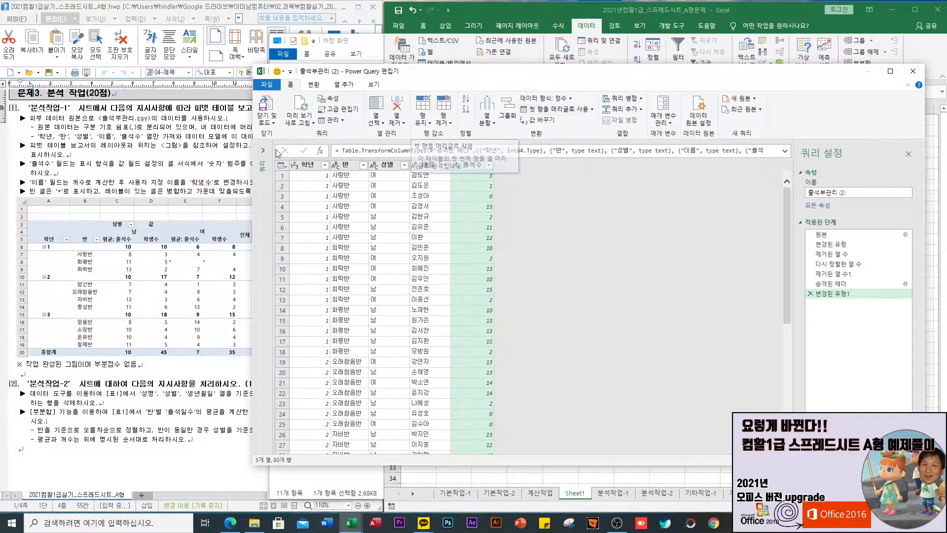
- Load the query as a pivot table report on a new worksheet and close the queries and connections pane
click(267, 122)
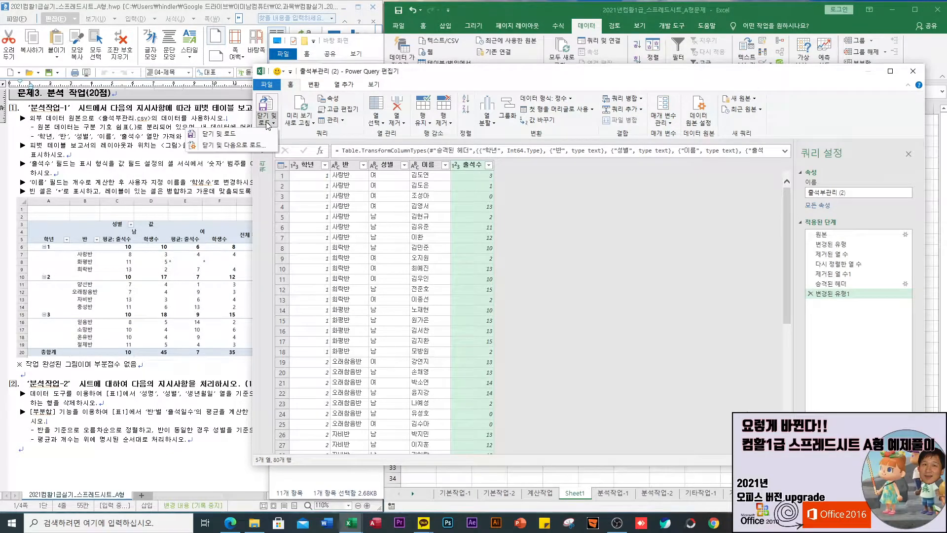
click(246, 146)
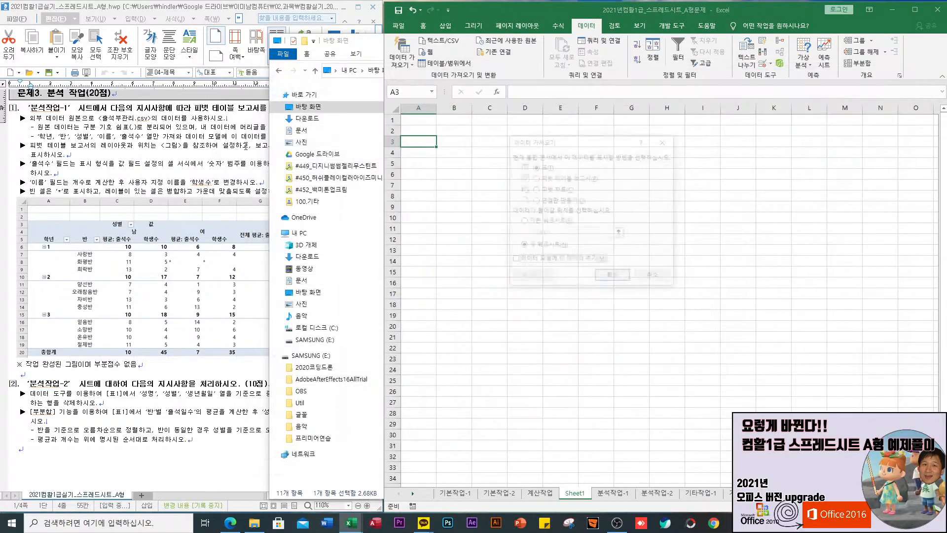
click(534, 178)
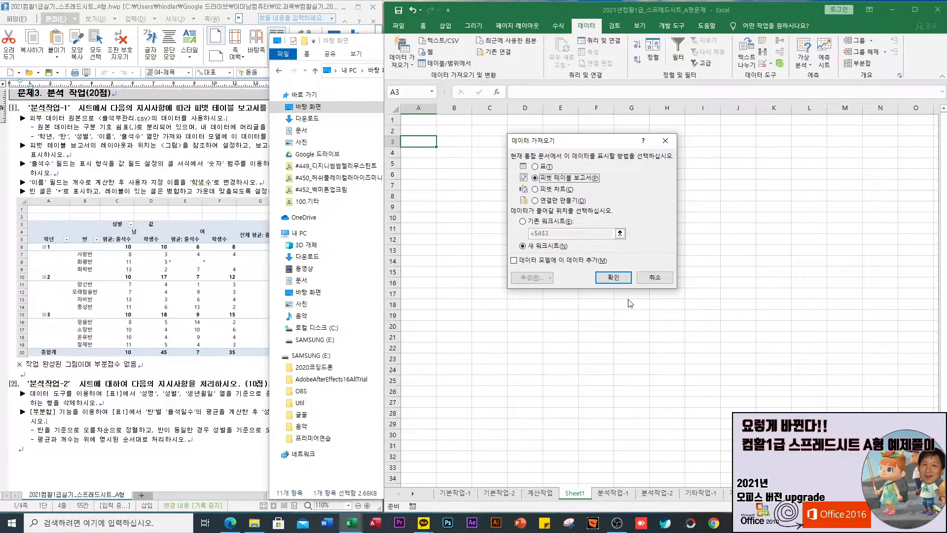
click(614, 277)
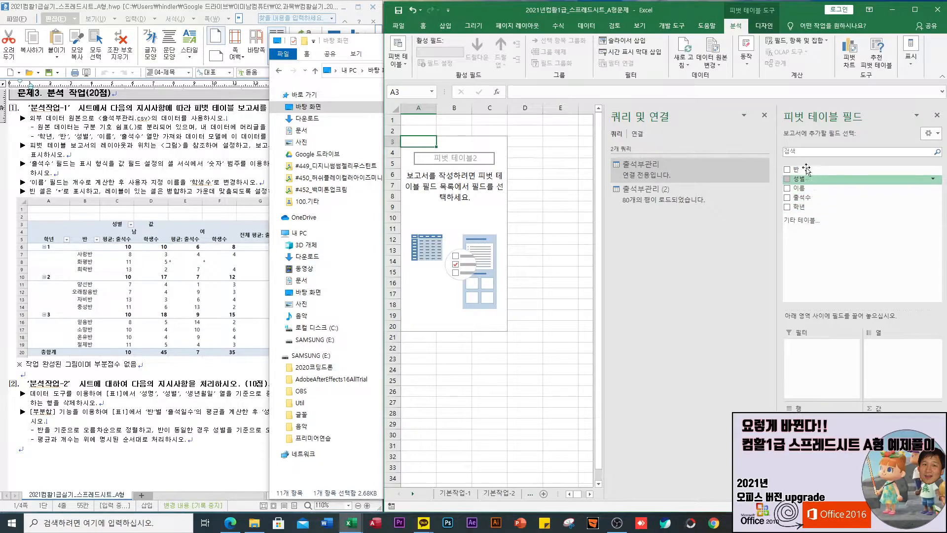
click(764, 115)
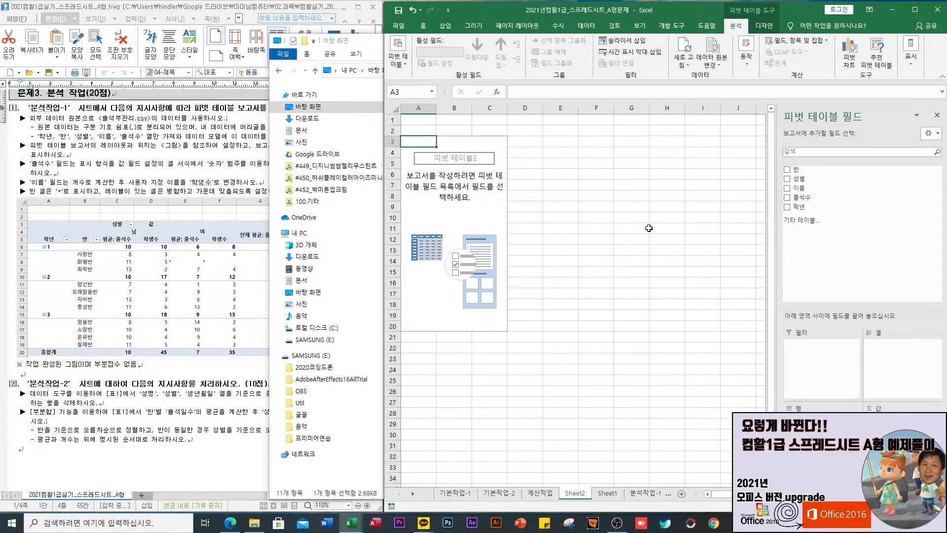
- Lay out the pivot table with 학년 and 반 as rows, 성별 as columns, and 출석수 and 이름 as values
click(363, 44)
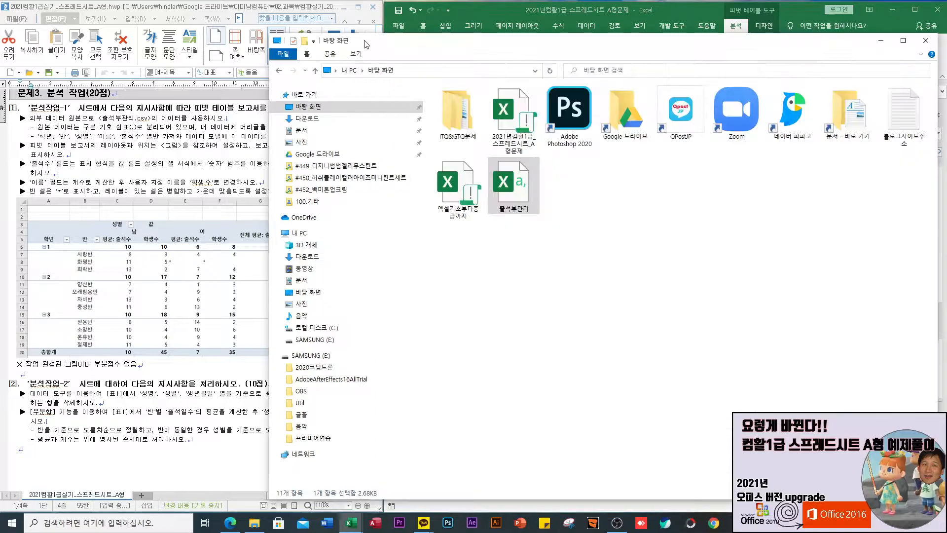
click(881, 40)
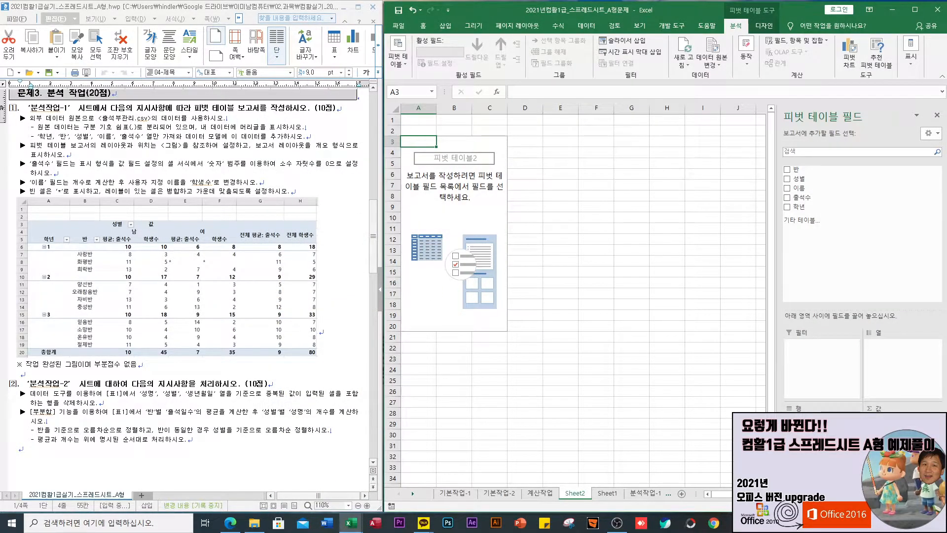
click(803, 208)
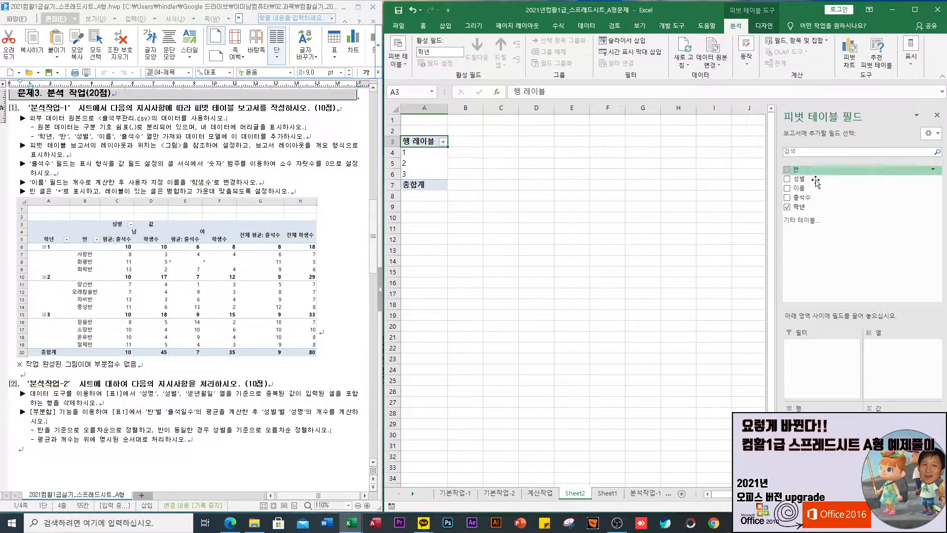
drag(801, 178, 901, 345)
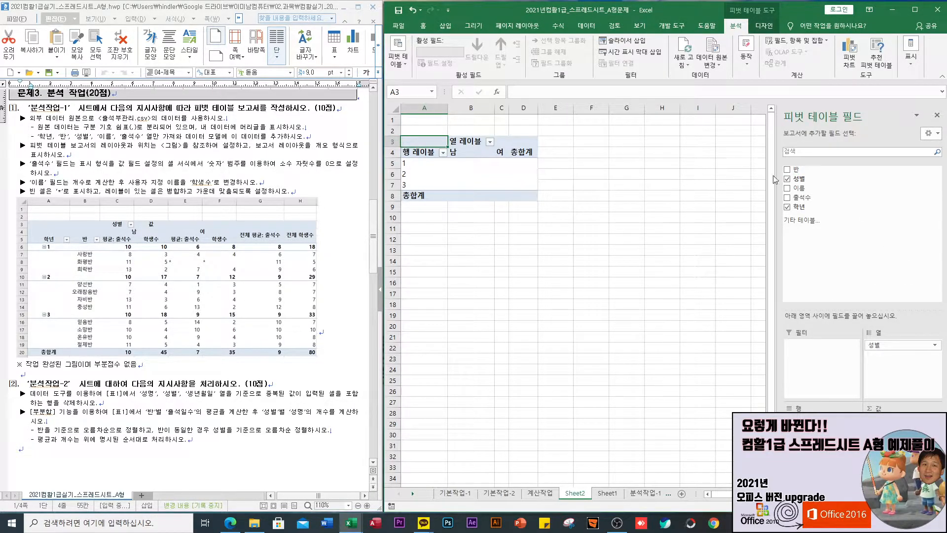
click(787, 169)
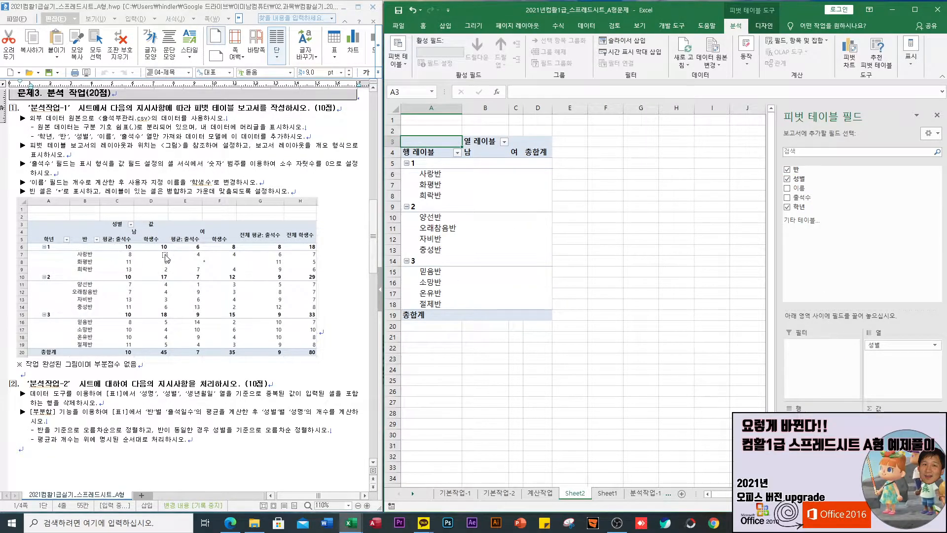
drag(800, 197, 888, 420)
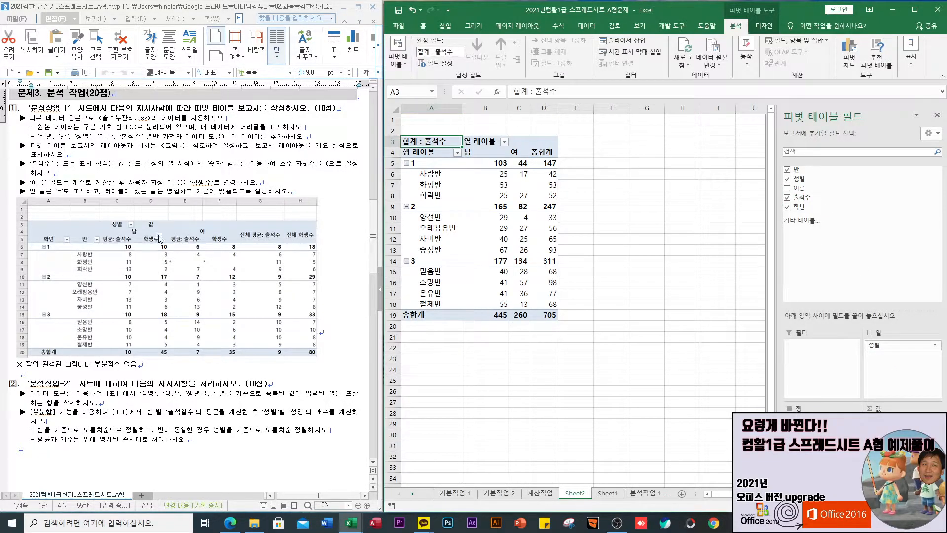
drag(798, 188, 893, 424)
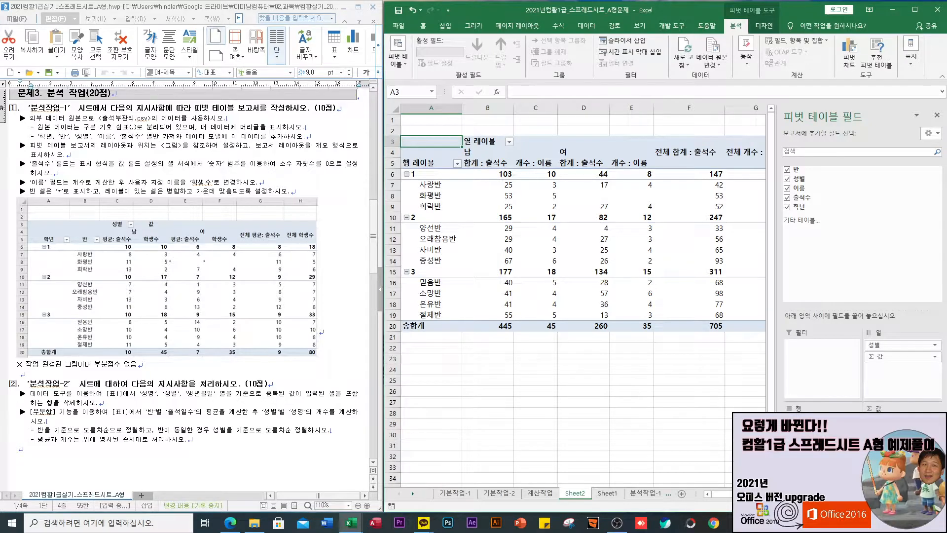
- Summarize the 출석수 value field by 평균 instead of a sum
click(902, 421)
click(898, 409)
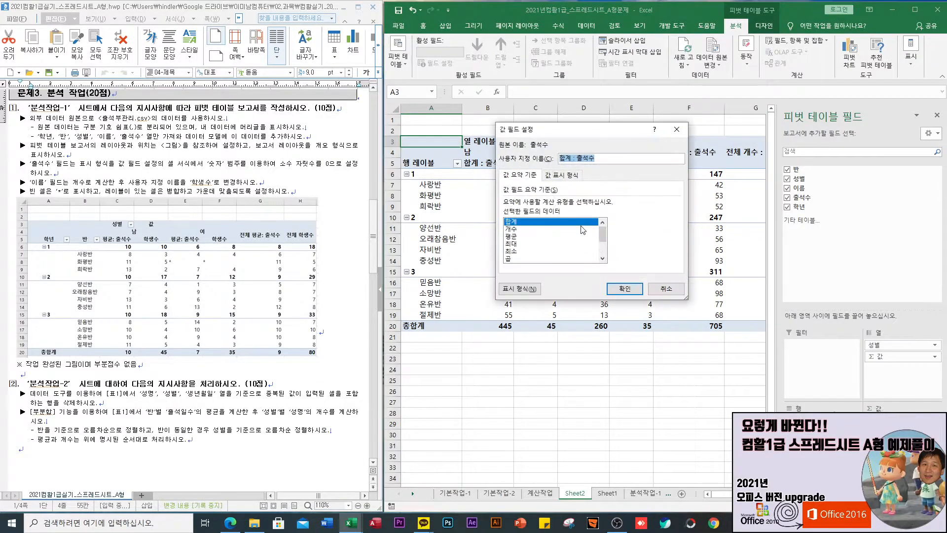
click(514, 236)
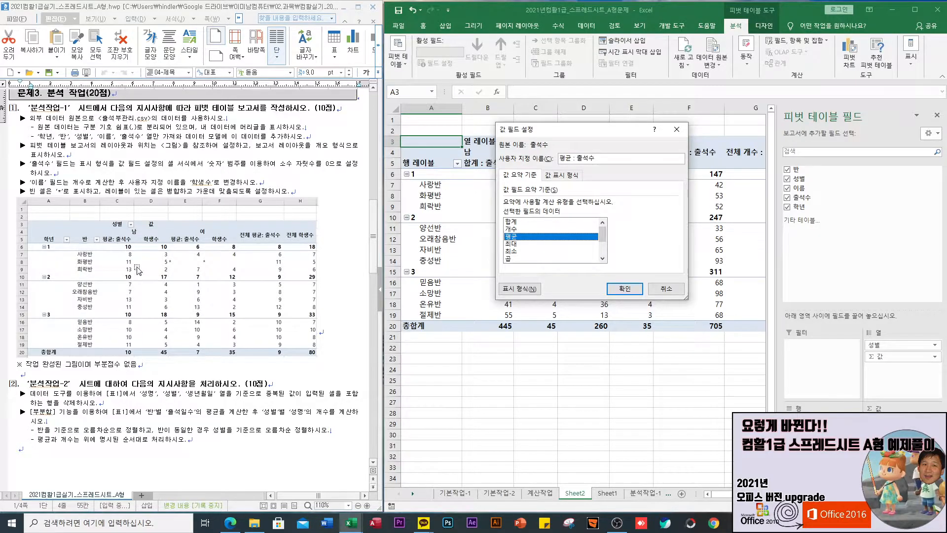
click(625, 290)
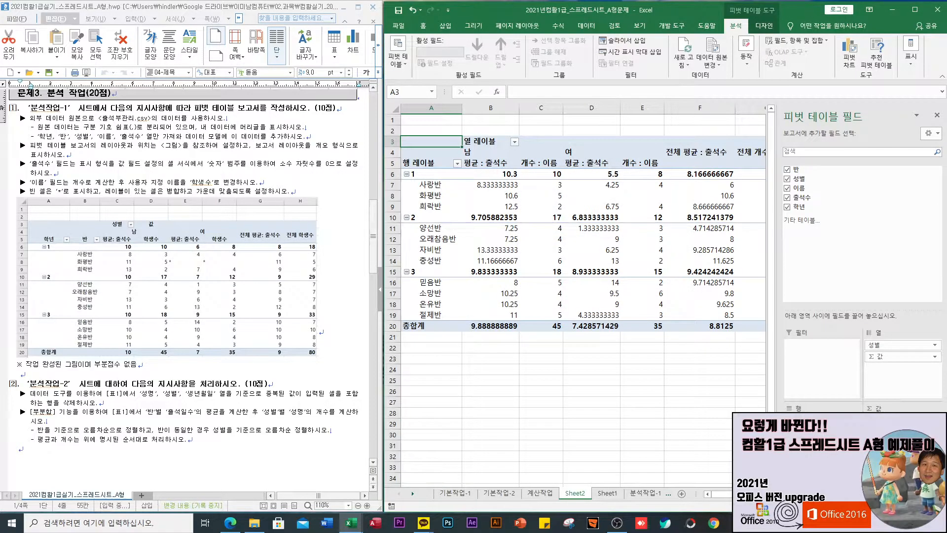
- Format the 출석수 average values with the 숫자 category and 0 decimal places
click(901, 420)
click(899, 409)
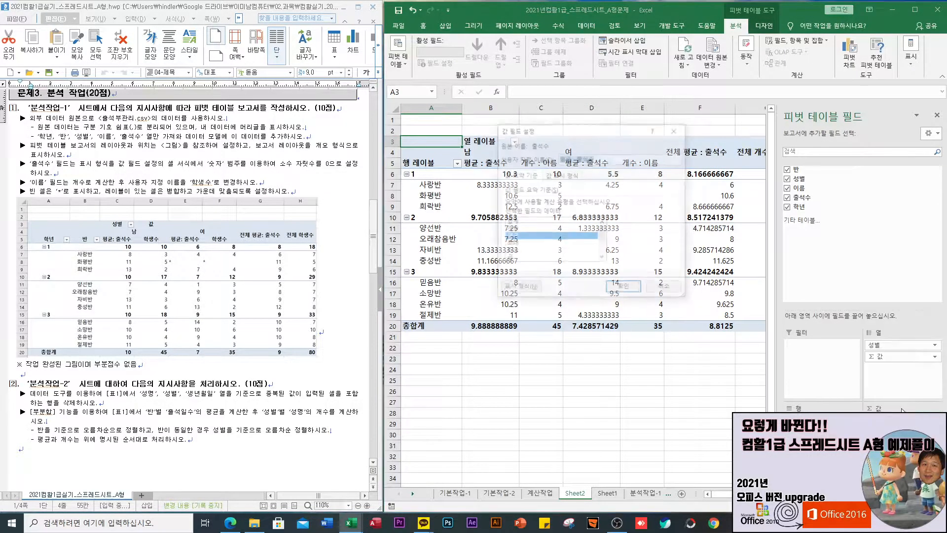
click(520, 289)
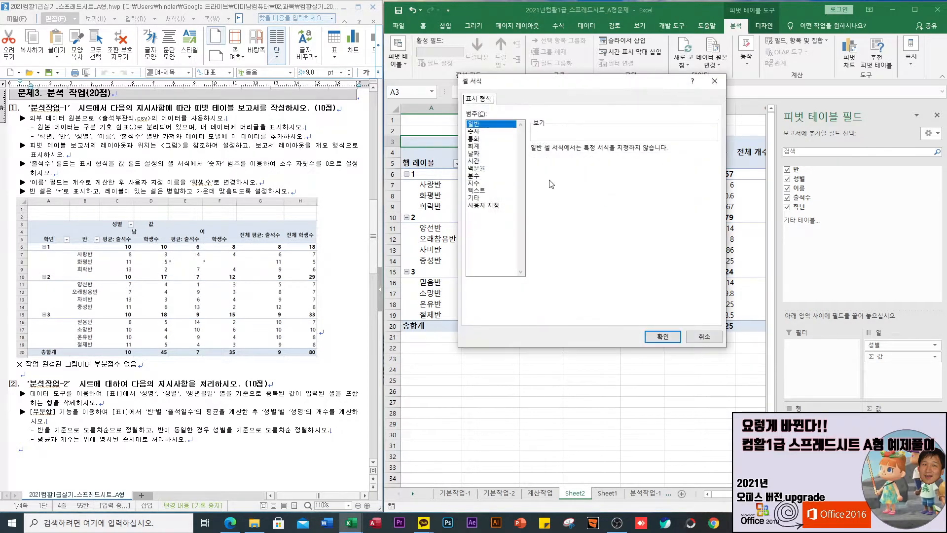
click(482, 131)
click(604, 152)
click(604, 152)
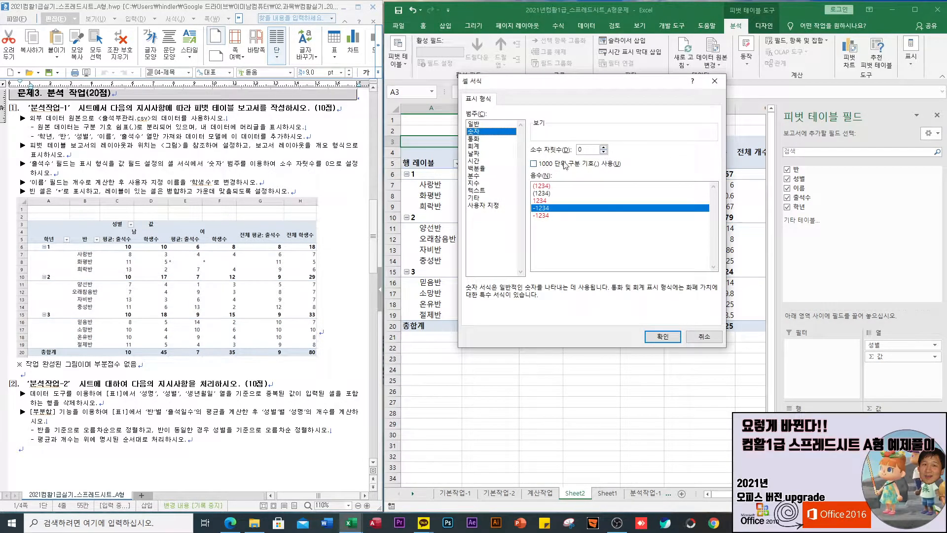
click(662, 336)
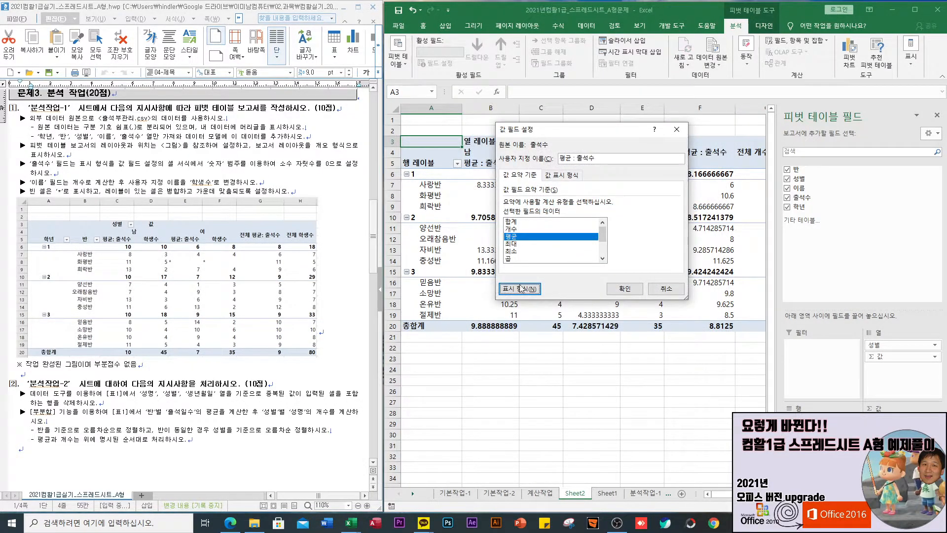
click(624, 289)
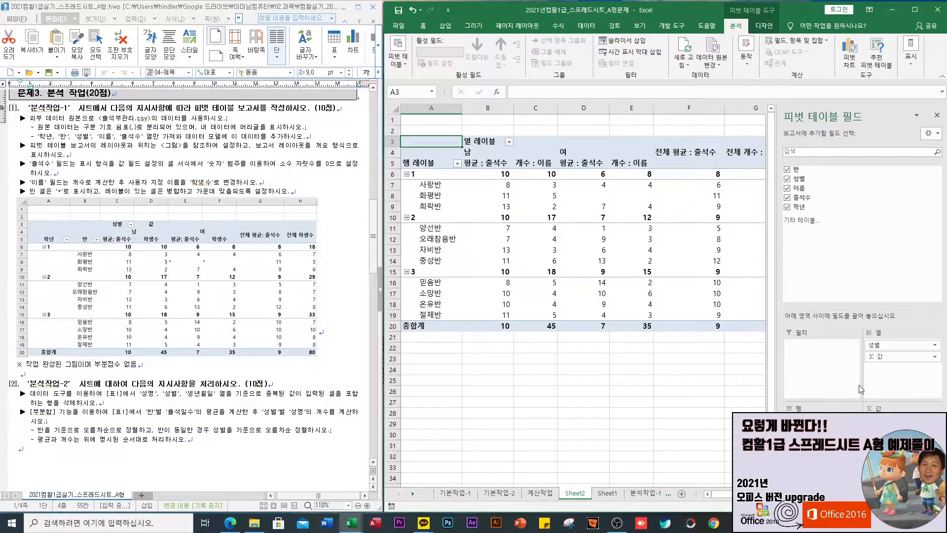
- Give the 이름 count field the custom name 학생수
click(934, 356)
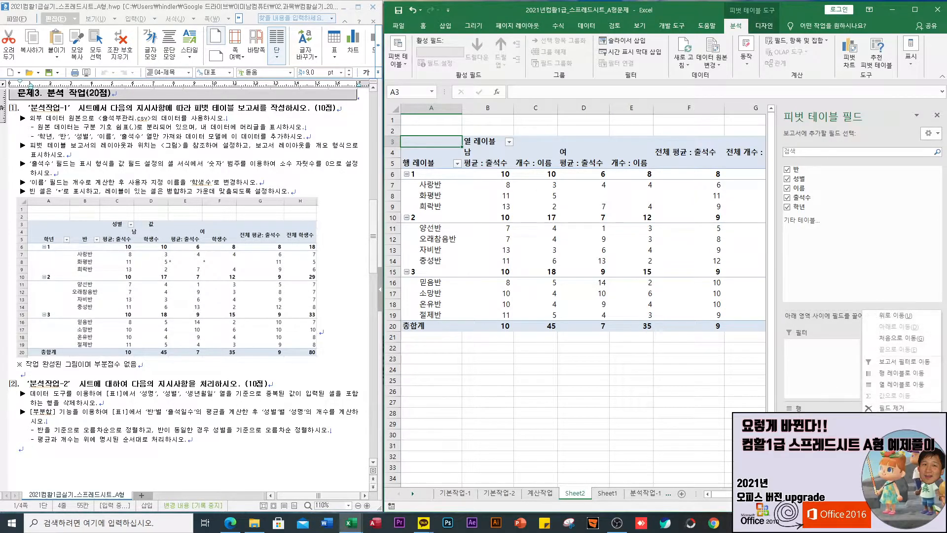
click(895, 420)
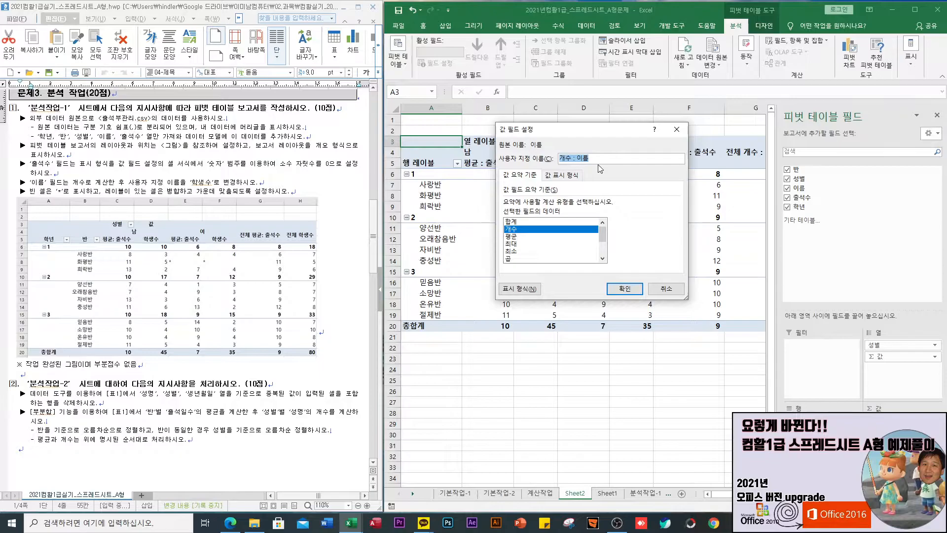
text(gkrtodtn)
key(Return)
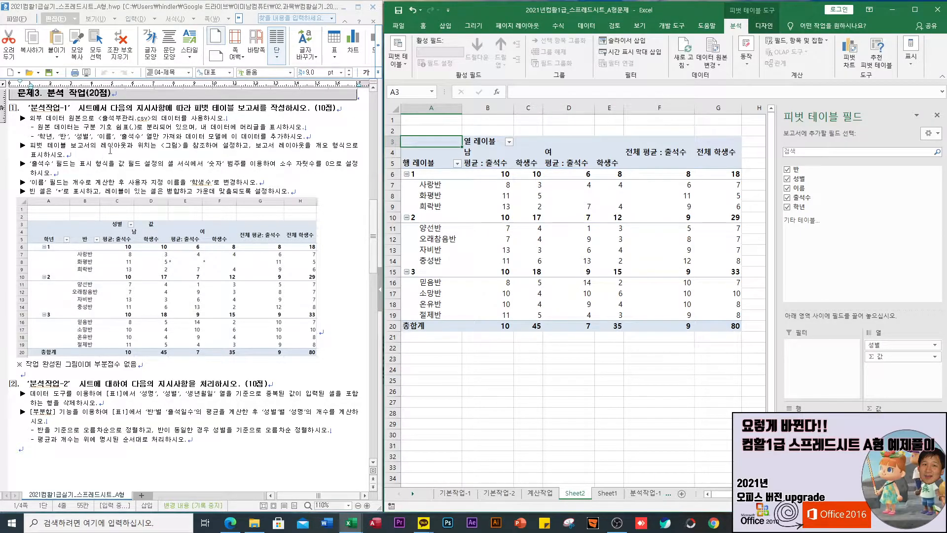
- Switch the pivot table's report layout to outline form (개요 형식)
click(572, 239)
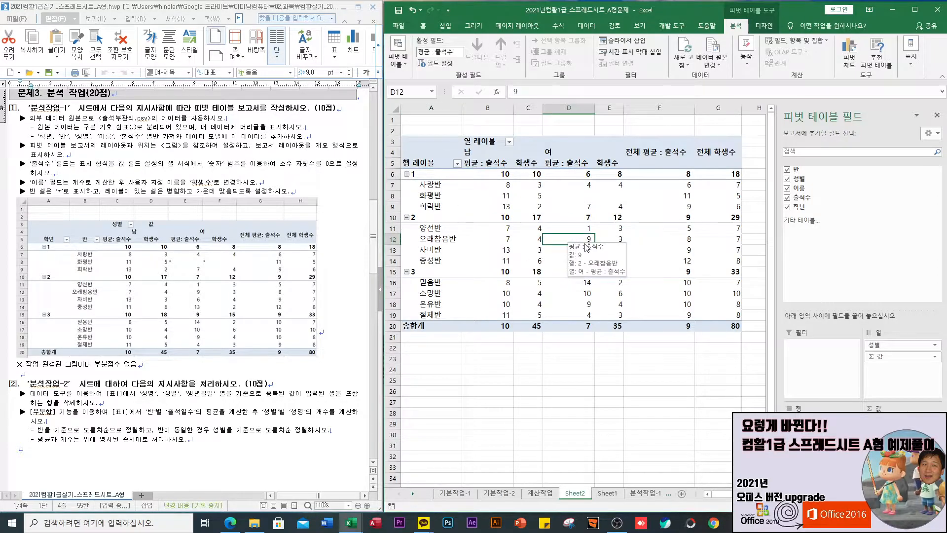
click(765, 26)
click(451, 67)
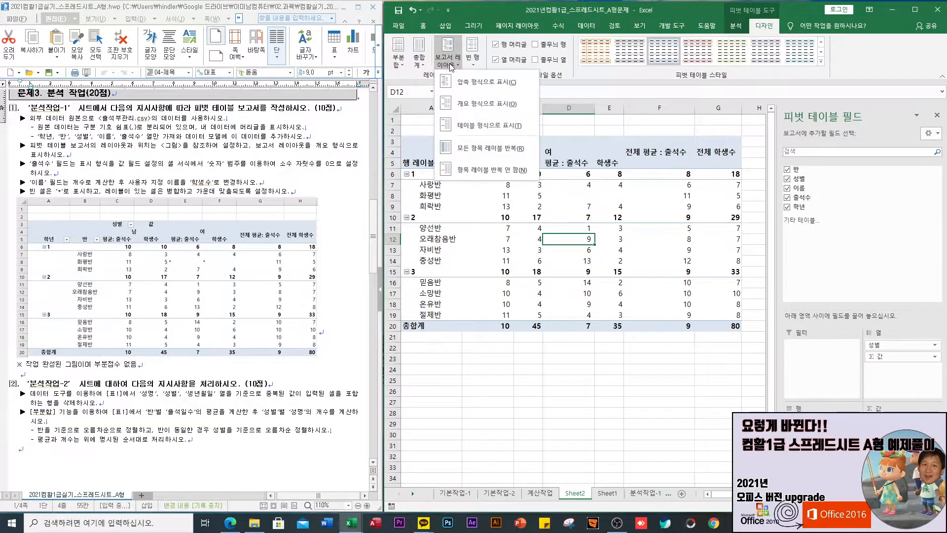
click(480, 104)
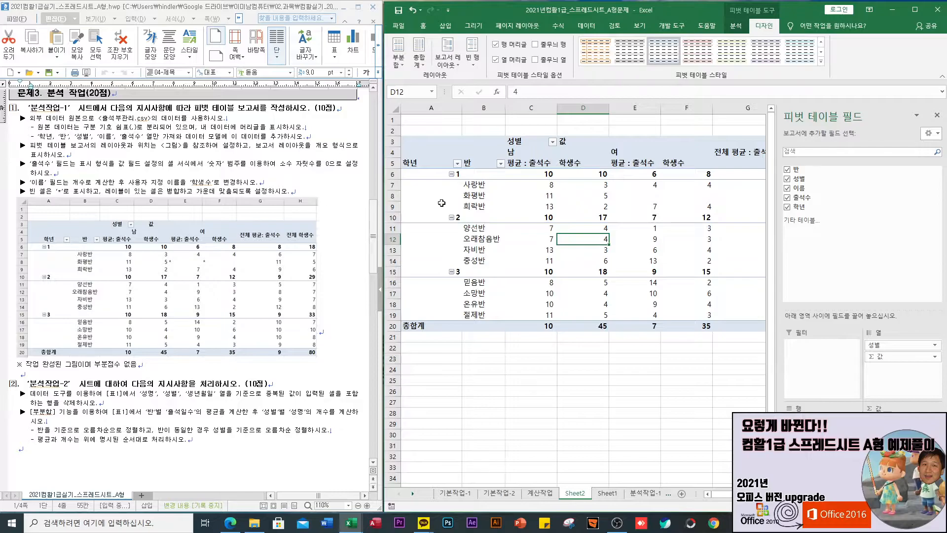
- Set the pivot table options to merge and center cells with labels and to show * in empty cells
right_click(582, 241)
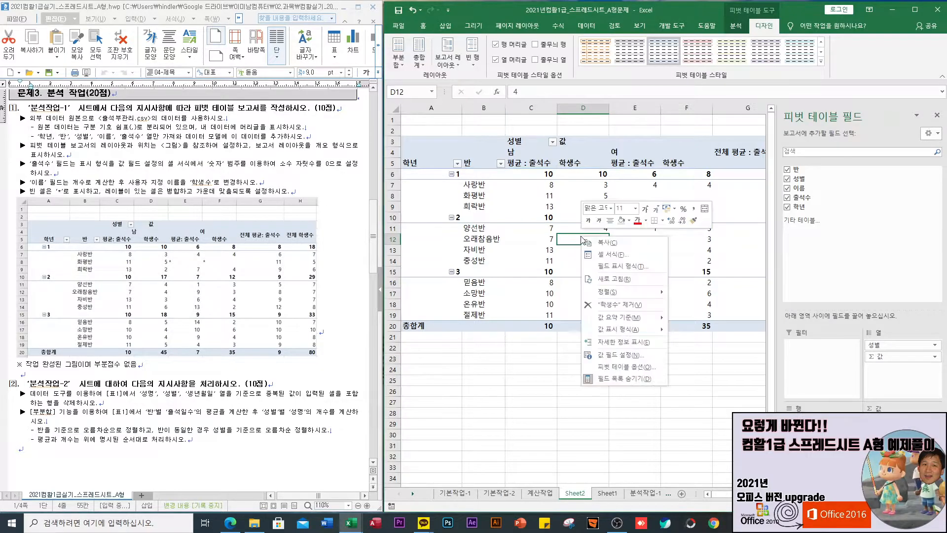
click(635, 366)
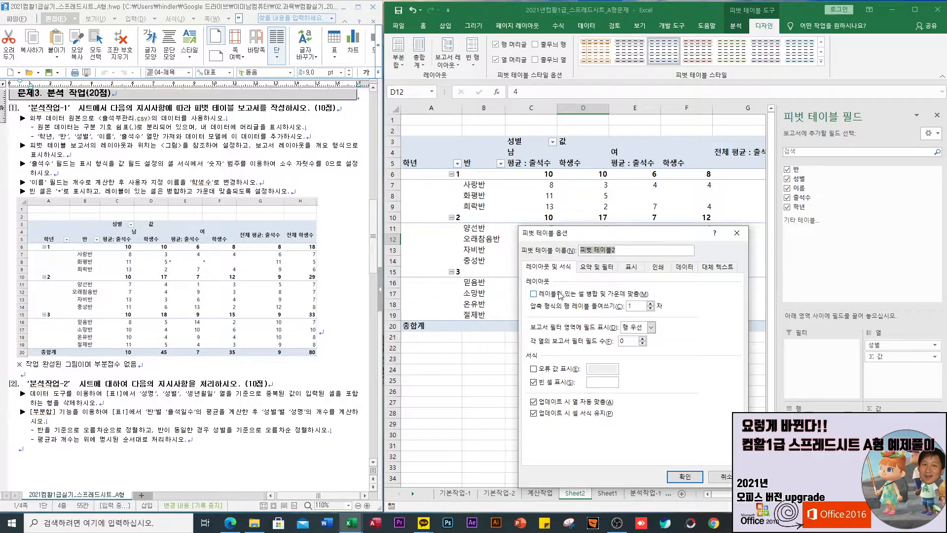
click(536, 294)
click(602, 383)
text(*)
click(685, 476)
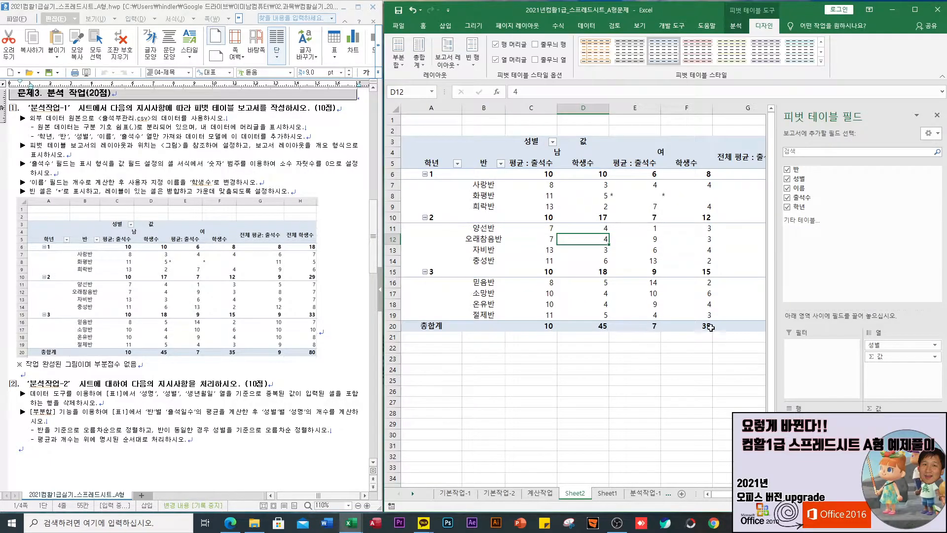
scroll(705, 335, right, 3)
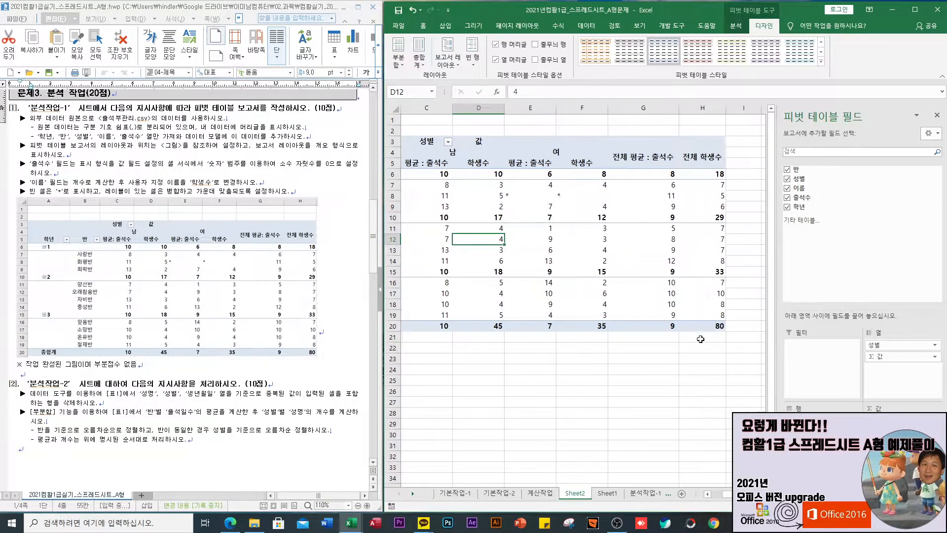
drag(726, 495, 713, 497)
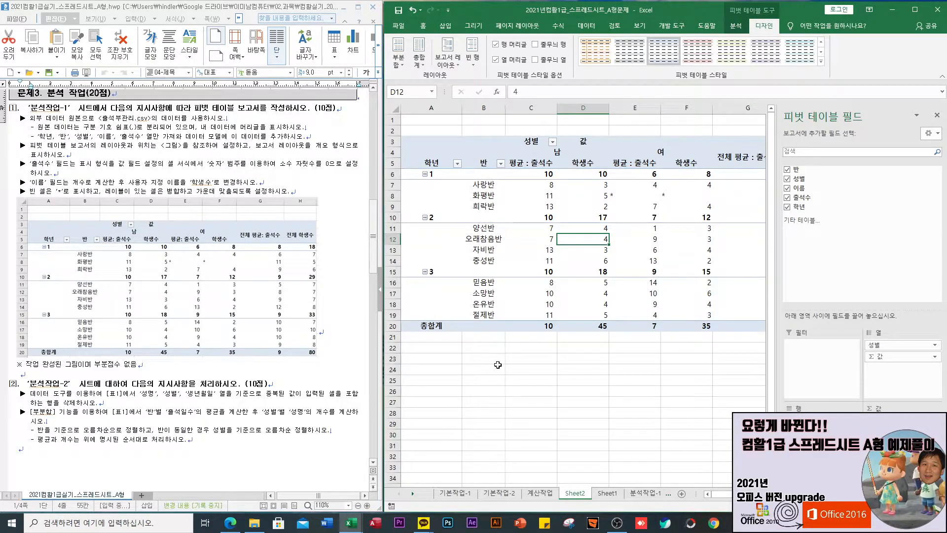
- Examine Sheet1, Sheet2 and 분석작업-1 to compare which sheets hold the pivot table and which are blank
click(613, 493)
right_click(615, 494)
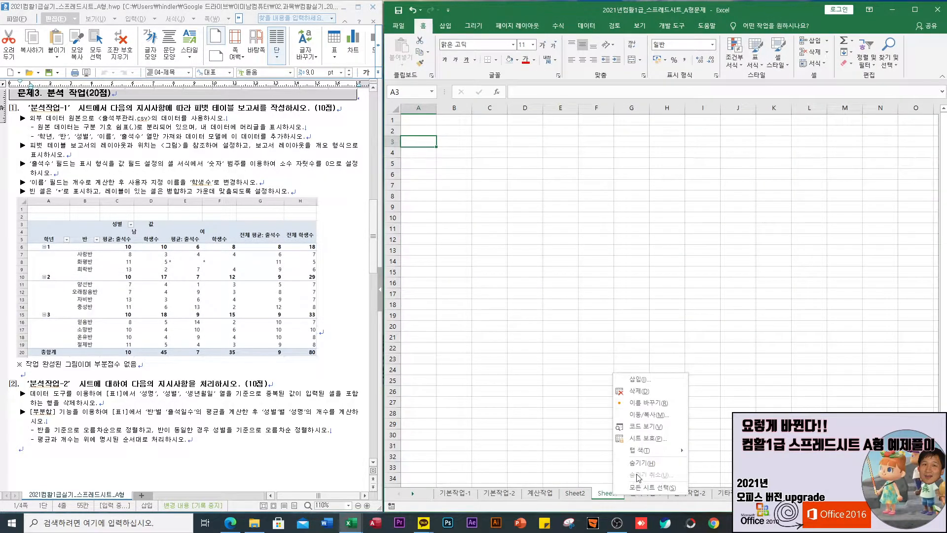
click(581, 494)
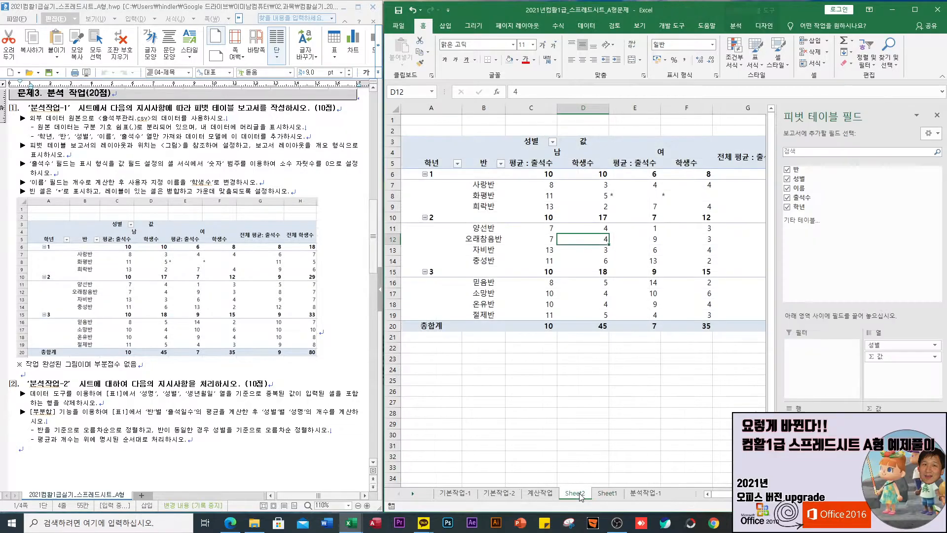
click(581, 494)
click(549, 390)
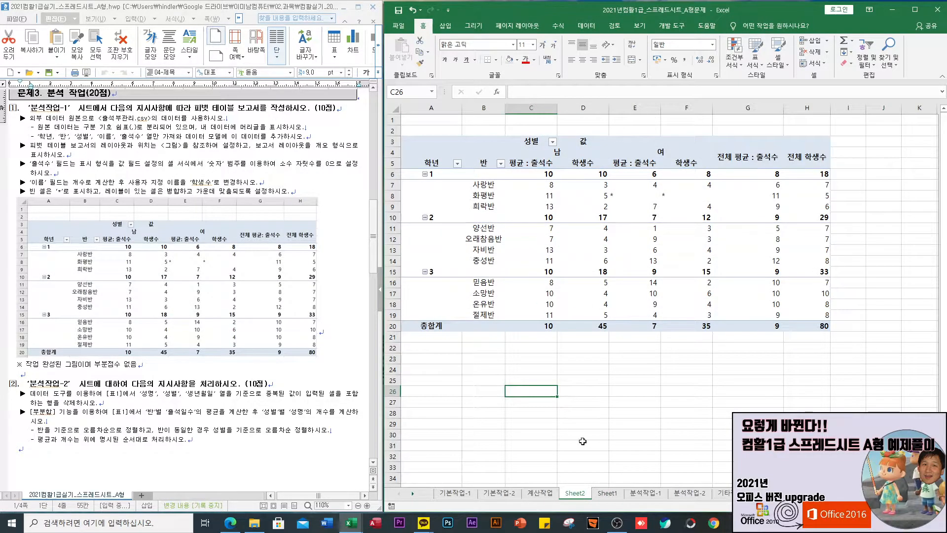
click(644, 496)
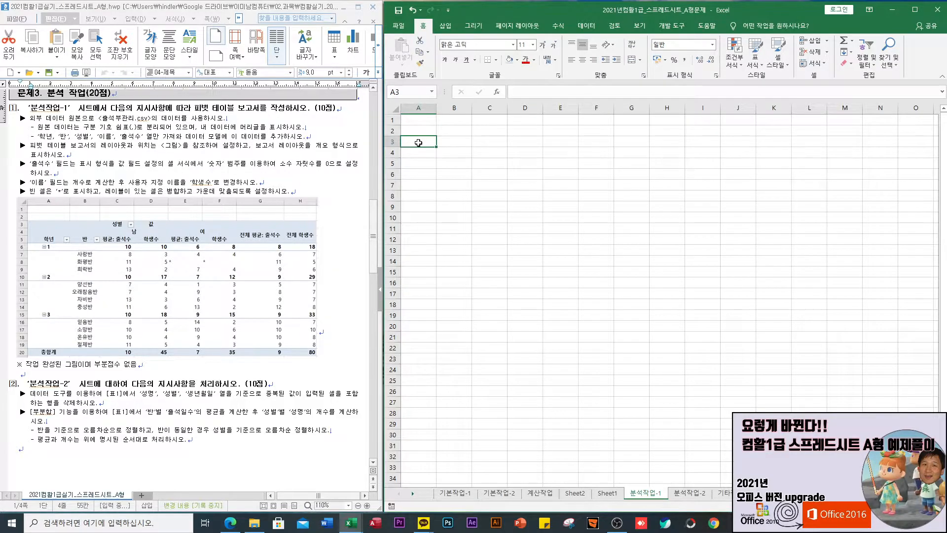
click(577, 494)
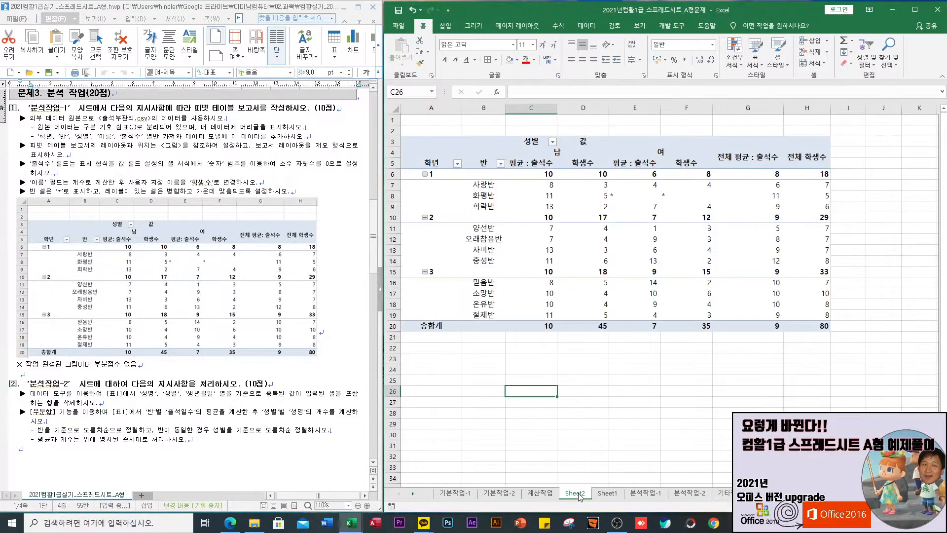
click(601, 498)
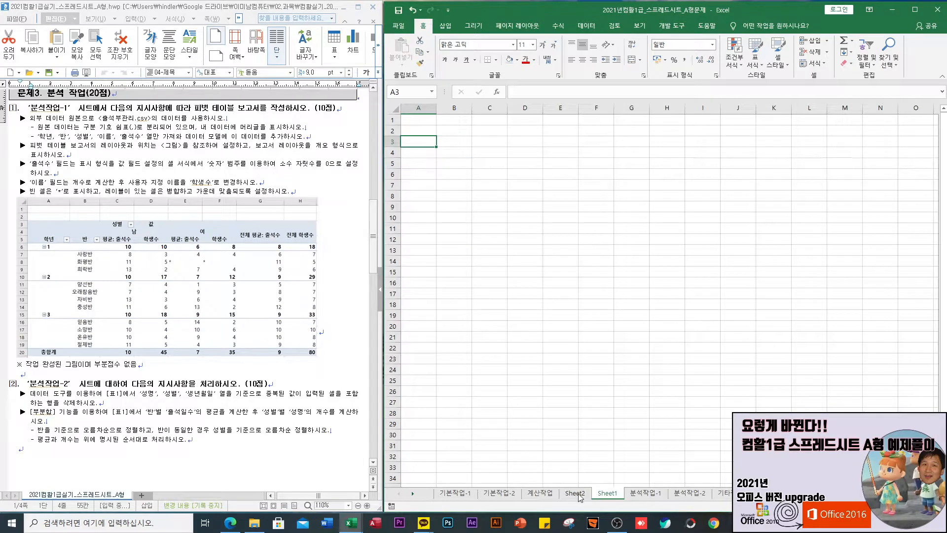
click(580, 497)
click(644, 497)
click(612, 496)
click(581, 498)
- Delete the blank Sheet1 permanently and return to Sheet2 with the pivot table
right_click(612, 498)
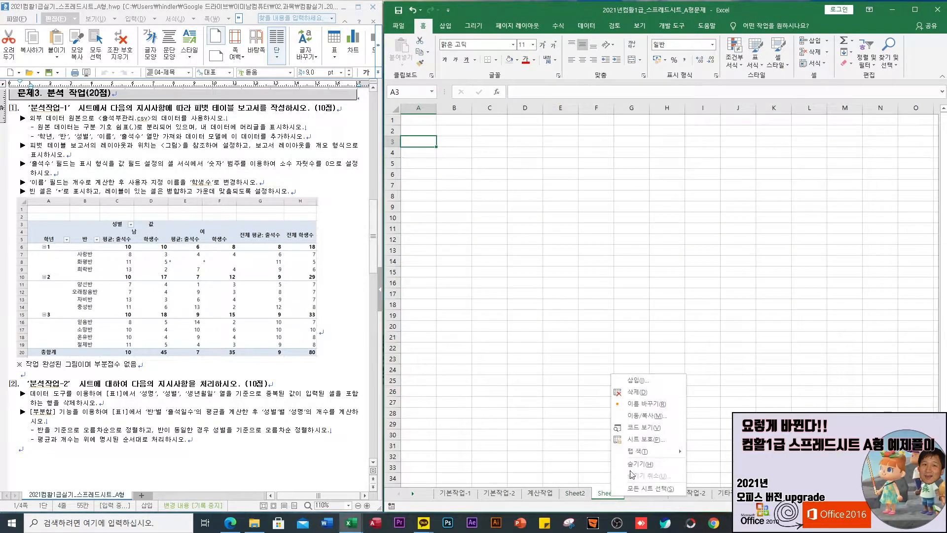
click(642, 393)
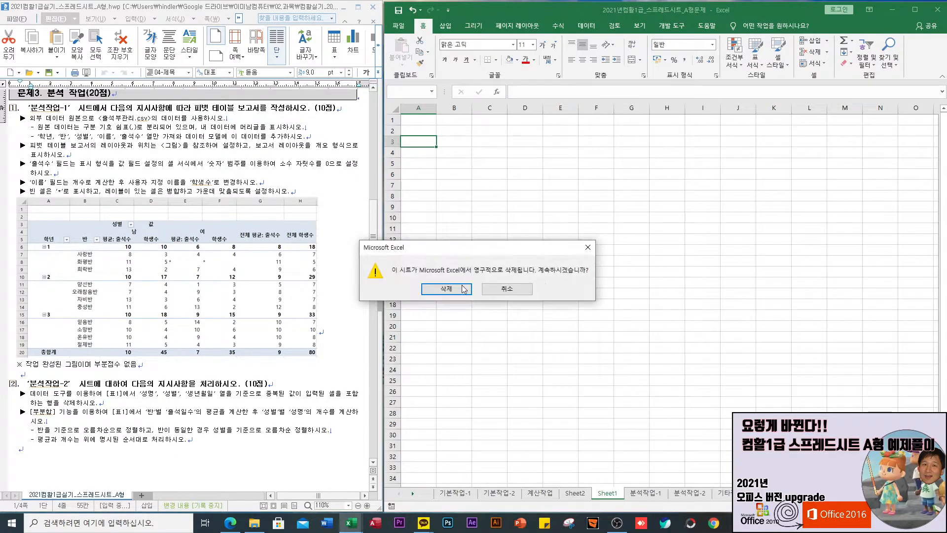
click(467, 288)
click(581, 497)
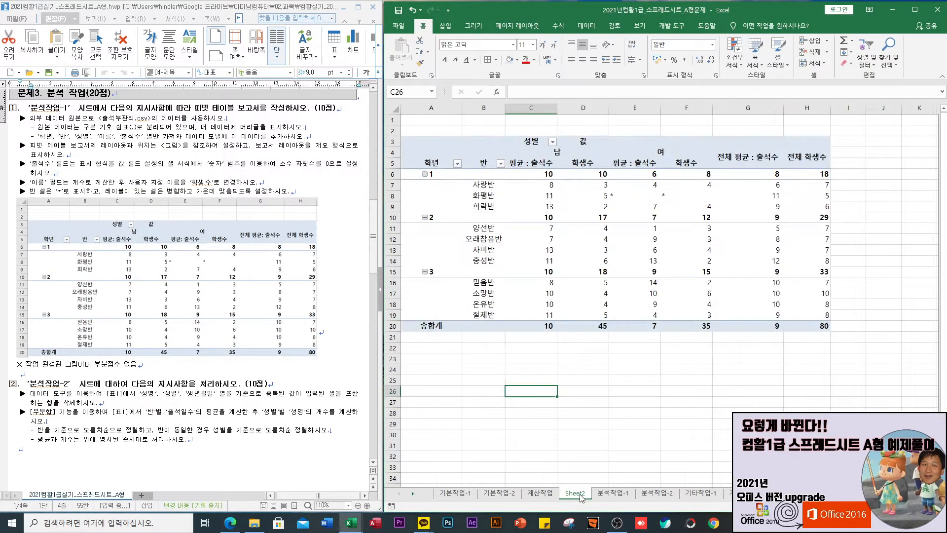
- Load 출석부관리.csv into the Power Query editor from sheet 분석작업-1 and promote its first row to headers
click(611, 495)
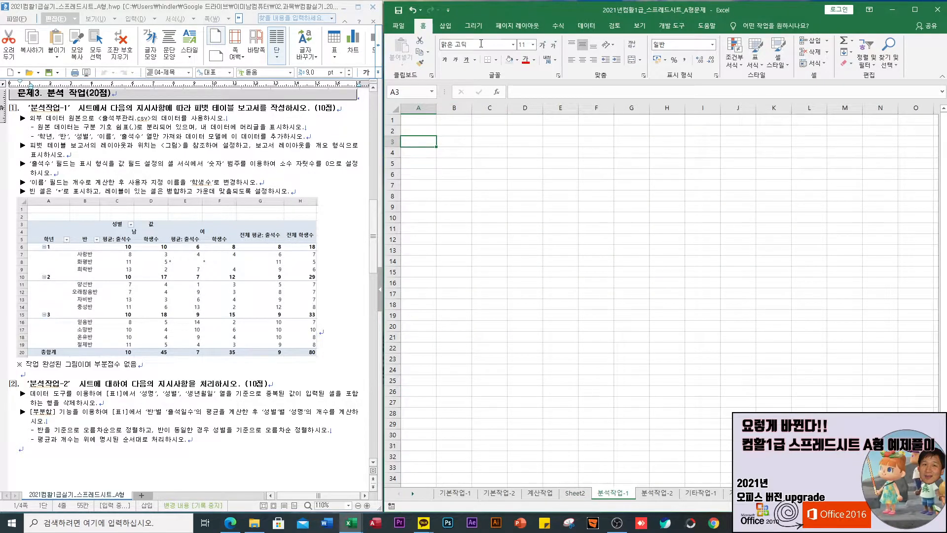
click(589, 26)
click(439, 41)
click(474, 115)
click(857, 253)
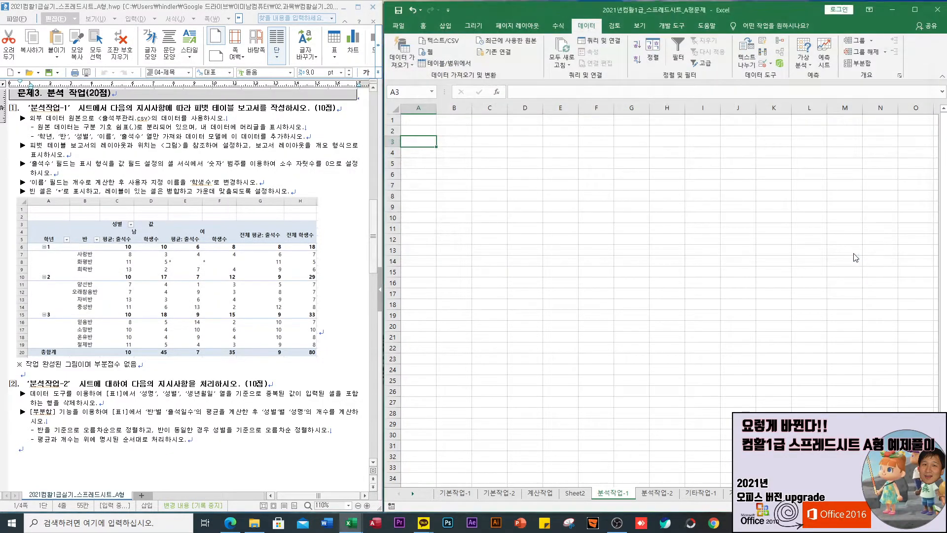
click(618, 399)
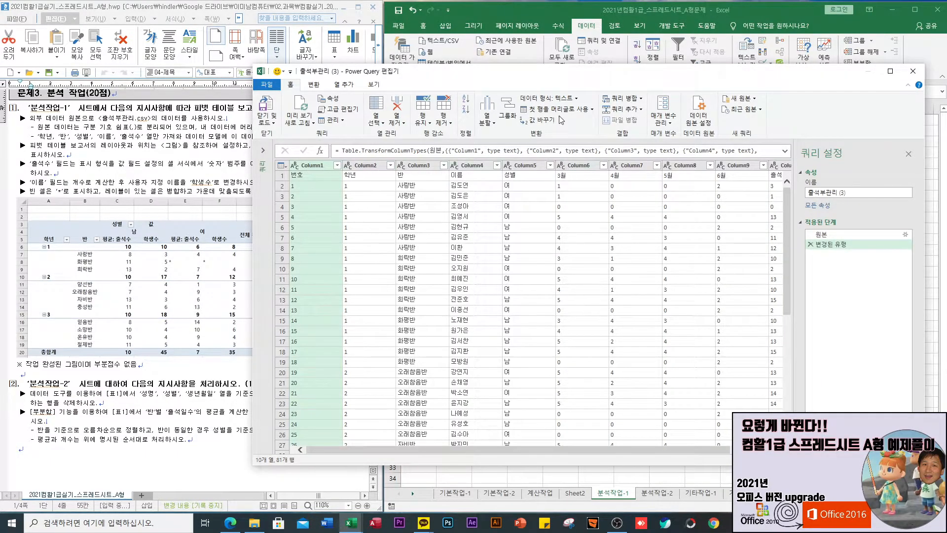
click(559, 109)
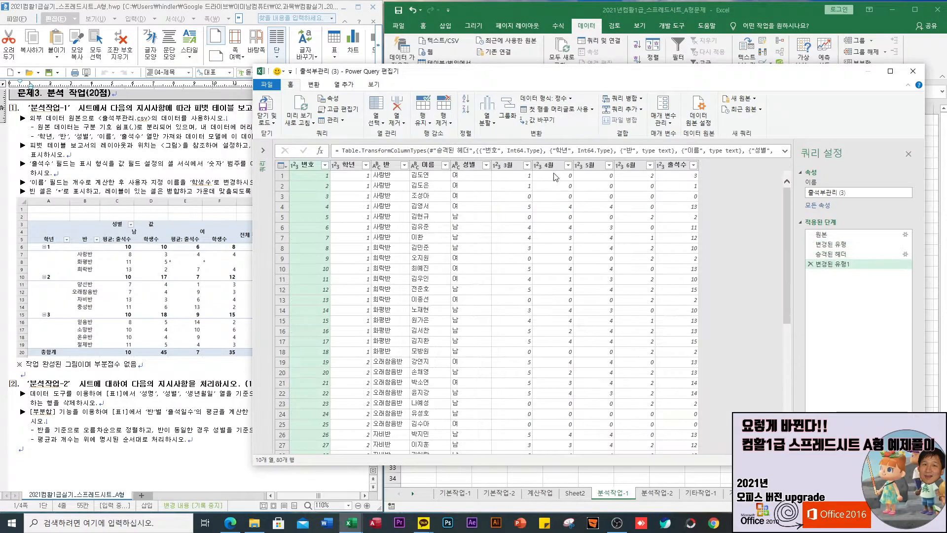
- Load the query as a pivot table report at cell A3 of the existing sheet 분석작업-1 and close the queries pane
click(273, 124)
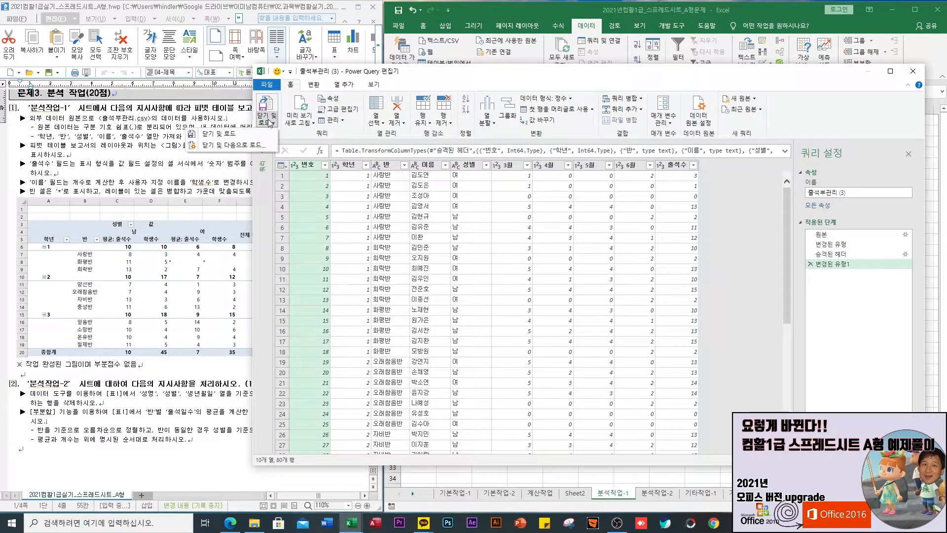
click(234, 146)
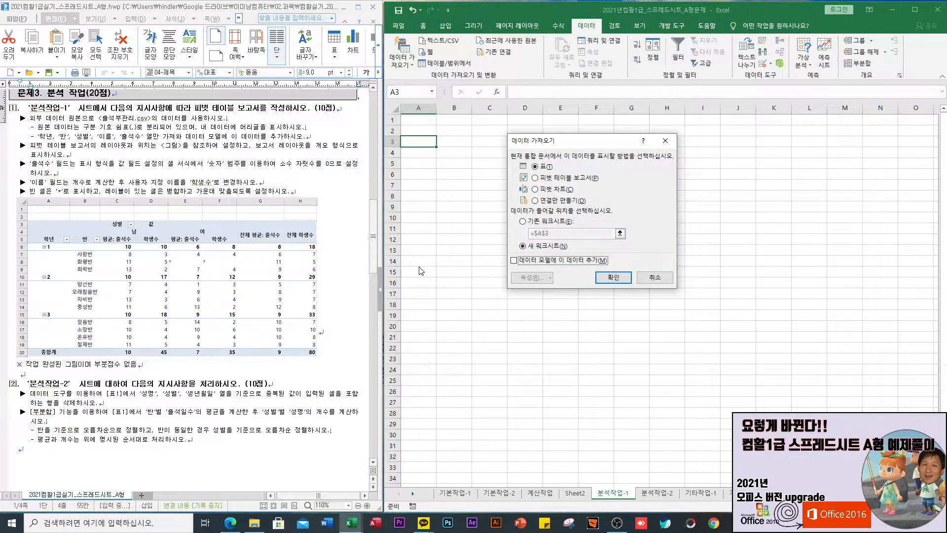
click(535, 179)
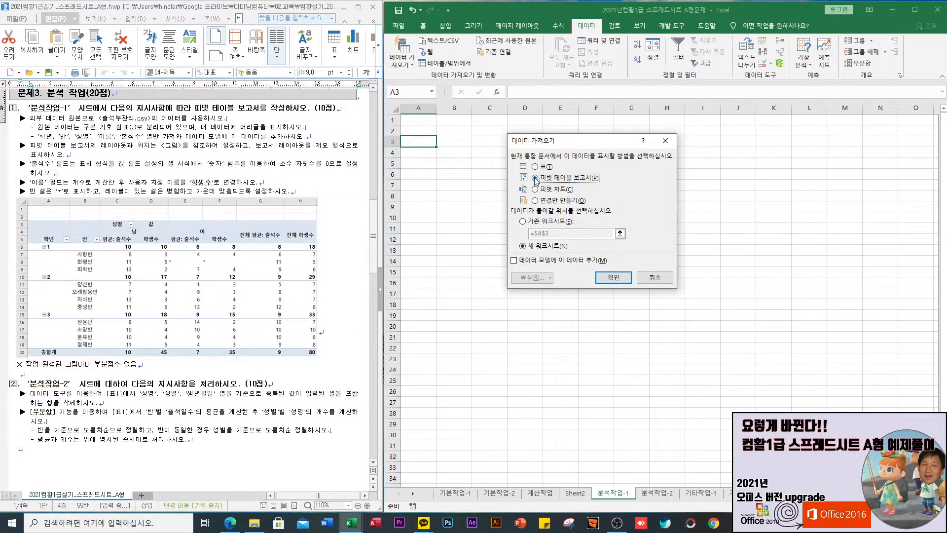
click(524, 222)
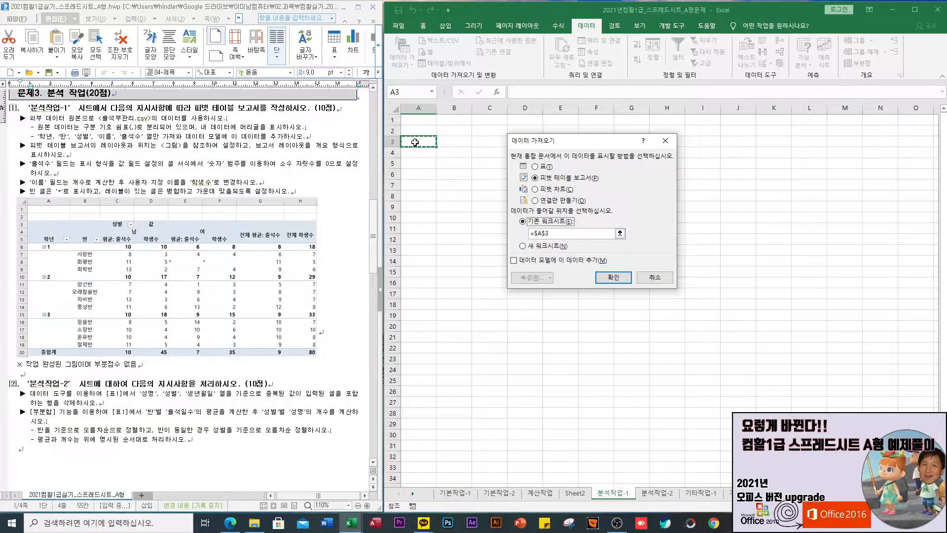
click(612, 278)
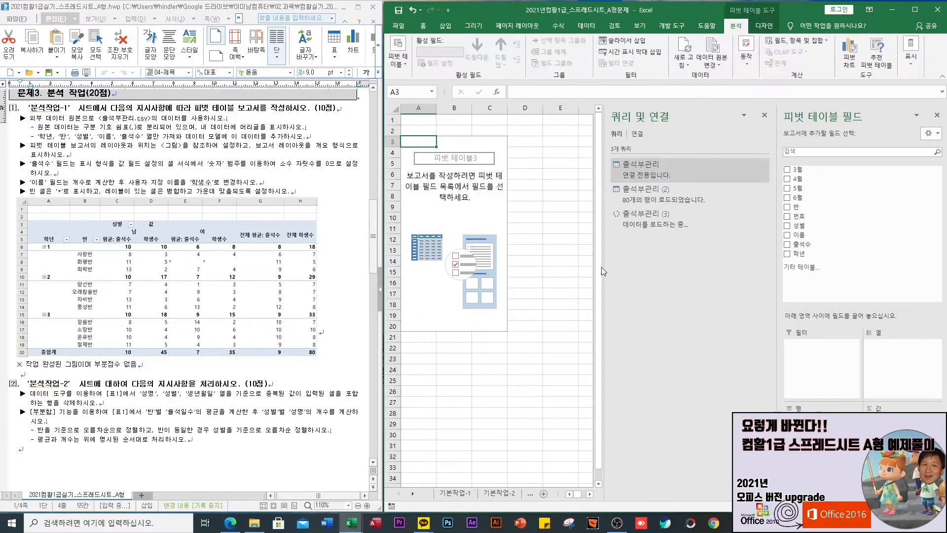
click(765, 115)
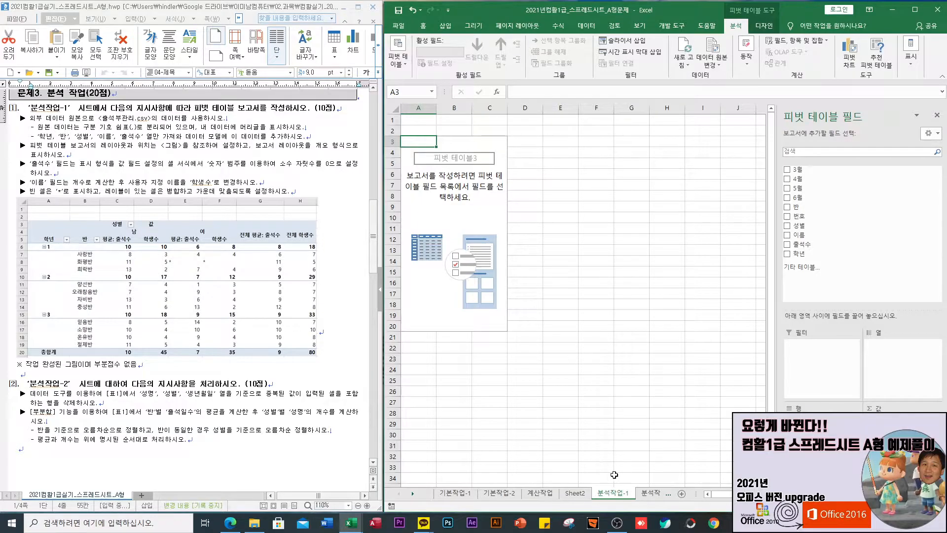
- Add 학년 as the row field and 출석수 as the value field of the new pivot table on 분석작업-1
click(576, 494)
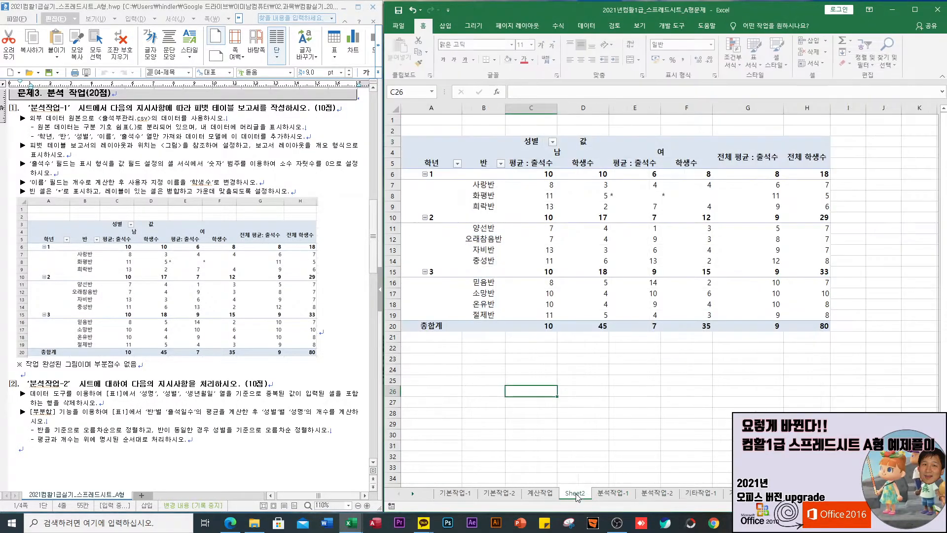
click(613, 494)
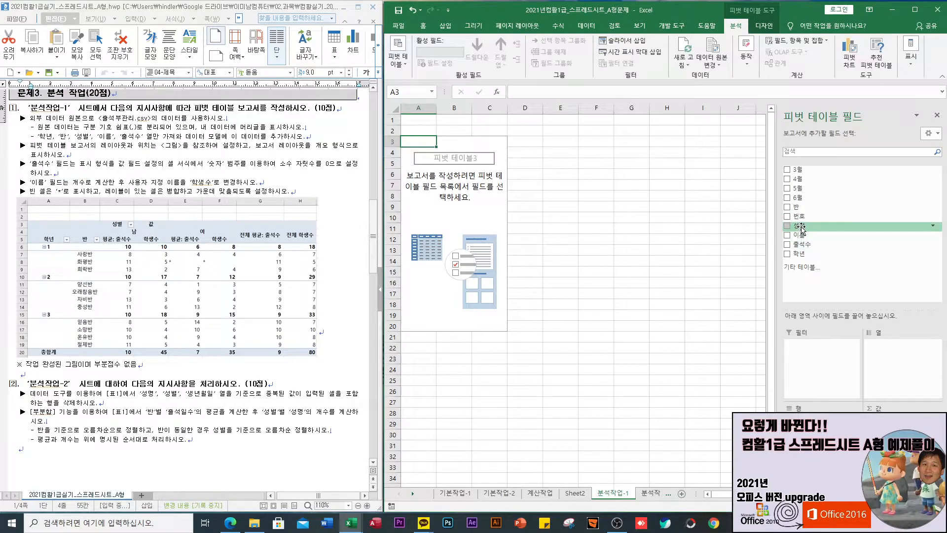
click(800, 254)
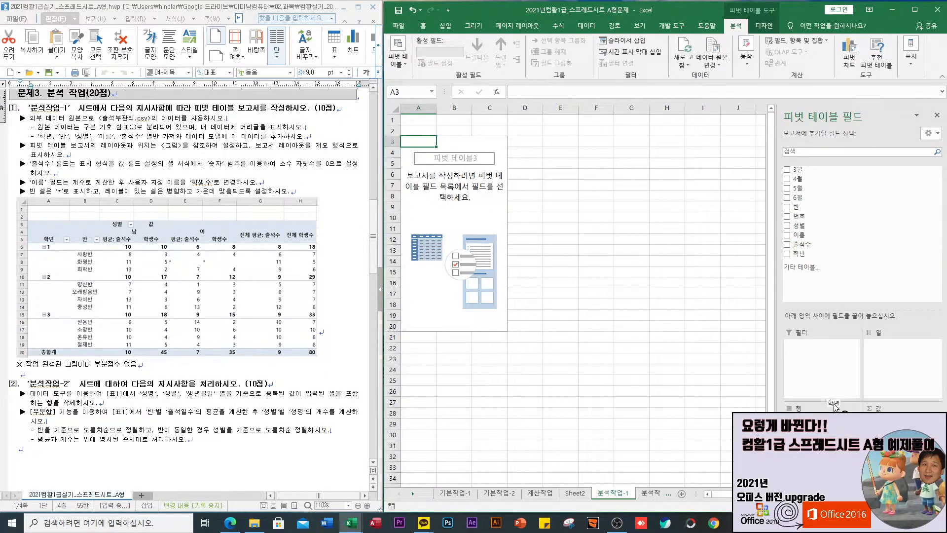
drag(801, 244, 901, 434)
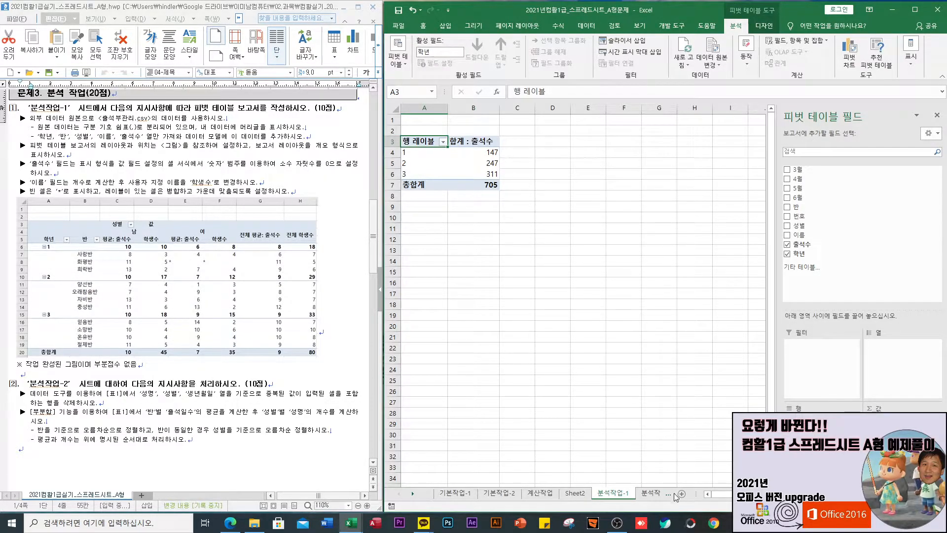
- Remove duplicate rows from [표1] (B2:G27) on sheet 분석작업-2, comparing only the 성명, 성별 and 생년월일 columns
click(653, 497)
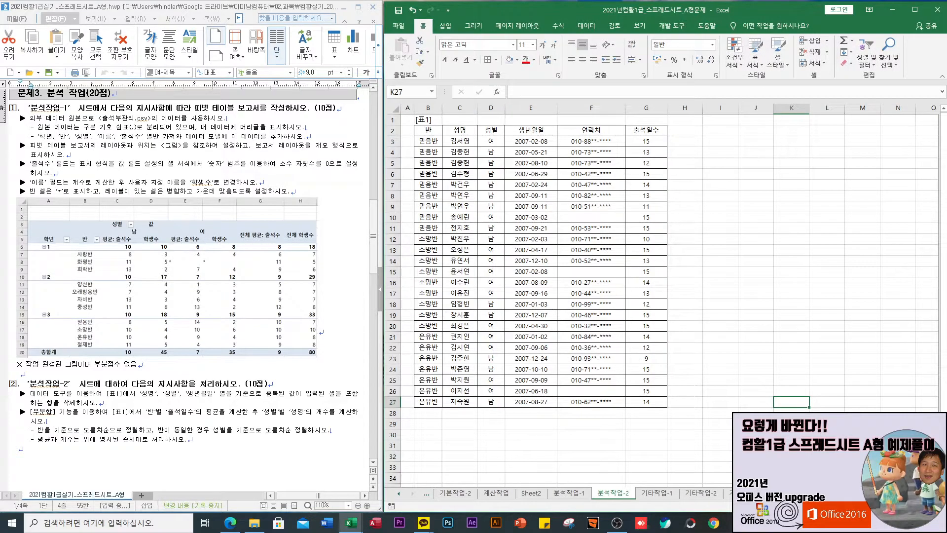
scroll(661, 296, up, 3)
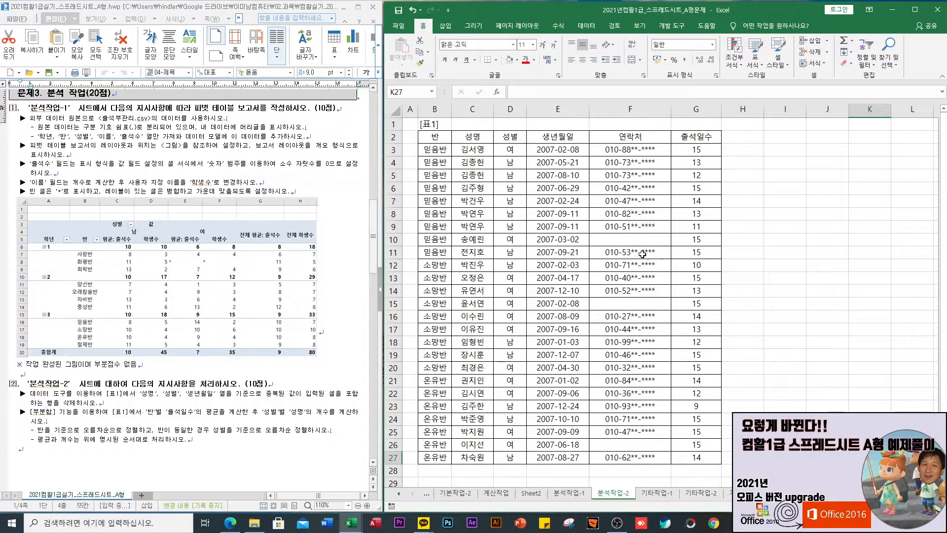
drag(434, 136, 710, 460)
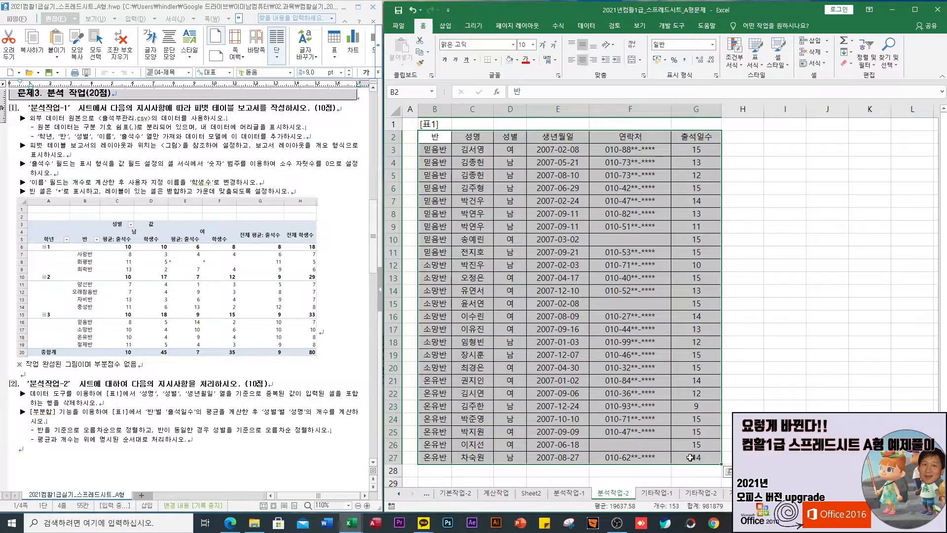
click(586, 27)
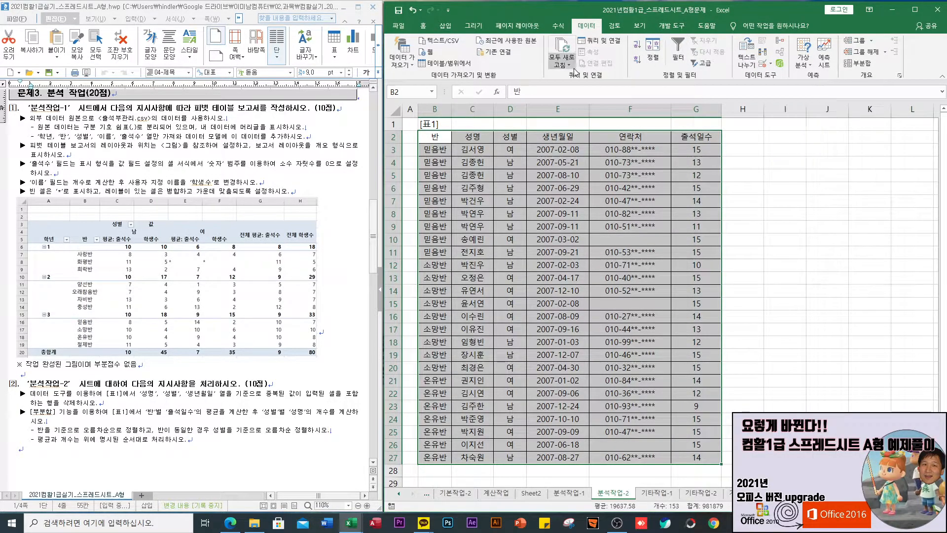
click(762, 54)
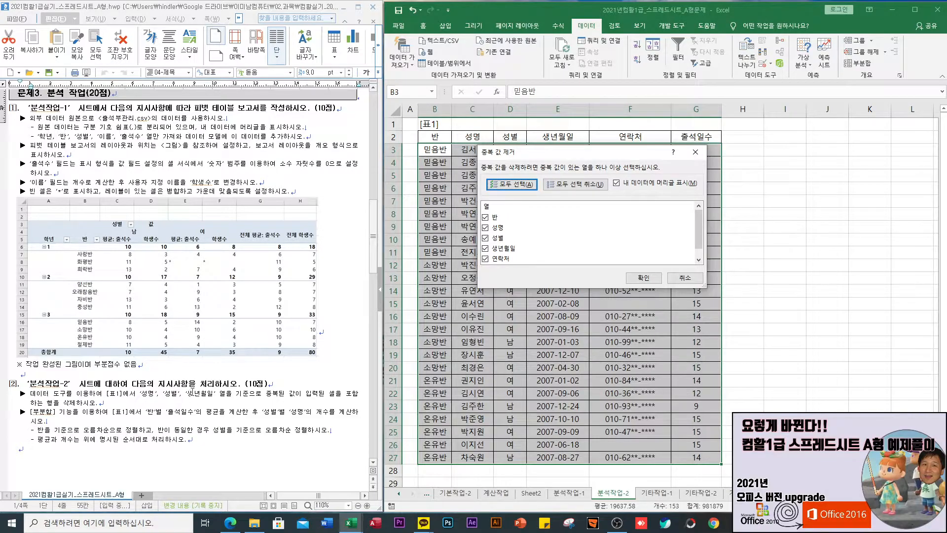
click(572, 184)
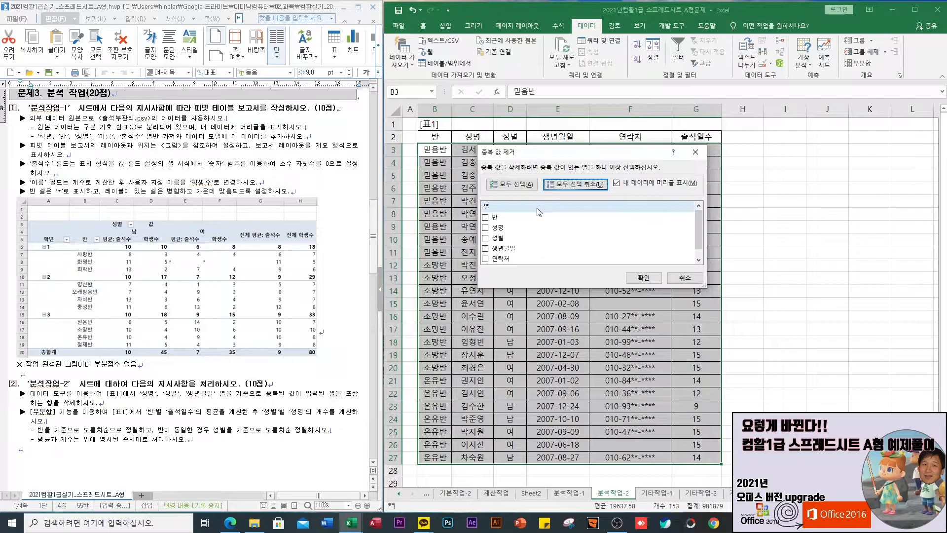
click(485, 227)
click(486, 239)
scroll(486, 241, down, 1)
click(486, 239)
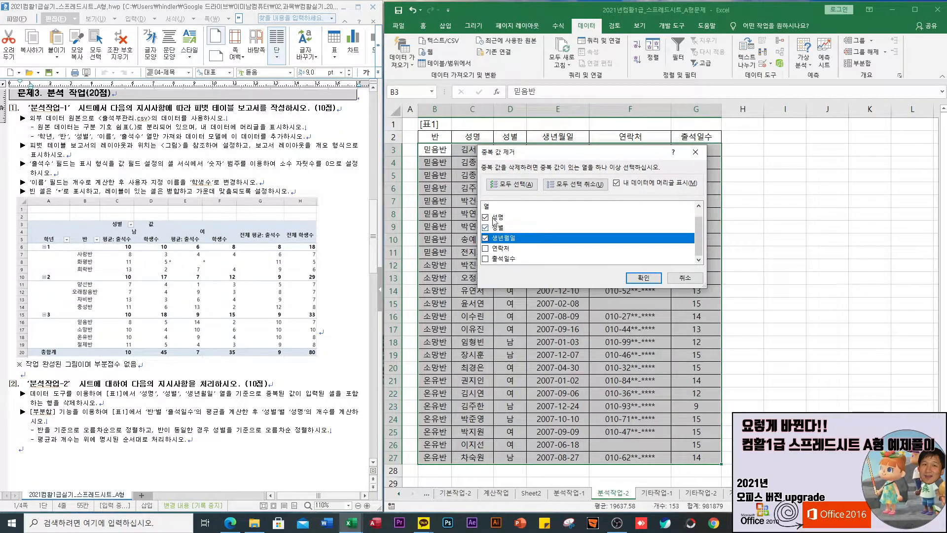
click(644, 279)
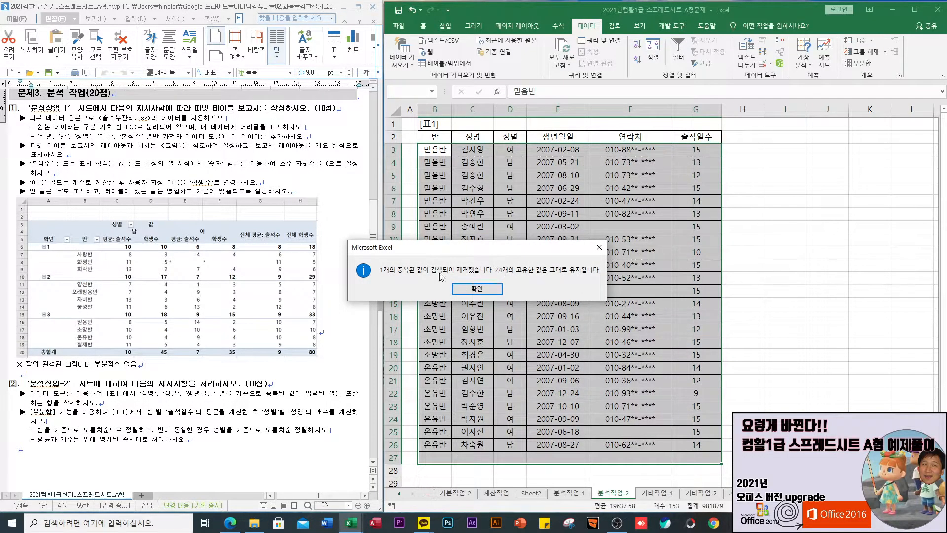
click(476, 289)
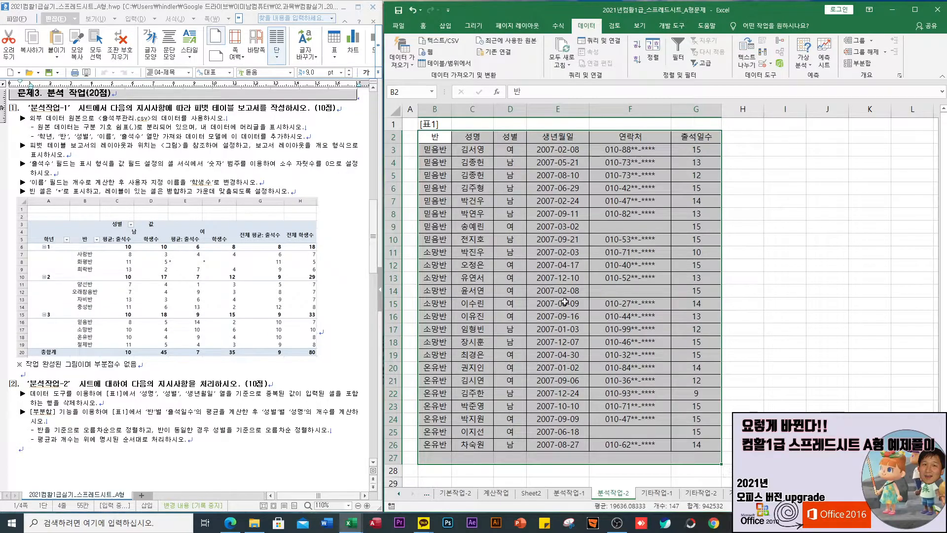
click(785, 278)
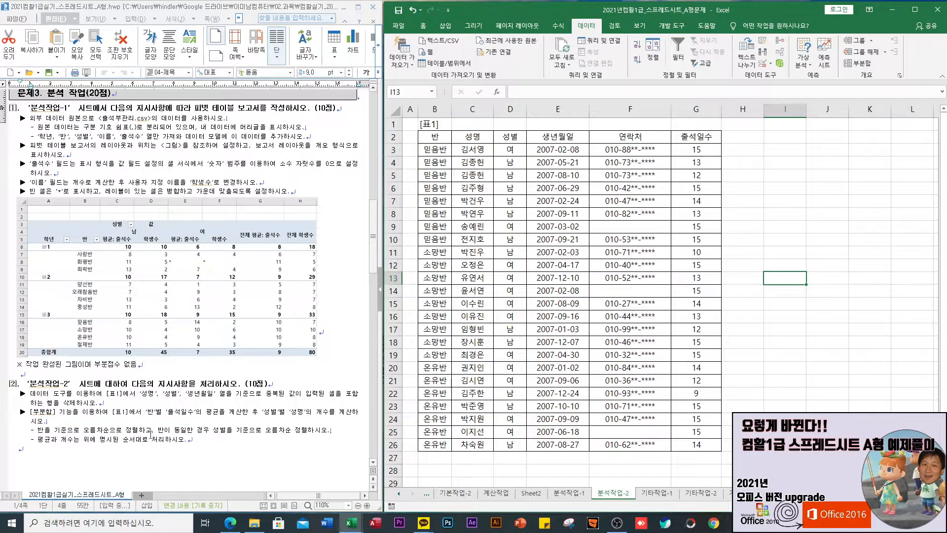
- Sort [표1] (B2:G26) by 반 ascending, and by 성별 ascending as the second criterion
scroll(210, 442, down, 3)
scroll(227, 443, up, 3)
drag(429, 138, 690, 447)
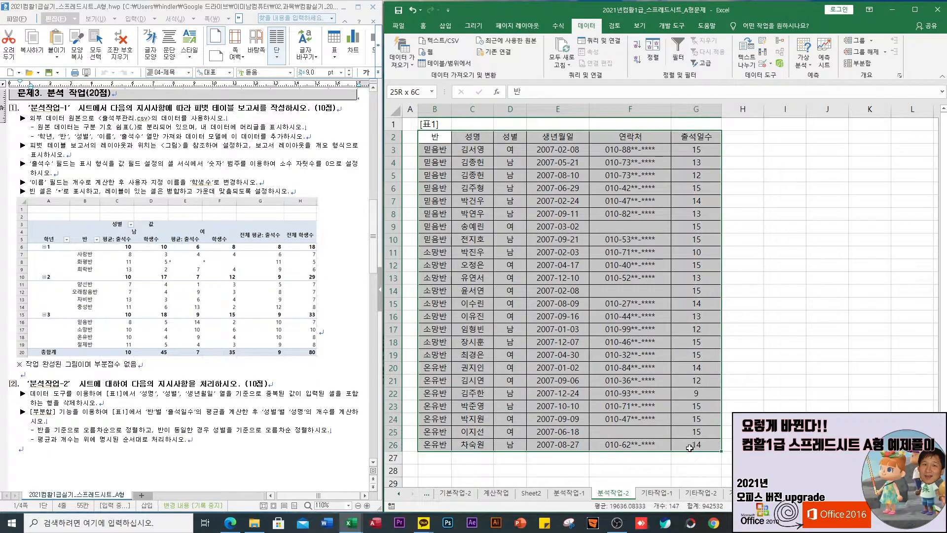
click(654, 49)
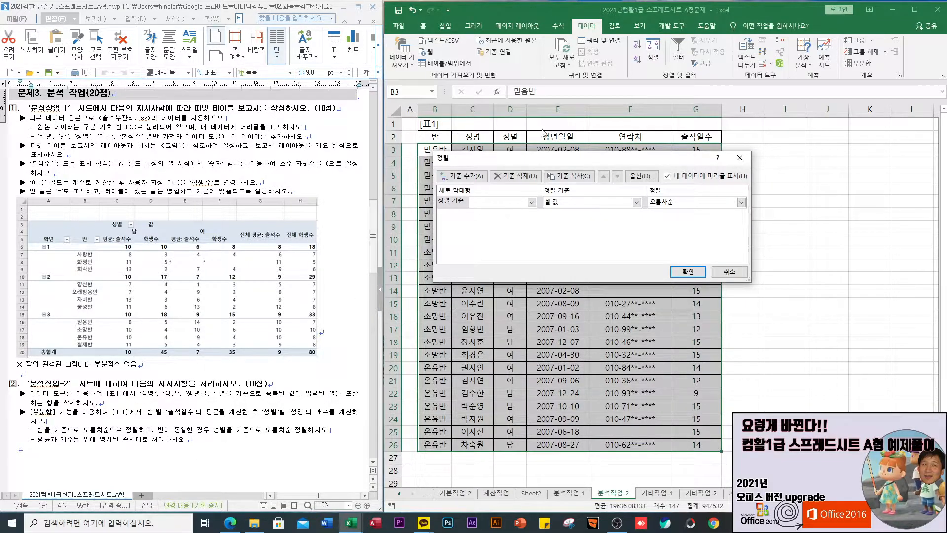
click(531, 202)
click(500, 211)
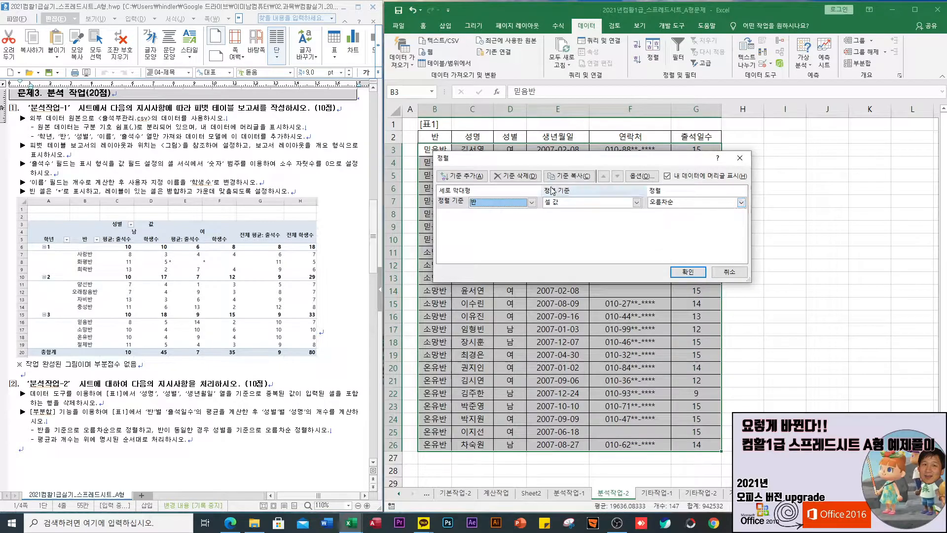
click(462, 175)
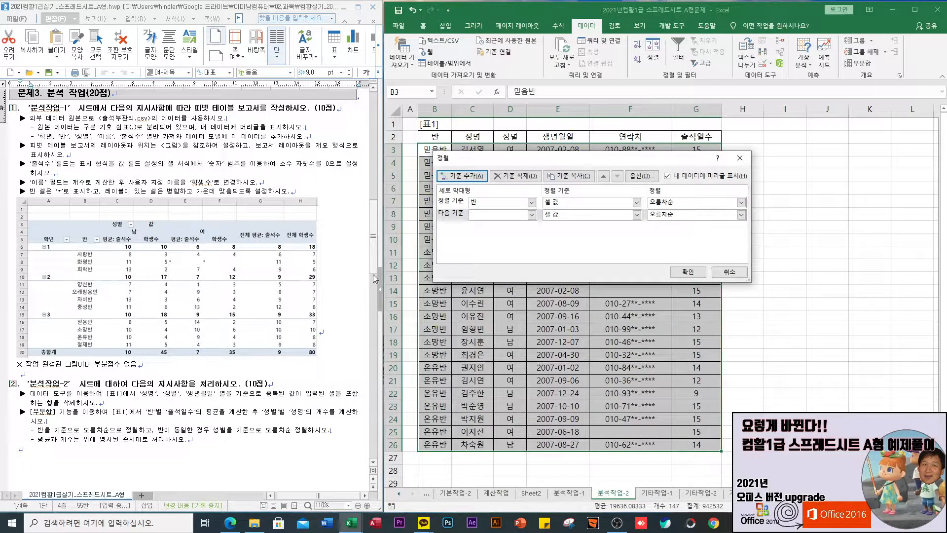
click(531, 215)
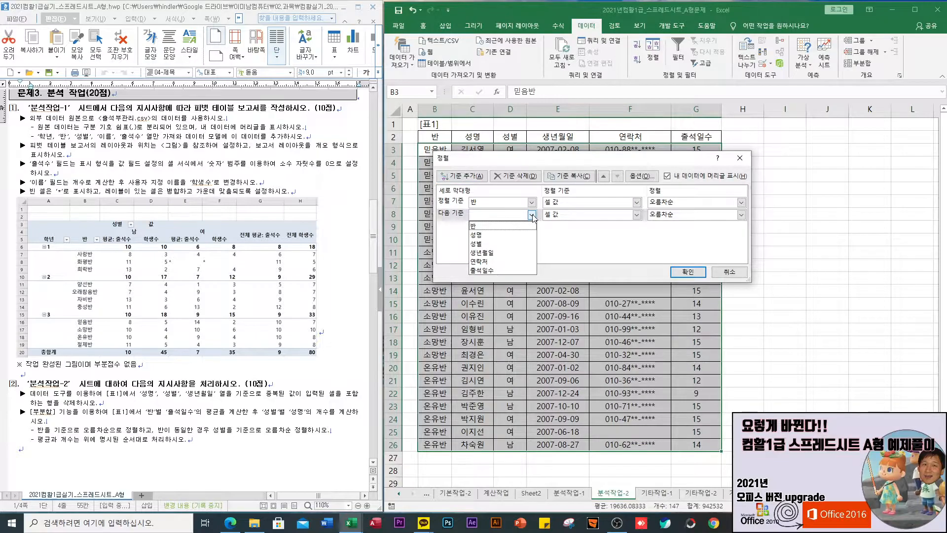
click(492, 244)
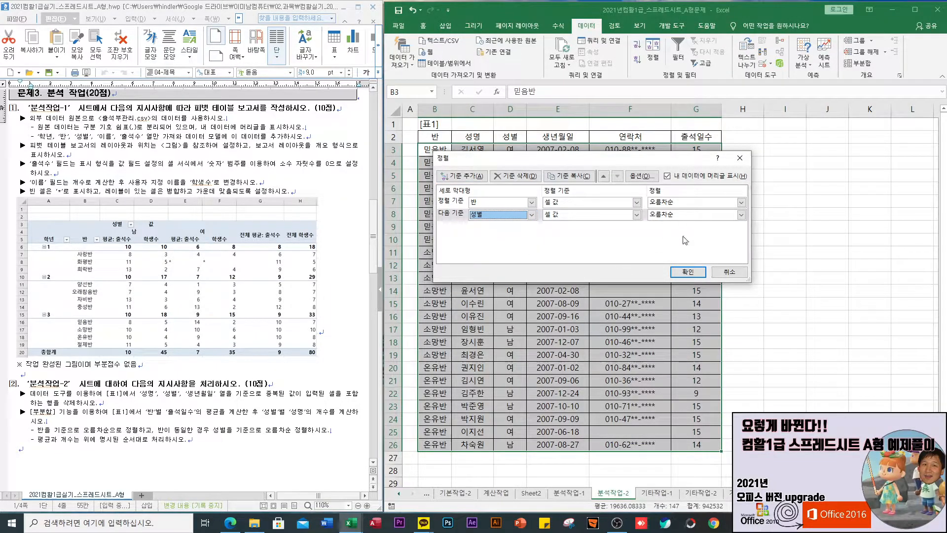
click(687, 272)
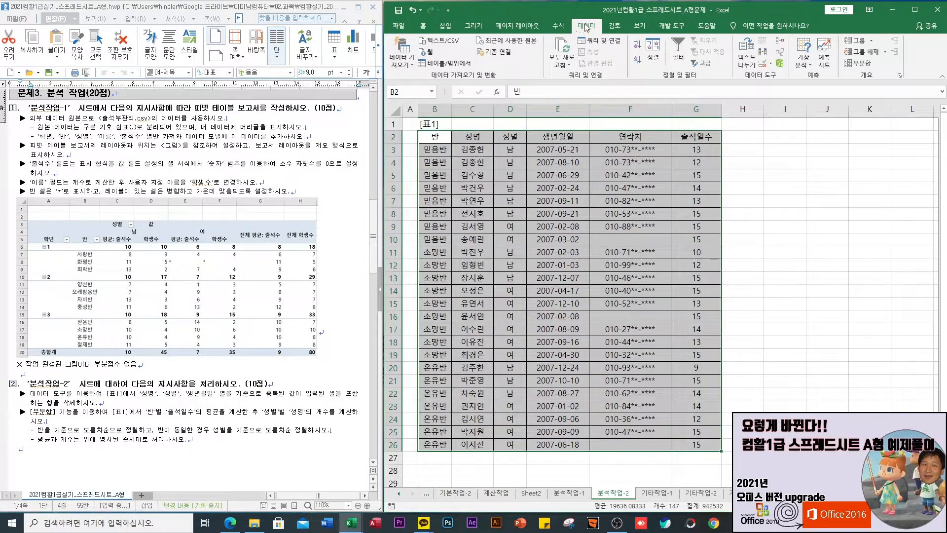
- Add a subtotal to [표1] grouped by 반 that computes the average (평균) of 출석일수
click(862, 63)
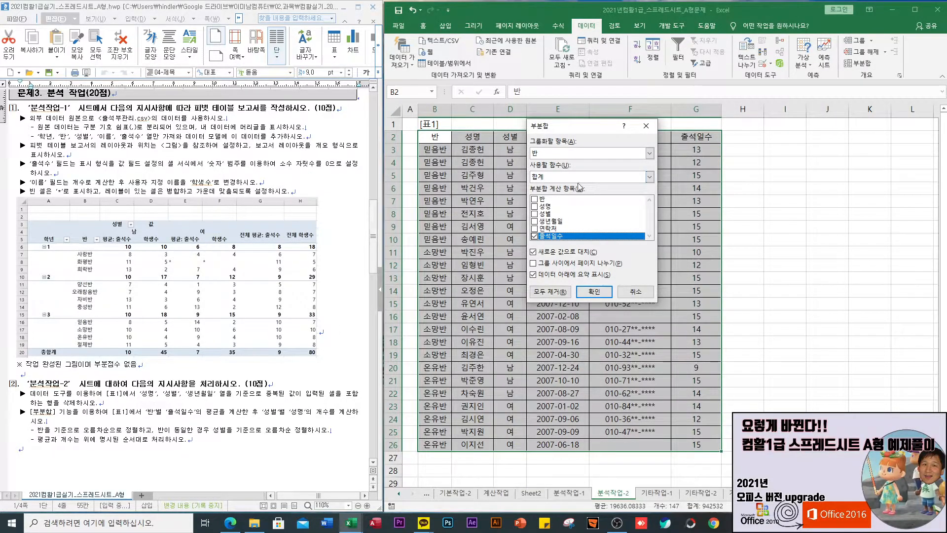
click(649, 176)
click(599, 204)
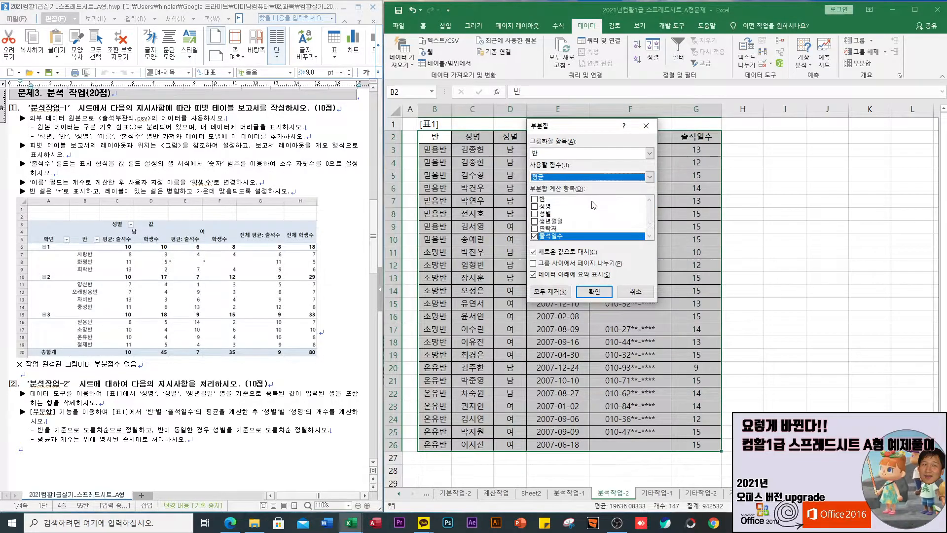
click(595, 292)
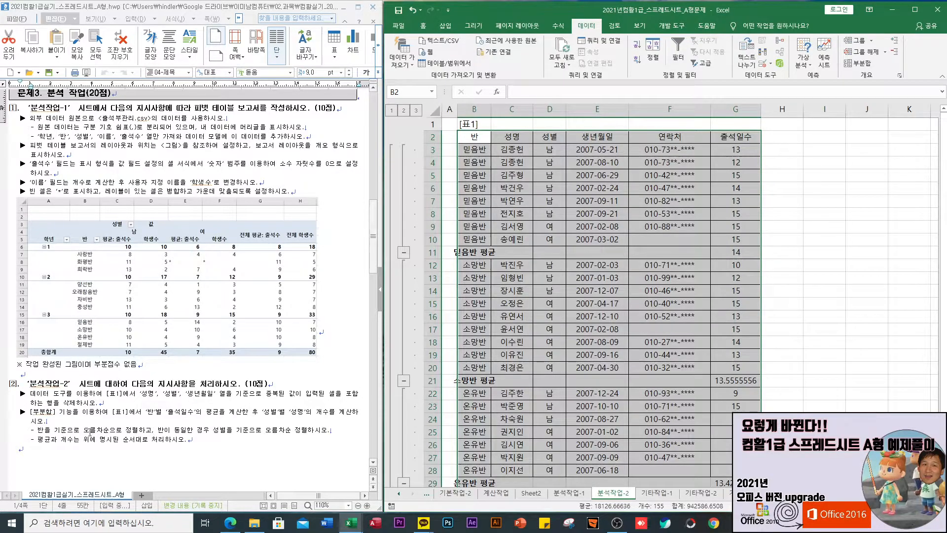
- Add a nested subtotal to [표1] grouped by 성별 that counts (개수) 성명, keeping the existing 반 averages
click(862, 63)
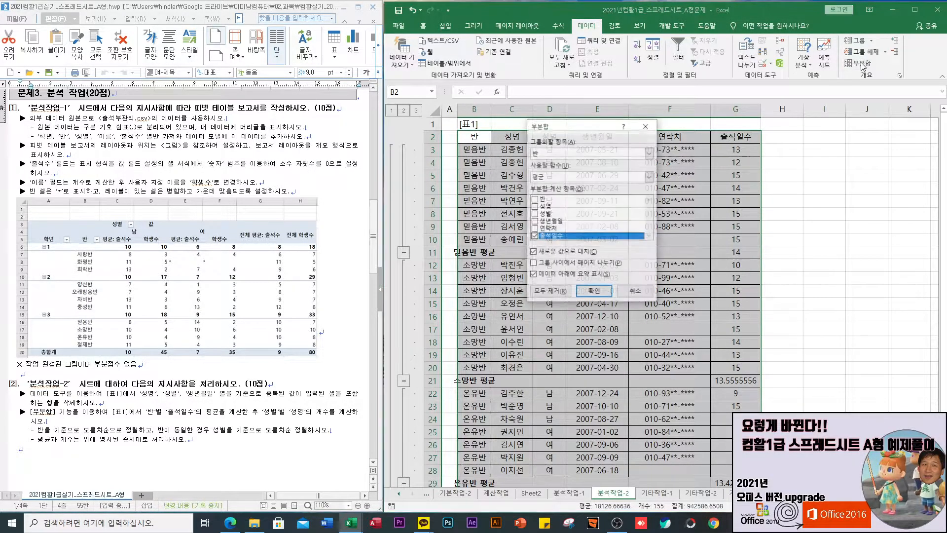
click(646, 153)
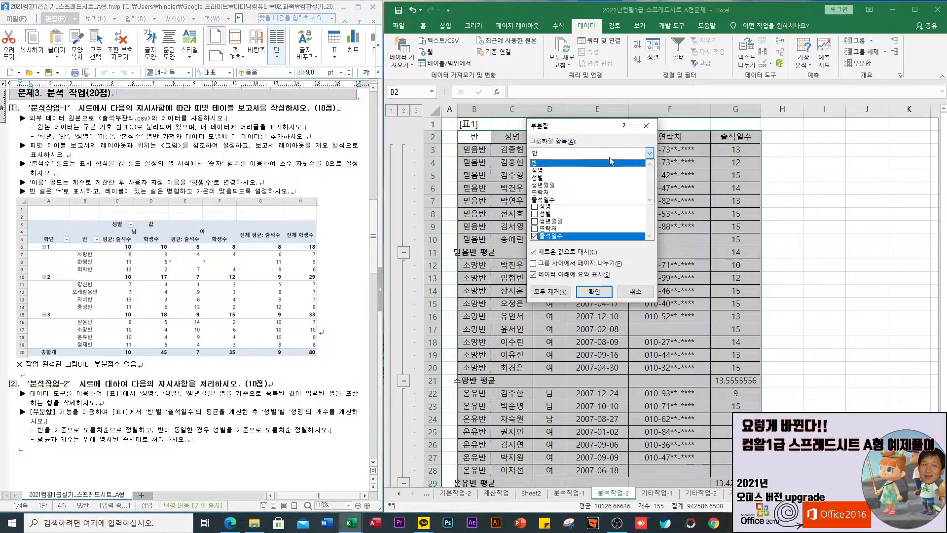
click(596, 179)
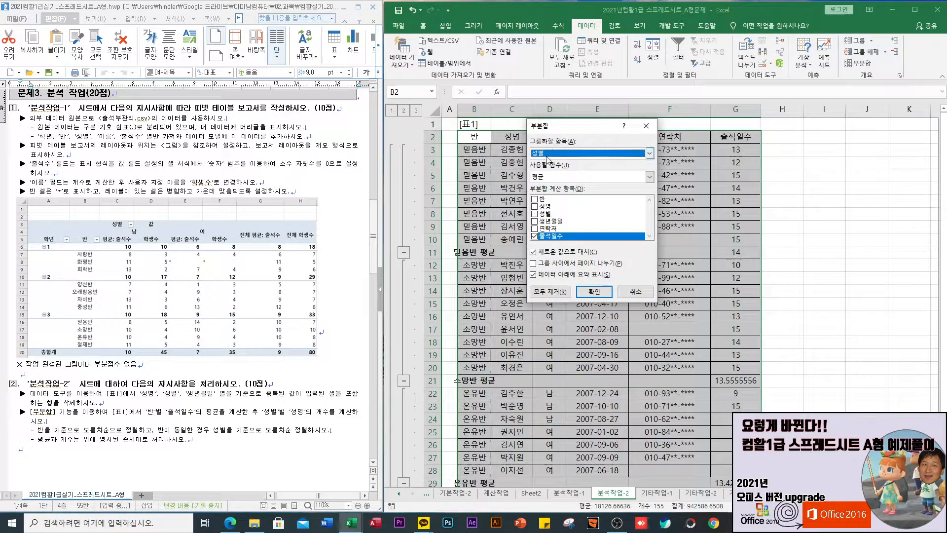
click(572, 176)
click(552, 195)
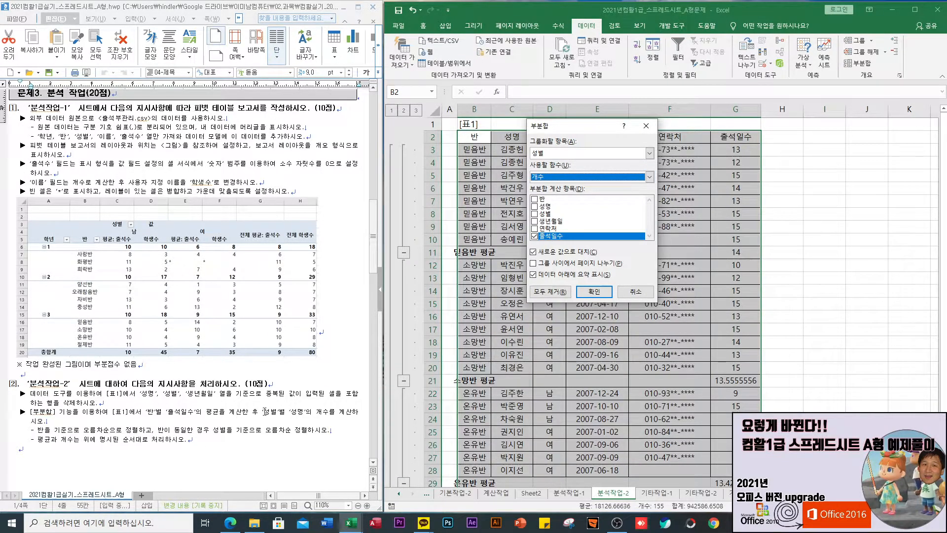
click(537, 207)
click(537, 236)
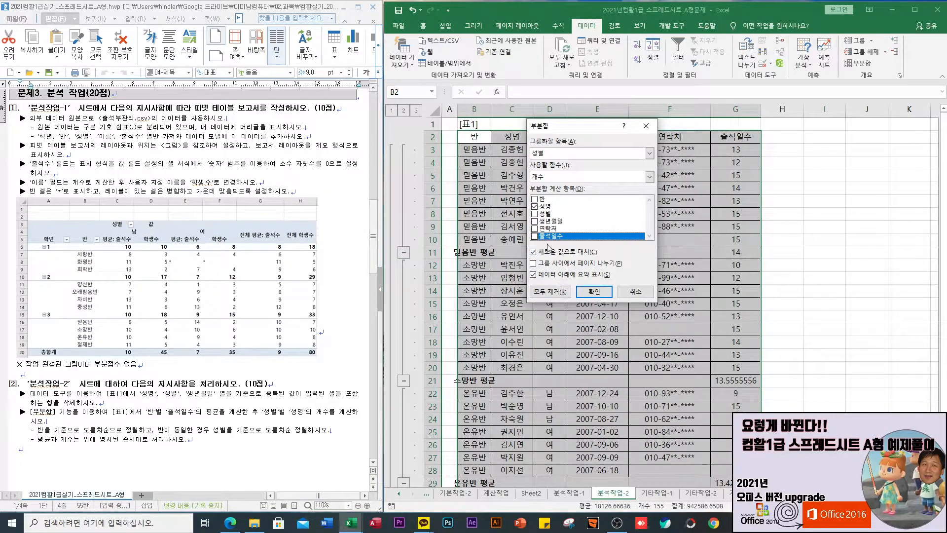
click(535, 253)
click(596, 293)
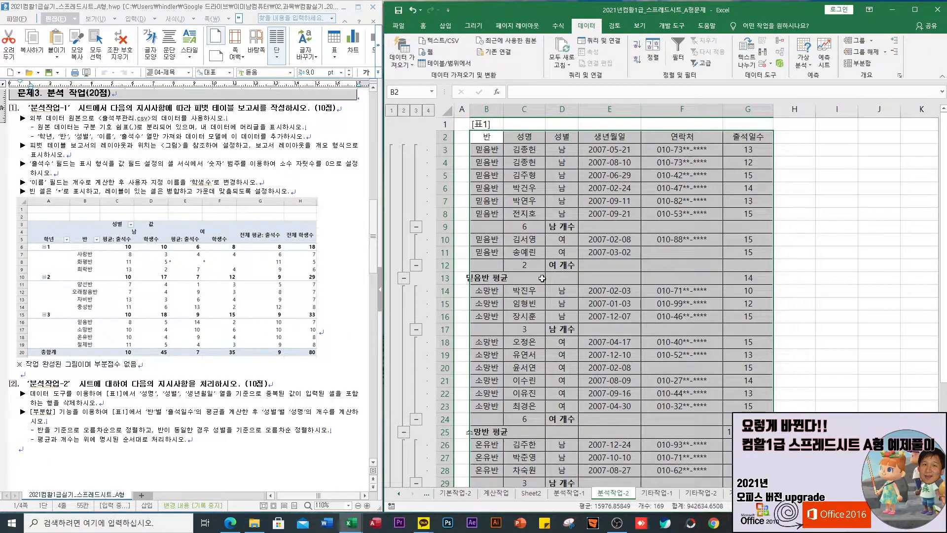
- Compare the nested subtotals on 분석작업-2 with the same sheet in the answer workbook 2021년컴활1급_스프레드시트_A형정답
scroll(646, 382, down, 5)
scroll(646, 382, up, 5)
scroll(648, 378, down, 4)
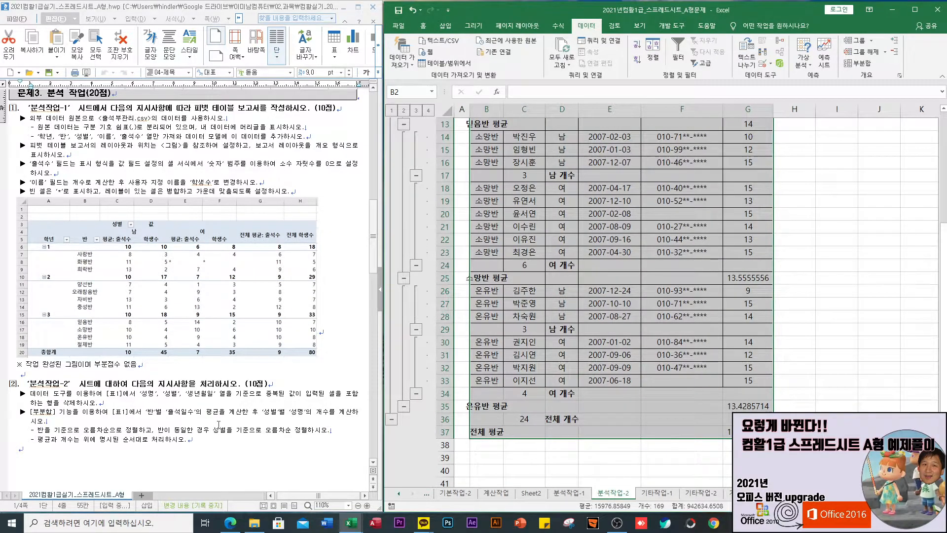
click(358, 527)
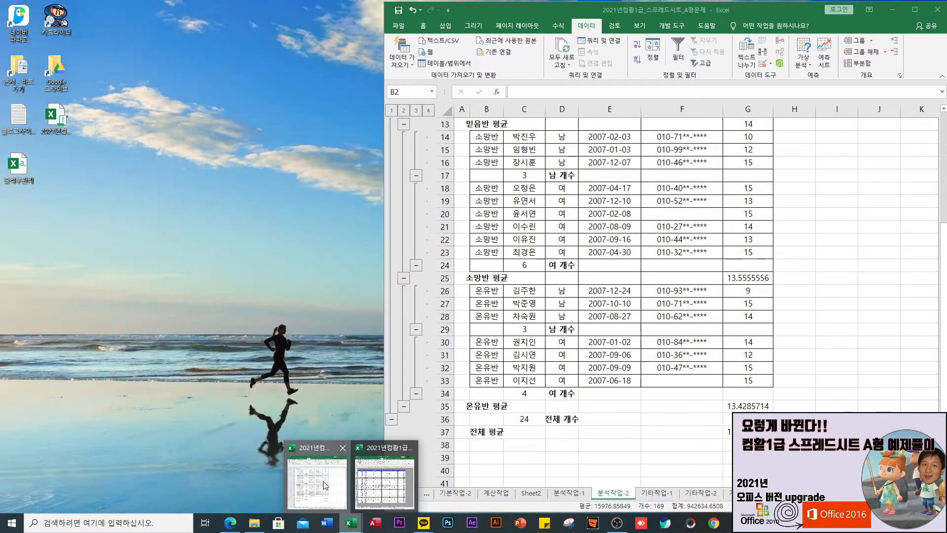
click(385, 483)
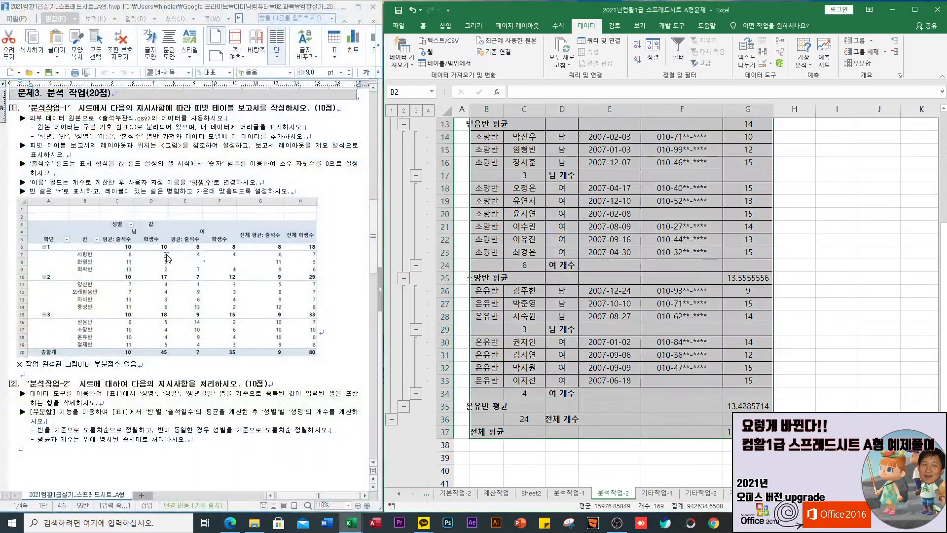
click(352, 526)
click(336, 467)
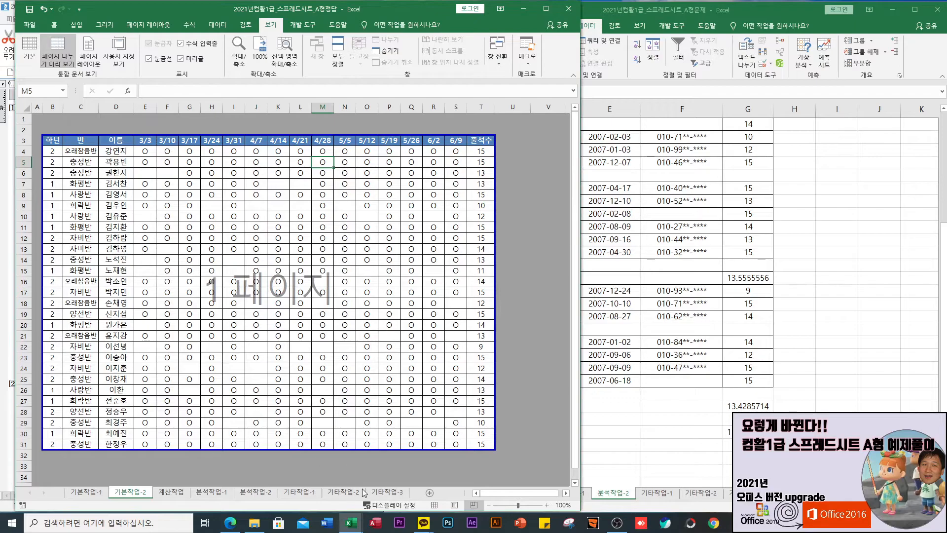
click(261, 493)
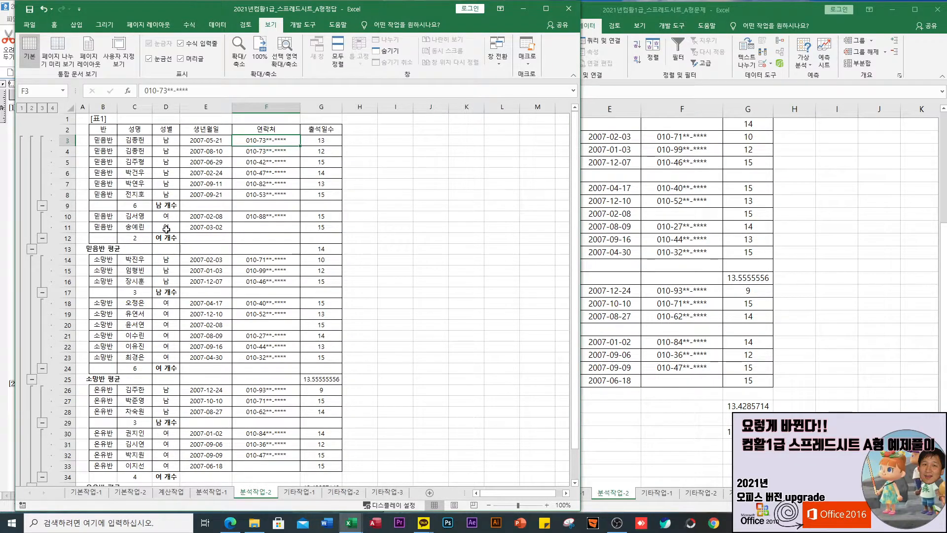
click(725, 302)
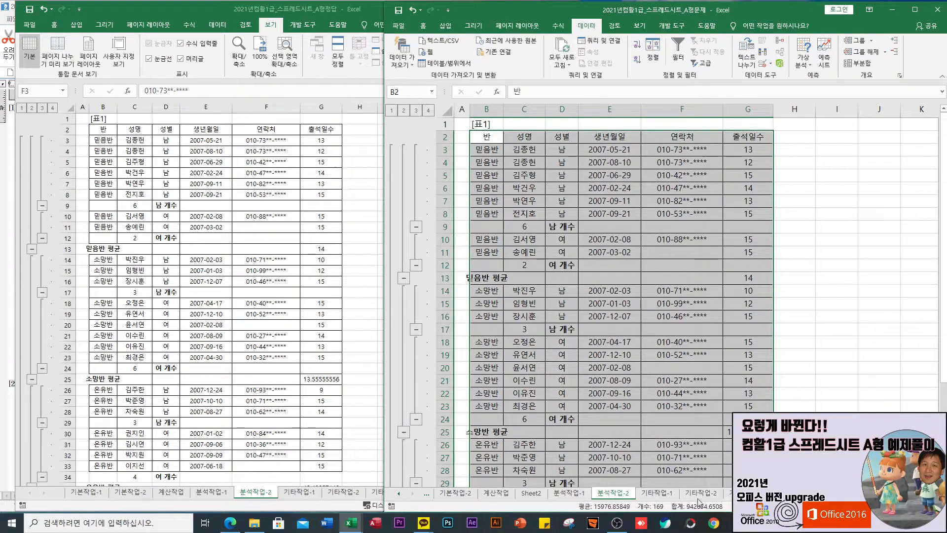
- Read the 문제4 instructions in the exam document and compare their 기타작업-1 picture with the chart on sheet 기타작업-1
click(739, 523)
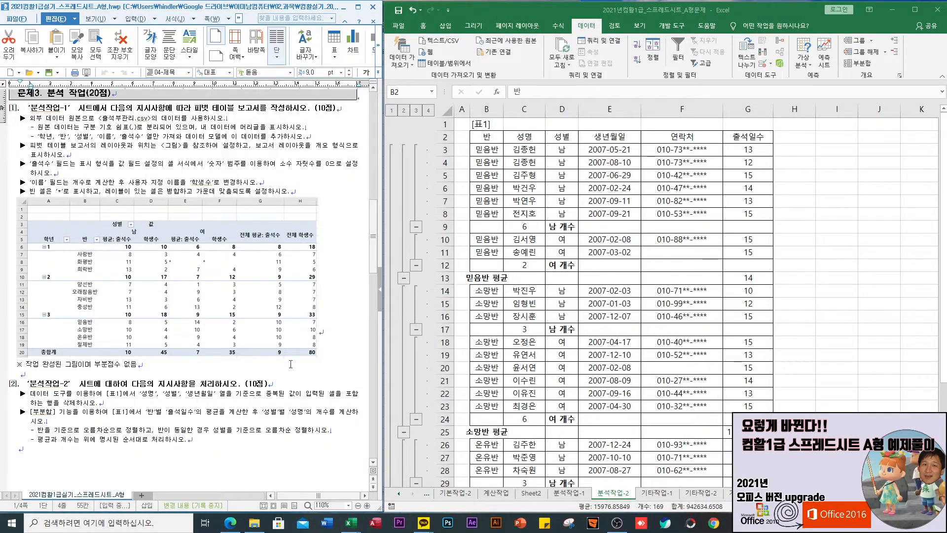
scroll(291, 364, down, 12)
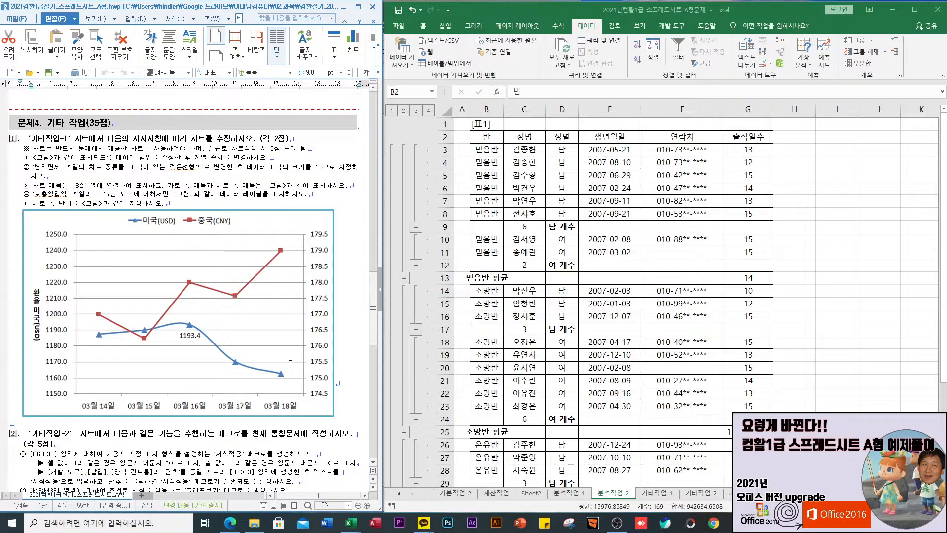
scroll(291, 364, down, 1)
scroll(291, 364, up, 1)
scroll(154, 296, down, 5)
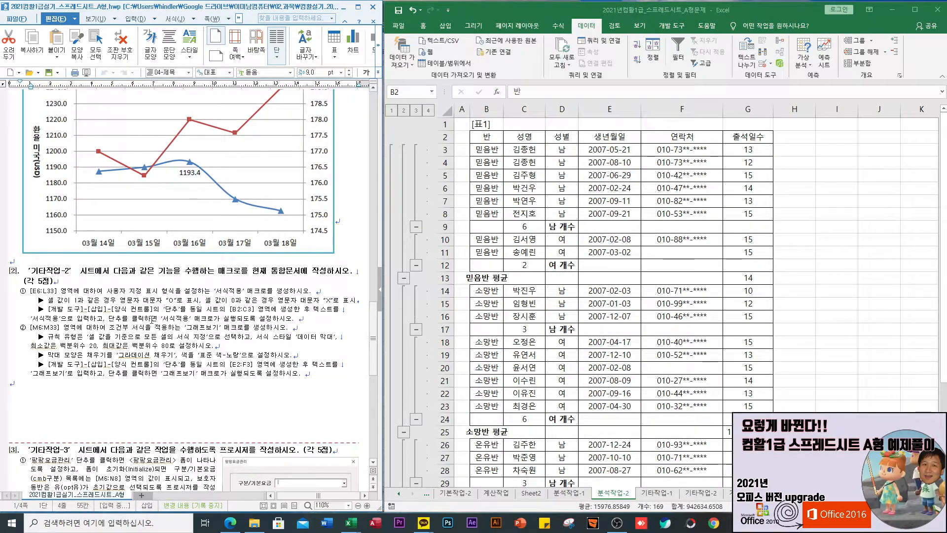
click(657, 493)
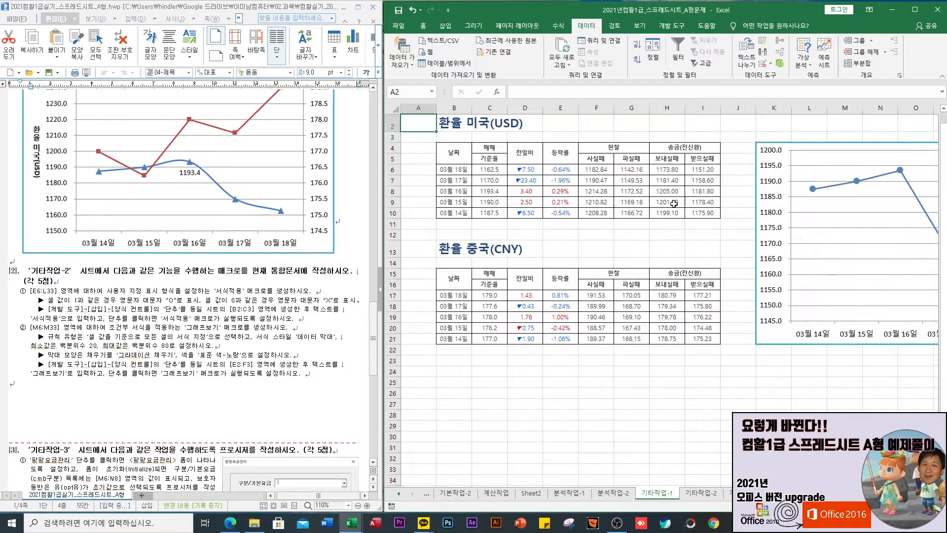
scroll(684, 333, up, 1)
mouse_move(819, 492)
mouse_down()
mouse_move(842, 493)
mouse_move(824, 492)
mouse_up()
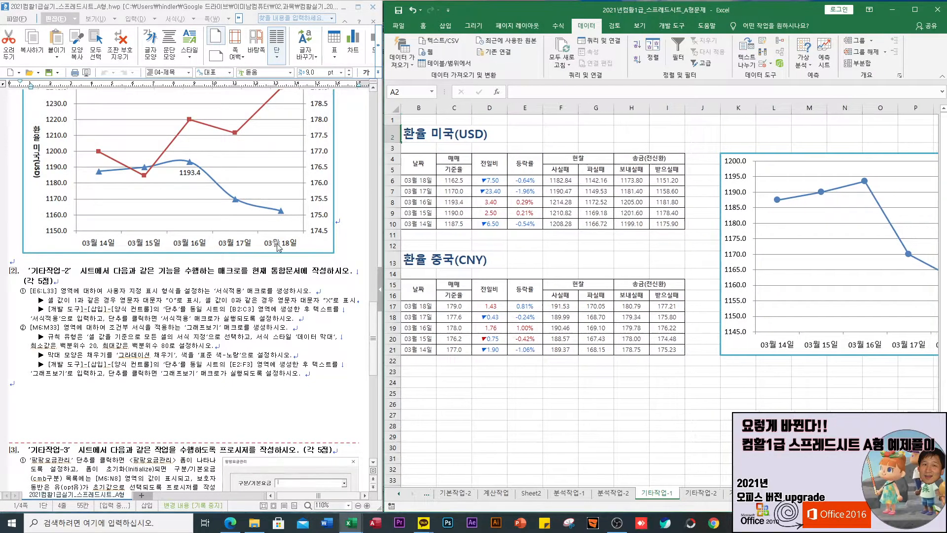
scroll(232, 273, up, 4)
scroll(225, 310, up, 1)
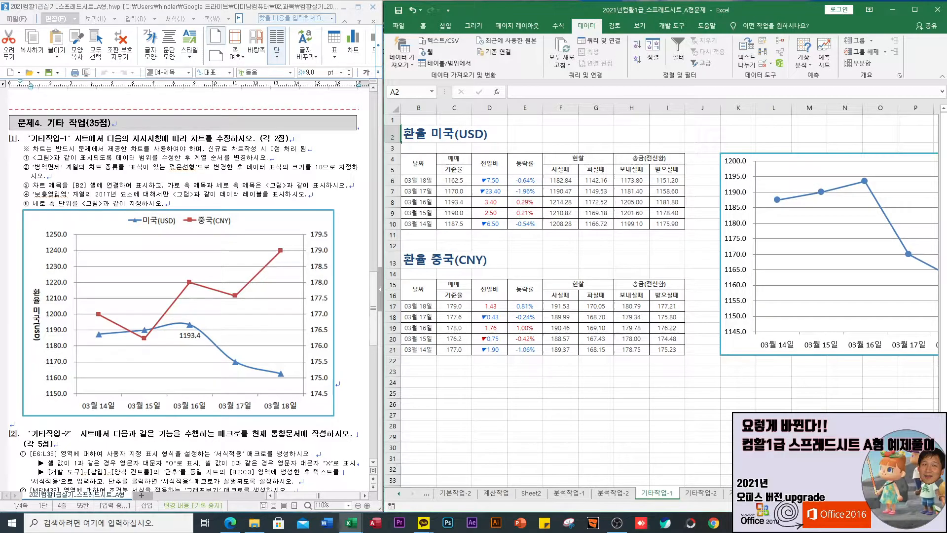
scroll(661, 247, right, 3)
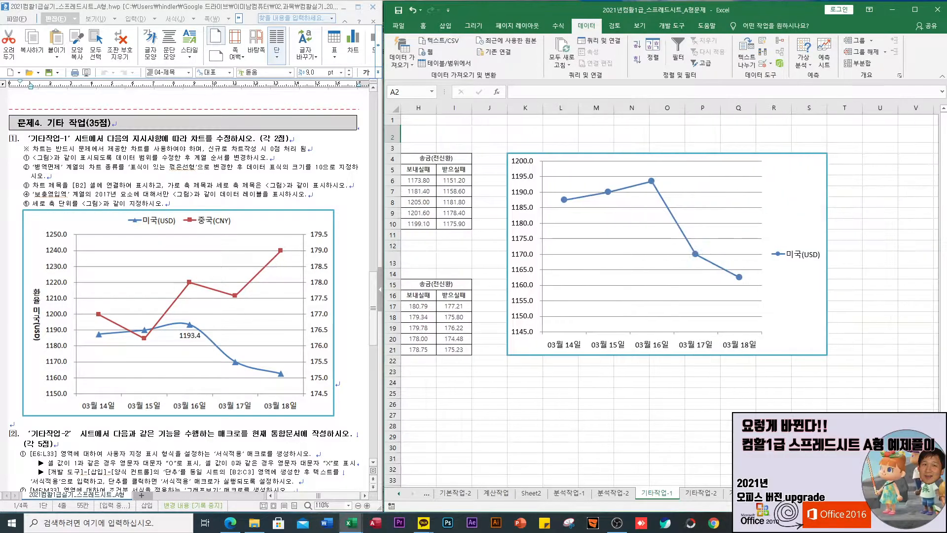
scroll(661, 246, left, 1)
scroll(694, 257, right, 1)
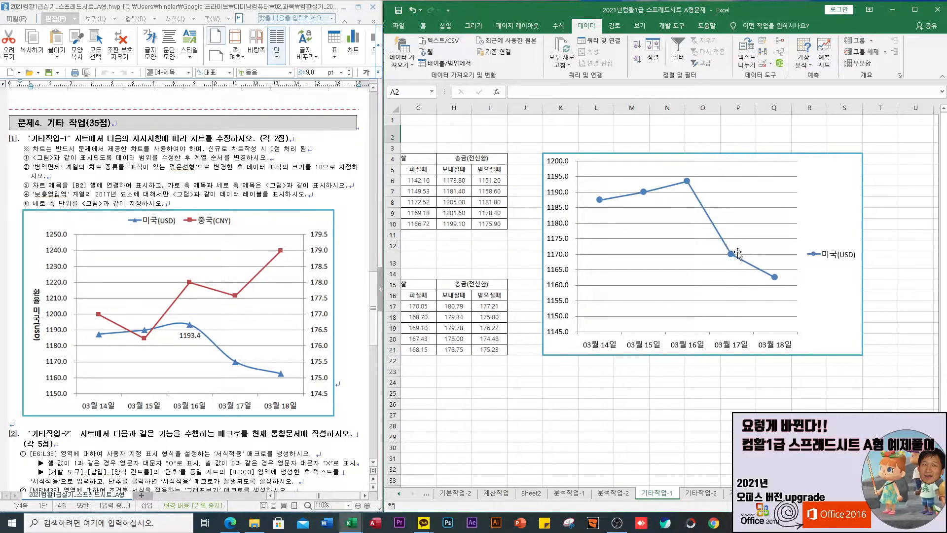
click(834, 279)
scroll(661, 296, left, 5)
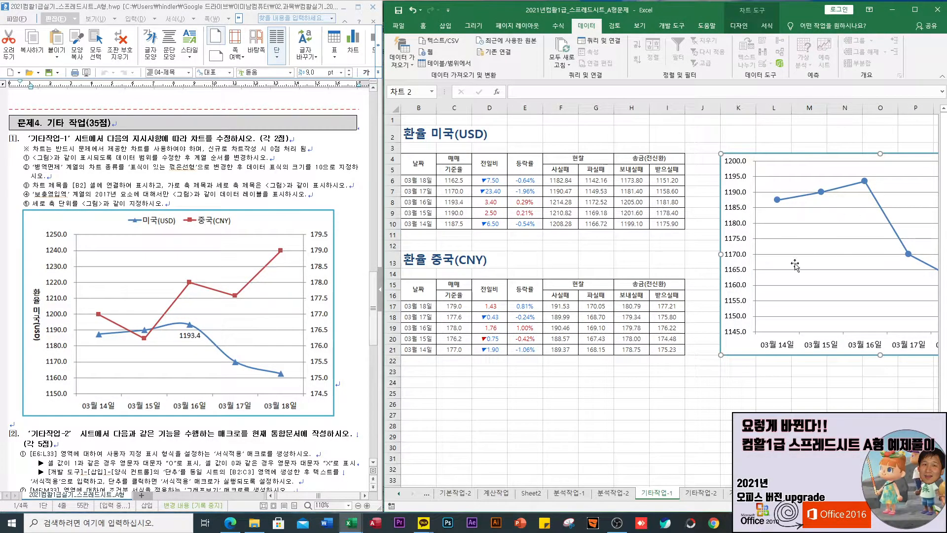
scroll(791, 170, right, 6)
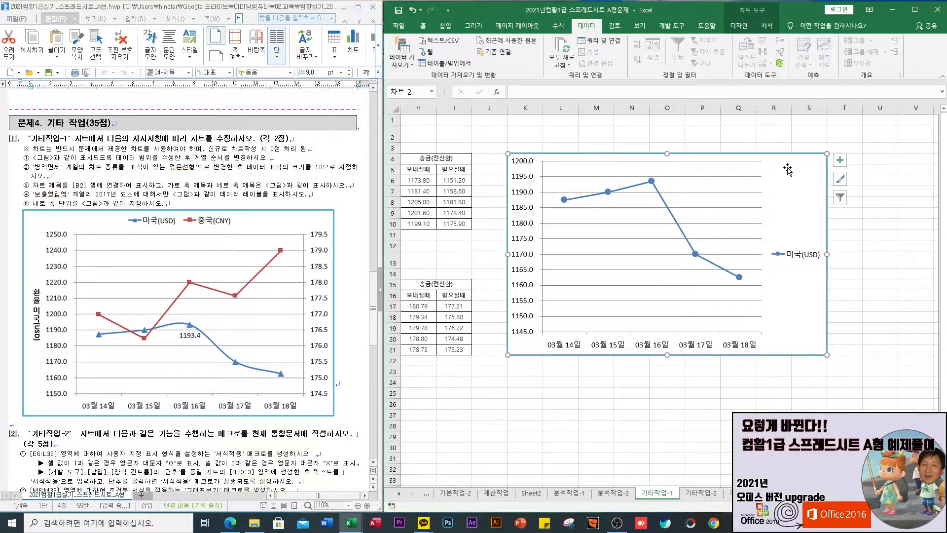
- Add a series named 중국(CNY) with the values '기타작업-1'!$C$17:$C$21 to the chart's data source
right_click(789, 211)
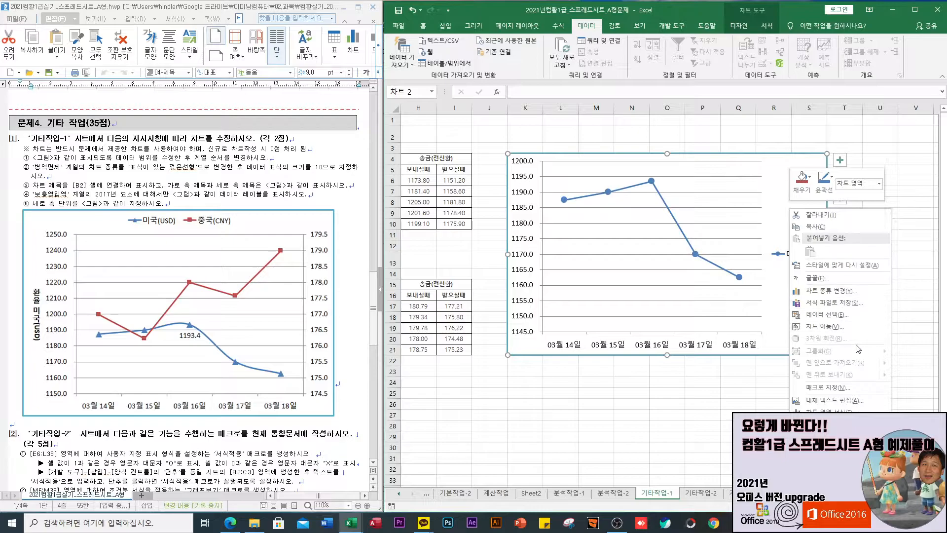
click(826, 316)
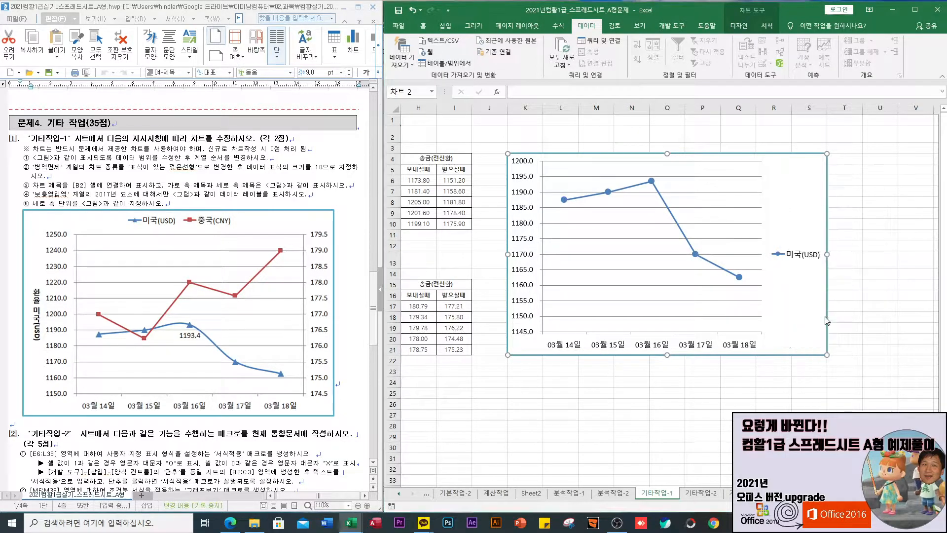
drag(557, 159, 610, 238)
drag(848, 494, 794, 493)
drag(643, 242, 762, 277)
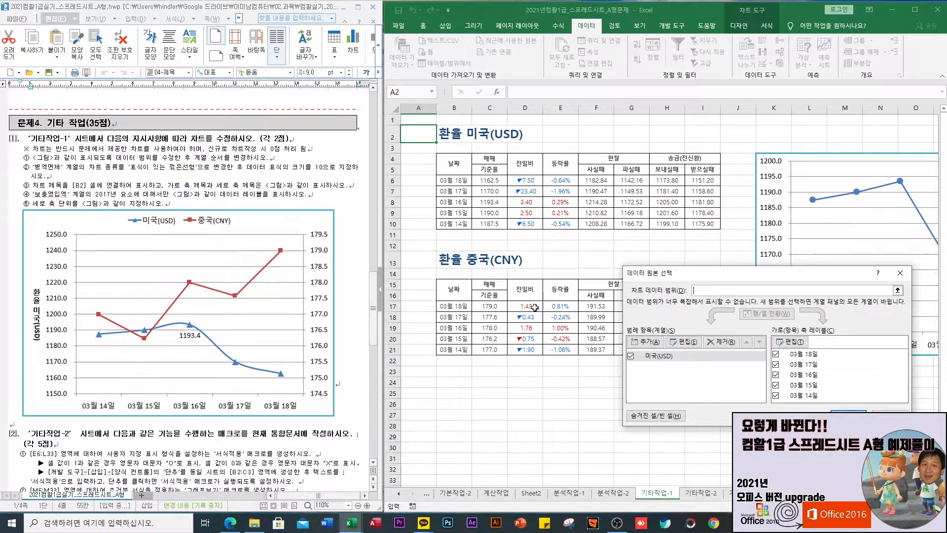
drag(729, 275, 708, 326)
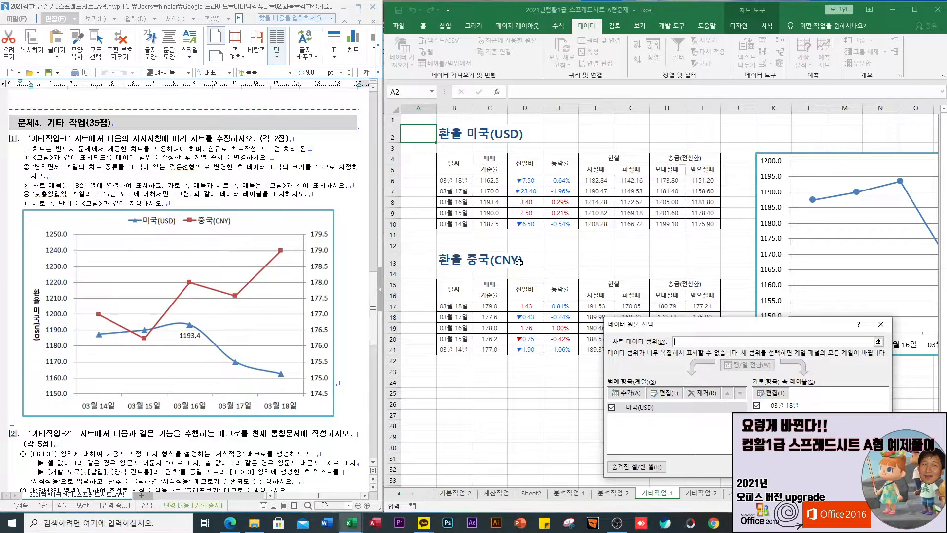
click(623, 393)
drag(576, 197, 645, 165)
text(w)
text(중국(CNY)
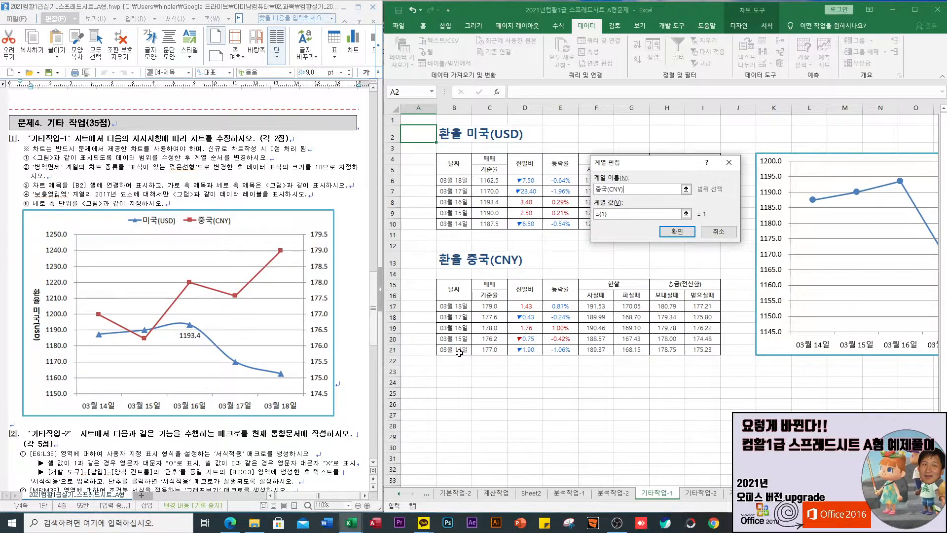
click(686, 214)
drag(493, 306, 494, 350)
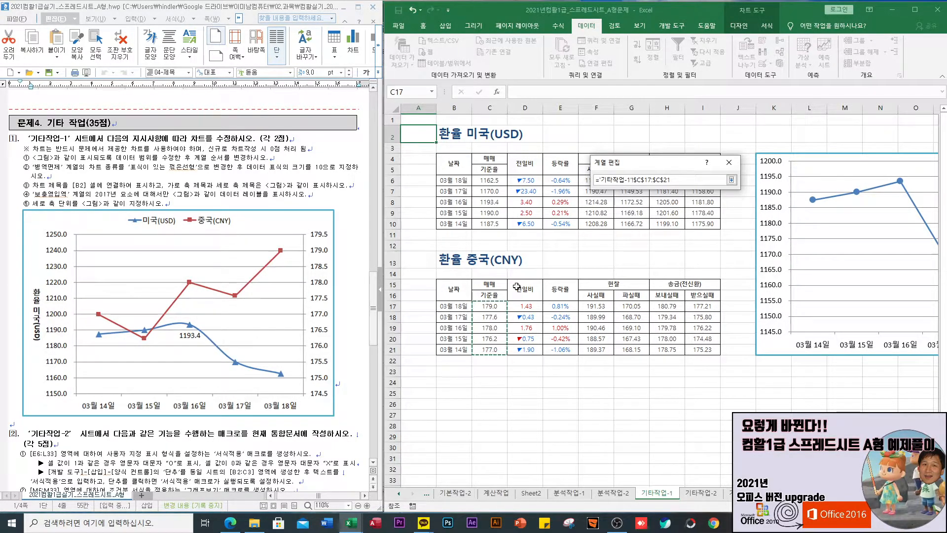
click(732, 180)
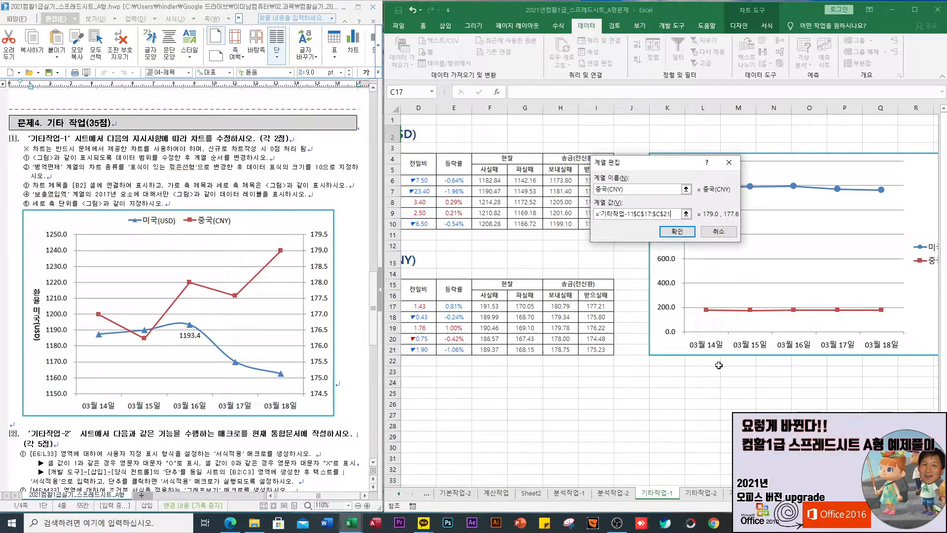
click(677, 231)
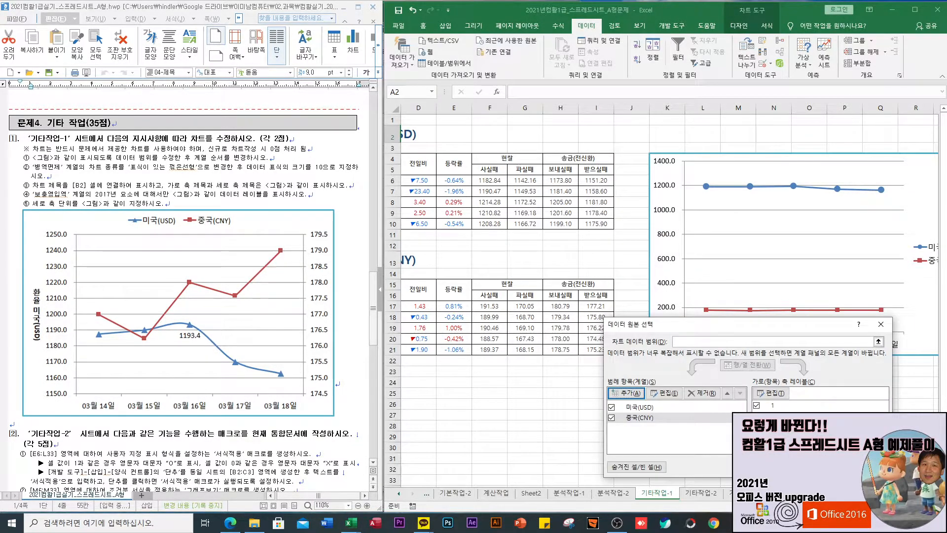
click(829, 467)
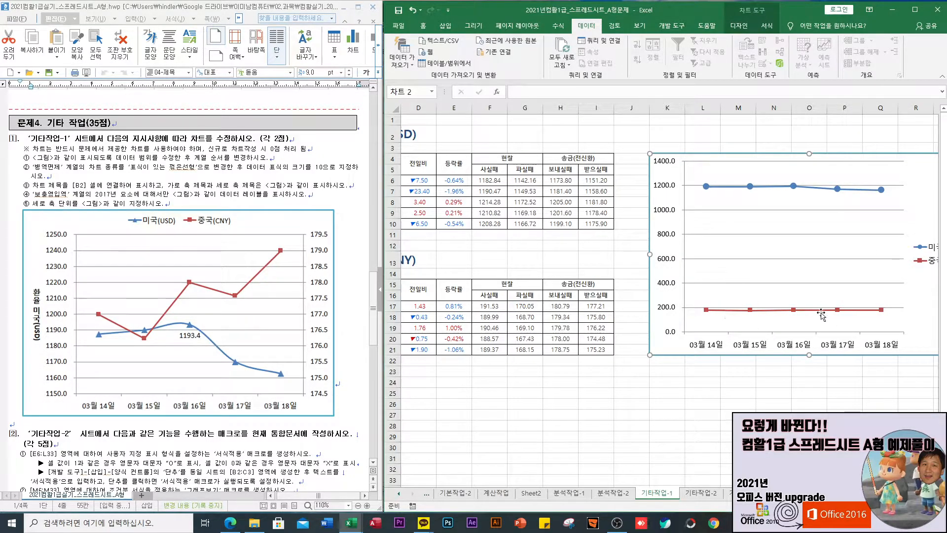
- Plot the 중국(CNY) series on the secondary axis, keeping it a line with markers
click(794, 311)
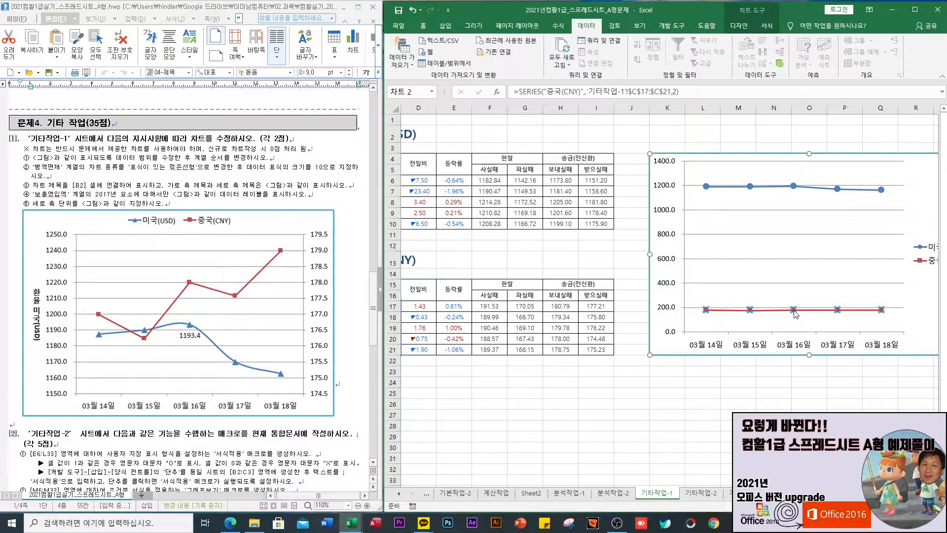
right_click(794, 310)
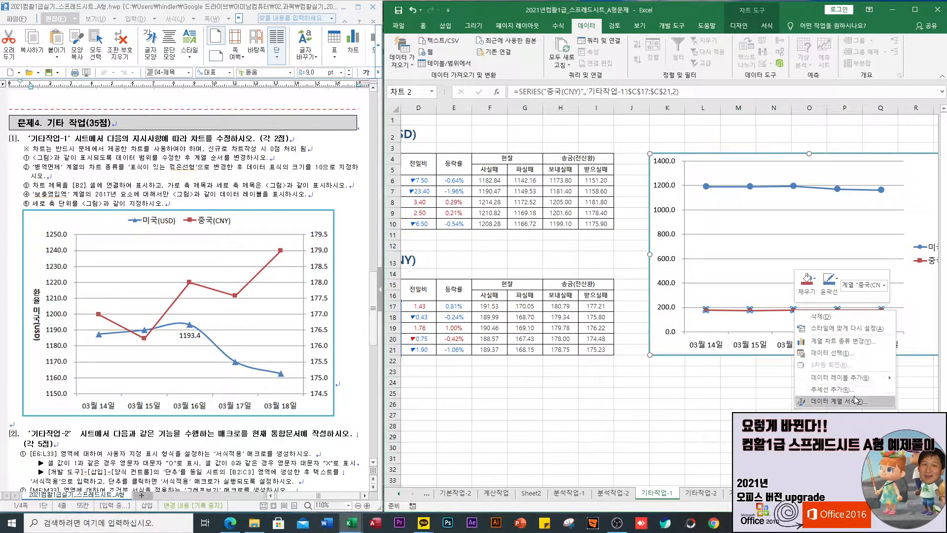
click(840, 343)
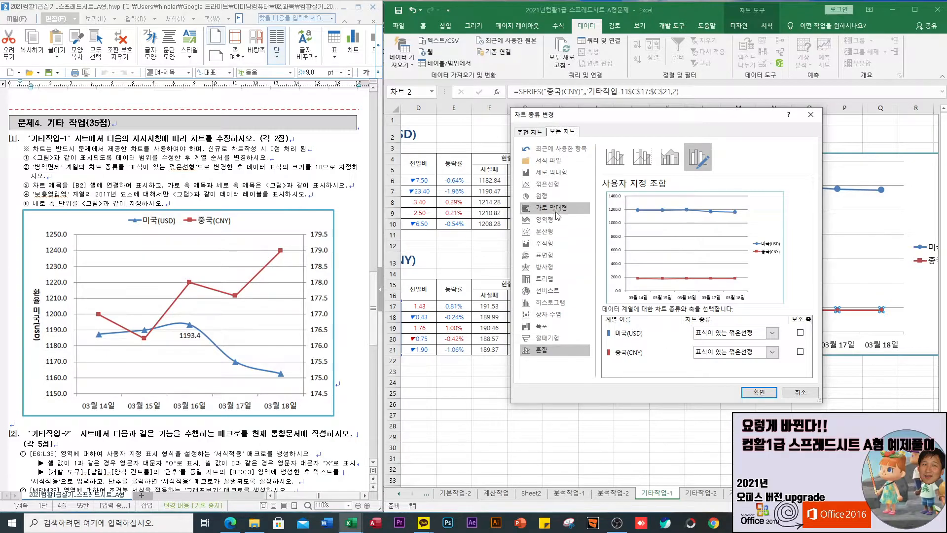
click(800, 352)
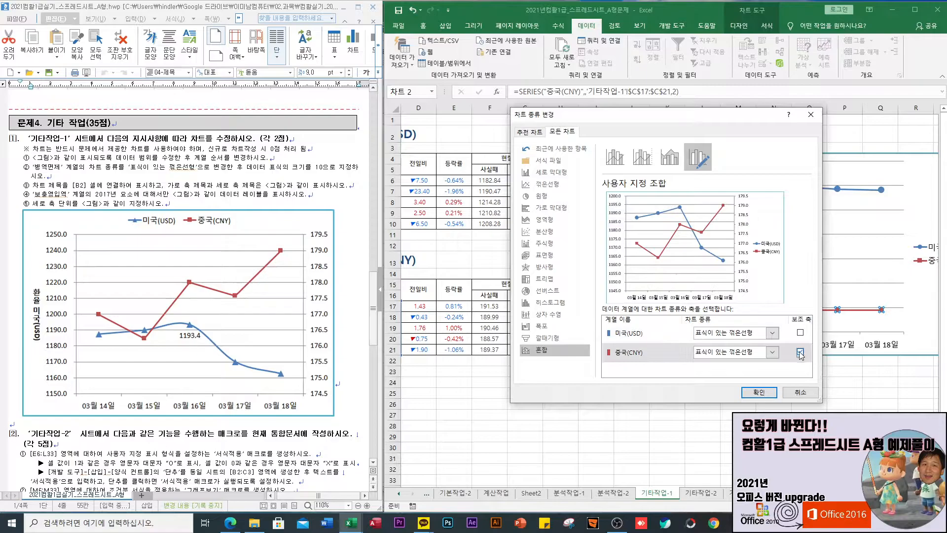
click(759, 392)
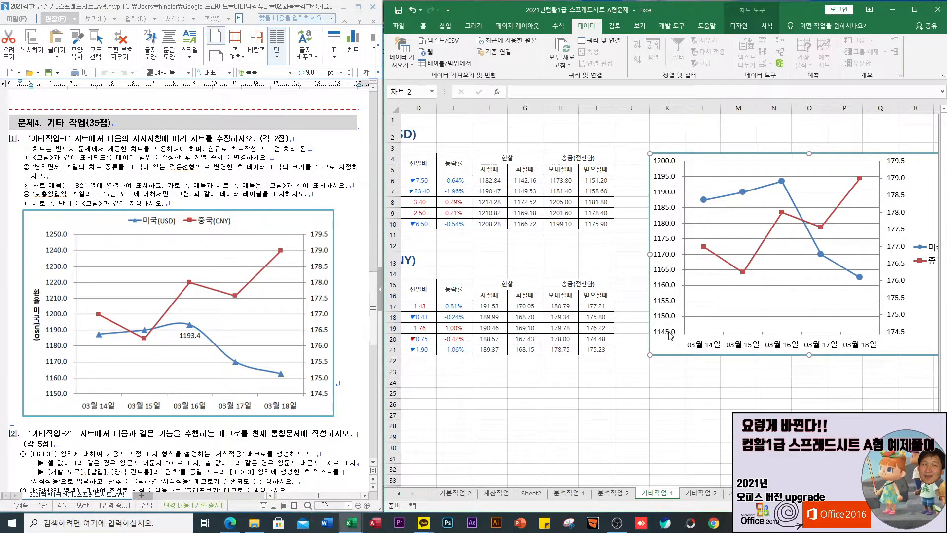
- Set the primary vertical axis bounds to a minimum of 1150 and a maximum of 1250
double_click(666, 241)
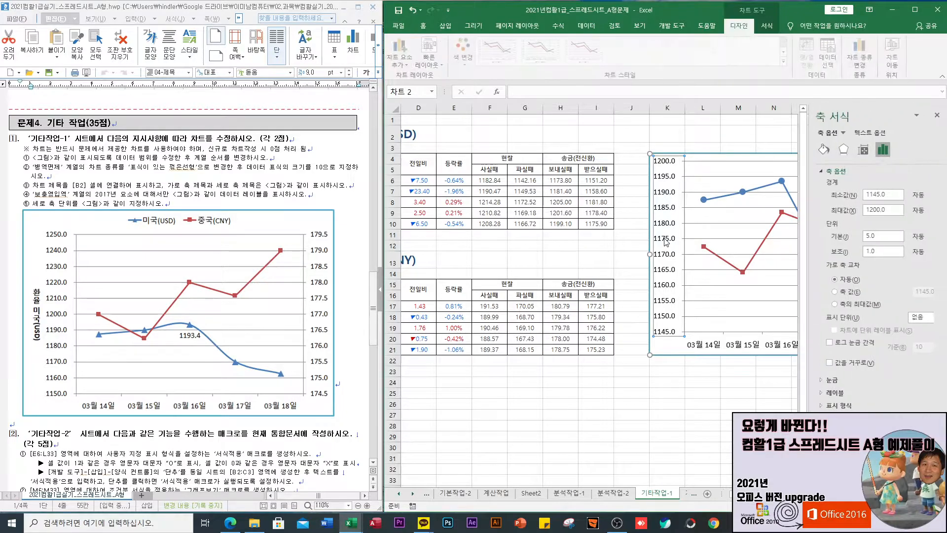
click(882, 194)
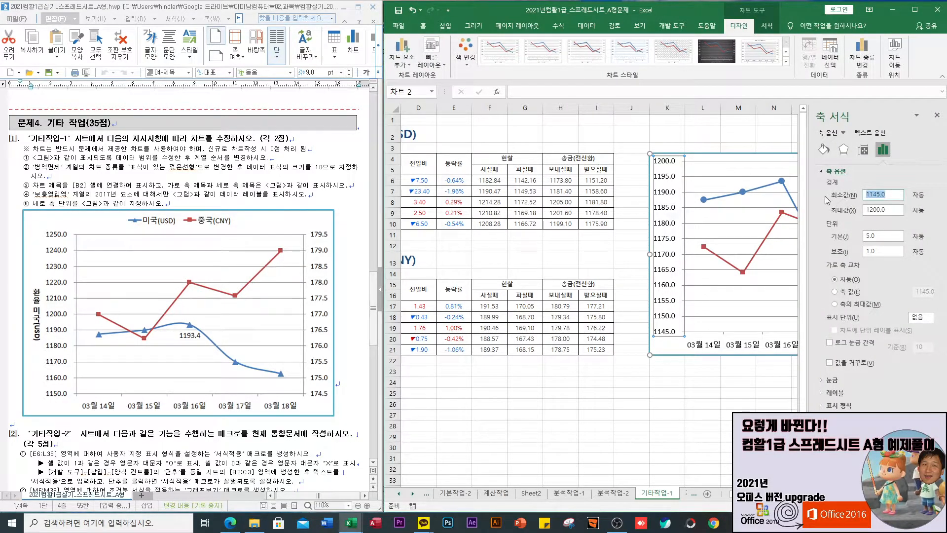
text(1150)
key(Tab)
text(1250)
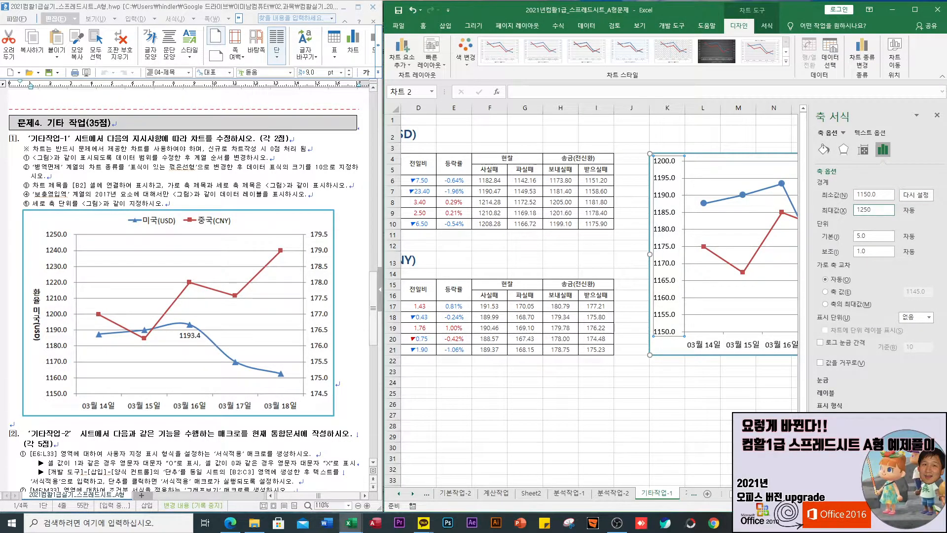
key(Return)
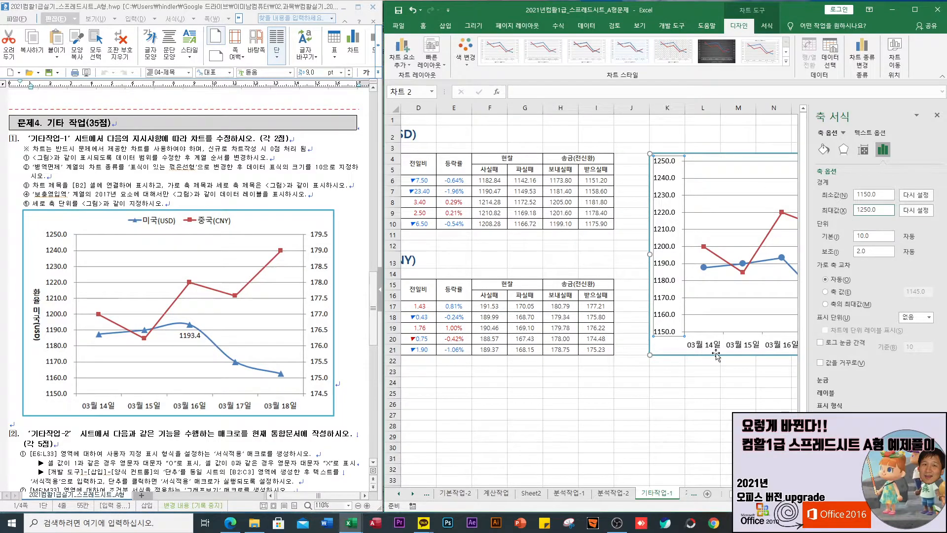
click(735, 406)
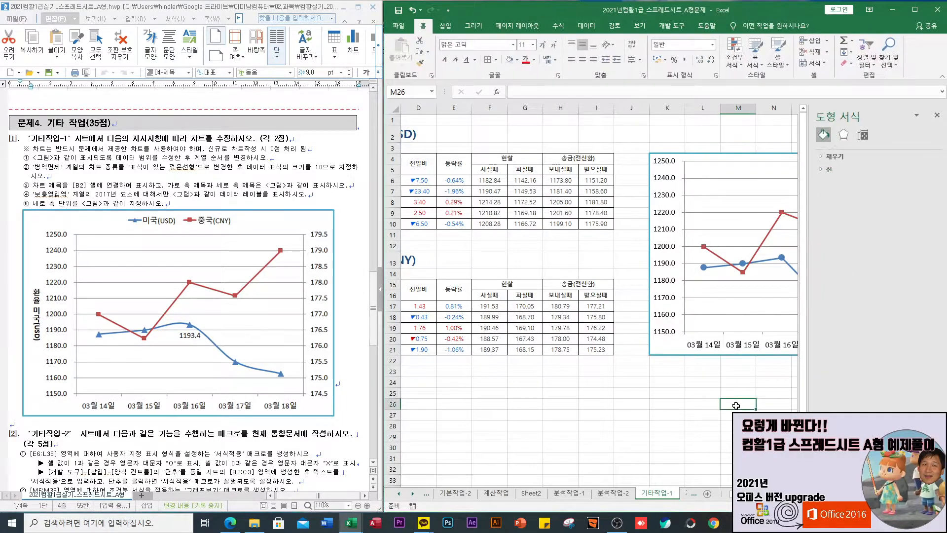
click(937, 115)
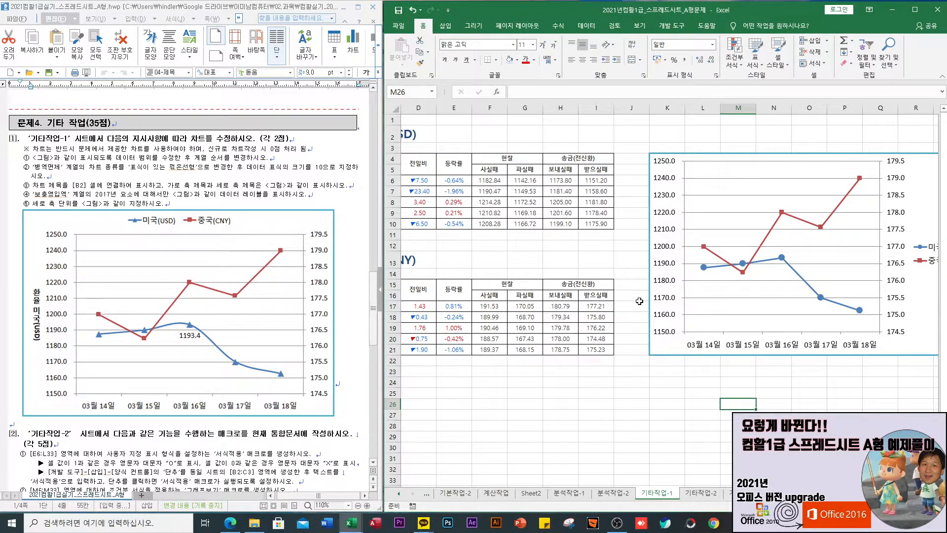
- Add a primary vertical axis title to the chart reading 환율미국(USD)
click(910, 197)
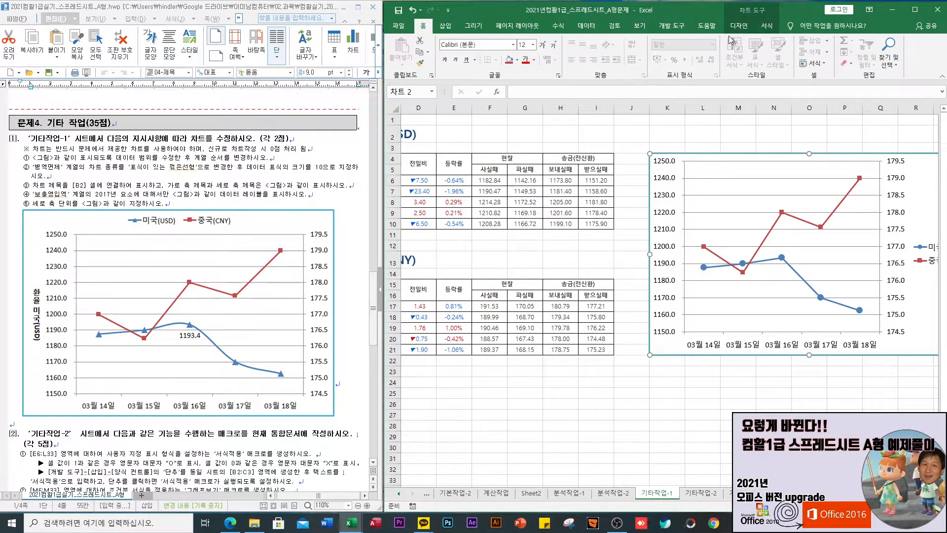
click(738, 26)
click(404, 59)
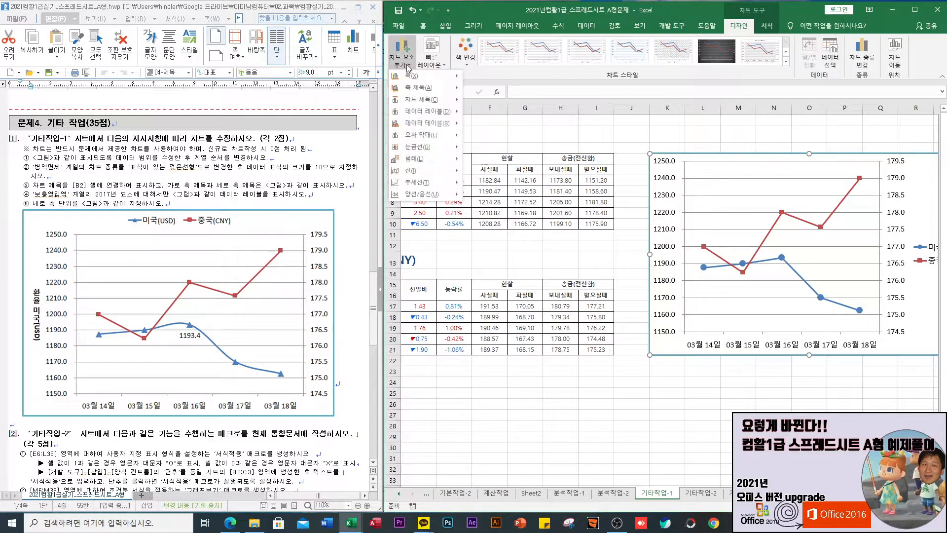
mouse_move(441, 91)
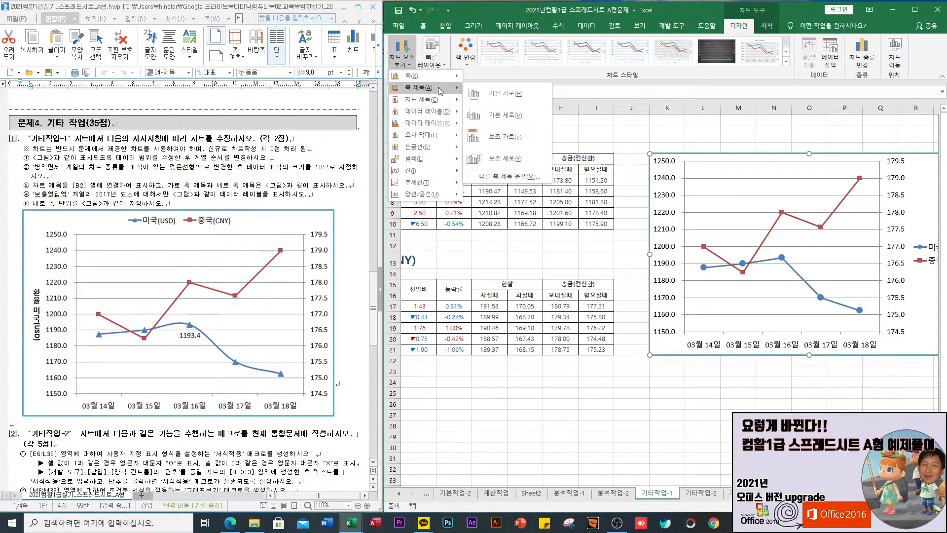
click(517, 118)
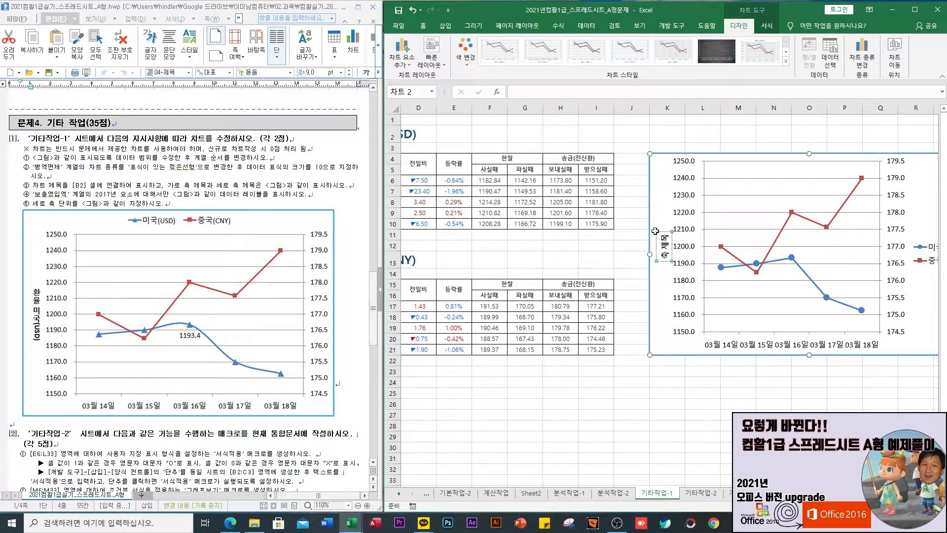
click(539, 93)
text(ghksd)
text(환율미)
text(국(USD)
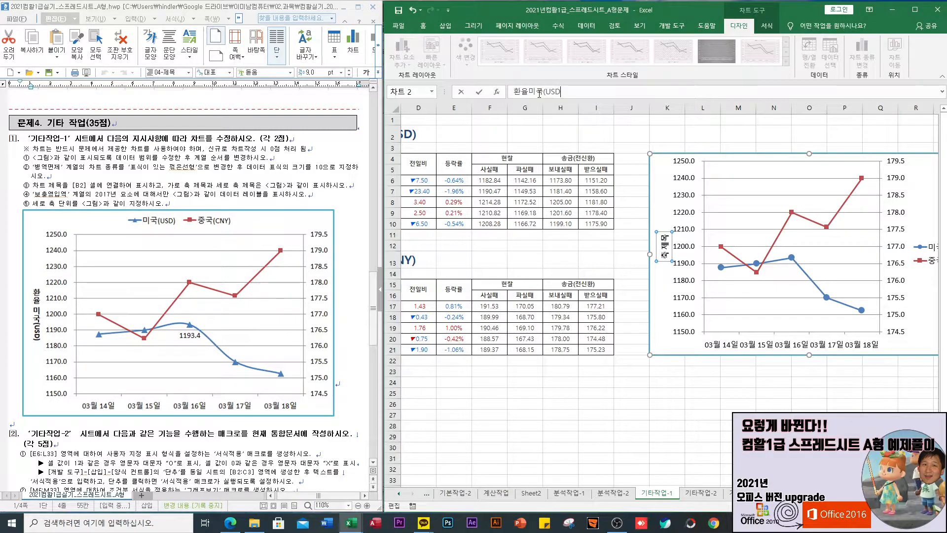
key(Return)
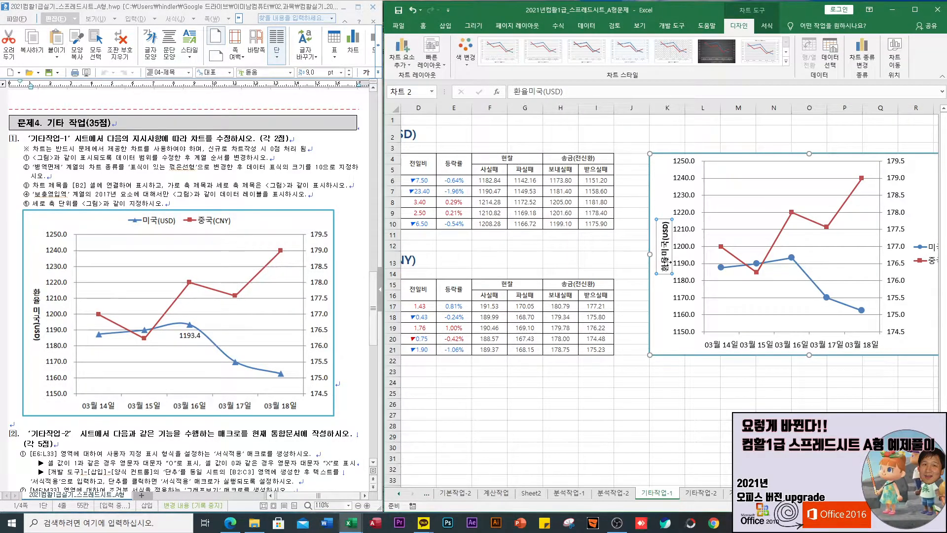
- Set the text direction of the vertical axis title to 세로
double_click(666, 262)
right_click(665, 261)
click(862, 237)
click(882, 132)
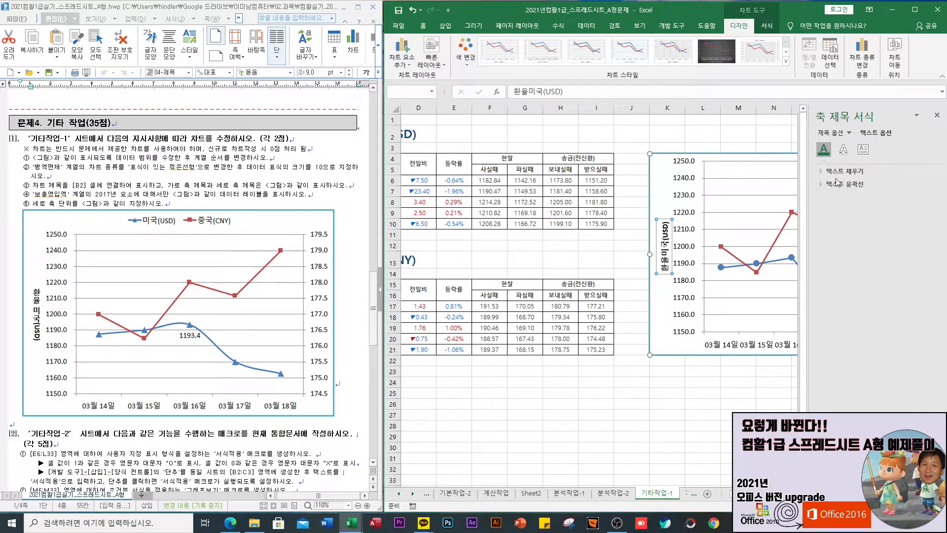
click(863, 149)
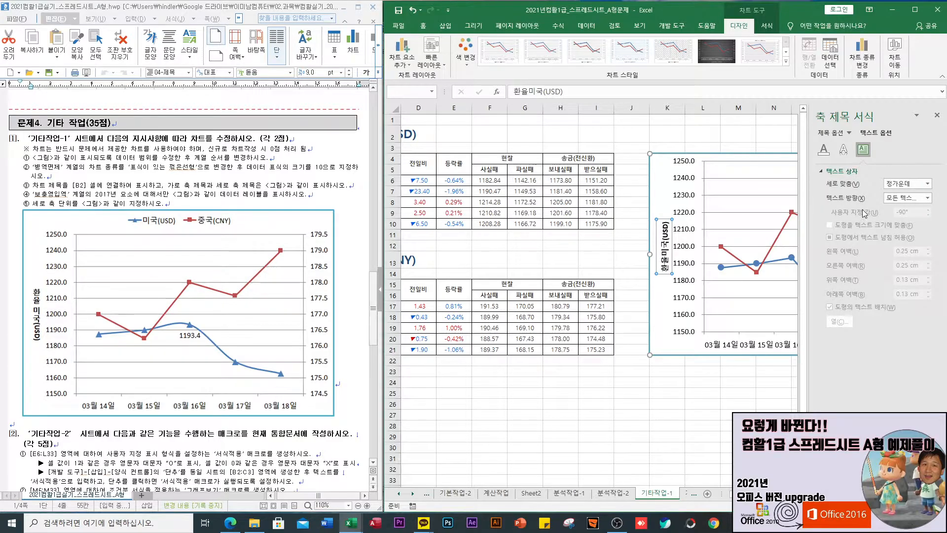
click(928, 198)
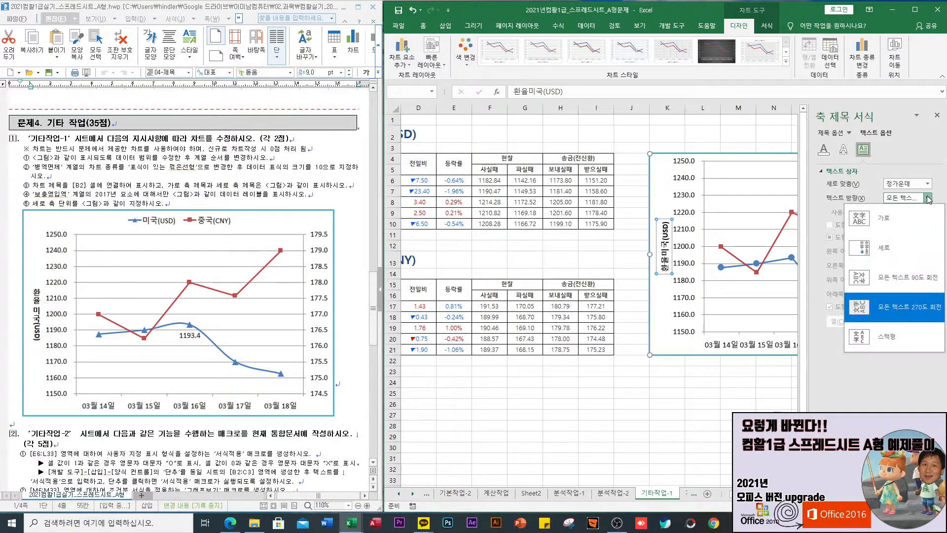
click(872, 246)
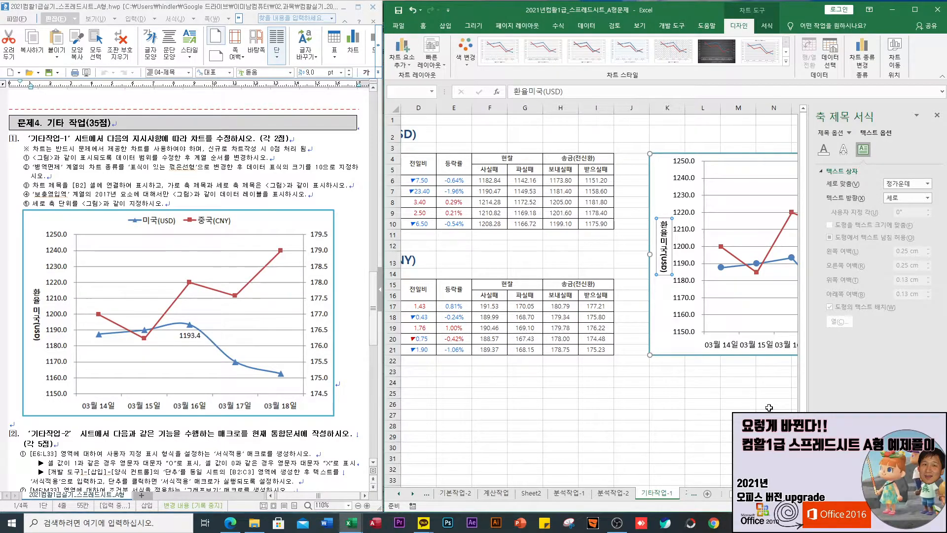
click(768, 407)
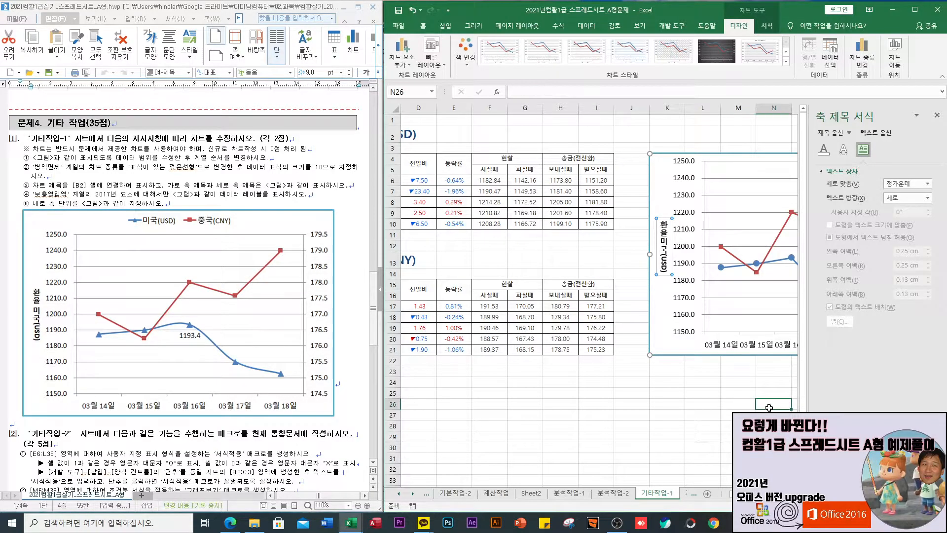
click(937, 115)
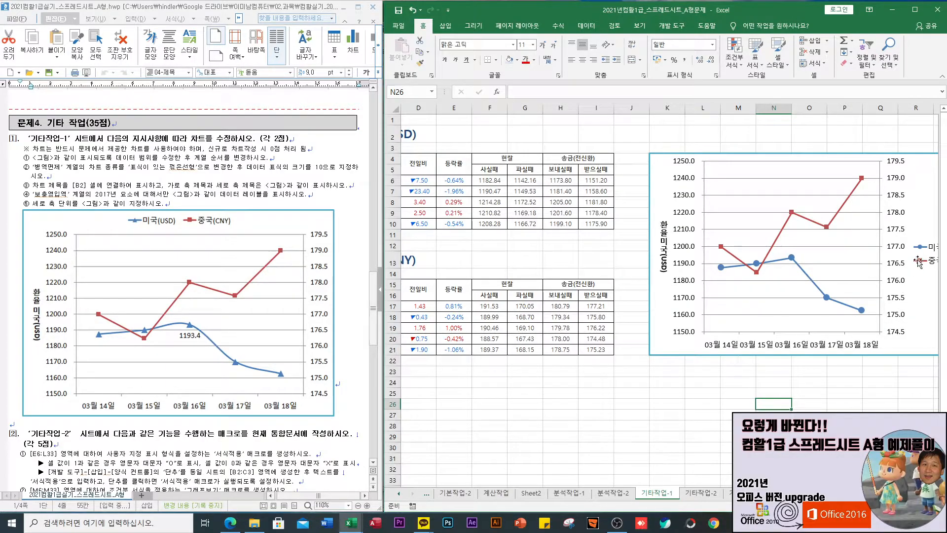
- Place the chart's legend above the plot area (위쪽)
click(923, 170)
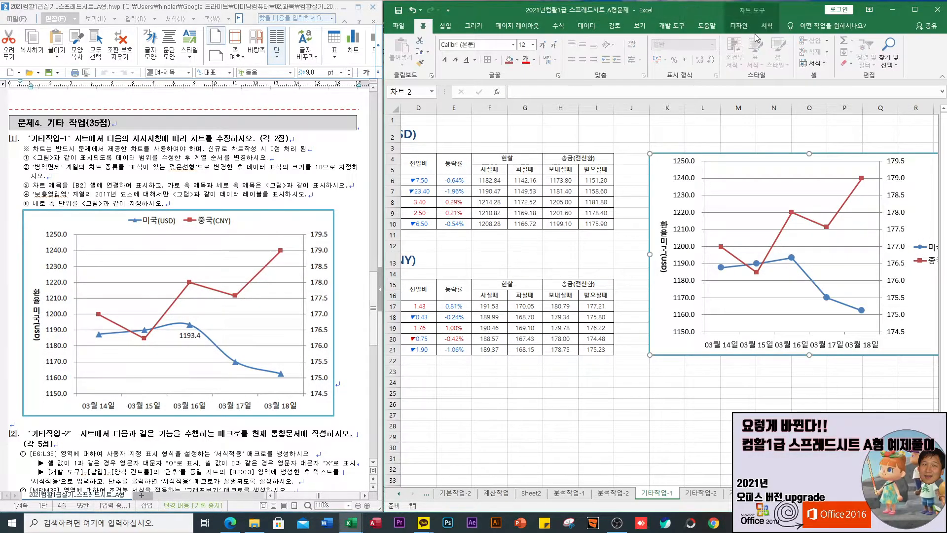
click(738, 26)
click(400, 62)
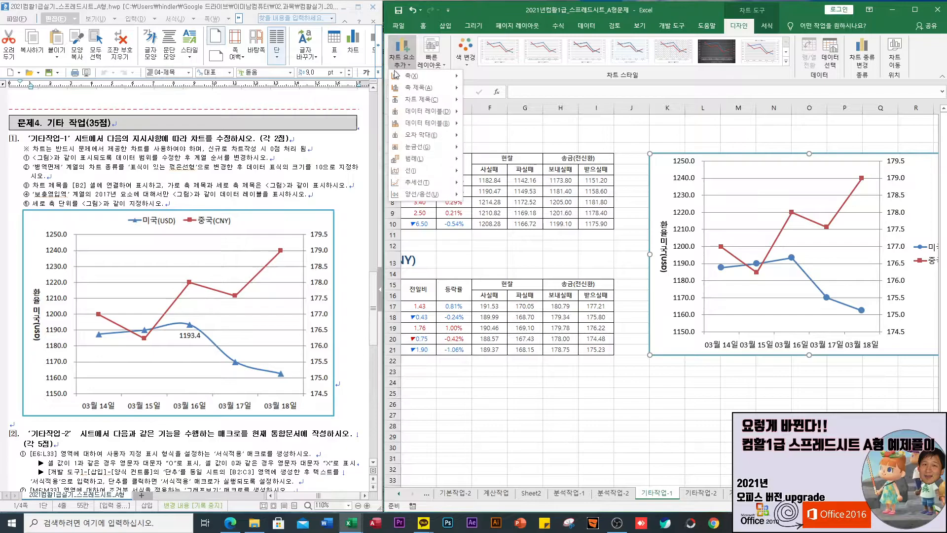
mouse_move(419, 158)
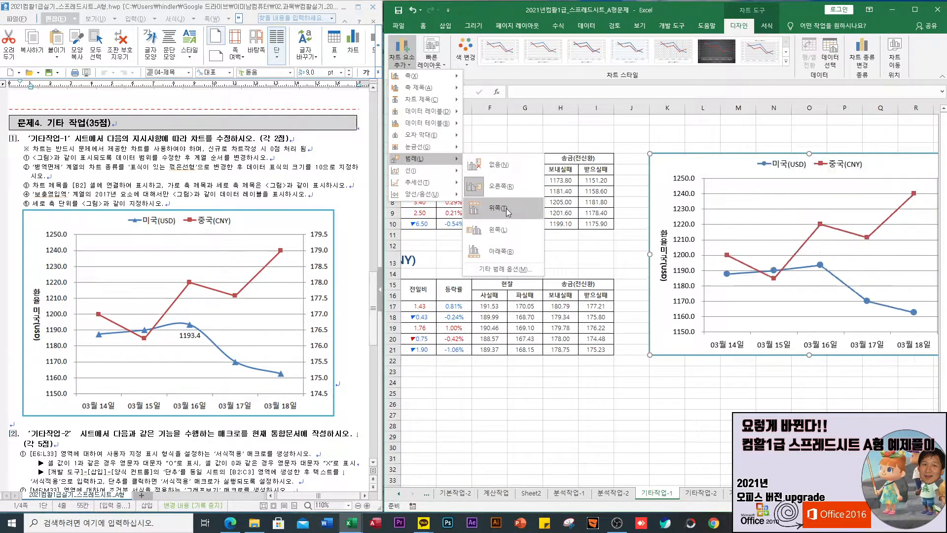
click(508, 211)
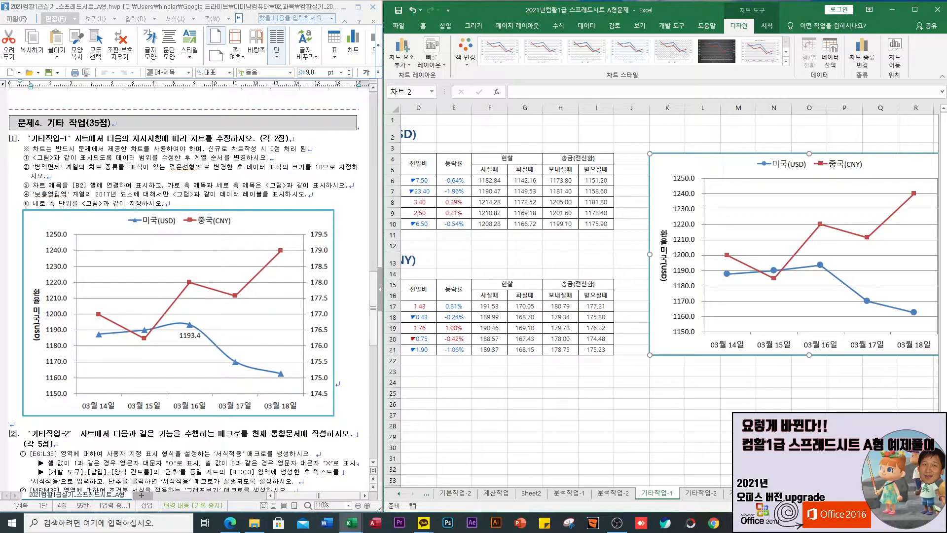
scroll(439, 203, right, 2)
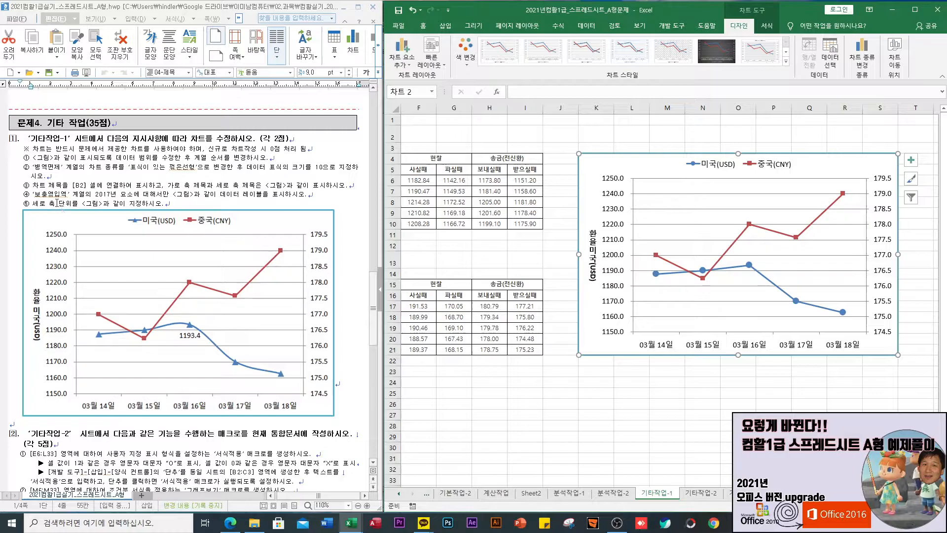
- Change the built-in marker shape of the 미국(USD) series to a triangle
click(750, 266)
right_click(749, 267)
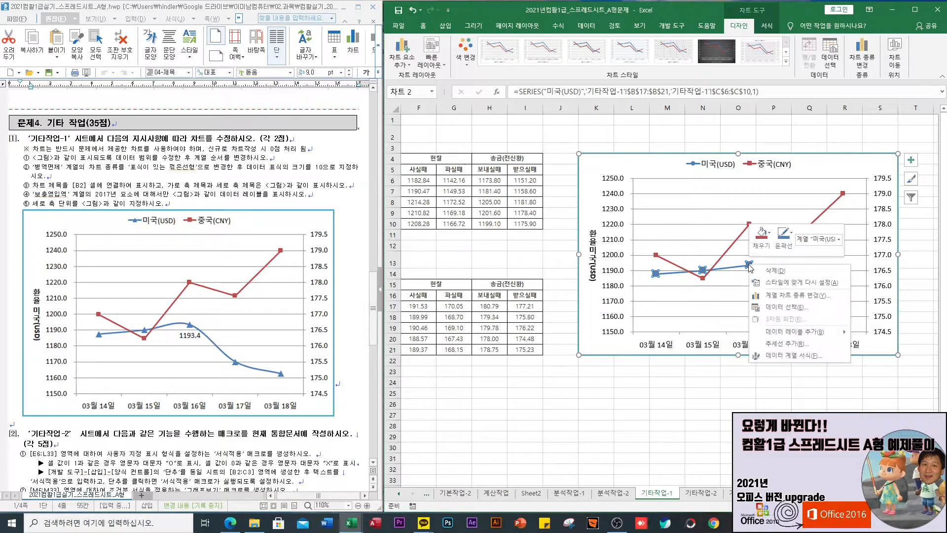
click(792, 355)
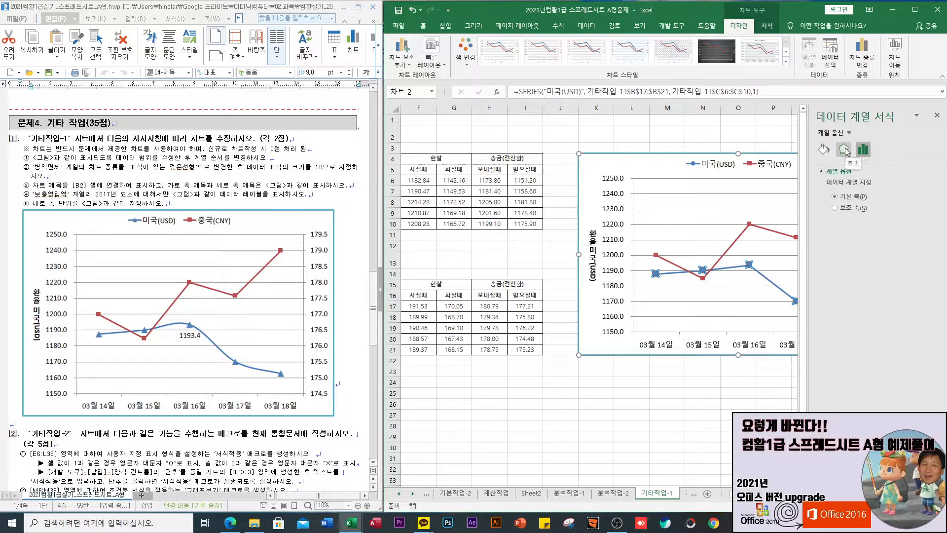
click(823, 149)
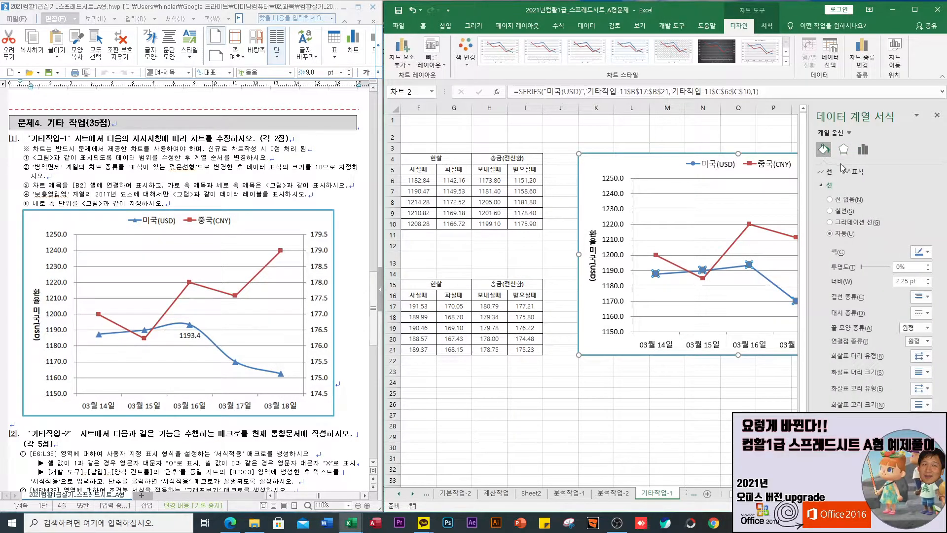
click(857, 171)
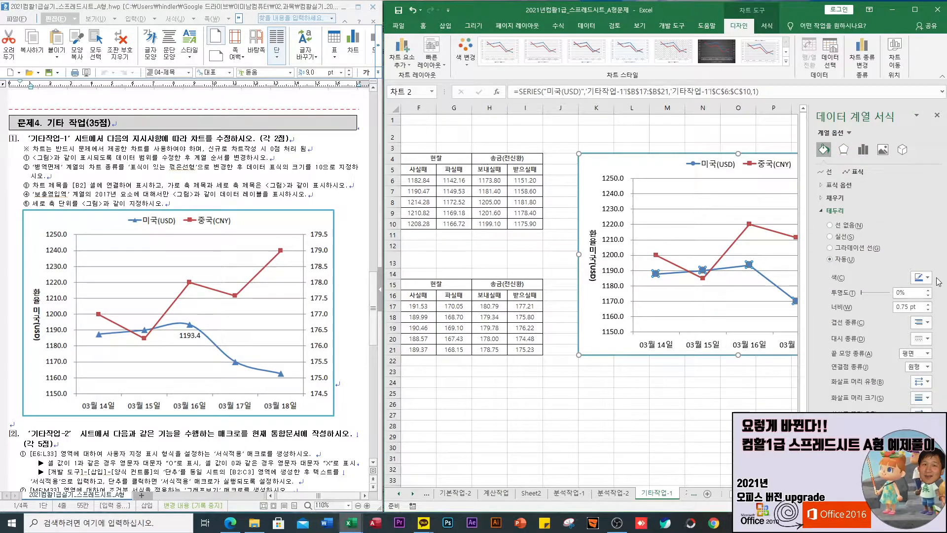
click(821, 185)
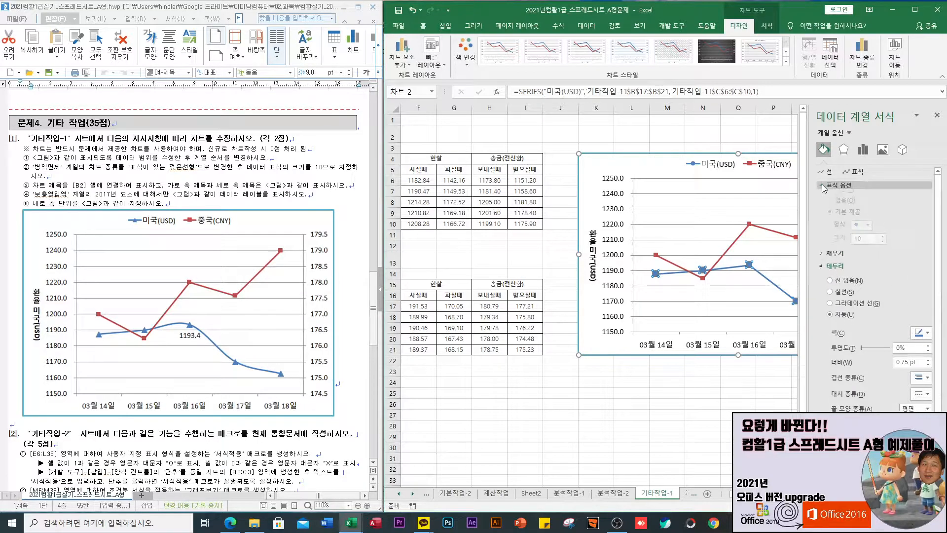
click(868, 235)
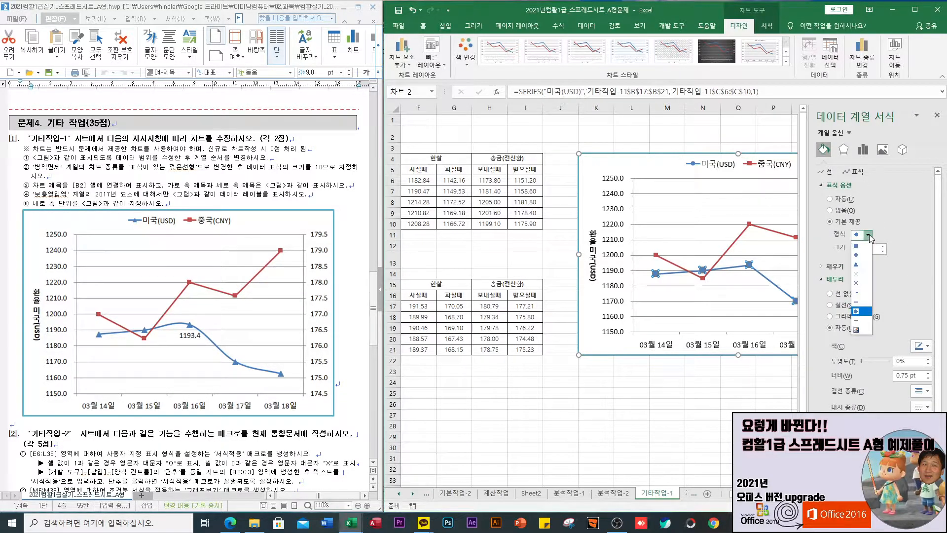
click(862, 267)
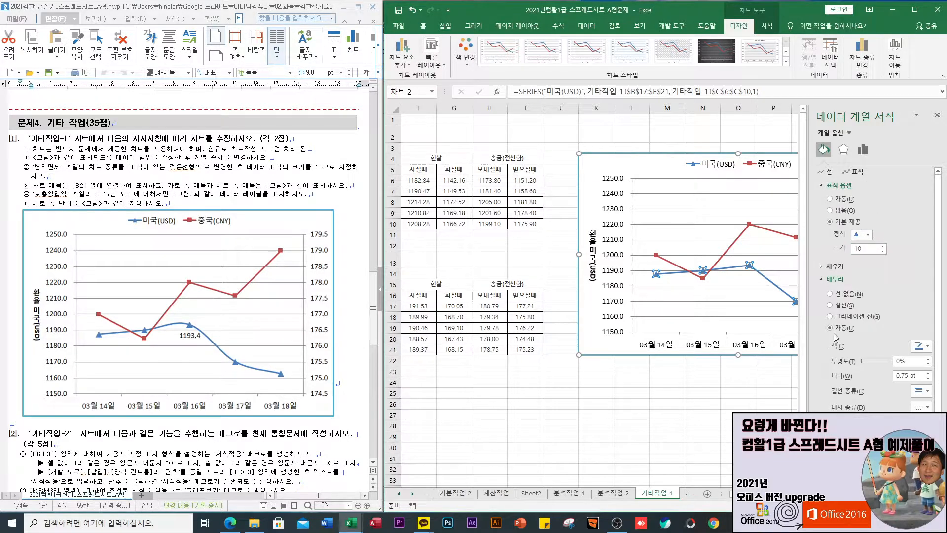
- Add a data label below the 03월 16일 point of the 미국(USD) series only
click(766, 397)
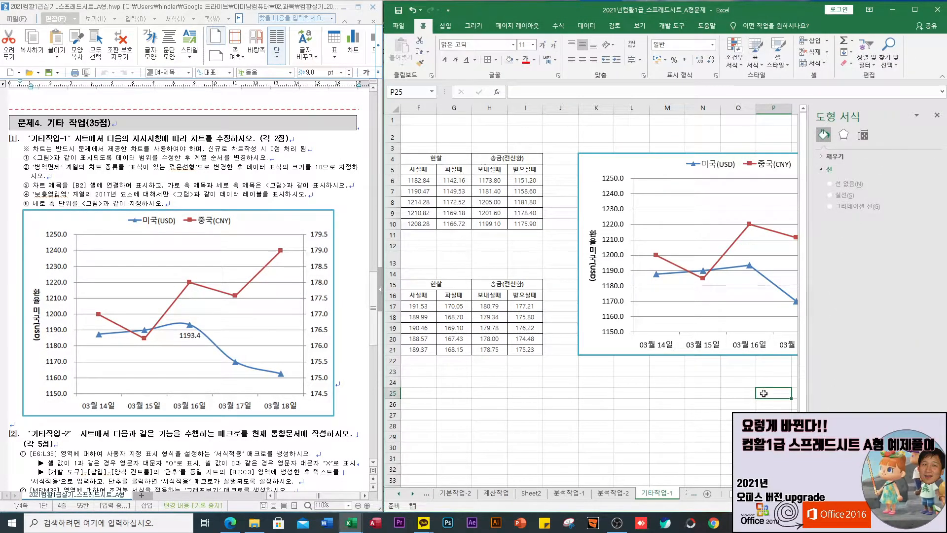
click(936, 115)
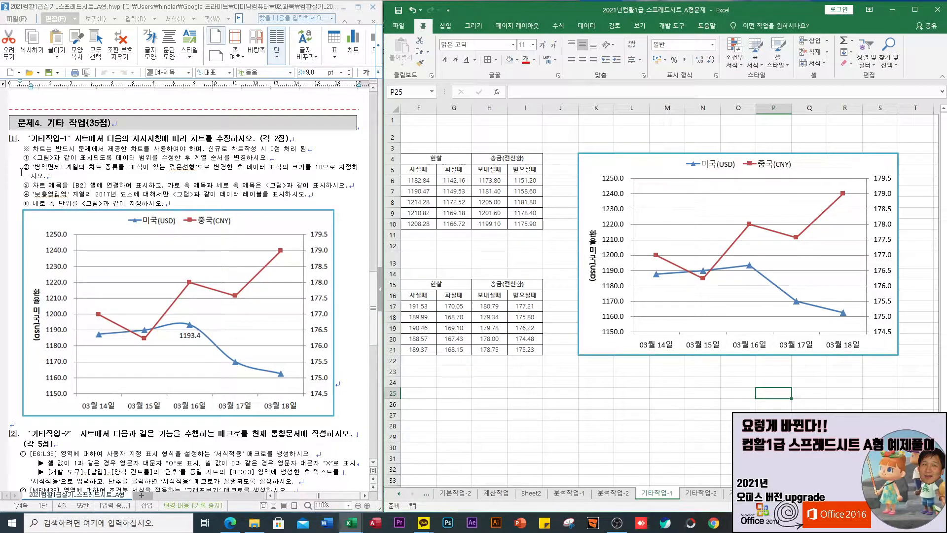
click(749, 268)
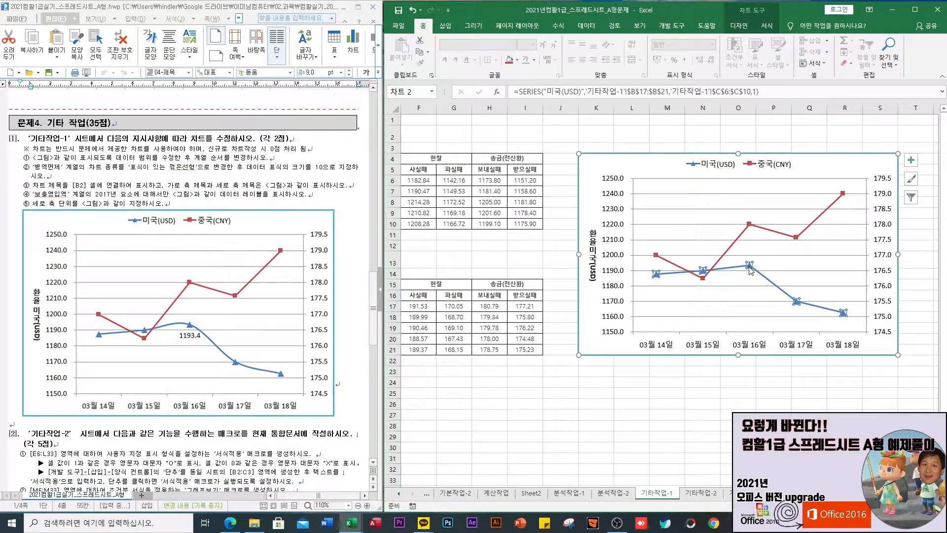
click(749, 267)
click(739, 26)
click(404, 63)
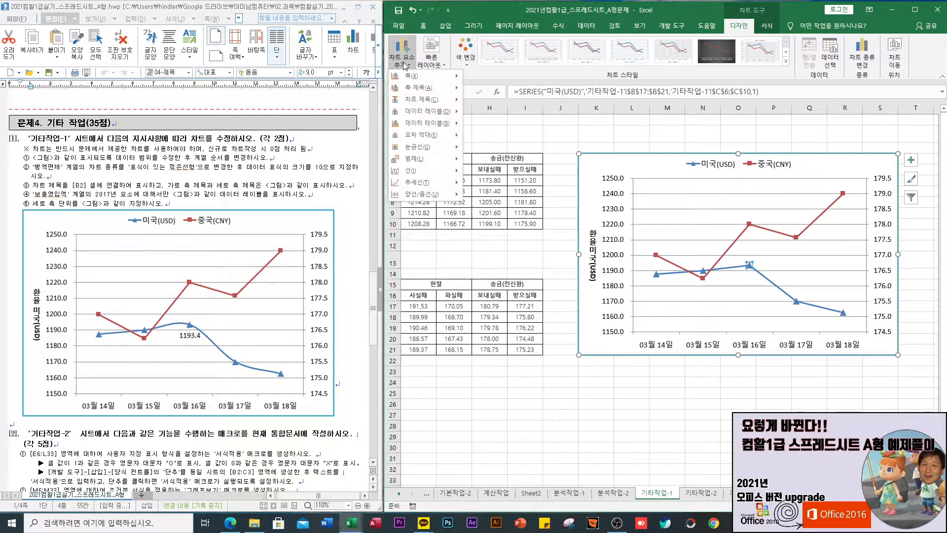
mouse_move(433, 113)
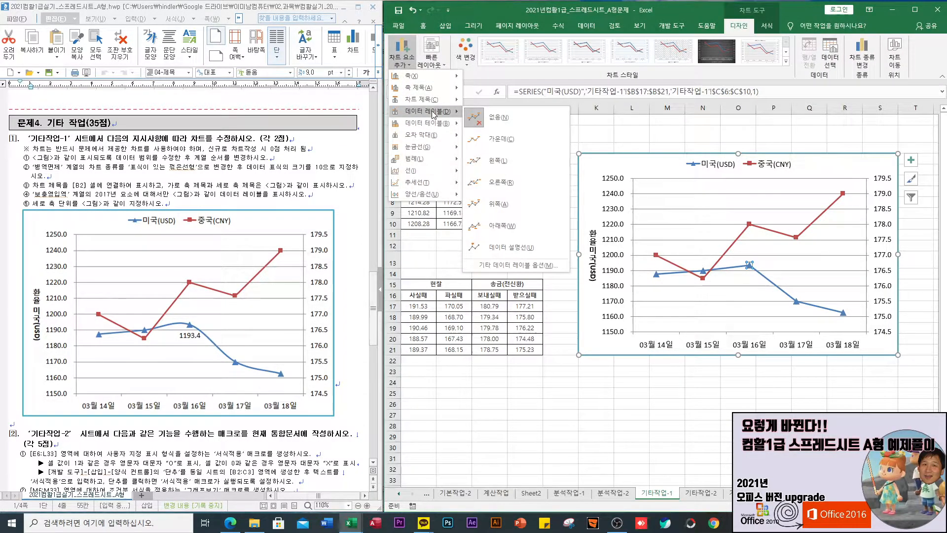
click(500, 226)
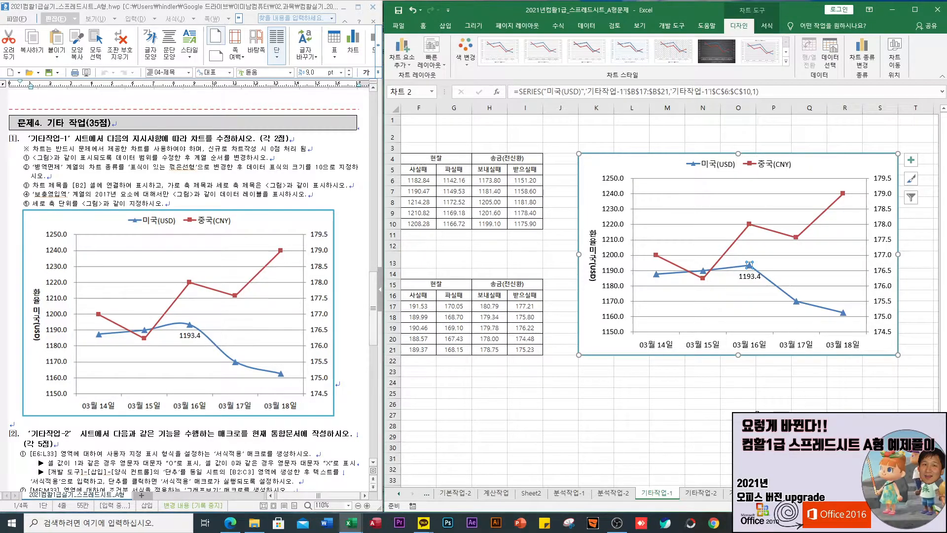
click(774, 415)
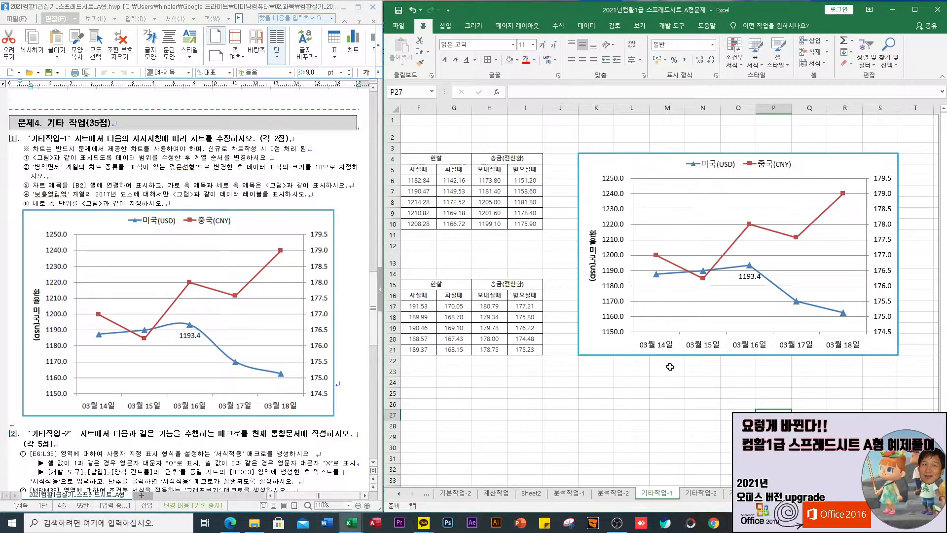
scroll(602, 383, down, 3)
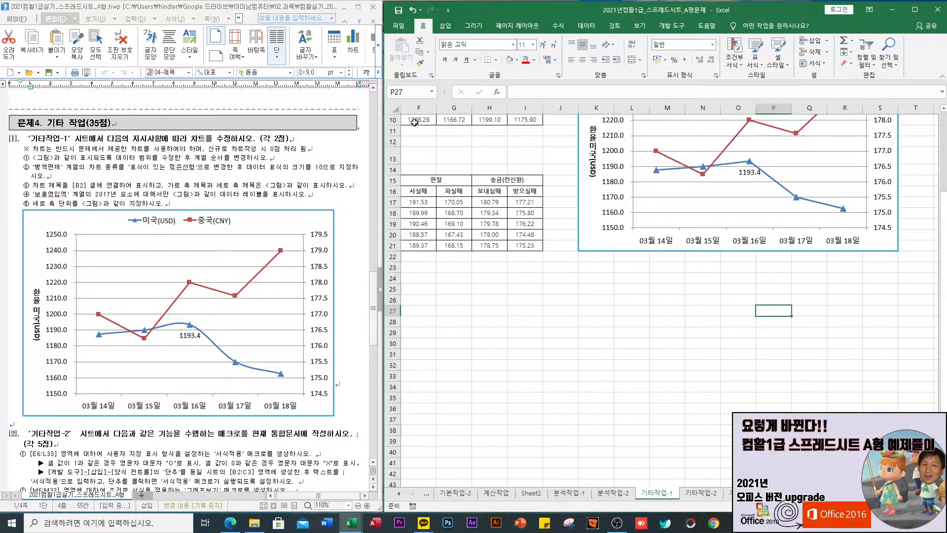
scroll(767, 355, up, 3)
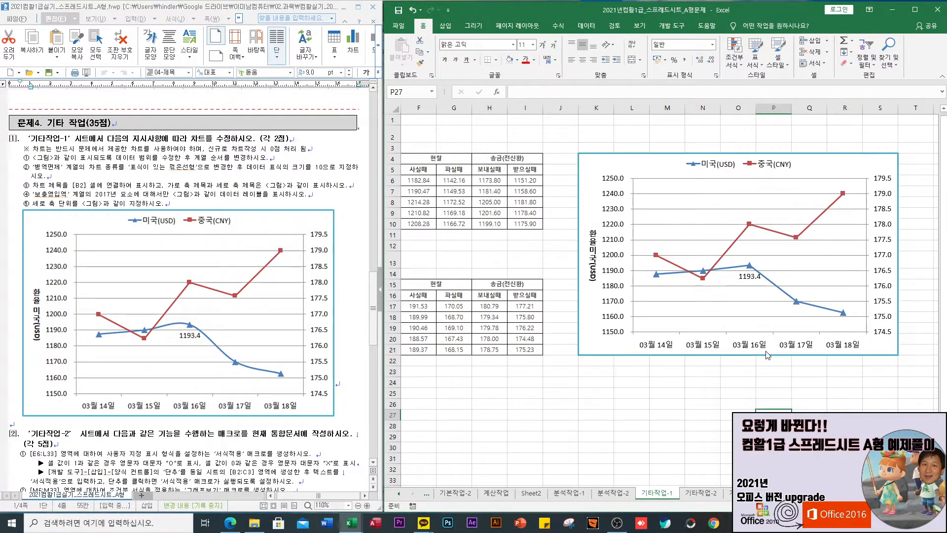
click(847, 165)
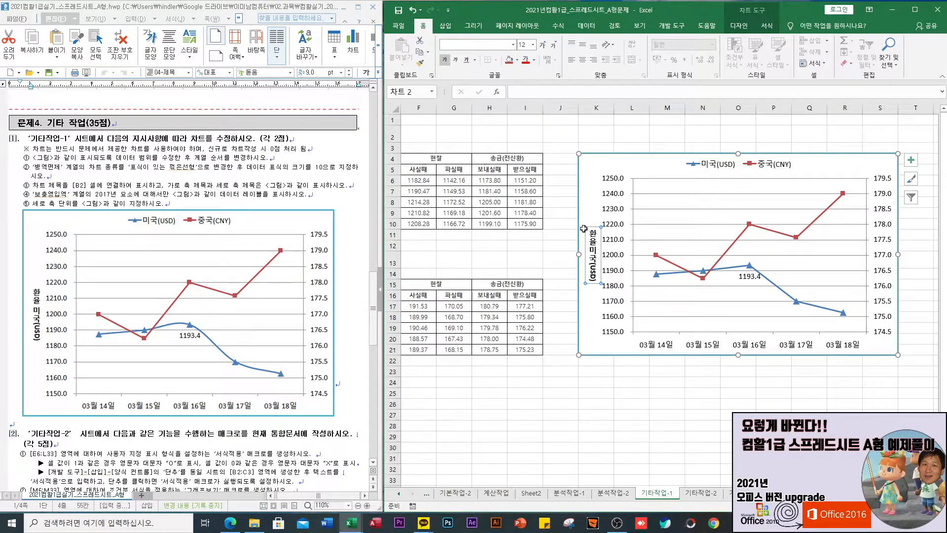
click(738, 25)
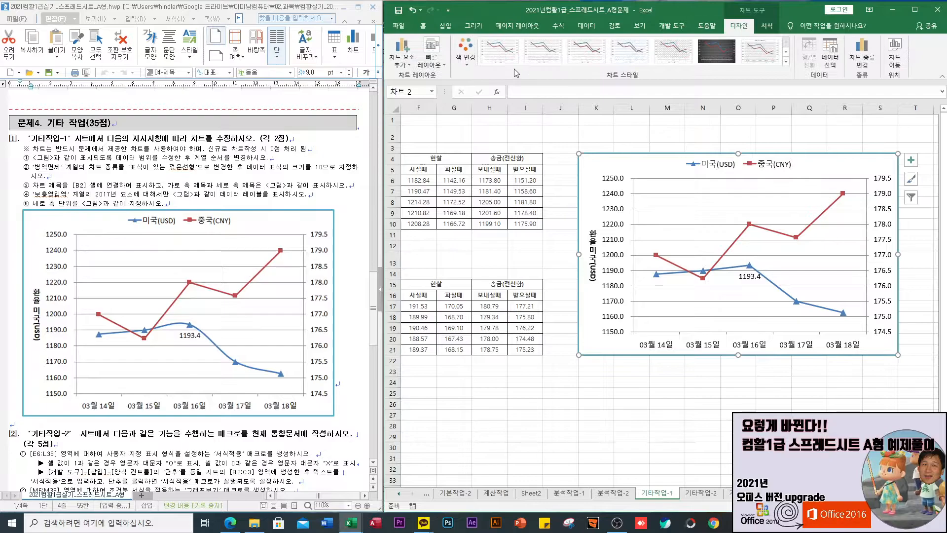
click(586, 50)
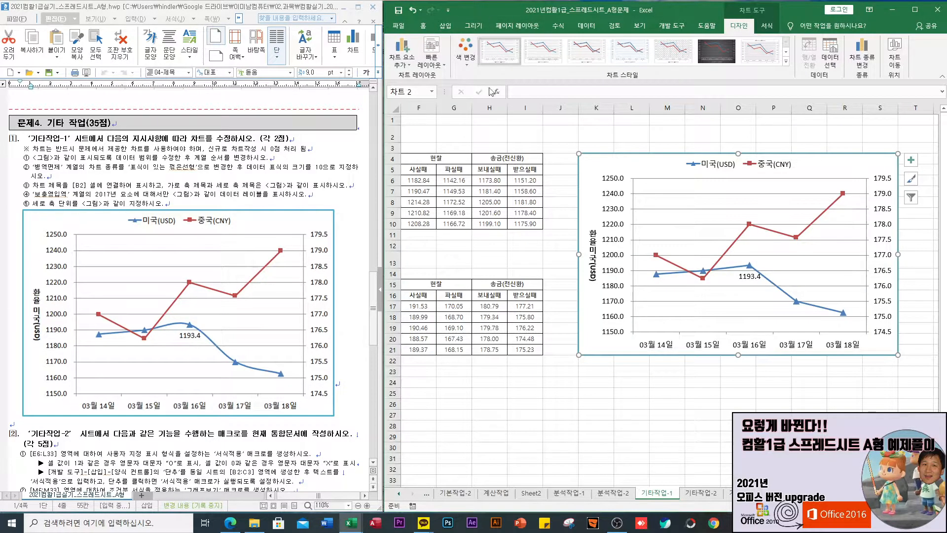
click(402, 67)
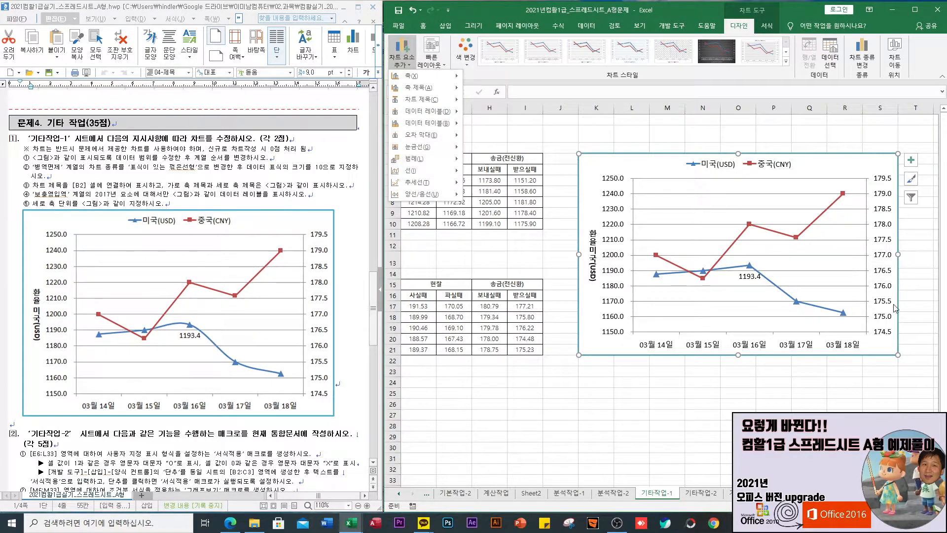
click(592, 250)
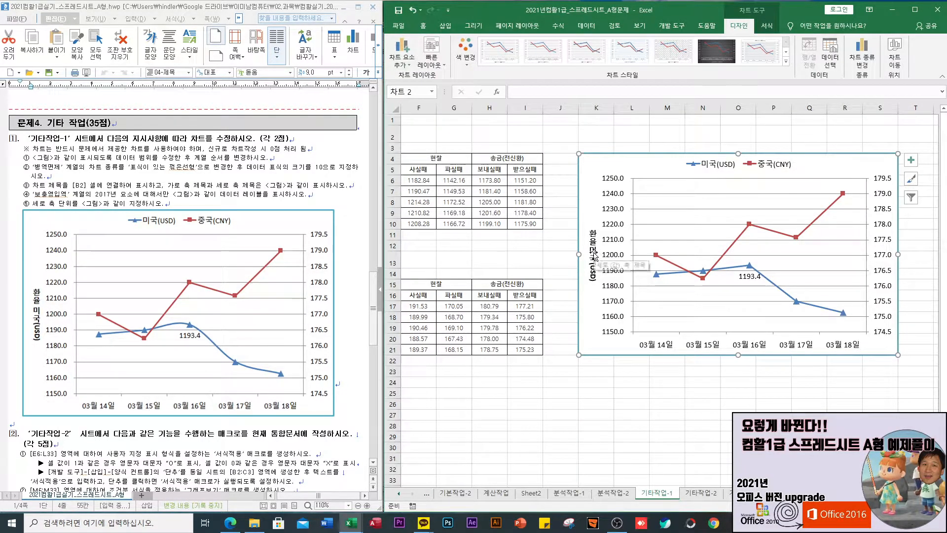
right_click(594, 255)
click(630, 344)
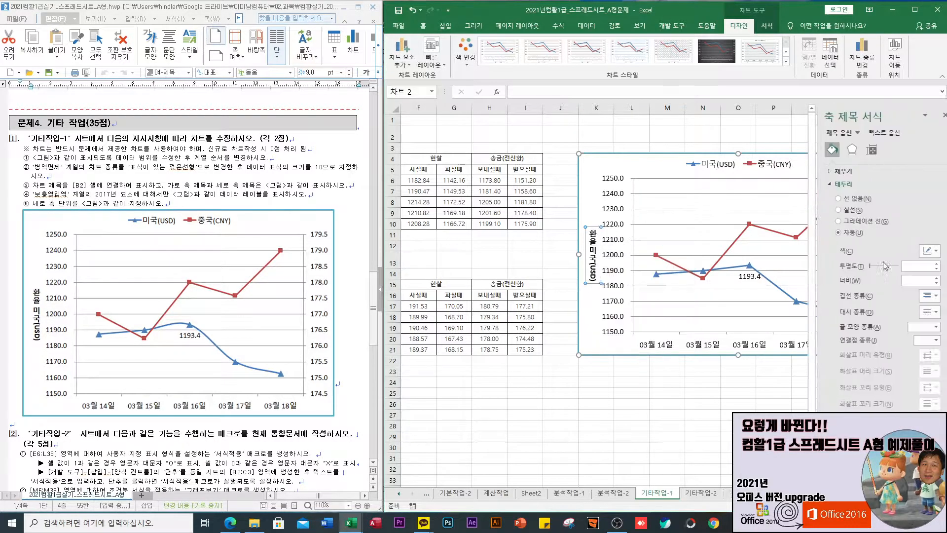
click(660, 393)
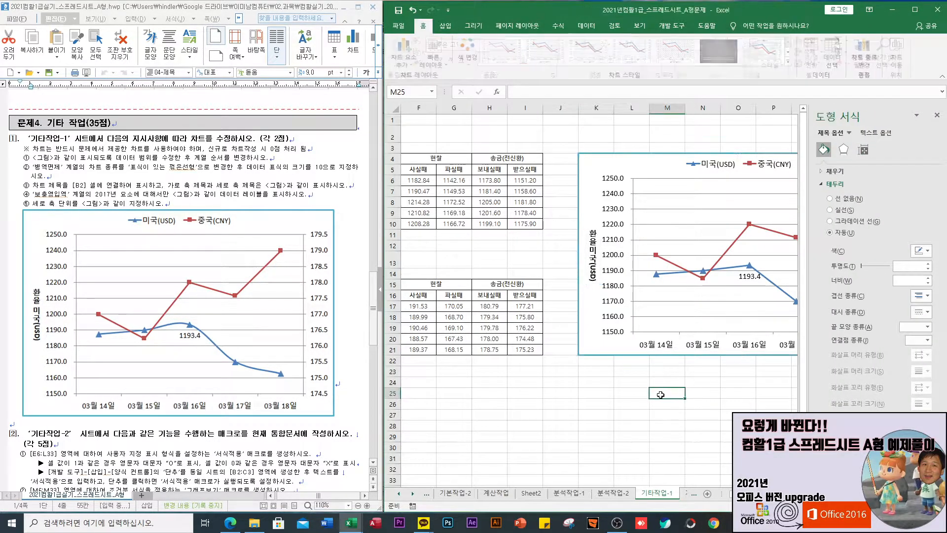
click(682, 412)
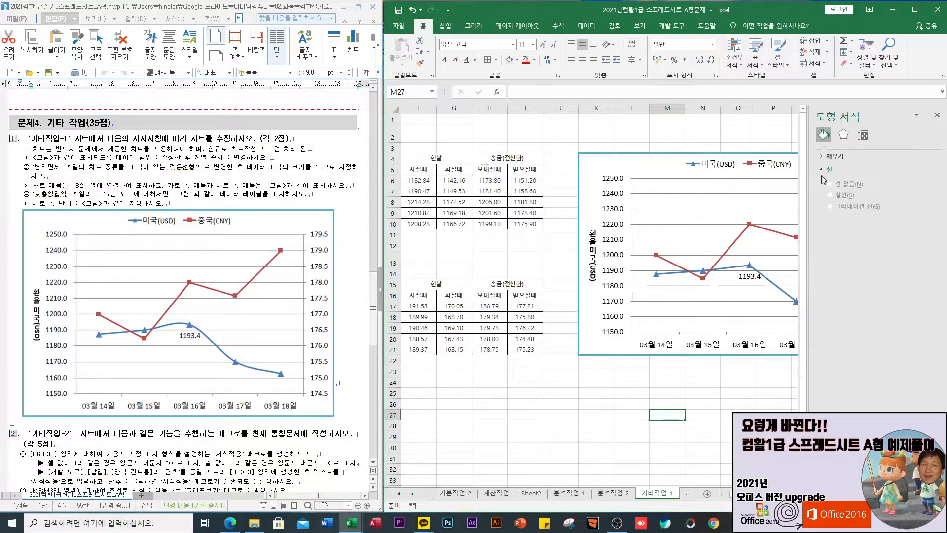
click(937, 113)
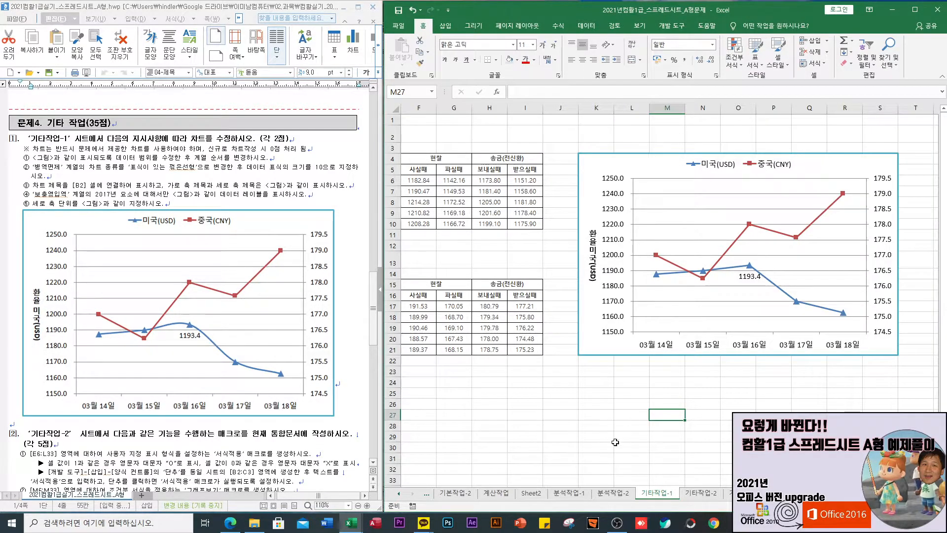
- Open the 기타작업-2 sheet, read its macro task in the exam document, and select the attendance range E6:L33
click(701, 492)
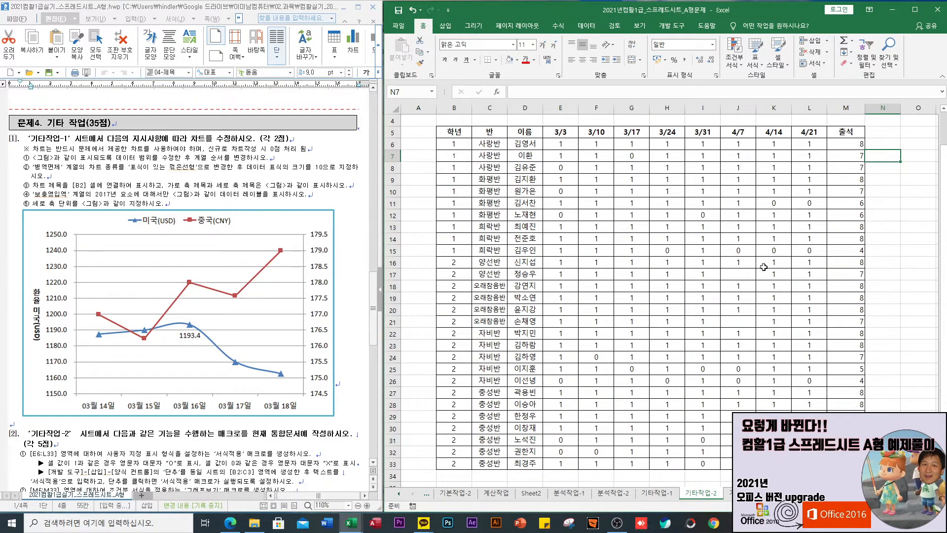
scroll(210, 367, down, 6)
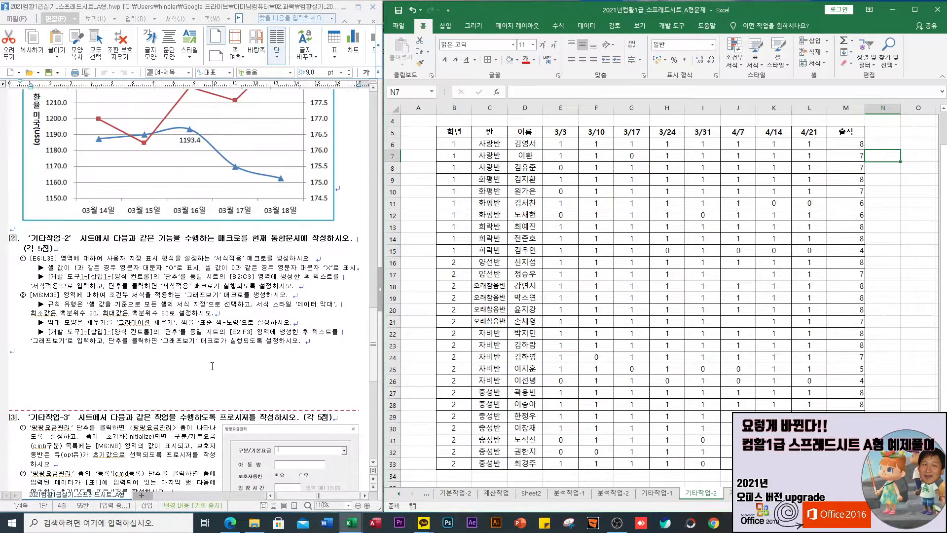
scroll(212, 365, down, 1)
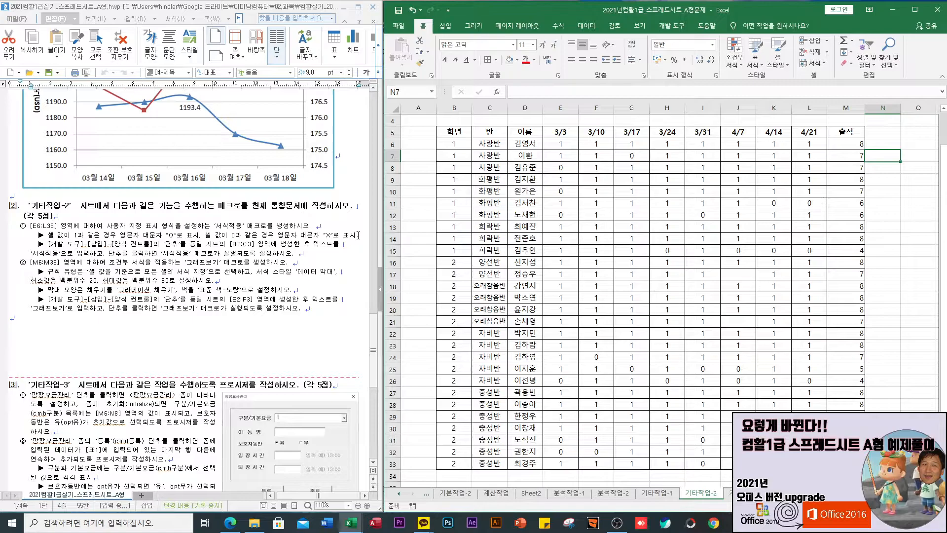
drag(558, 143, 822, 159)
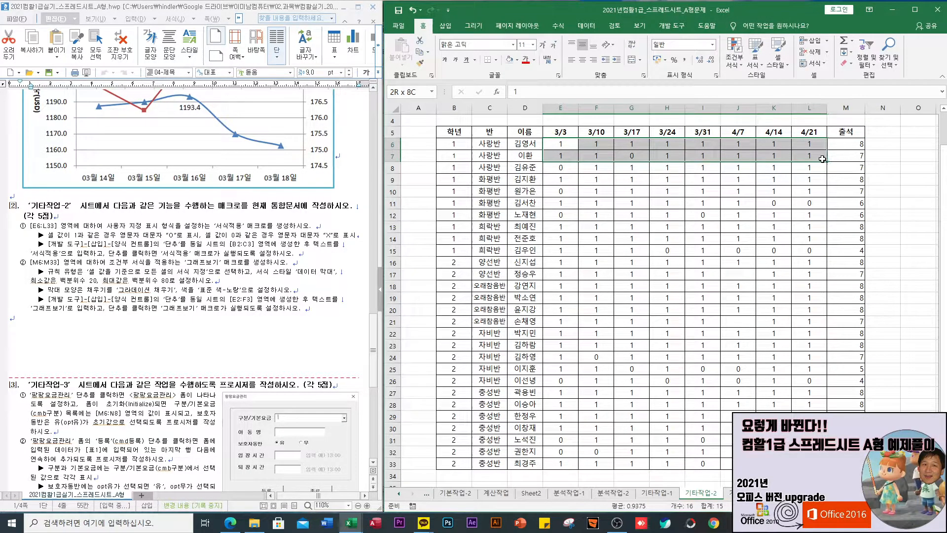
drag(823, 159, 823, 480)
drag(560, 131, 809, 451)
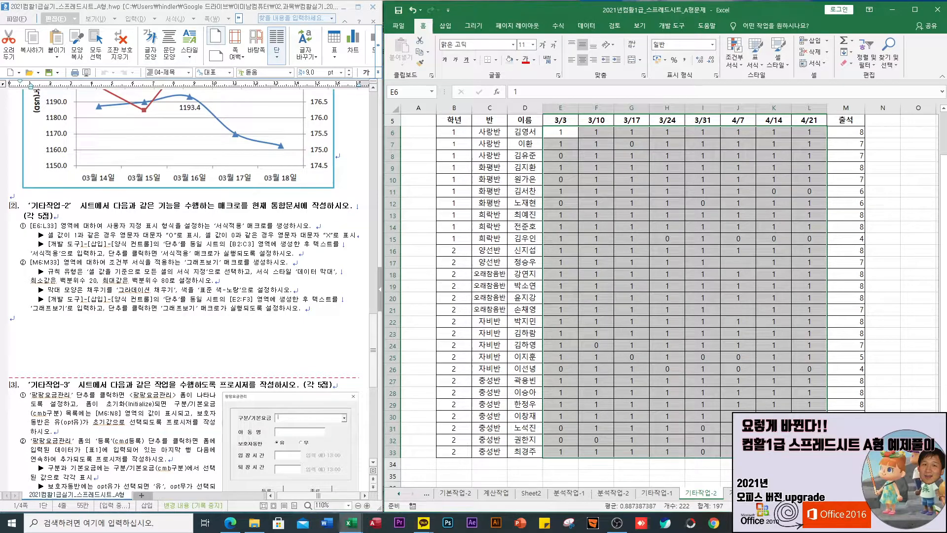
- Enter the test values 0 and 1 in cells F39 and F40 below the attendance table
scroll(562, 332, down, 4)
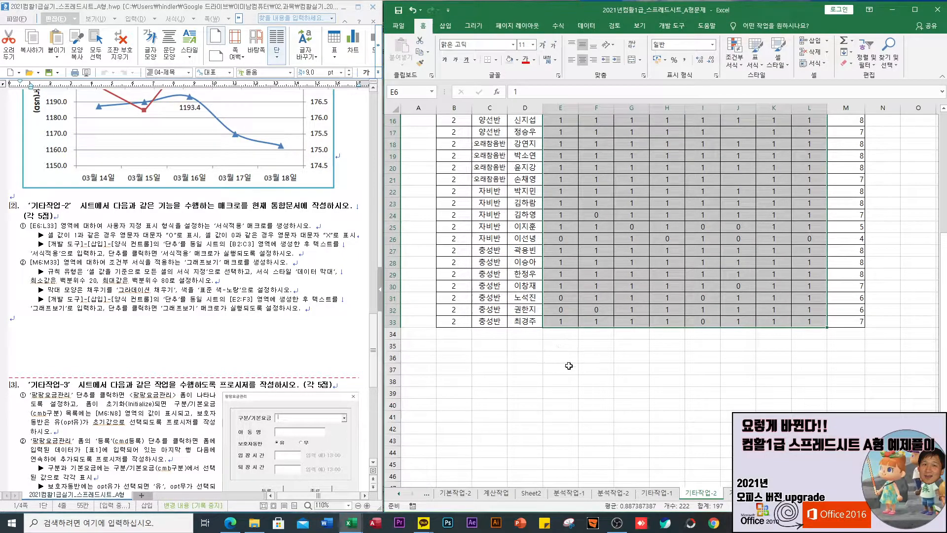
click(610, 392)
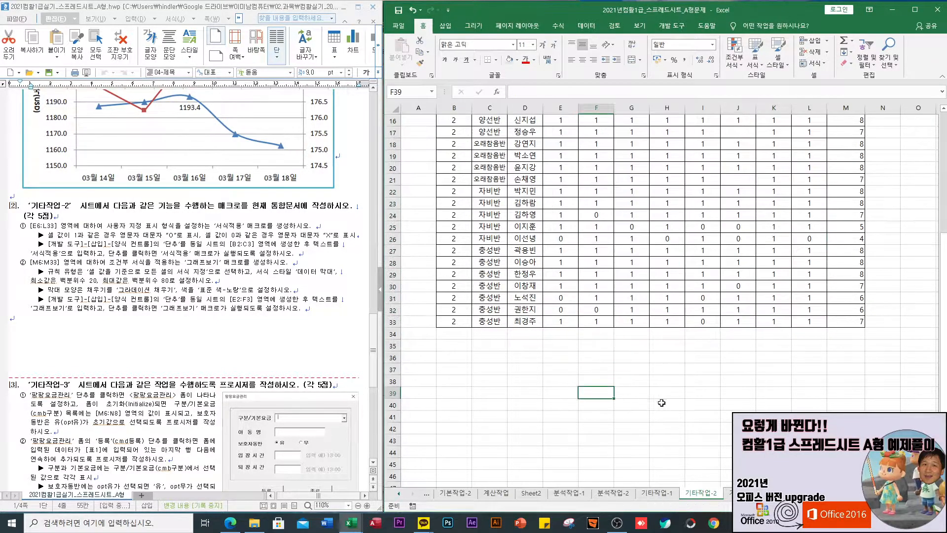
text(0)
key(Return)
text(1)
key(Return)
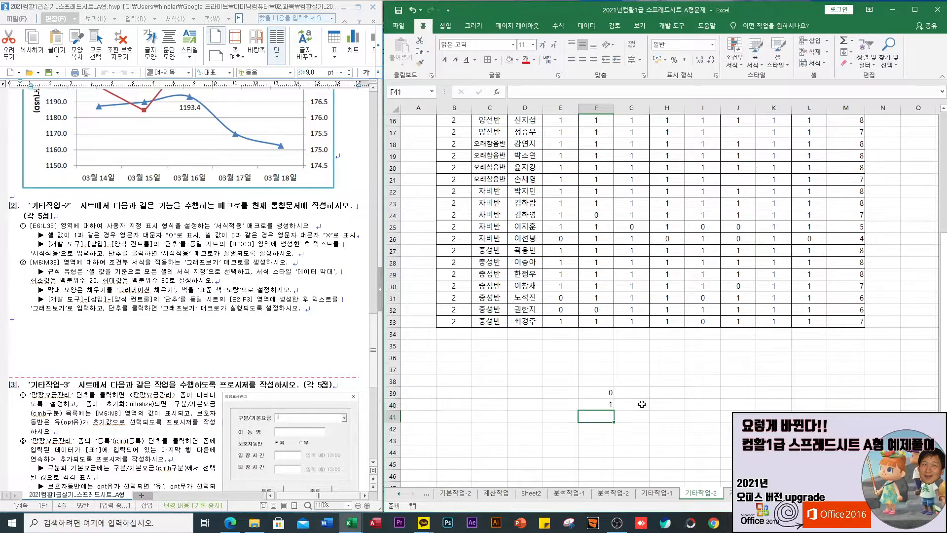
- Apply the custom number format [=1]"O";[=0]"X" to the test cells F39:F40
drag(601, 391, 600, 404)
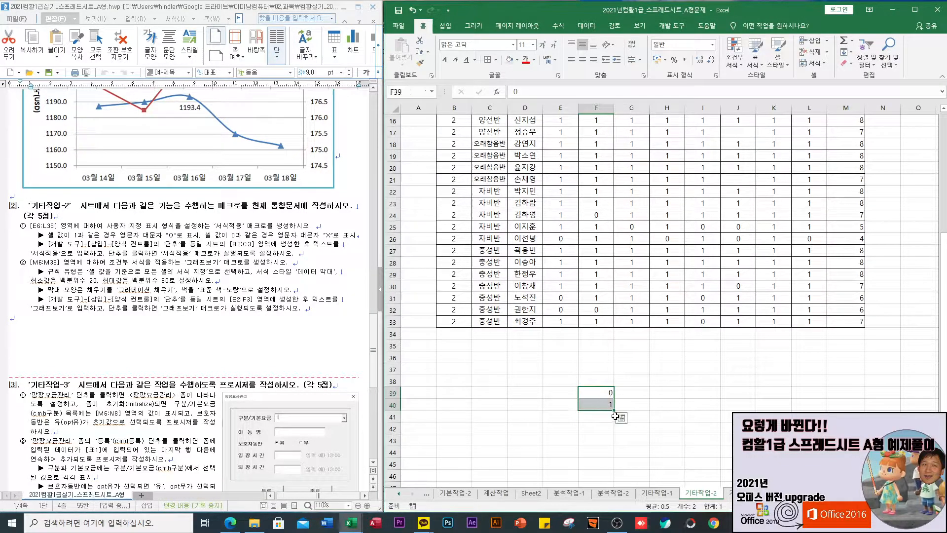
key(ctrl+1)
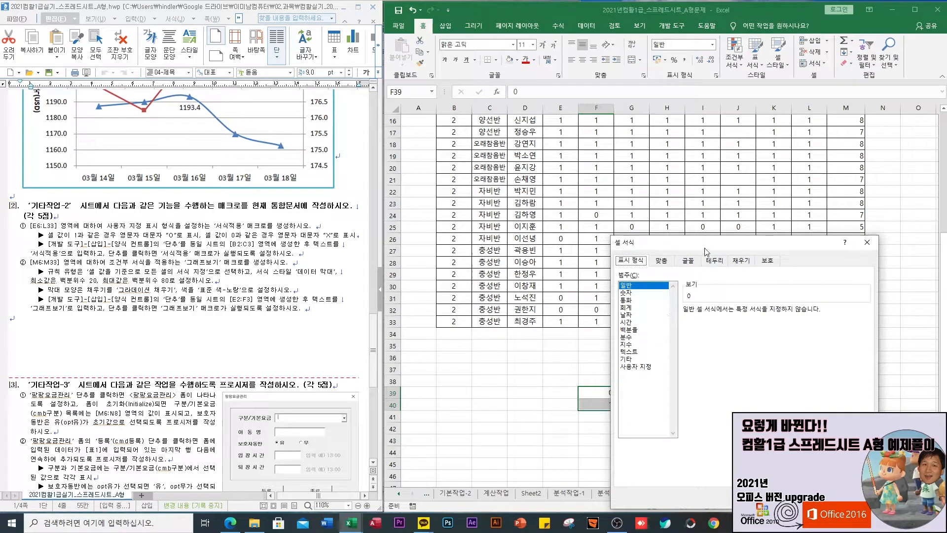
drag(703, 250, 777, 220)
click(715, 338)
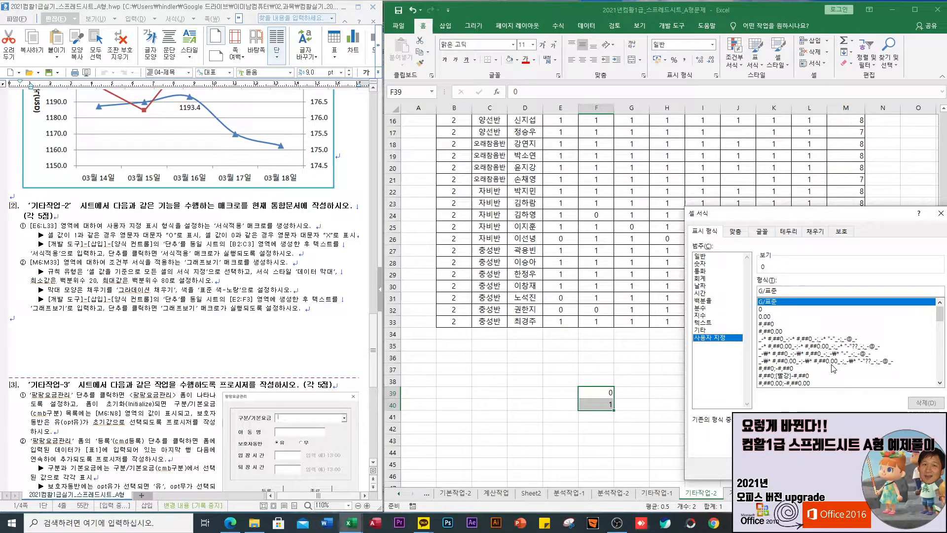
mouse_move(940, 314)
mouse_down()
mouse_move(943, 373)
mouse_move(940, 314)
mouse_up()
drag(786, 291, 731, 294)
key(BackSpace)
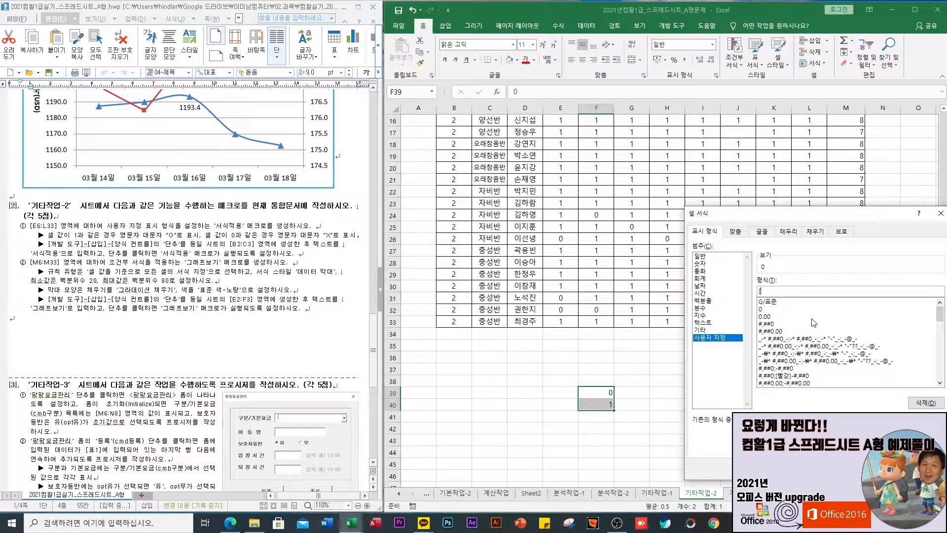
text([=0]")
key(BackSpace)
text(O";)
click(767, 291)
key(BackSpace)
text(1)
text([)
text(=0)
text(])
text(])
text(")
text(X")
key(Return)
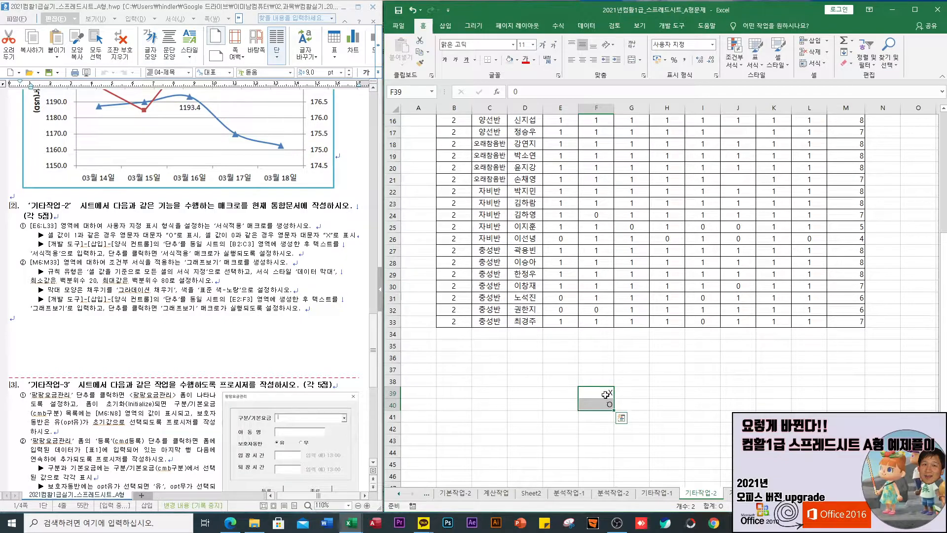
click(646, 395)
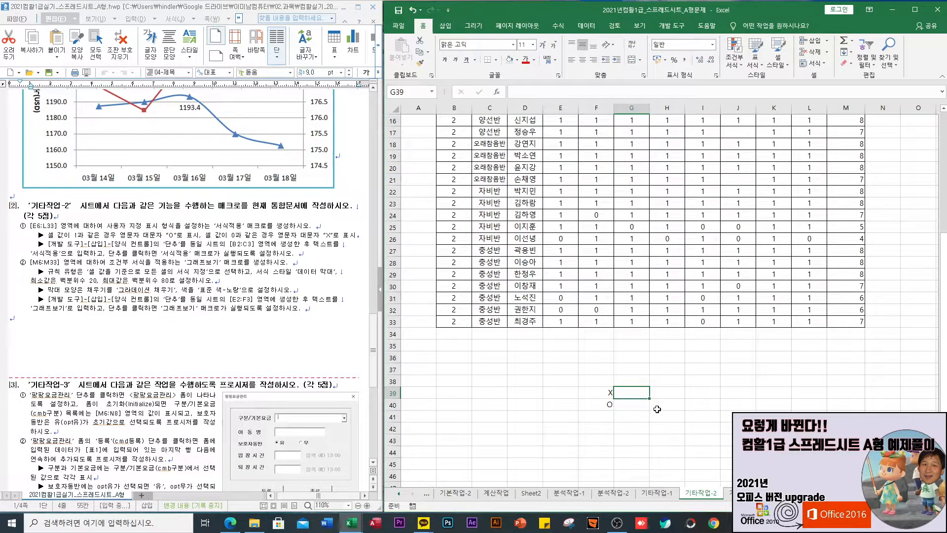
scroll(678, 404, up, 5)
scroll(666, 404, down, 5)
drag(606, 386, 606, 413)
scroll(670, 450, up, 3)
scroll(670, 450, up, 2)
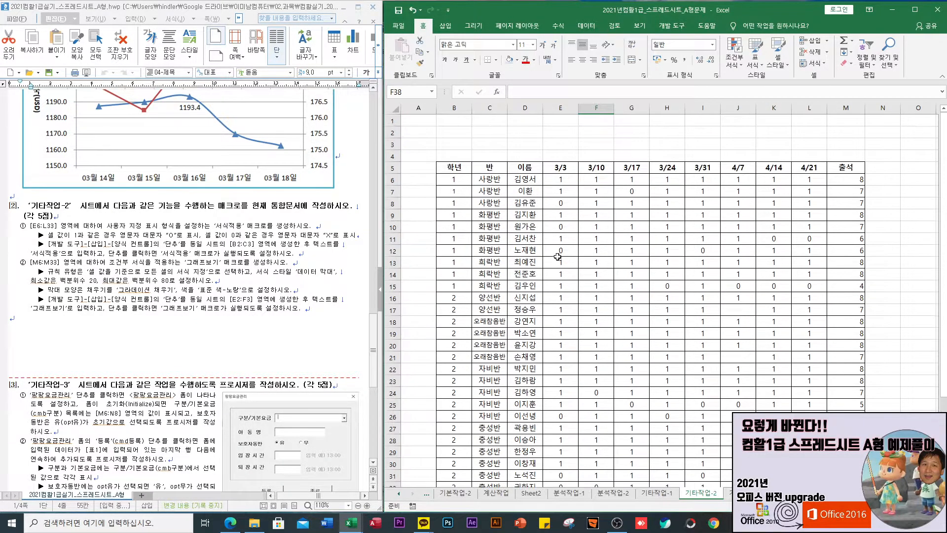
- Start recording a macro named 서식적용, stored in the current workbook, from an empty cell outside the attendance table
drag(559, 180, 814, 191)
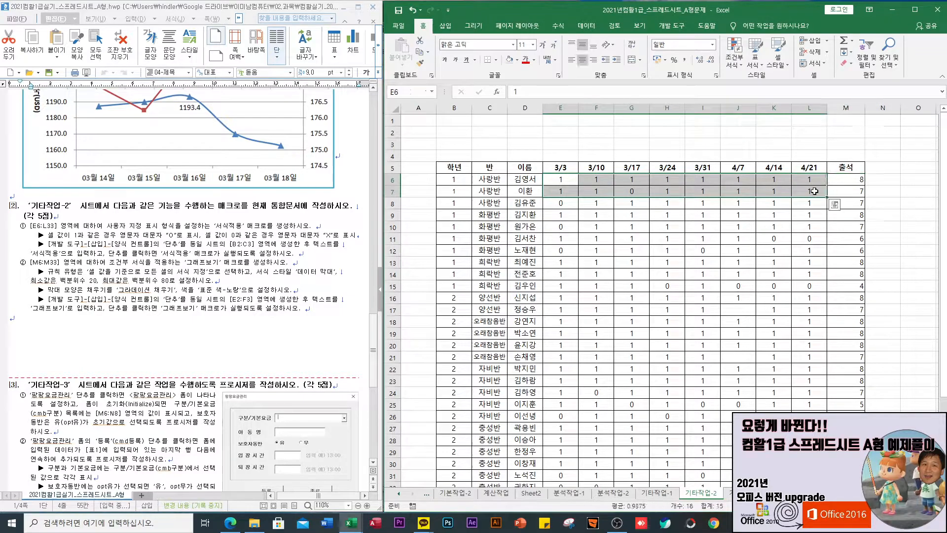
click(915, 164)
click(681, 31)
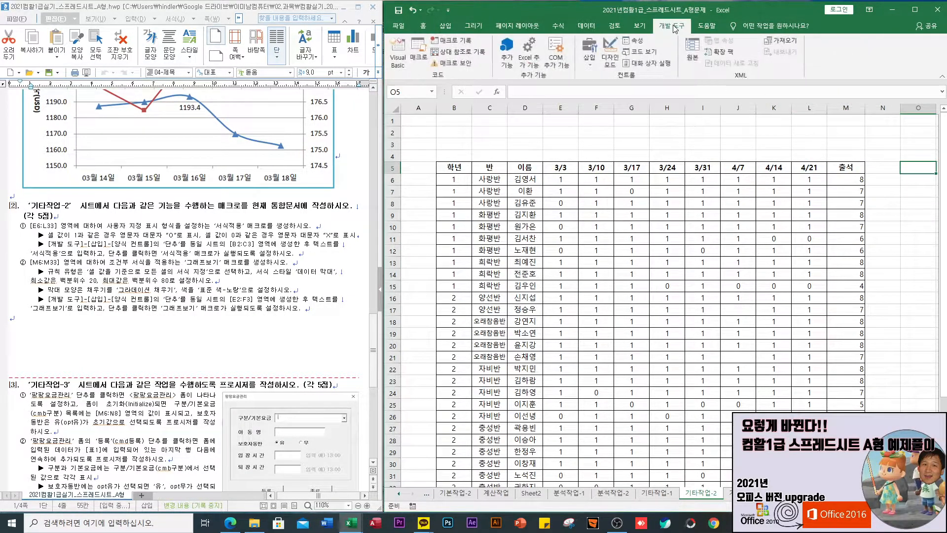
click(453, 42)
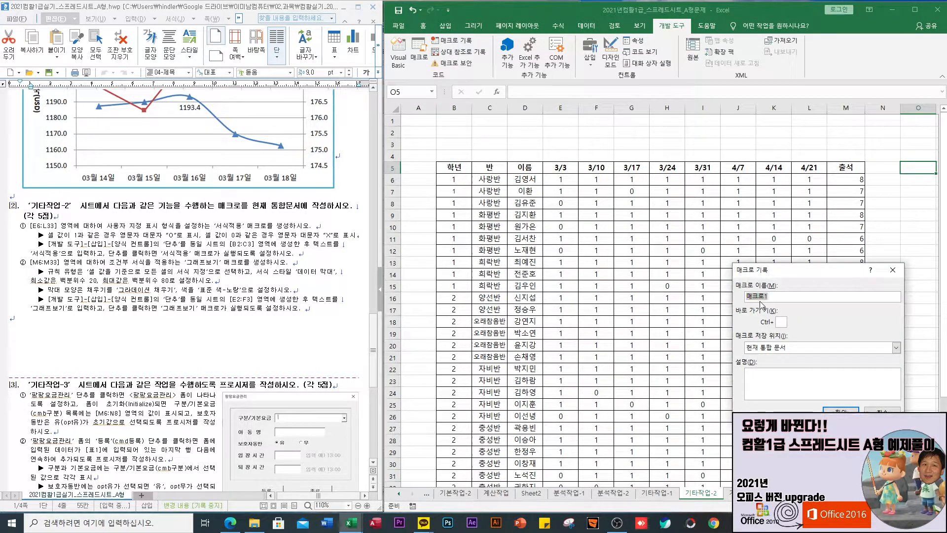
text(tjtlr)
key(BackSpace)
key(BackSpace)
text(섯ㅅ)
key(BackSpace)
key(BackSpace)
key(BackSpace)
key(BackSpace)
text(서시적용)
click(848, 409)
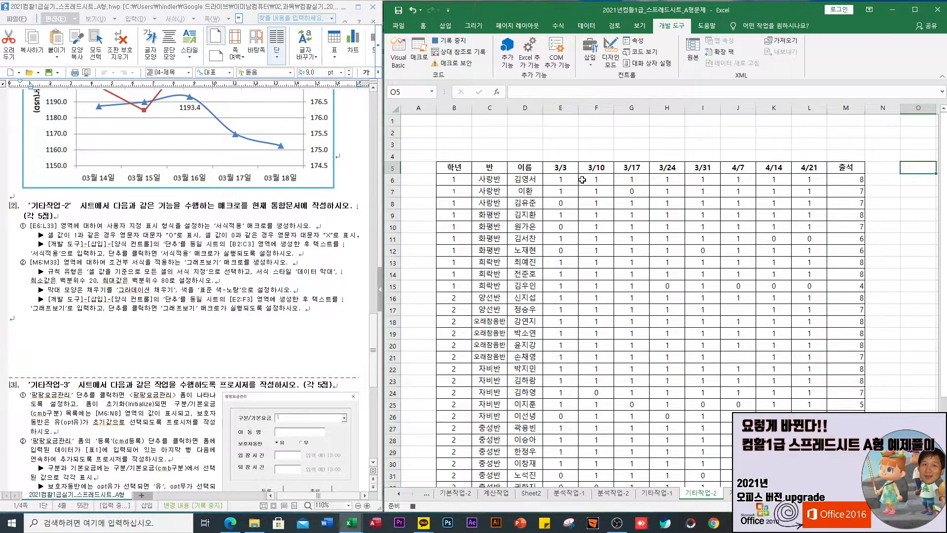
- Apply the custom number format [=1]"O";[=0]"X" to the attendance range E6:L33
click(557, 178)
drag(557, 178, 811, 452)
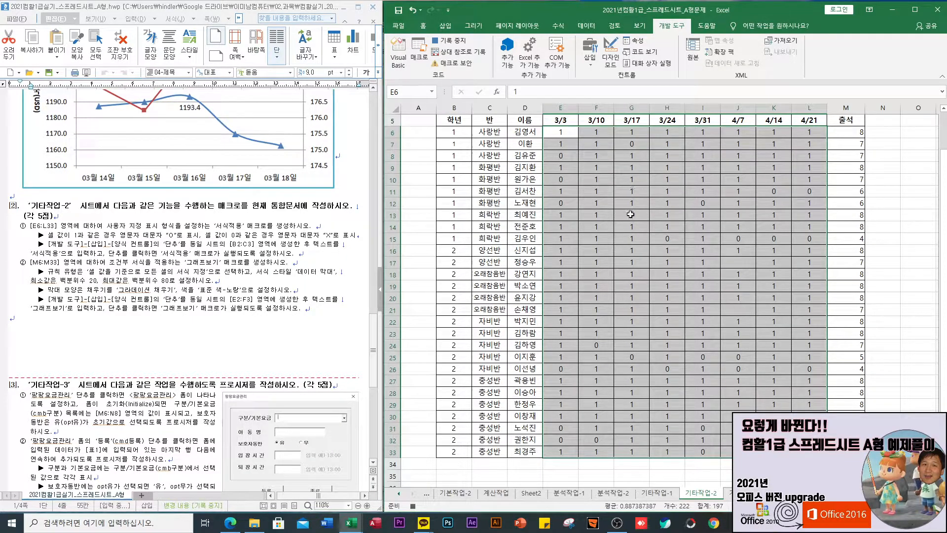
right_click(572, 137)
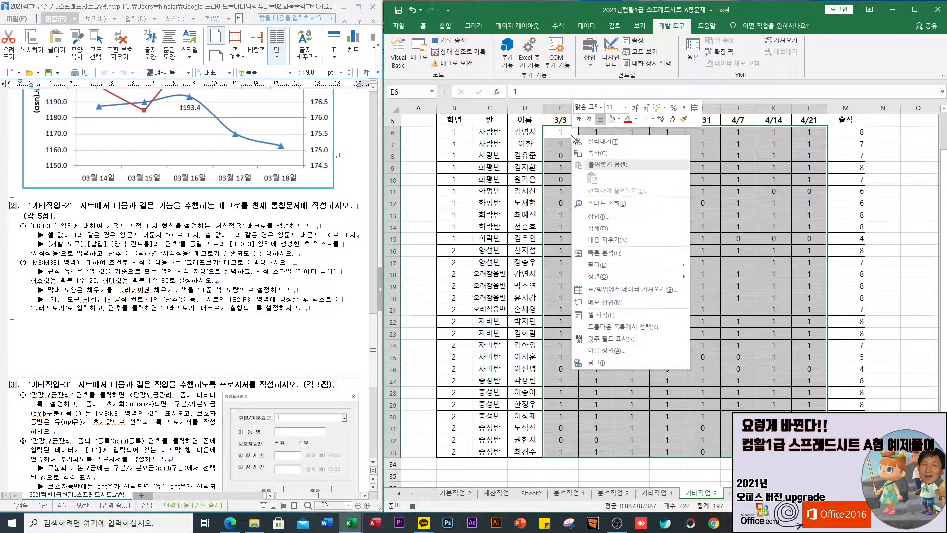
click(619, 316)
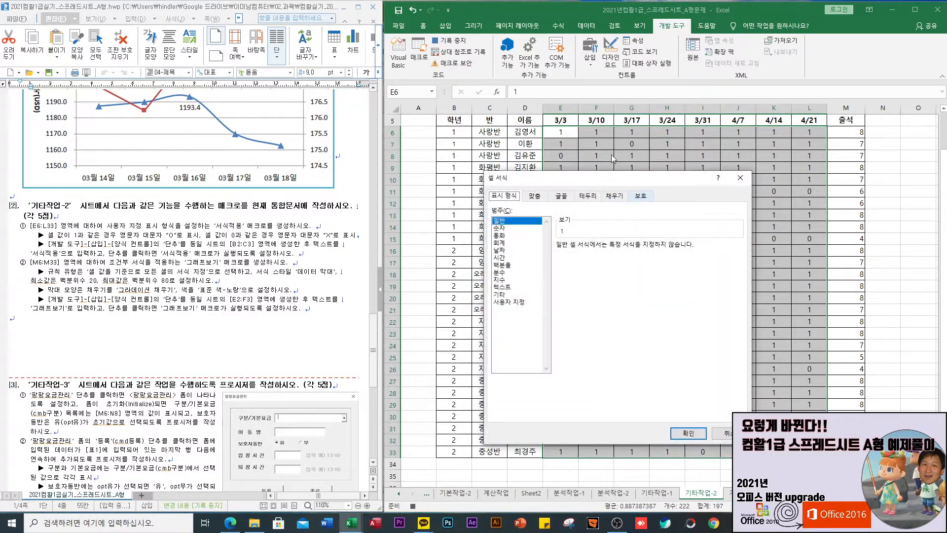
click(521, 302)
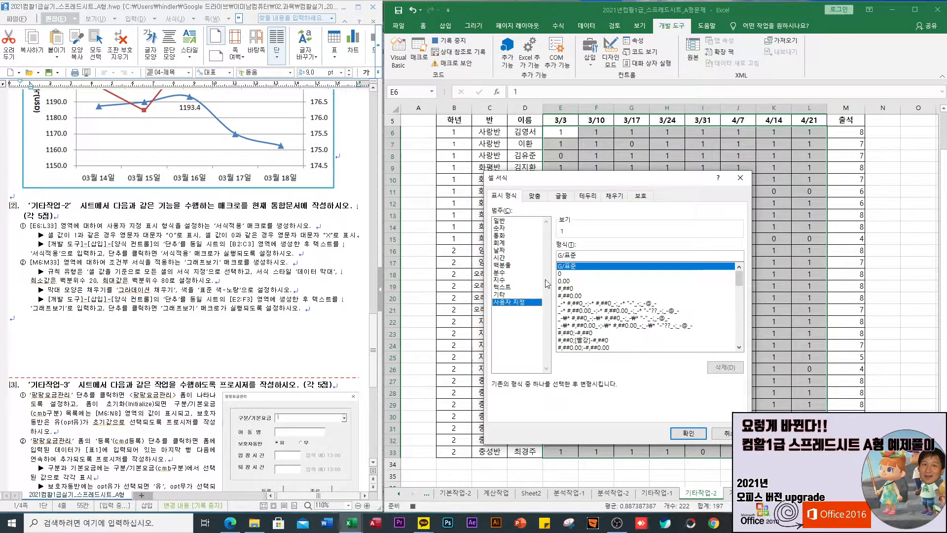
double_click(581, 255)
key(BackSpace)
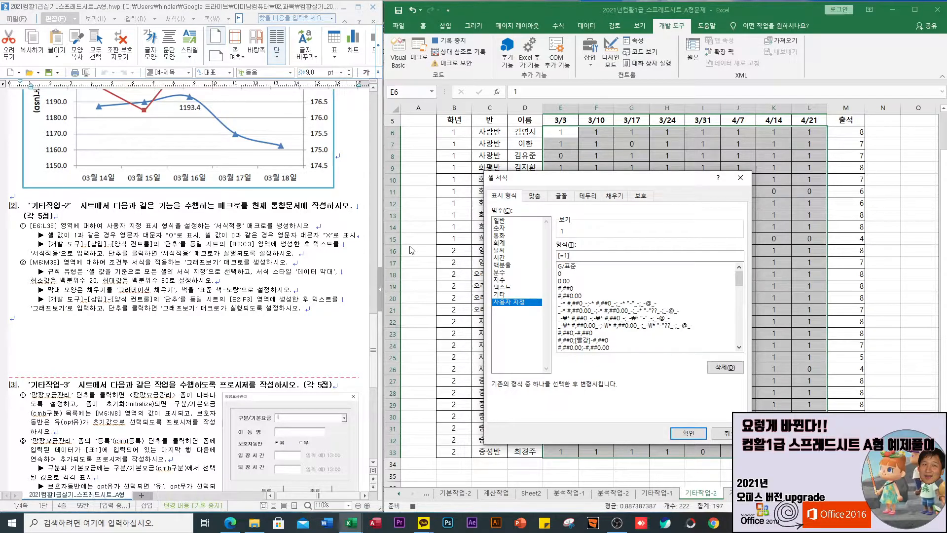
text([=1]ㅐ)
key(BackSpace)
key(Return)
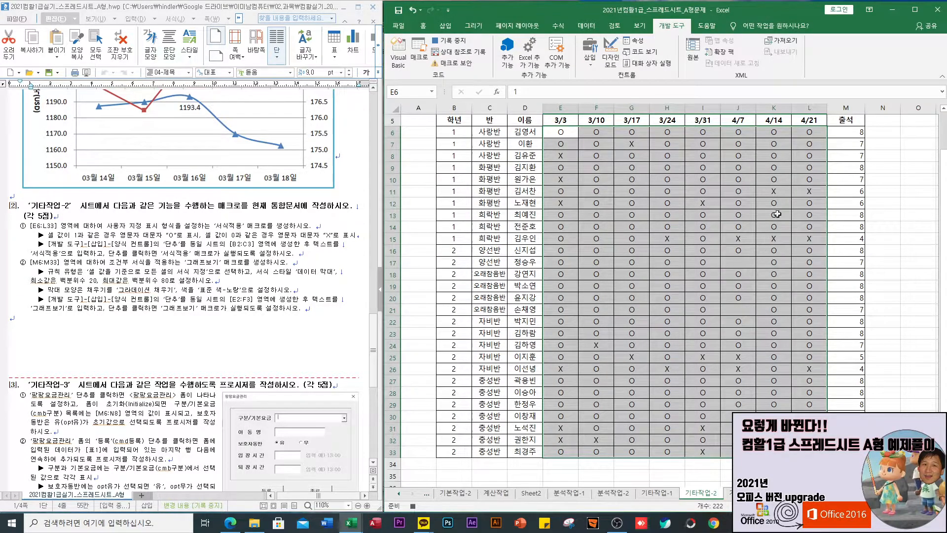
- Deselect the attendance range by selecting cell O6 and stop recording the 서식적용 macro
scroll(879, 178, right, 1)
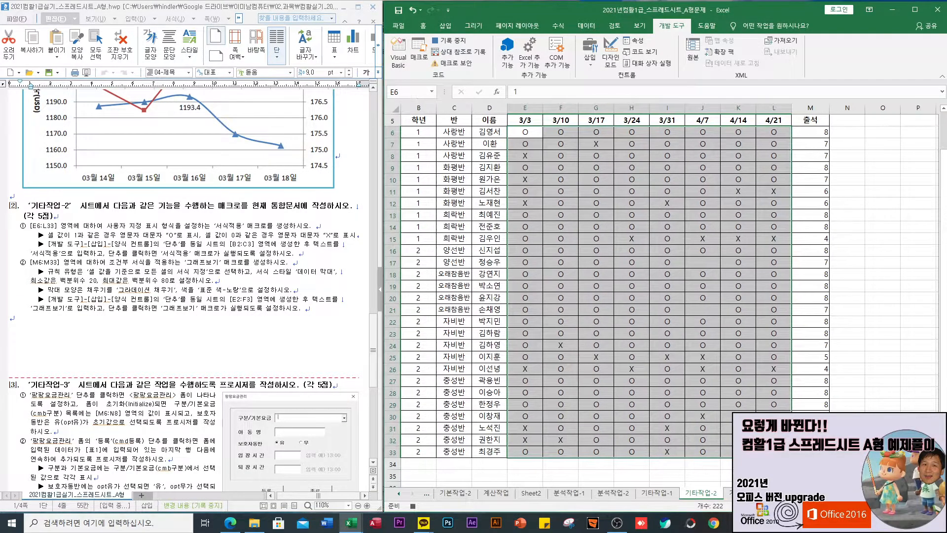
scroll(878, 178, up, 2)
click(879, 178)
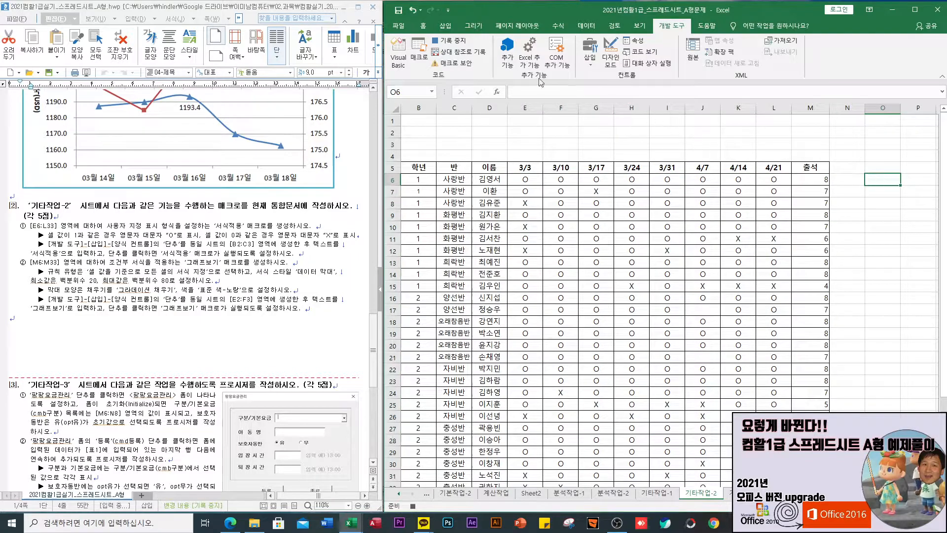
click(459, 44)
- Draw a form control button over B2:C3 and assign it the current workbook's 서식적용 macro
drag(422, 130, 448, 148)
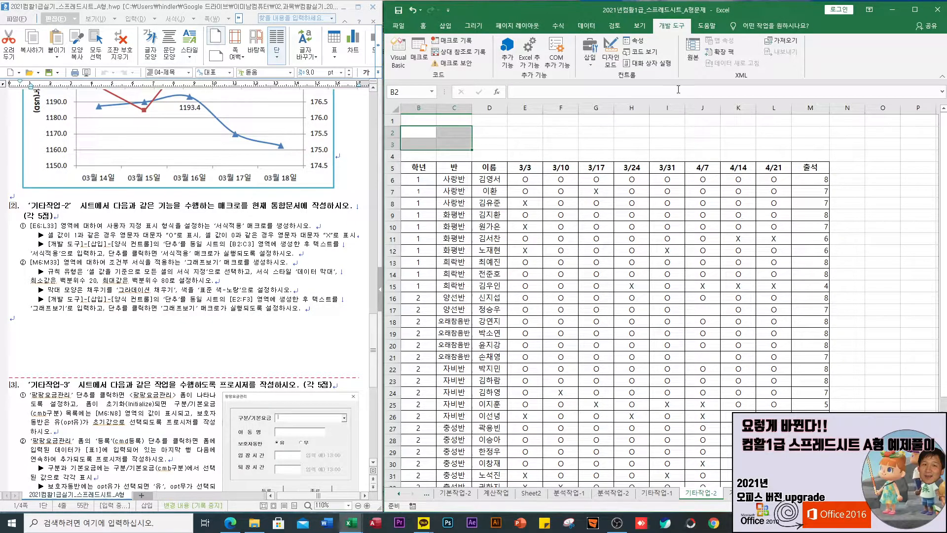
click(590, 61)
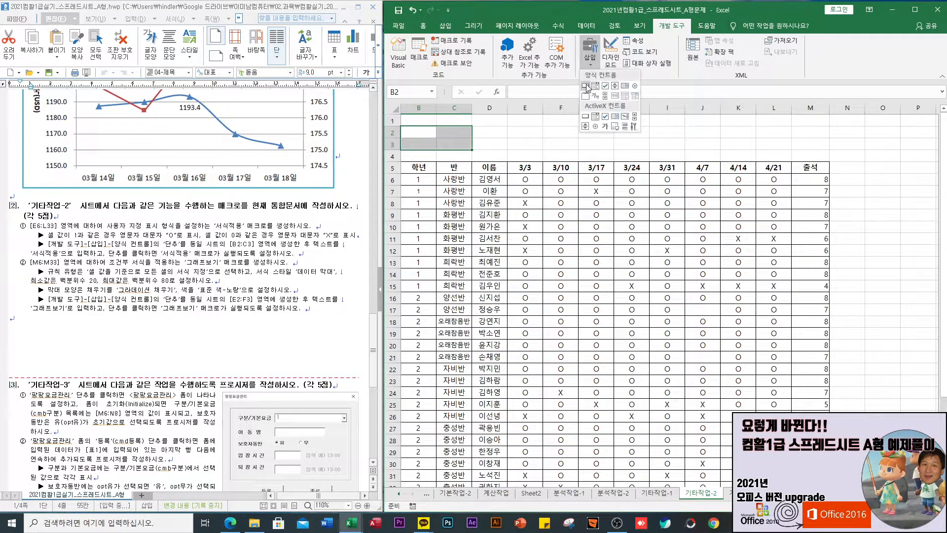
click(586, 87)
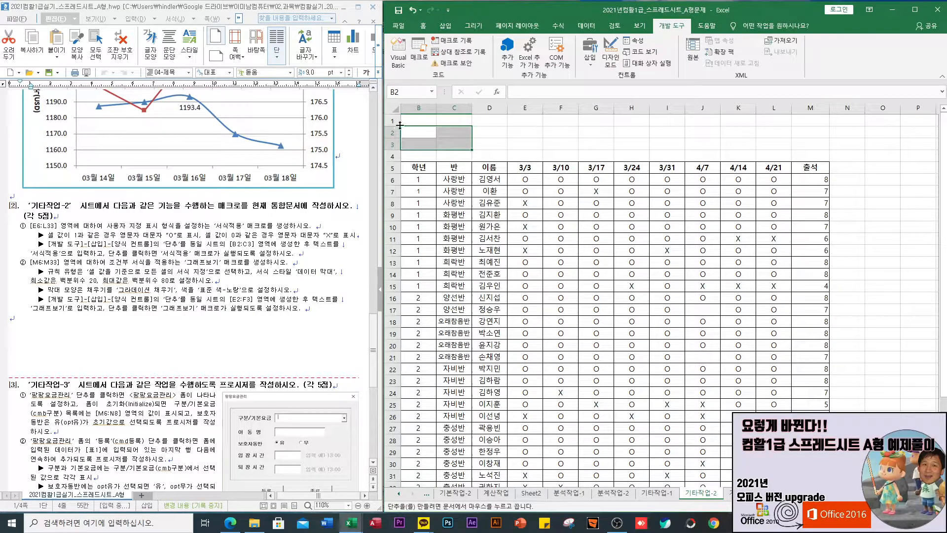
drag(401, 128, 472, 150)
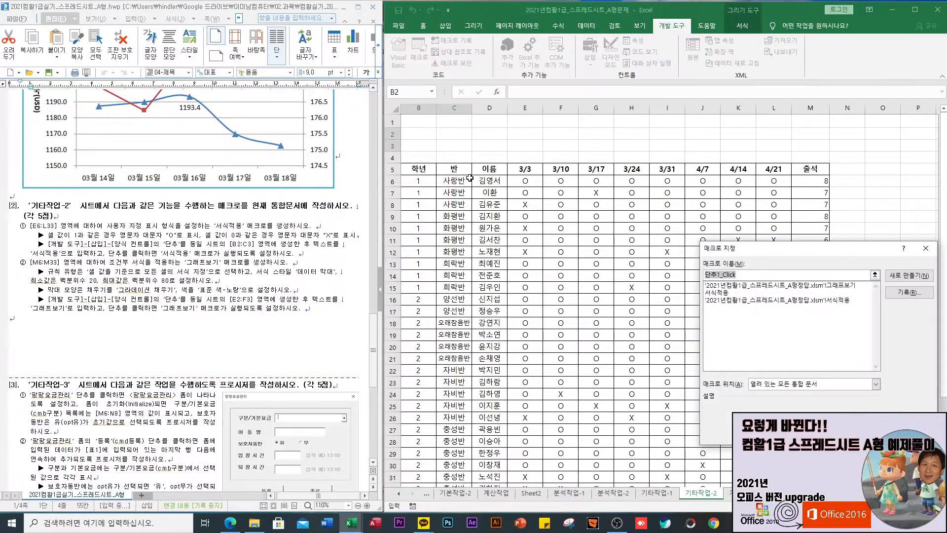
click(728, 293)
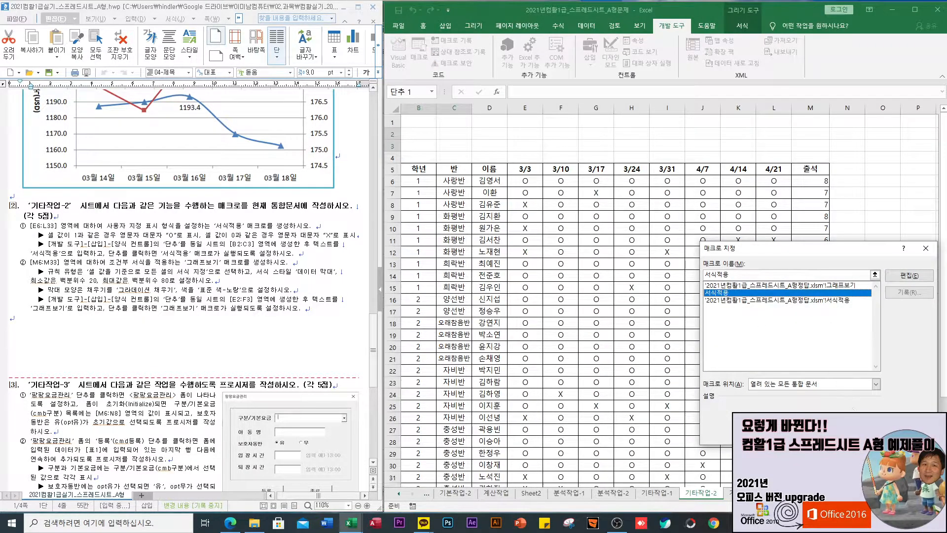
click(860, 428)
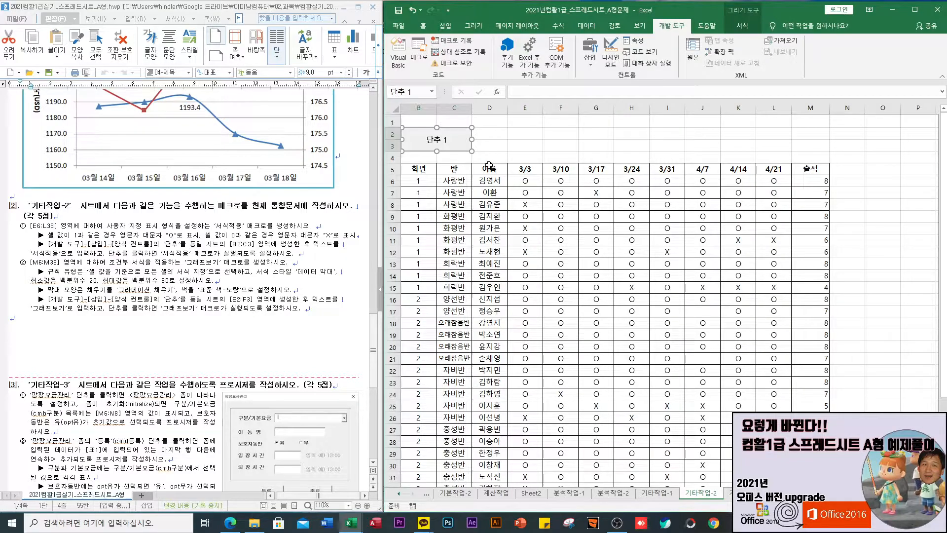
- Change the text of the button over B2:C3 to 서식적용 and run its macro
click(429, 140)
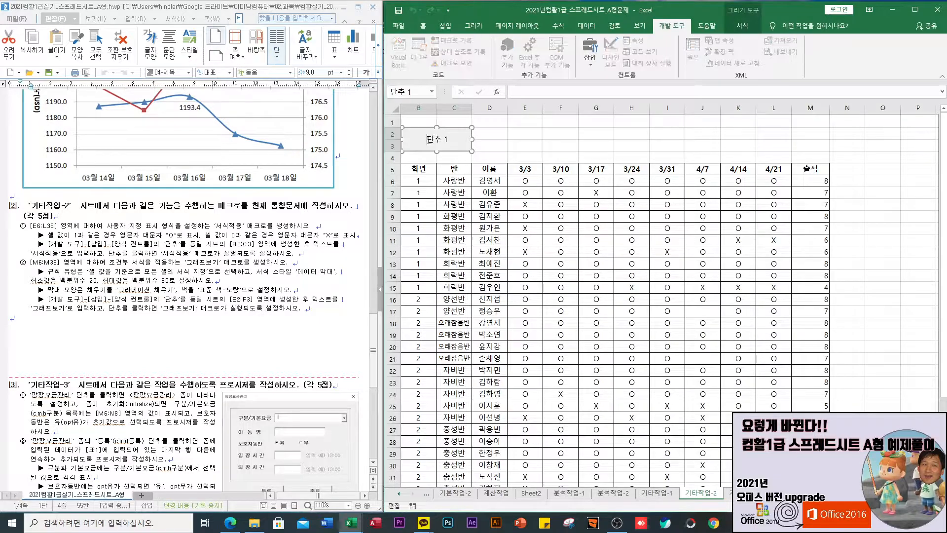
key(ctrl+a)
key(BackSpace)
text(서식적용)
click(541, 148)
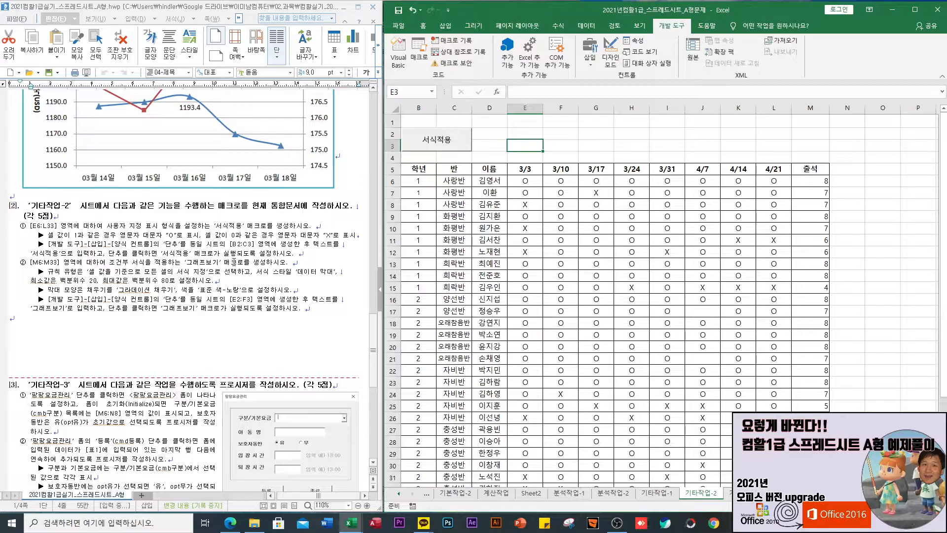
click(450, 147)
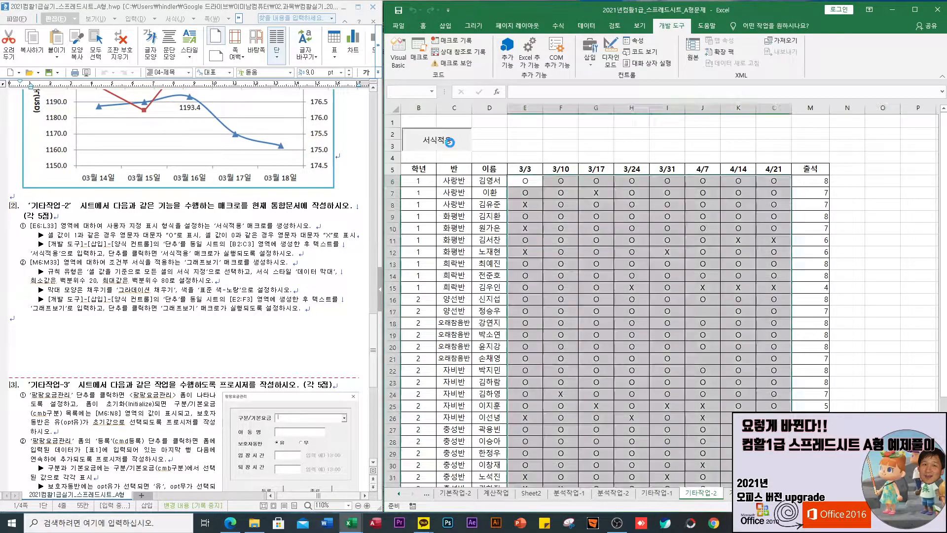
click(529, 139)
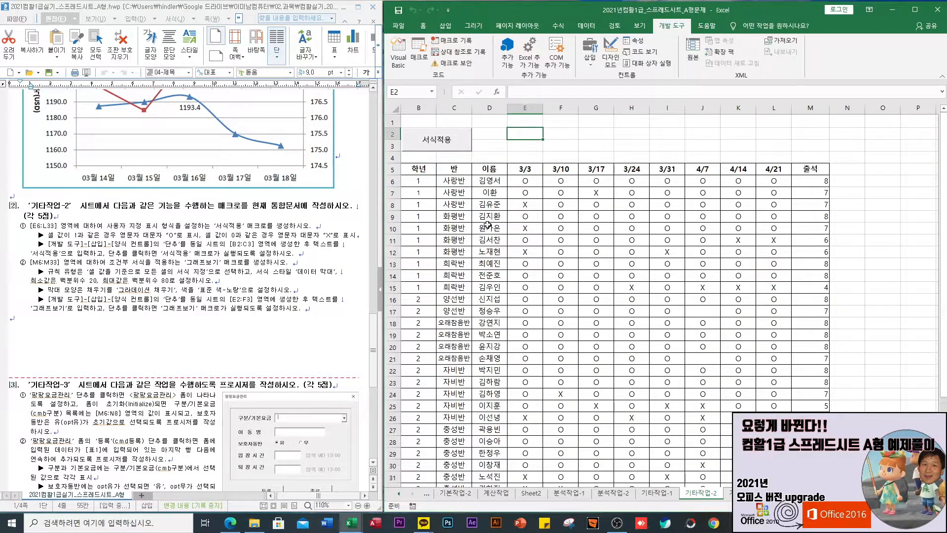
- Test the applied attendance format by entering 0 in cell E7 and restoring it to 1
click(527, 183)
drag(526, 183, 537, 236)
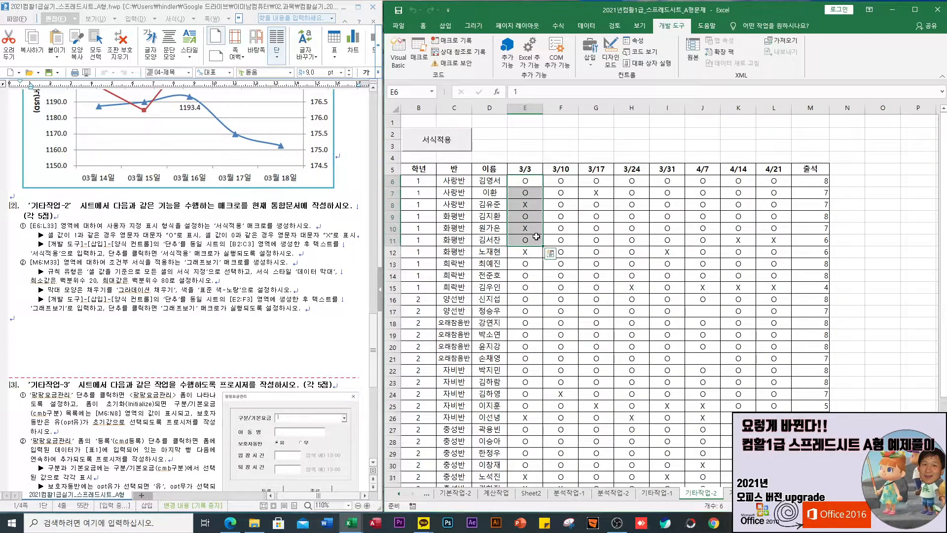
key(Return)
key(Return)
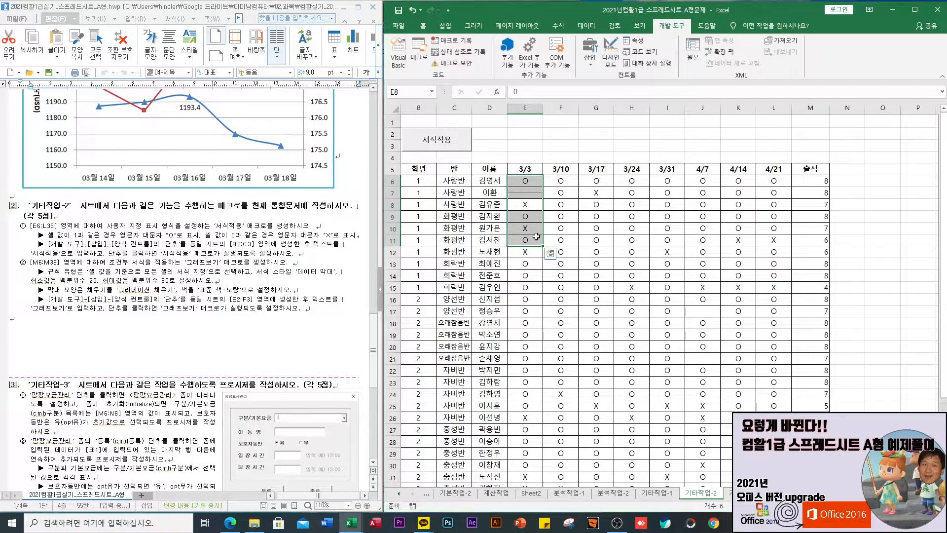
key(Up)
text(0)
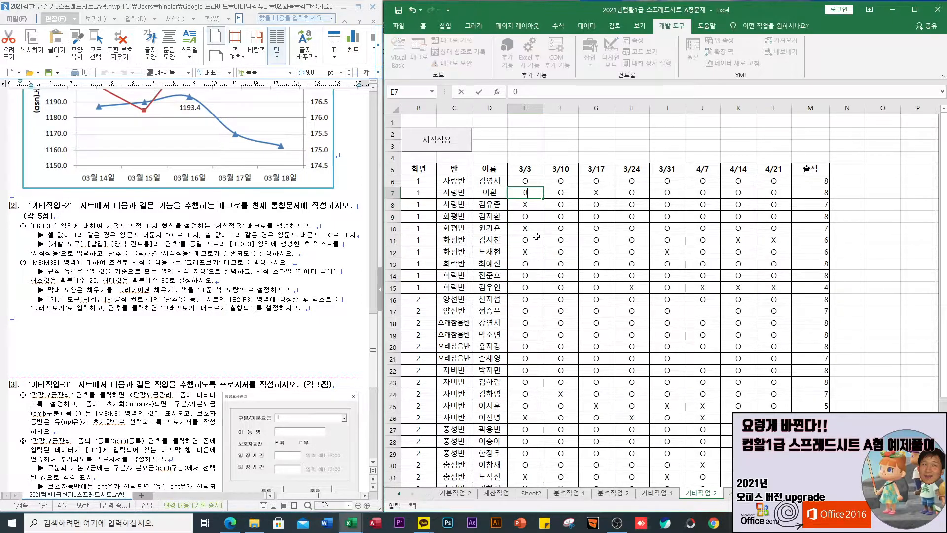
text(1)
key(Return)
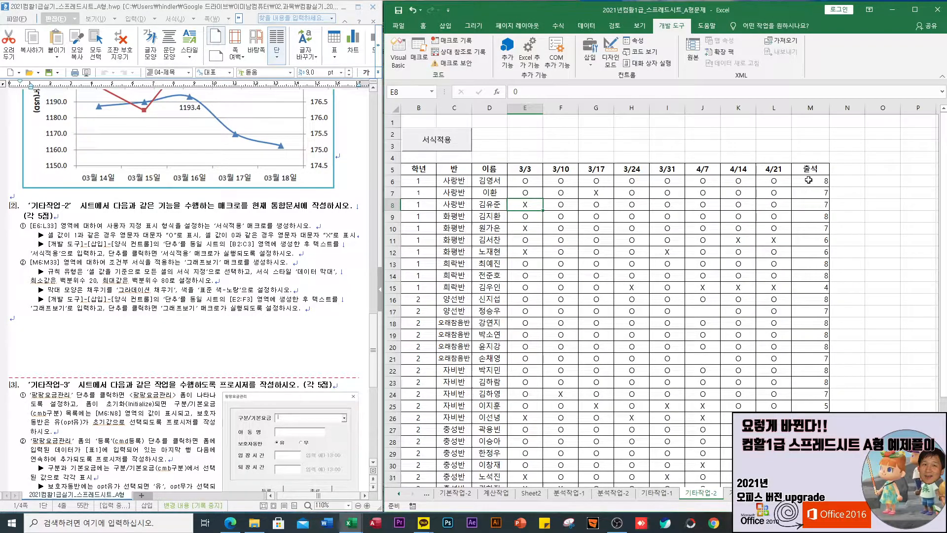
- Check the 출석 range M6:M33, select cell O6, and start recording a macro named 그래프보기
drag(808, 179, 811, 466)
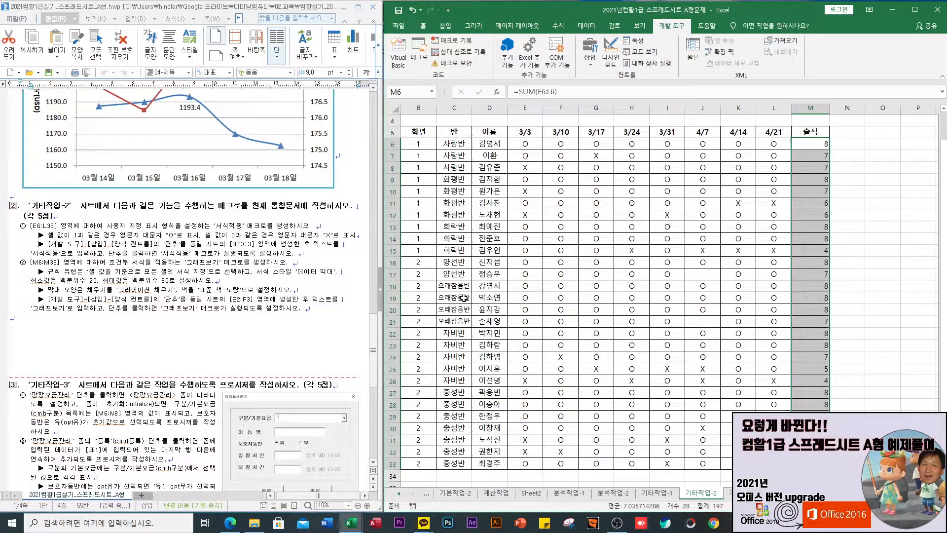
click(862, 158)
click(886, 143)
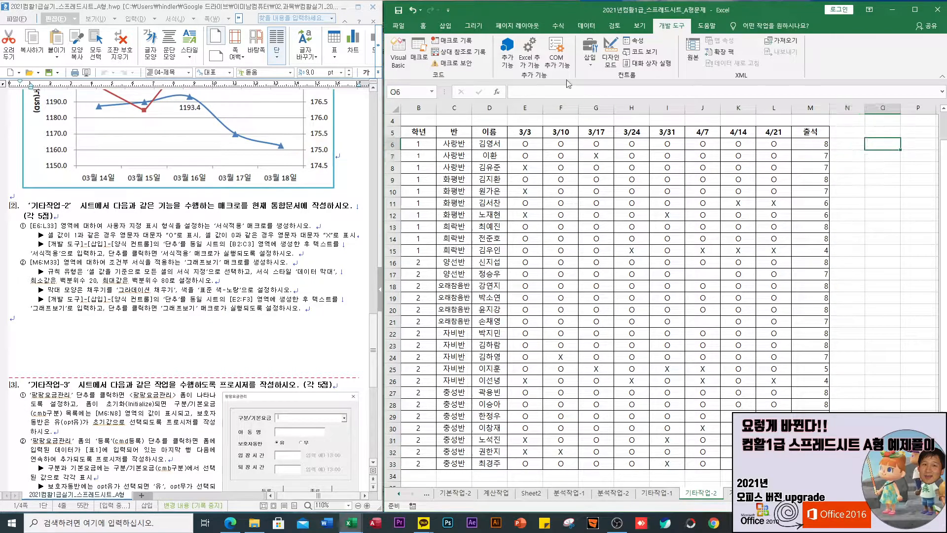
click(451, 40)
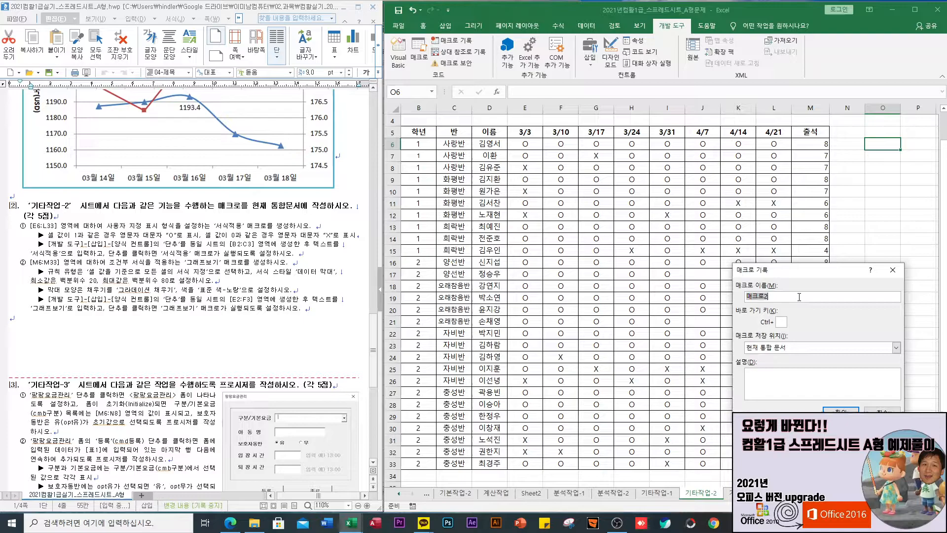
text(그래프보기)
key(Return)
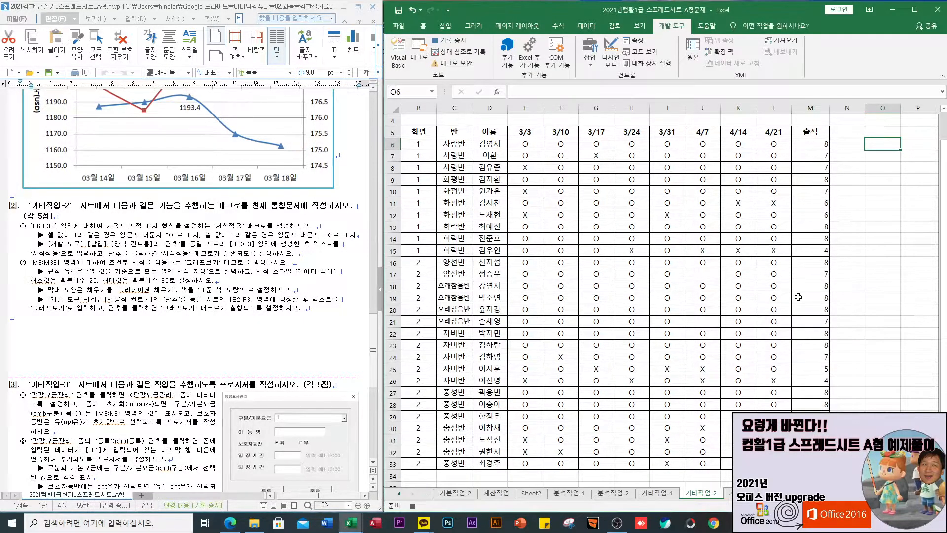
- Create a new data bar conditional formatting rule for the 출석 range M6:M33
drag(810, 149, 810, 463)
click(423, 25)
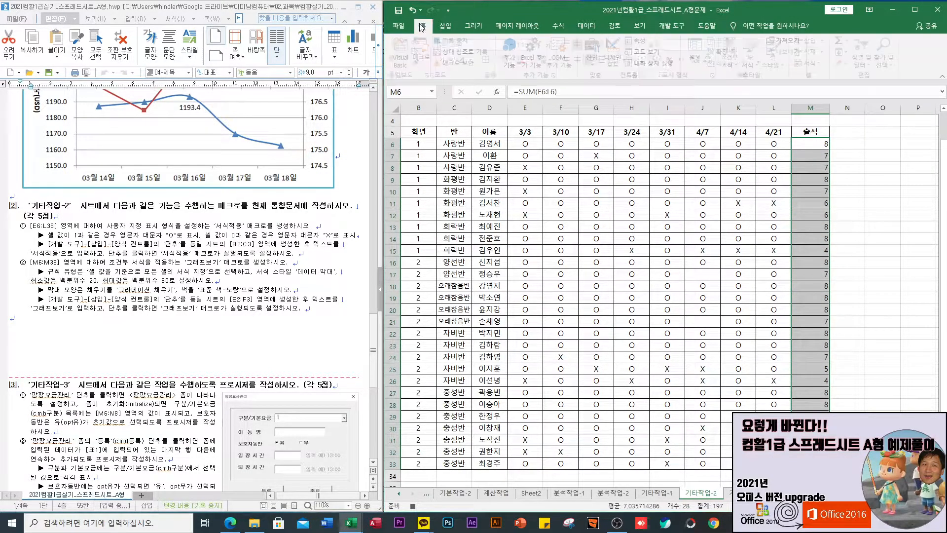
click(734, 65)
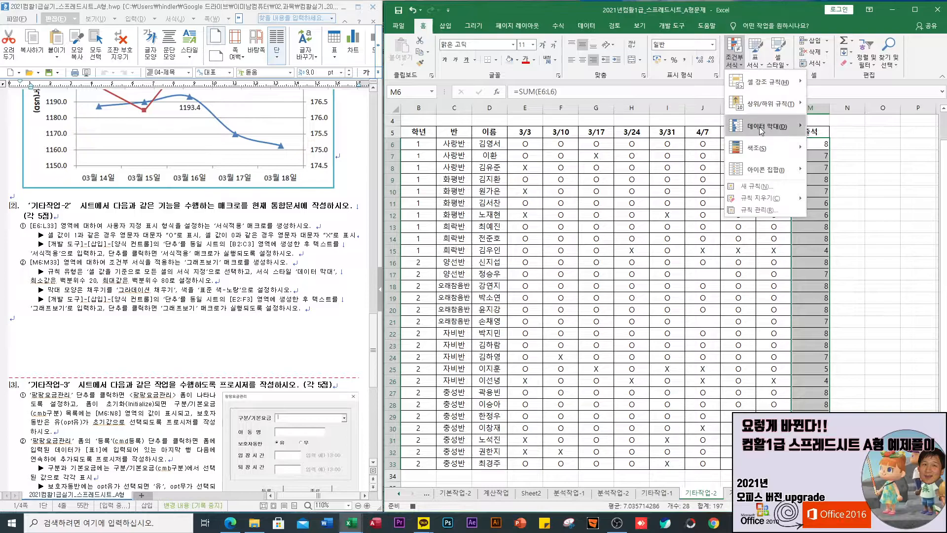
mouse_move(763, 127)
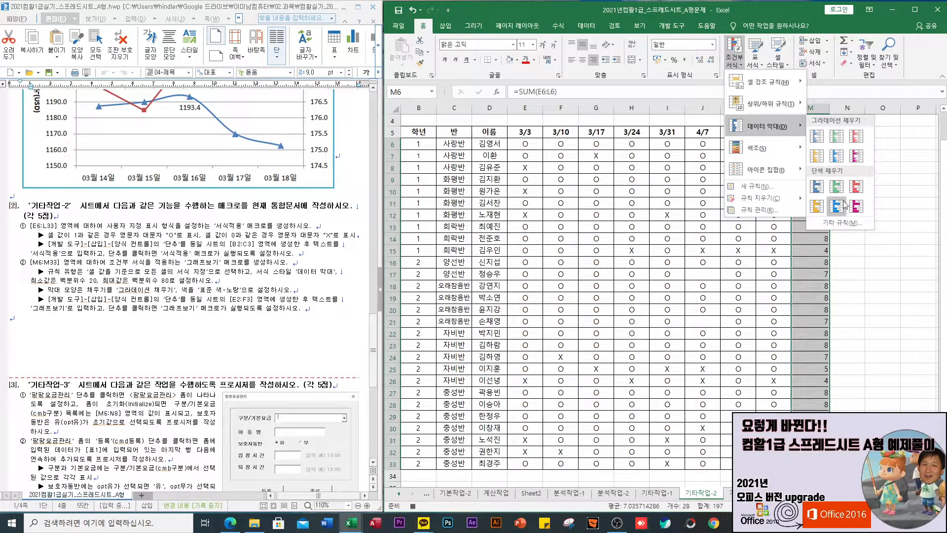
click(842, 223)
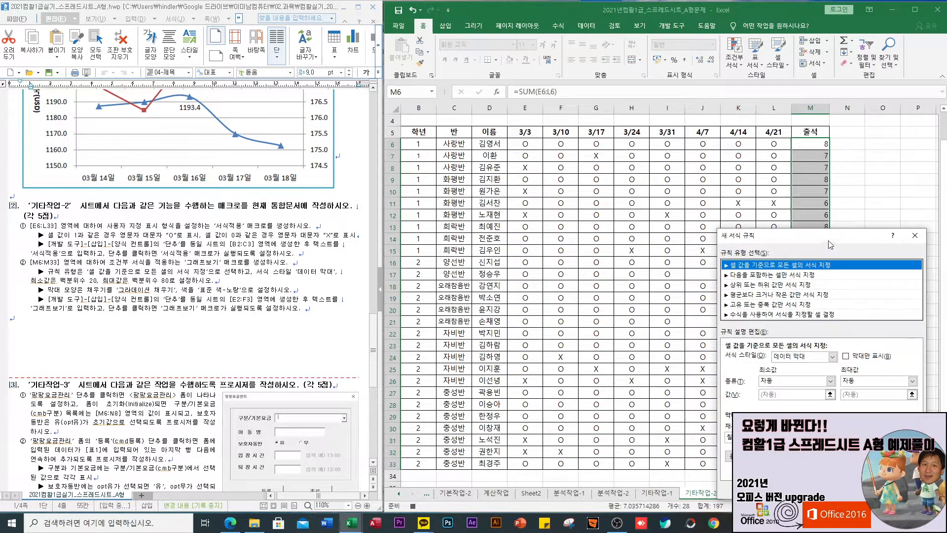
drag(830, 244, 782, 140)
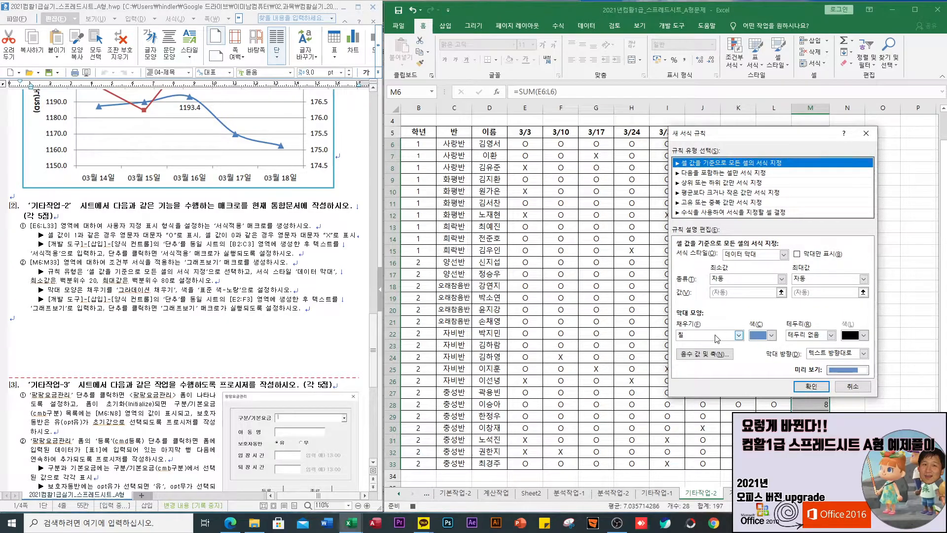
- Keep 데이터 막대 as the format style and give the bars a standard yellow color with 그라데이션 채우기
click(771, 336)
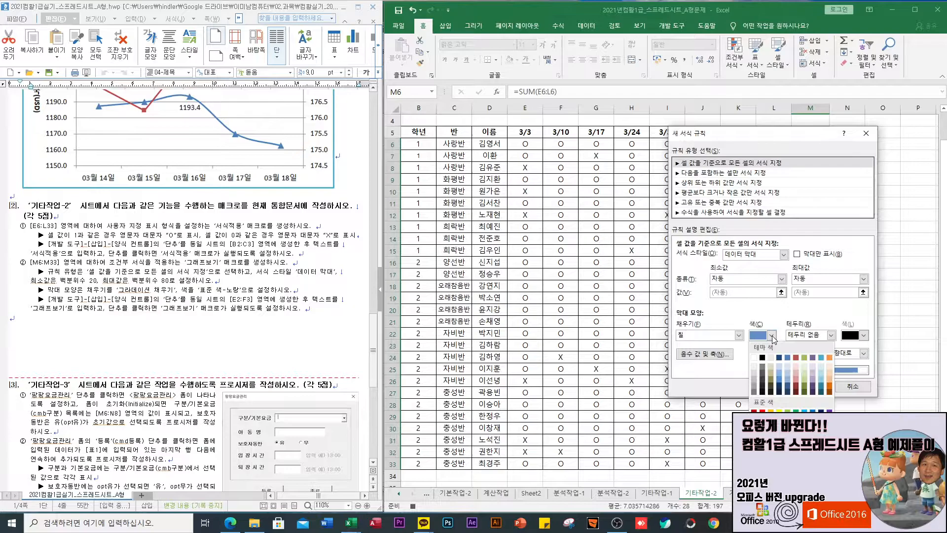
click(778, 410)
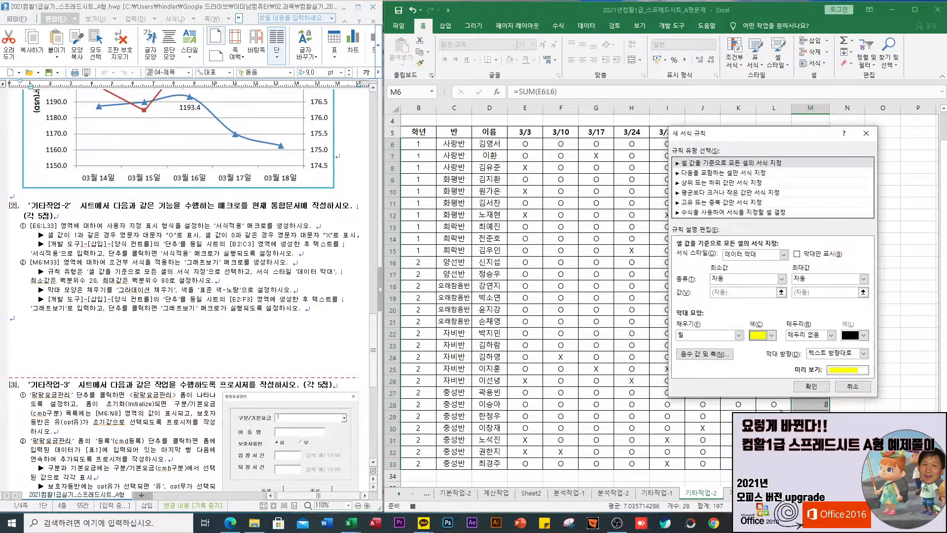
click(784, 254)
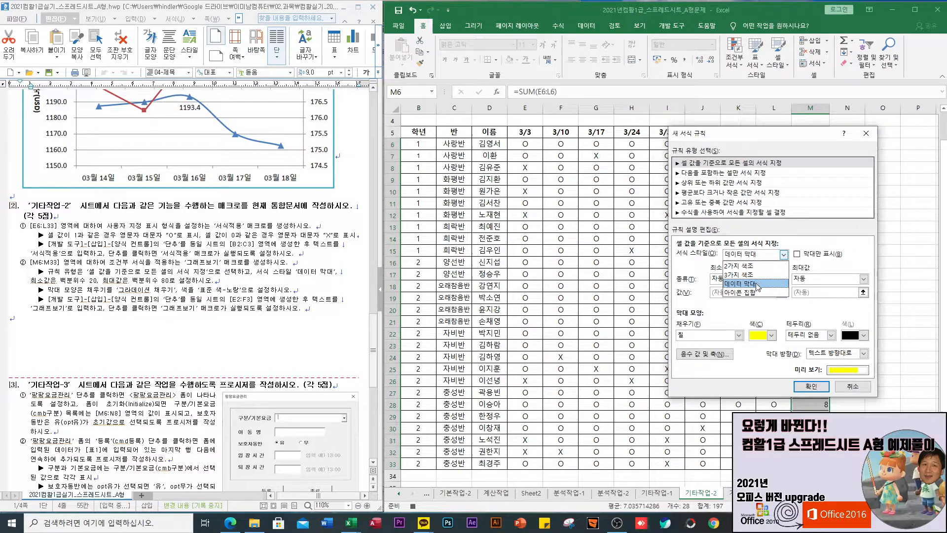
click(758, 285)
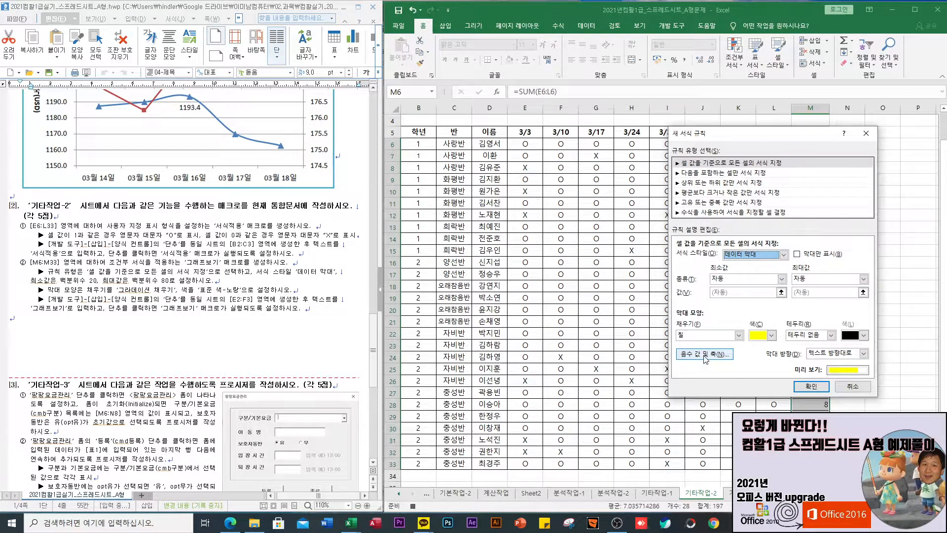
click(738, 335)
click(709, 355)
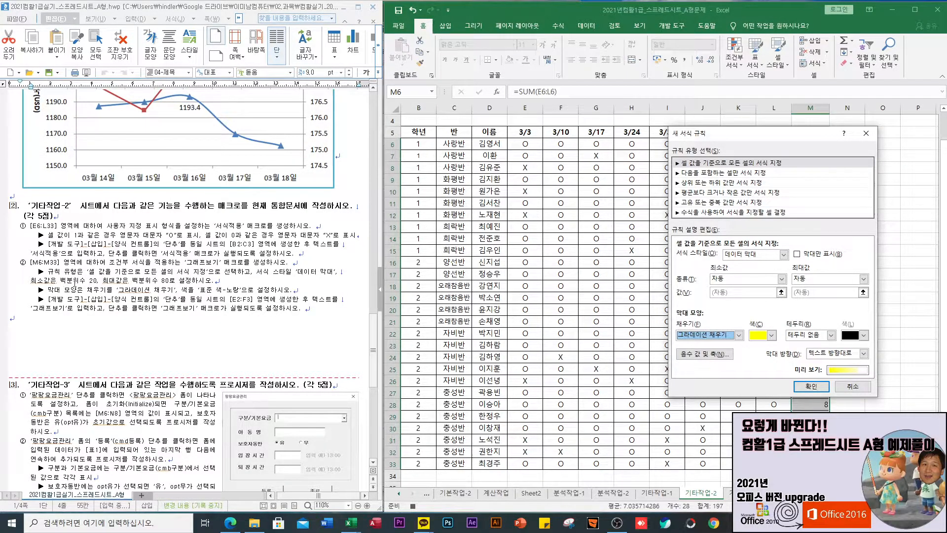
- Set the data bar minimum to 백분위수 20 and the maximum to 백분위수 80, and apply the rule
click(782, 279)
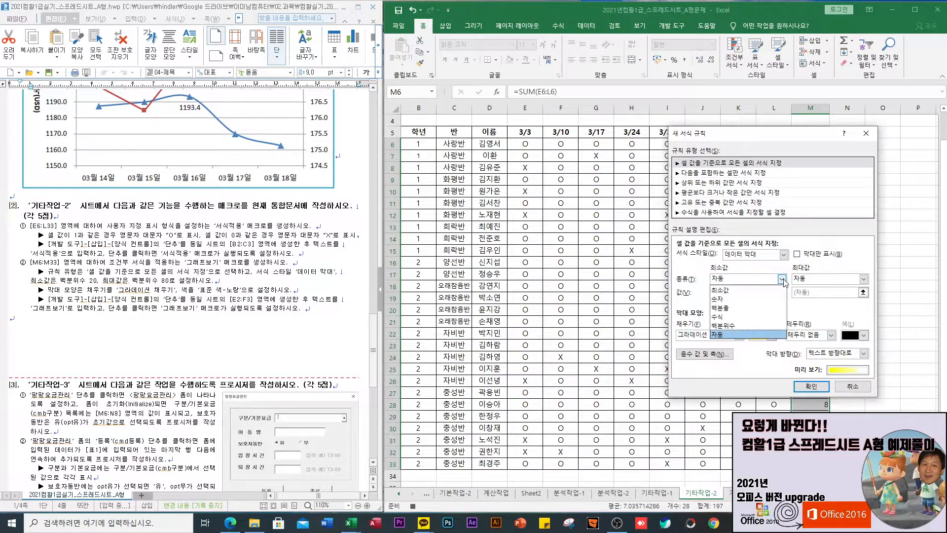
click(740, 325)
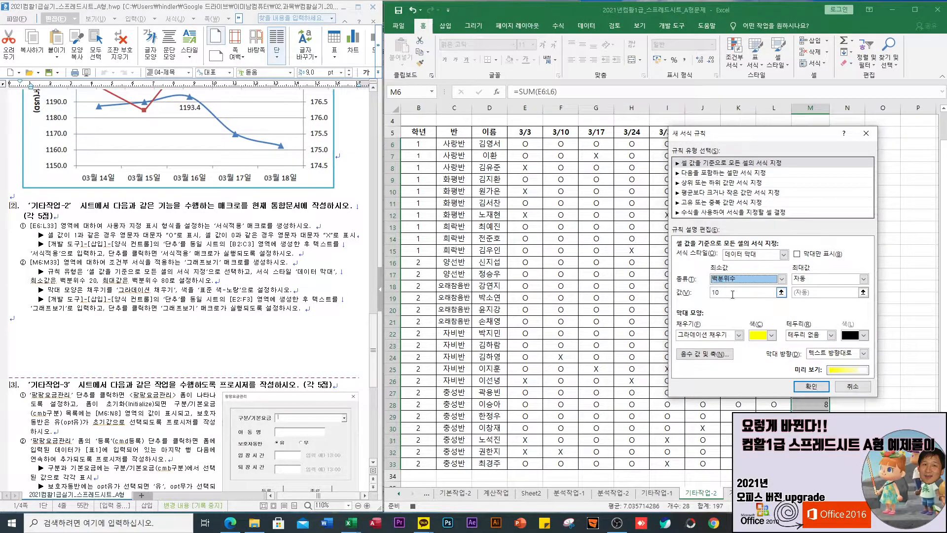
drag(735, 294, 694, 297)
text(20)
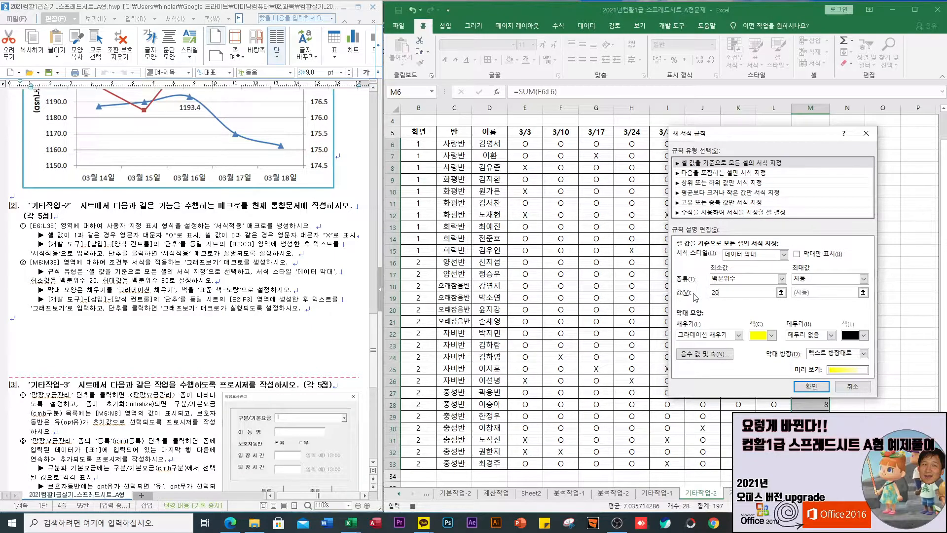
click(864, 279)
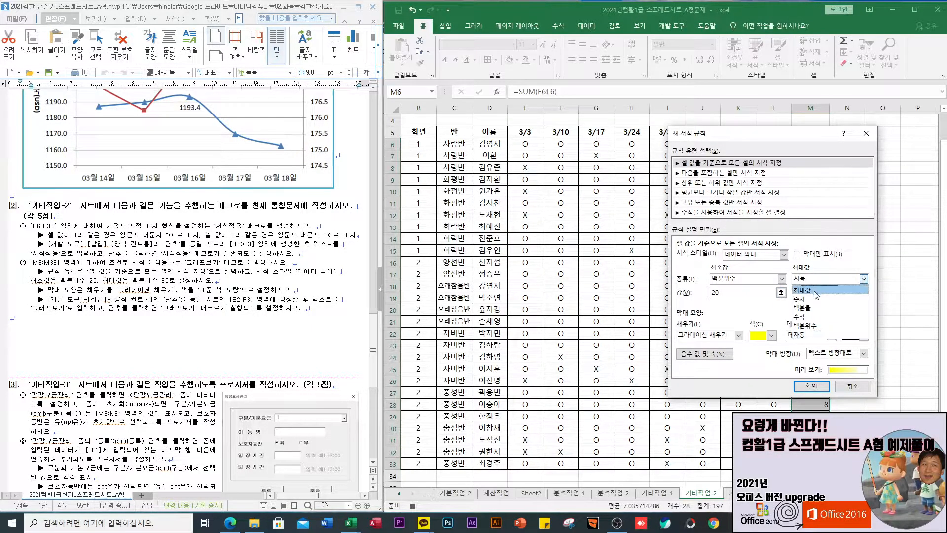
click(805, 325)
double_click(791, 293)
text(80)
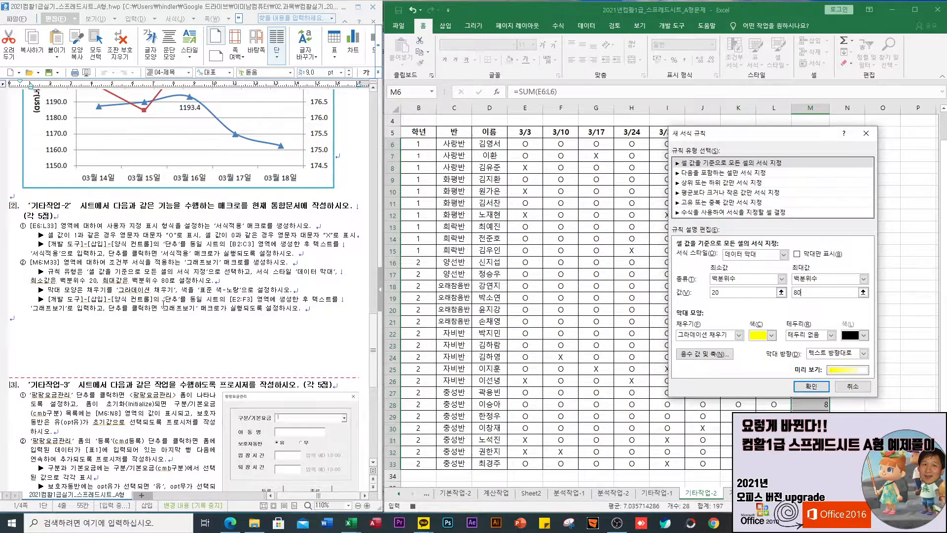
click(811, 386)
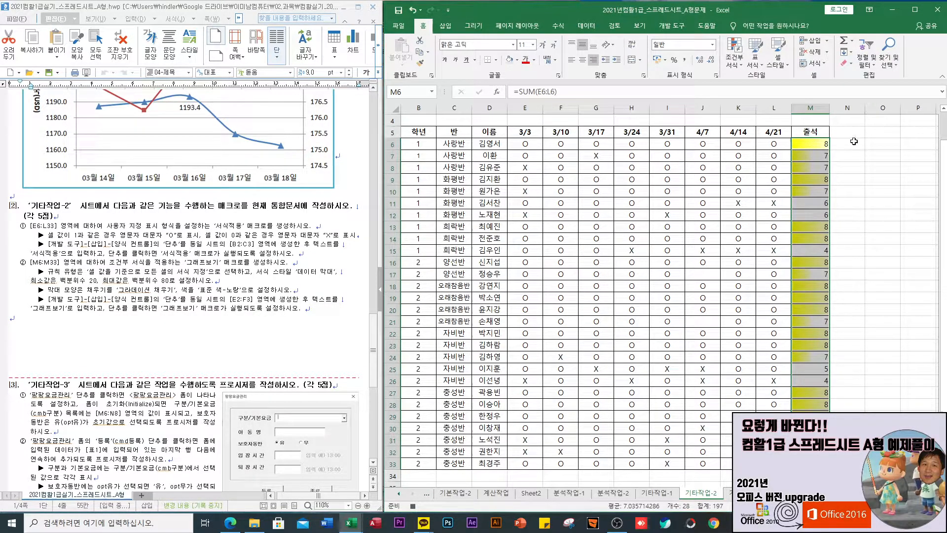
- Select cell O6 and stop recording the 그래프보기 macro
click(884, 143)
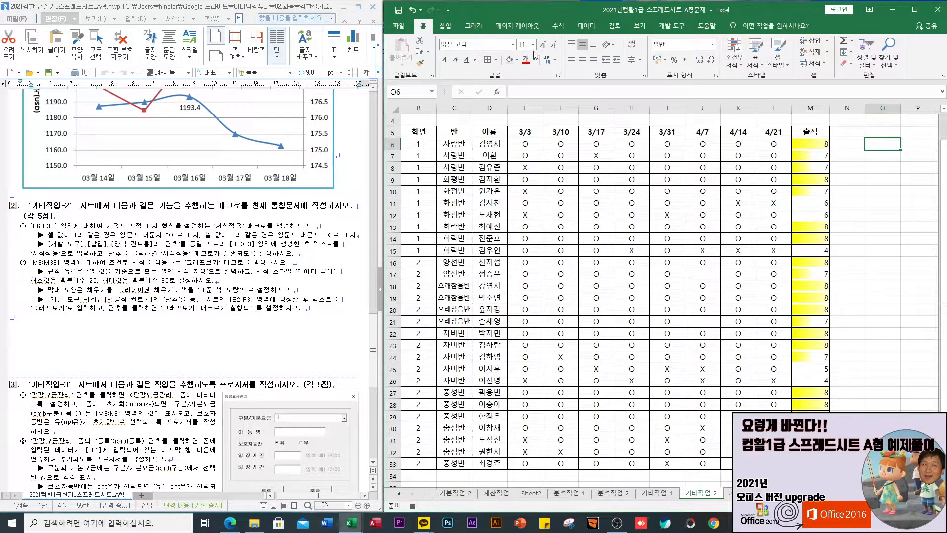
click(673, 25)
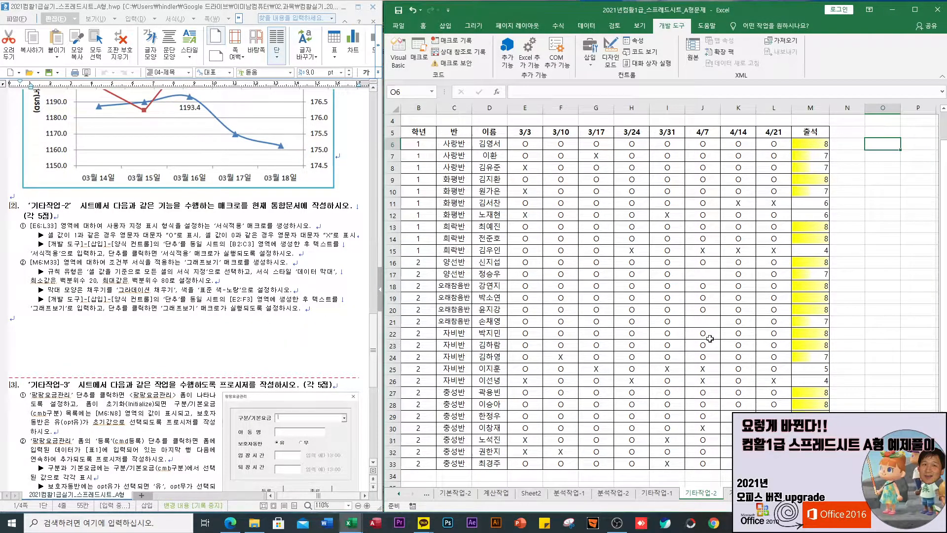
- Draw a form control button over E2:F3 and assign it the current workbook's 그래프보기 macro
scroll(703, 339, up, 1)
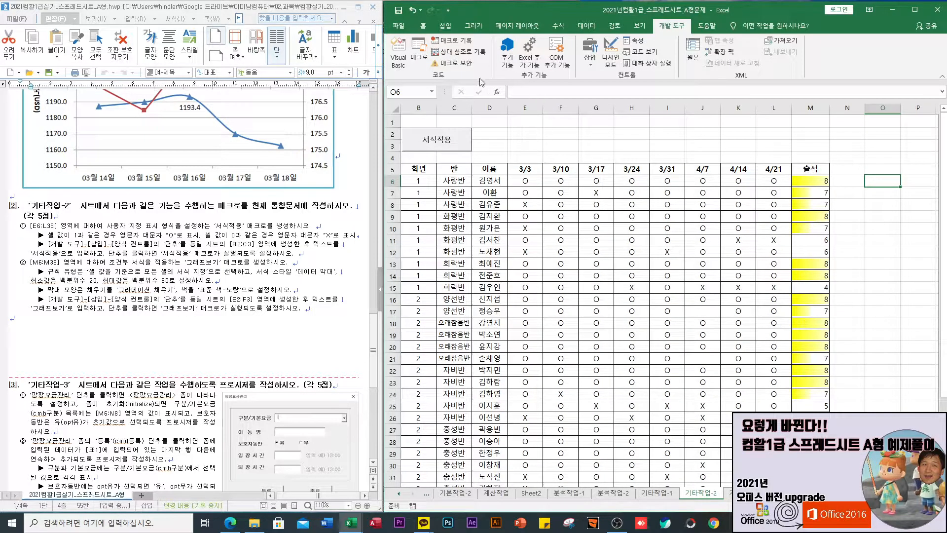
click(590, 59)
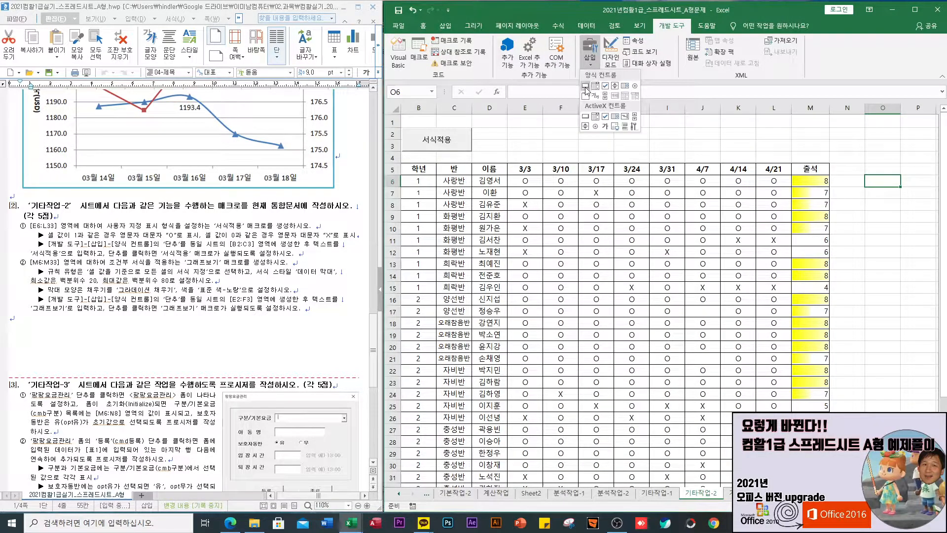
click(585, 85)
drag(507, 126, 583, 151)
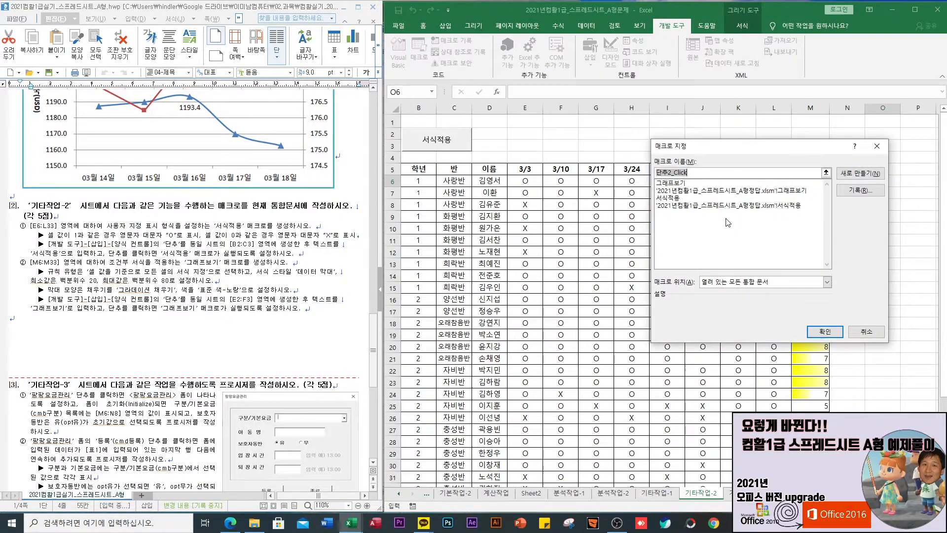
click(675, 183)
click(825, 332)
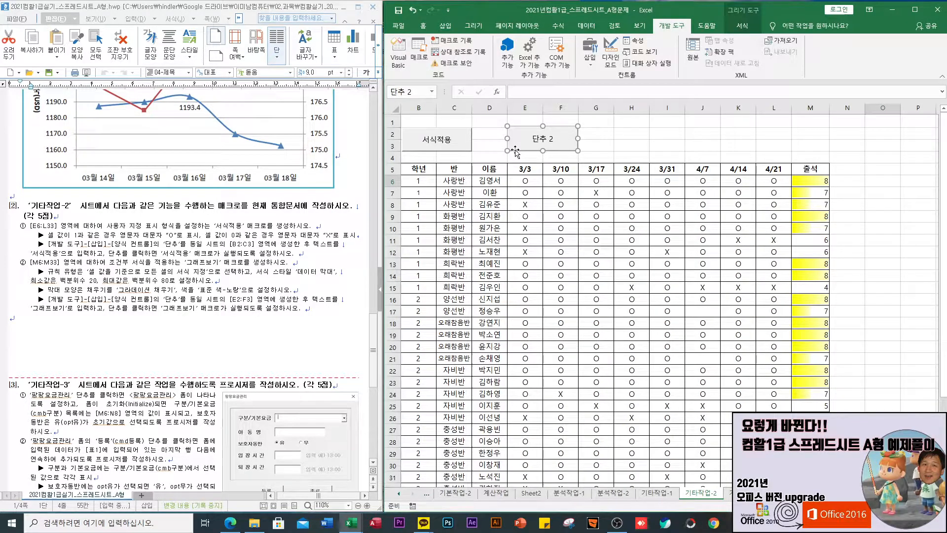
- Change the text of the button over E2:F3 to 그래프보기
click(516, 142)
key(Delete)
key(Delete)
key(Delete)
text(rmfo)
key(BackSpace)
key(BackSpace)
key(BackSpace)
key(BackSpace)
text(그래프)
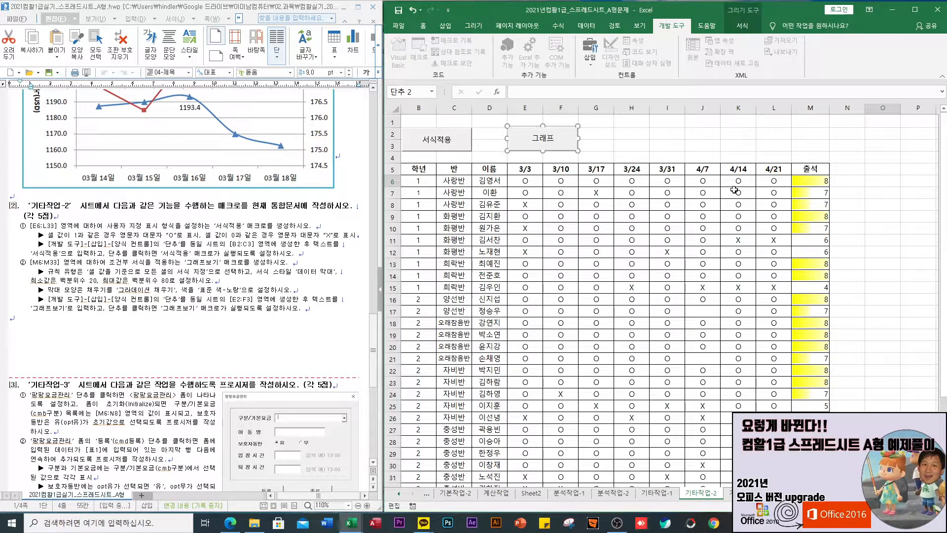
text(보기)
click(703, 135)
- Delete the data bar rule from M6:M33 and reapply it by running the macro from the 그래프보기 button
drag(809, 180, 809, 474)
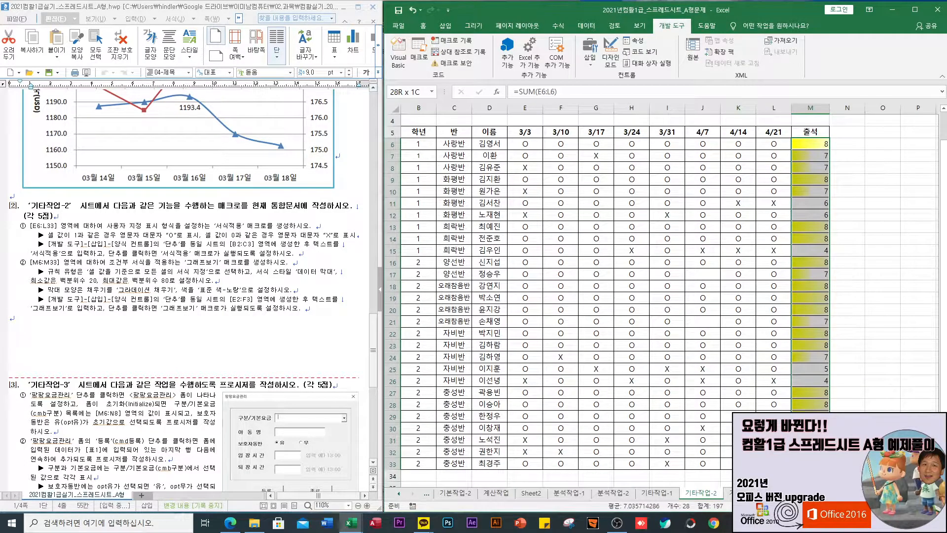
click(423, 26)
click(733, 62)
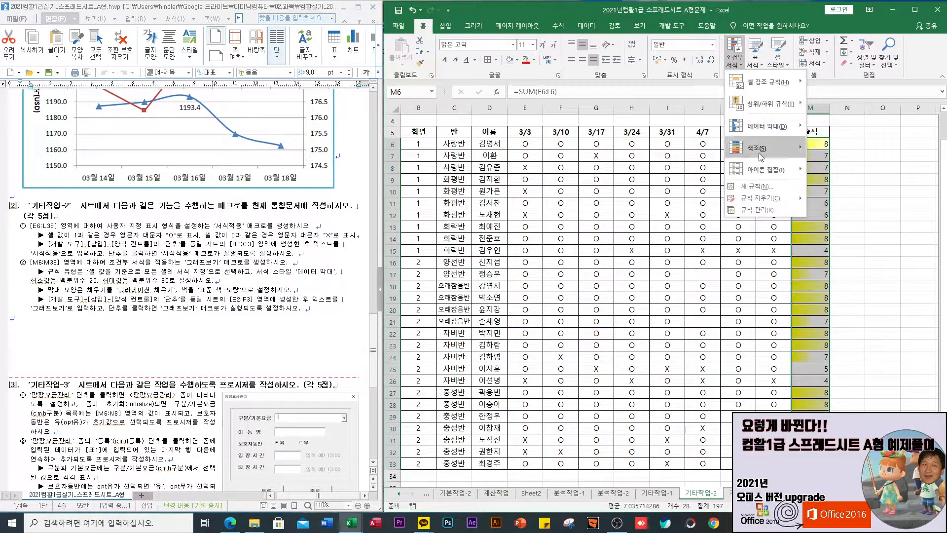
click(760, 210)
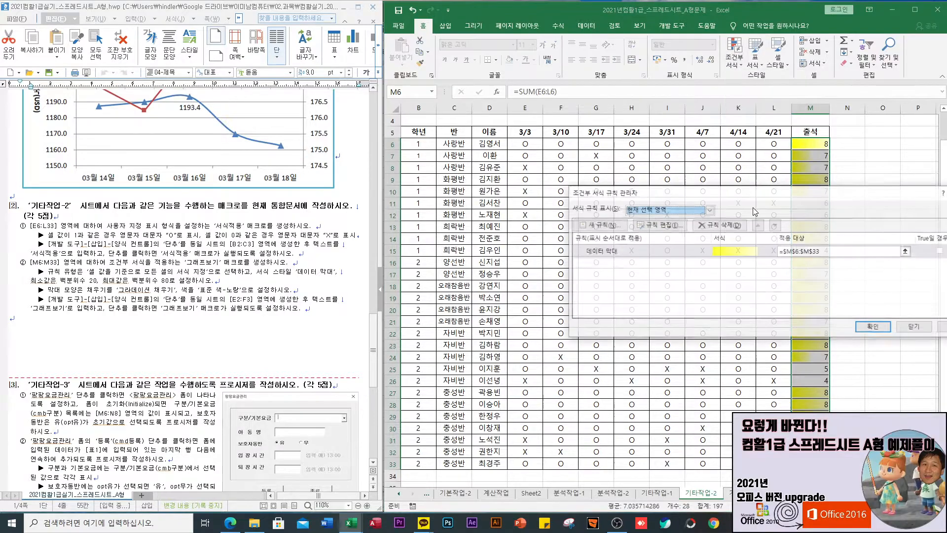
click(673, 249)
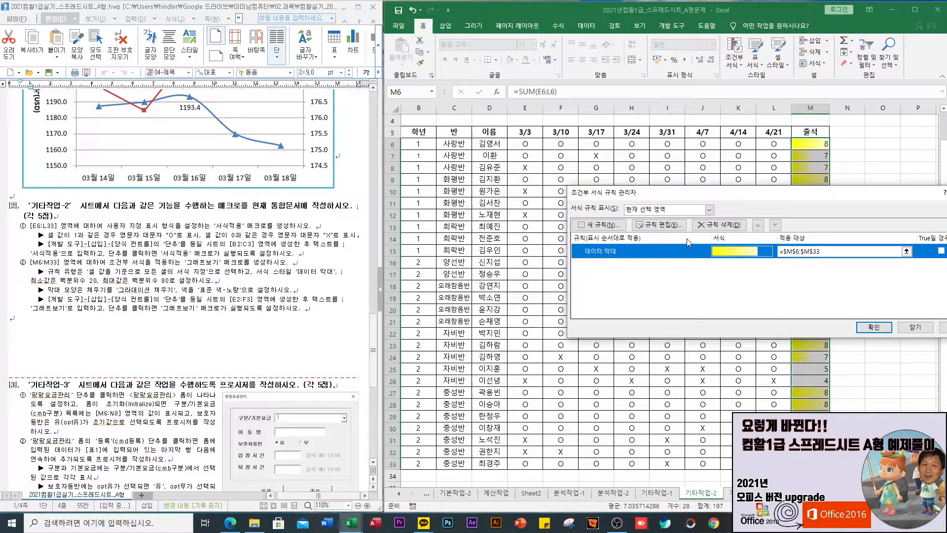
click(715, 226)
click(873, 327)
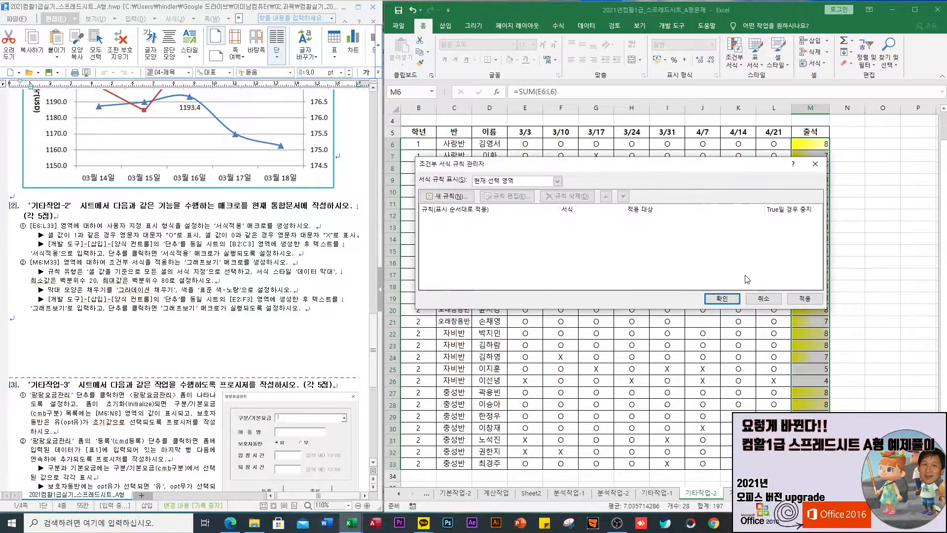
click(734, 300)
click(883, 275)
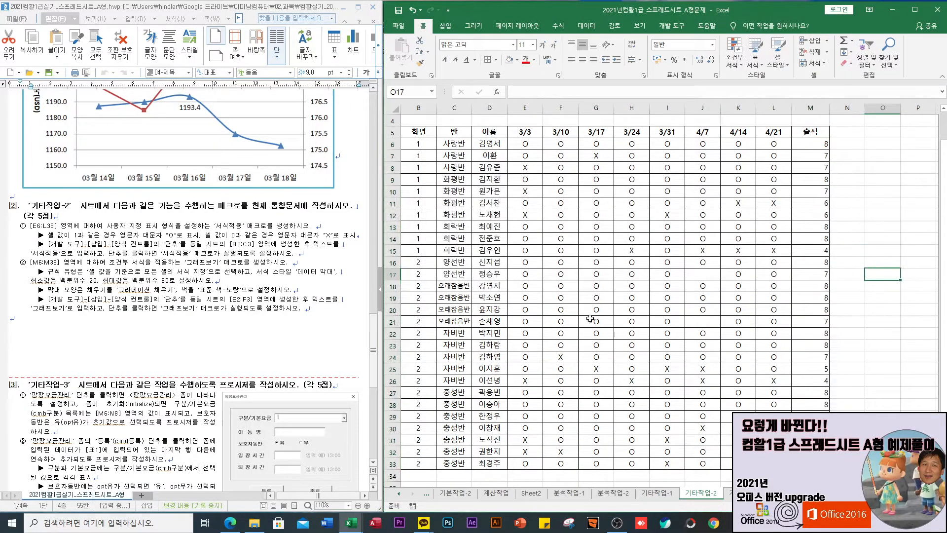
scroll(592, 222, up, 1)
click(550, 144)
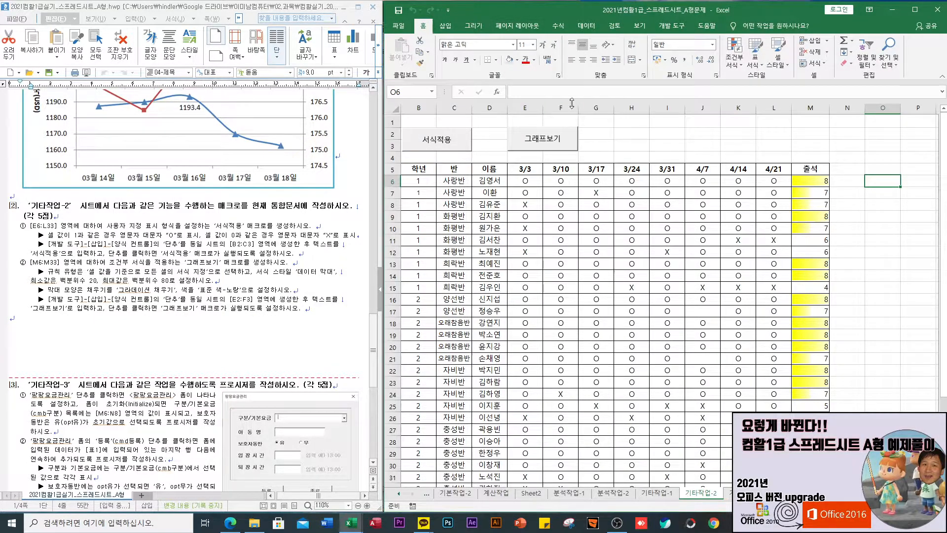
- On the 기타작업-3 sheet, turn on design mode, open the 팡팡요금관리 button's click procedure, and expand the project's 폼 folder
scroll(380, 257, down, 7)
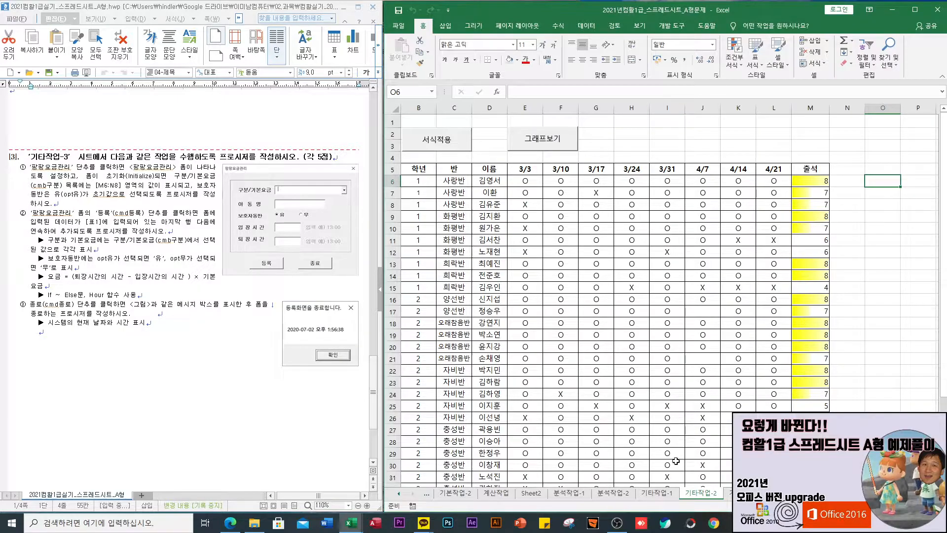
click(746, 493)
click(584, 140)
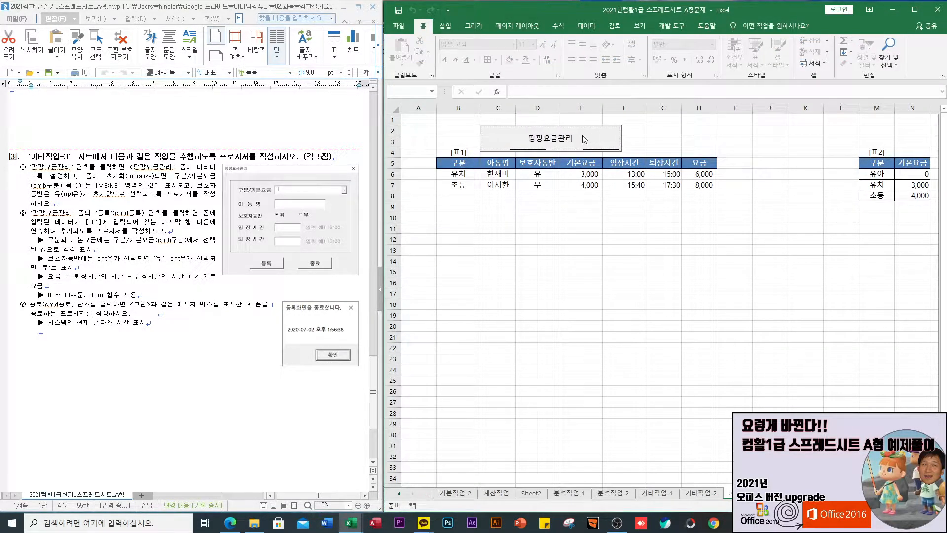
click(673, 26)
click(610, 53)
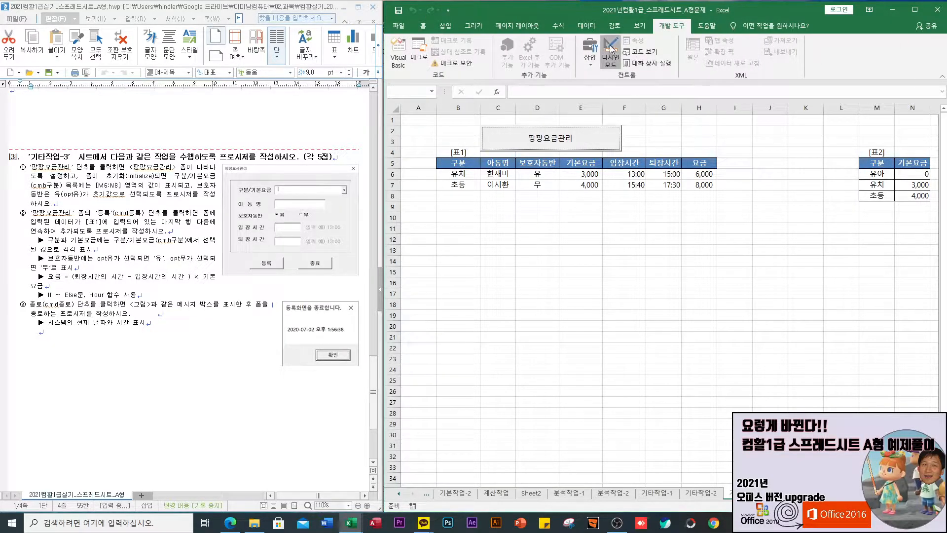
double_click(563, 138)
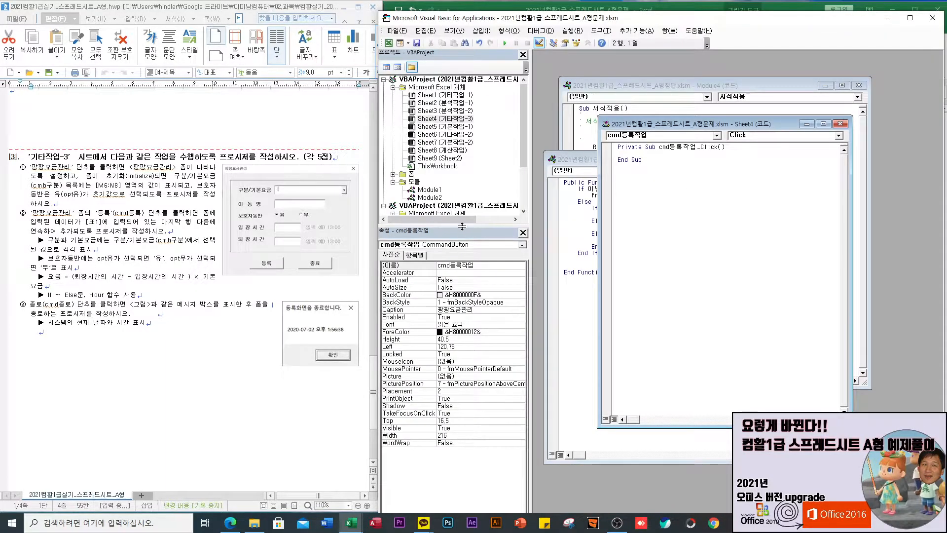
click(393, 175)
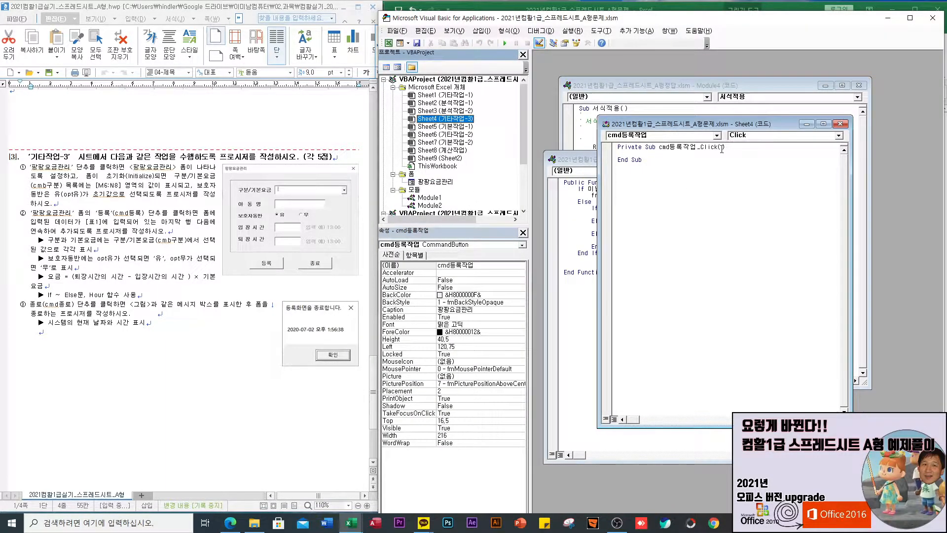
- Make the cmd등록작업 click procedure open the form with 팡팡요금관리.Show, and return to the worksheet
click(637, 152)
text(팡팡요금관리.show)
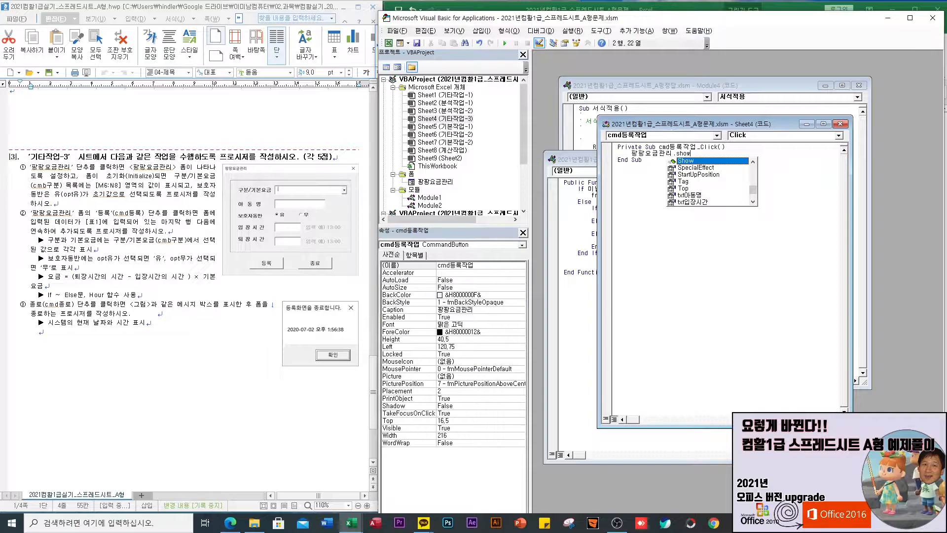
key(alt+F11)
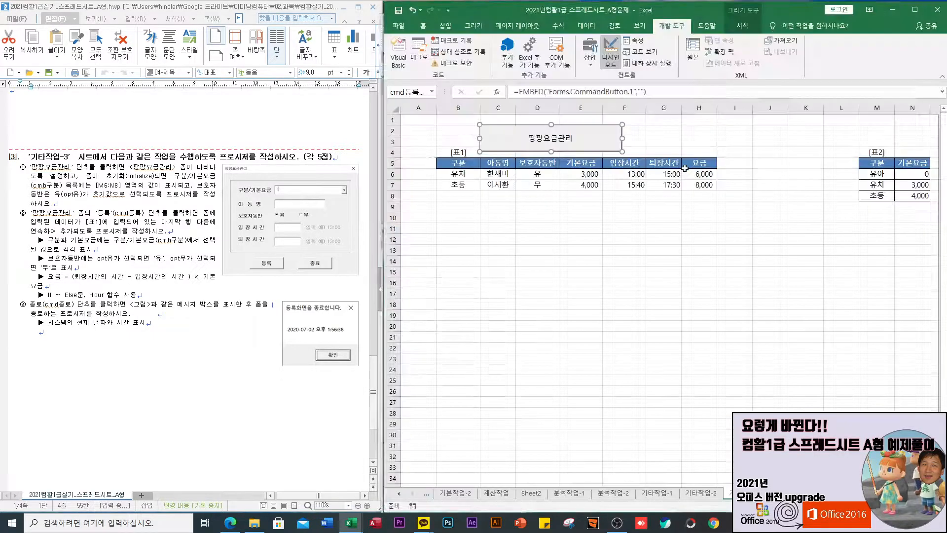
- Turn off design mode, test opening the form from the 팡팡요금관리 sheet button, and close the form
click(612, 51)
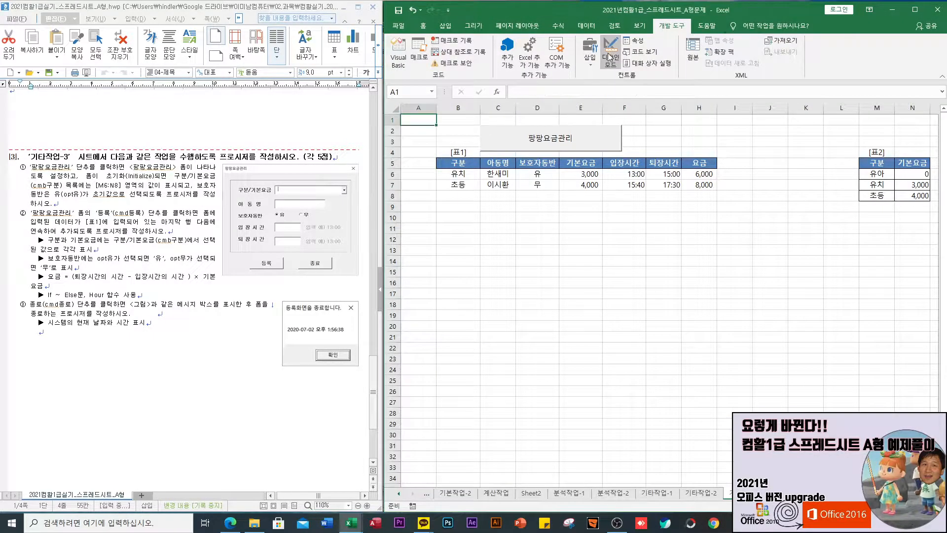
click(572, 144)
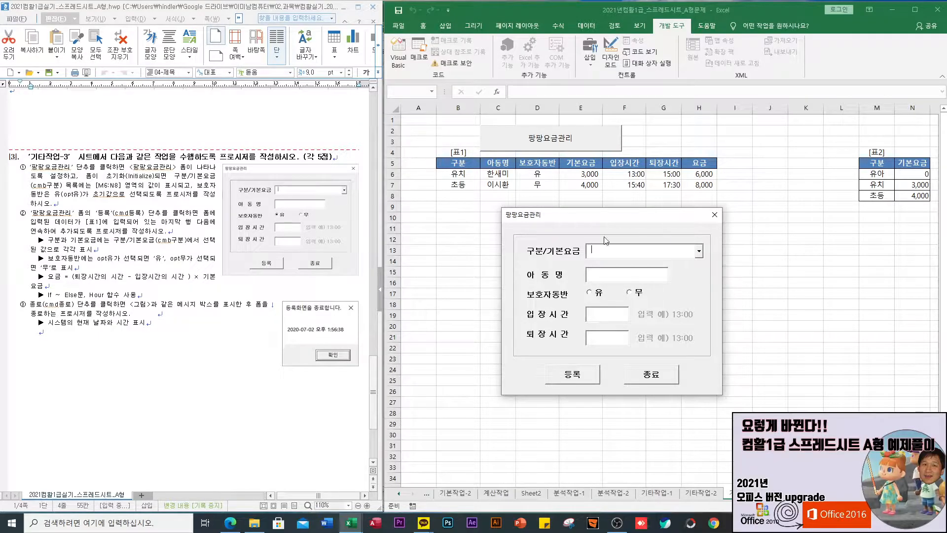
drag(612, 214, 634, 165)
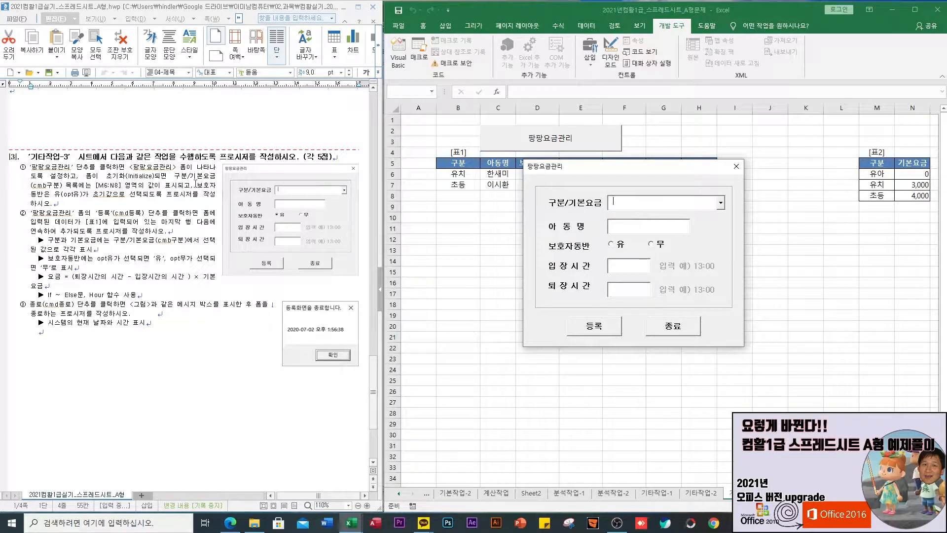
drag(656, 165, 636, 202)
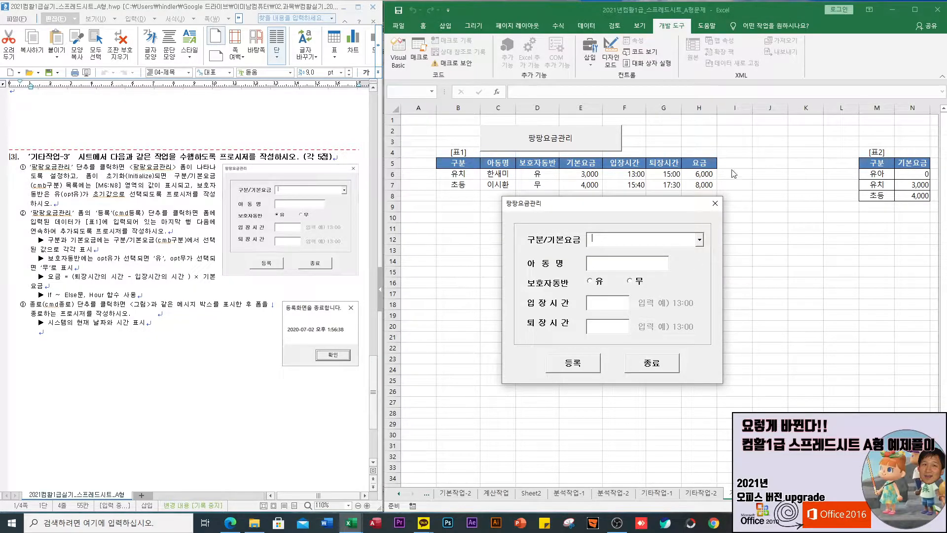
click(715, 203)
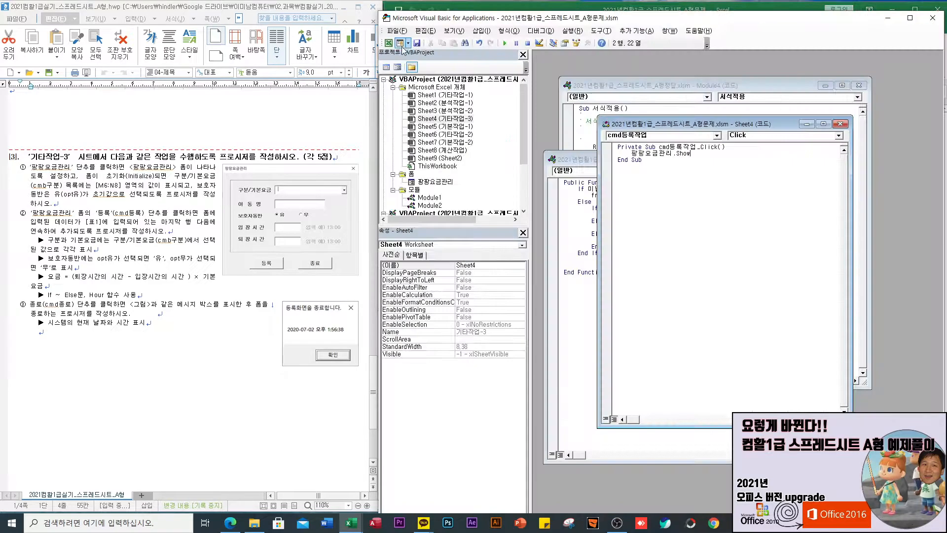
- In the Visual Basic editor, close the open code windows, open the 팡팡요금관리 form and create its UserForm_Click procedure
click(398, 51)
click(841, 125)
click(794, 160)
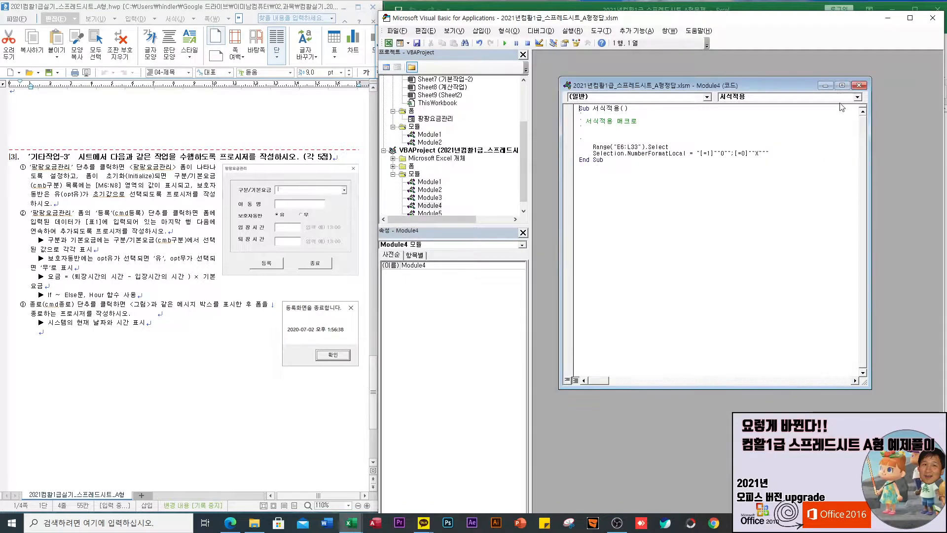
click(859, 85)
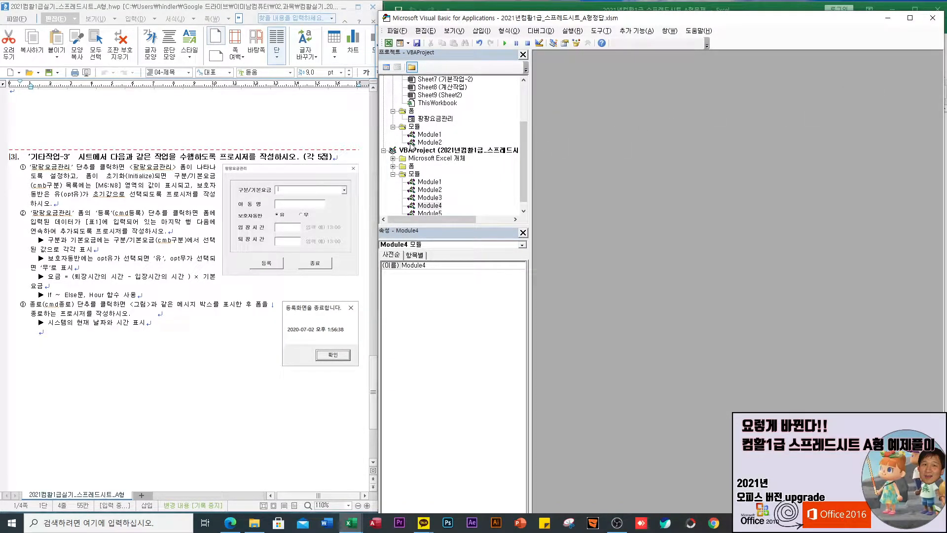
double_click(441, 120)
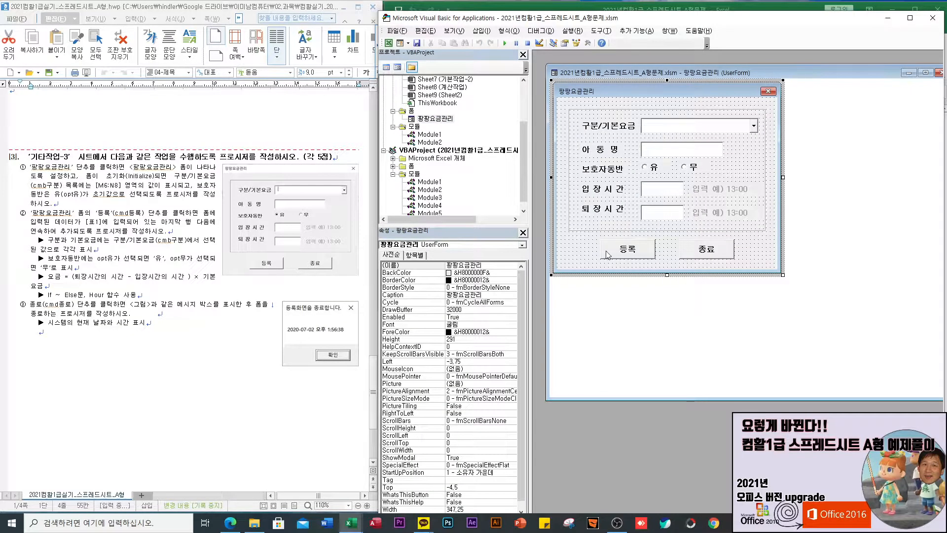
double_click(587, 251)
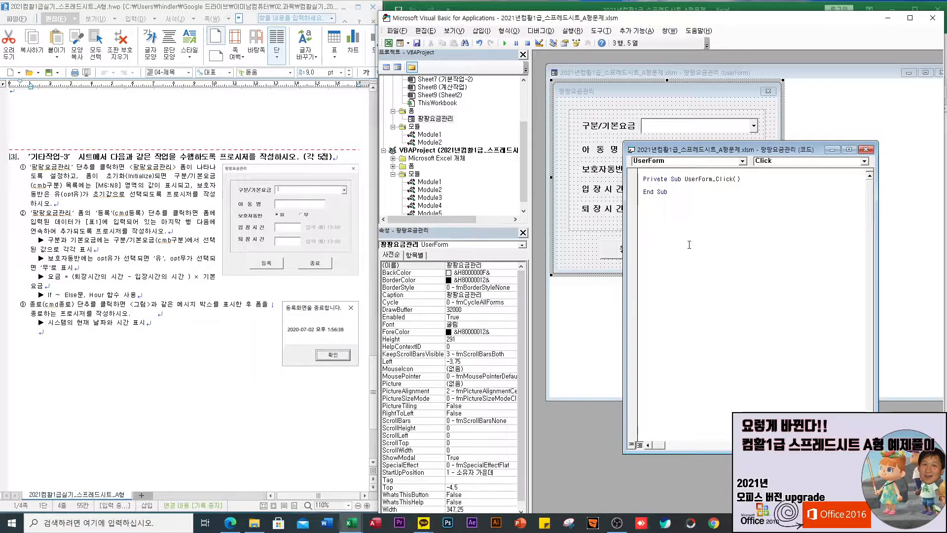
- Enter cmb구분.RowSource = "M6:N8" and opt유 = True in the UserForm_Click procedure
text(cmb구분.RowSource)
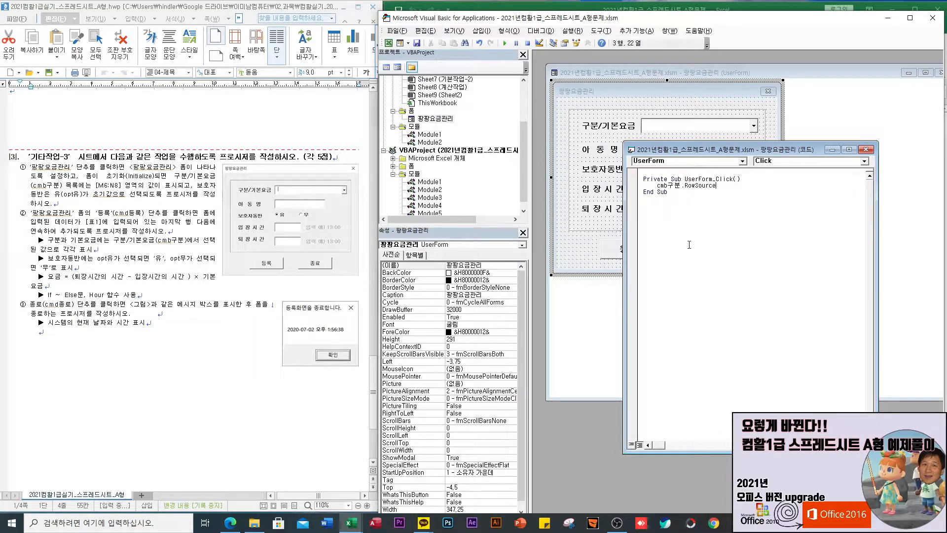
text(=")
text(M6:N8)
key(Return)
text(ㅐㅔ)
text(op)
text(tdb)
key(BackSpace)
key(Hangul)
text(ㅇㅠ)
key(Hangul)
text(=t)
- Run the form, check its 구분/기본요금 list and 보호자동반 options, and close it
key(F5)
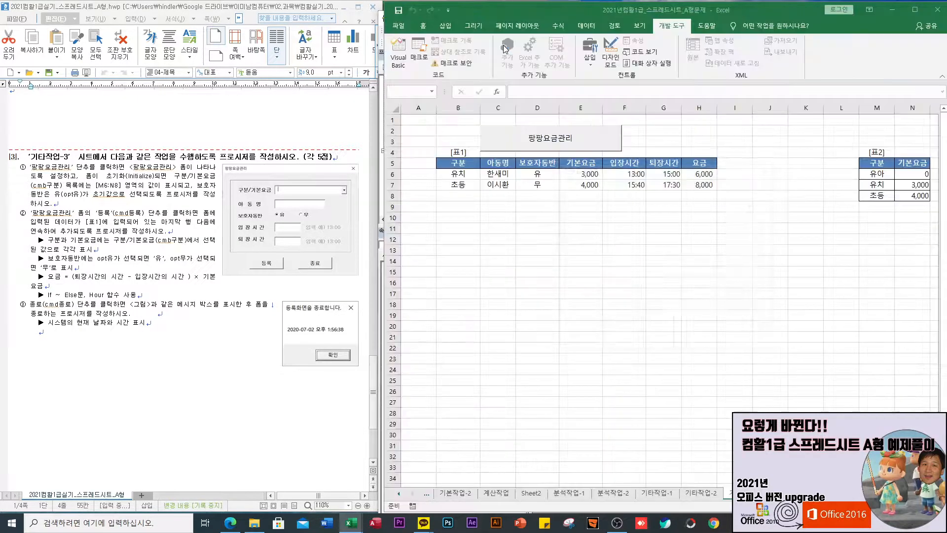
click(754, 206)
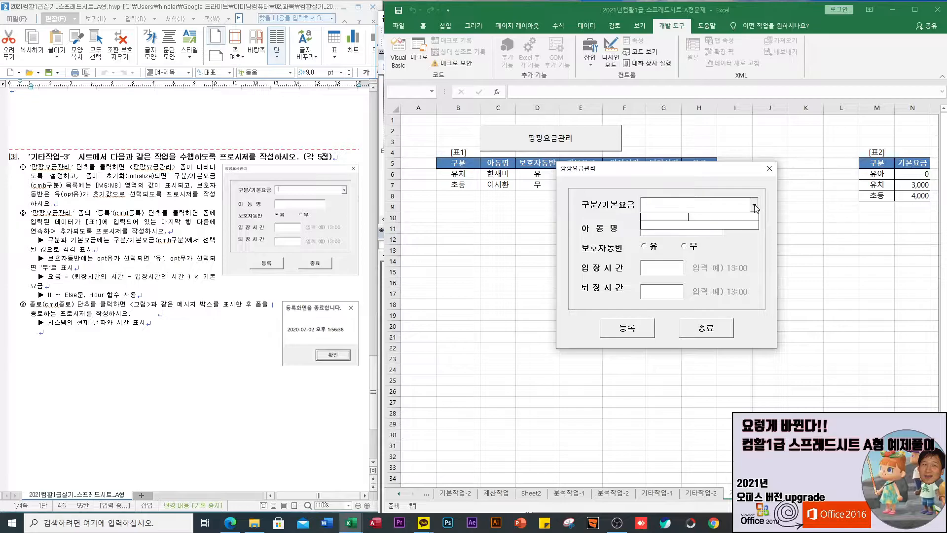
click(755, 206)
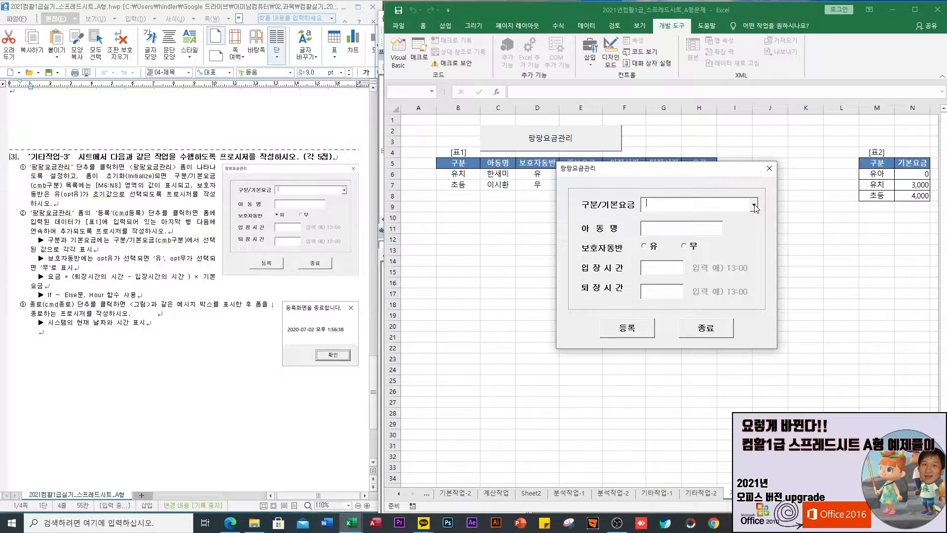
click(770, 169)
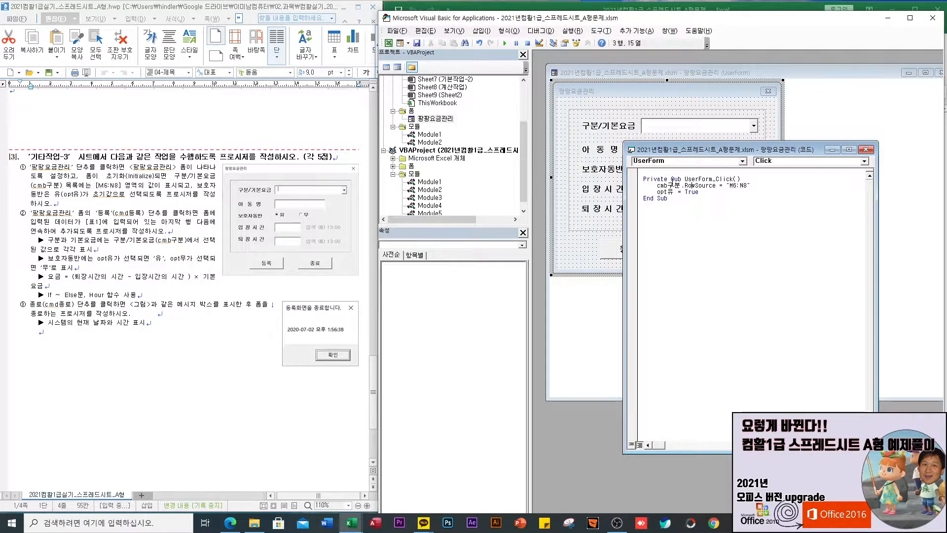
- Move the cmb구분.RowSource and opt유 lines from UserForm_Click into a new UserForm_Initialize procedure and indent them
drag(699, 192, 660, 185)
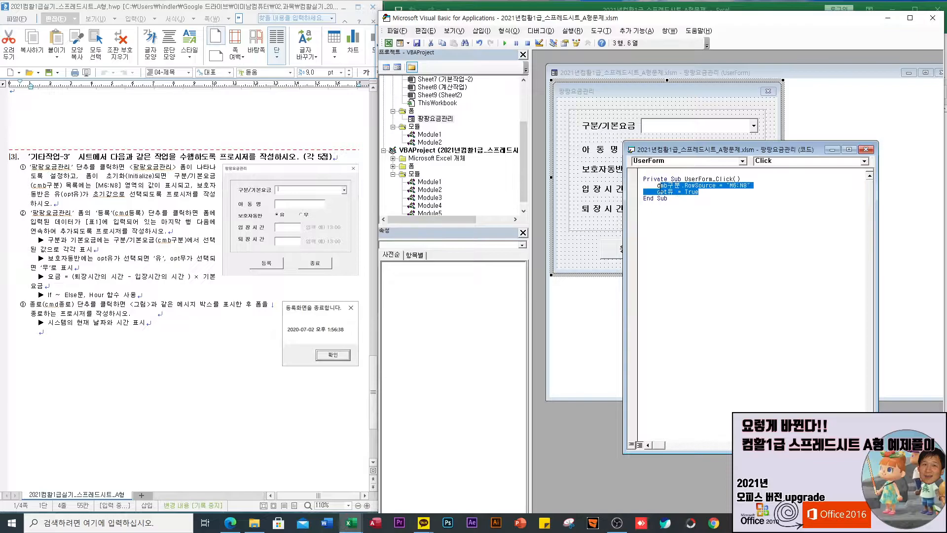
key(ctrl+x)
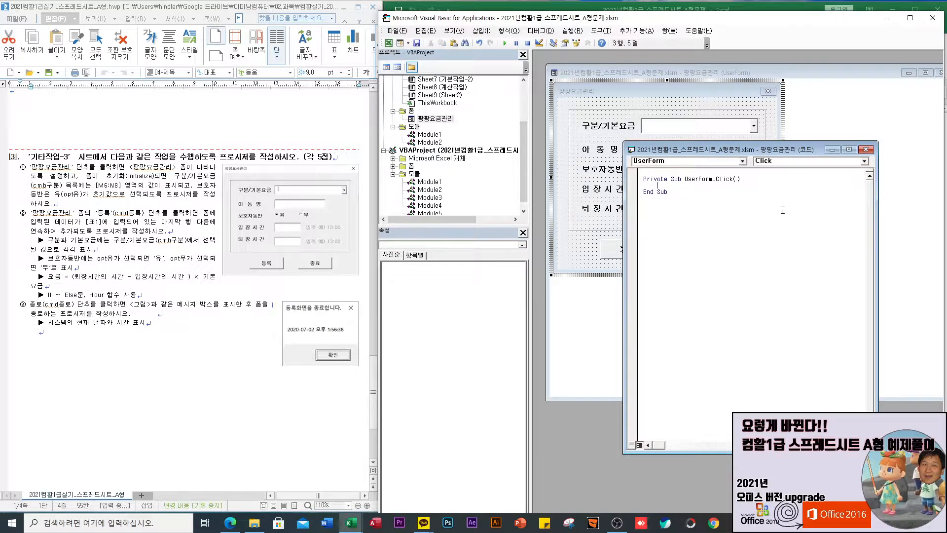
click(781, 160)
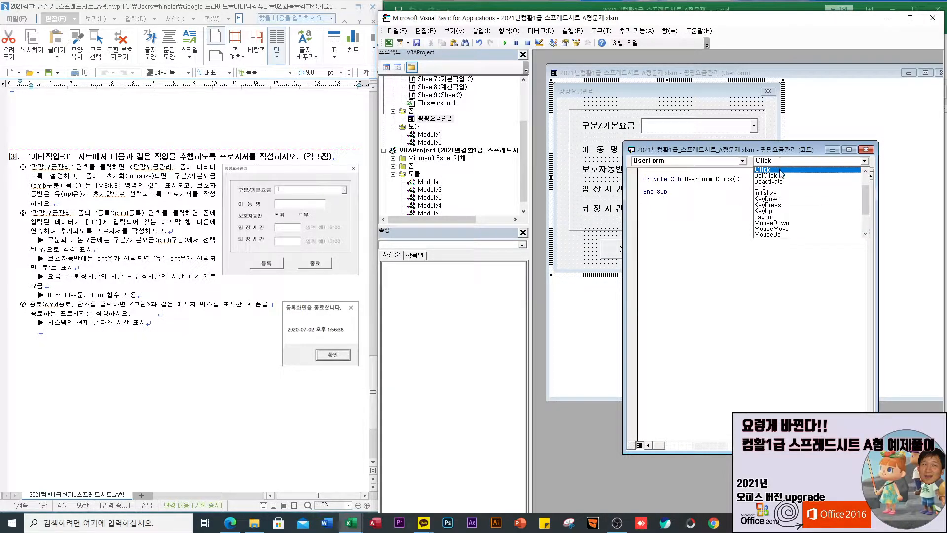
click(775, 193)
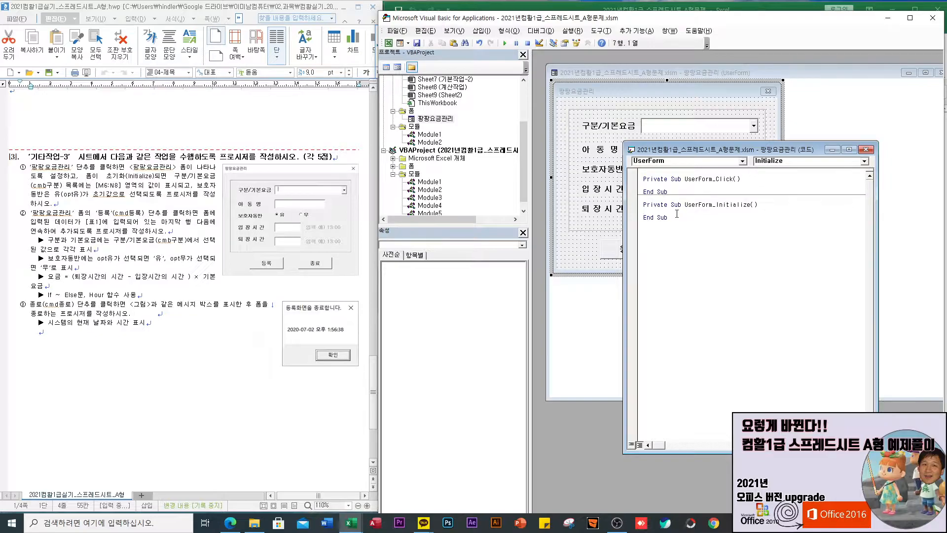
key(ctrl+v)
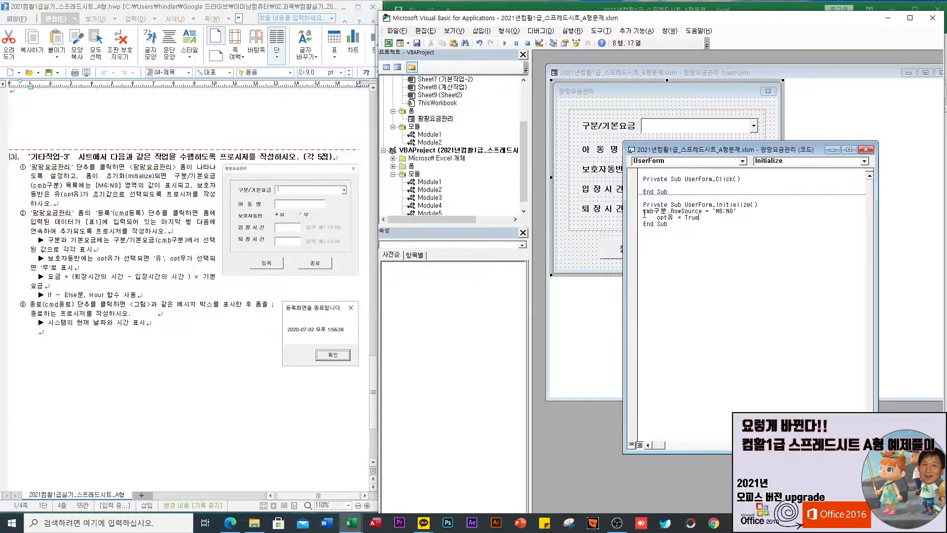
key(Tab)
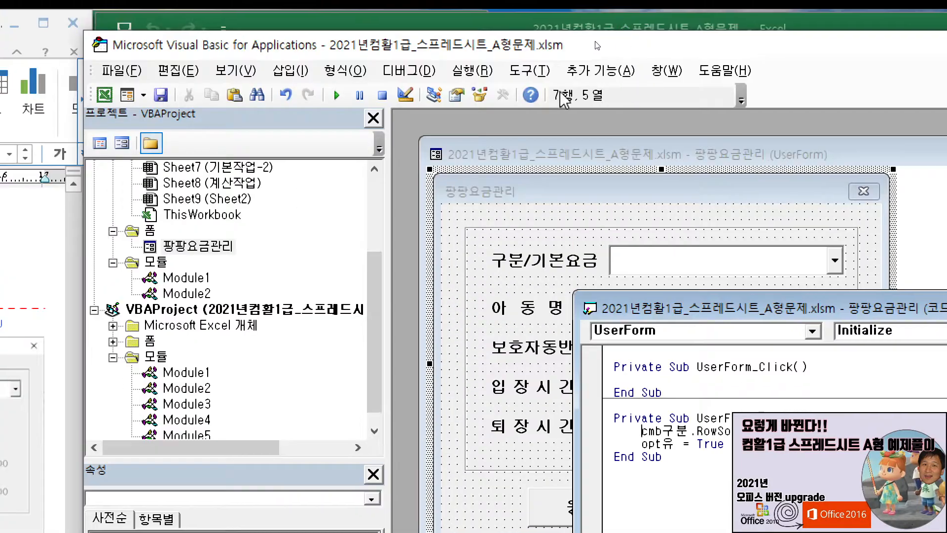
- Run the form again to check the 구분/기본요금 list entries after initialization, and close it
click(336, 96)
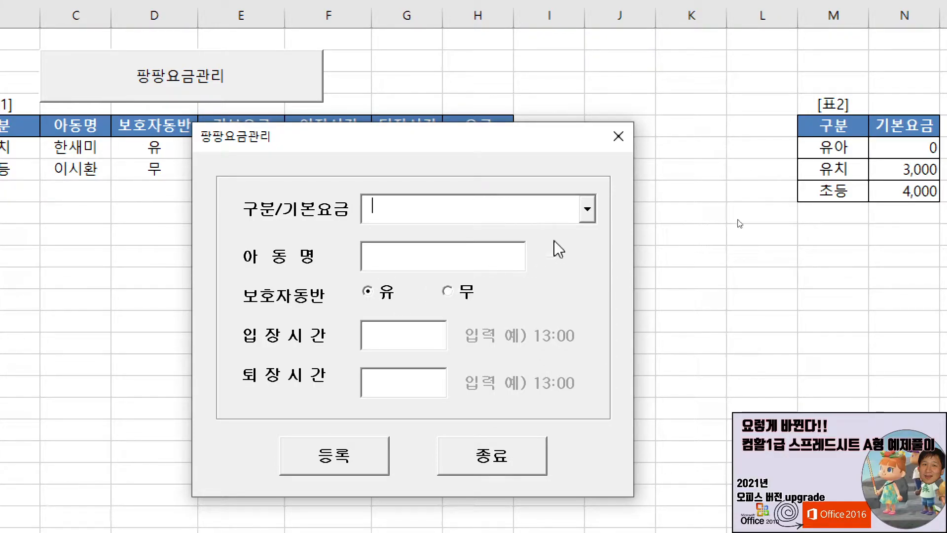
click(587, 212)
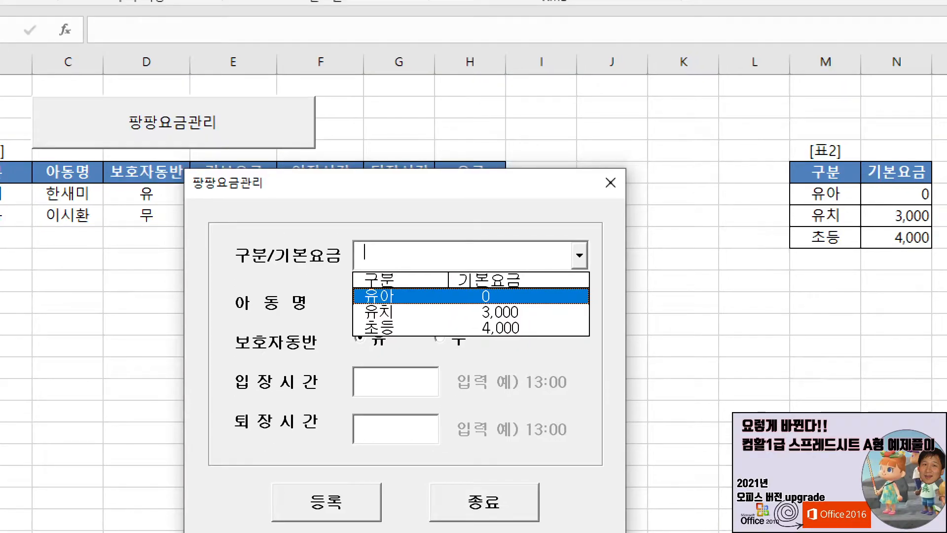
click(610, 182)
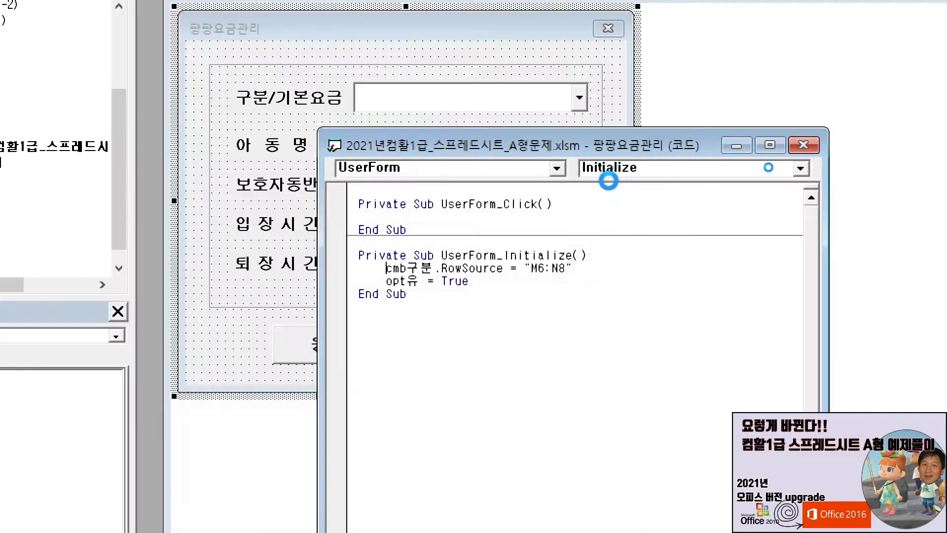
- Add the line opt무 = True below opt유 = True in UserForm_Initialize, and test-run the form
click(486, 282)
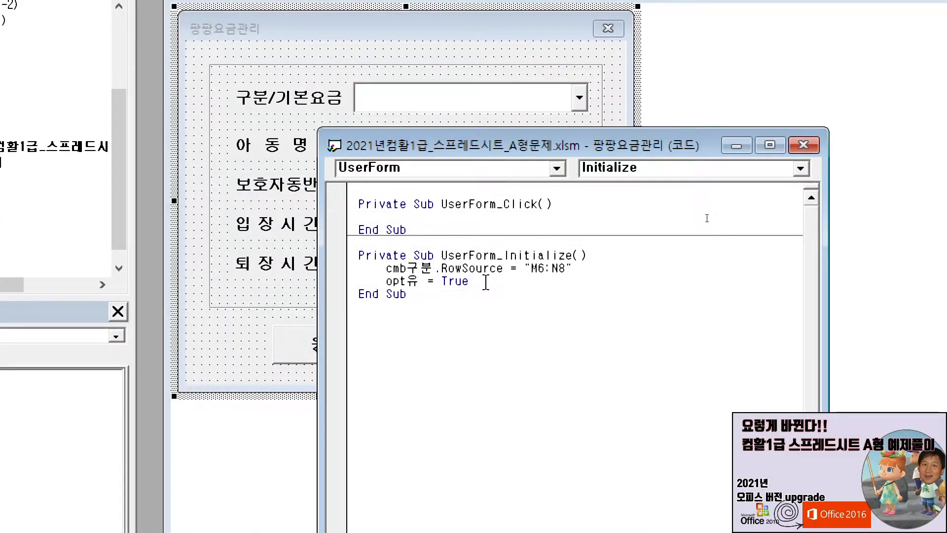
key(Return)
text(opt)
text(a)
key(BackSpace)
text(무 )
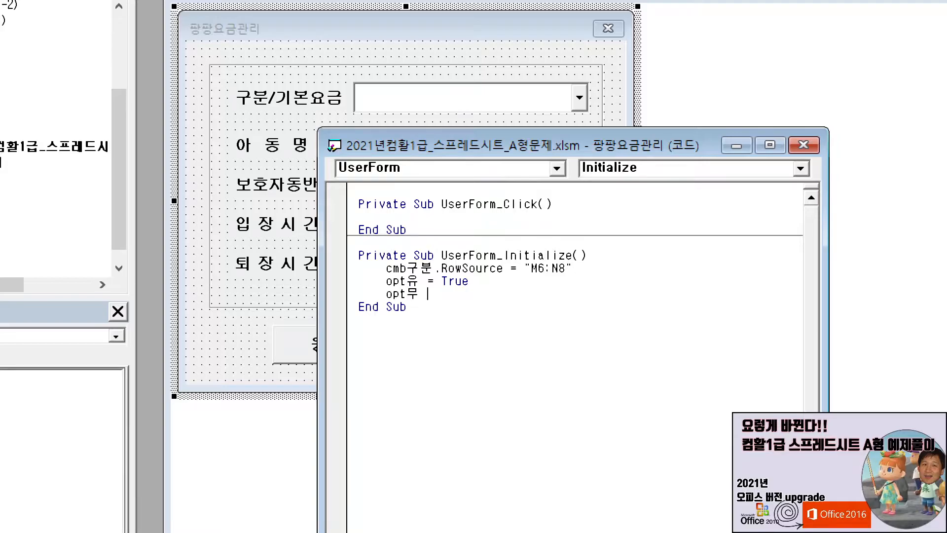
text(=tre)
key(Up)
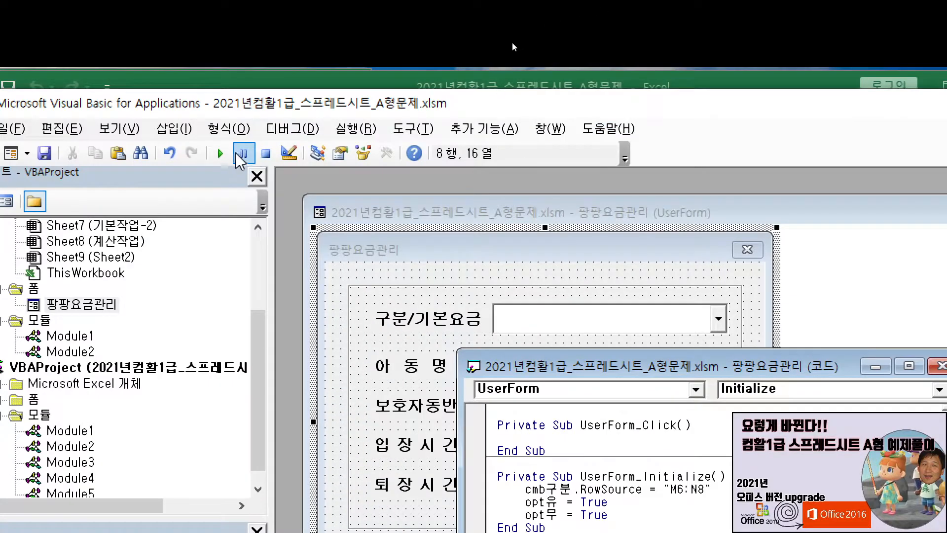
click(243, 152)
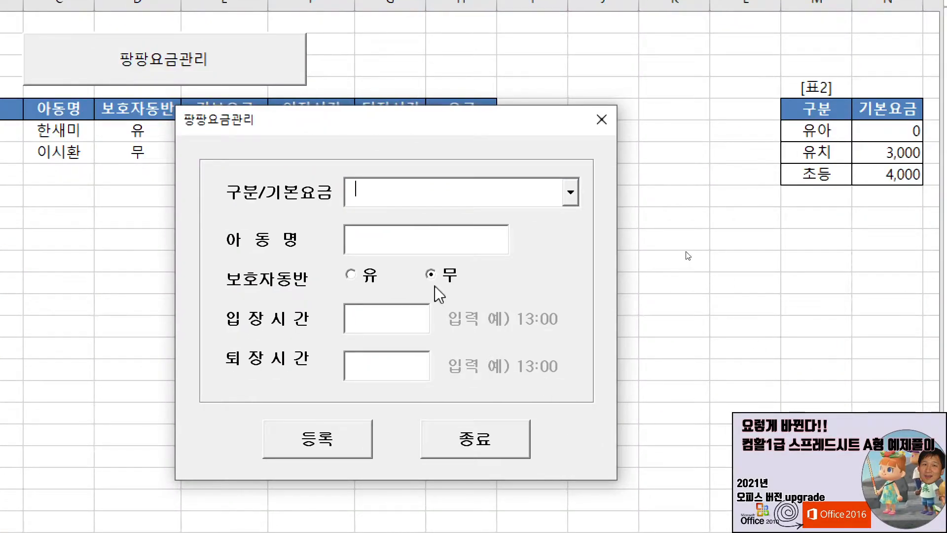
click(603, 120)
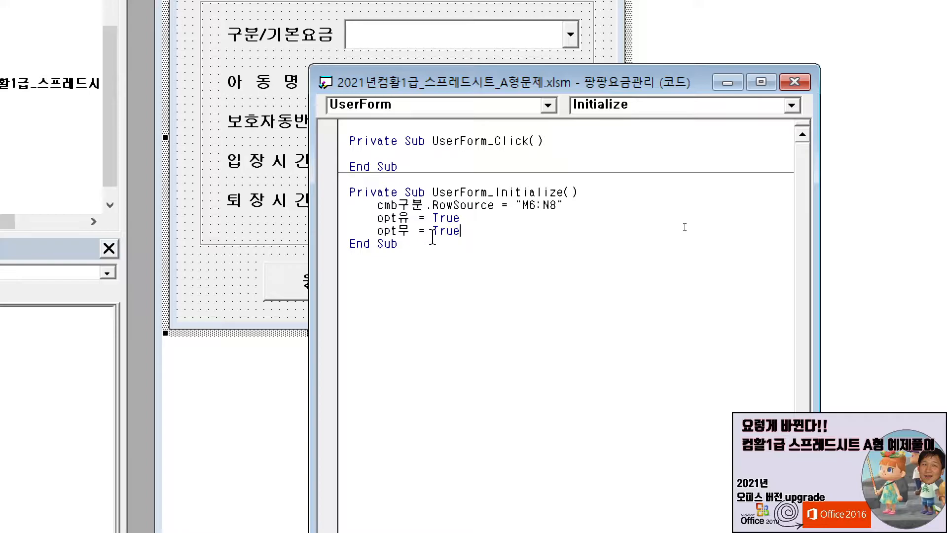
- Move the code window off the form's option buttons and delete the opt무 = True line from UserForm_Initialize
drag(462, 79, 524, 177)
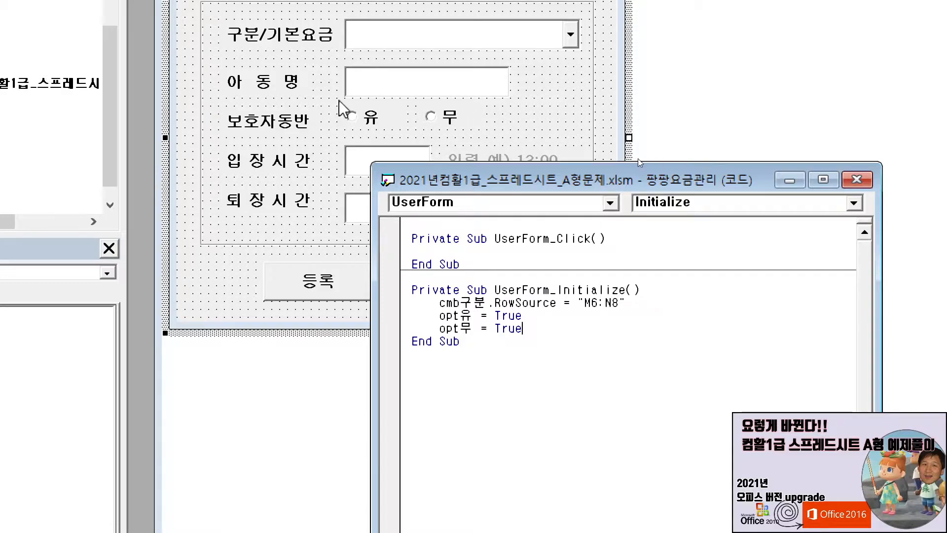
drag(439, 328, 547, 325)
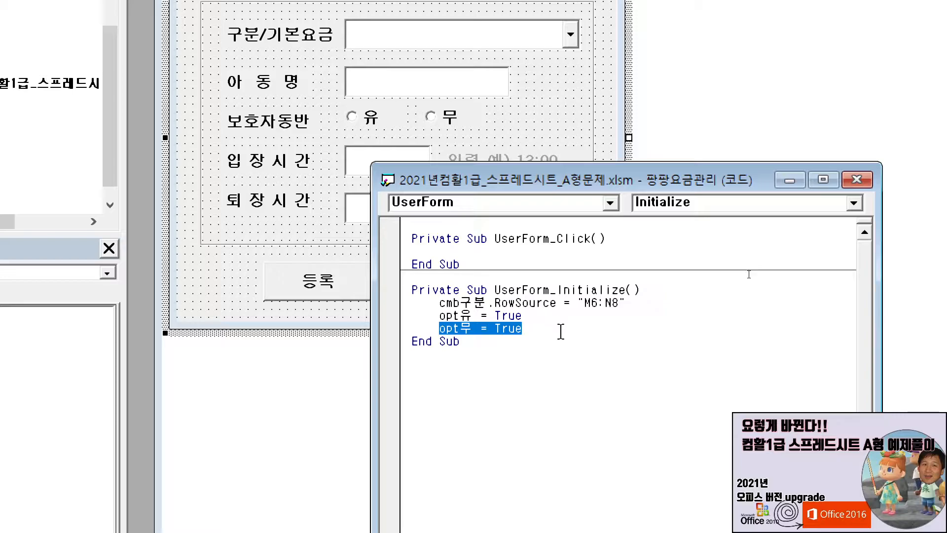
key(BackSpace)
key(BackSpace)
key(BackSpace)
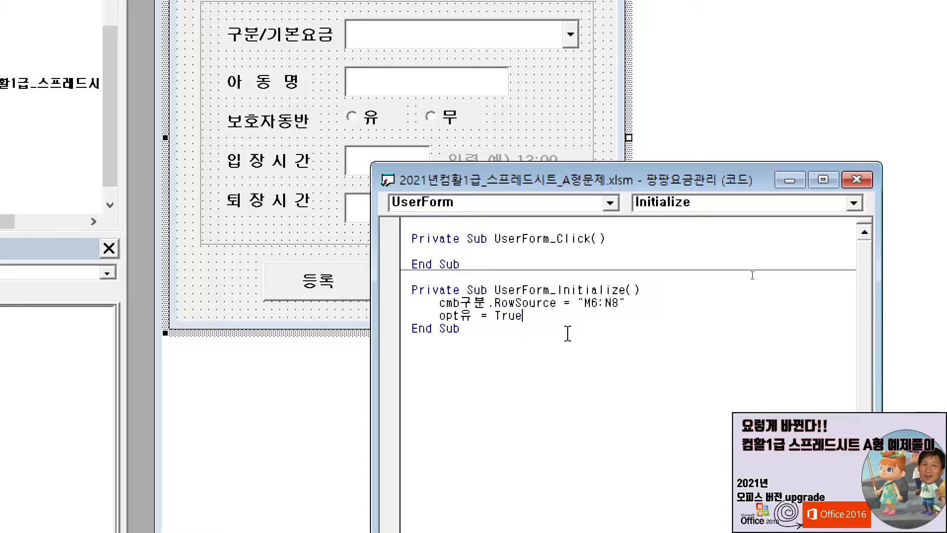
key(alt+F11)
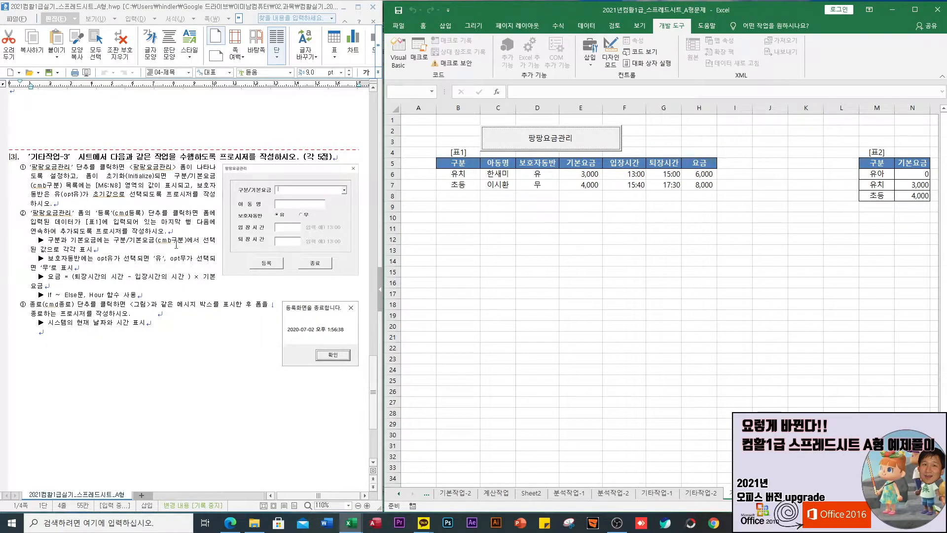
click(402, 47)
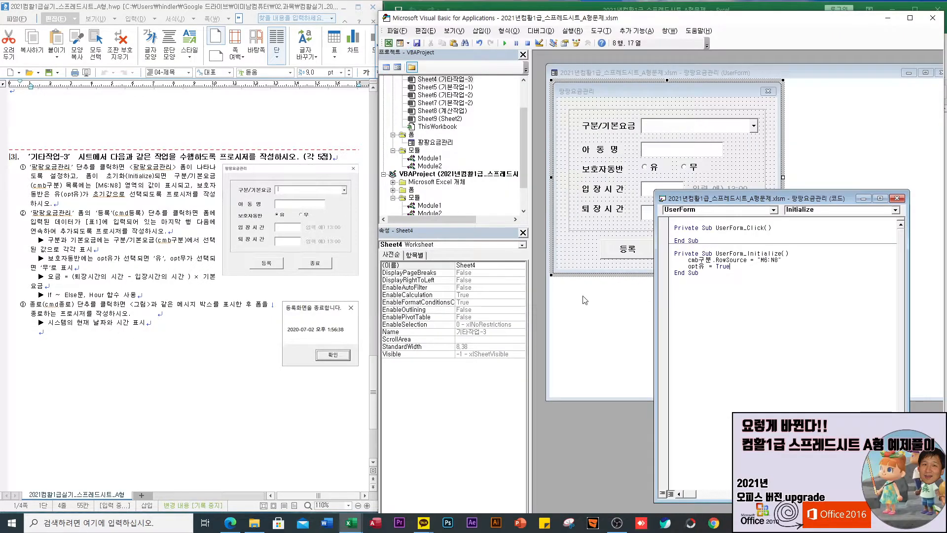
- Create the click procedure for the form's 종료 button with the lines MsgBox Now() and Unload Me
click(902, 199)
double_click(707, 249)
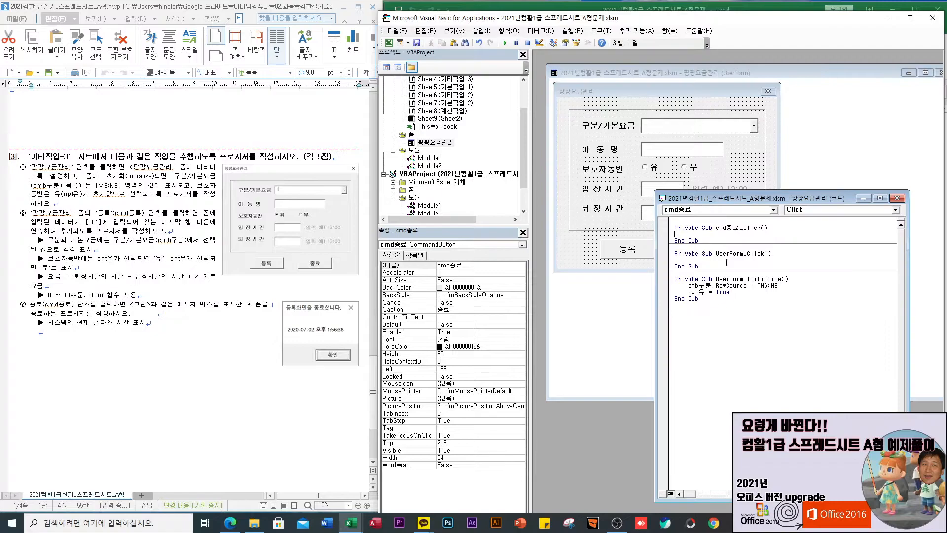
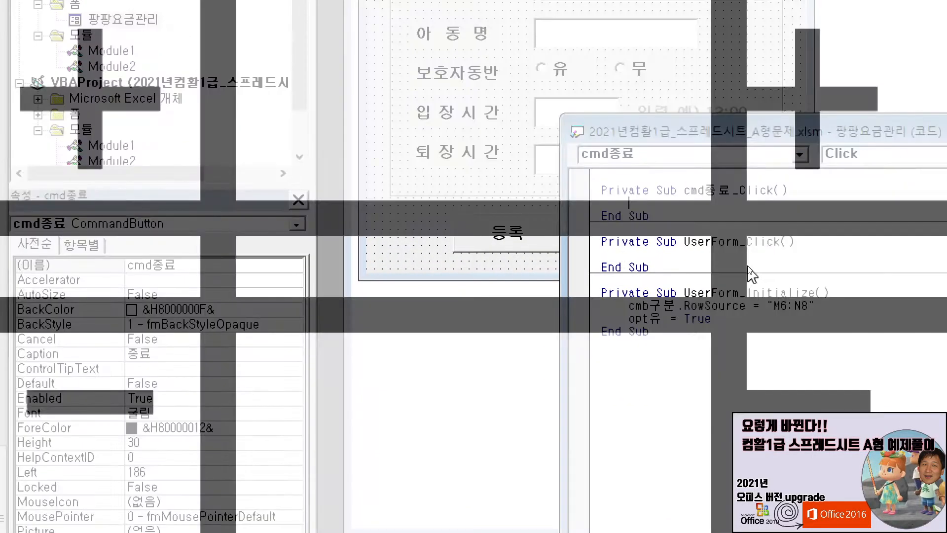
text(msgbox)
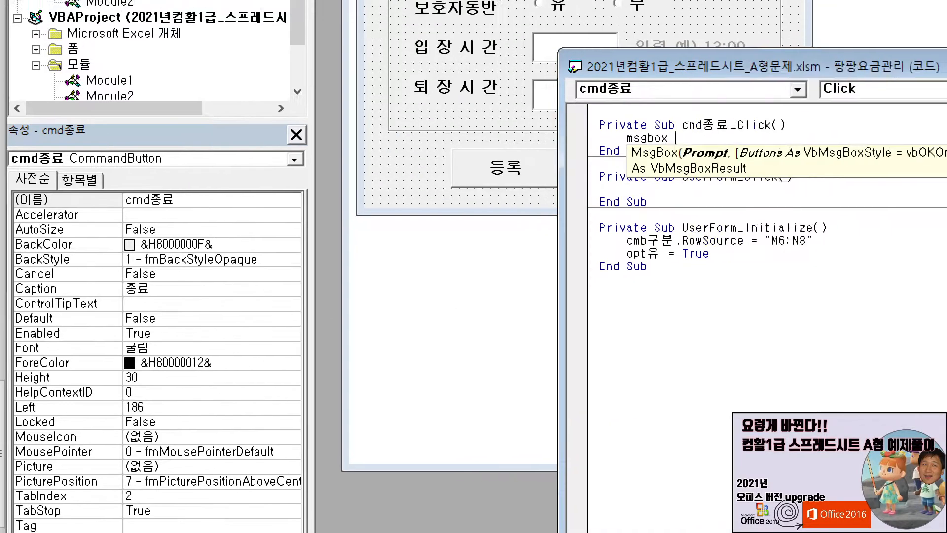
text( now)
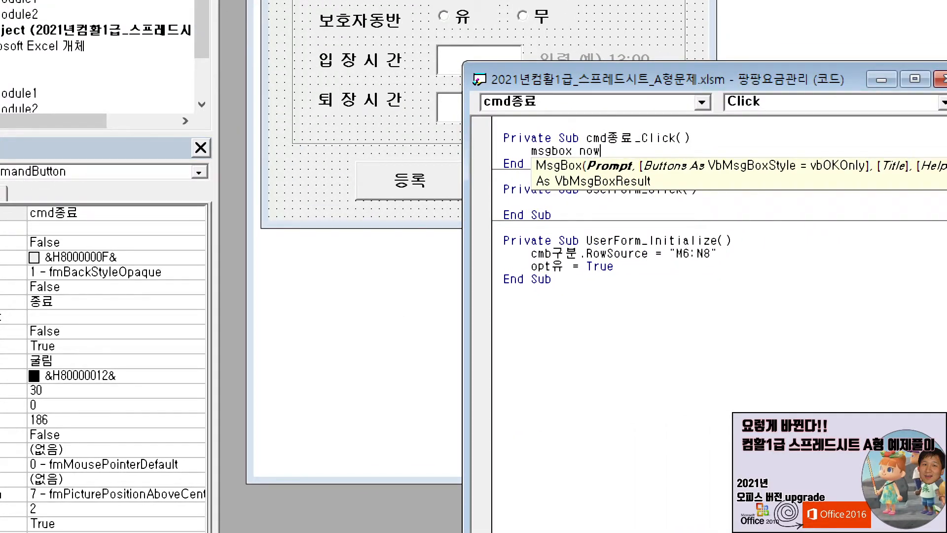
text(()
key(Return)
text(u)
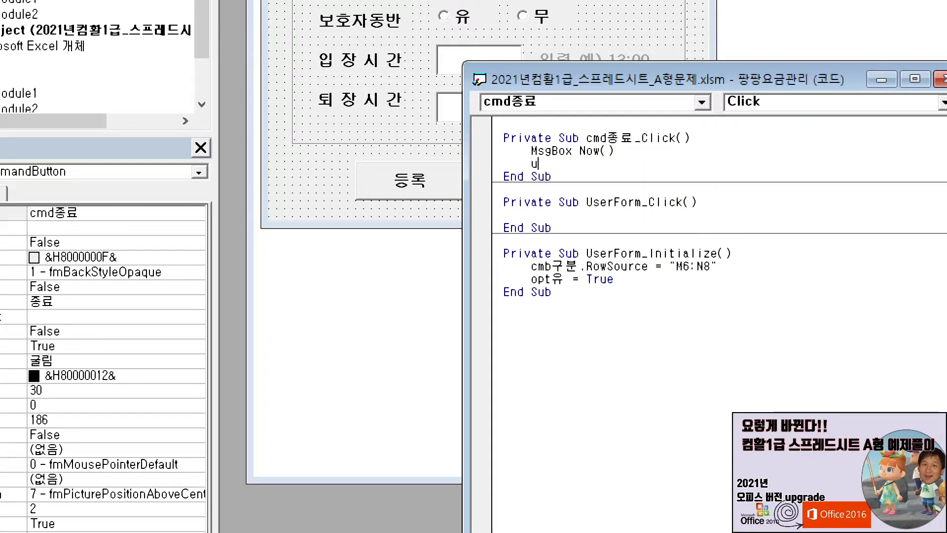
text(nload me)
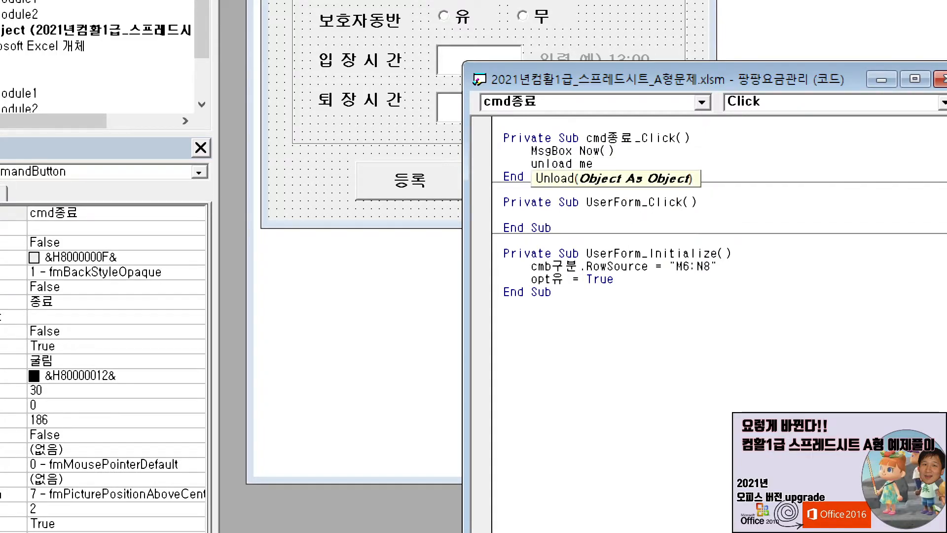
key(Down)
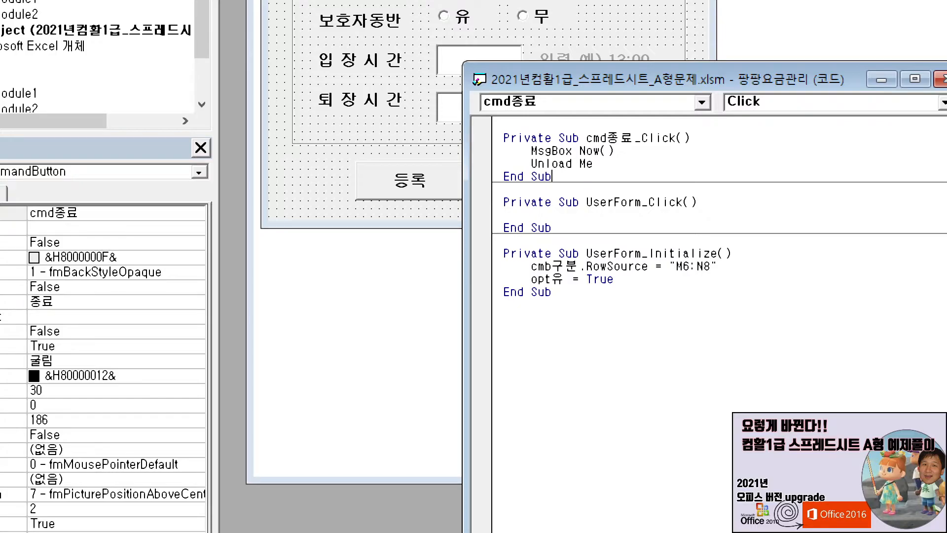
- Open the 팡팡요금관리 form from the worksheet, test its 종료 button, and dismiss the date-and-time message
key(alt+F11)
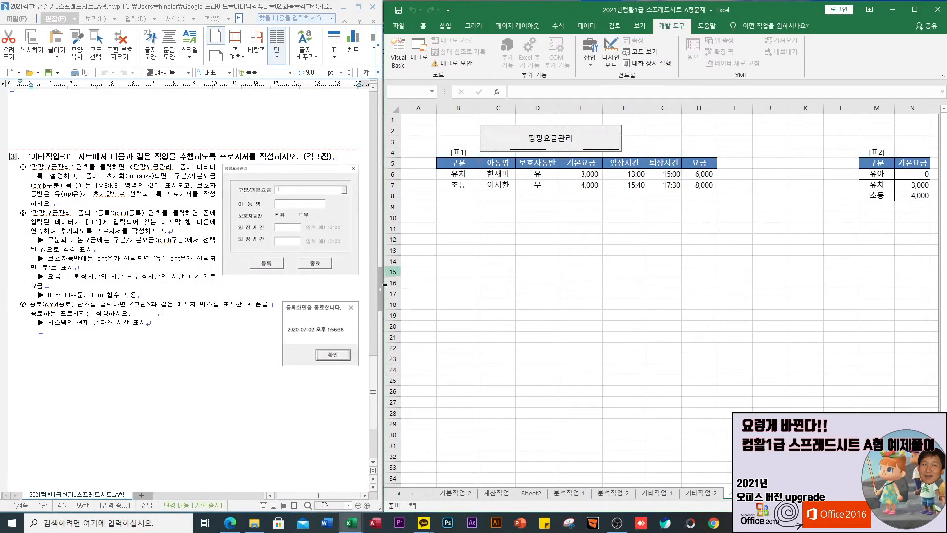
click(561, 146)
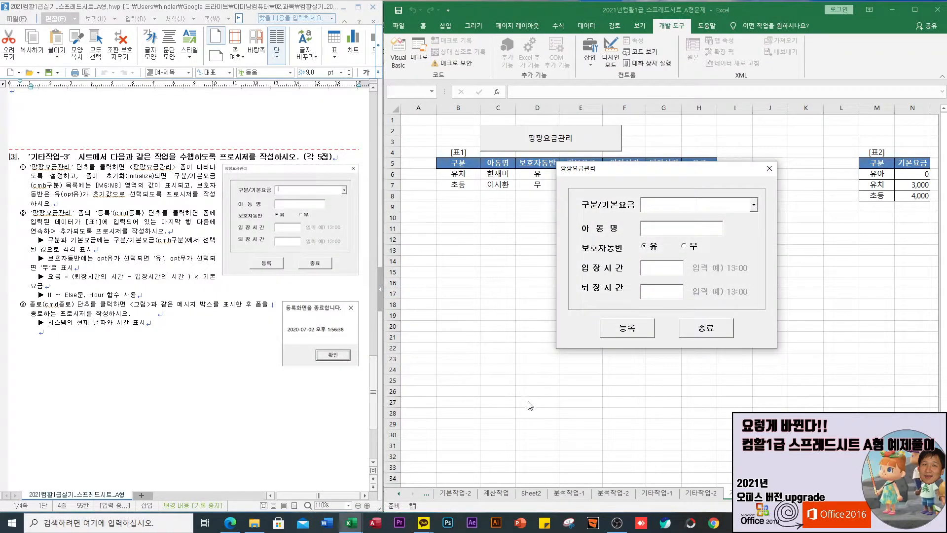
click(710, 330)
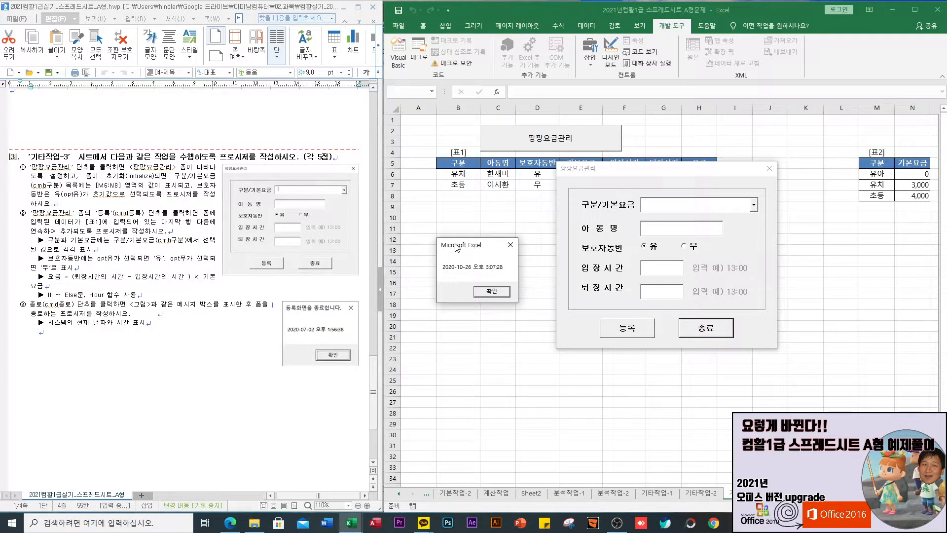
click(510, 244)
- Add the title "등록화면을 종료합니다." to the MsgBox line in cmd종료_Click, leaving the buttons argument empty
click(398, 52)
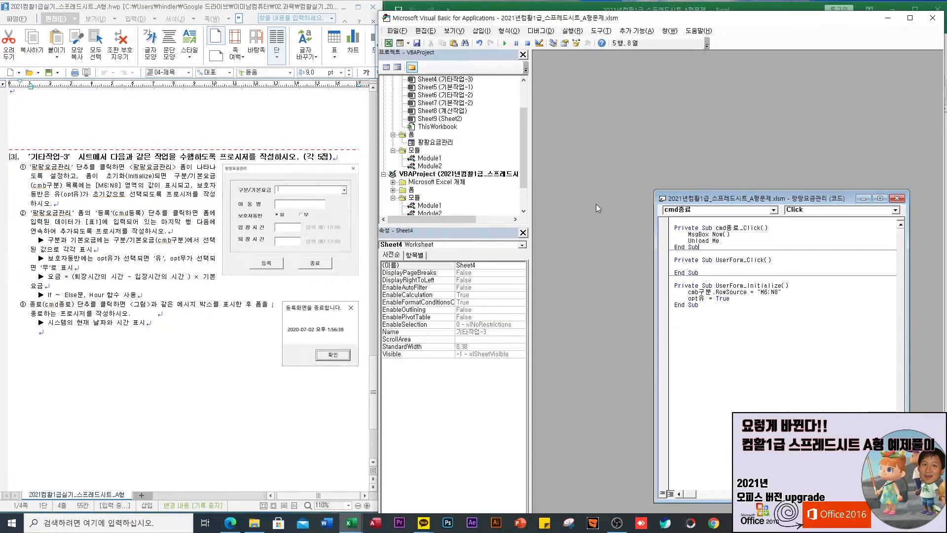
click(739, 236)
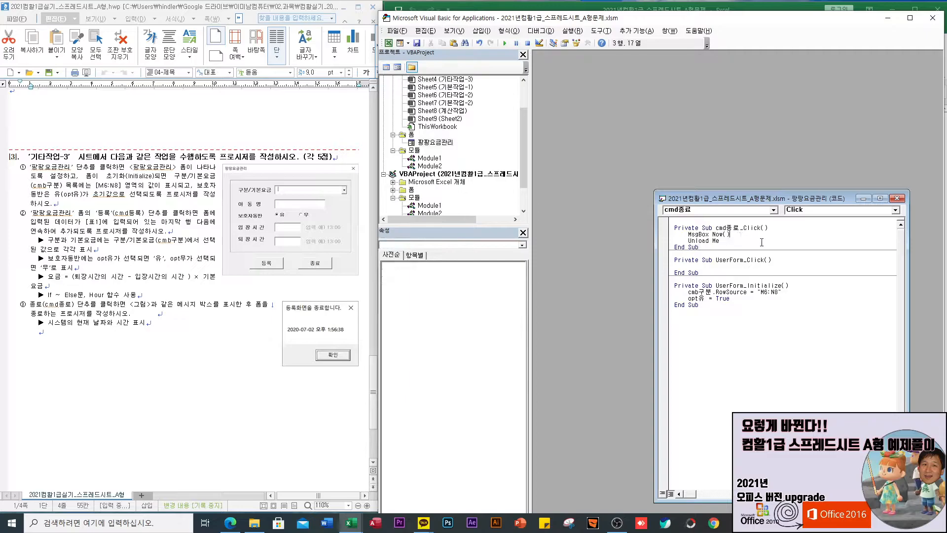
text(,)
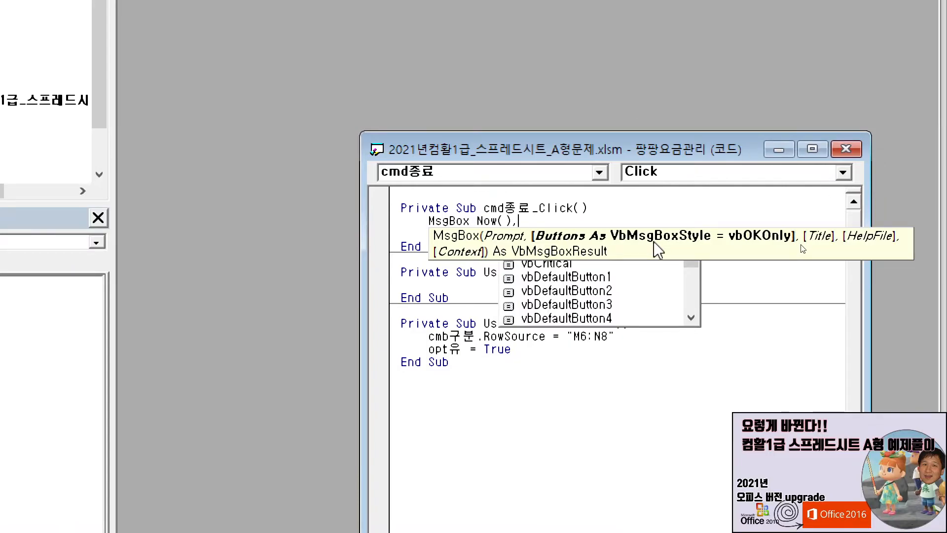
text(, )
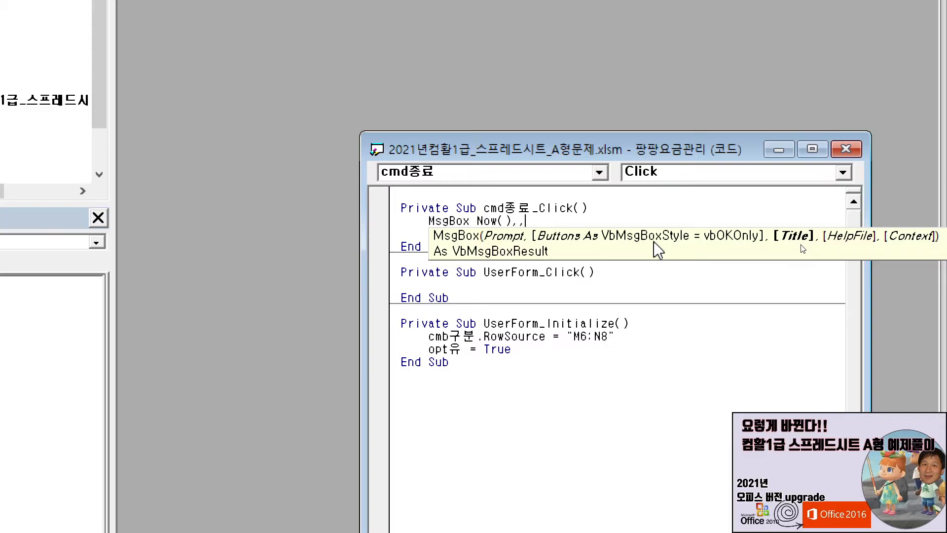
text("등록화면을 종료합니다.")
key(Return)
text(Unload Me)
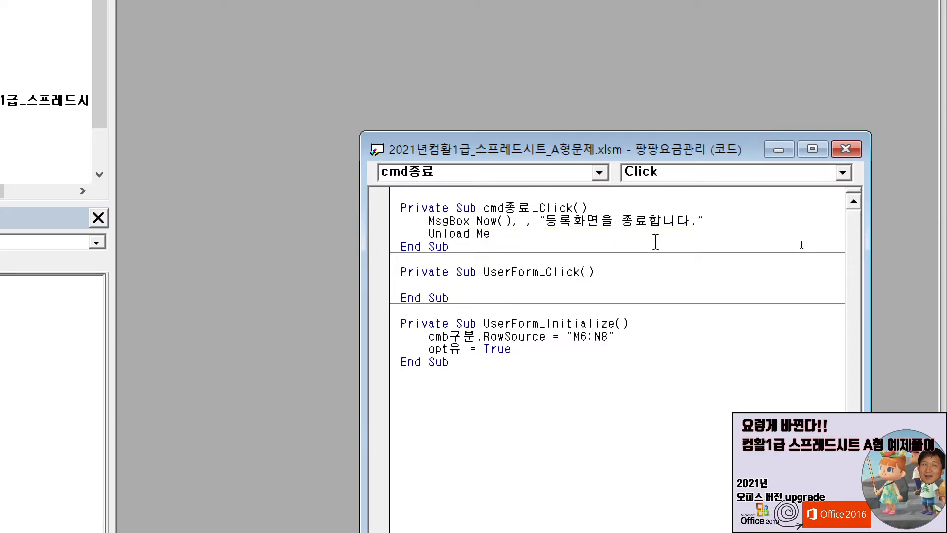
- Reopen the form from the worksheet, continuing past the code interruption, then test the 종료 button's titled message and dismiss it
key(alt+F11)
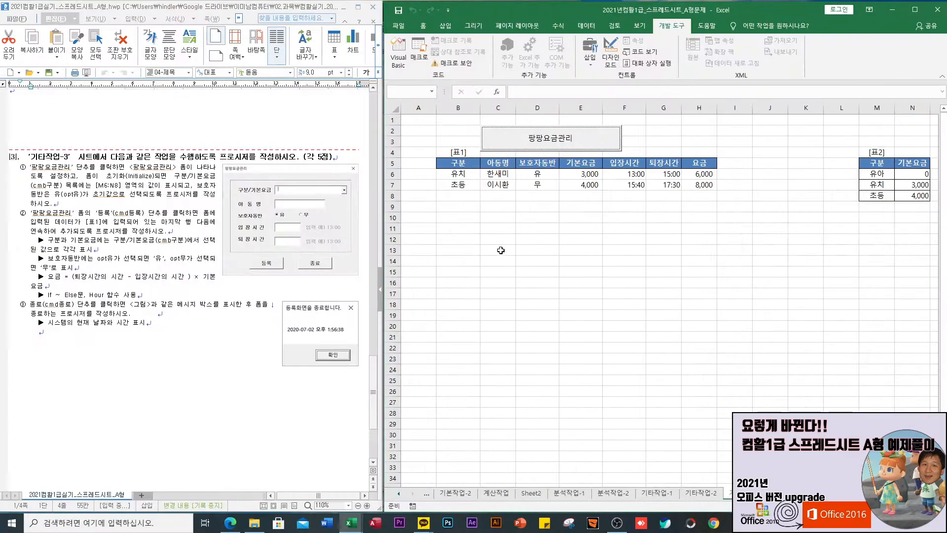
click(148, 42)
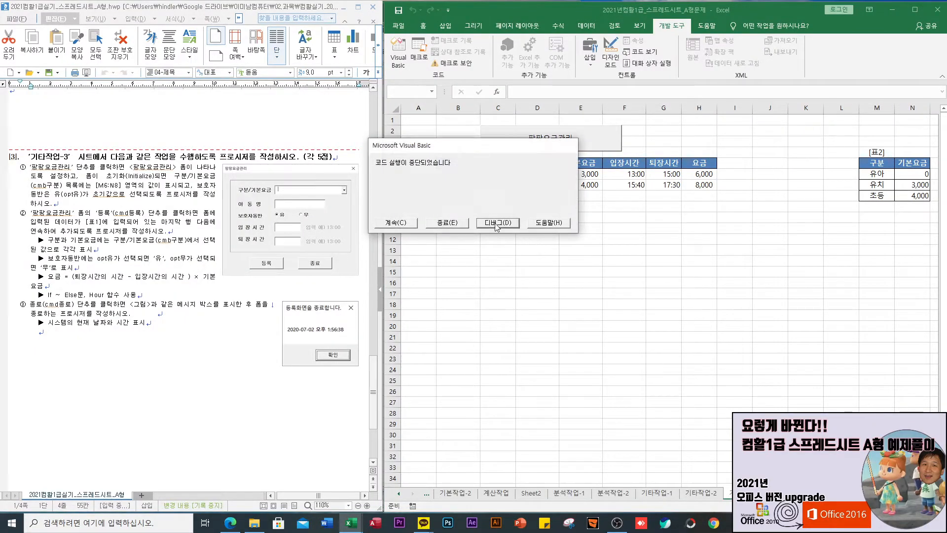
click(406, 224)
click(711, 328)
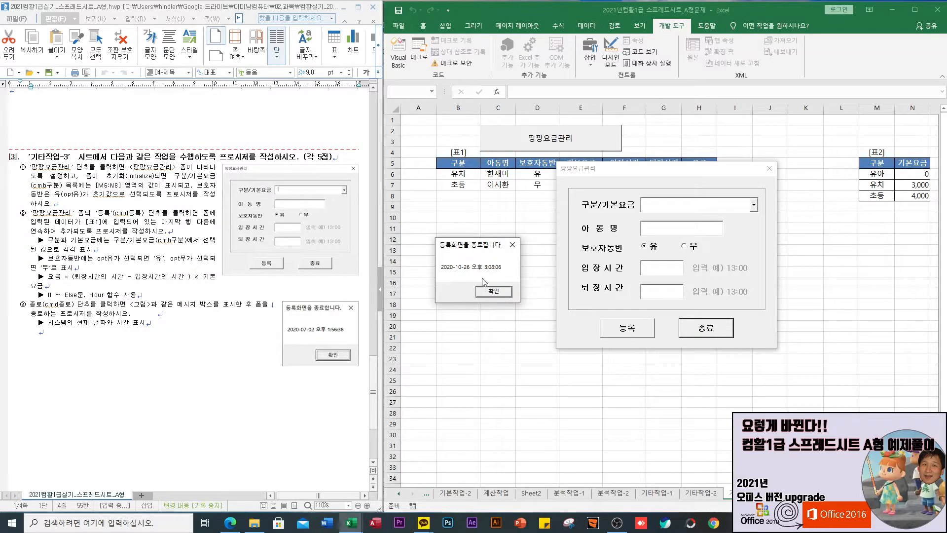
click(495, 292)
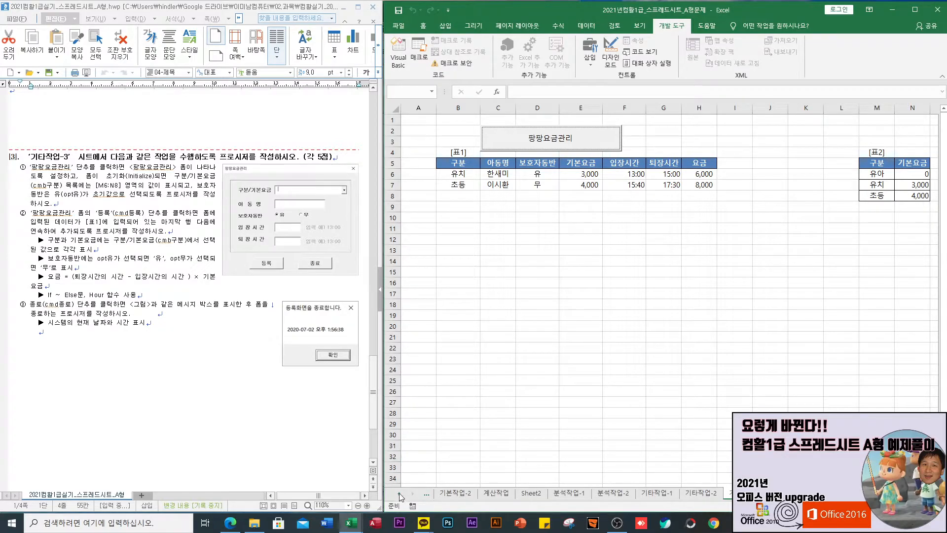
- Review the 기본작업-2 and 기본작업-1 sheets and reread the exam questions from 문제1 basic tasks through 문제3 analysis tasks
click(461, 493)
click(398, 496)
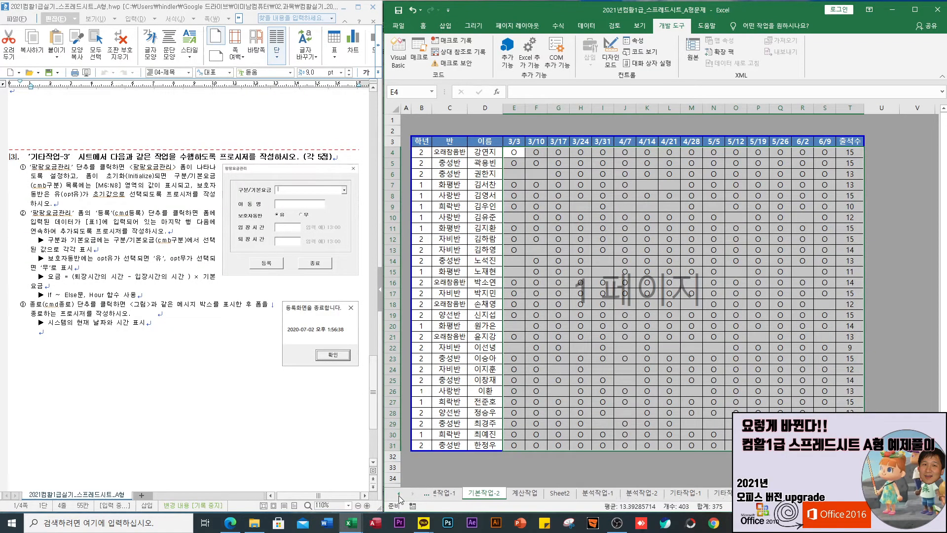
click(453, 492)
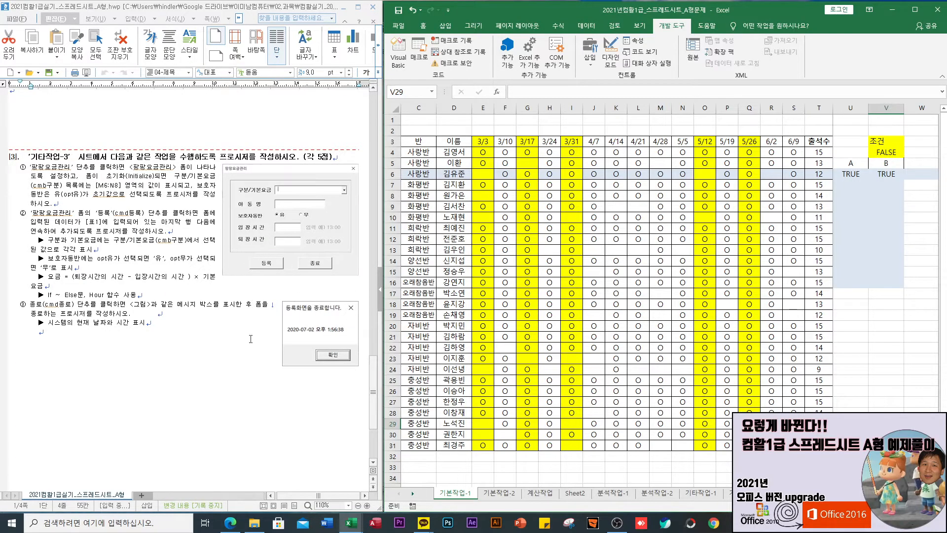
scroll(258, 347, up, 5)
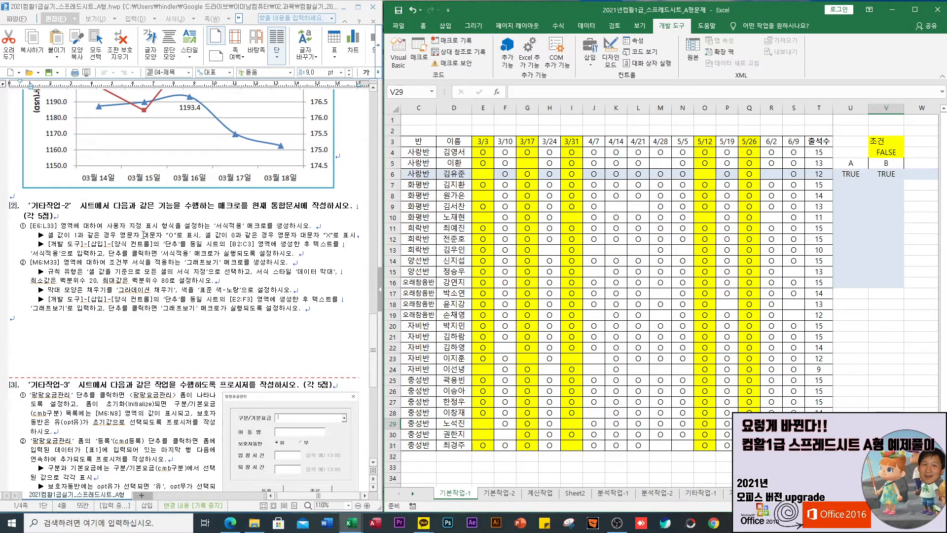
click(586, 25)
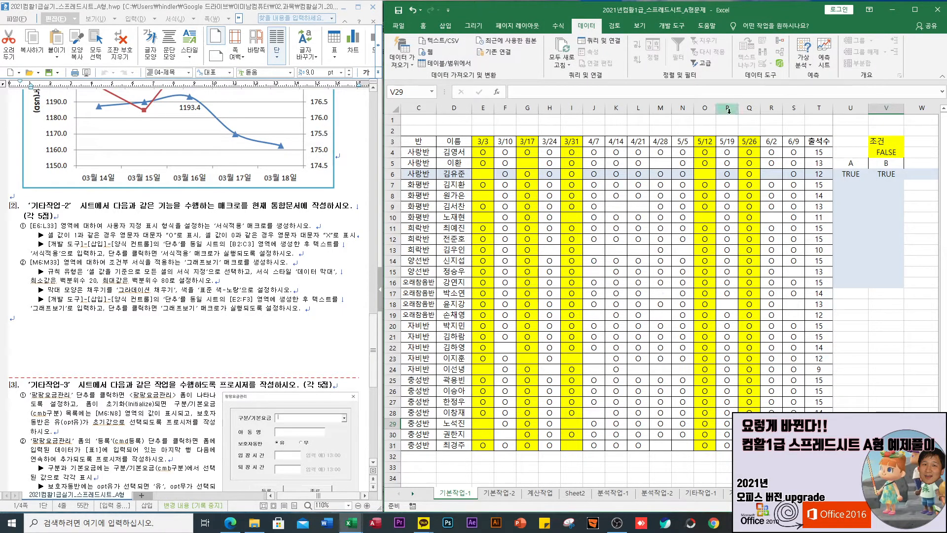
scroll(272, 317, up, 15)
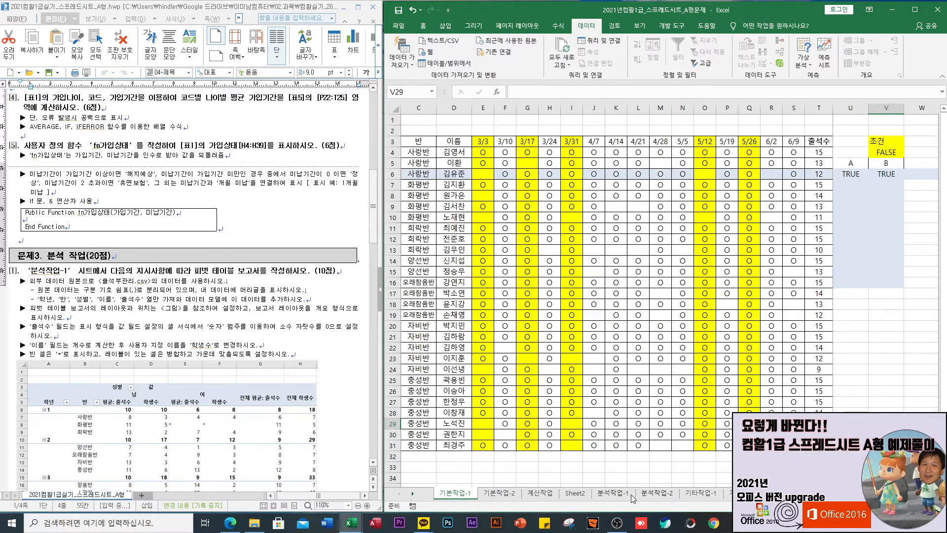
scroll(233, 327, up, 5)
scroll(234, 327, up, 8)
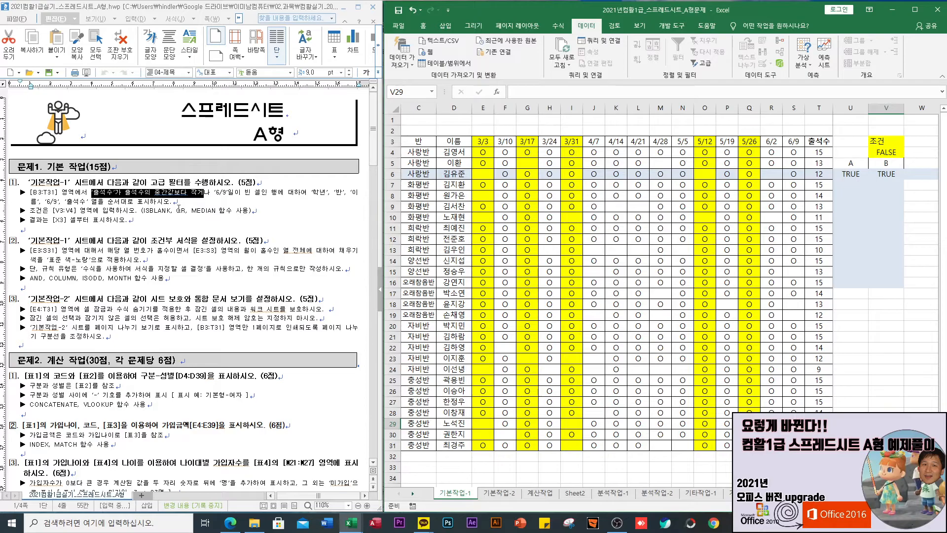
scroll(176, 202, down, 15)
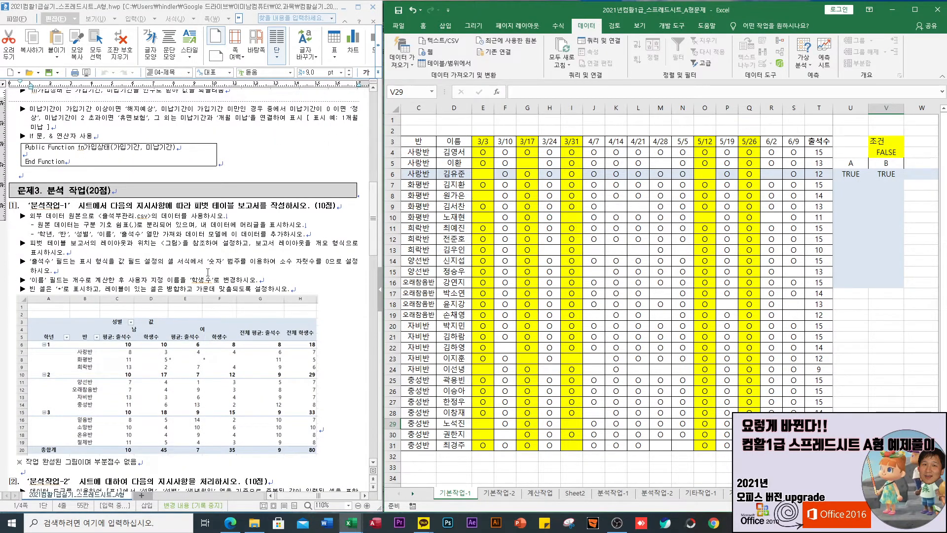
scroll(213, 275, down, 3)
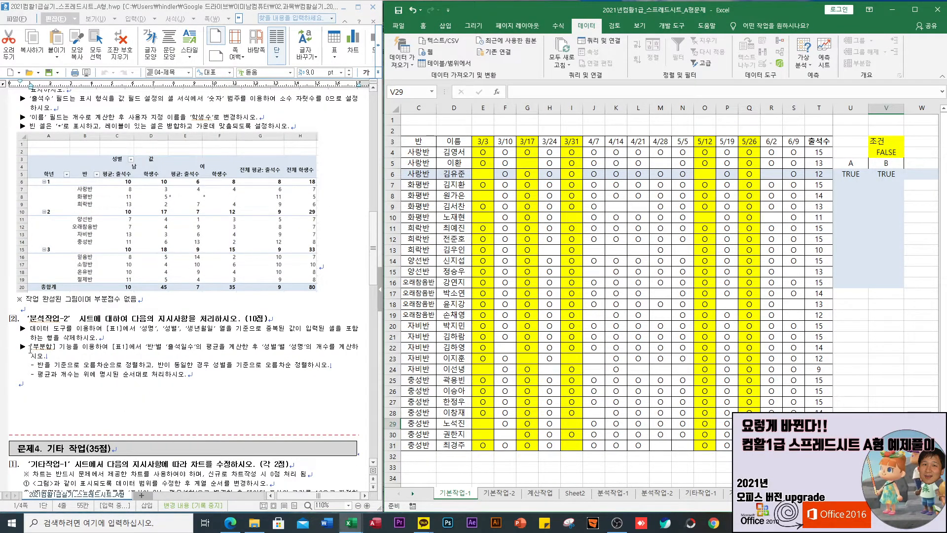